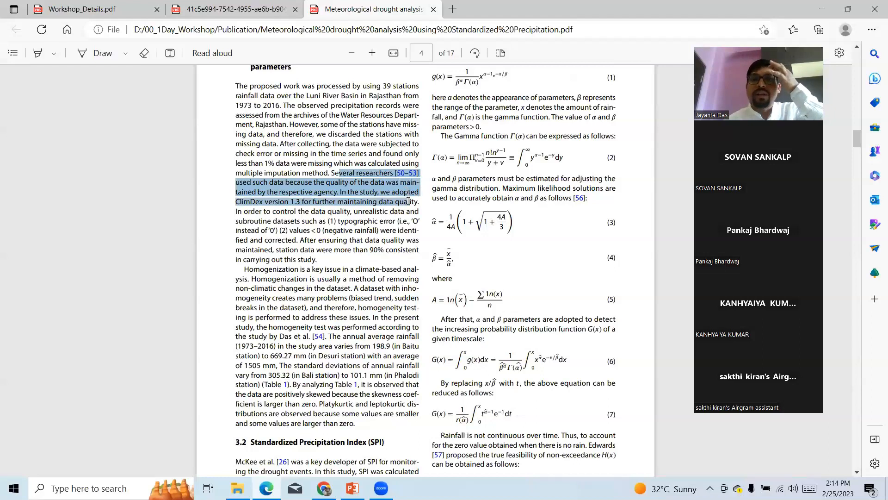
Switch to File Explorer and open the Monthly data workbook from the Data folder of 00_1Day_Workshop.
{"action": "key", "text": "alt+Tab"}
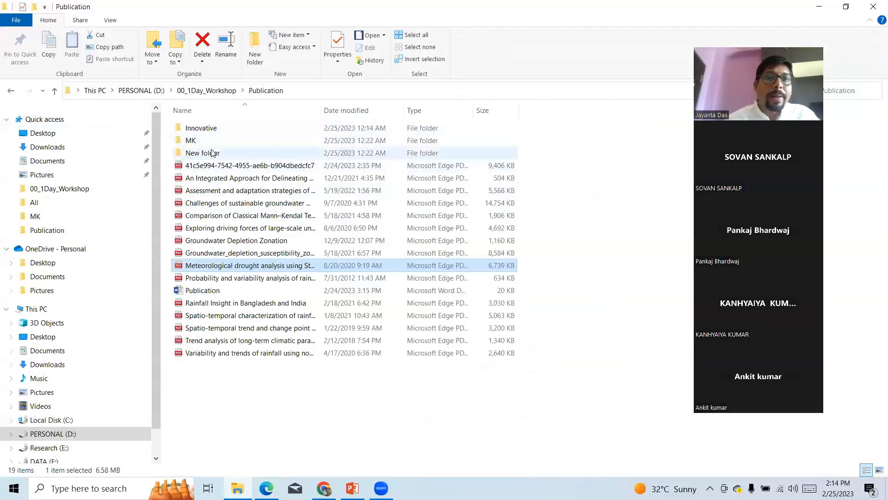
{"action": "left_click", "coordinate": [54, 93]}
{"action": "double_click", "coordinate": [191, 130]}
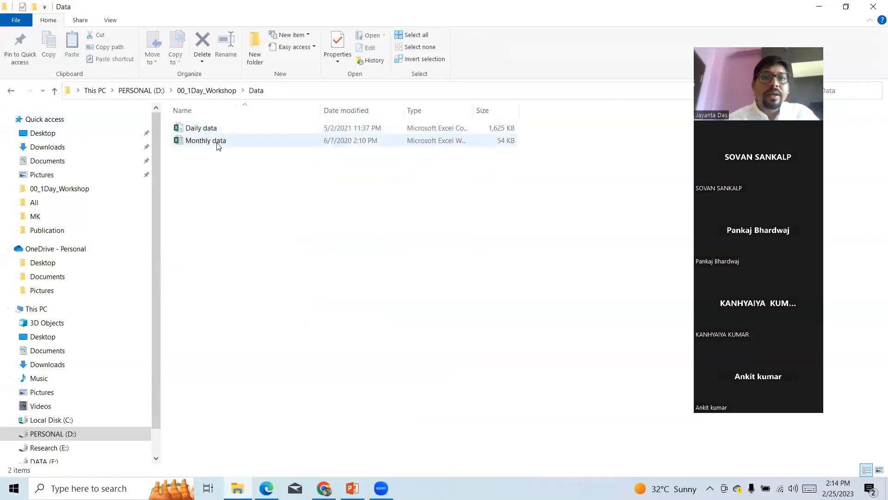
{"action": "double_click", "coordinate": [218, 141]}
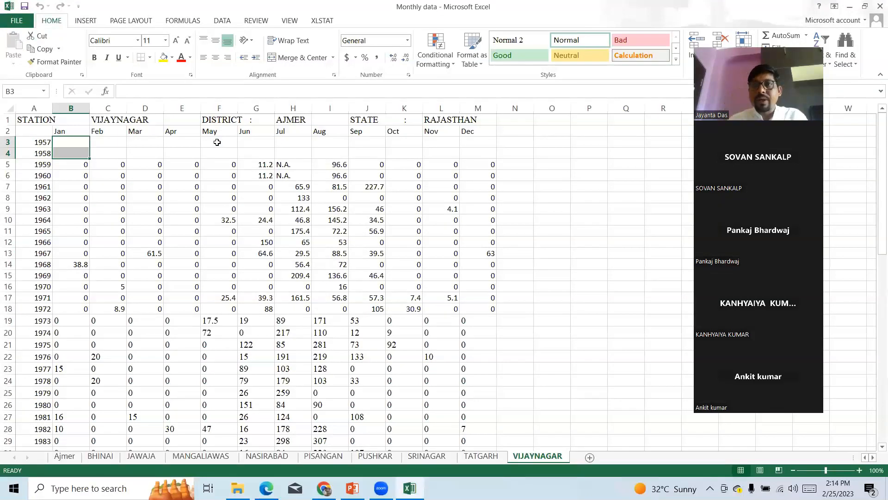
Examine the monthly rainfall records on the Ajmer station sheet.
{"action": "left_click", "coordinate": [65, 456]}
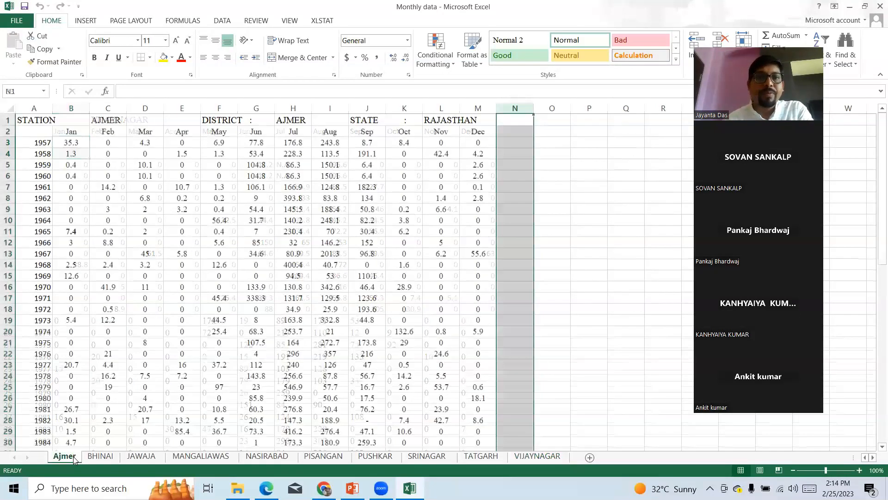
{"action": "left_click", "coordinate": [131, 175]}
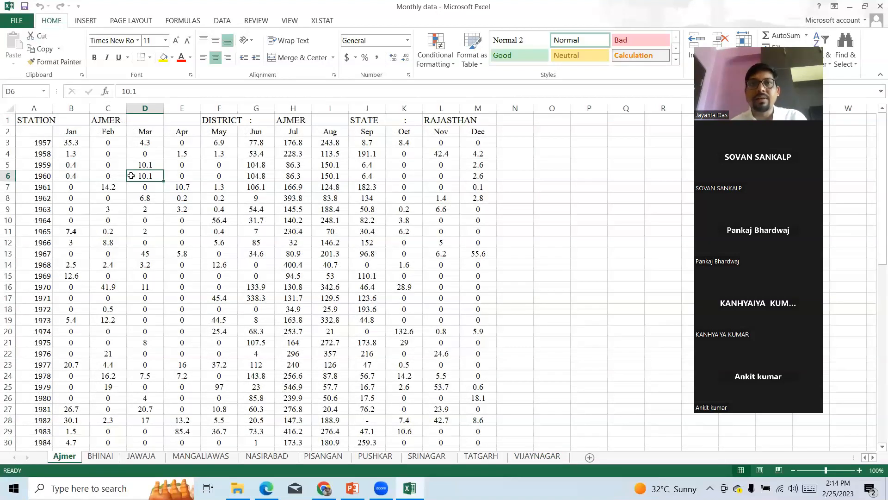
{"action": "key", "text": "Right"}
{"action": "key", "text": "Right"}
{"action": "key", "text": "Right"}
{"action": "left_click", "coordinate": [430, 74]}
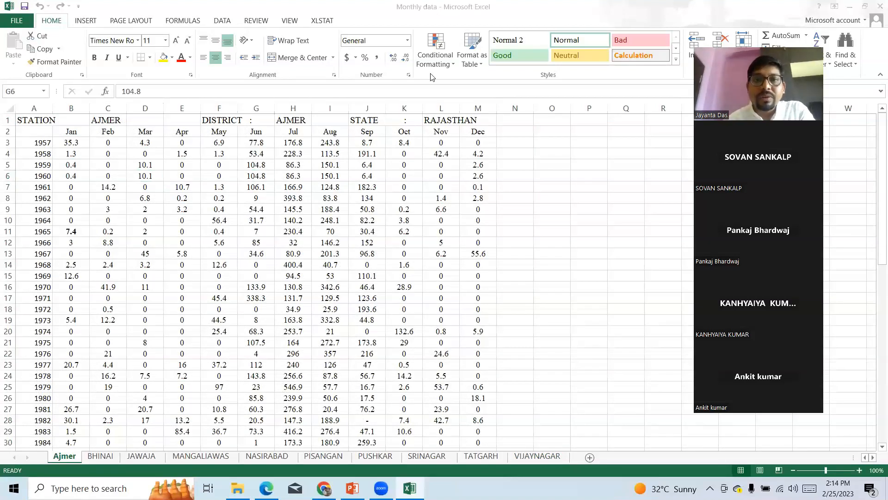
{"action": "left_click", "coordinate": [119, 154]}
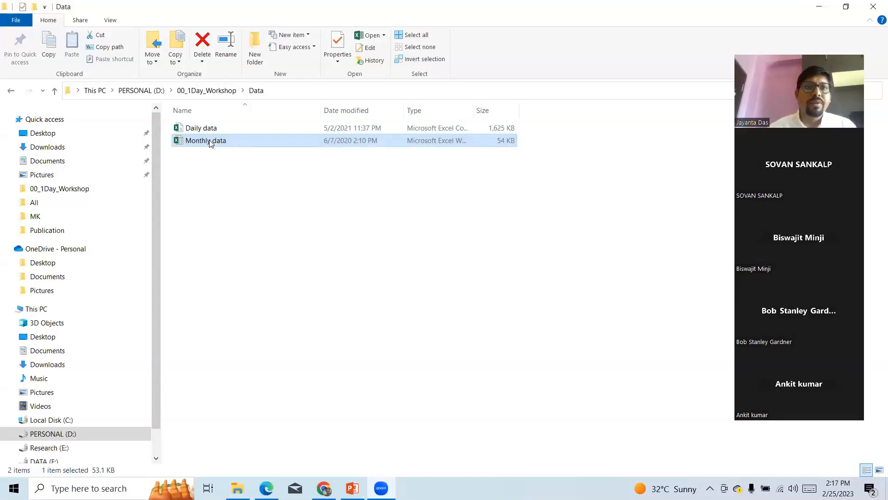
Reopen the Monthly data workbook and examine the blank and N.A. cells on the VIJAYNAGAR sheet.
{"action": "double_click", "coordinate": [206, 140]}
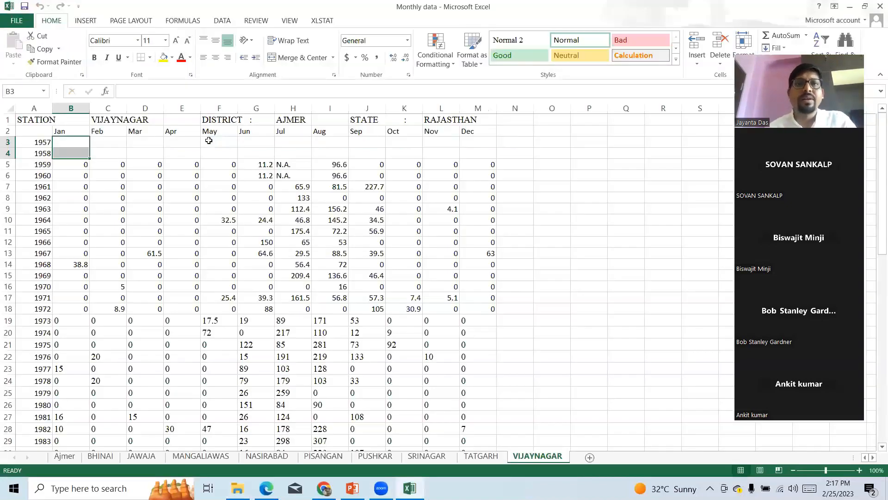
{"action": "left_click", "coordinate": [162, 148]}
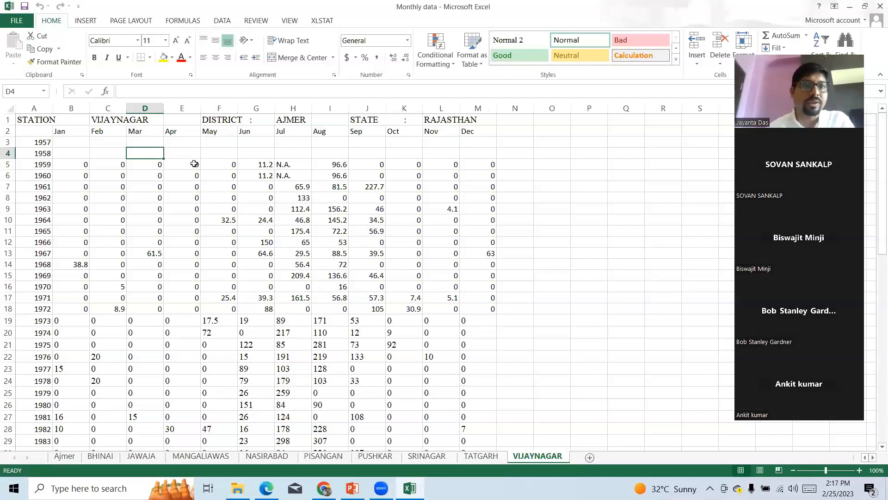
{"action": "left_click", "coordinate": [120, 152]}
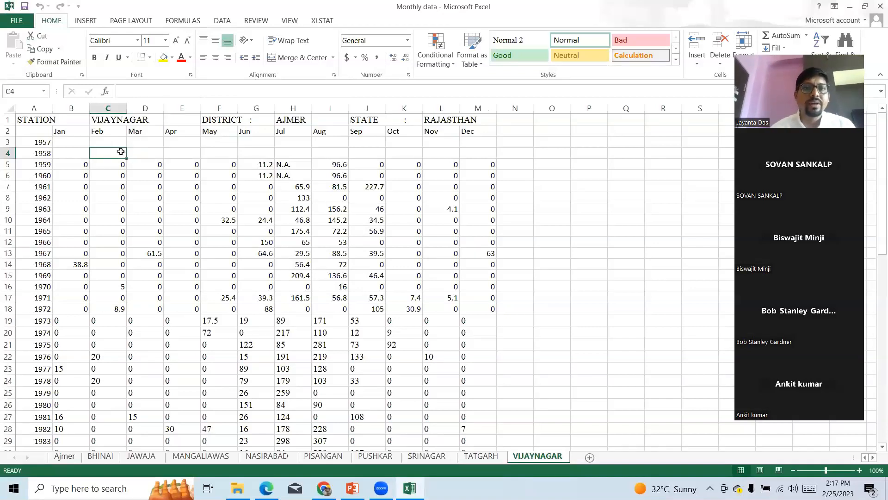
{"action": "left_click_drag", "start_coordinate": [288, 163], "coordinate": [297, 173]}
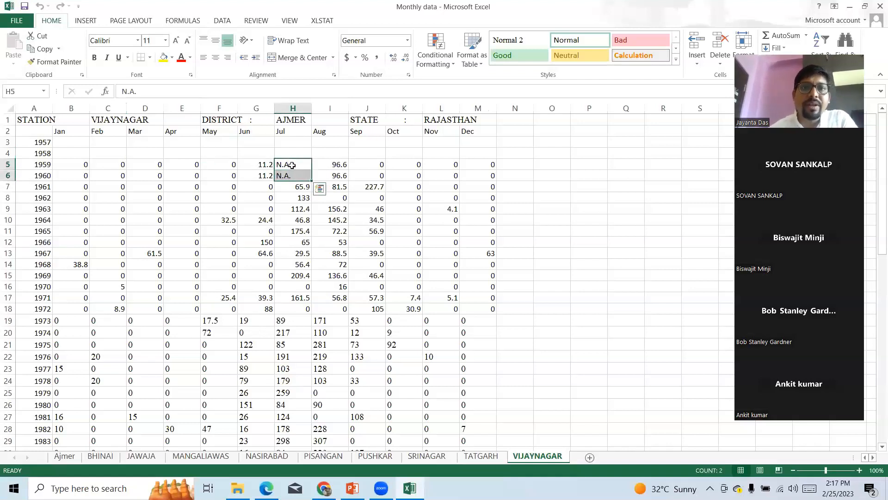
{"action": "left_click", "coordinate": [292, 165]}
{"action": "left_click", "coordinate": [291, 149]}
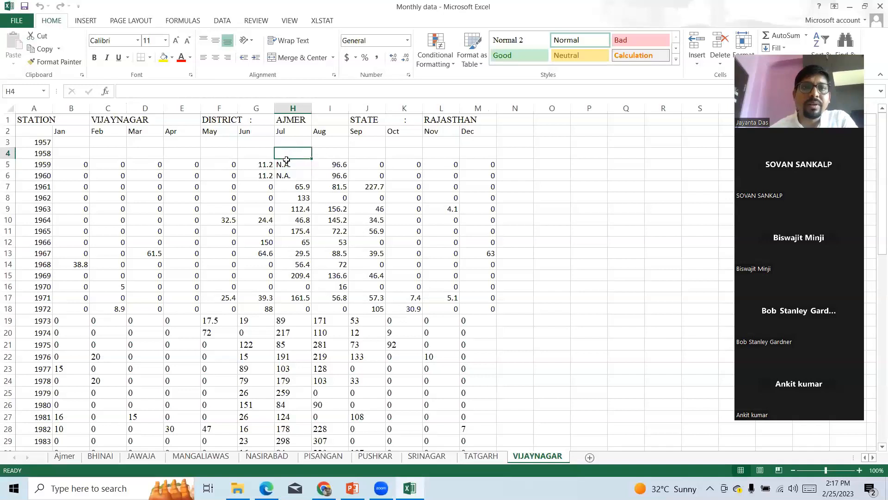
{"action": "left_click_drag", "start_coordinate": [287, 163], "coordinate": [286, 173]}
{"action": "left_click", "coordinate": [365, 357]}
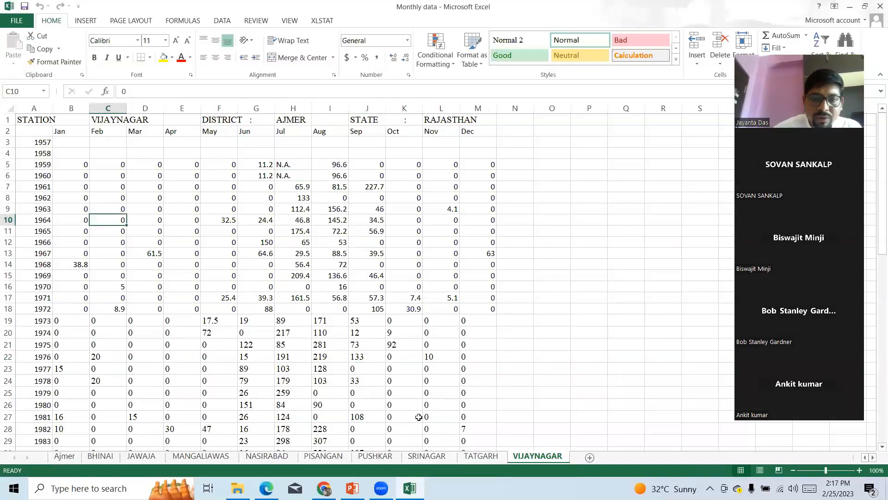
Copy the entire data table from the PISANGAN sheet.
{"action": "left_click", "coordinate": [317, 459]}
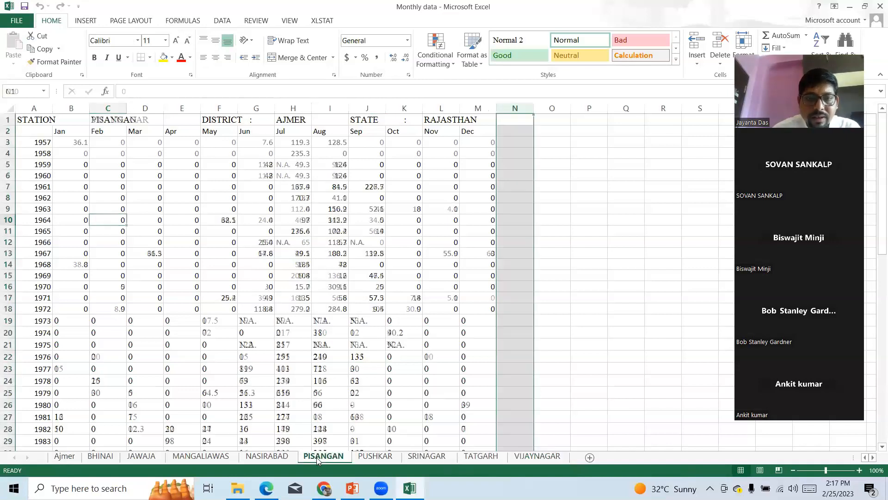
{"action": "left_click", "coordinate": [248, 262]}
{"action": "key", "text": "ctrl+a"}
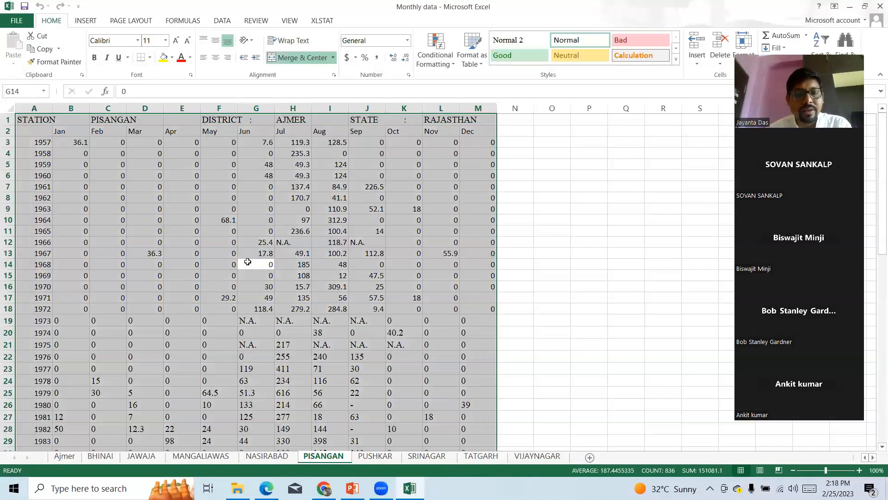
{"action": "key", "text": "ctrl+c"}
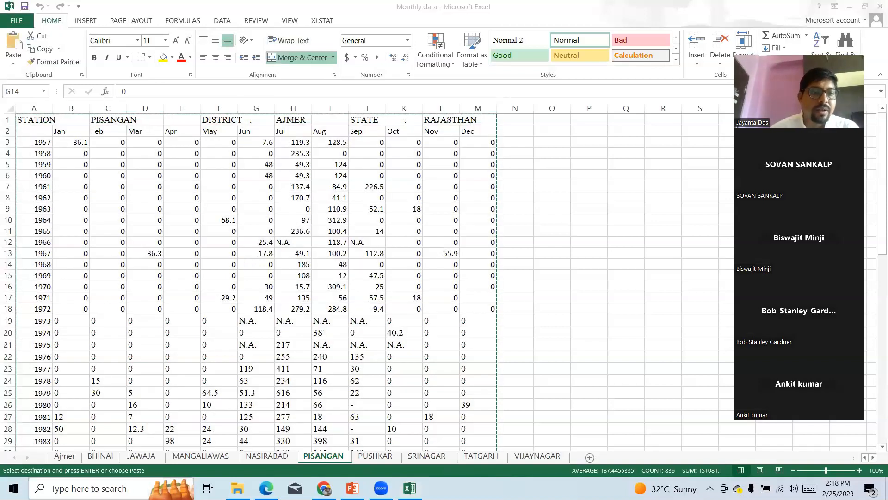
Create a new blank Excel workbook and paste the copied station table starting at cell A1.
{"action": "left_click", "coordinate": [89, 488]}
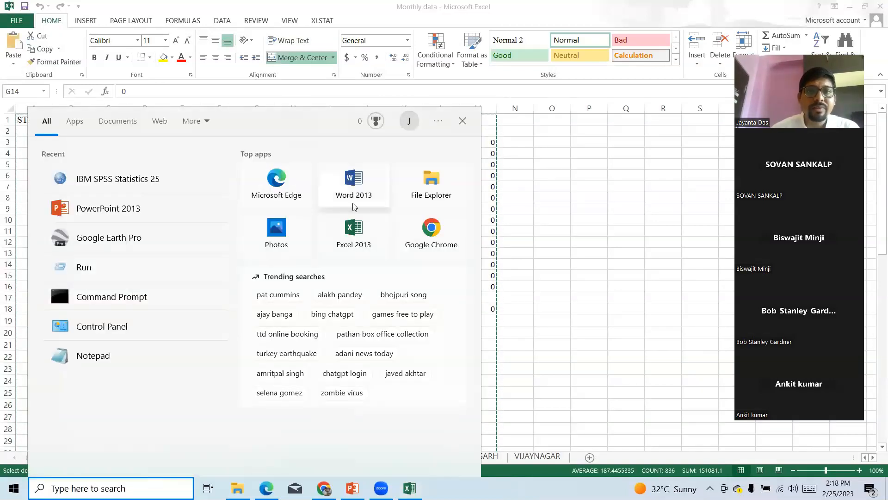
{"action": "left_click", "coordinate": [366, 233]}
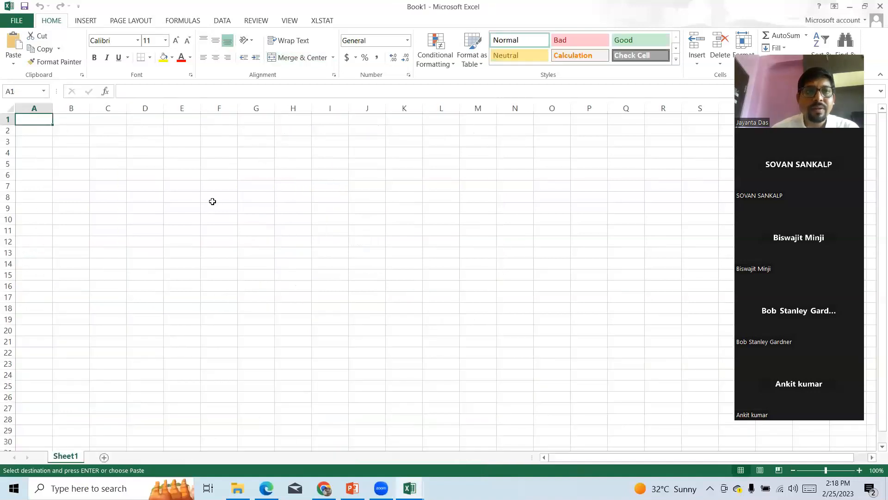
{"action": "key", "text": "ctrl+v"}
{"action": "left_click", "coordinate": [152, 132]}
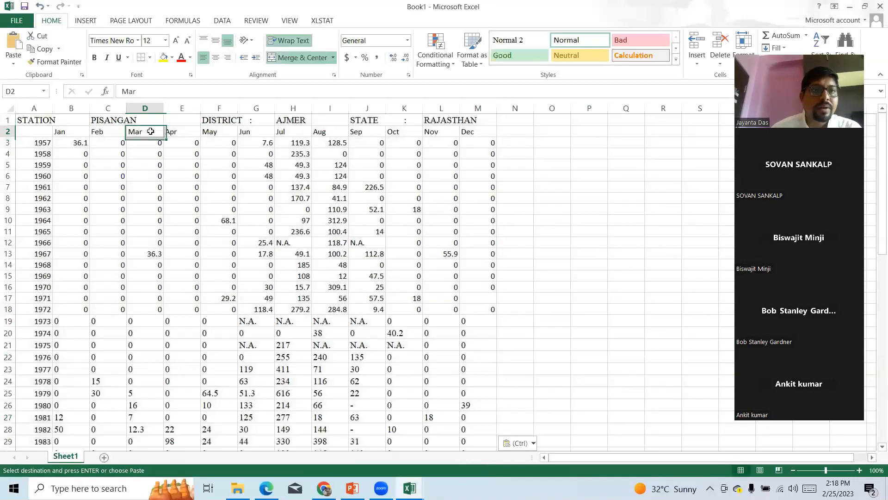
{"action": "left_click", "coordinate": [6, 122]}
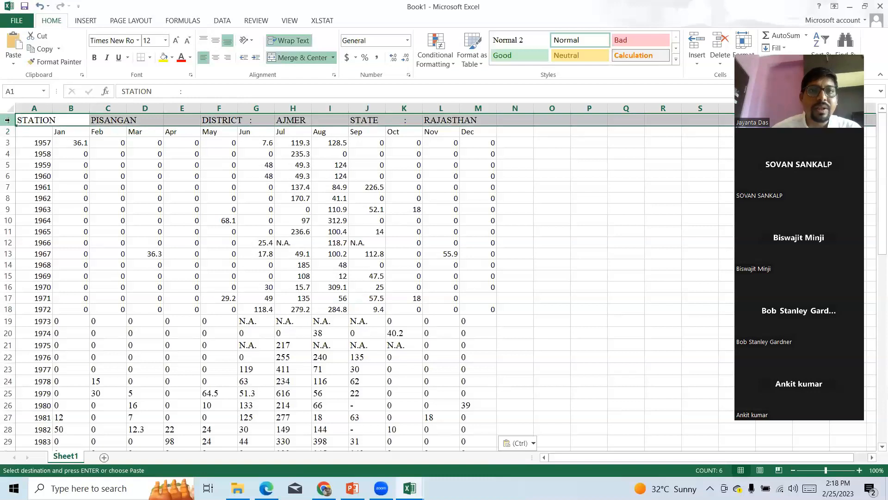
{"action": "right_click", "coordinate": [7, 121]}
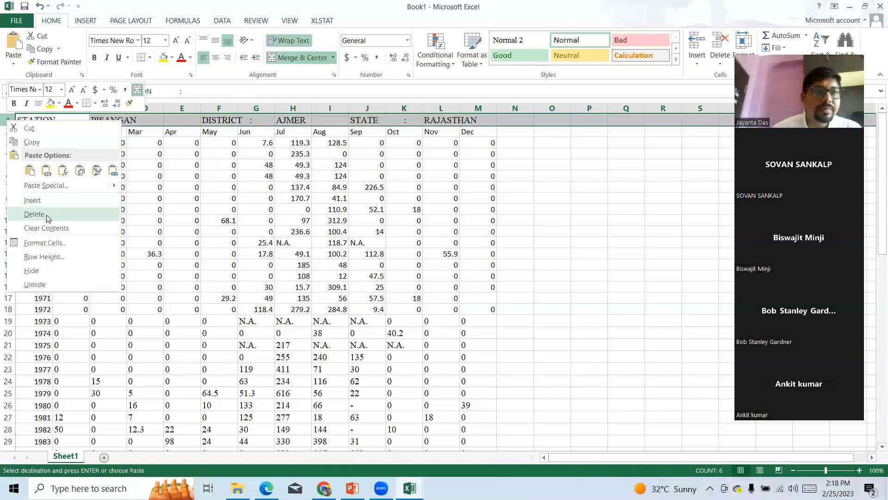
{"action": "key", "text": "Escape"}
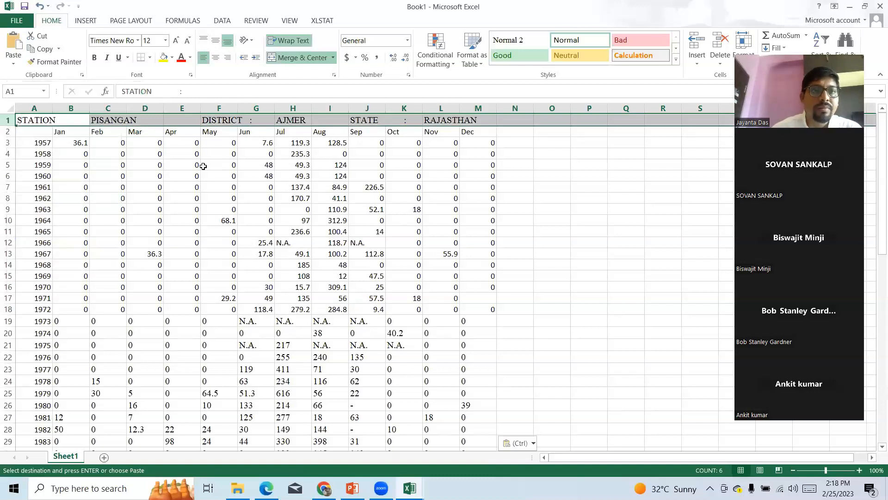
Rename Sheet1 as PISANGAN, using the station name copied from cell C1.
{"action": "left_click", "coordinate": [120, 122]}
{"action": "key", "text": "ctrl+c"}
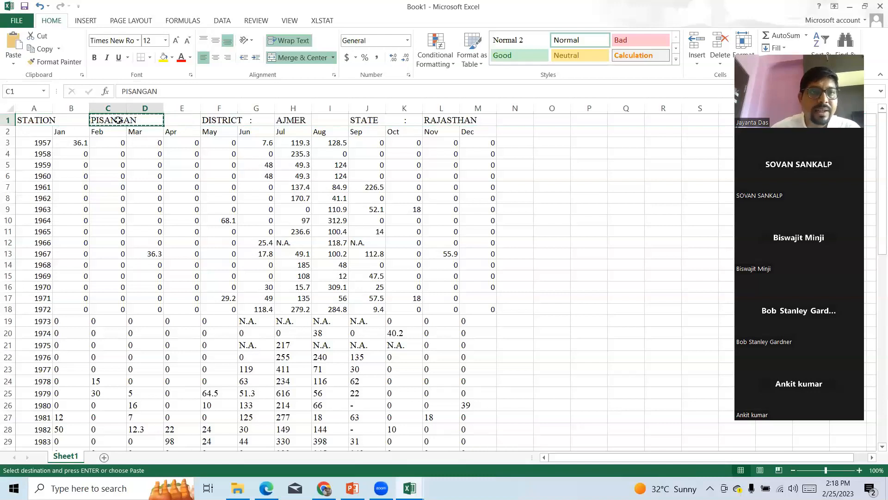
{"action": "right_click", "coordinate": [72, 457]}
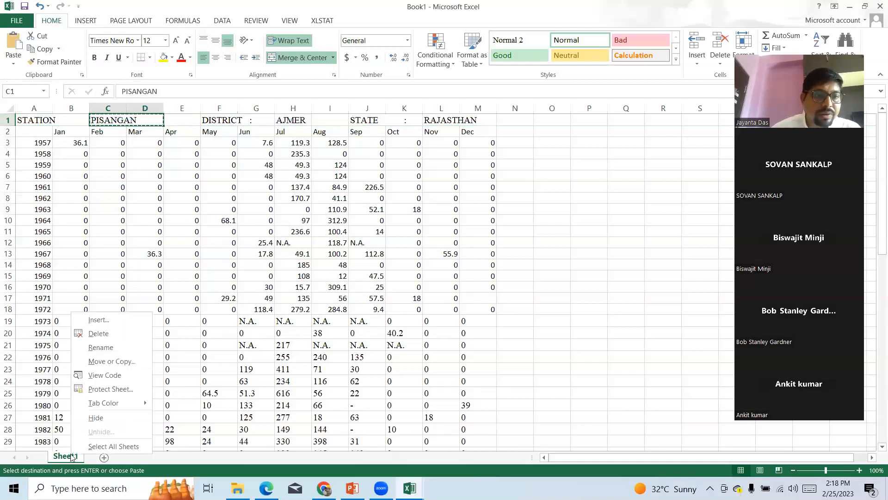
{"action": "key", "text": "Escape"}
{"action": "key", "text": "ctrl+v"}
{"action": "left_click", "coordinate": [234, 311]}
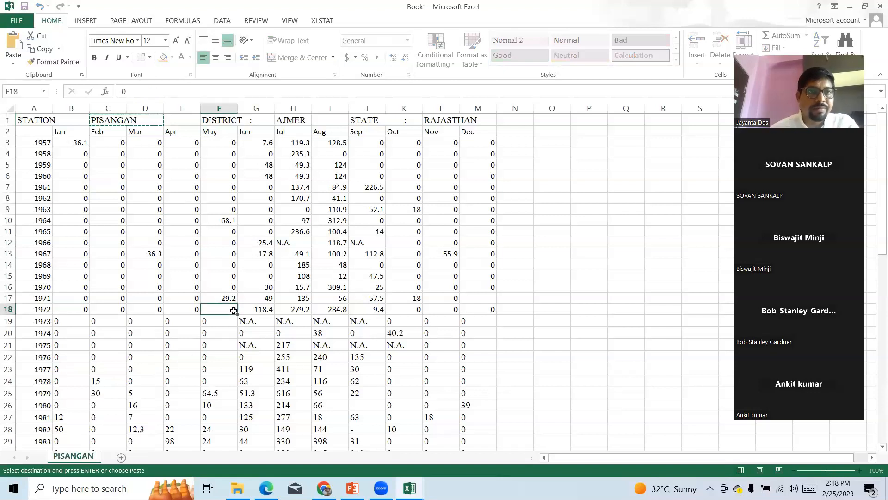
Delete row 1, which holds the station, district and state details, from the PISANGAN sheet.
{"action": "left_click", "coordinate": [9, 121]}
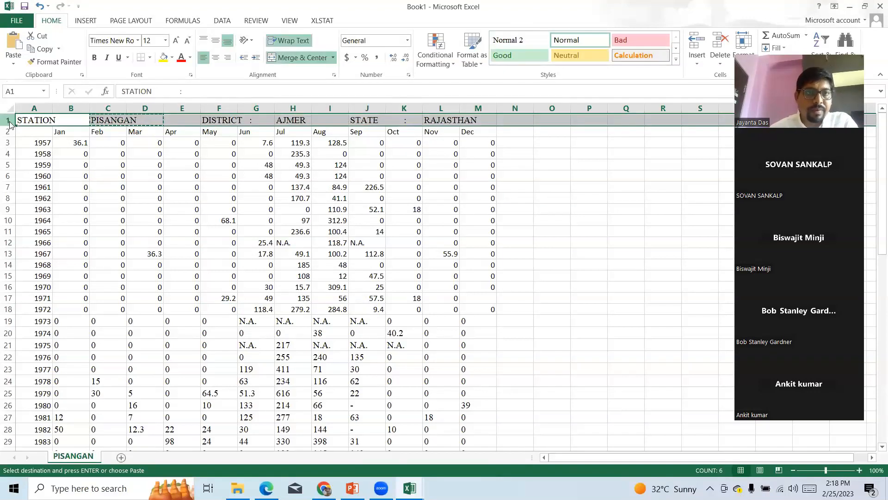
{"action": "right_click", "coordinate": [9, 120]}
{"action": "left_click", "coordinate": [38, 215]}
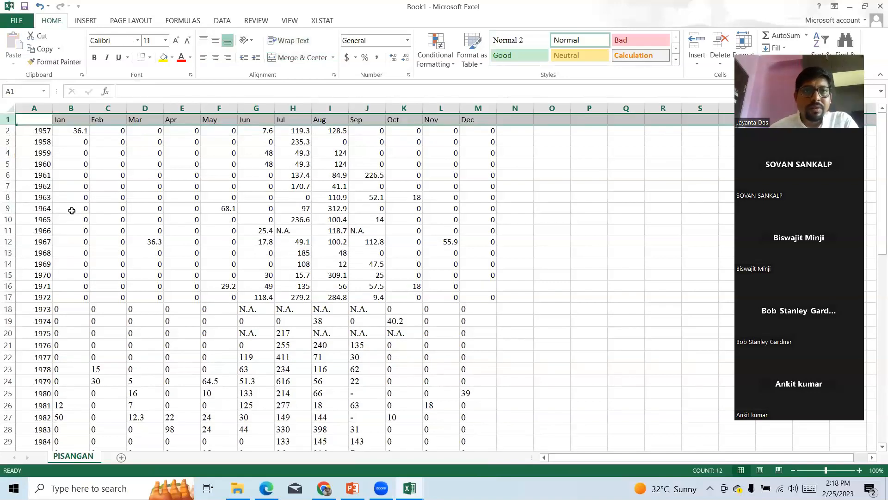
{"action": "left_click", "coordinate": [212, 184]}
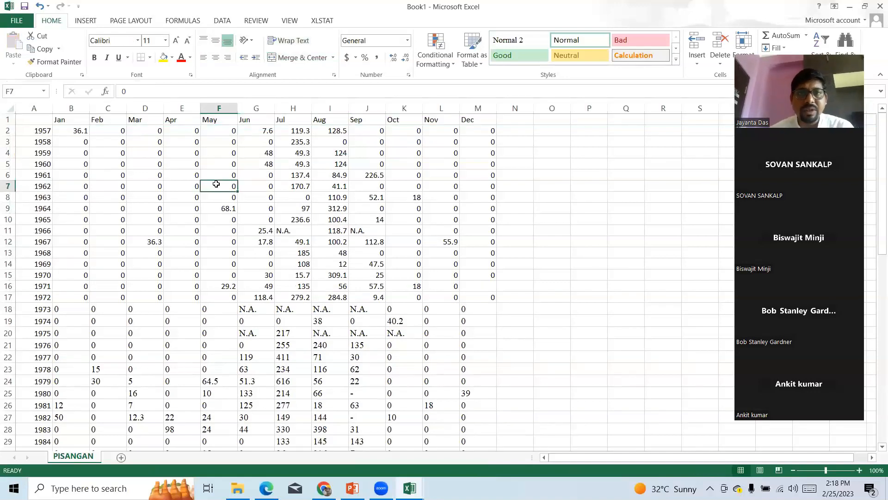
Check the N.A. cells in the 1966 row and add filters to the month header row A1:M1.
{"action": "left_click", "coordinate": [362, 231]}
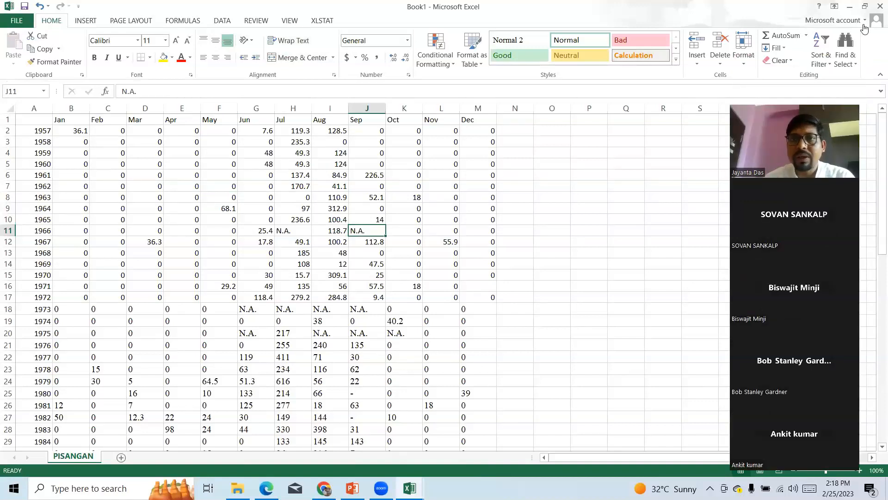
{"action": "left_click", "coordinate": [292, 233]}
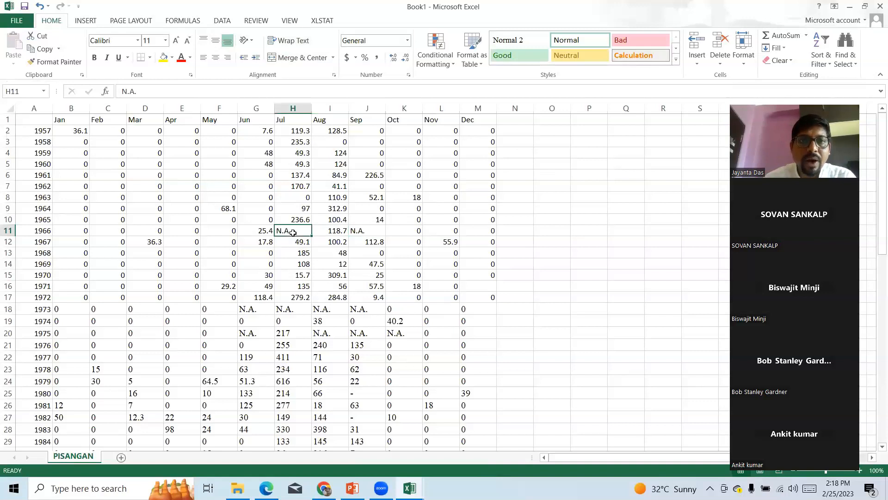
{"action": "left_click", "coordinate": [368, 231]}
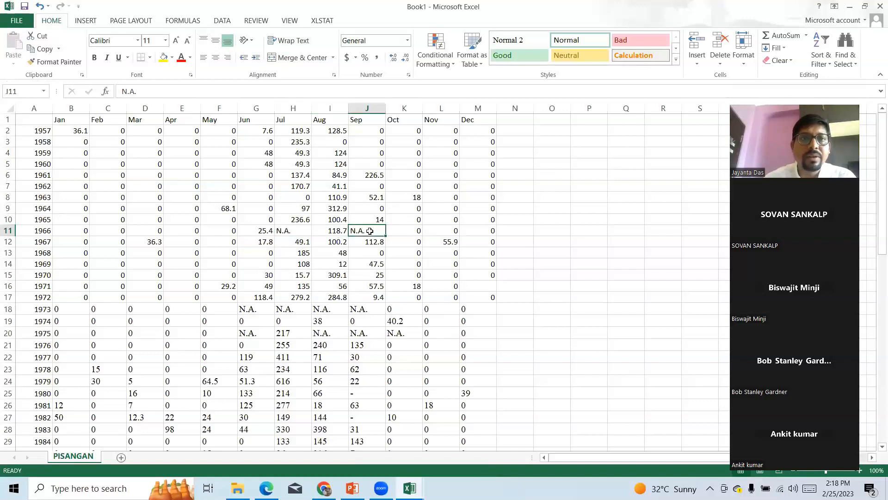
{"action": "left_click_drag", "start_coordinate": [48, 120], "coordinate": [487, 120]}
{"action": "left_click", "coordinate": [822, 55]}
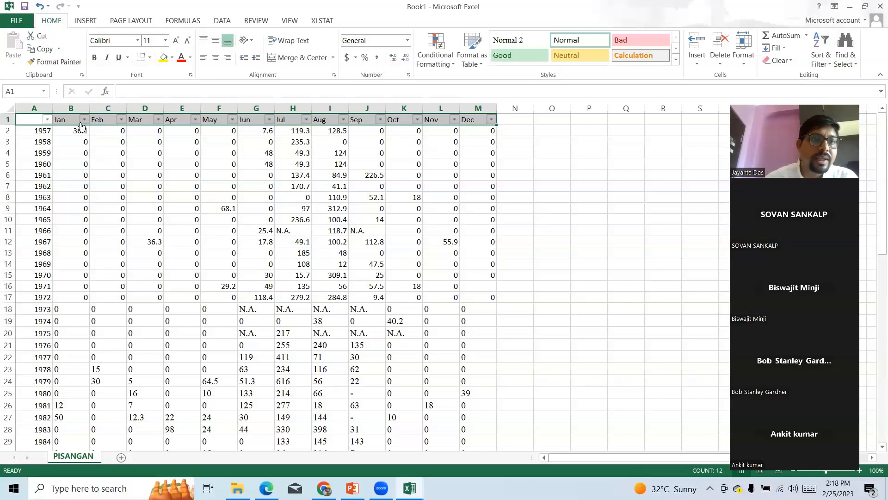
Sort the table from largest to smallest by Jan, Feb, Mar, Apr and May in turn to check for missing values.
{"action": "left_click", "coordinate": [83, 121]}
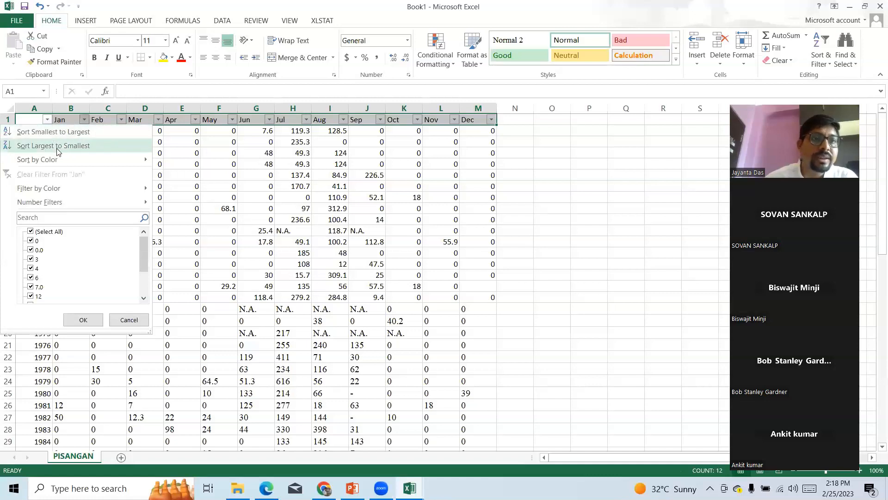
{"action": "left_click", "coordinate": [53, 145]}
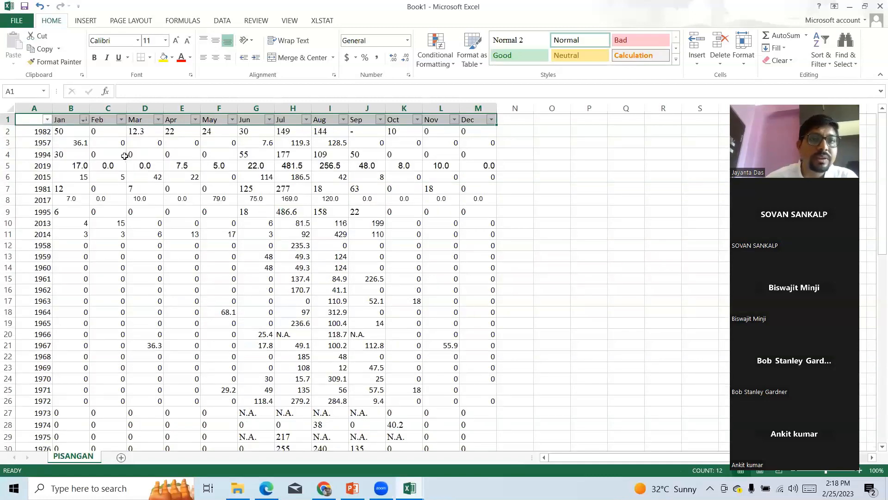
{"action": "left_click", "coordinate": [121, 119]}
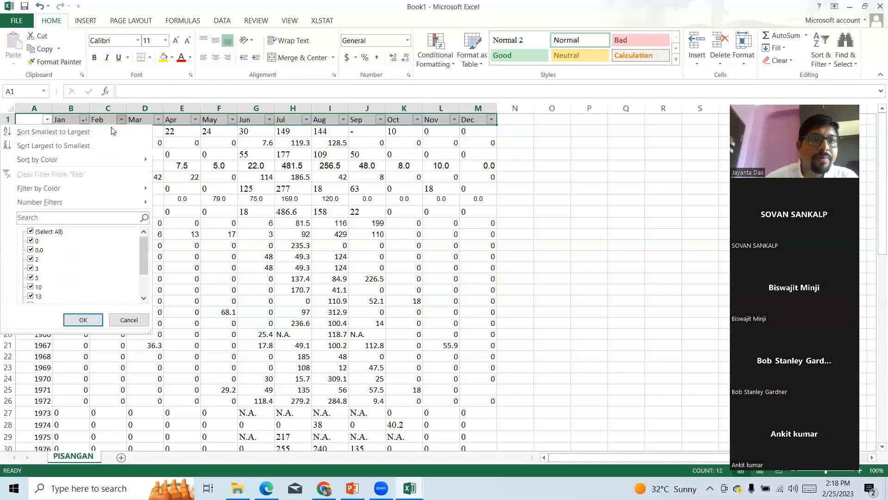
{"action": "left_click", "coordinate": [84, 146]}
{"action": "left_click", "coordinate": [150, 120]}
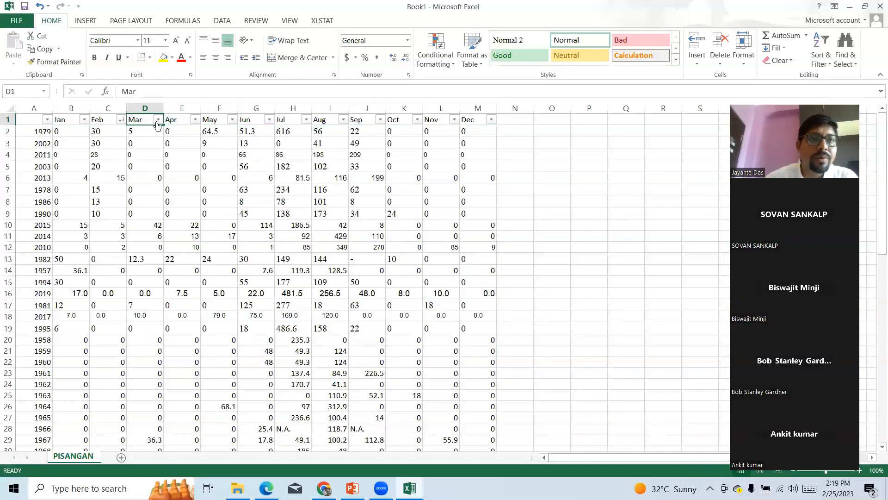
{"action": "left_click", "coordinate": [157, 120]}
{"action": "left_click", "coordinate": [95, 145]}
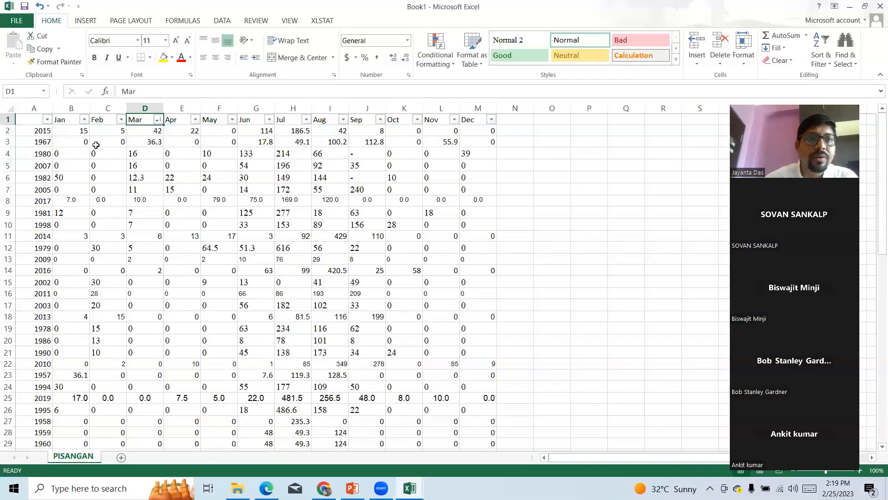
{"action": "left_click", "coordinate": [195, 121]}
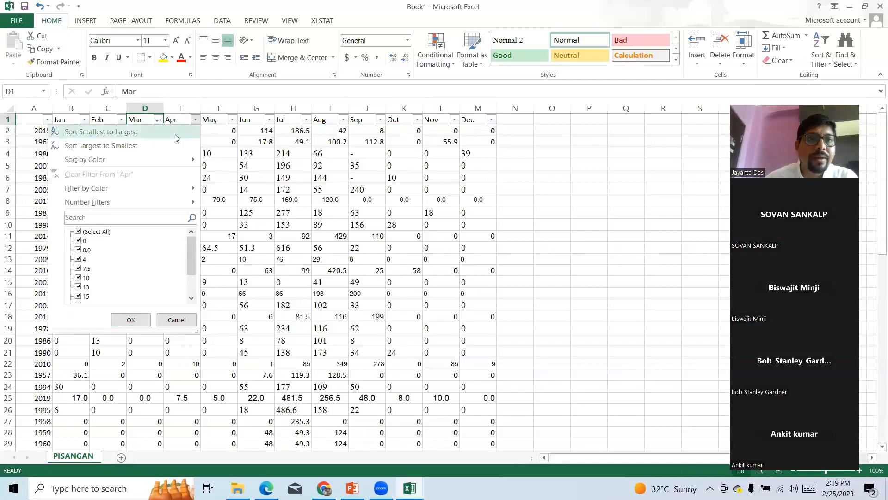
{"action": "left_click", "coordinate": [148, 144]}
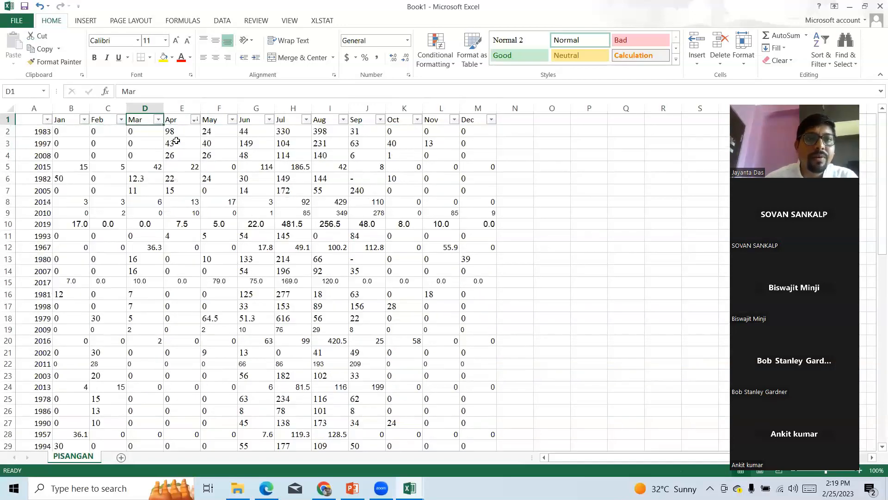
{"action": "left_click", "coordinate": [232, 120]}
{"action": "left_click", "coordinate": [188, 146]}
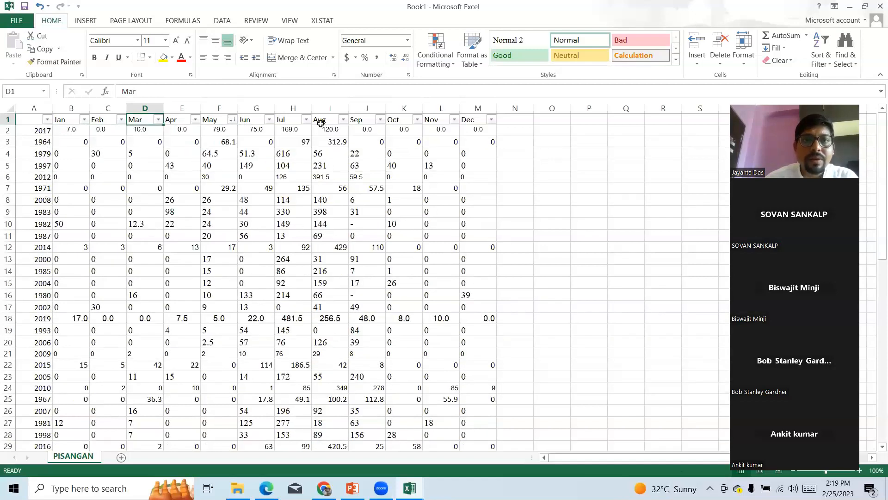
Sort from largest to smallest by Jun, Jul and Aug in turn, selecting the N.A. cells at the head of each column.
{"action": "left_click", "coordinate": [269, 120]}
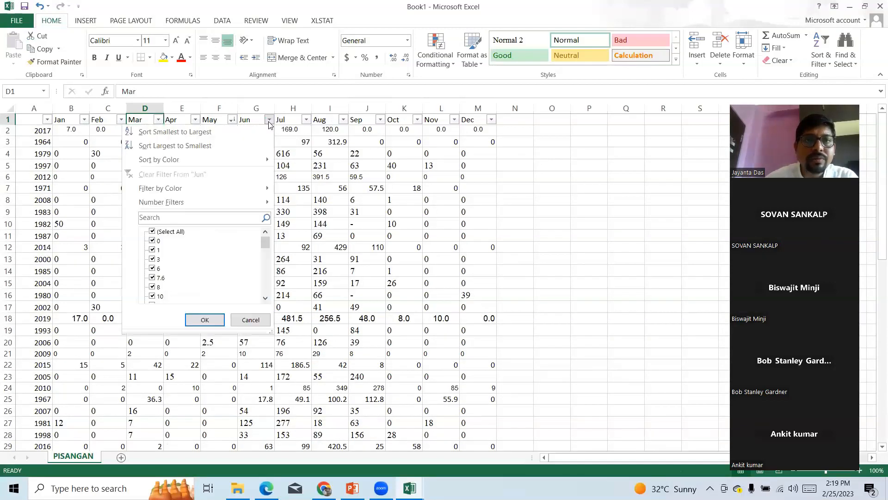
{"action": "left_click", "coordinate": [216, 147]}
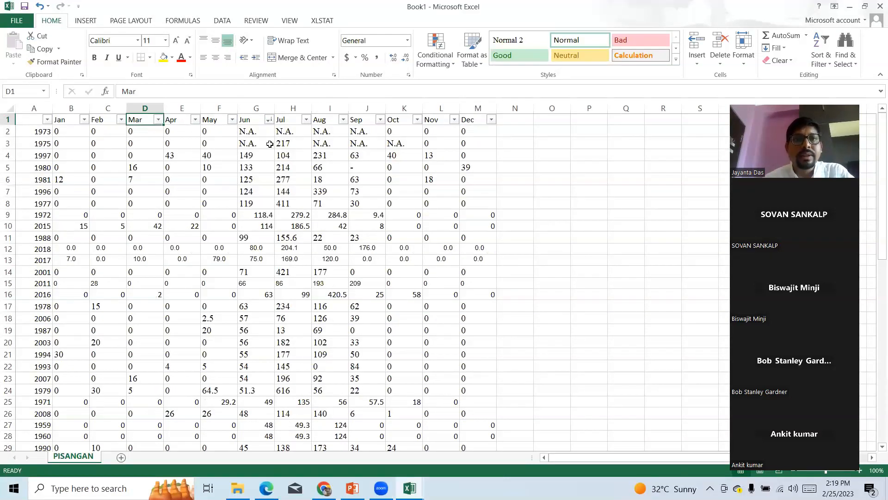
{"action": "left_click_drag", "start_coordinate": [260, 133], "coordinate": [259, 142]}
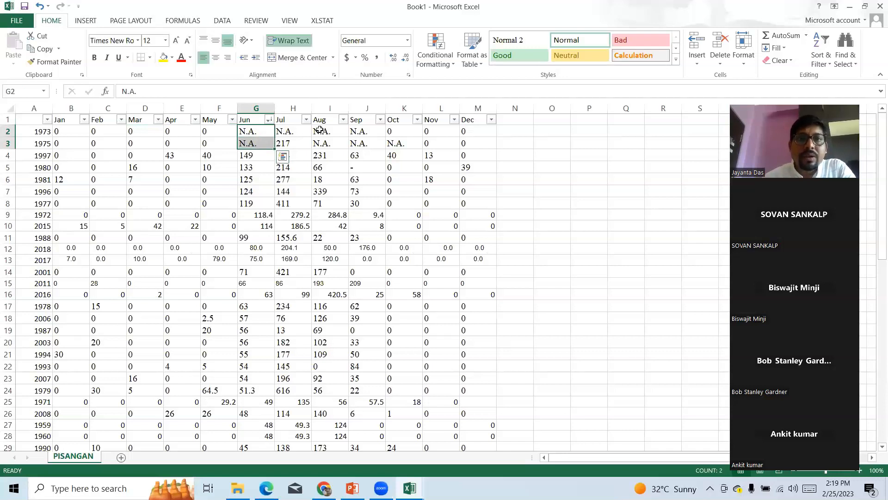
{"action": "left_click", "coordinate": [308, 121]}
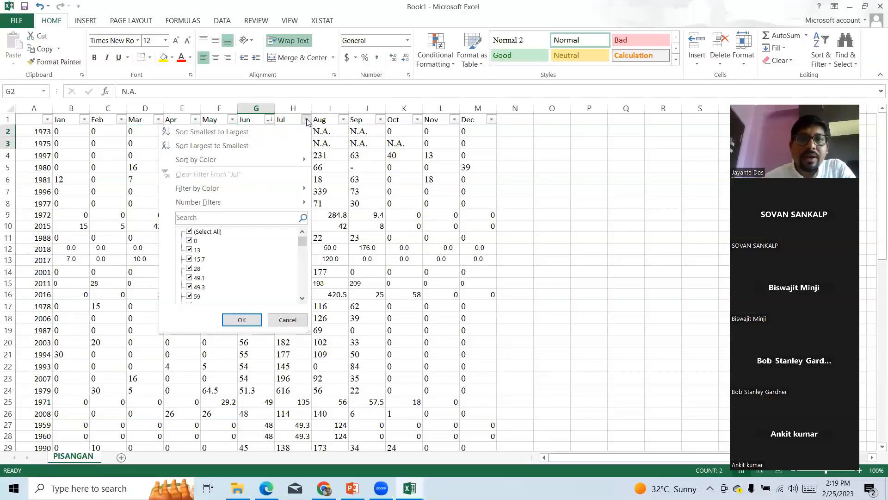
{"action": "left_click", "coordinate": [250, 144]}
{"action": "left_click_drag", "start_coordinate": [294, 131], "coordinate": [292, 143]}
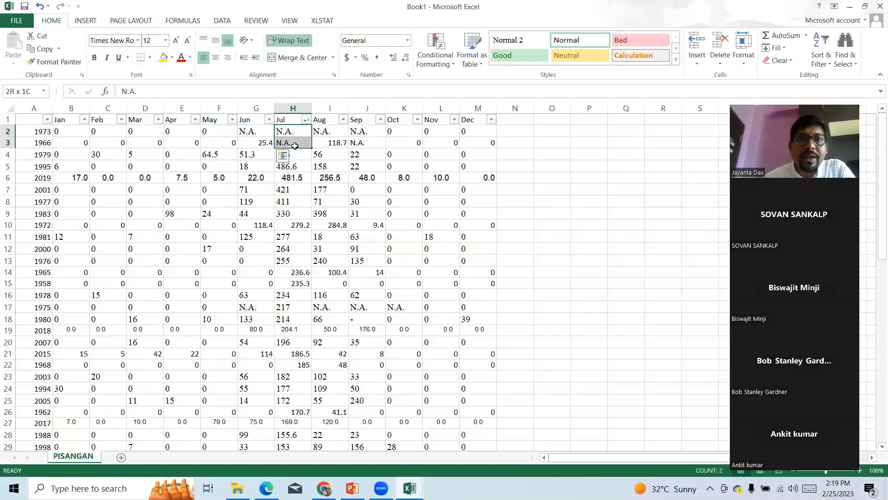
{"action": "left_click", "coordinate": [342, 120]}
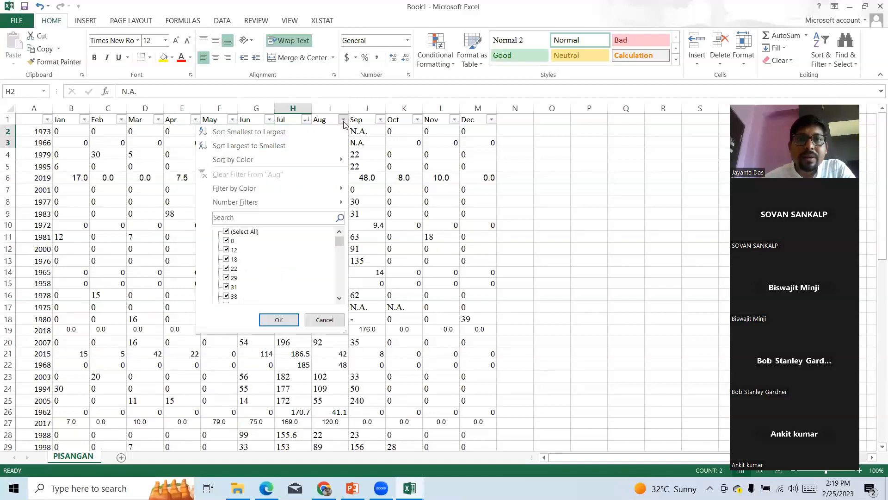
{"action": "left_click", "coordinate": [307, 147]}
{"action": "left_click_drag", "start_coordinate": [331, 130], "coordinate": [331, 143]}
Sort from largest to smallest by Sep and by Oct, examining the N.A. and dash entries in the first rows.
{"action": "left_click", "coordinate": [381, 120]}
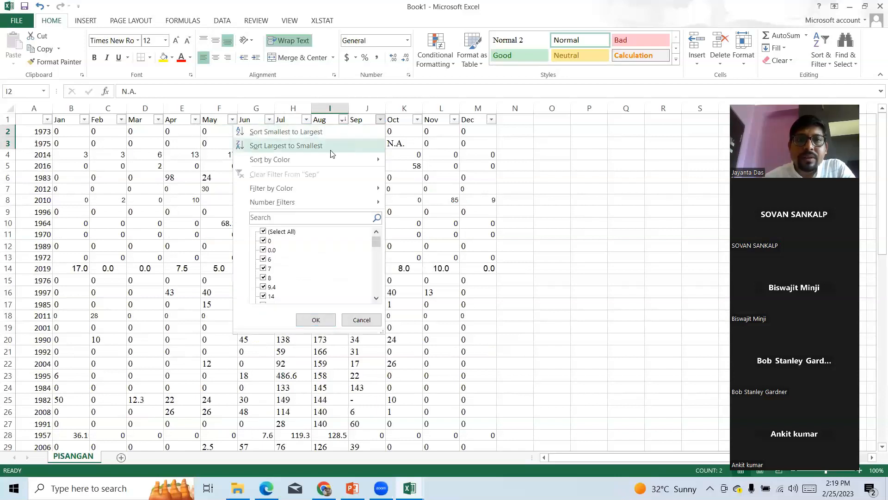
{"action": "left_click", "coordinate": [332, 146]}
{"action": "left_click_drag", "start_coordinate": [373, 132], "coordinate": [360, 179]}
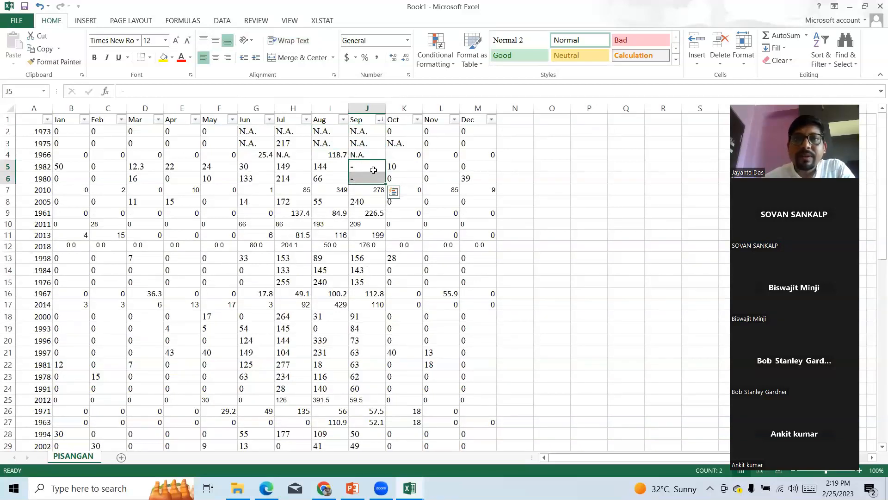
{"action": "left_click", "coordinate": [417, 120]}
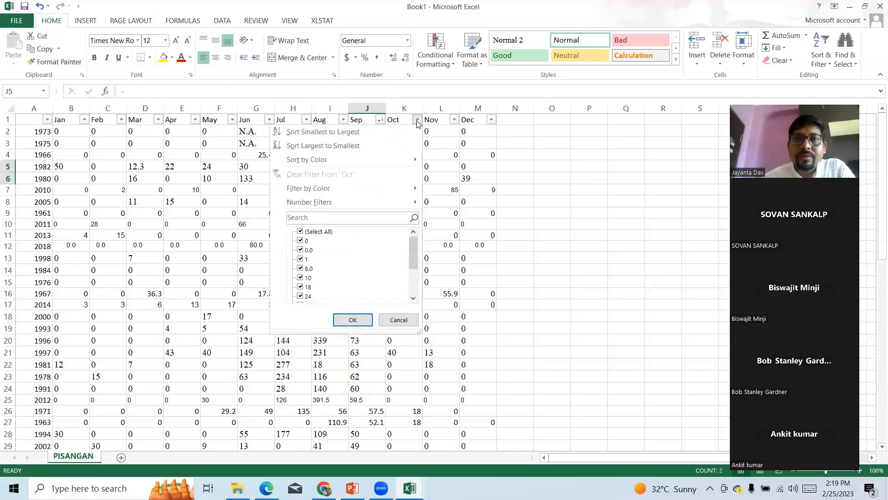
{"action": "left_click", "coordinate": [369, 145]}
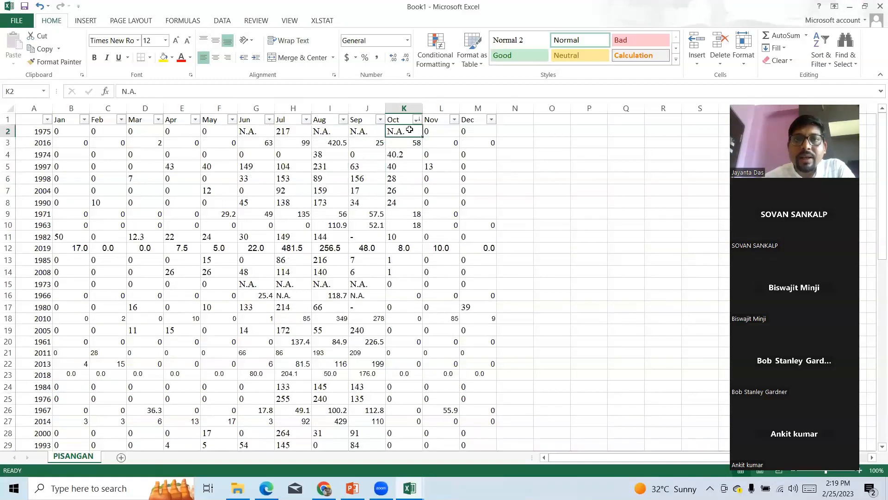
Sort from largest to smallest by Nov and by Dec to check those months for missing values.
{"action": "left_click", "coordinate": [455, 121]}
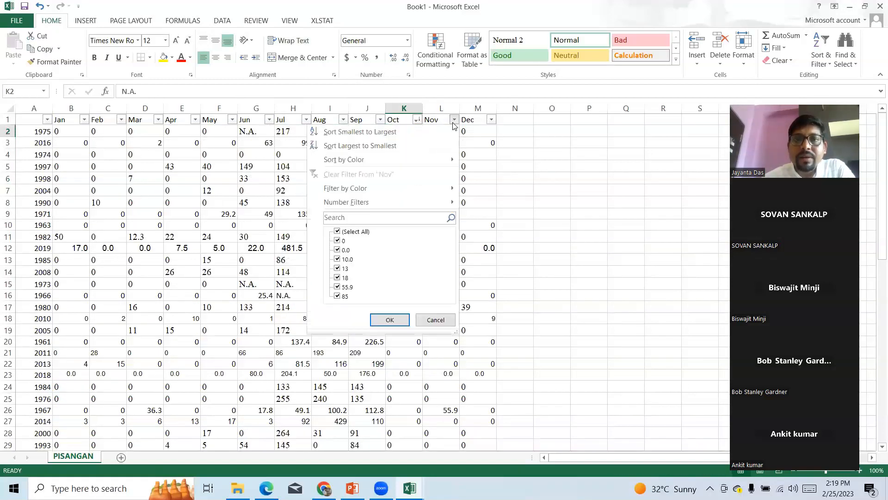
{"action": "left_click", "coordinate": [402, 146]}
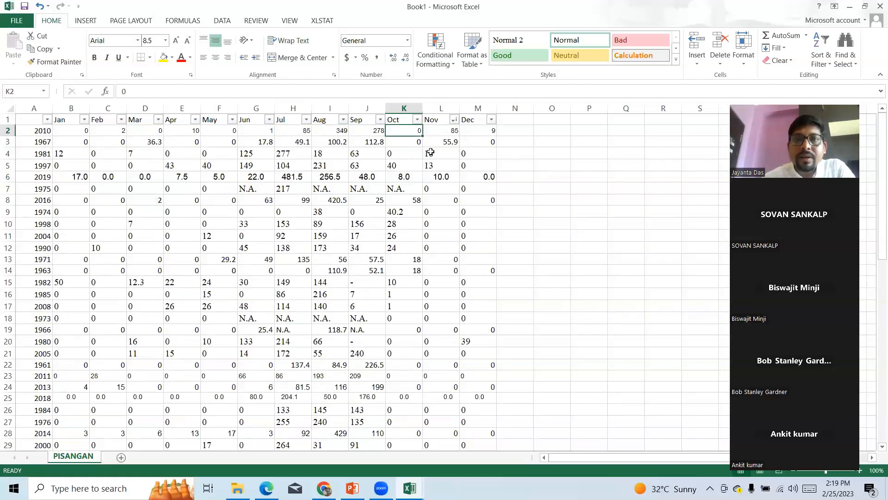
{"action": "left_click", "coordinate": [492, 124]}
{"action": "left_click", "coordinate": [491, 121]}
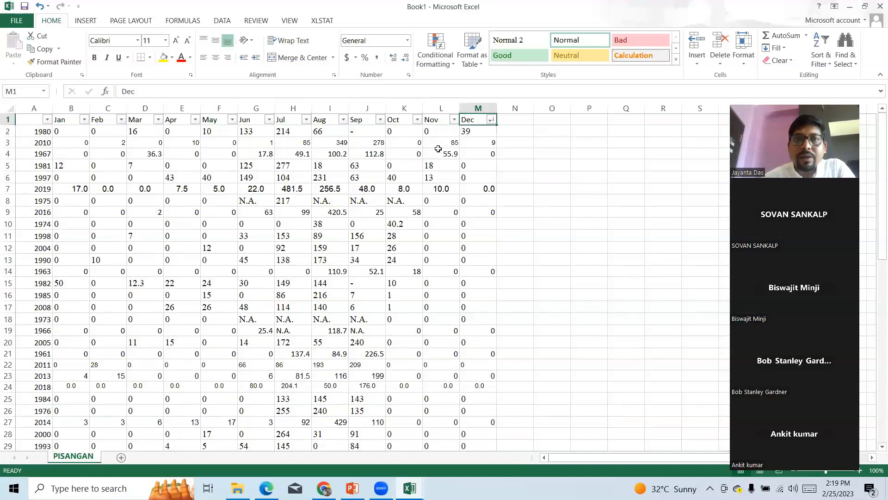
{"action": "left_click", "coordinate": [520, 154]}
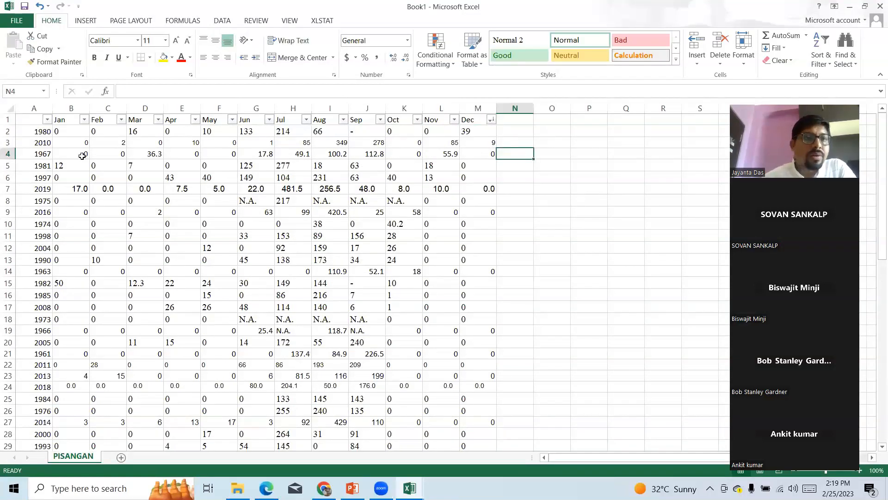
Sort the table by the year column from smallest to largest and remove the filters from the header row.
{"action": "left_click", "coordinate": [47, 119]}
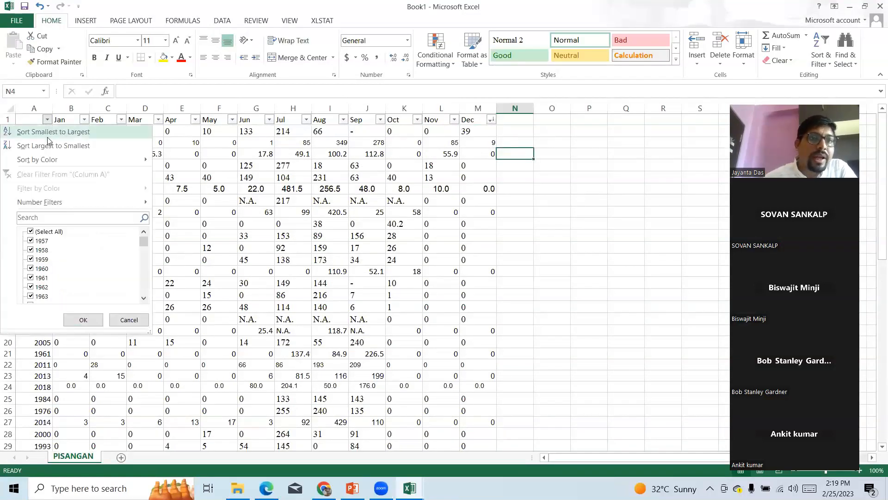
{"action": "left_click", "coordinate": [50, 132]}
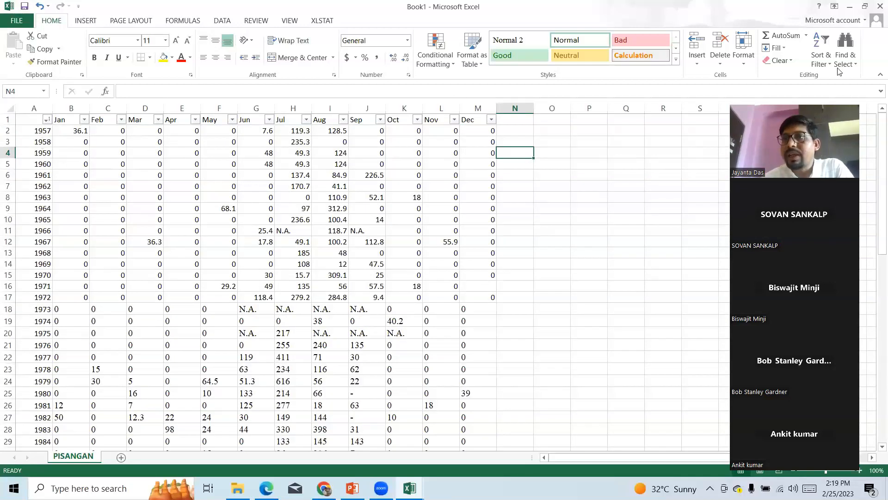
{"action": "left_click", "coordinate": [821, 60]}
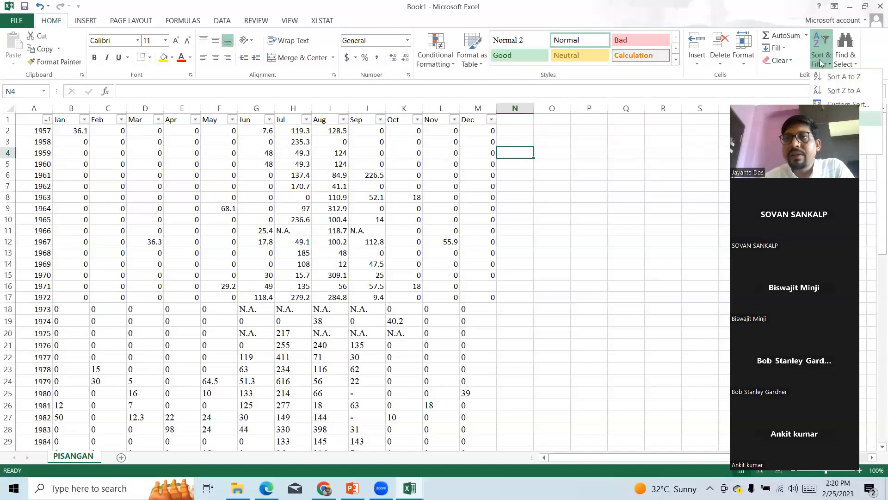
{"action": "left_click", "coordinate": [870, 119]}
Replace every N.A. entry in the sheet with a blank, using the text copied from cell H11 as the search value.
{"action": "left_click", "coordinate": [845, 55]}
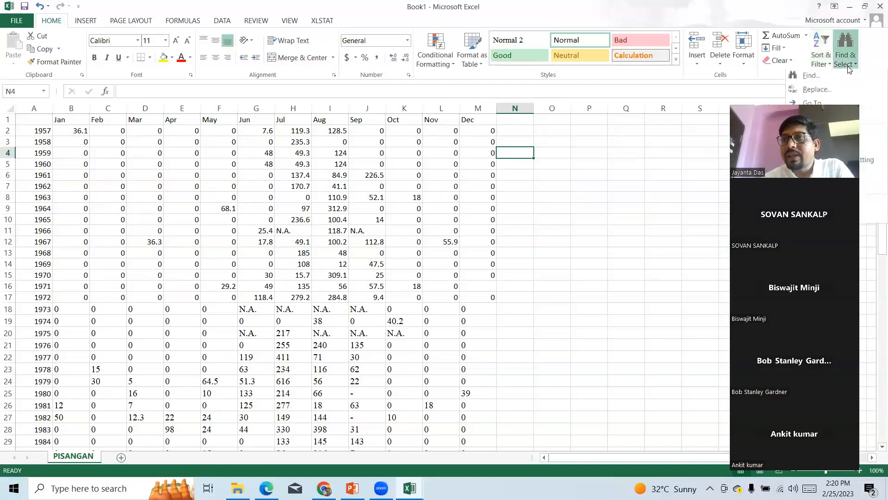
{"action": "left_click", "coordinate": [833, 94]}
{"action": "left_click_drag", "start_coordinate": [386, 186], "coordinate": [576, 139]}
{"action": "left_click", "coordinate": [289, 231]}
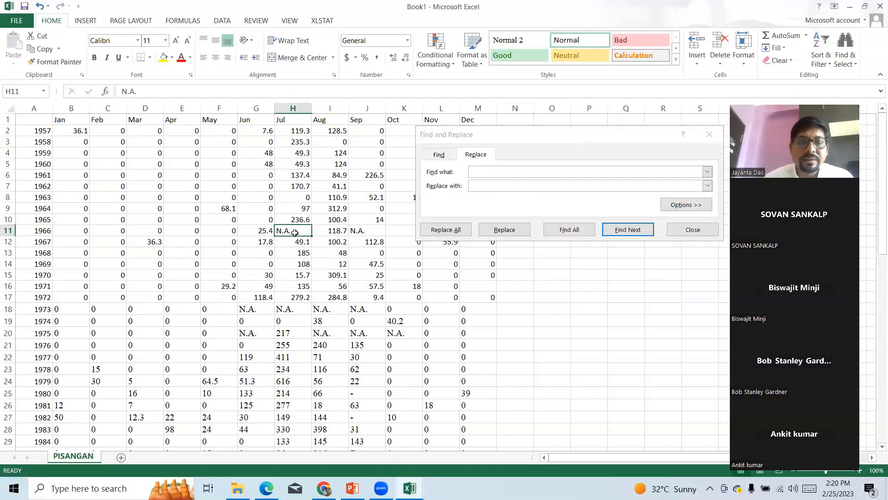
{"action": "key", "text": "ctrl+c"}
{"action": "left_click", "coordinate": [481, 172]}
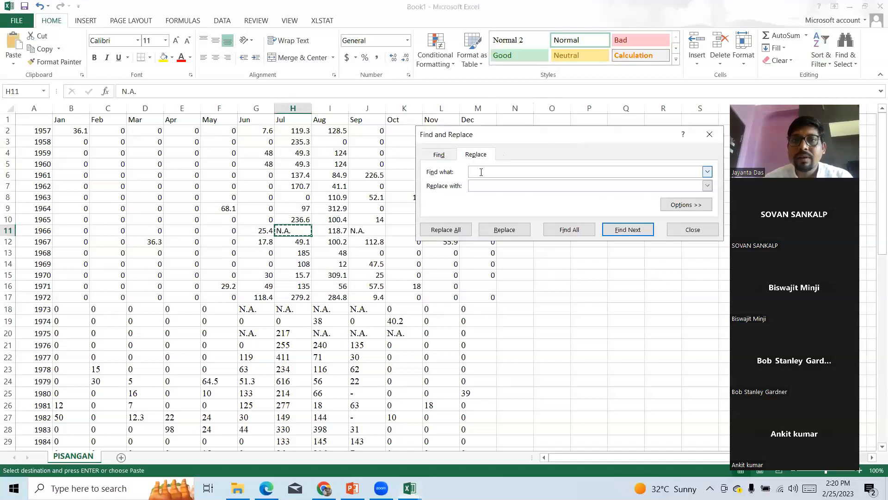
{"action": "key", "text": "ctrl+v"}
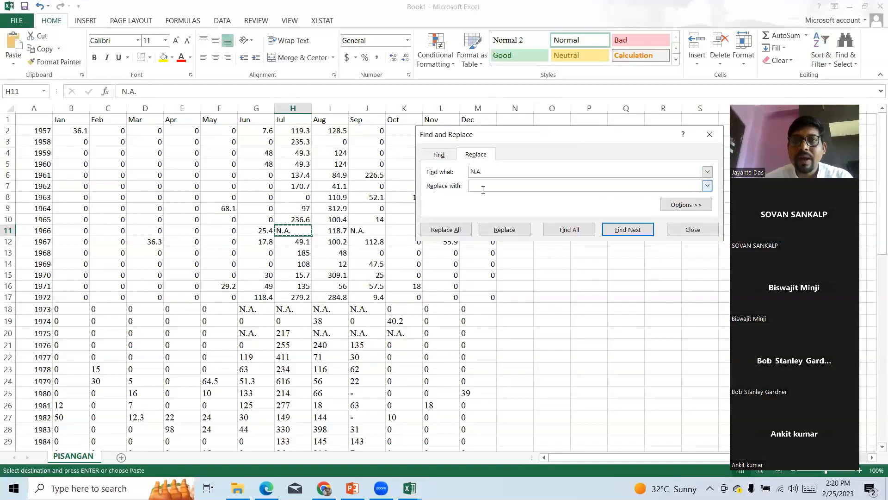
{"action": "left_click", "coordinate": [447, 230]}
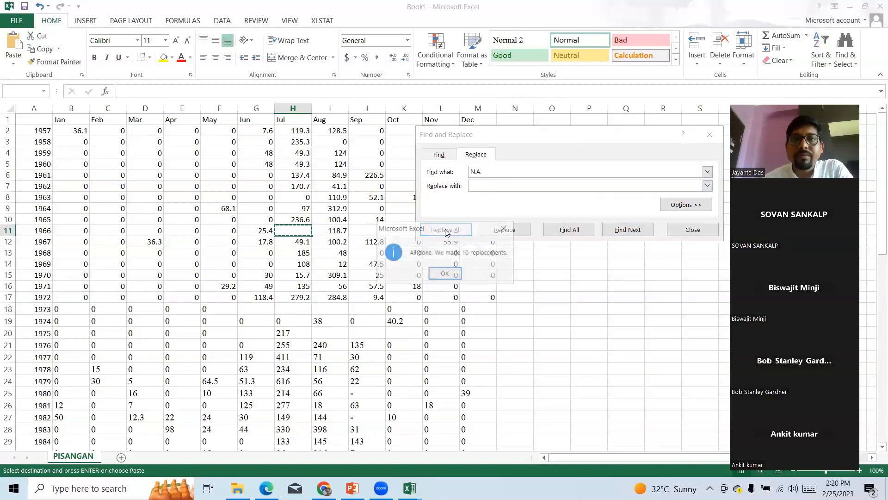
{"action": "left_click", "coordinate": [445, 273]}
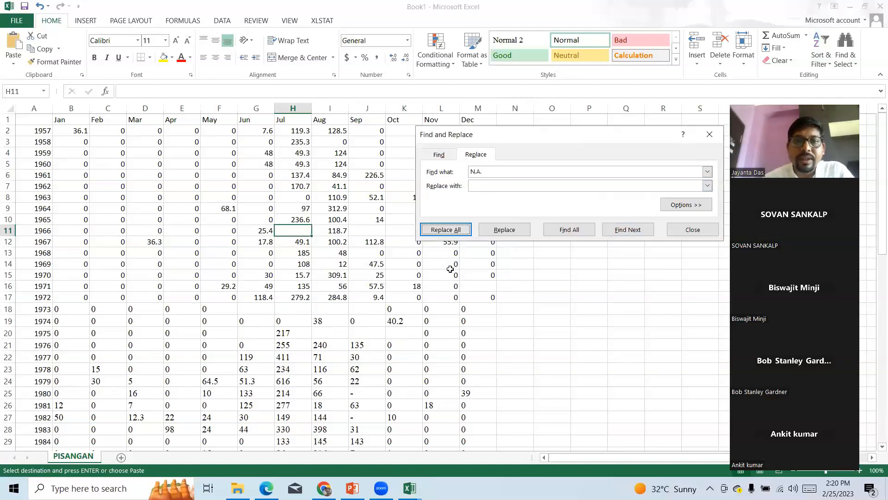
Replace every dash entry with a blank, using the dash copied from cell J27, and close Find and Replace.
{"action": "left_click", "coordinate": [363, 415]}
{"action": "key", "text": "ctrl+c"}
{"action": "left_click", "coordinate": [497, 173]}
{"action": "key", "text": "ctrl+a"}
{"action": "key", "text": "ctrl+v"}
{"action": "left_click", "coordinate": [452, 230]}
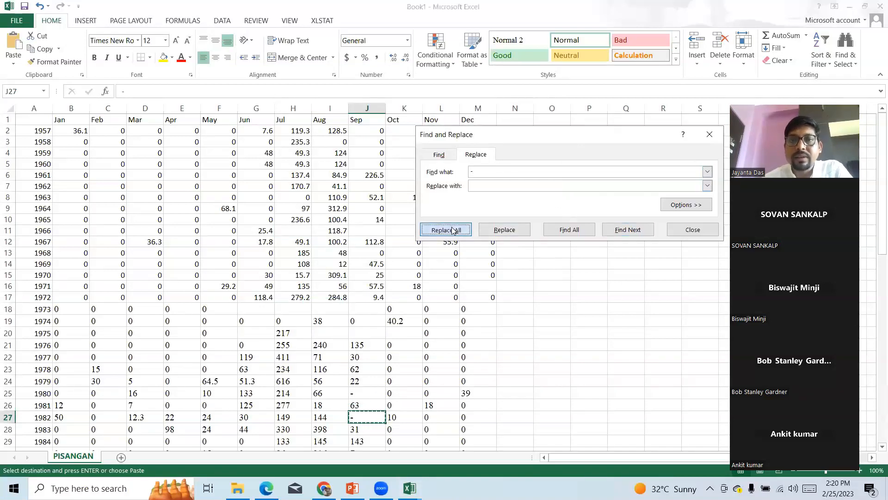
{"action": "left_click", "coordinate": [444, 272]}
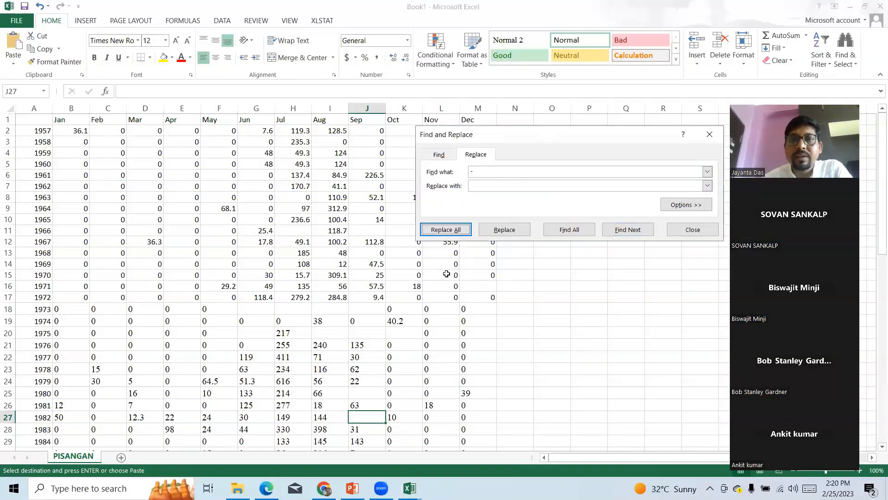
{"action": "left_click", "coordinate": [597, 140]}
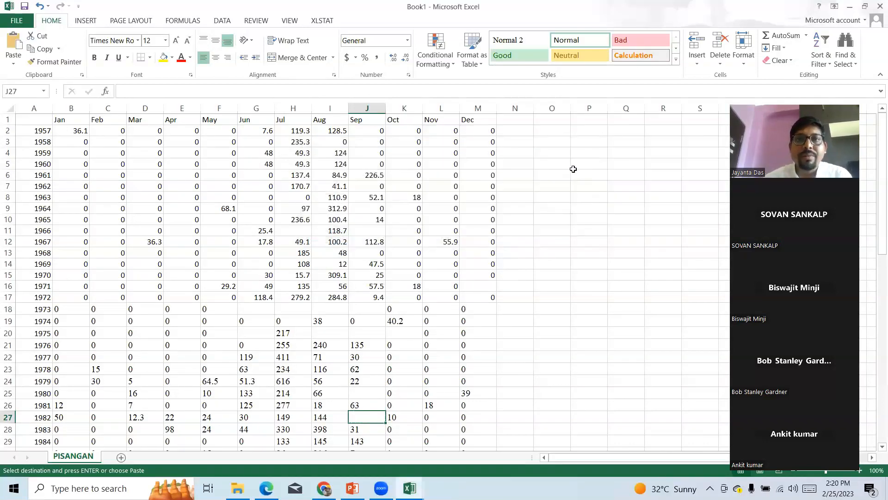
{"action": "left_click", "coordinate": [464, 165]}
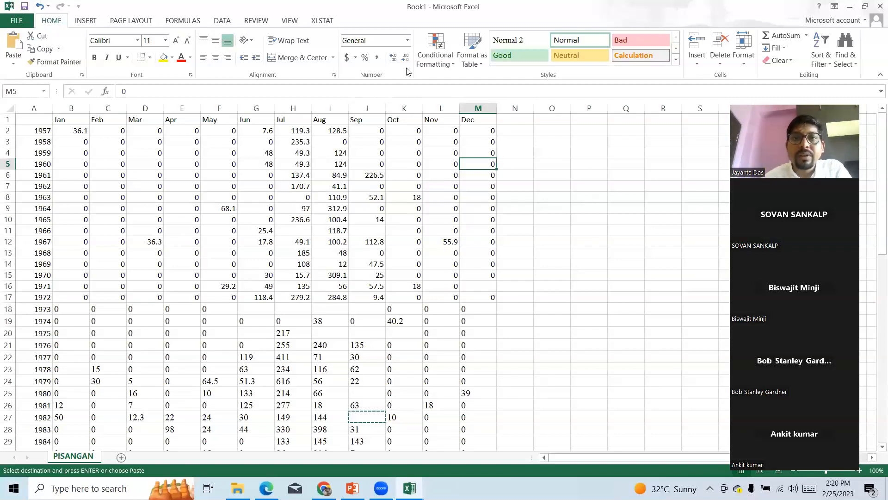
Switch to the PowerPoint presentation and view the Missing data calculation slide.
{"action": "key", "text": "alt+Tab"}
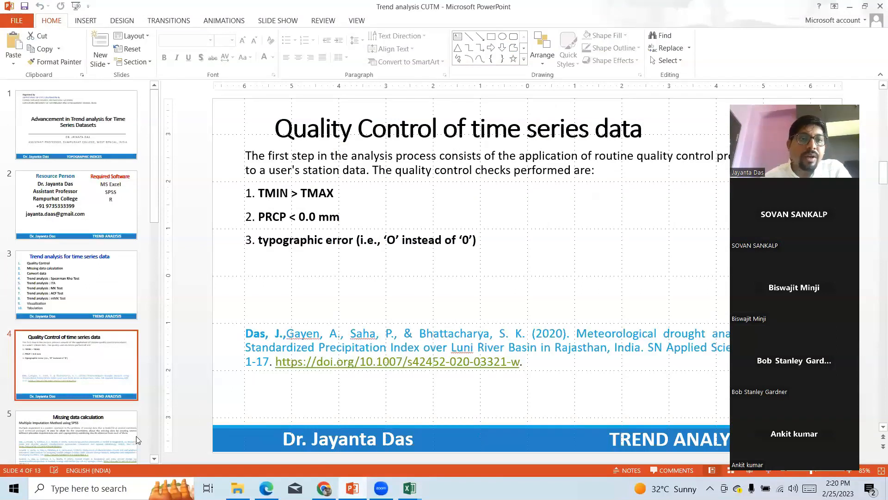
{"action": "left_click", "coordinate": [87, 438]}
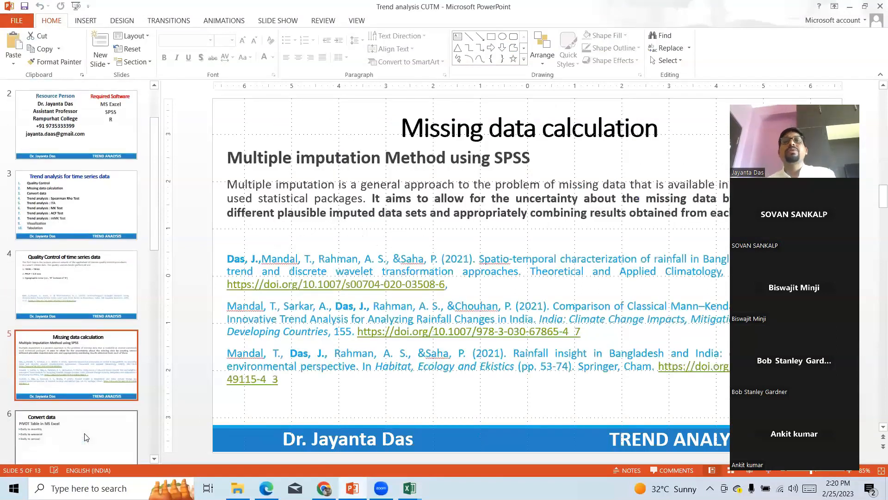
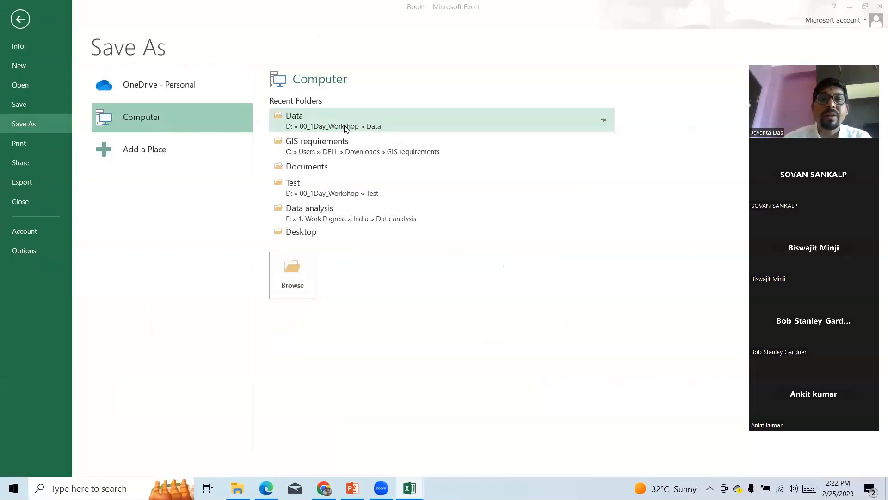
Create a new folder named Live_Practice inside the 00_1Day_Workshop folder while saving the workbook.
{"action": "left_click", "coordinate": [196, 82]}
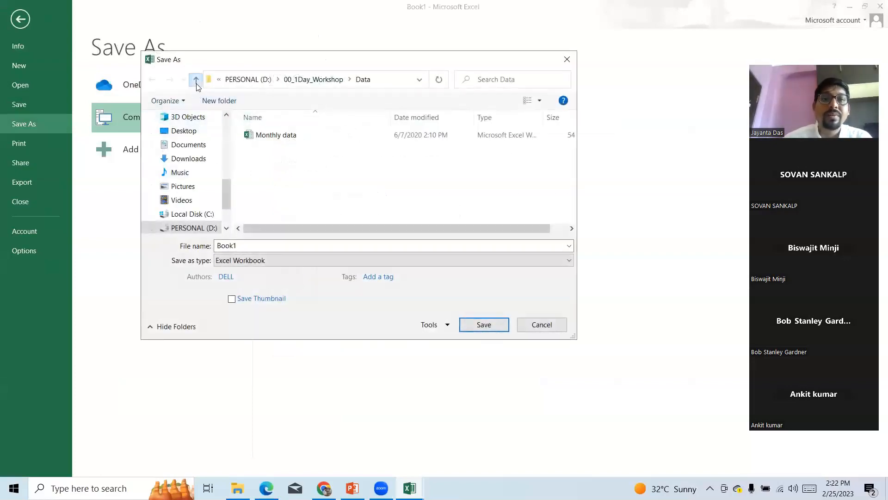
{"action": "left_click", "coordinate": [227, 100]}
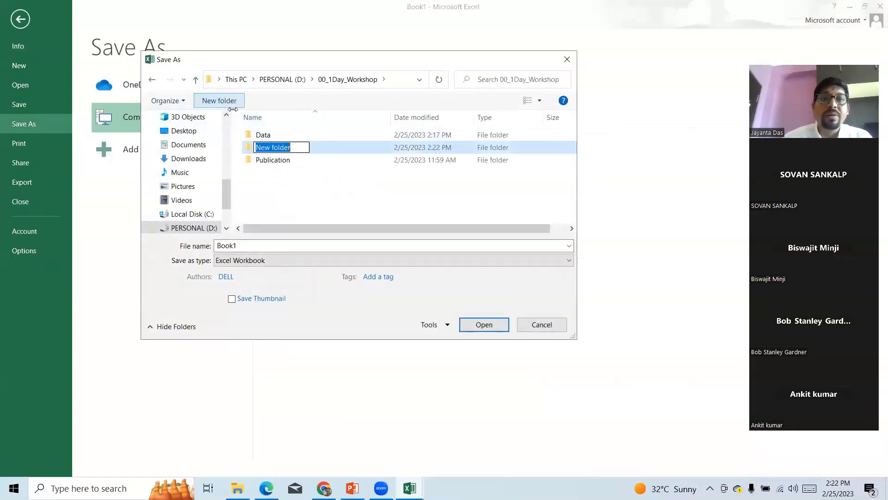
{"action": "type", "text": "L"}
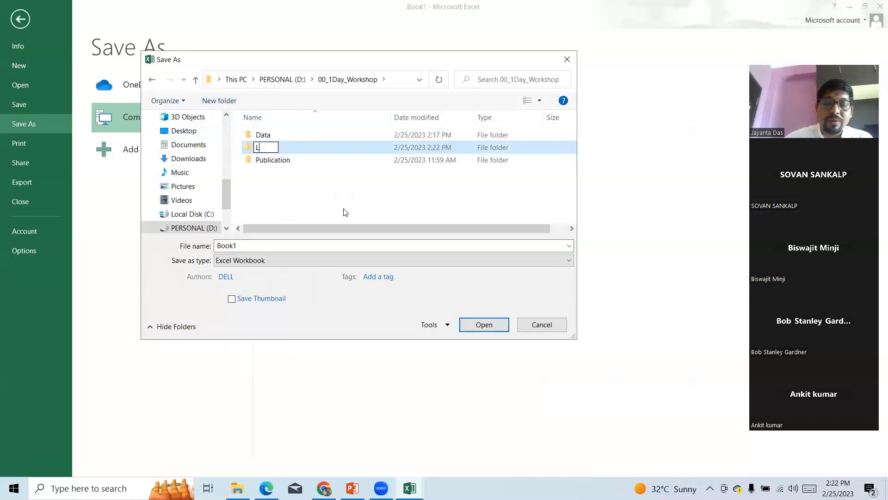
{"action": "type", "text": "ive_Practice"}
{"action": "left_click", "coordinate": [309, 198]}
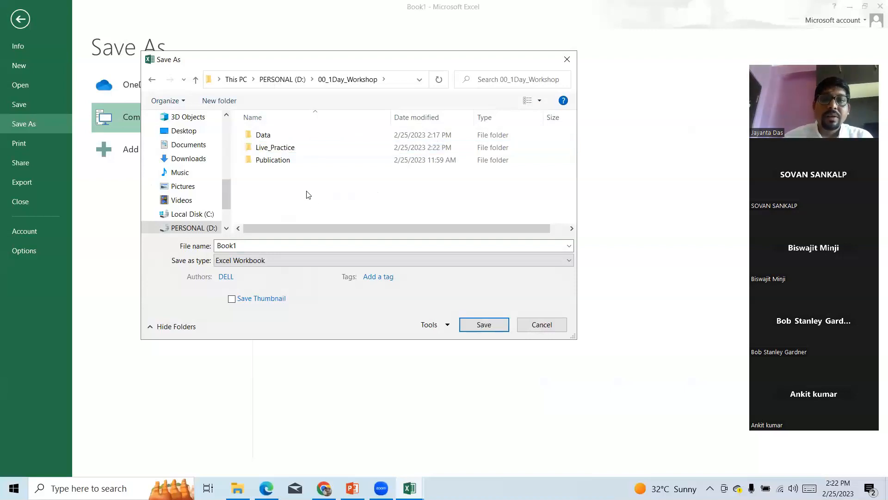
Save the workbook as Pisangan in the Live_Practice folder, then close it.
{"action": "double_click", "coordinate": [291, 147]}
{"action": "double_click", "coordinate": [260, 246]}
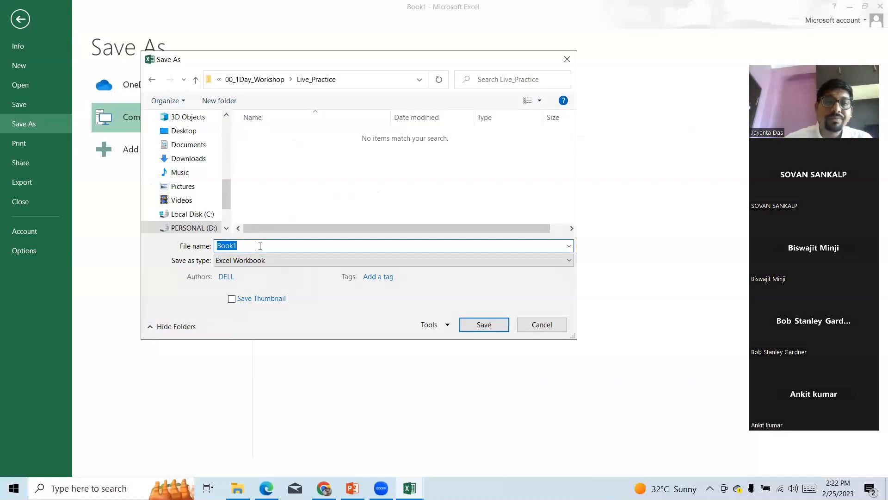
{"action": "type", "text": "Pisangan"}
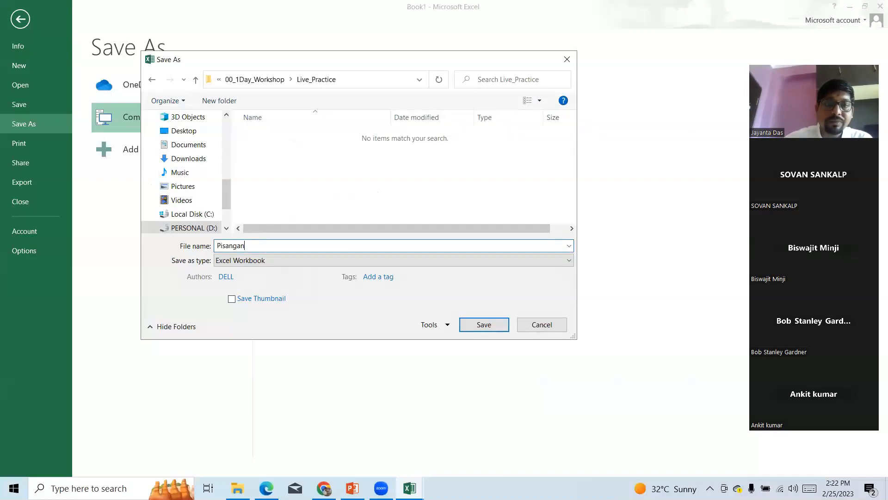
{"action": "left_click", "coordinate": [484, 325]}
{"action": "left_click", "coordinate": [462, 231]}
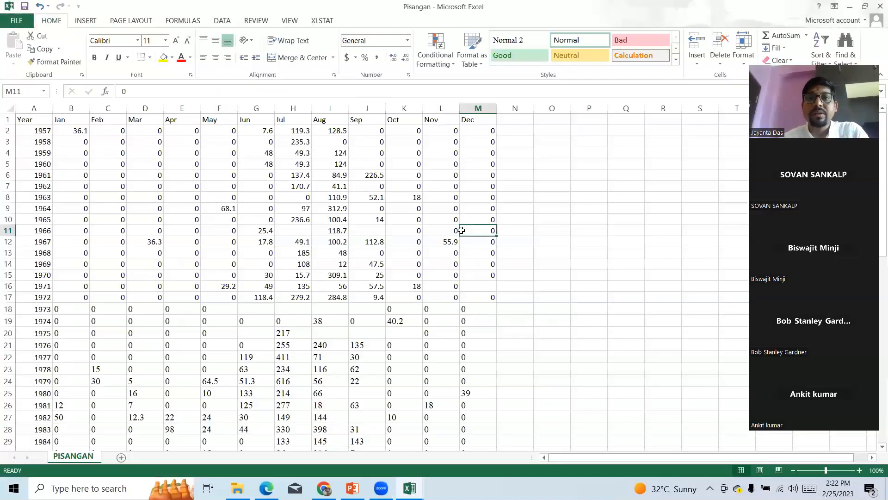
{"action": "left_click", "coordinate": [876, 6]}
Launch IBM SPSS Statistics 25 and open a new tab in Chrome while it loads.
{"action": "left_click", "coordinate": [88, 488]}
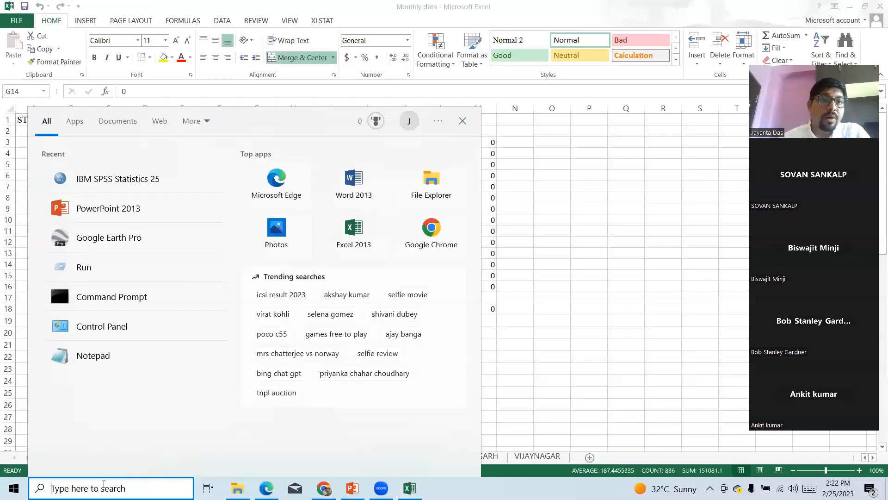
{"action": "left_click", "coordinate": [107, 187]}
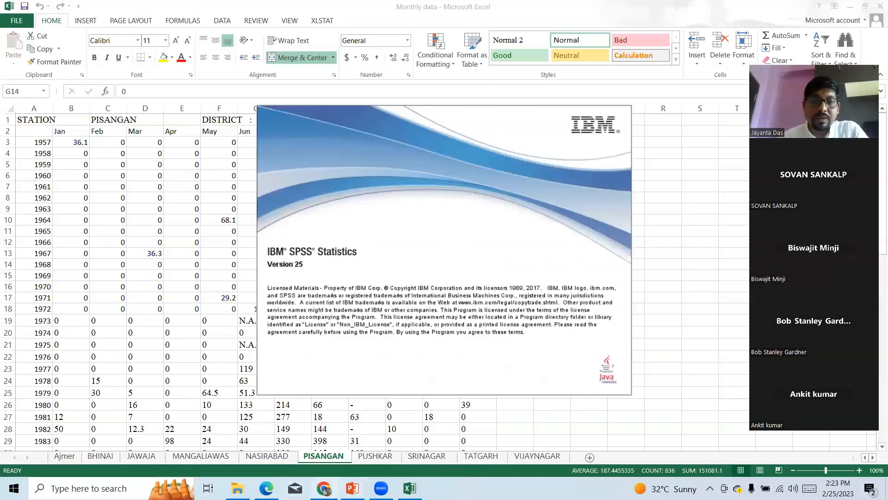
{"action": "left_click", "coordinate": [324, 488]}
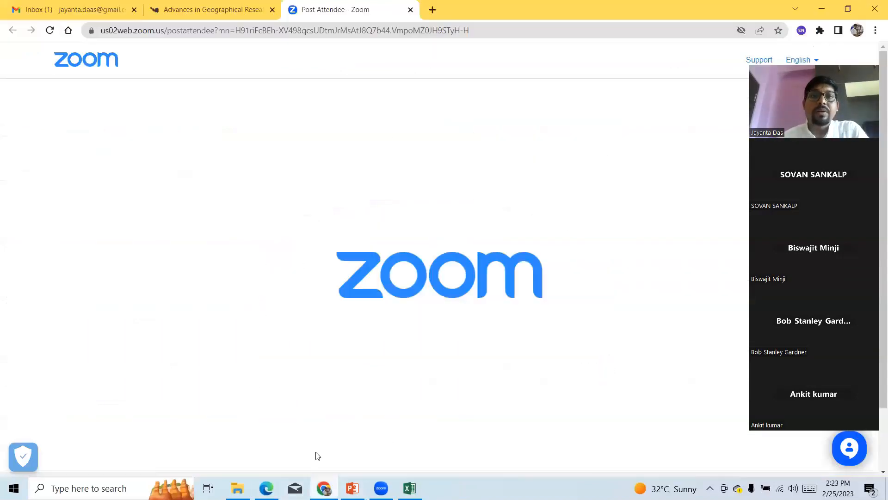
{"action": "left_click", "coordinate": [434, 9]}
{"action": "left_click", "coordinate": [342, 243]}
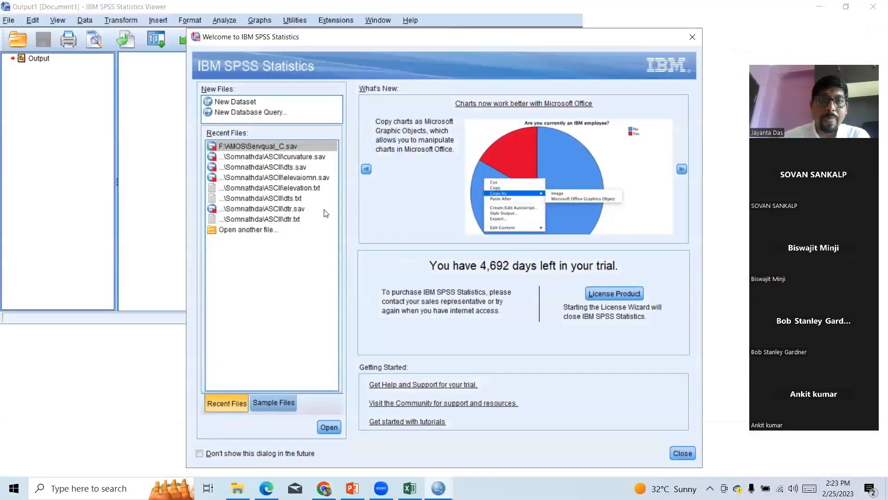
Dismiss the SPSS welcome dialog and minimise the empty data editor.
{"action": "left_click", "coordinate": [692, 36]}
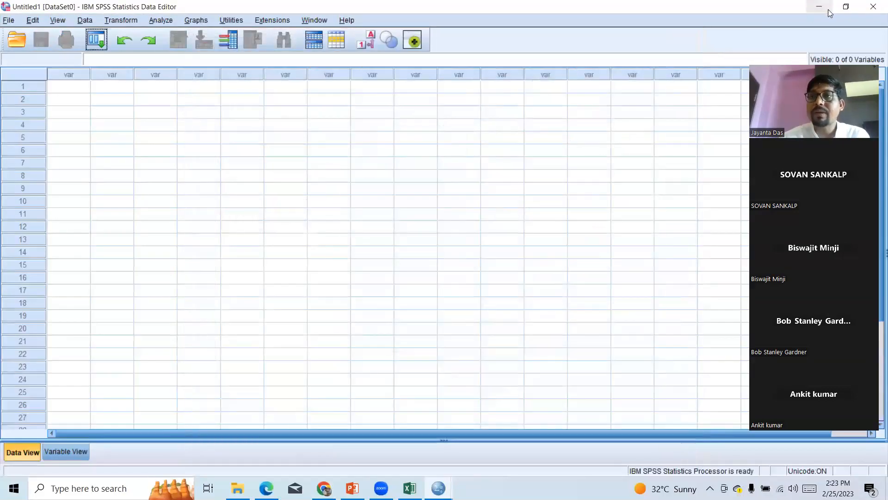
{"action": "left_click", "coordinate": [821, 7]}
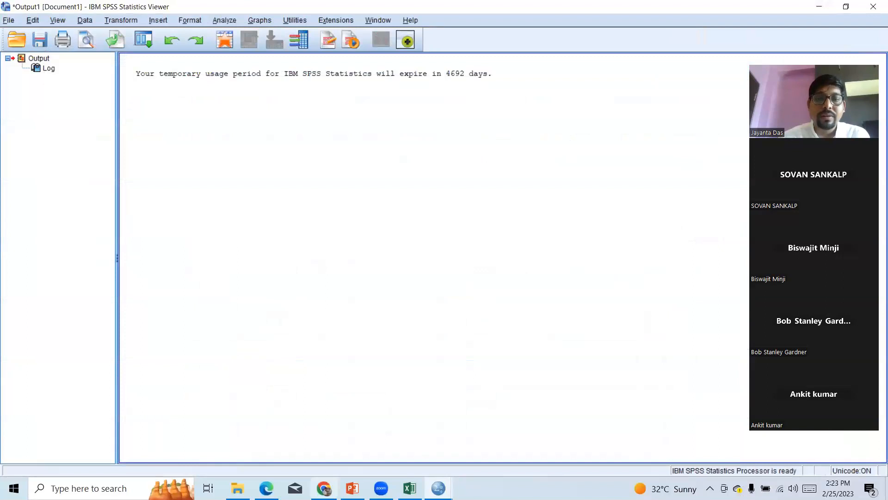
Switch to Chrome, search Google for "ibm spss software download" and open the Downloading IBM SPSS Statistics 26 result.
{"action": "left_click", "coordinate": [324, 488]}
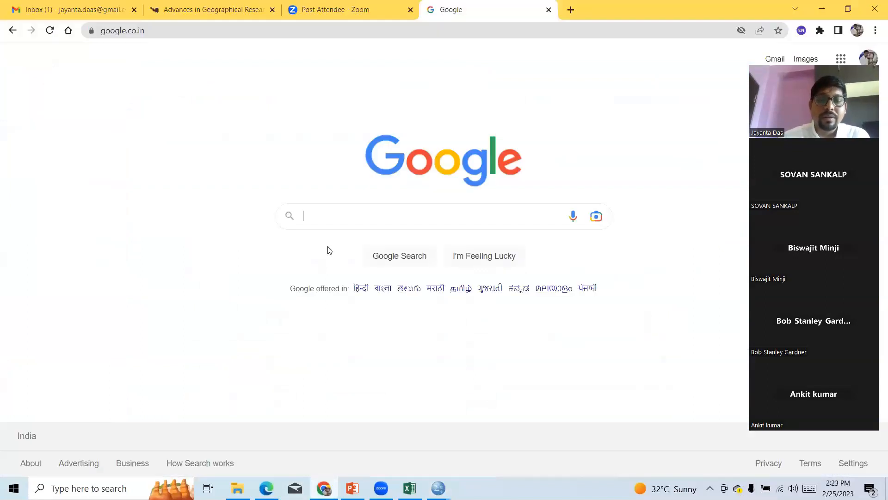
{"action": "type", "text": "i"}
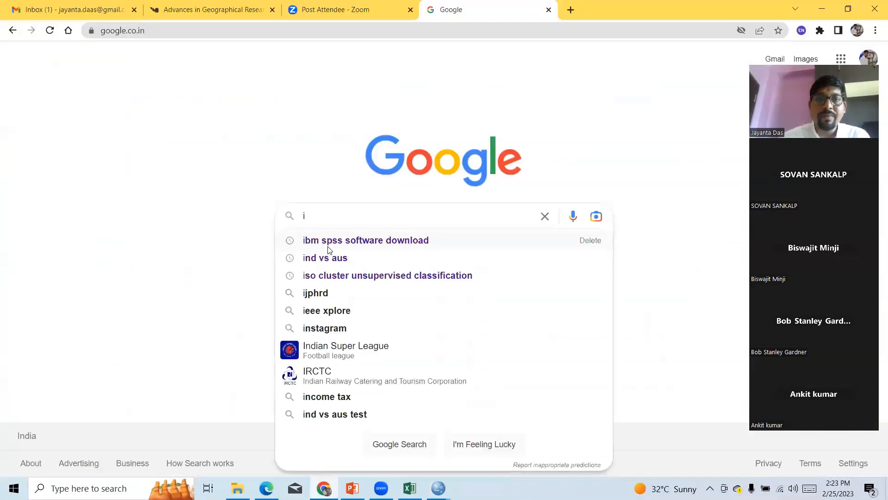
{"action": "left_click", "coordinate": [328, 247]}
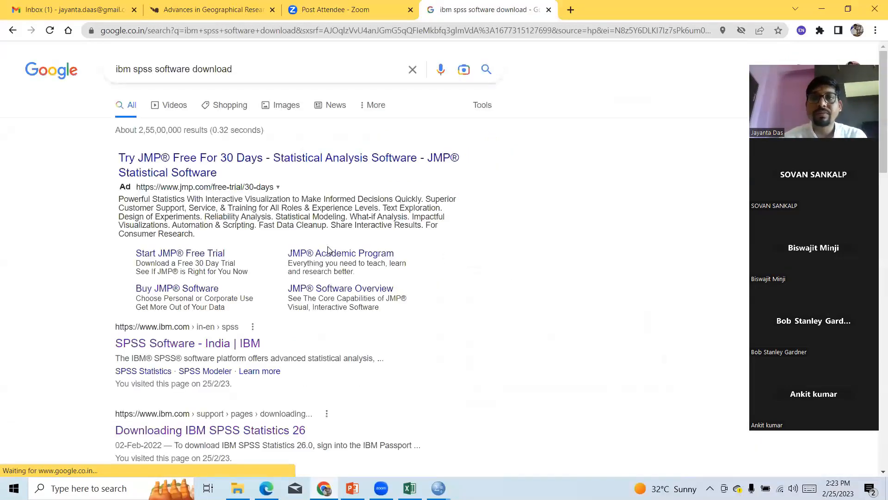
{"action": "left_click", "coordinate": [168, 432]}
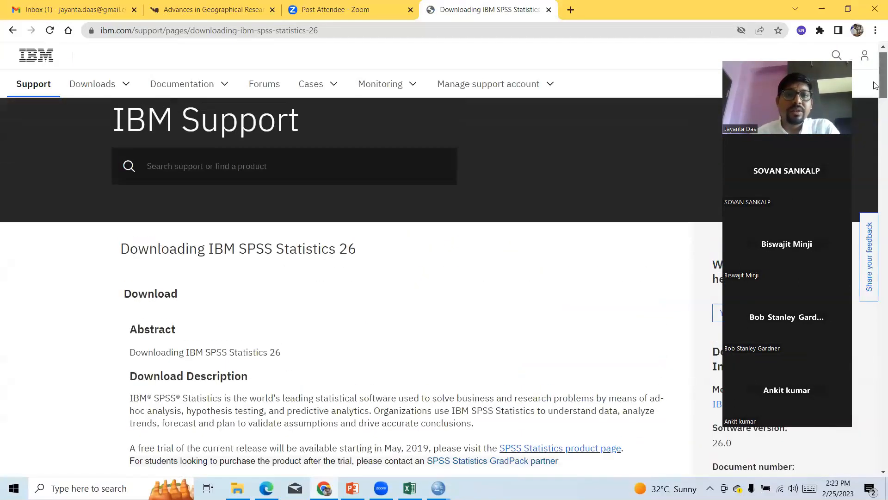
Highlight the free trial sentence in the download description and open the linked SPSS Statistics product page.
{"action": "scroll", "coordinate": [876, 97], "scroll_direction": "down", "scroll_amount": 3}
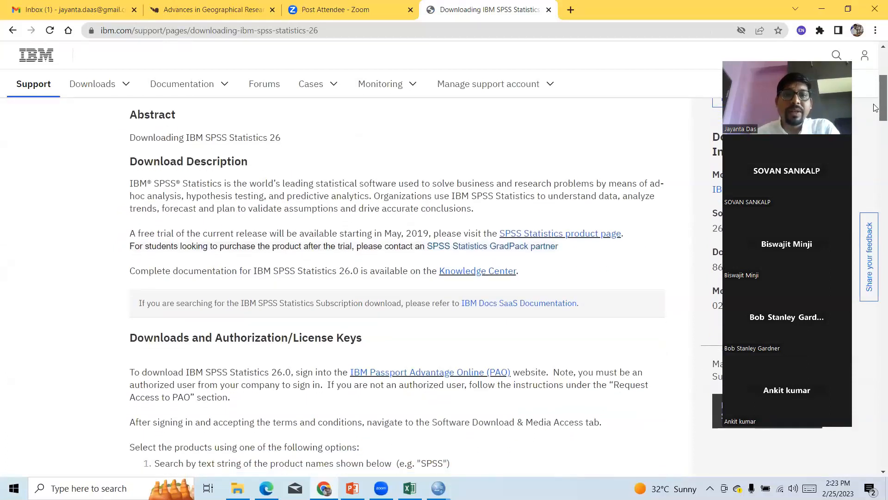
{"action": "left_click_drag", "start_coordinate": [130, 233], "coordinate": [428, 234]}
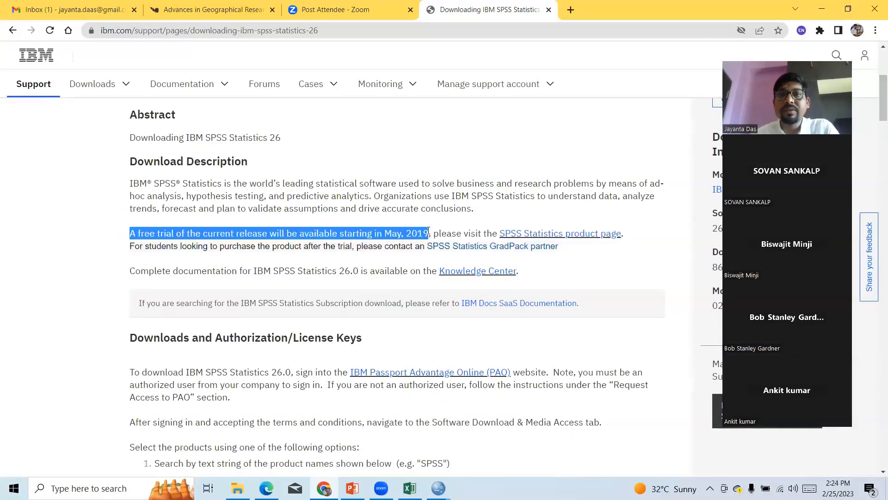
{"action": "left_click", "coordinate": [574, 235]}
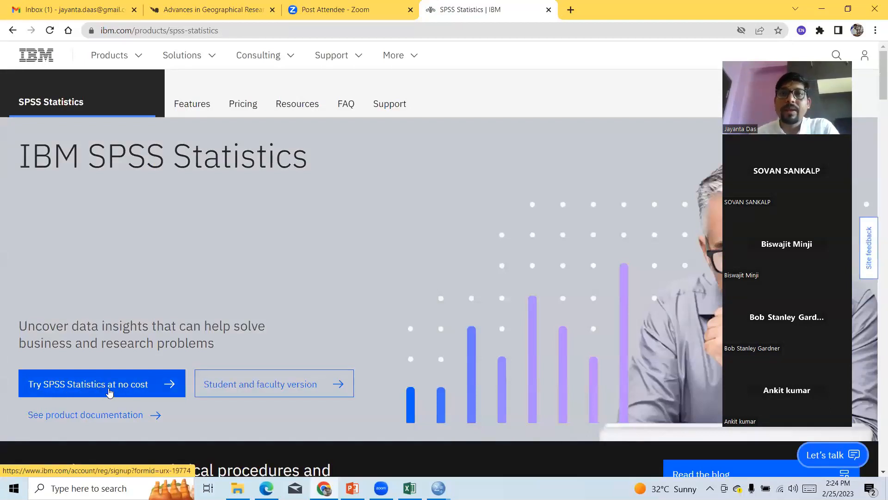
Open the vendor list for the student and faculty version and go to Hearne's purchase page.
{"action": "left_click", "coordinate": [245, 389]}
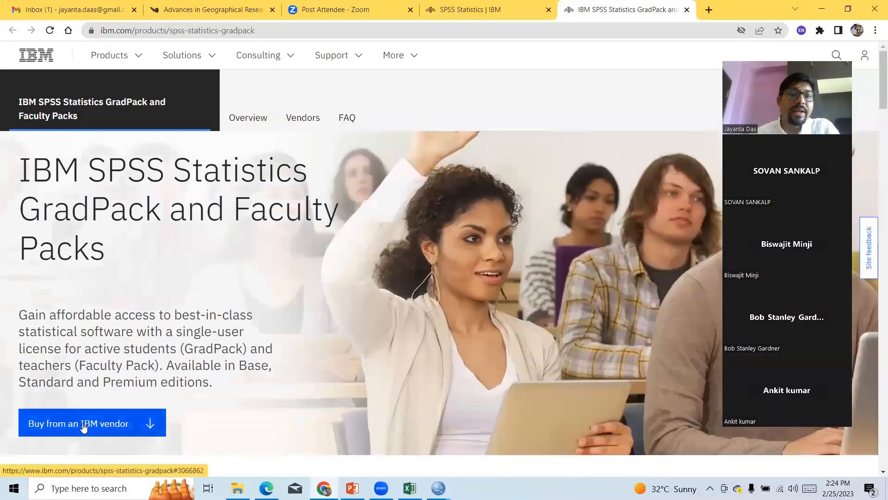
{"action": "left_click", "coordinate": [88, 423]}
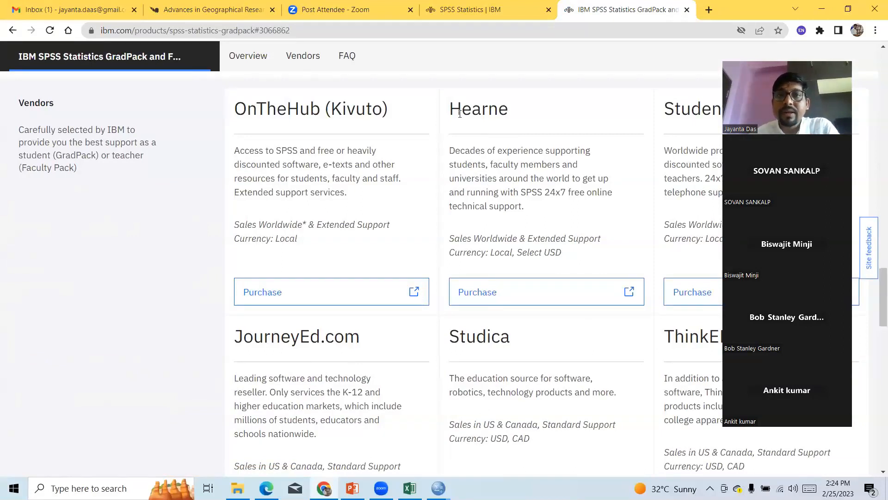
{"action": "left_click_drag", "start_coordinate": [461, 110], "coordinate": [532, 114]}
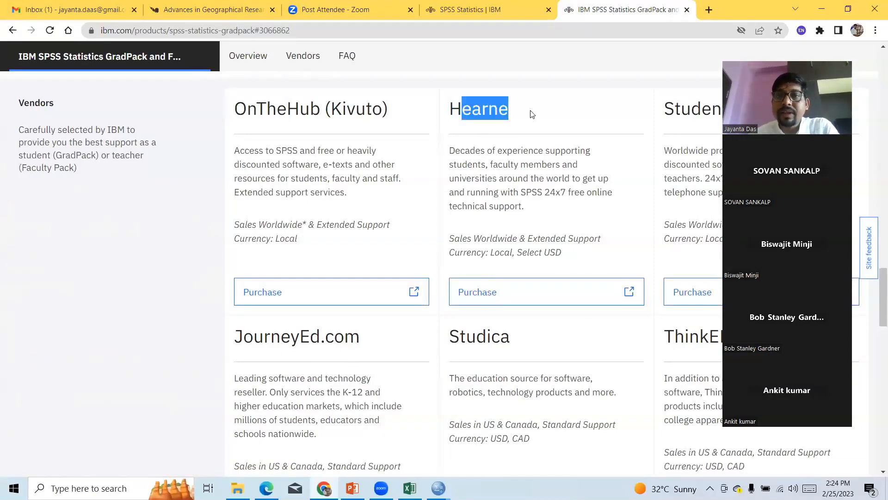
{"action": "left_click", "coordinate": [495, 293]}
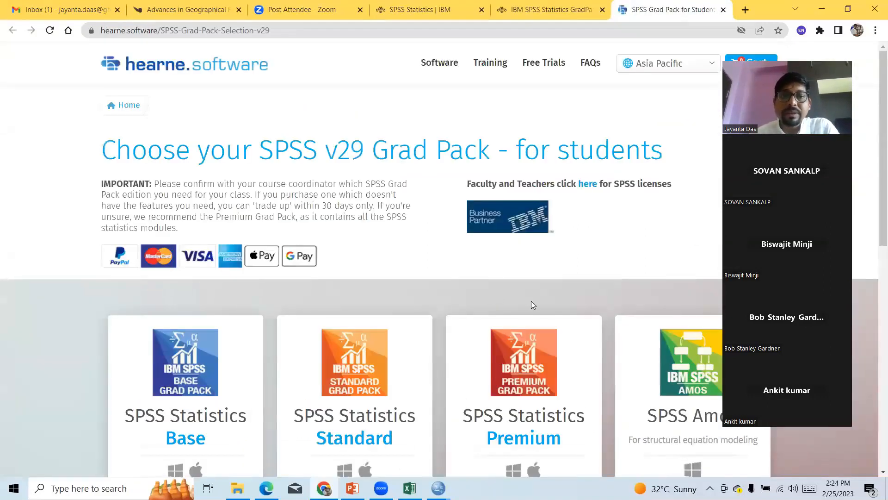
Examine the SPSS v29 Grad Pack editions, their included modules and their prices.
{"action": "scroll", "coordinate": [875, 182], "scroll_direction": "down", "scroll_amount": 5}
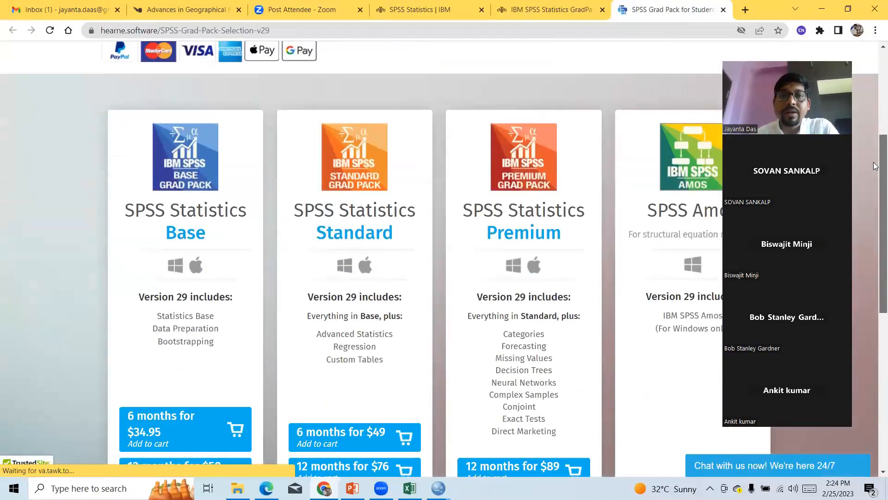
{"action": "scroll", "coordinate": [394, 334], "scroll_direction": "down", "scroll_amount": 1}
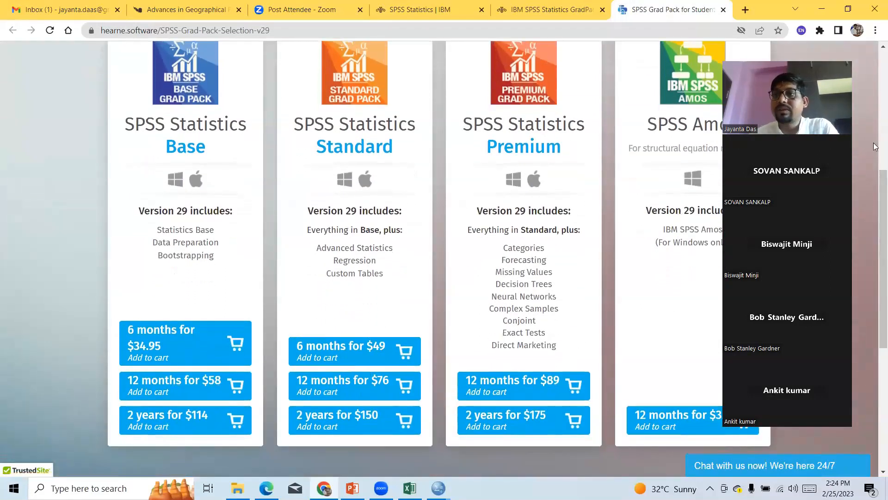
{"action": "scroll", "coordinate": [876, 175], "scroll_direction": "up", "scroll_amount": 6}
Switch to the SPSS Data Editor, start opening a data file and browse to the Live_Practice folder in 00_1Day_Workshop on drive D.
{"action": "mouse_move", "coordinate": [438, 488]}
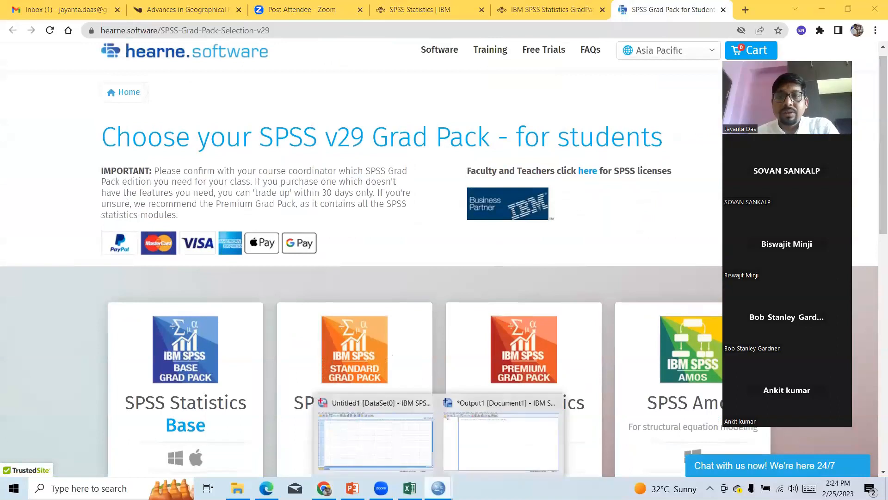
{"action": "left_click", "coordinate": [374, 445]}
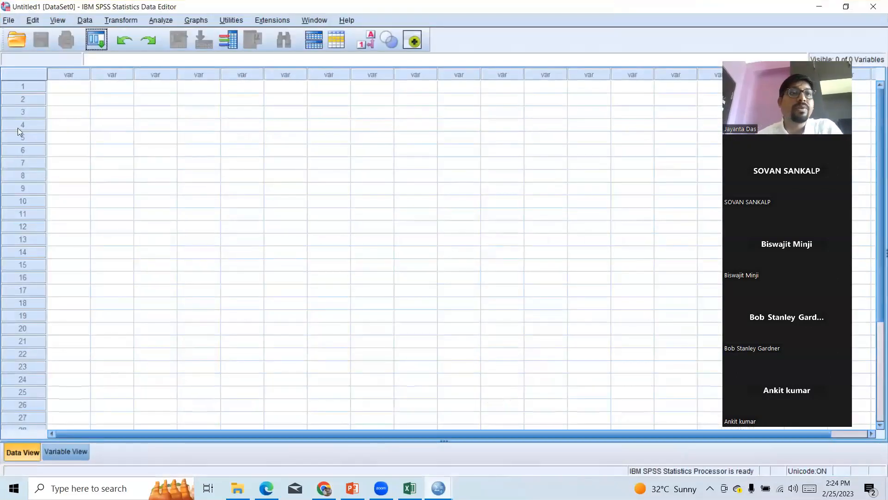
{"action": "left_click", "coordinate": [10, 21]}
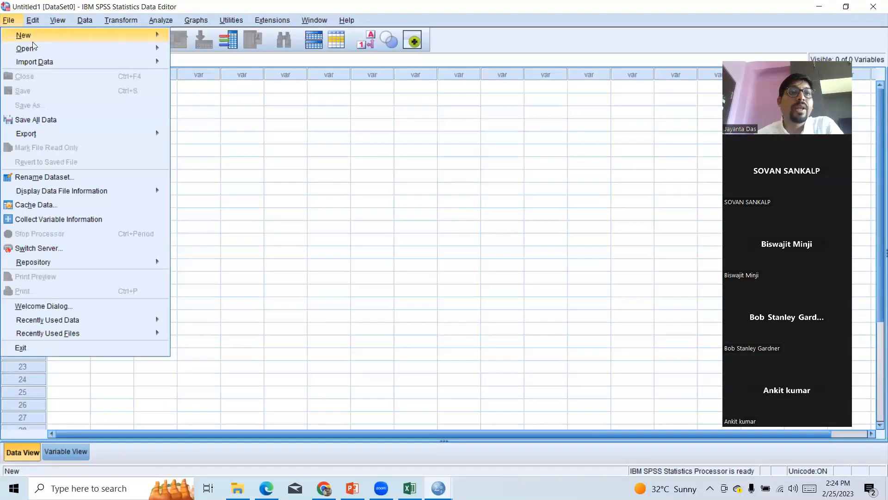
{"action": "mouse_move", "coordinate": [40, 52]}
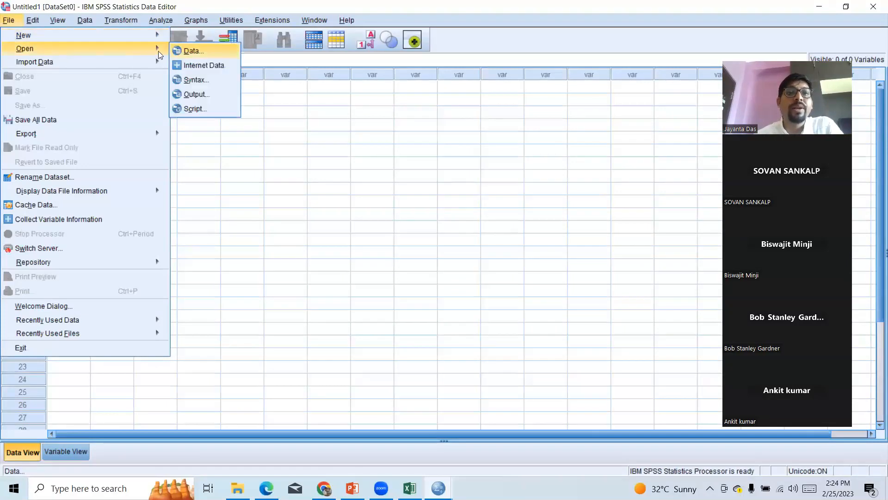
{"action": "key", "text": "Return"}
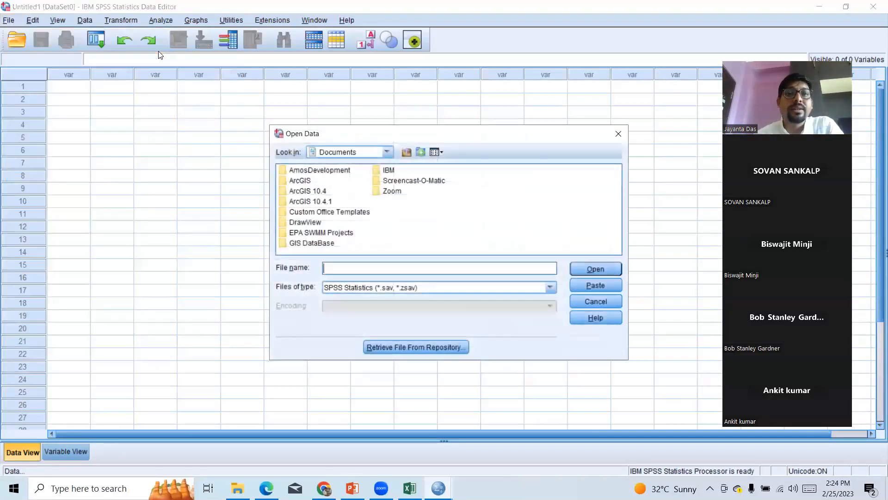
{"action": "left_click", "coordinate": [386, 152]}
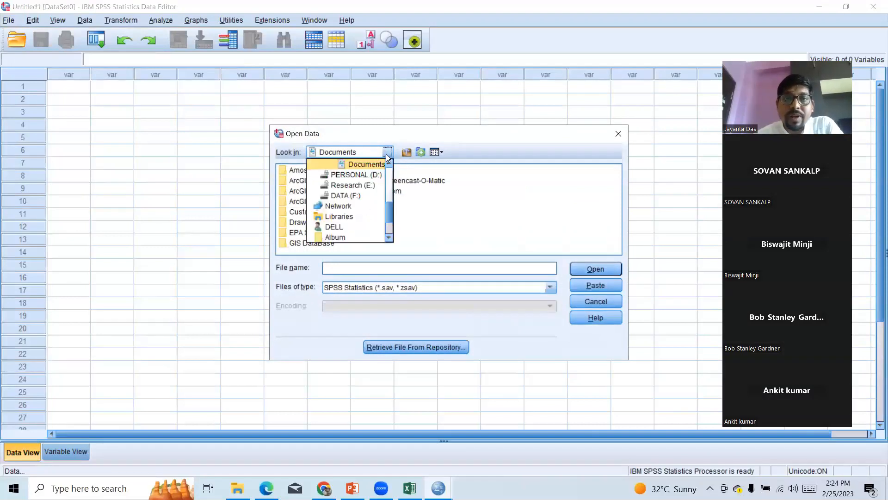
{"action": "left_click", "coordinate": [355, 176]}
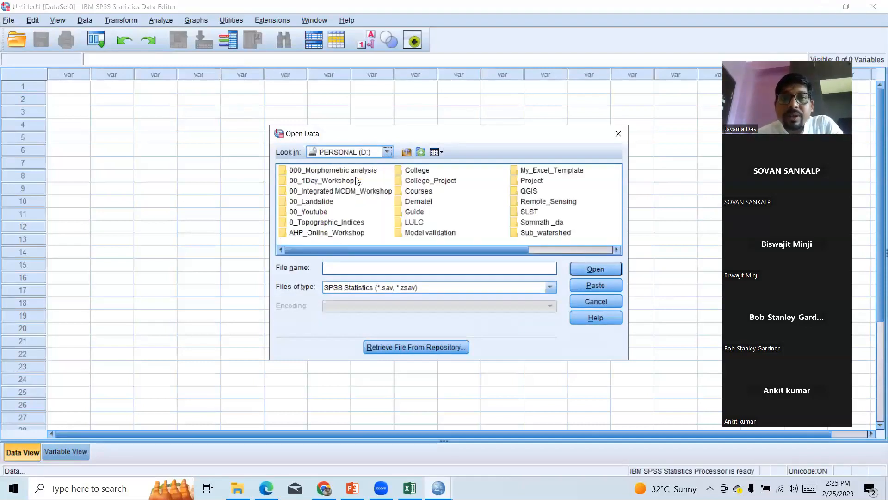
{"action": "double_click", "coordinate": [336, 183]}
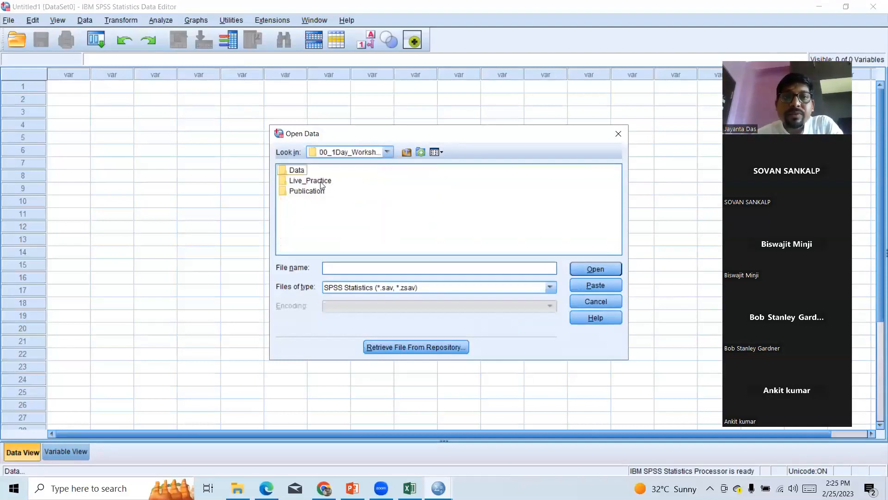
{"action": "double_click", "coordinate": [311, 180]}
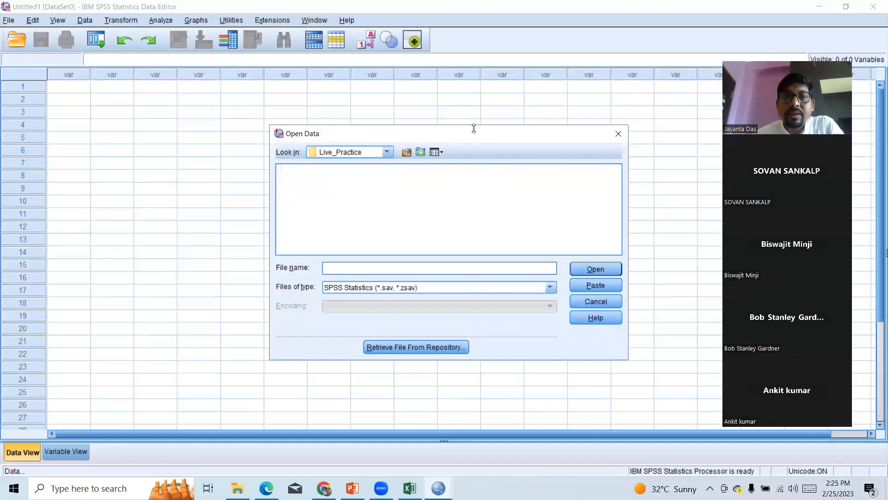
Filter for Excel files and import the PISANGAN worksheet of Pisangan.xlsx, reading variable names from the first row of data.
{"action": "left_click_drag", "start_coordinate": [474, 128], "coordinate": [474, 129]}
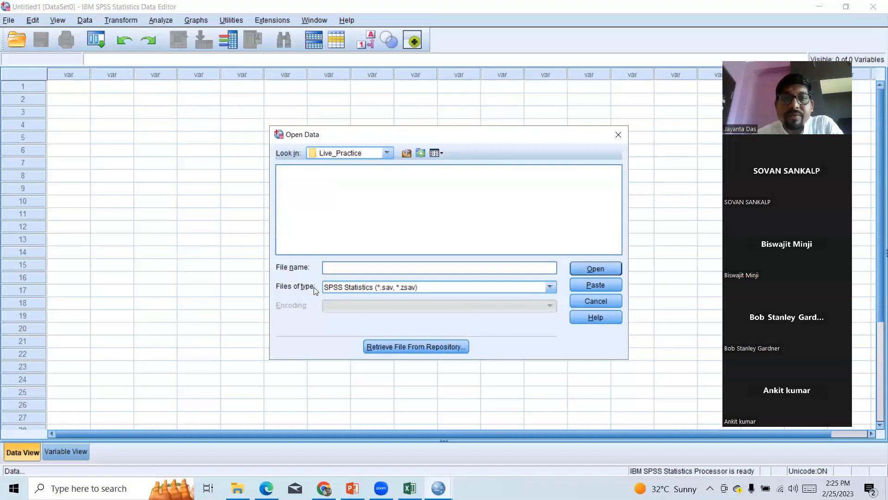
{"action": "left_click", "coordinate": [550, 287]}
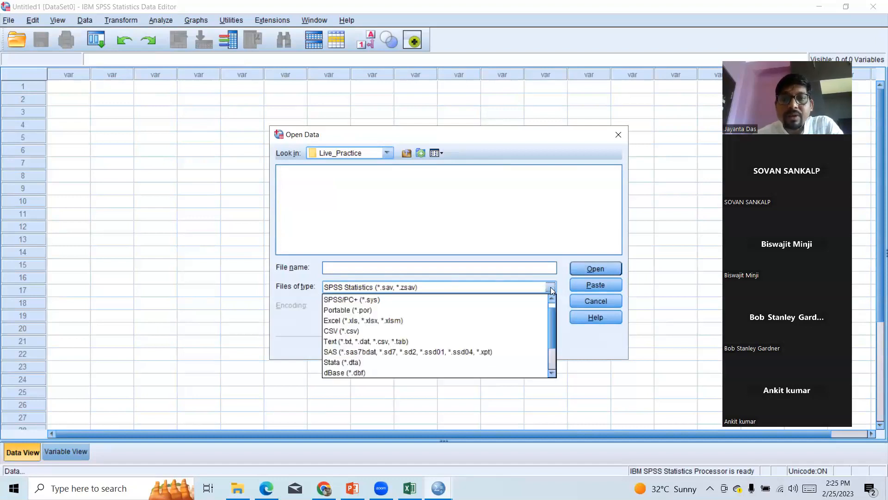
{"action": "left_click", "coordinate": [346, 320]}
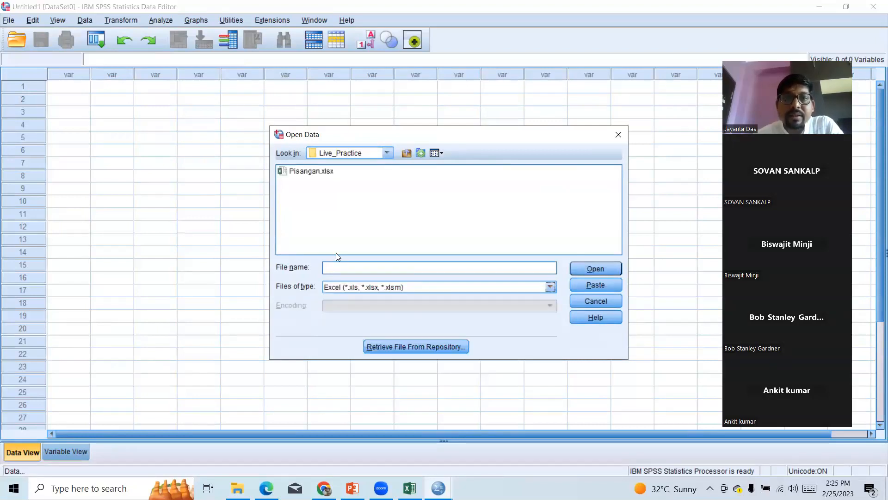
{"action": "left_click", "coordinate": [303, 174]}
{"action": "left_click", "coordinate": [601, 269]}
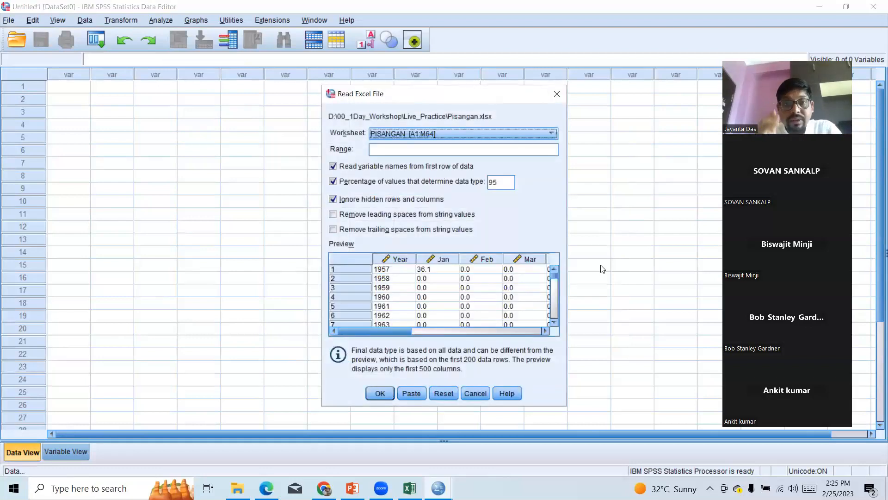
{"action": "left_click_drag", "start_coordinate": [423, 94], "coordinate": [370, 90]}
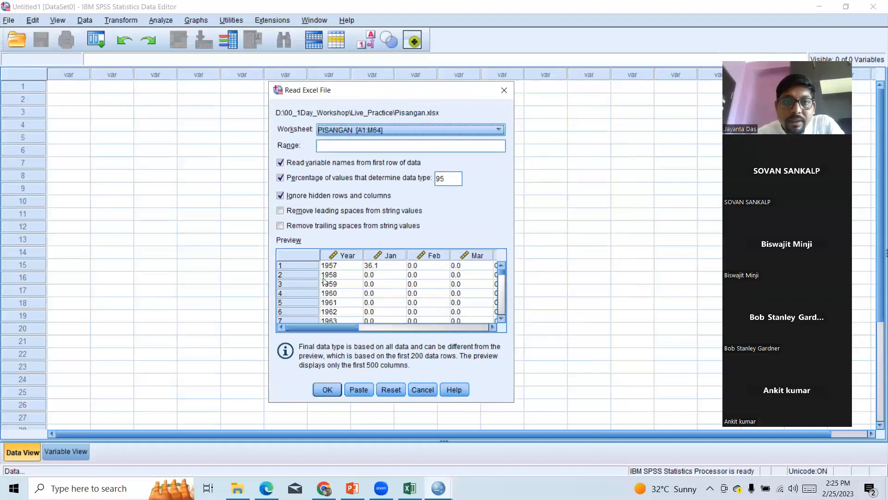
{"action": "left_click", "coordinate": [327, 388]}
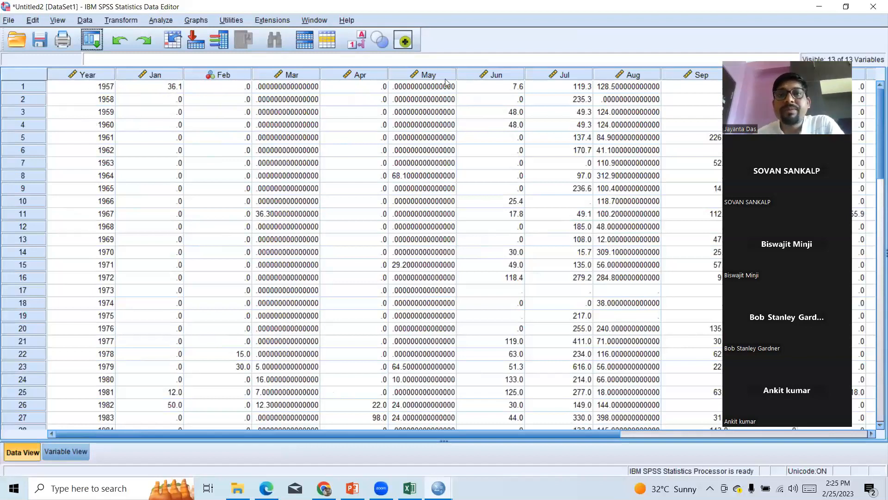
Set the measurement level of the Feb and Dec variables to Scale and return to the data values.
{"action": "left_click", "coordinate": [68, 454]}
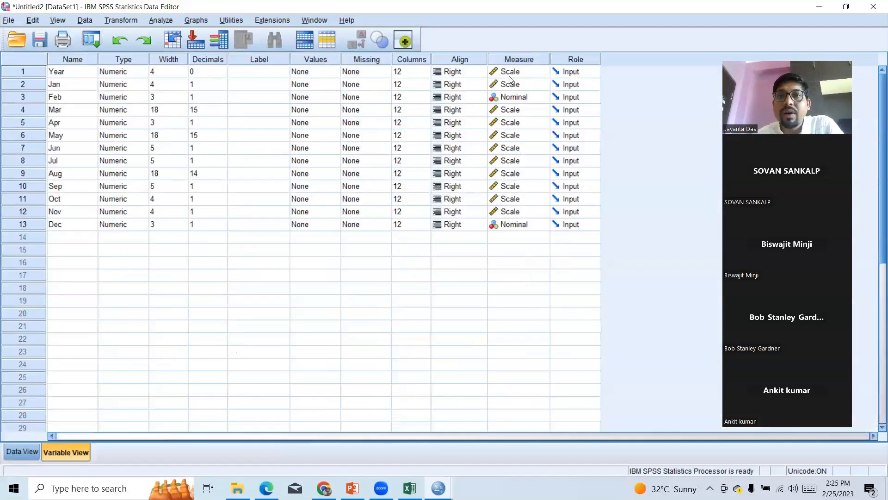
{"action": "left_click", "coordinate": [512, 100]}
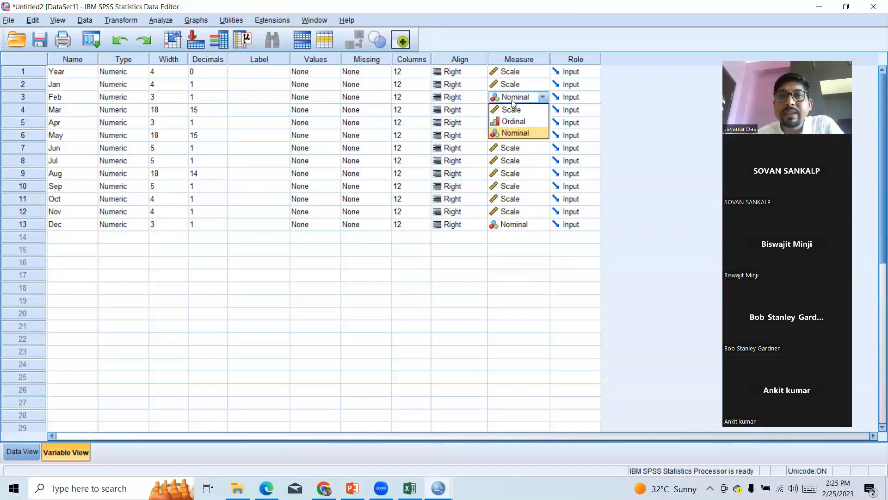
{"action": "left_click", "coordinate": [513, 115]}
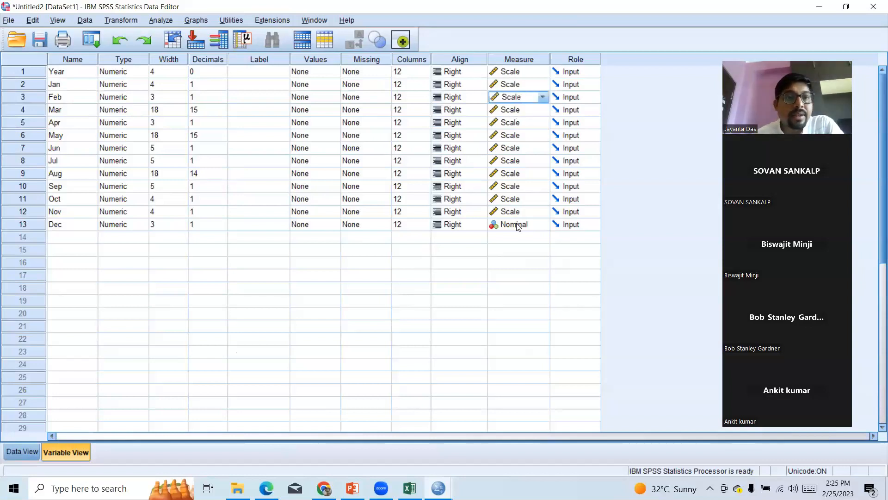
{"action": "left_click", "coordinate": [518, 226]}
{"action": "left_click", "coordinate": [518, 241]}
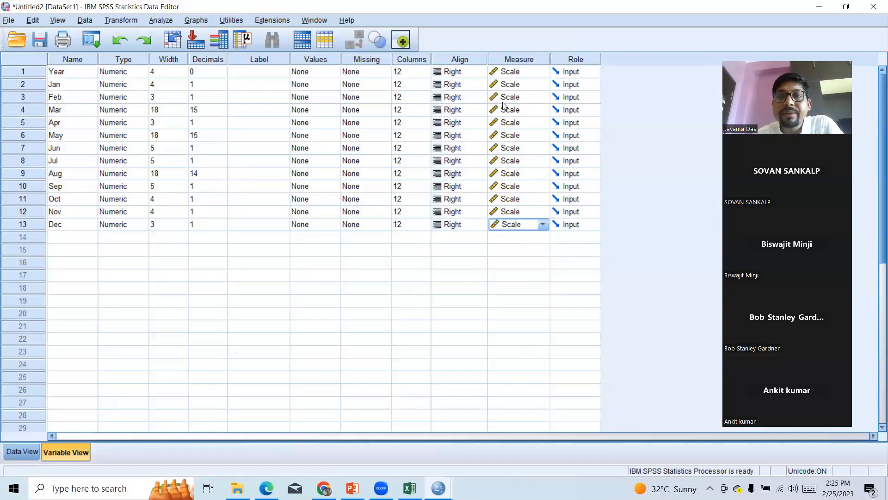
{"action": "left_click", "coordinate": [28, 453]}
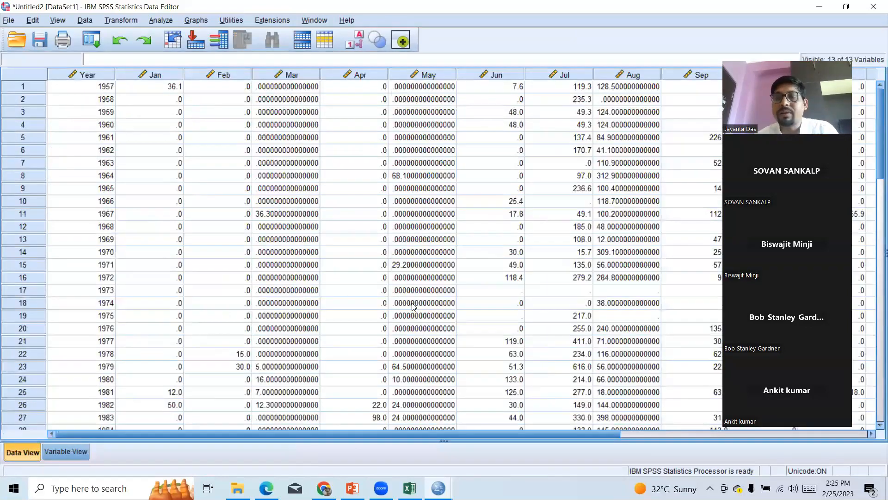
Run the Multiple Imputation Analyze Patterns procedure on the variables Jan through Dec, leaving out Year.
{"action": "left_click", "coordinate": [159, 21]}
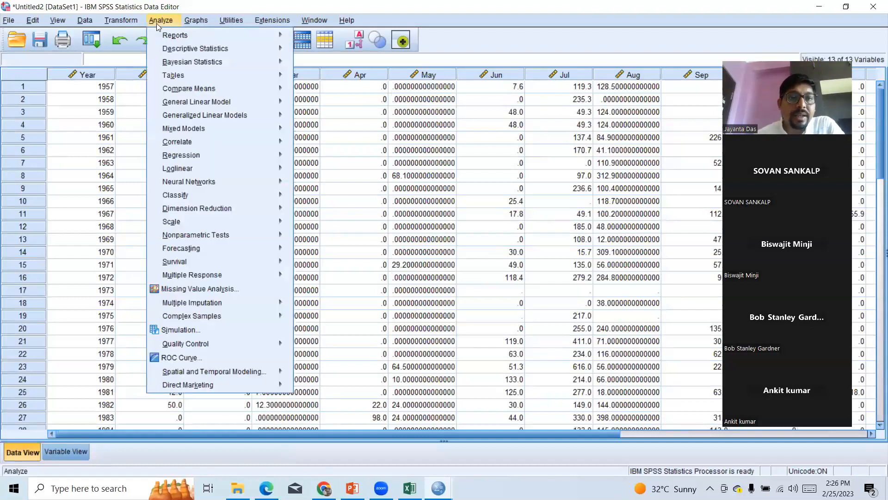
{"action": "mouse_move", "coordinate": [196, 305]}
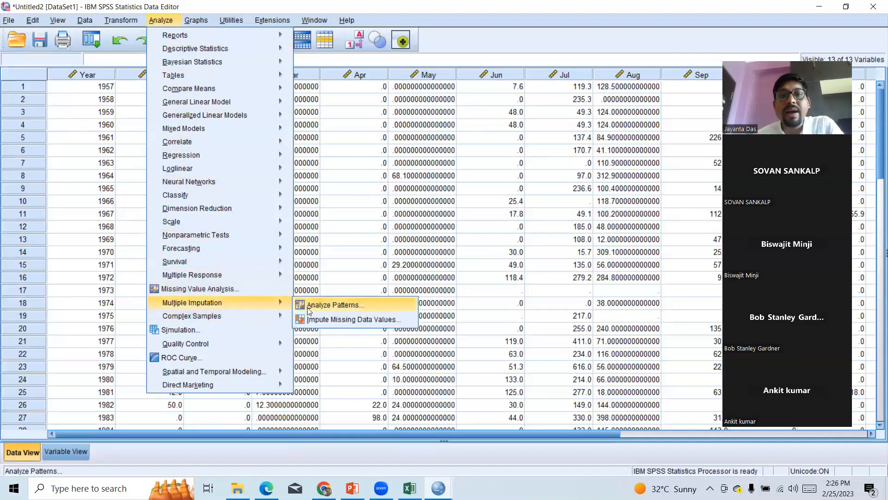
{"action": "left_click", "coordinate": [348, 307]}
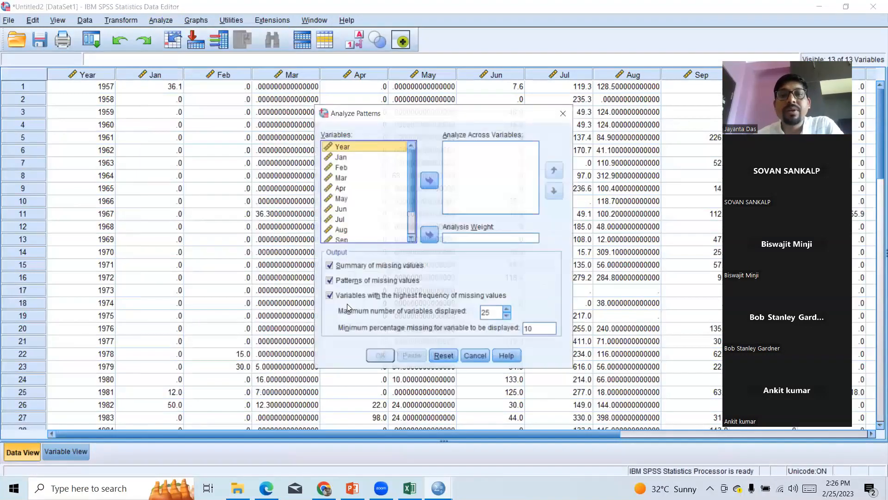
{"action": "left_click", "coordinate": [345, 160]}
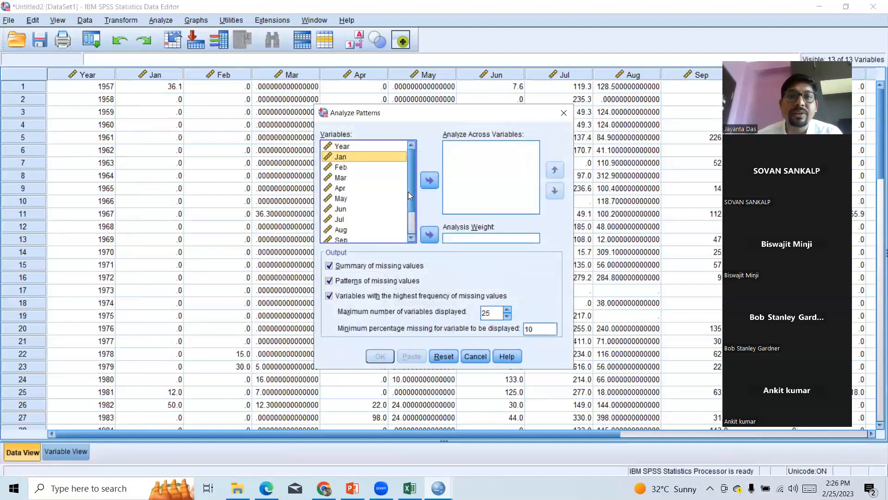
{"action": "left_click_drag", "start_coordinate": [409, 185], "coordinate": [408, 218]}
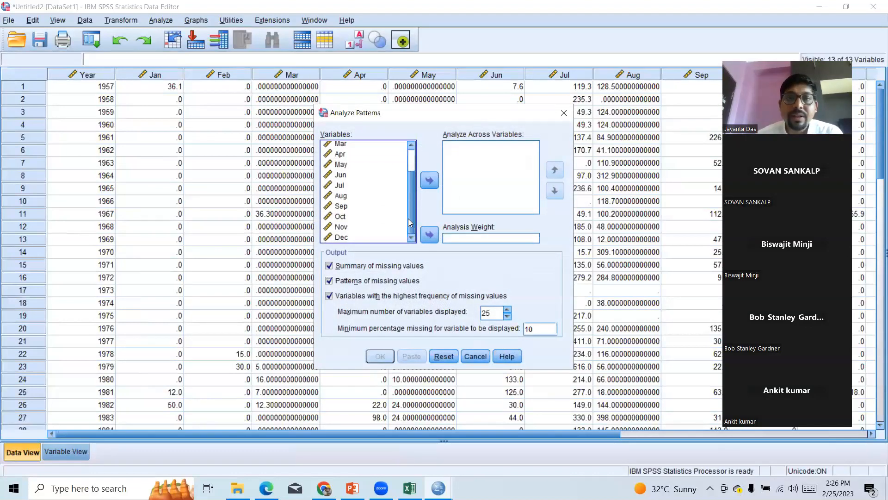
{"action": "left_click", "coordinate": [341, 238], "text": "shift"}
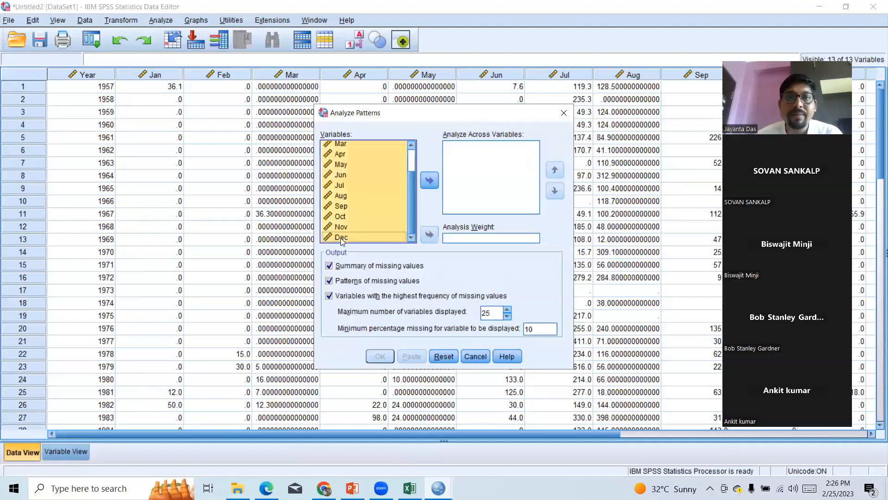
{"action": "left_click", "coordinate": [429, 180]}
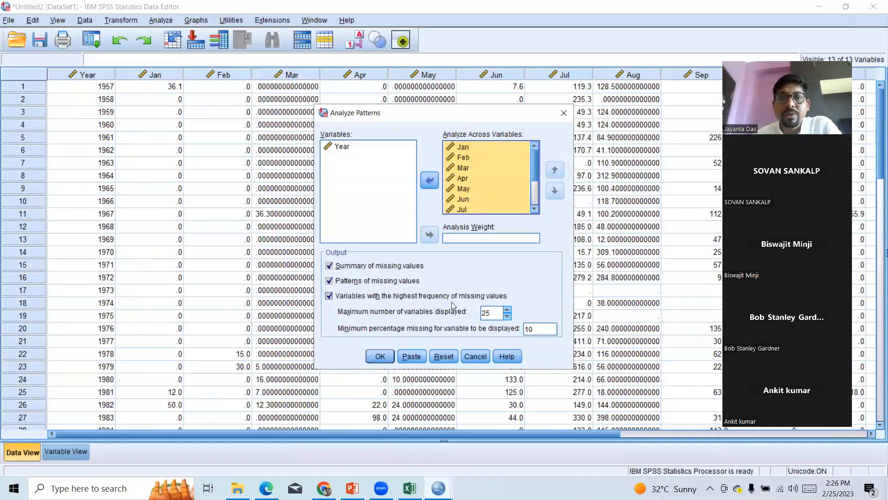
{"action": "left_click_drag", "start_coordinate": [435, 119], "coordinate": [360, 124]}
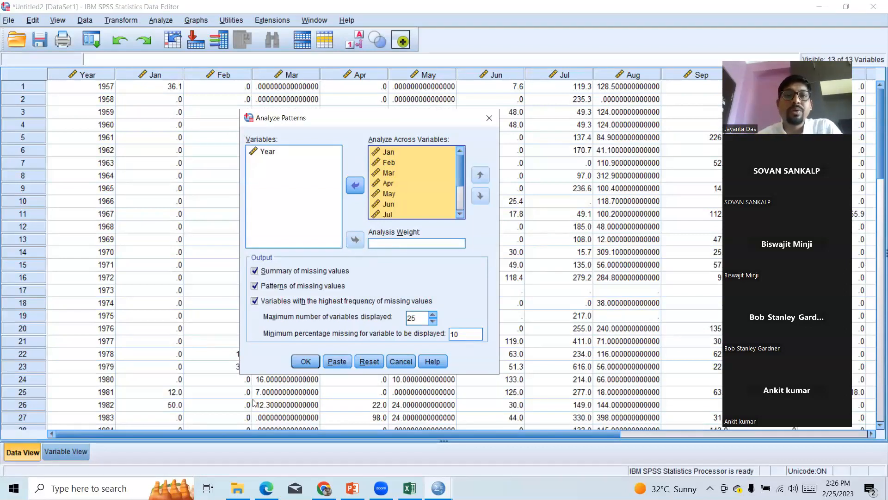
{"action": "left_click", "coordinate": [305, 362]}
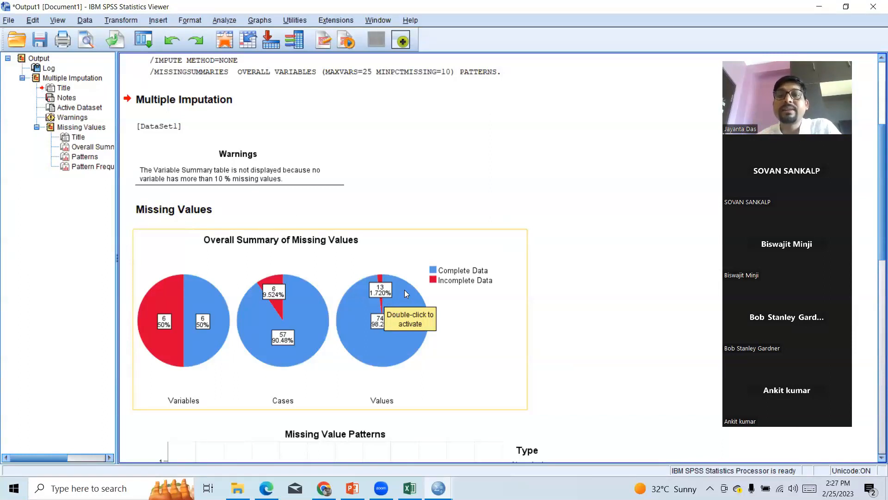
Switch to File Explorer and open the "Exploring driving forces of large-scale unsustainable" PDF from the workshop's Publication folder, going back to its abstract.
{"action": "left_click", "coordinate": [237, 488]}
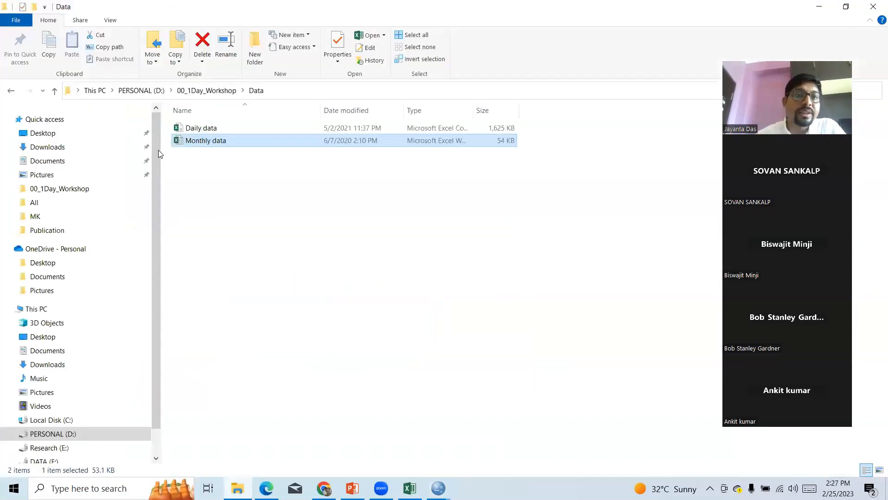
{"action": "left_click", "coordinate": [55, 92]}
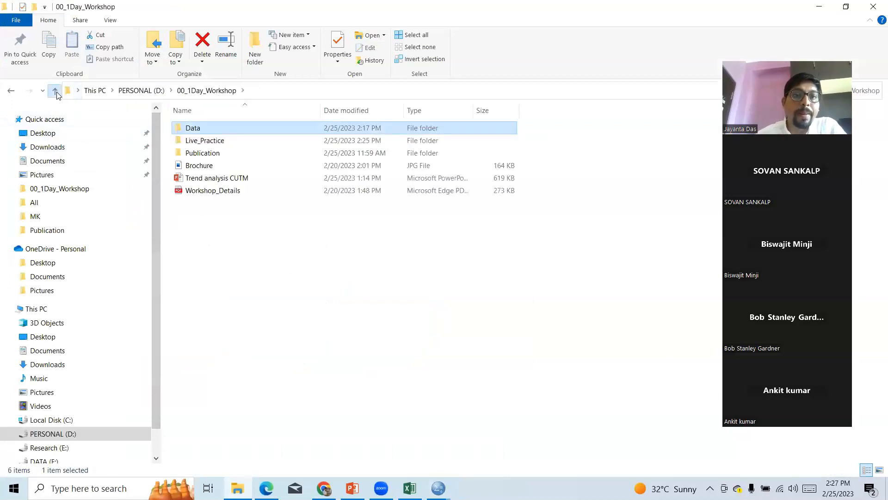
{"action": "left_click", "coordinate": [55, 92]}
{"action": "double_click", "coordinate": [210, 142]}
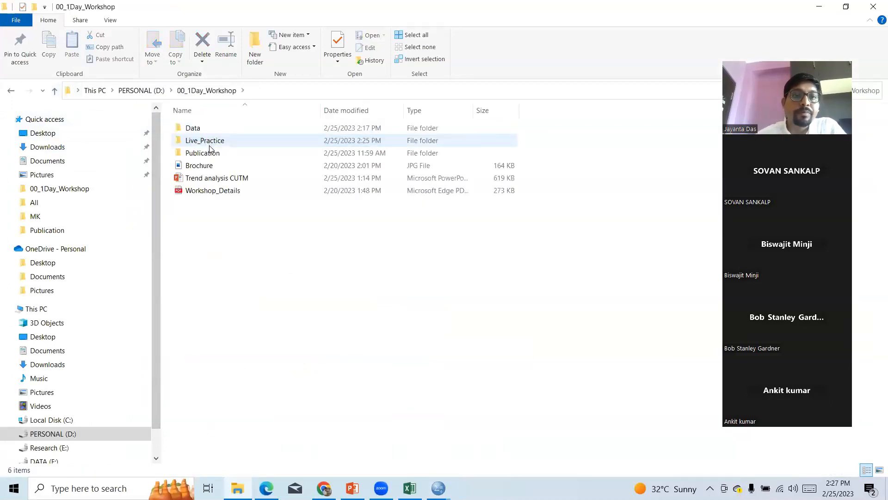
{"action": "double_click", "coordinate": [207, 153]}
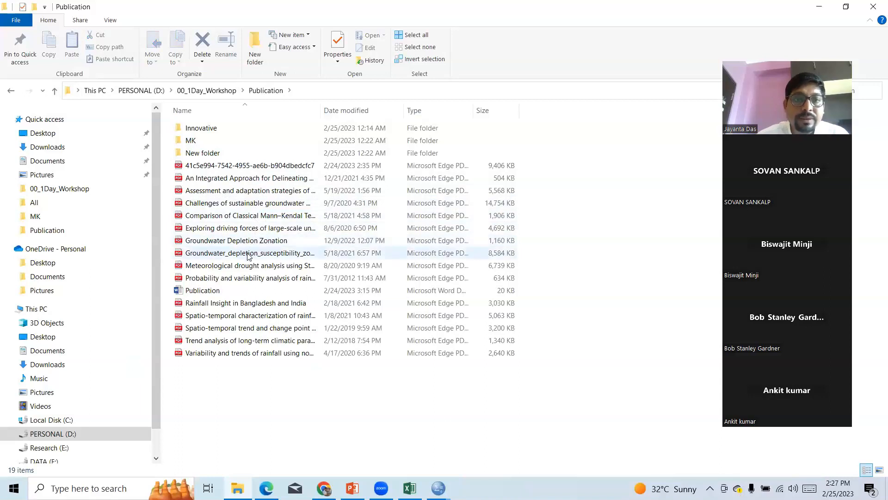
{"action": "double_click", "coordinate": [245, 229]}
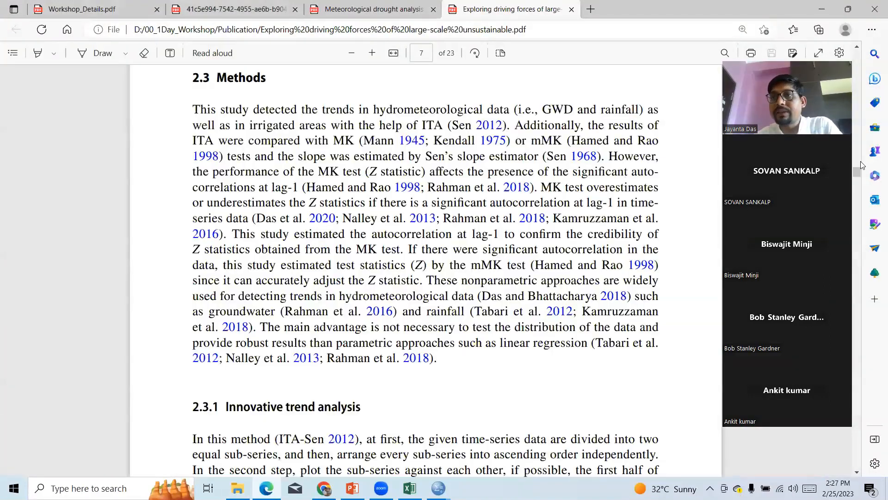
{"action": "scroll", "coordinate": [861, 165], "scroll_direction": "up", "scroll_amount": 15}
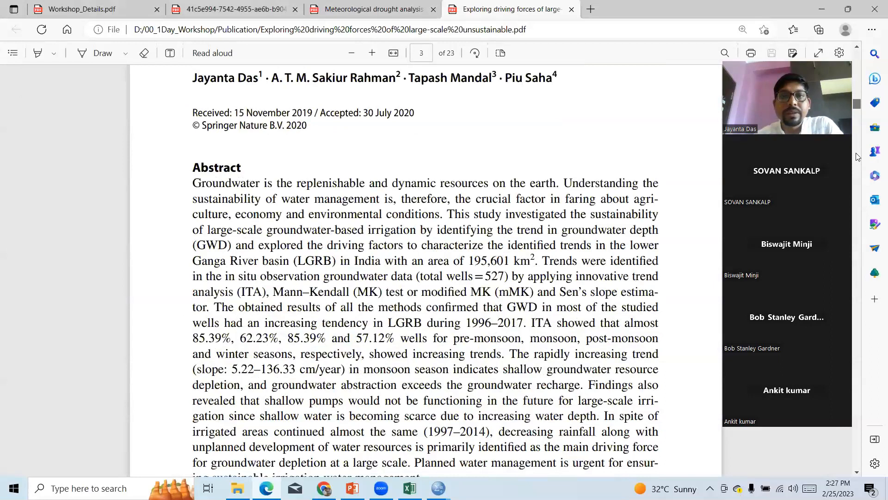
Read the groundwater paper from its title and abstract to section 2.2 Data, selecting the sentence on discarding dug wells with long-missing records.
{"action": "scroll", "coordinate": [856, 155], "scroll_direction": "up", "scroll_amount": 5}
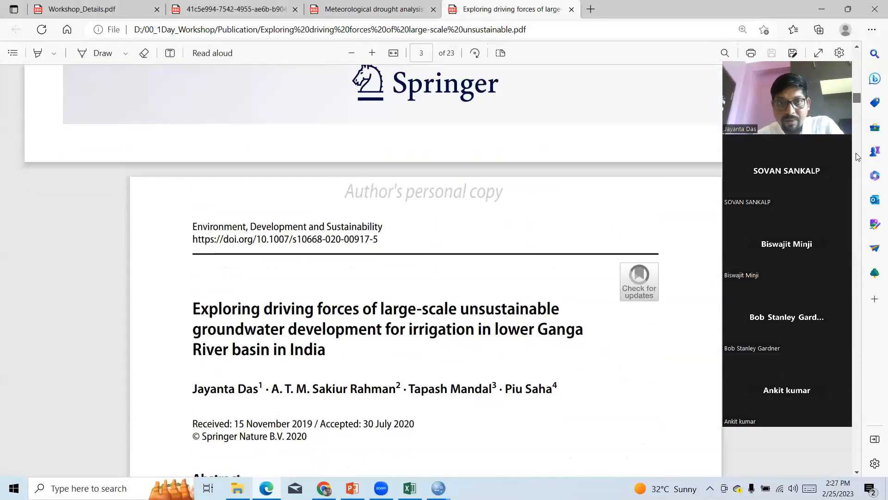
{"action": "scroll", "coordinate": [855, 153], "scroll_direction": "down", "scroll_amount": 2}
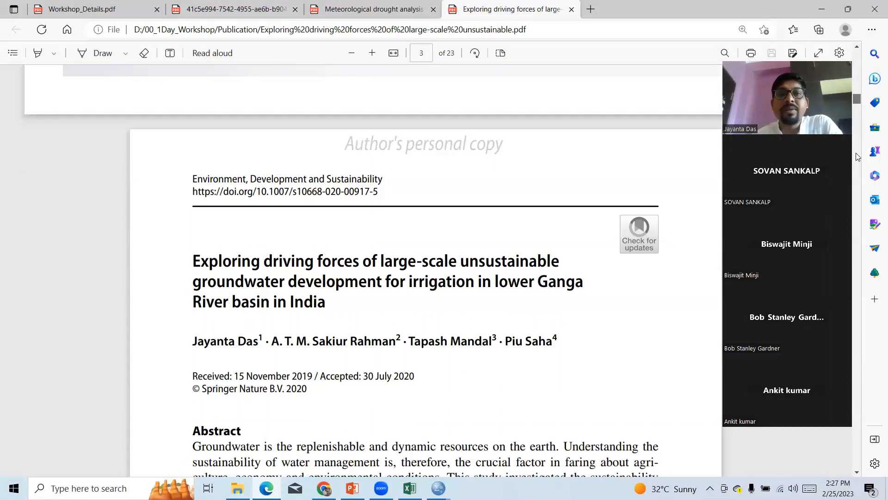
{"action": "scroll", "coordinate": [855, 156], "scroll_direction": "down", "scroll_amount": 1}
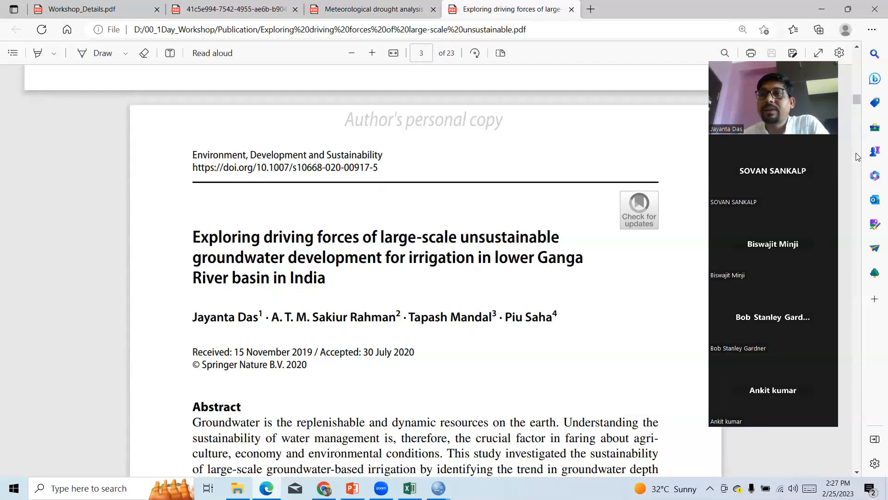
{"action": "left_click_drag", "start_coordinate": [857, 101], "coordinate": [859, 108]}
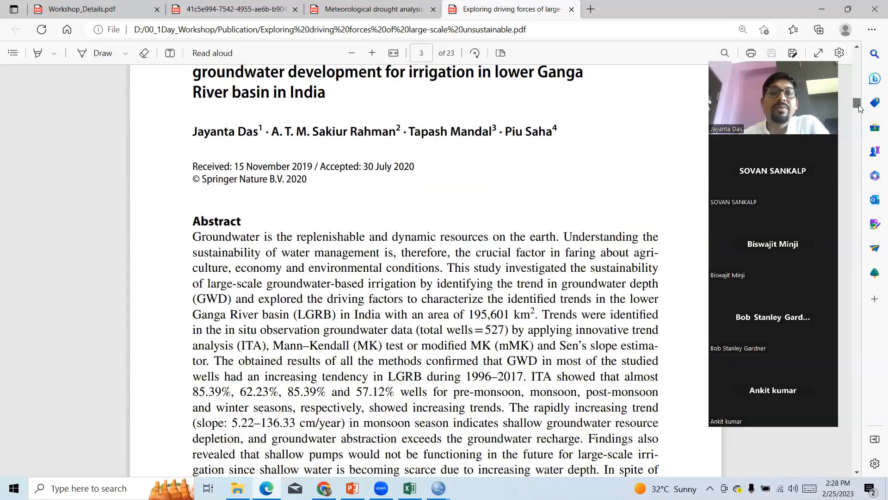
{"action": "scroll", "coordinate": [859, 104], "scroll_direction": "down", "scroll_amount": 1}
{"action": "left_click_drag", "start_coordinate": [858, 105], "coordinate": [858, 101]}
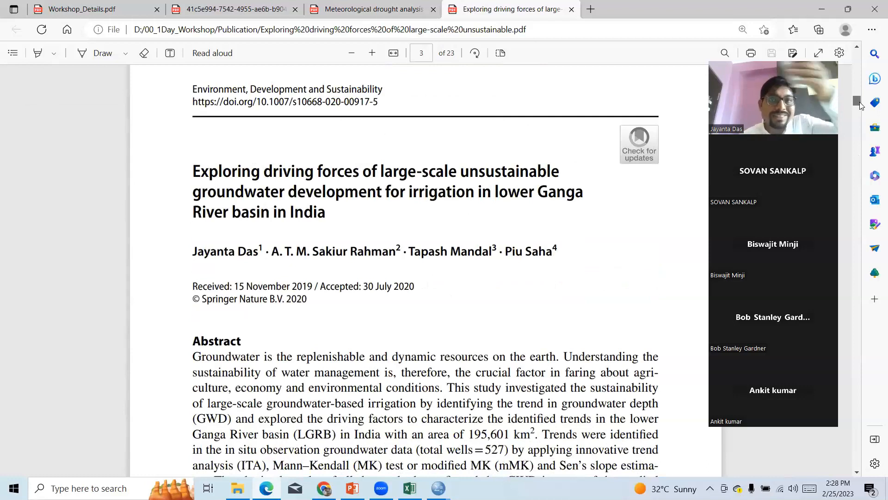
{"action": "left_click_drag", "start_coordinate": [859, 102], "coordinate": [866, 171]}
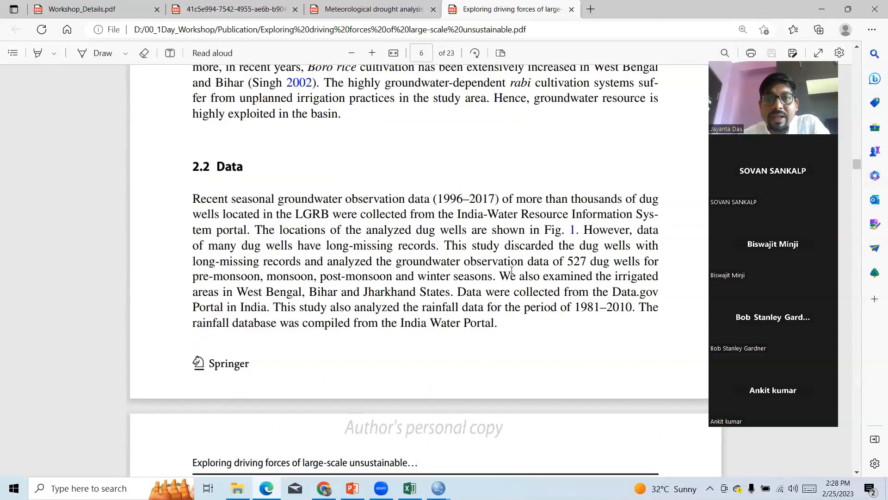
{"action": "left_click_drag", "start_coordinate": [444, 245], "coordinate": [319, 267]}
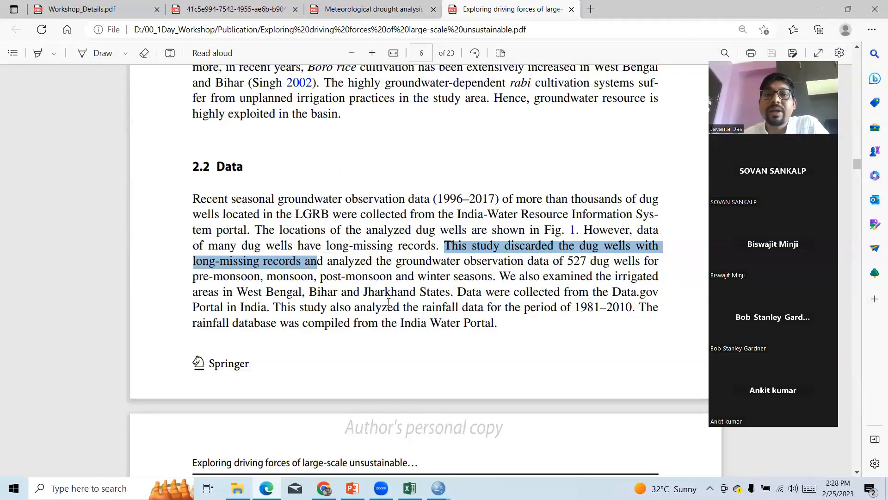
Open the "Spatio-temporal characterization of rainfall" PDF from the Publication folder and select the missing-data sentence under Data and methods.
{"action": "left_click", "coordinate": [237, 488]}
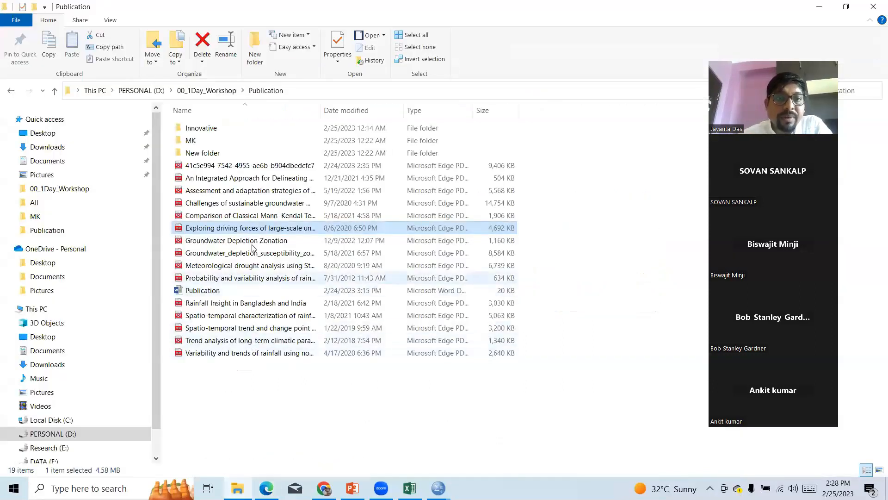
{"action": "double_click", "coordinate": [250, 315]}
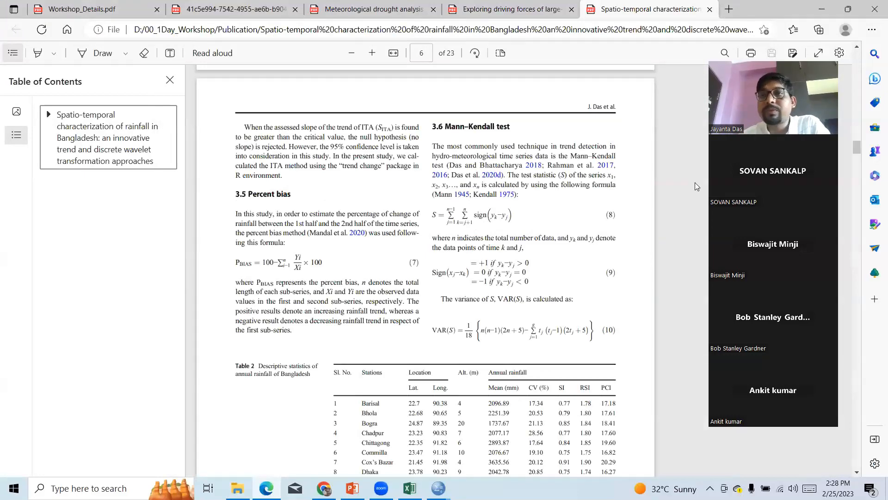
{"action": "left_click_drag", "start_coordinate": [855, 151], "coordinate": [848, 102]}
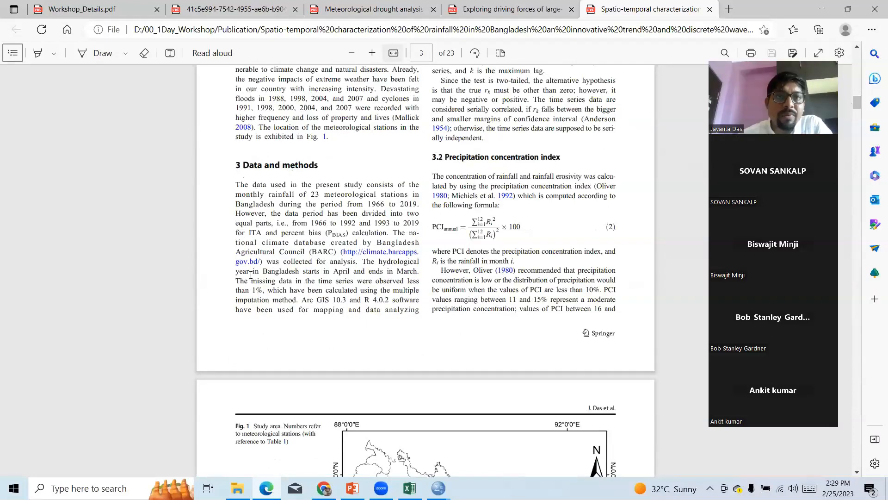
{"action": "left_click_drag", "start_coordinate": [235, 281], "coordinate": [300, 304]}
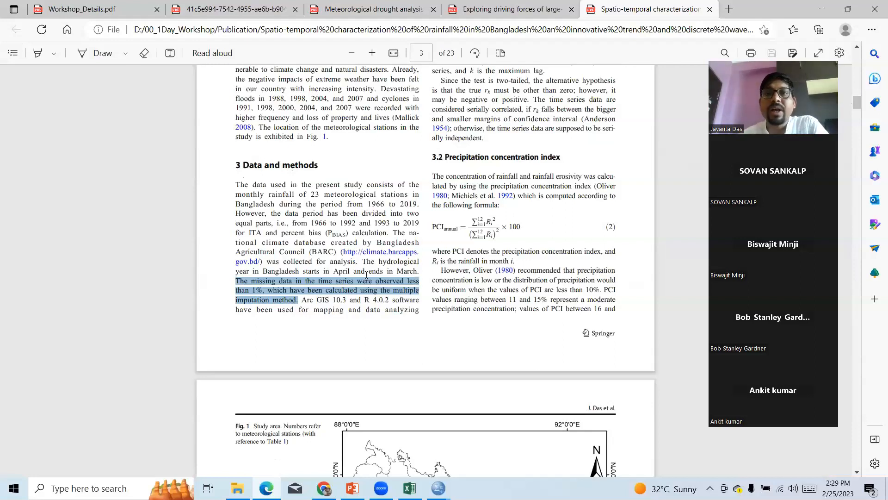
Switch back to SPSS and bring up the output document with the Overall Summary of Missing Values charts.
{"action": "mouse_move", "coordinate": [438, 488]}
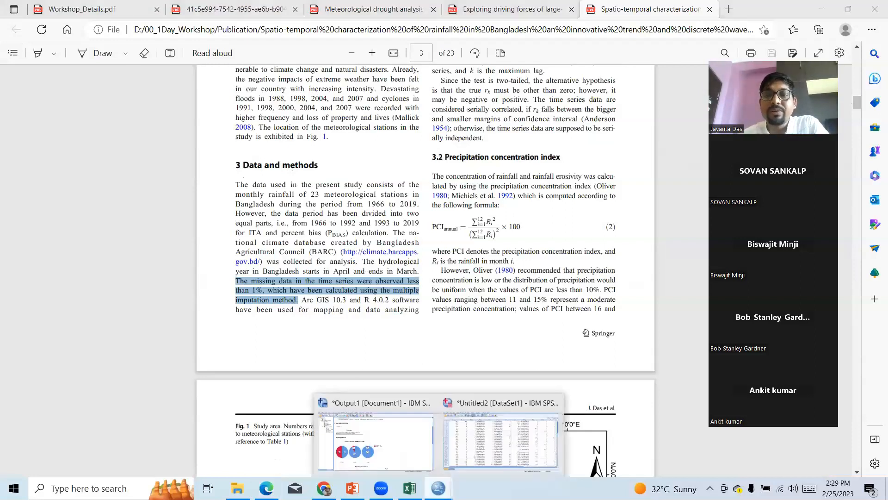
{"action": "left_click", "coordinate": [491, 441]}
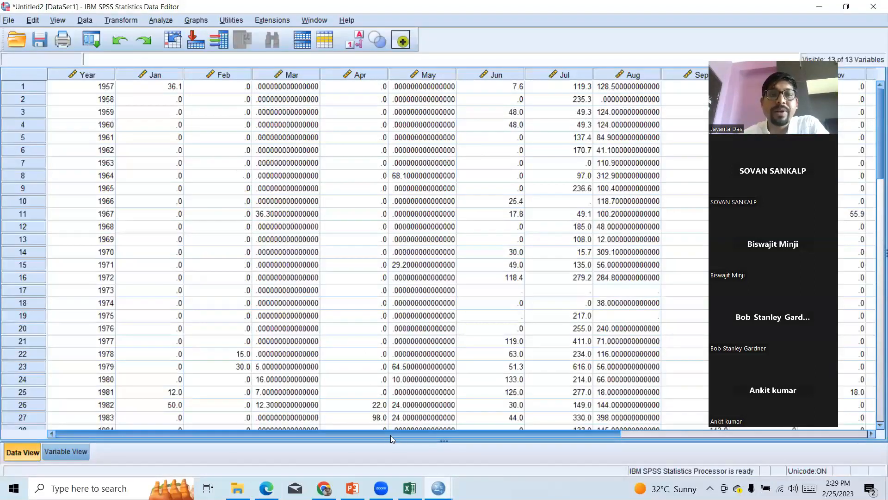
{"action": "mouse_move", "coordinate": [438, 487]}
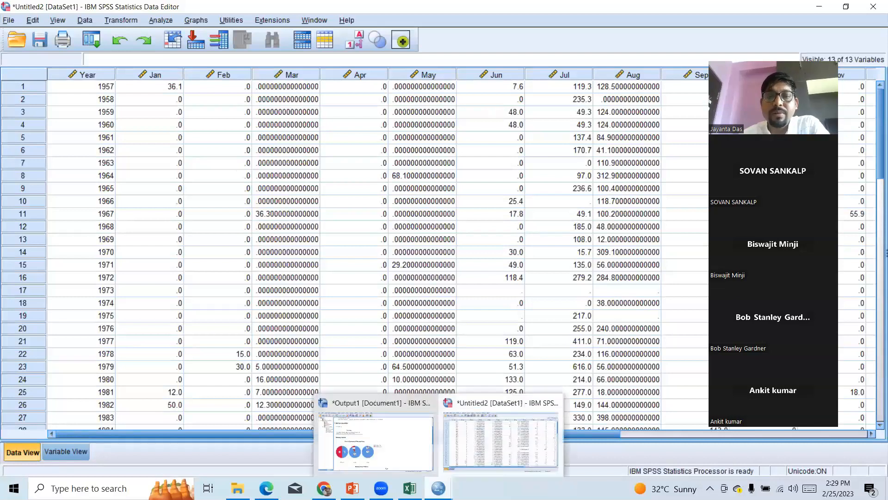
{"action": "left_click", "coordinate": [378, 439]}
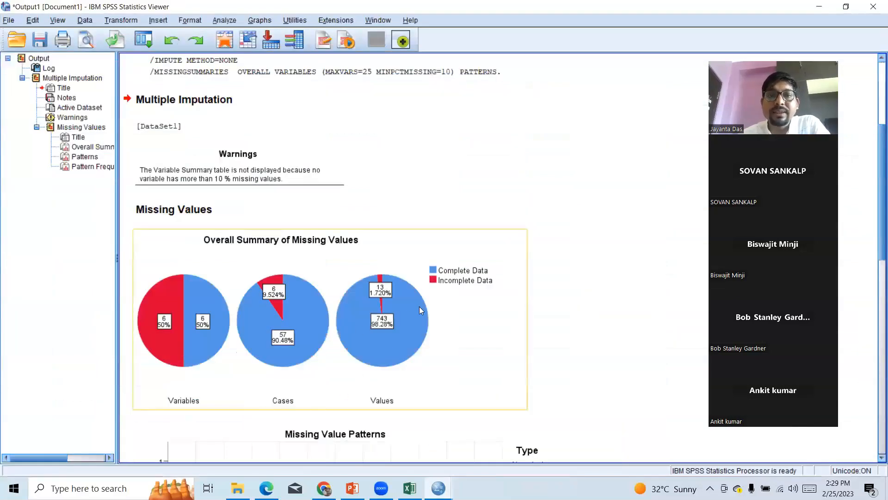
{"action": "right_click", "coordinate": [441, 322]}
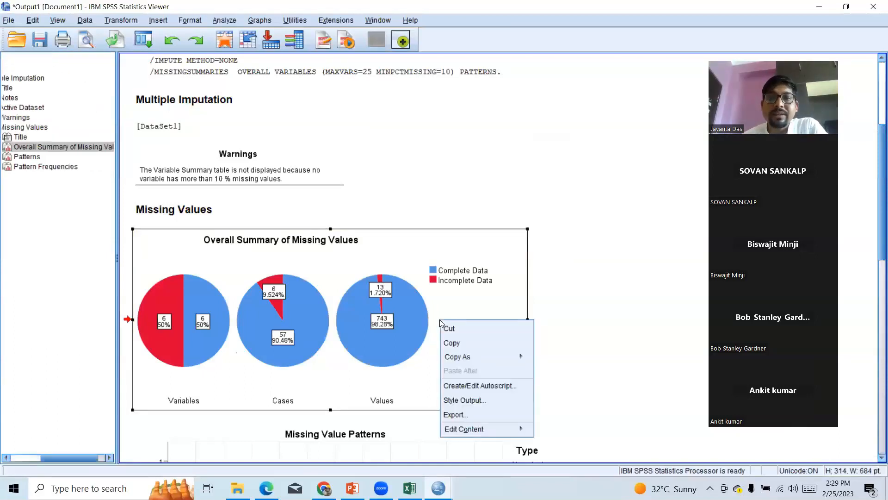
{"action": "left_click", "coordinate": [419, 254]}
{"action": "right_click", "coordinate": [419, 254]}
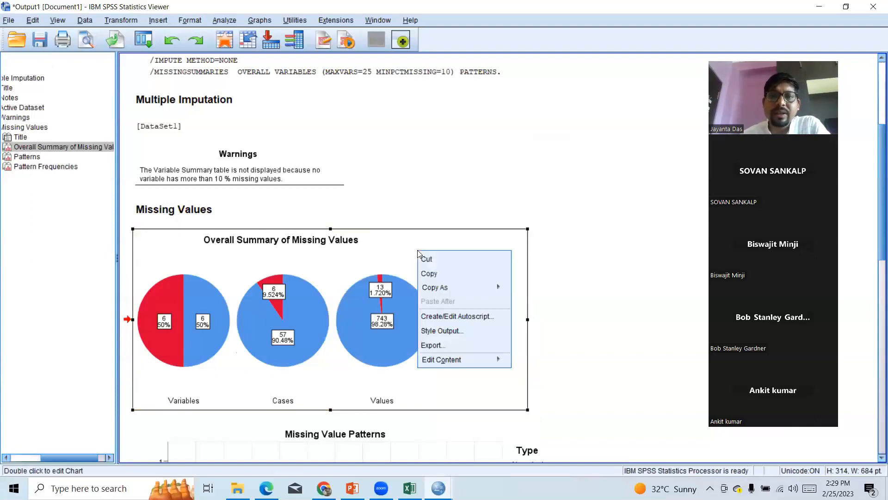
{"action": "left_click", "coordinate": [570, 285]}
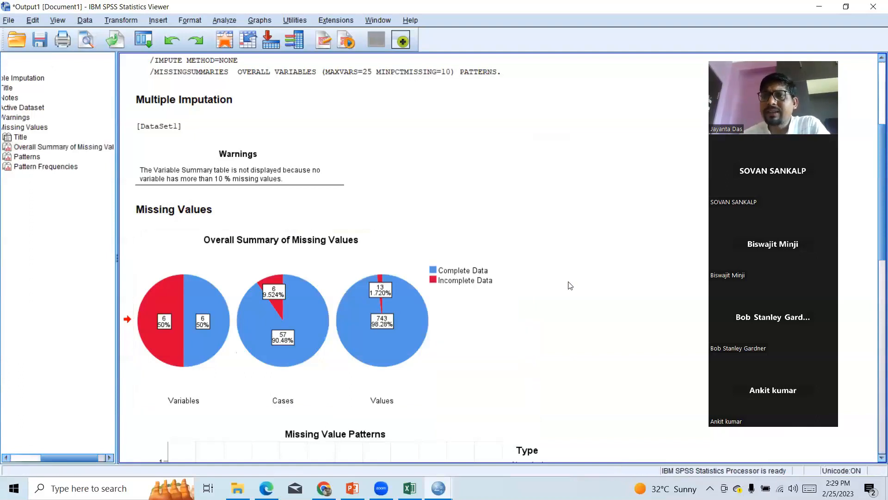
{"action": "mouse_move", "coordinate": [876, 174]}
{"action": "left_mouse_down"}
{"action": "mouse_move", "coordinate": [875, 342]}
{"action": "mouse_move", "coordinate": [875, 144]}
{"action": "mouse_move", "coordinate": [874, 175]}
{"action": "left_mouse_up"}
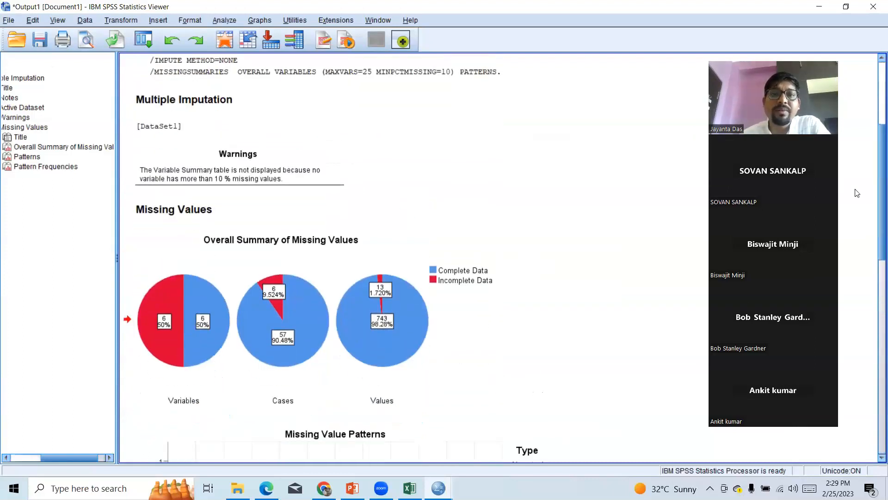
Start exporting only the Overall Summary of Missing Values chart to Excel 2007 and Higher, choosing D:\00_1Day_Workshop\Live_Practice as the destination folder.
{"action": "left_click", "coordinate": [481, 332]}
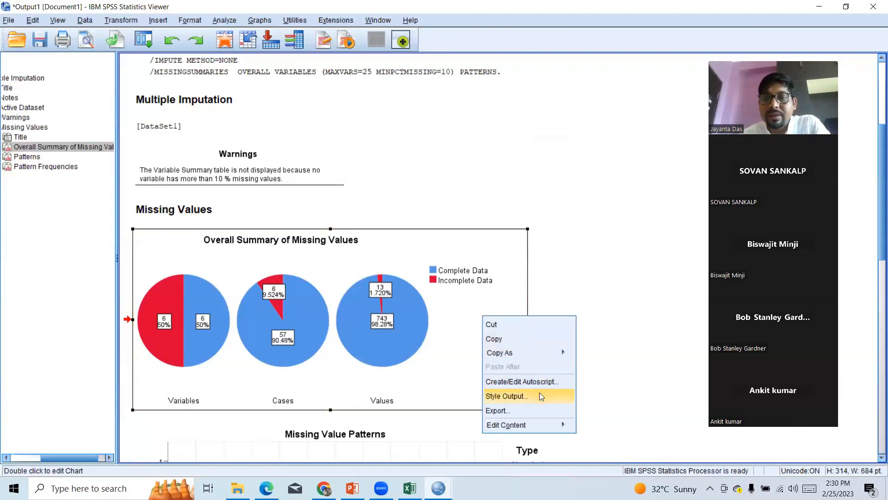
{"action": "right_click", "coordinate": [460, 317]}
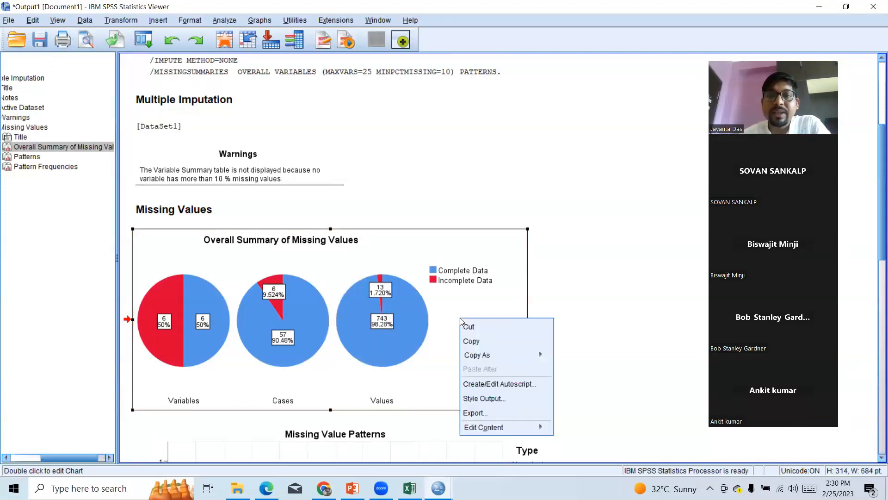
{"action": "left_click", "coordinate": [482, 413]}
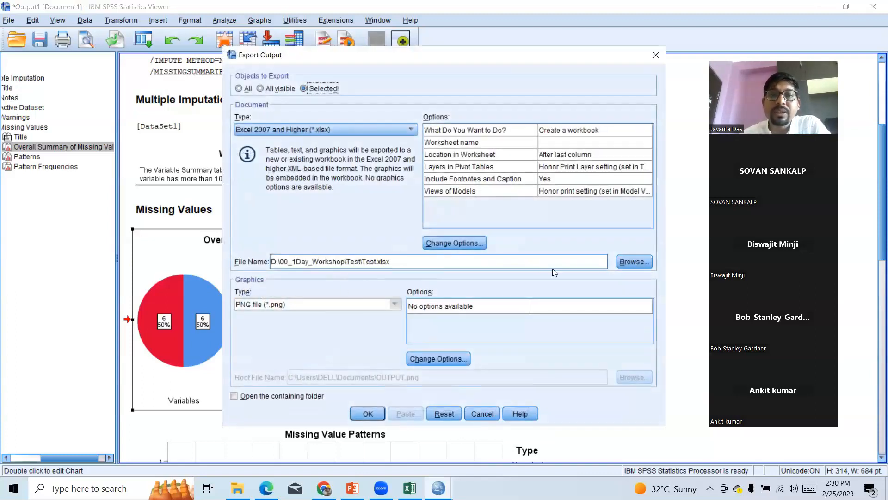
{"action": "left_click", "coordinate": [625, 262]}
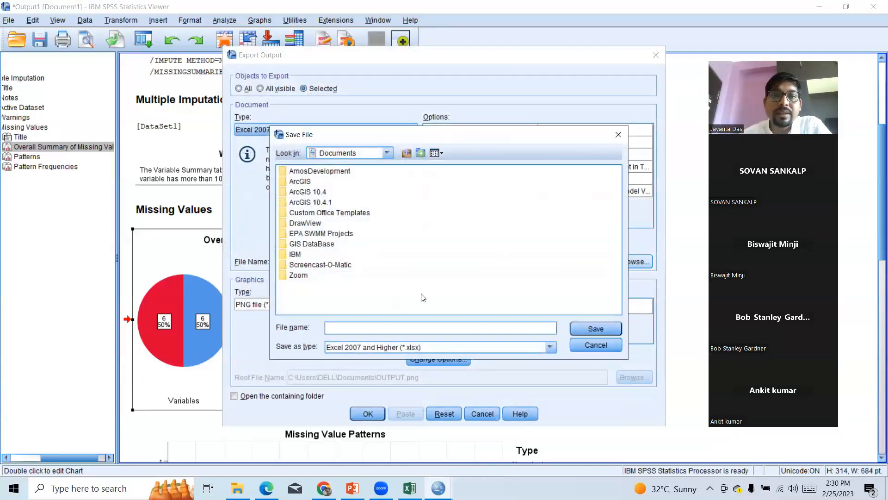
{"action": "left_click", "coordinate": [386, 154]}
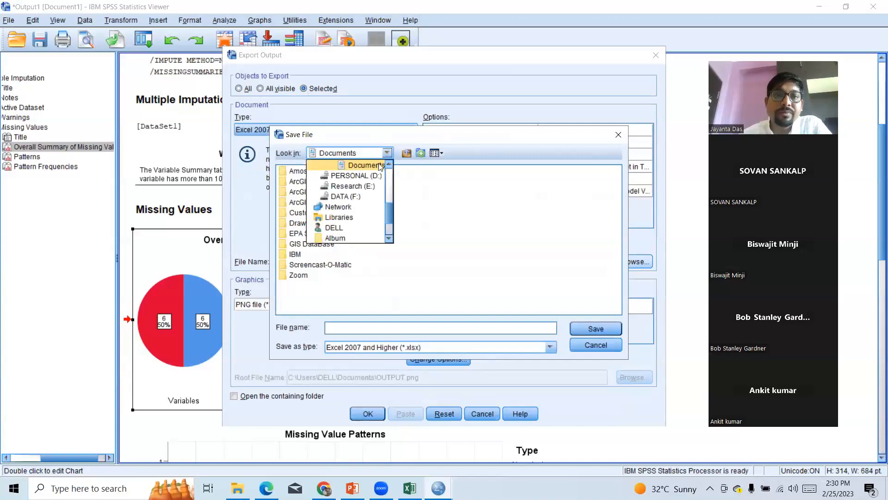
{"action": "left_click", "coordinate": [356, 175]}
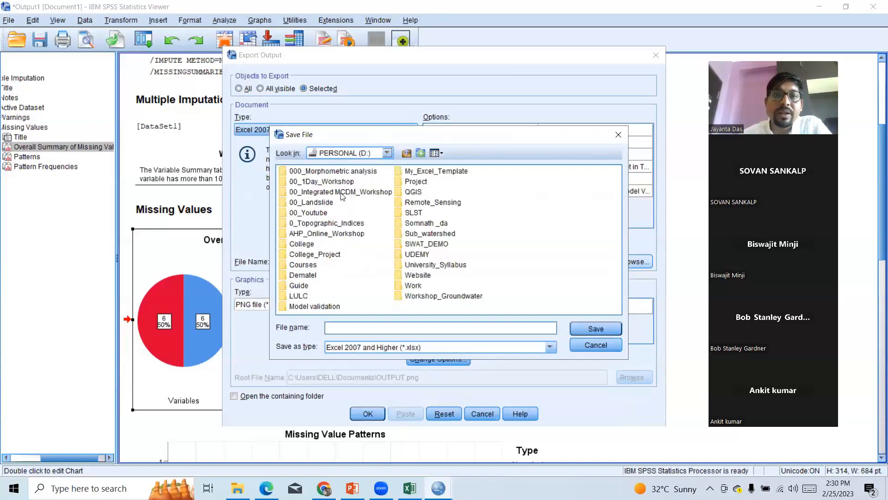
{"action": "double_click", "coordinate": [324, 182]}
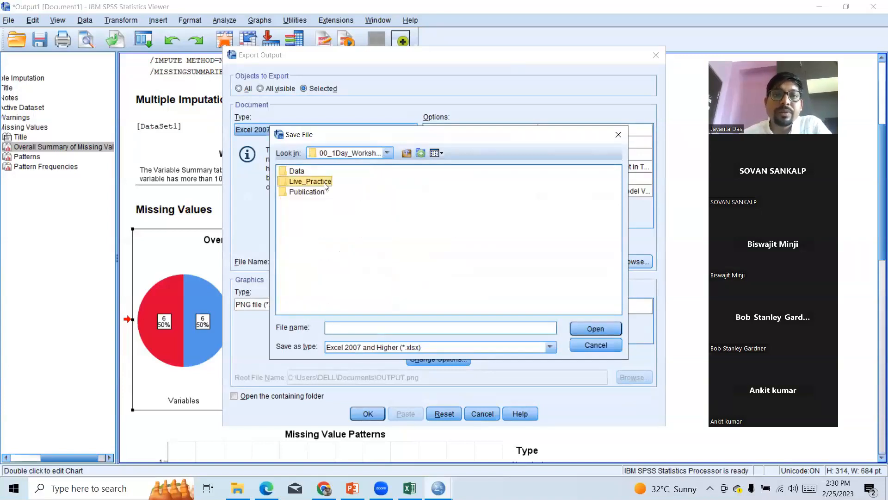
{"action": "double_click", "coordinate": [324, 181]}
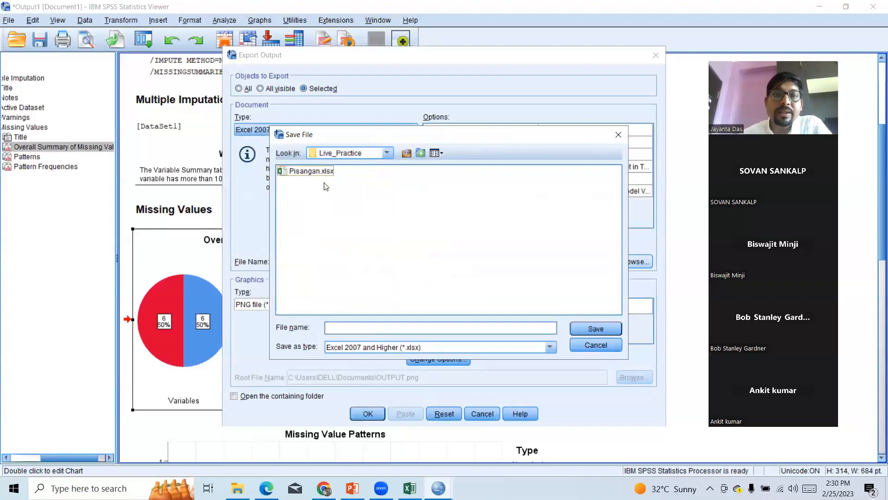
Name the export file Pattern_Missing_data and complete the chart's export.
{"action": "left_click", "coordinate": [337, 329]}
{"action": "type", "text": "Patter"}
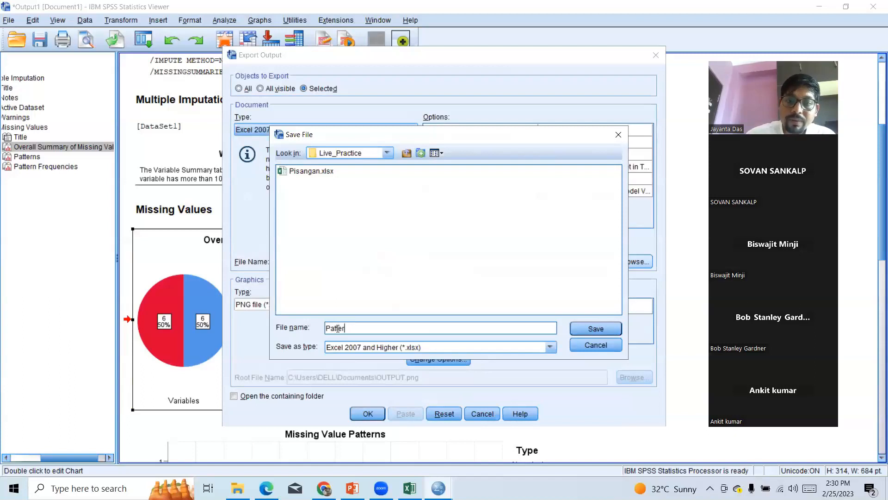
{"action": "type", "text": "n_"}
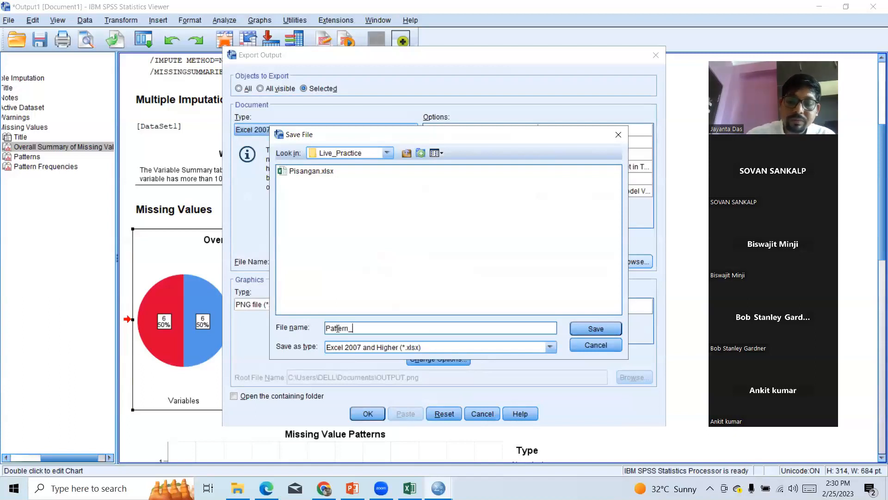
{"action": "type", "text": "Missin"}
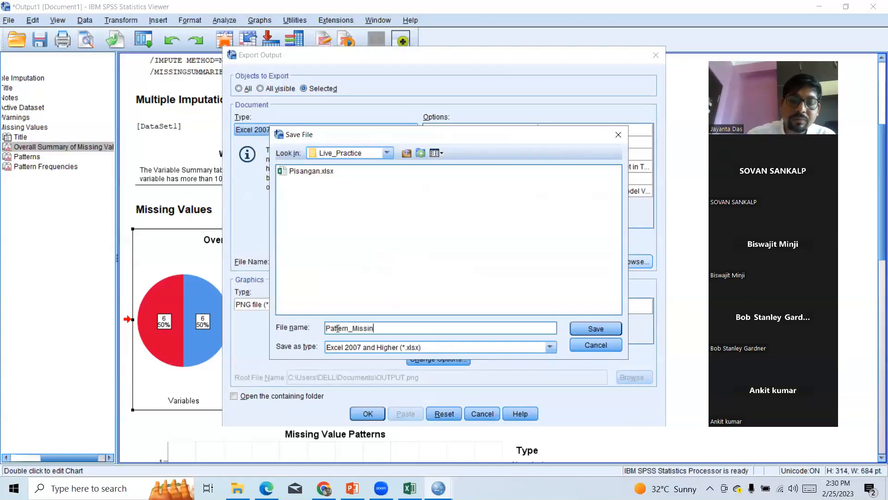
{"action": "type", "text": "g_data"}
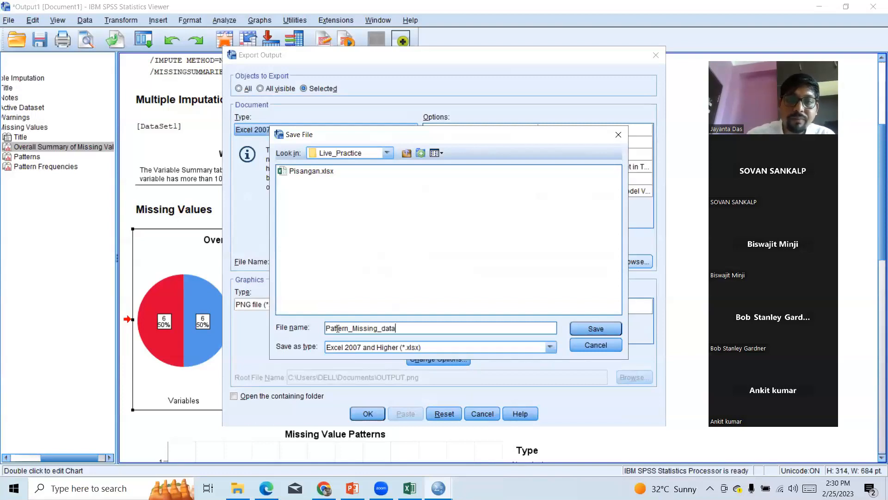
{"action": "left_click", "coordinate": [596, 329]}
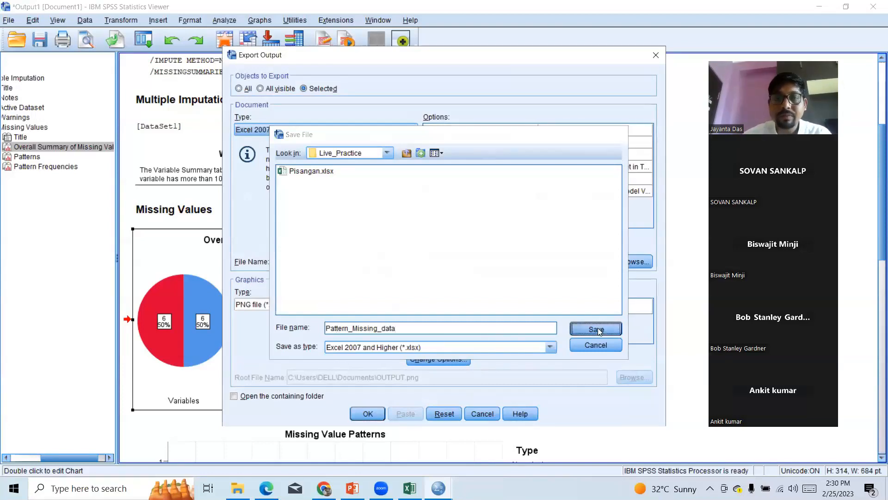
{"action": "left_click", "coordinate": [369, 418]}
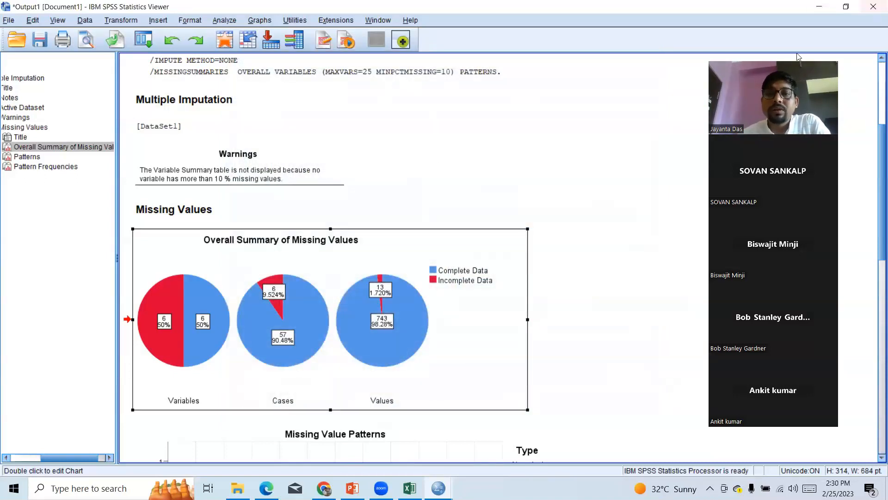
Return to the monthly rainfall dataset and start imputing missing data values through multiple imputation.
{"action": "mouse_move", "coordinate": [438, 488]}
{"action": "left_click", "coordinate": [477, 445]}
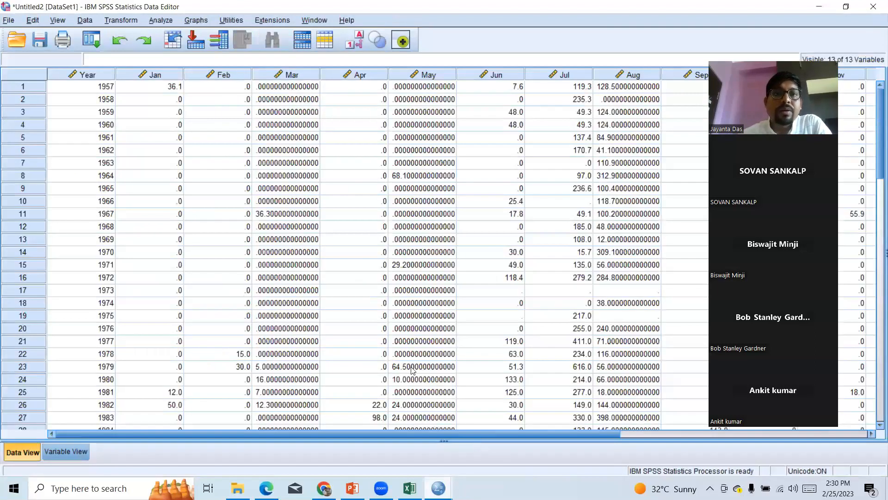
{"action": "left_click", "coordinate": [160, 20]}
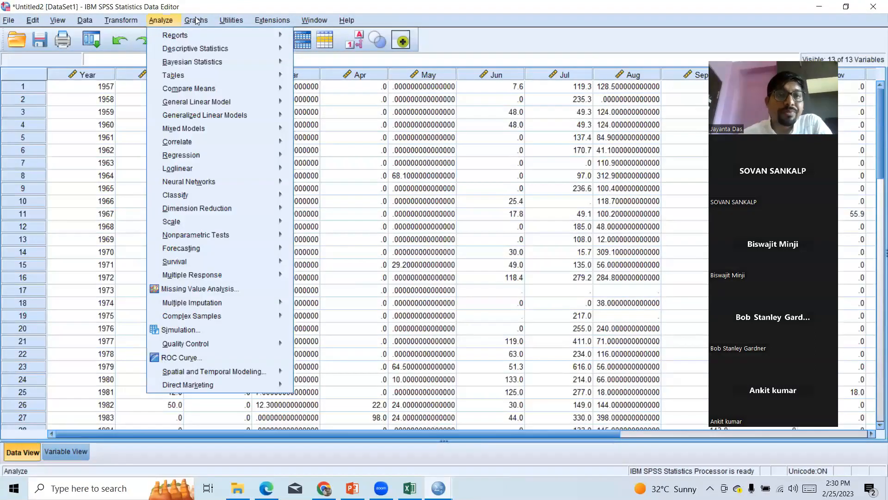
{"action": "mouse_move", "coordinate": [196, 302]}
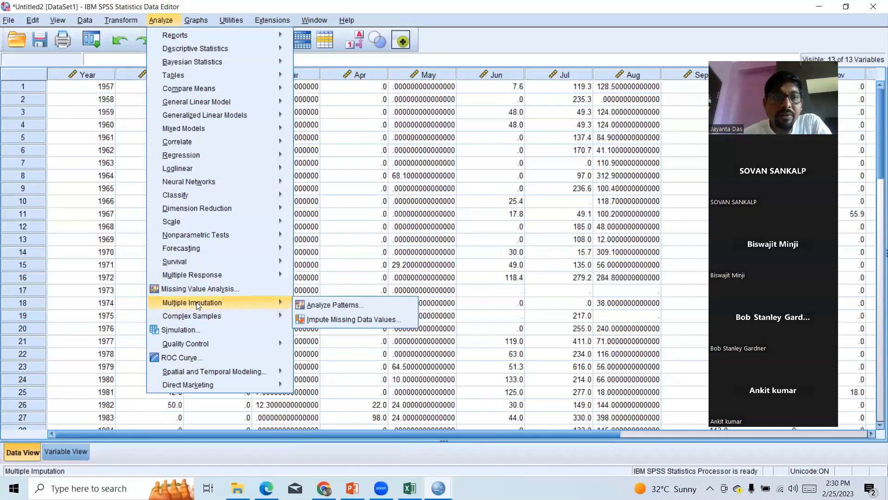
{"action": "left_click", "coordinate": [368, 320]}
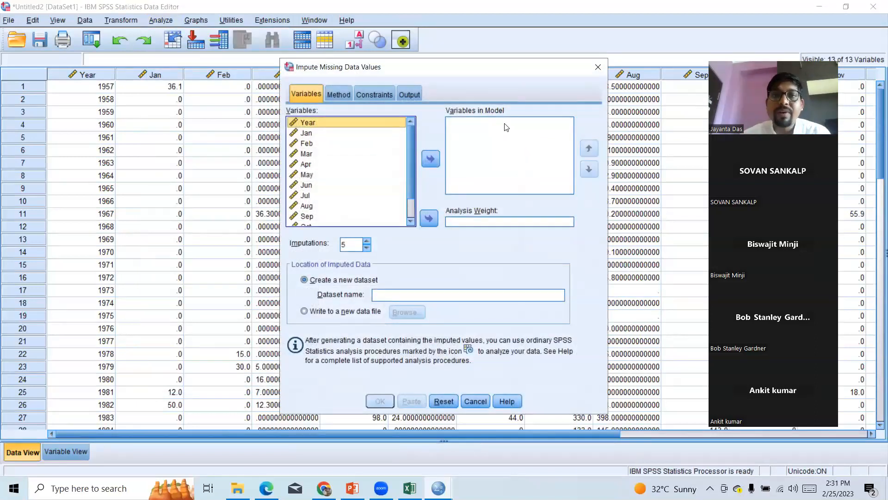
Add the twelve monthly variables Jan through Dec to the imputation model, leaving out Year.
{"action": "left_click", "coordinate": [308, 135]}
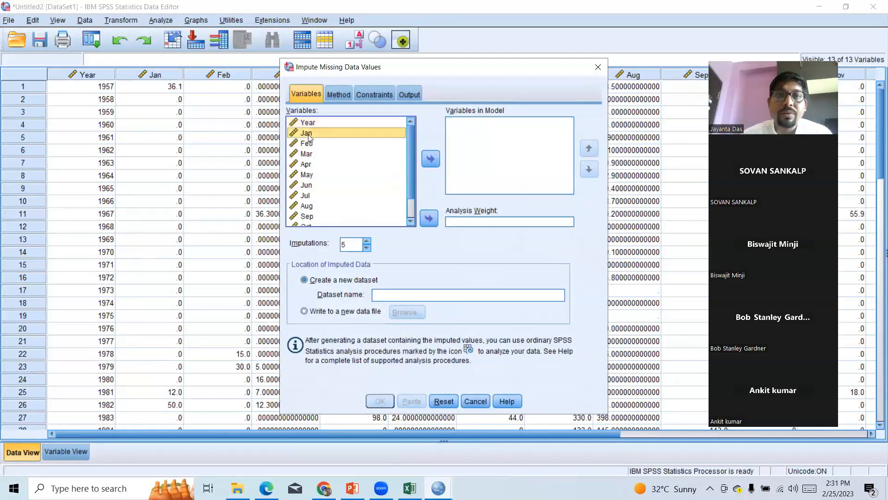
{"action": "left_click_drag", "start_coordinate": [411, 151], "coordinate": [411, 170]}
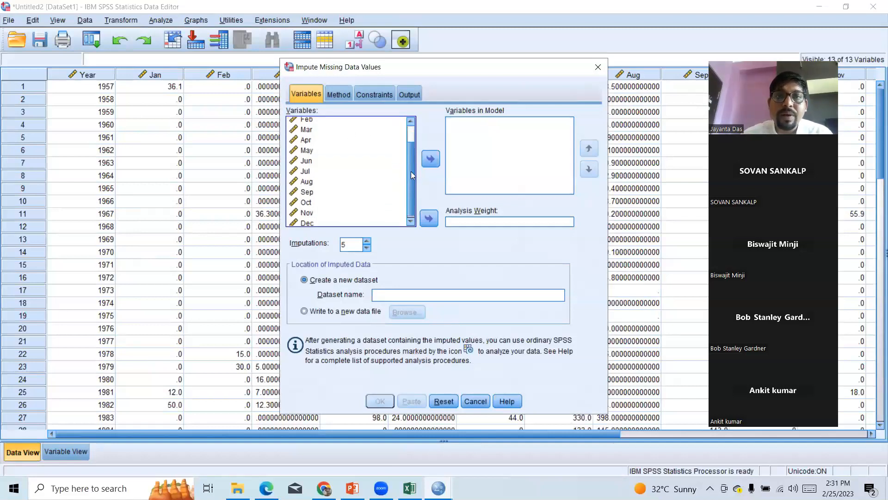
{"action": "left_click", "coordinate": [307, 221], "text": "shift"}
{"action": "left_click", "coordinate": [430, 159]}
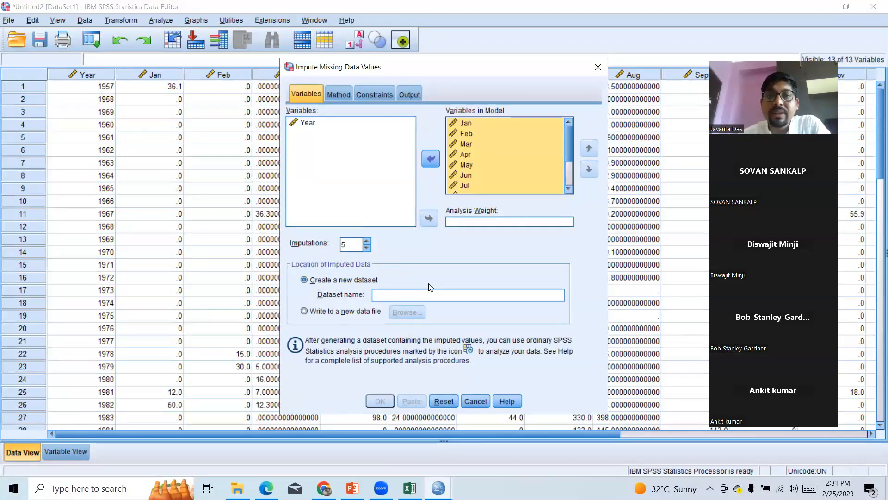
Name the new dataset for the imputed data Create_New_Data_Pisangan.
{"action": "left_click", "coordinate": [395, 296]}
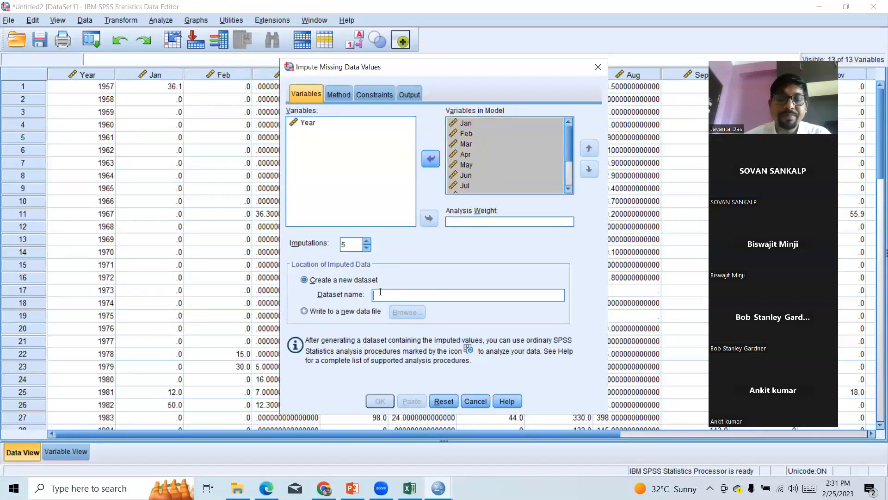
{"action": "type", "text": "Crea"}
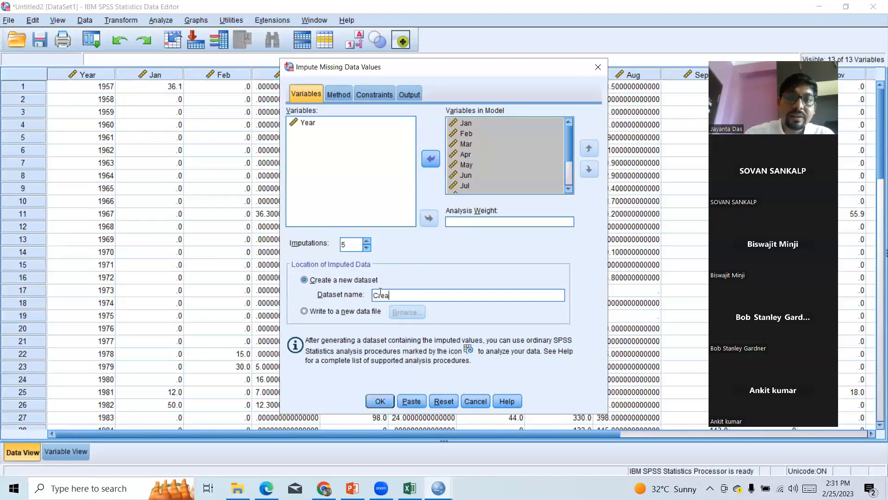
{"action": "type", "text": "te"}
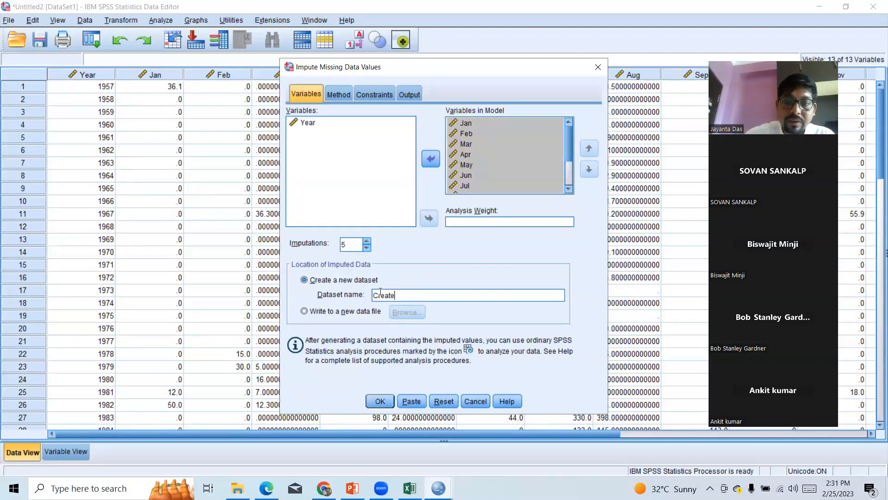
{"action": "type", "text": "_Ne"}
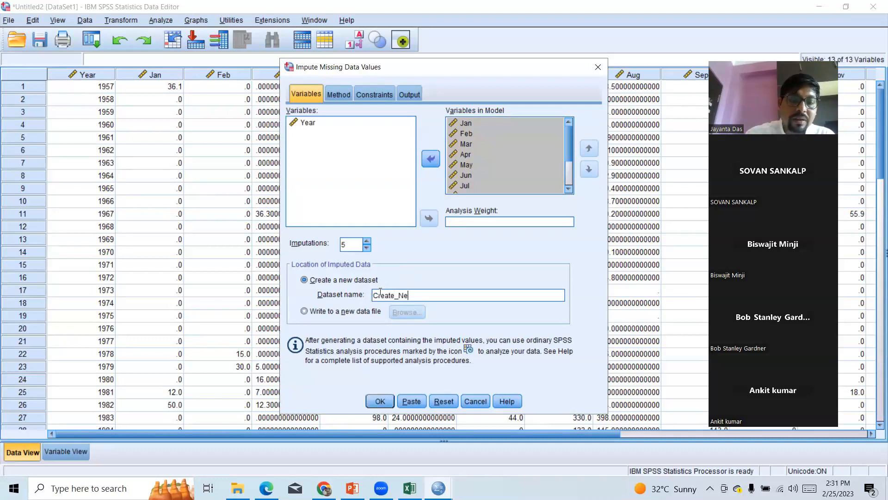
{"action": "type", "text": "w_Data"}
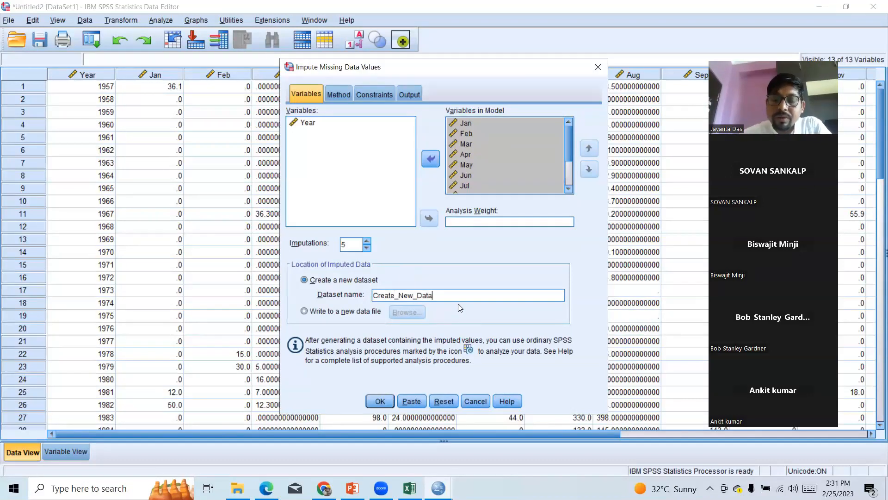
{"action": "type", "text": "_Pis"}
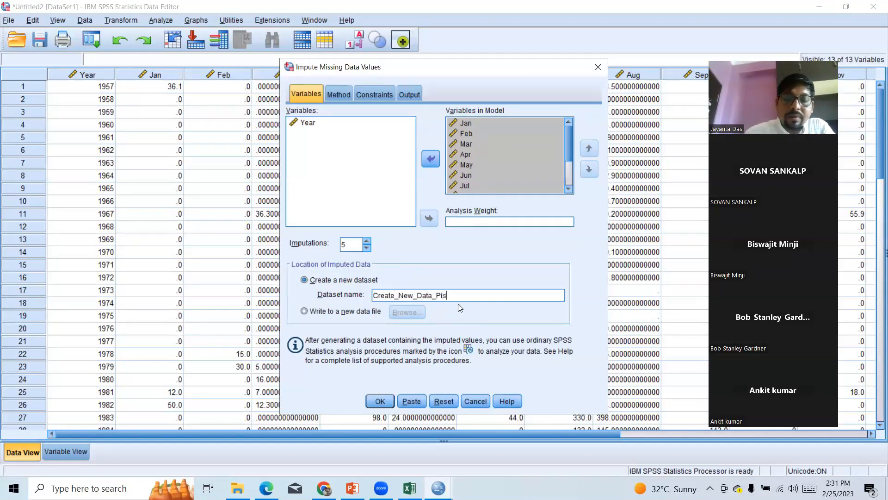
{"action": "type", "text": "anga"}
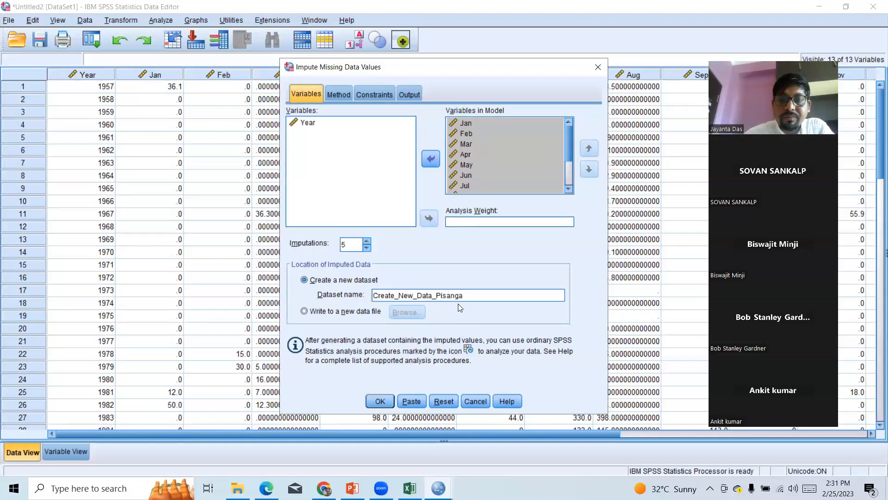
{"action": "type", "text": "n"}
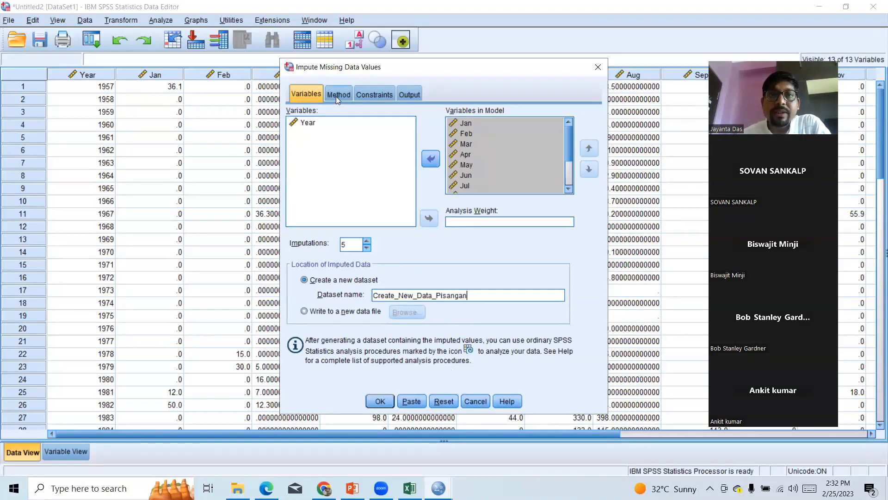
Review the Custom imputation options, including Monotone and the scale-variable model types, and set the method back to Automatic.
{"action": "left_click", "coordinate": [337, 94]}
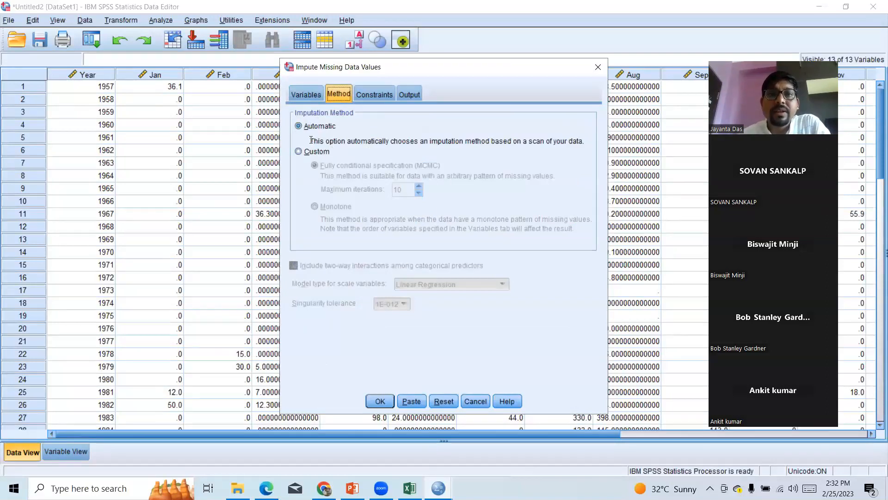
{"action": "left_click", "coordinate": [300, 155]}
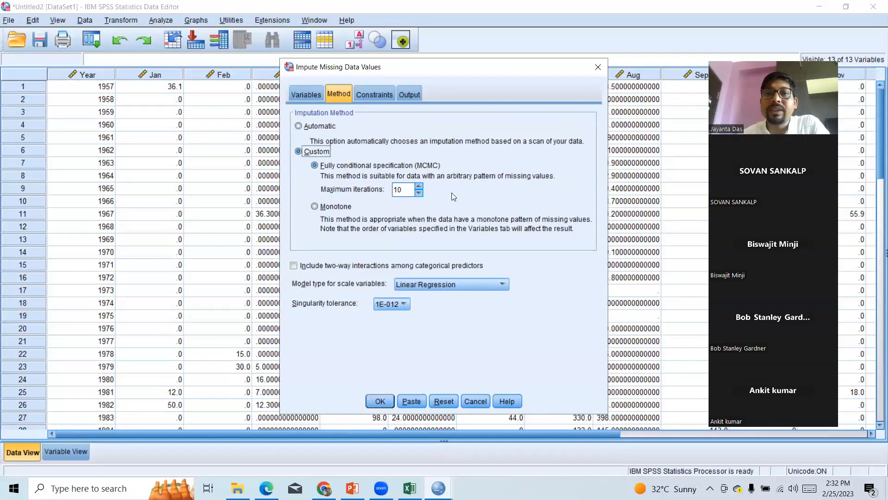
{"action": "left_click", "coordinate": [314, 207]}
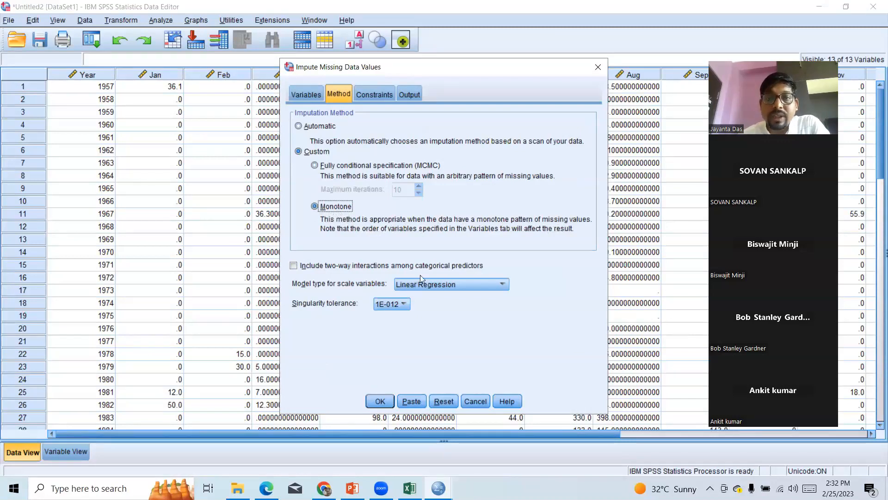
{"action": "left_click", "coordinate": [468, 283]}
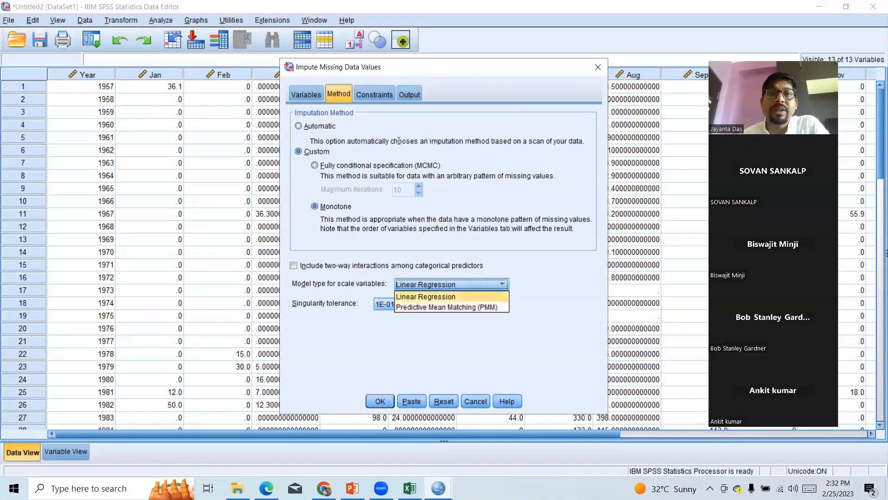
{"action": "left_click", "coordinate": [299, 127]}
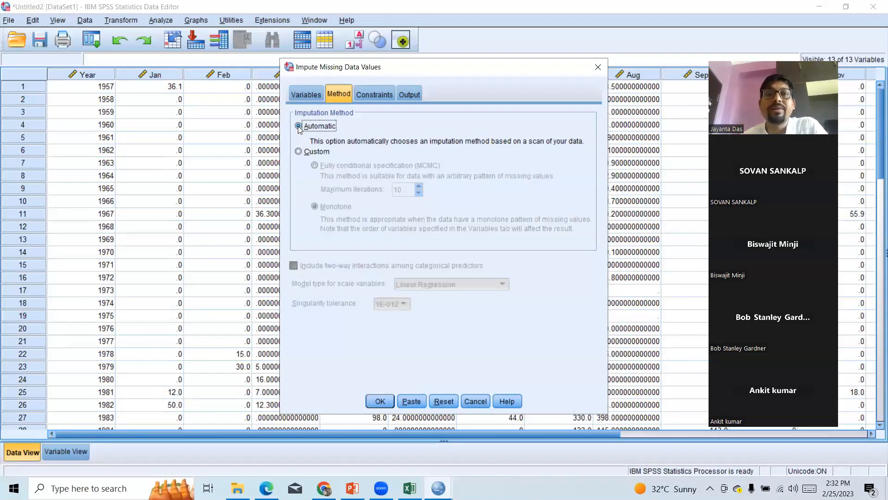
Scan the data for the variable summary in the imputation constraints and check the role choices for Jan.
{"action": "left_click", "coordinate": [373, 96]}
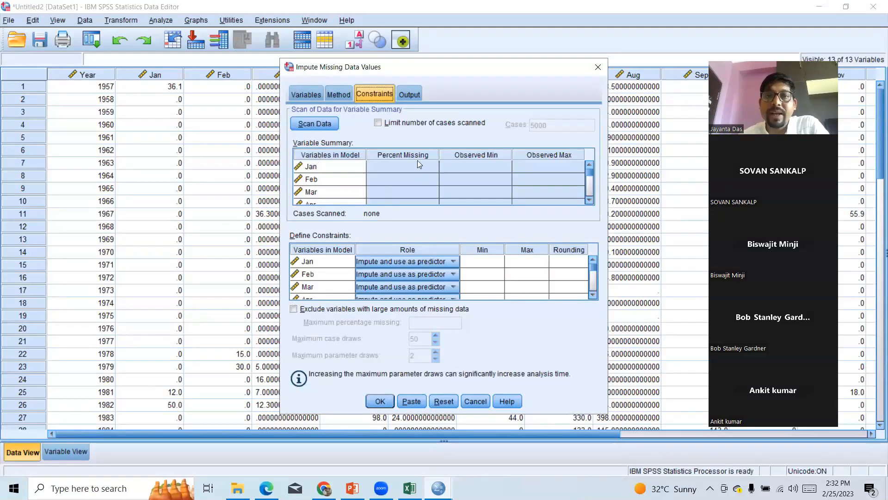
{"action": "left_click", "coordinate": [312, 124]}
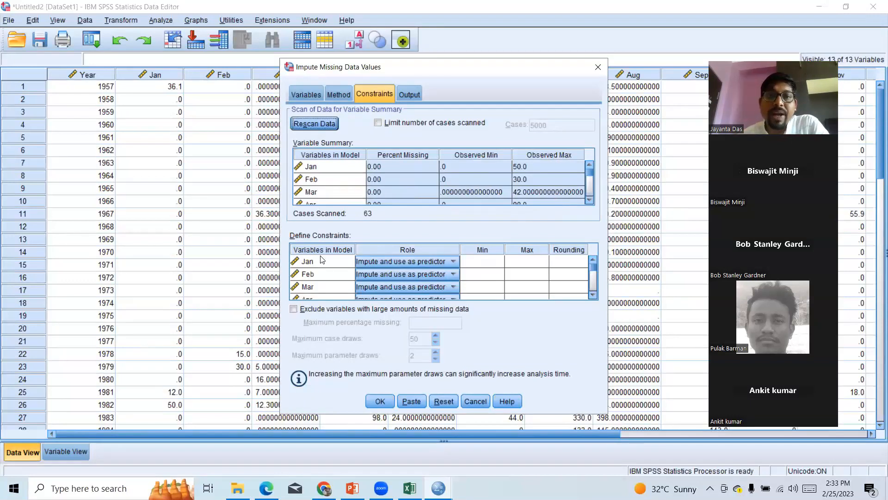
{"action": "left_click", "coordinate": [443, 260]}
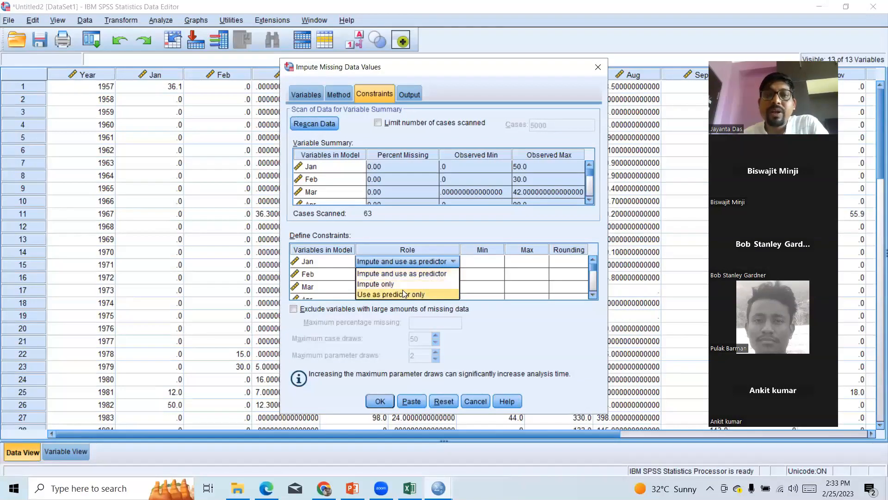
{"action": "left_click", "coordinate": [422, 261]}
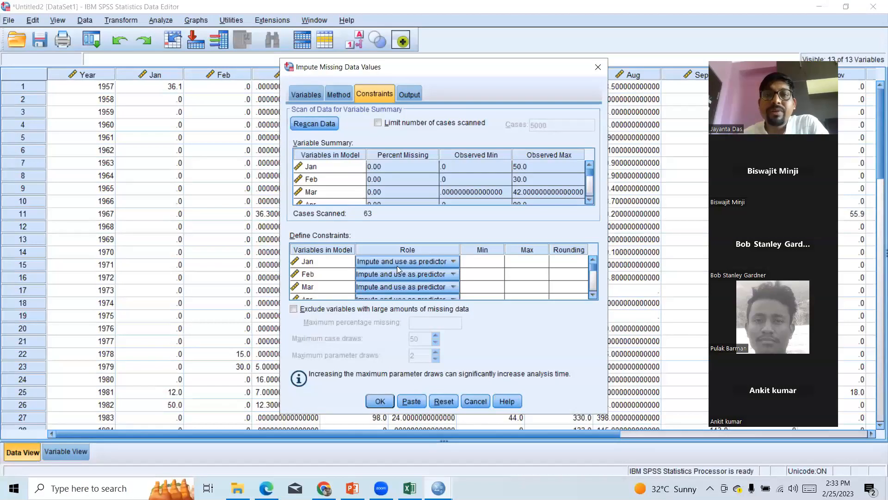
Set the minimum constraint to 0 for Jan, Feb and Mar.
{"action": "left_click", "coordinate": [488, 260]}
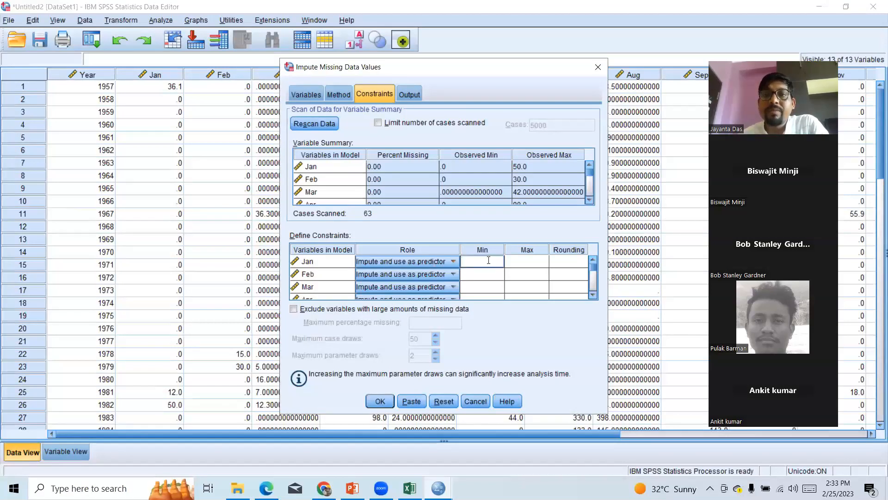
{"action": "left_click", "coordinate": [539, 263]}
{"action": "left_click", "coordinate": [490, 266]}
{"action": "left_click", "coordinate": [516, 265]}
{"action": "left_click", "coordinate": [490, 265]}
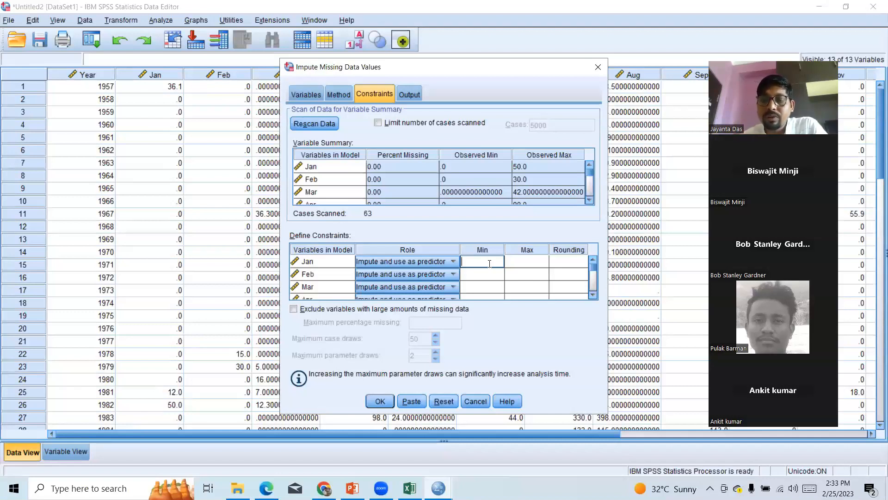
{"action": "type", "text": "0"}
{"action": "left_click", "coordinate": [490, 275]}
{"action": "type", "text": "0"}
{"action": "left_click", "coordinate": [484, 286]}
{"action": "type", "text": "0"}
Set the minimum constraint to 0 for Apr and May.
{"action": "left_click", "coordinate": [593, 294]}
{"action": "left_click", "coordinate": [480, 285]}
{"action": "type", "text": "0"}
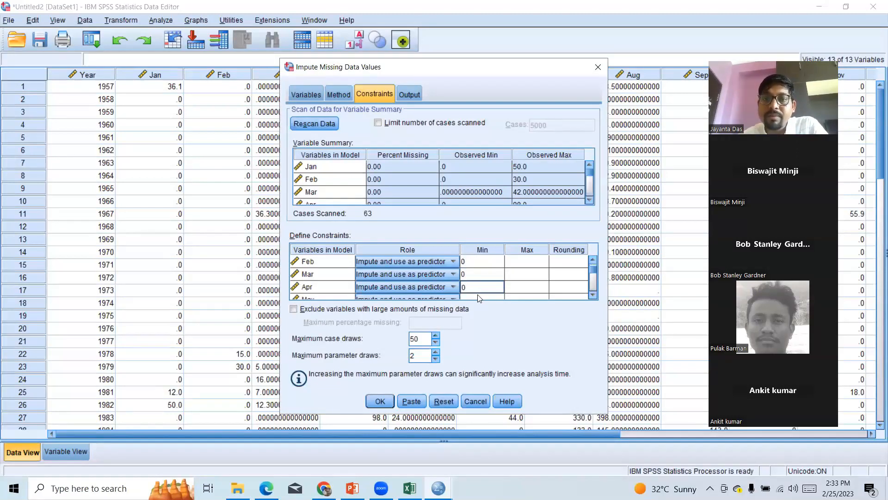
{"action": "left_click", "coordinate": [478, 297]}
{"action": "type", "text": "0"}
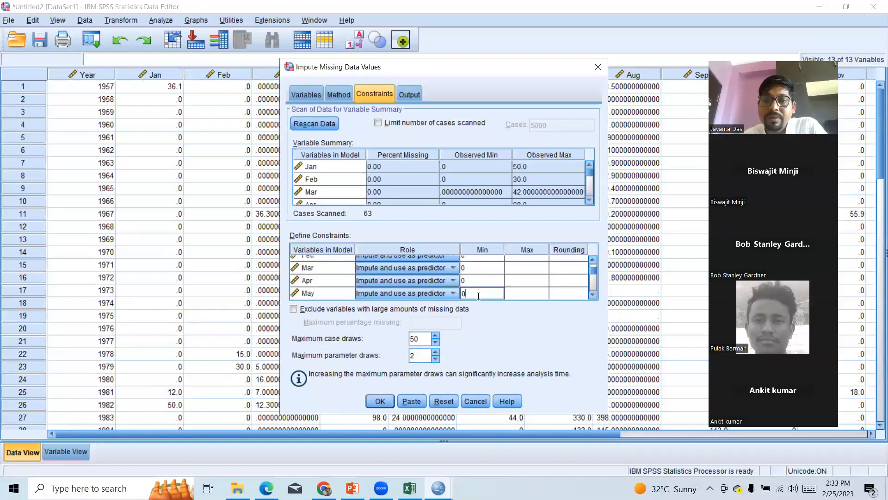
Set the minimum constraint to 0 for Jun, Jul and Aug.
{"action": "left_click", "coordinate": [592, 294]}
{"action": "left_click", "coordinate": [593, 295]}
{"action": "left_click", "coordinate": [592, 294]}
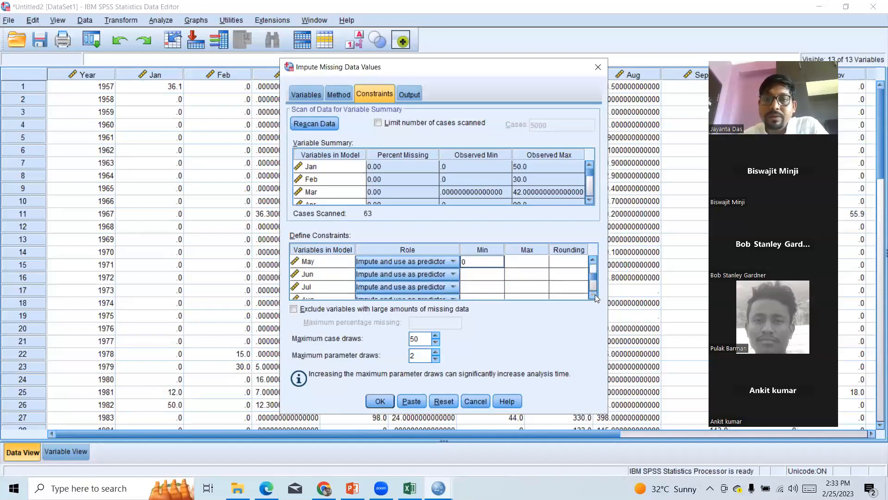
{"action": "left_click", "coordinate": [480, 274]}
{"action": "type", "text": "0"}
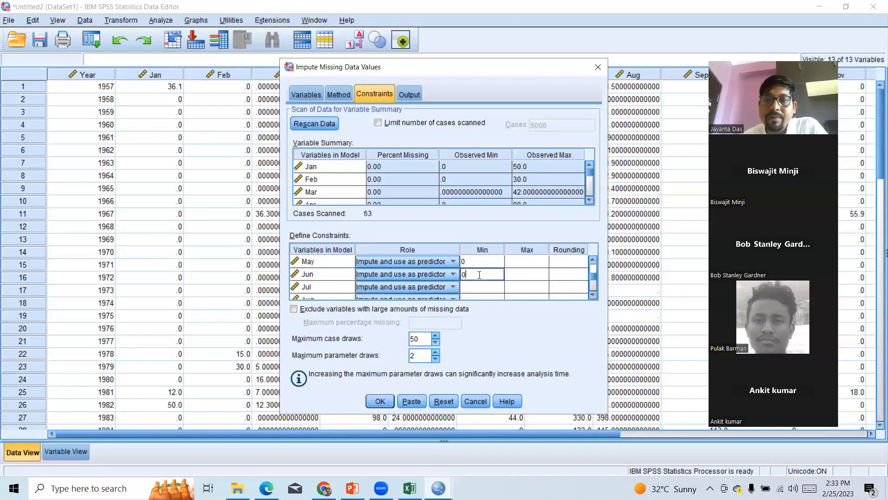
{"action": "left_click", "coordinate": [473, 286]}
{"action": "type", "text": "0"}
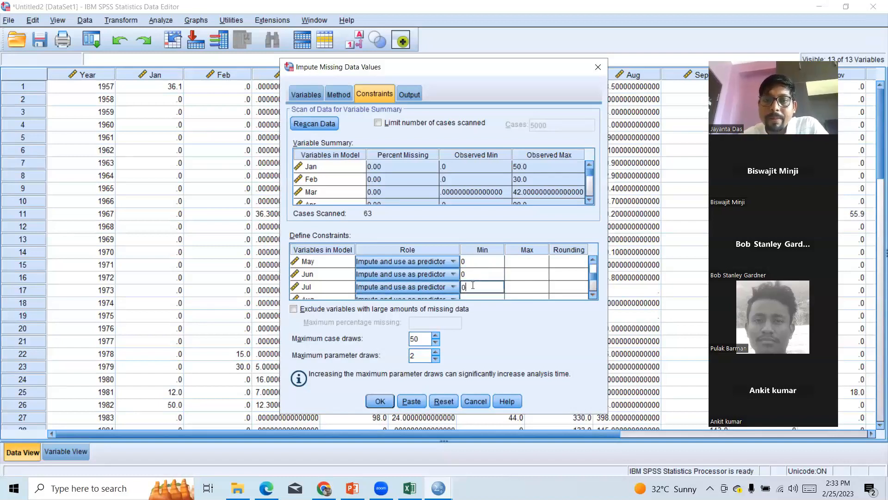
{"action": "left_click", "coordinate": [473, 296]}
{"action": "type", "text": "0"}
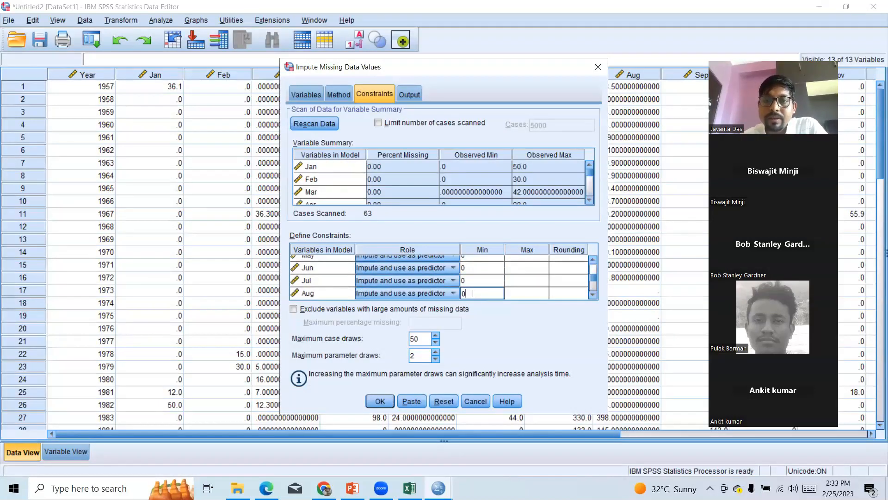
Set the minimum constraint to 0 for Sep, Oct, Nov and Dec.
{"action": "left_click", "coordinate": [593, 294]}
{"action": "left_click", "coordinate": [593, 295]}
{"action": "left_click", "coordinate": [477, 274]}
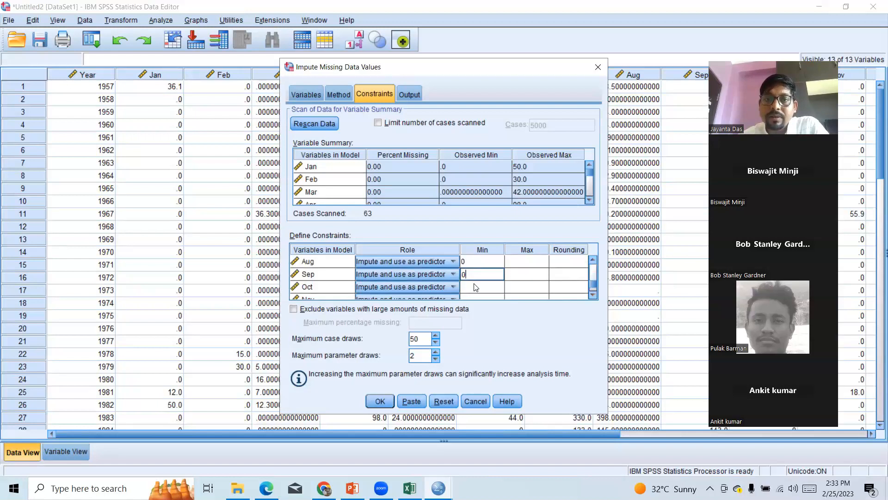
{"action": "left_click", "coordinate": [473, 285]}
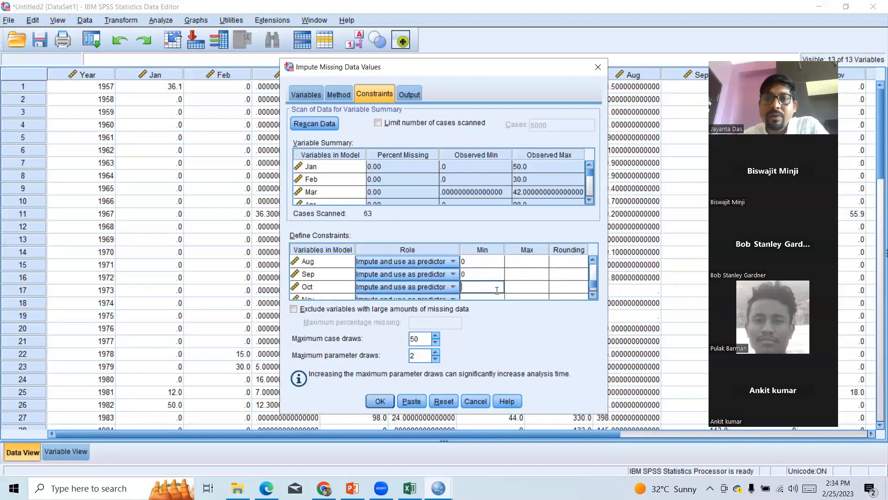
{"action": "type", "text": "0"}
{"action": "left_click", "coordinate": [487, 297]}
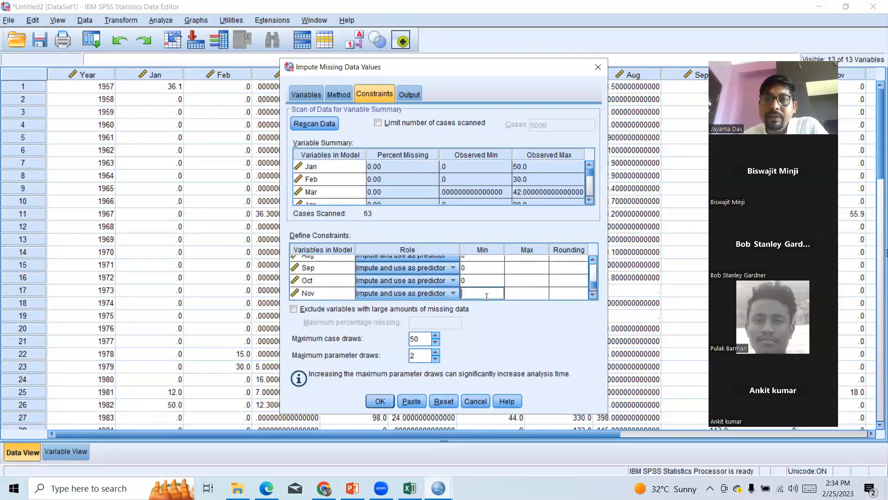
{"action": "type", "text": "0"}
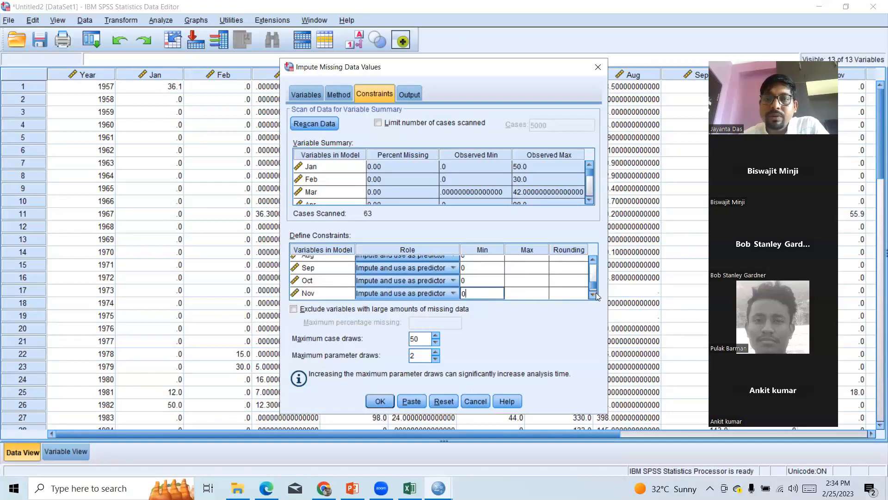
{"action": "left_click", "coordinate": [593, 294]}
{"action": "left_click", "coordinate": [476, 296]}
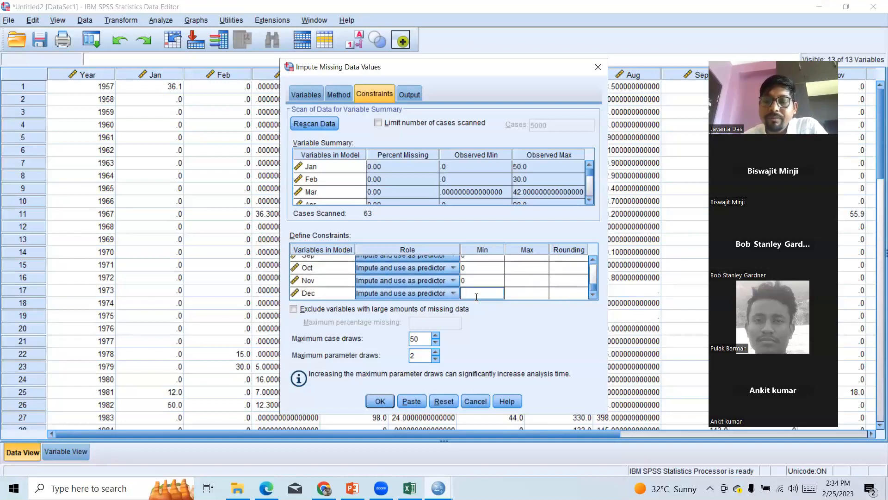
{"action": "left_click", "coordinate": [593, 296]}
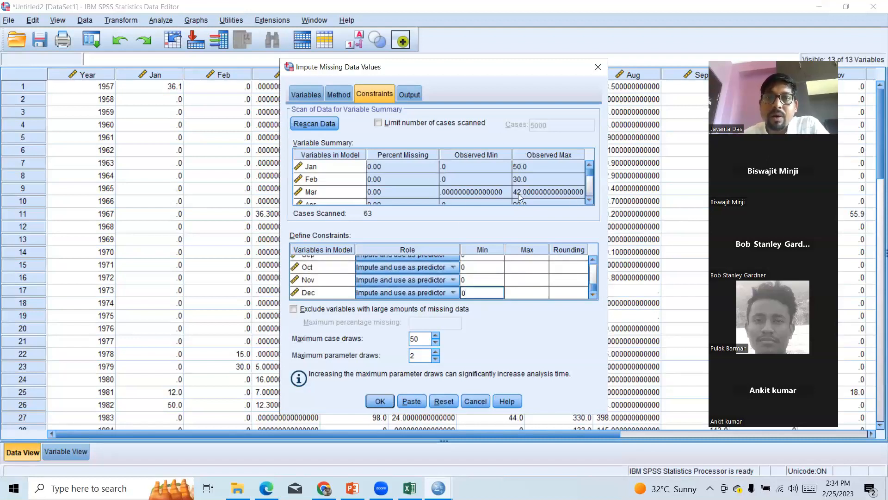
Examine the percent missing and the observed minimum and maximum of the remaining months in the variable summary.
{"action": "left_click", "coordinate": [590, 199]}
{"action": "left_click", "coordinate": [589, 200]}
{"action": "left_click", "coordinate": [589, 200]}
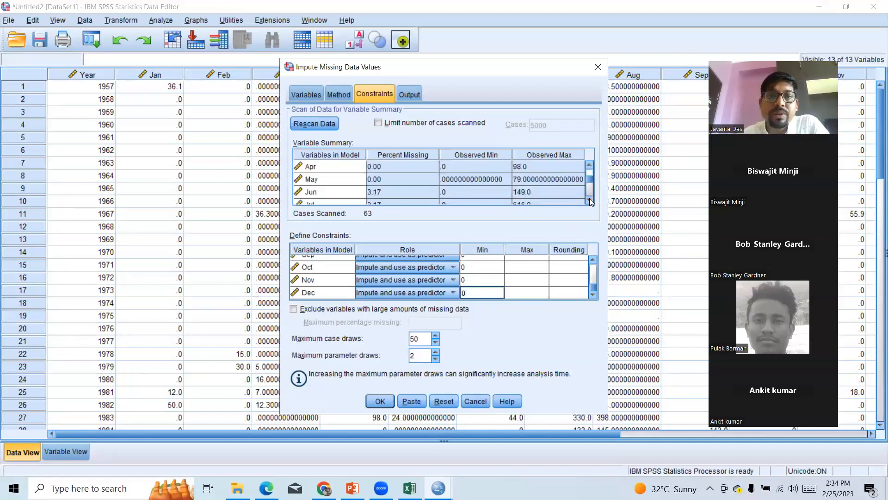
{"action": "left_click", "coordinate": [589, 200]}
{"action": "left_click", "coordinate": [590, 200]}
{"action": "left_click", "coordinate": [589, 200]}
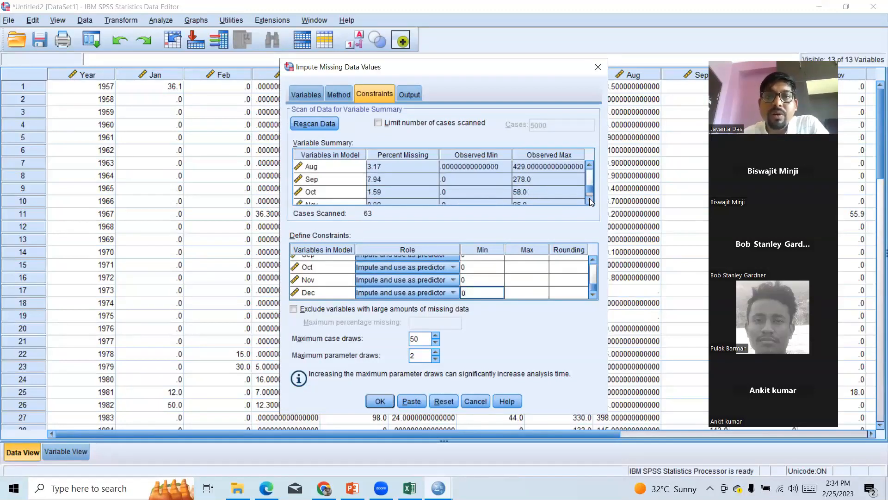
{"action": "left_click", "coordinate": [590, 200]}
{"action": "mouse_move", "coordinate": [590, 194]}
{"action": "left_mouse_down"}
{"action": "mouse_move", "coordinate": [591, 174]}
{"action": "mouse_move", "coordinate": [588, 200]}
{"action": "left_mouse_up"}
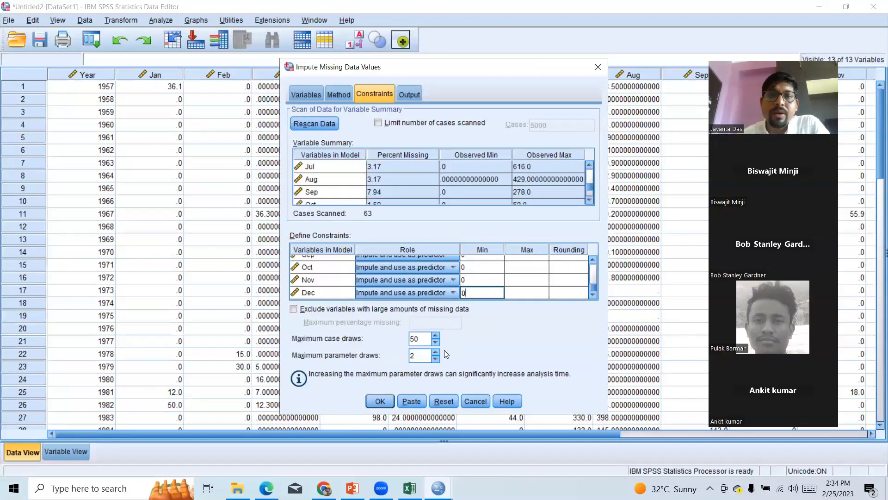
Request descriptive statistics for imputed variables and an iteration history in a new dataset named History, and run the imputation.
{"action": "left_click", "coordinate": [409, 94]}
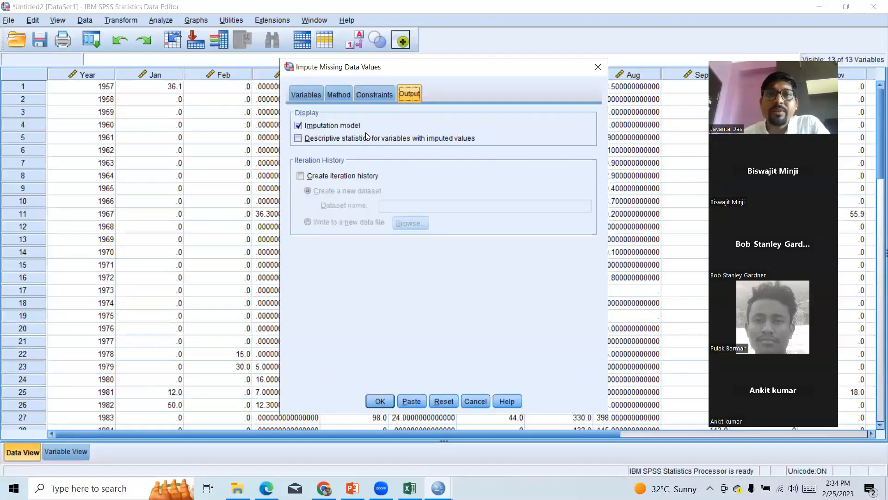
{"action": "left_click", "coordinate": [300, 139]}
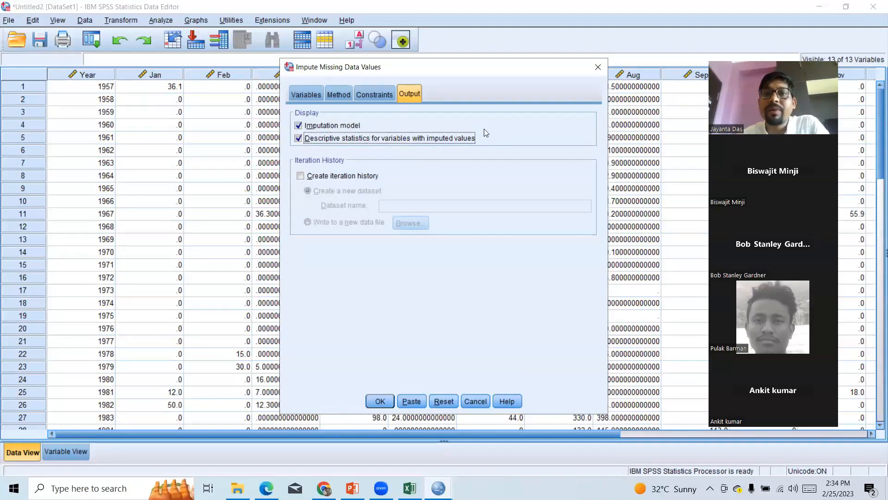
{"action": "left_click", "coordinate": [302, 179]}
{"action": "left_click", "coordinate": [400, 209]}
{"action": "type", "text": "Hist"}
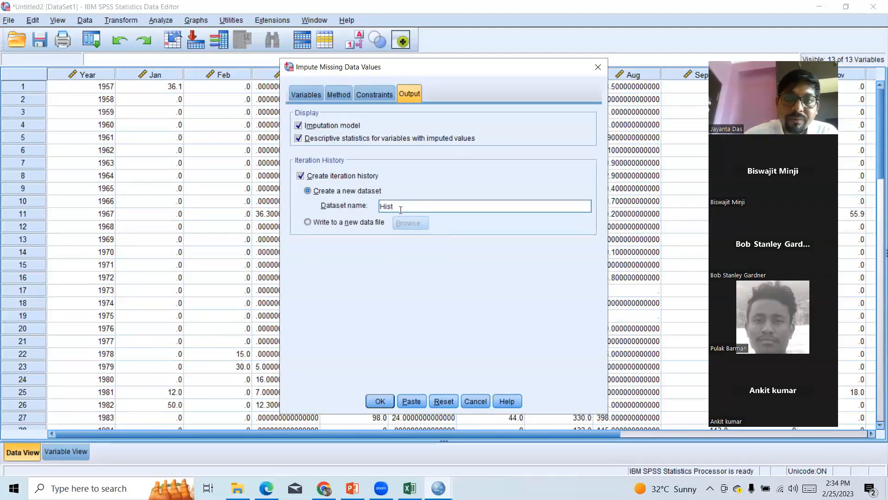
{"action": "type", "text": "ory"}
{"action": "left_click", "coordinate": [385, 397]}
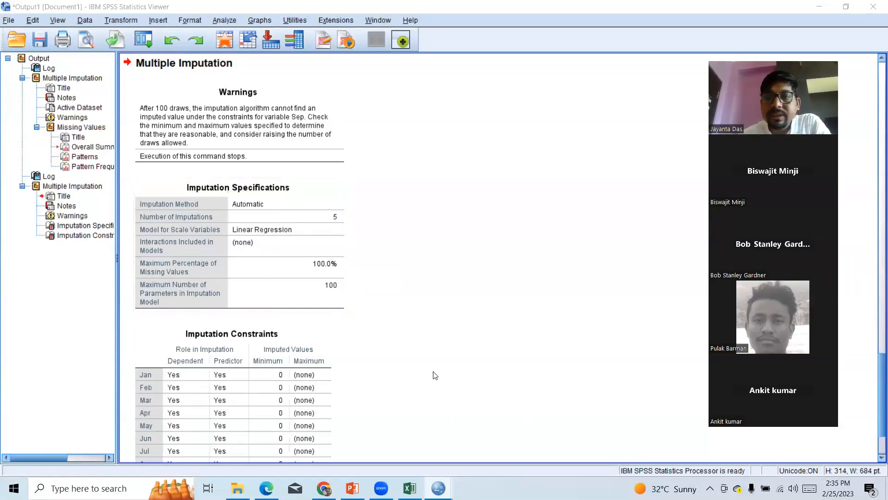
Open the Create_New_Data_Pisangan dataset and view the filled-in values of imputations 1 and 2.
{"action": "mouse_move", "coordinate": [438, 488]}
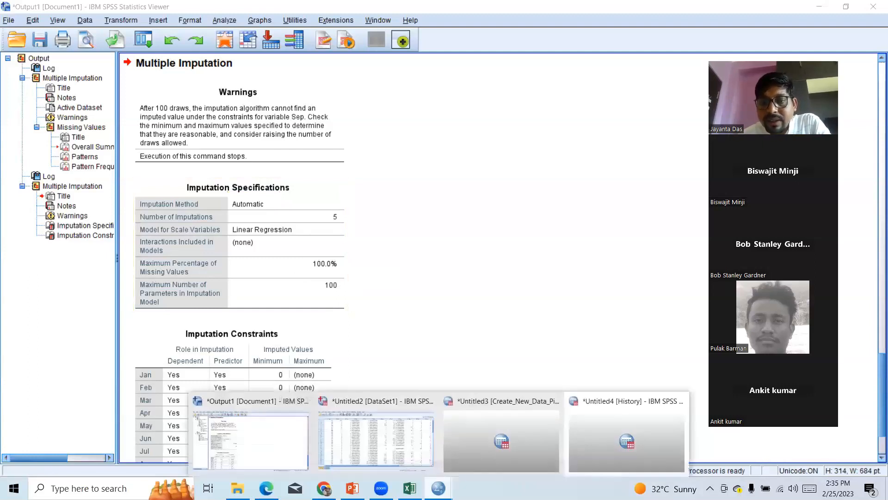
{"action": "left_click", "coordinate": [529, 434]}
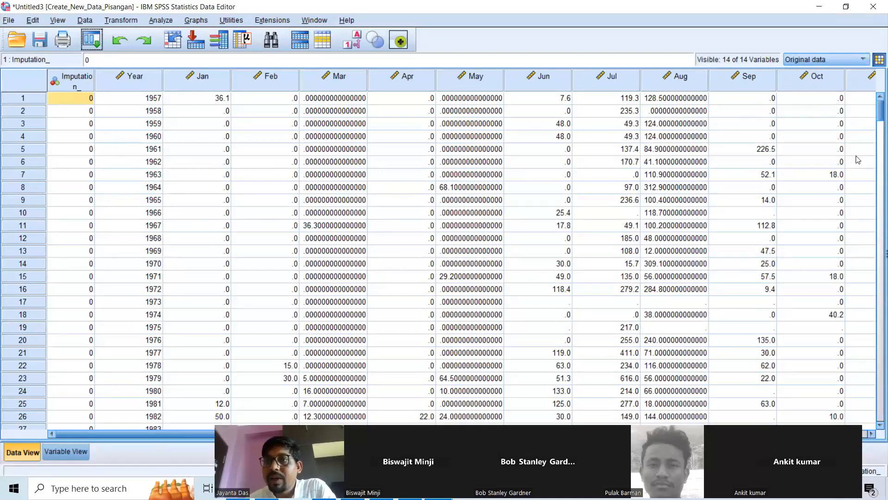
{"action": "left_click", "coordinate": [845, 59]}
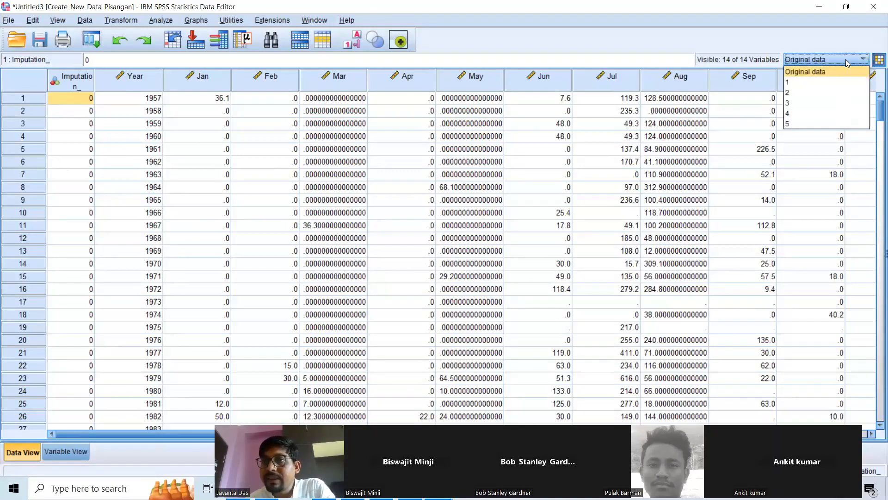
{"action": "left_click", "coordinate": [801, 82]}
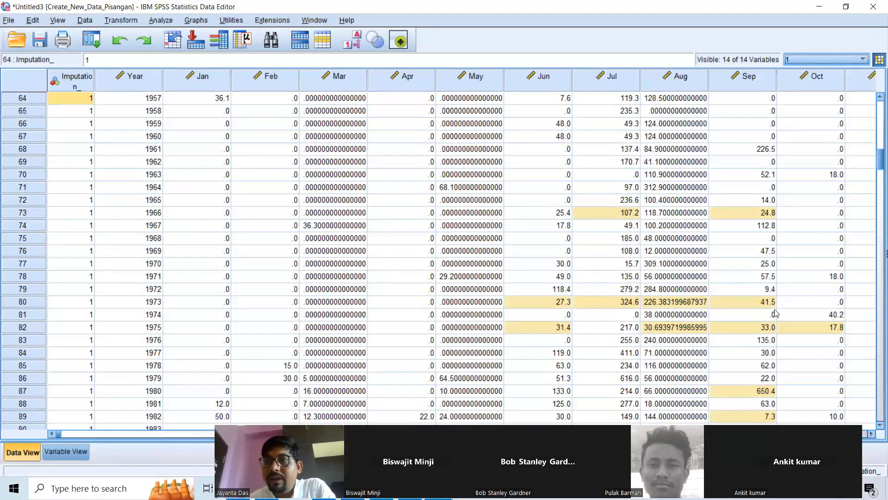
{"action": "left_click", "coordinate": [850, 58]}
{"action": "left_click", "coordinate": [804, 90]}
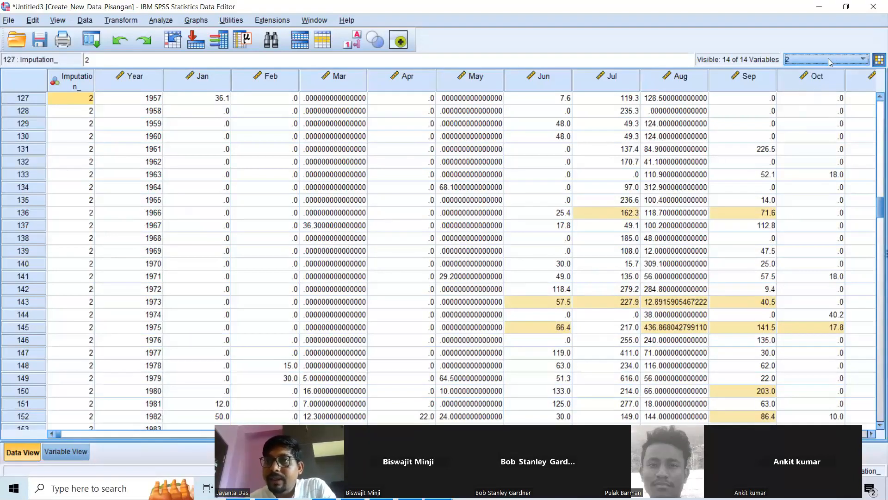
View imputations 3, 4 and 5 of the dataset and return to imputation 1.
{"action": "left_click", "coordinate": [828, 58]}
{"action": "left_click", "coordinate": [800, 101]}
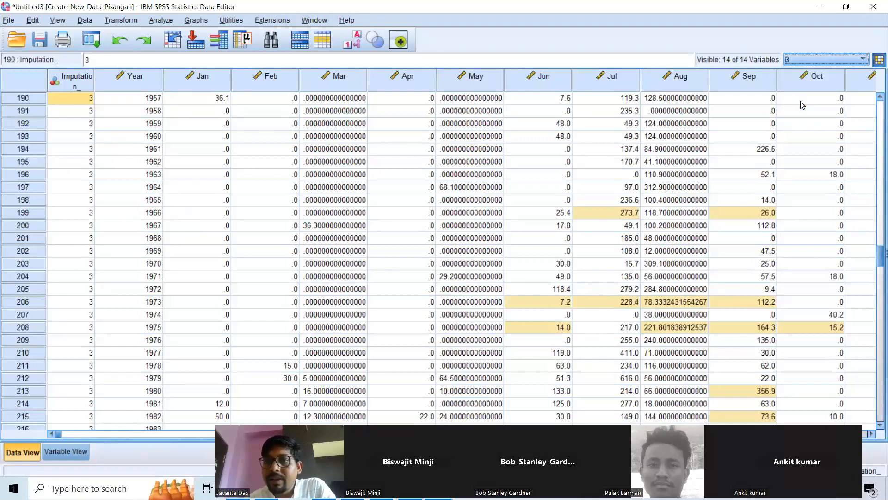
{"action": "left_click", "coordinate": [816, 62]}
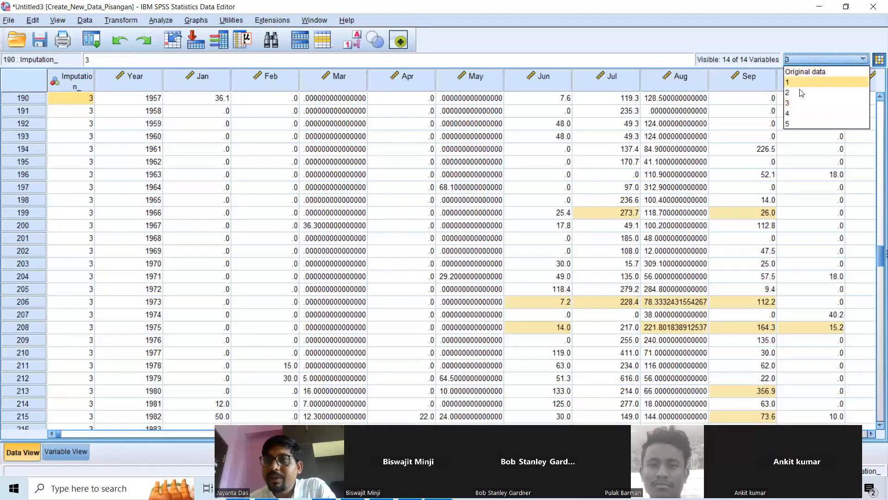
{"action": "left_click", "coordinate": [800, 114]}
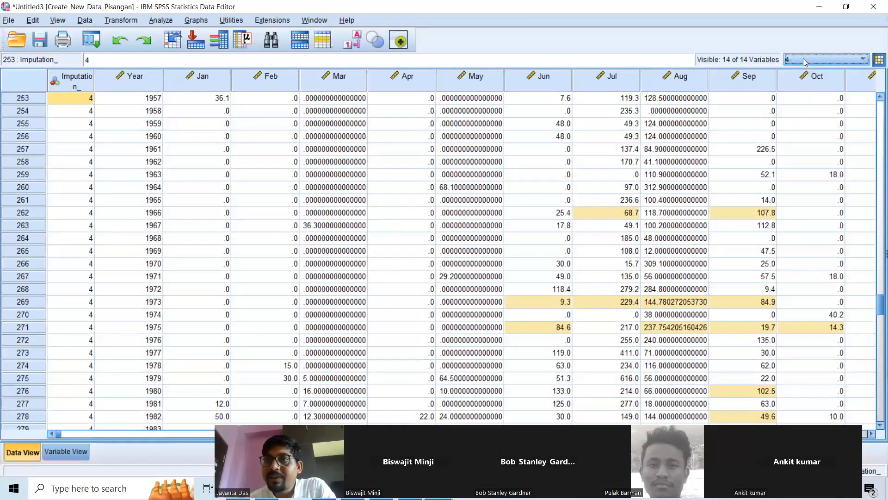
{"action": "left_click", "coordinate": [807, 62]}
{"action": "left_click", "coordinate": [791, 127]}
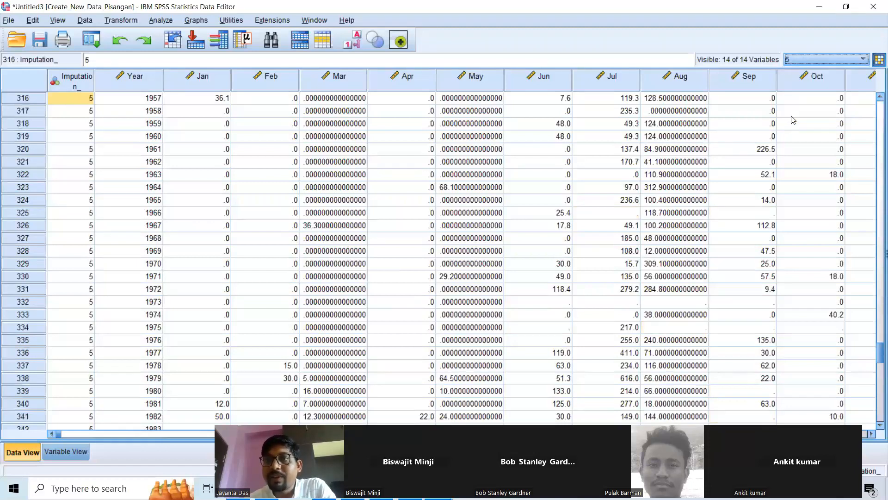
{"action": "left_click", "coordinate": [802, 61]}
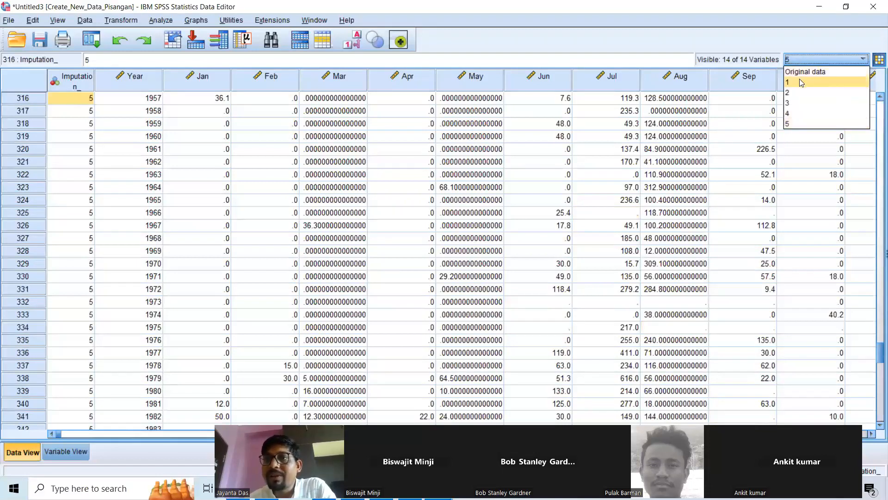
{"action": "left_click", "coordinate": [801, 83]}
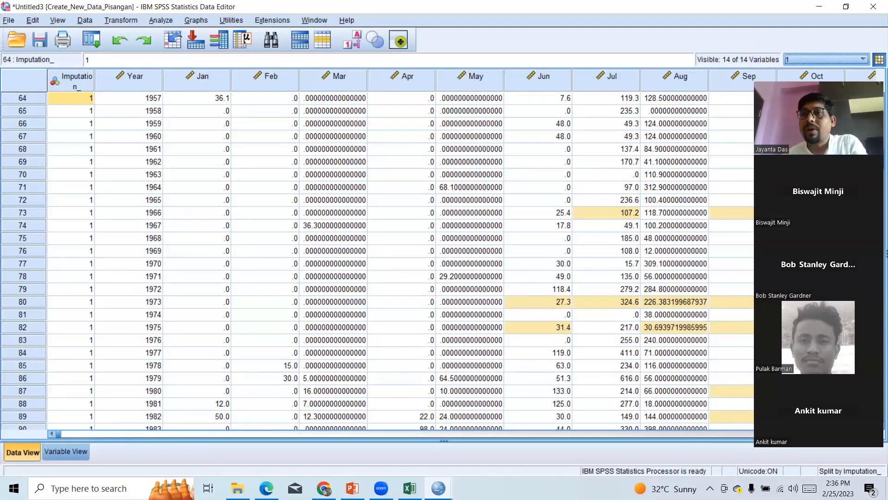
{"action": "left_click_drag", "start_coordinate": [817, 87], "coordinate": [815, 119]}
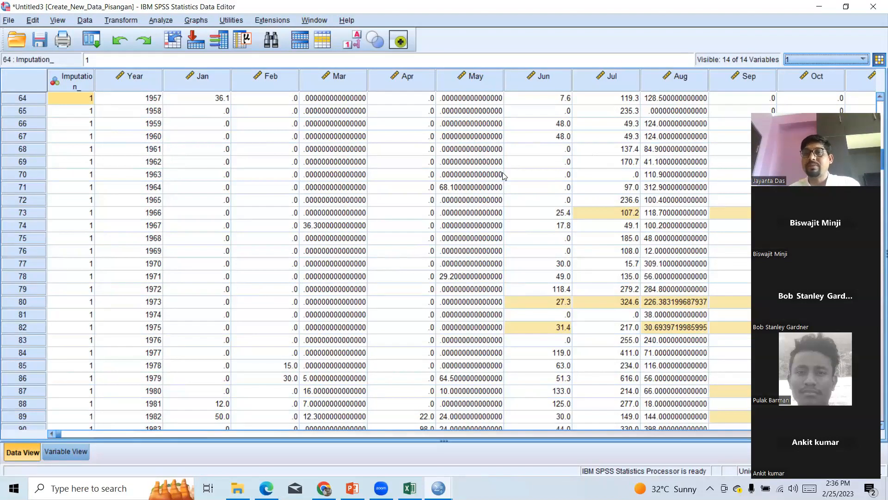
{"action": "left_click", "coordinate": [162, 20]}
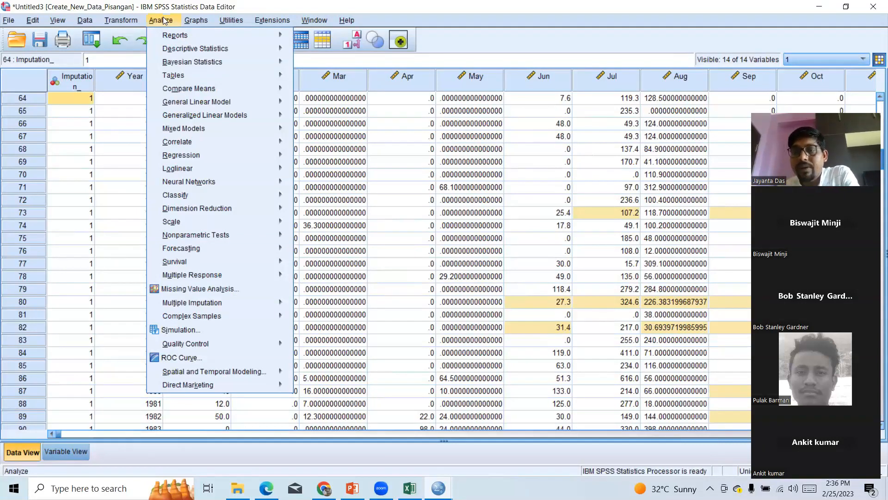
{"action": "mouse_move", "coordinate": [204, 115]}
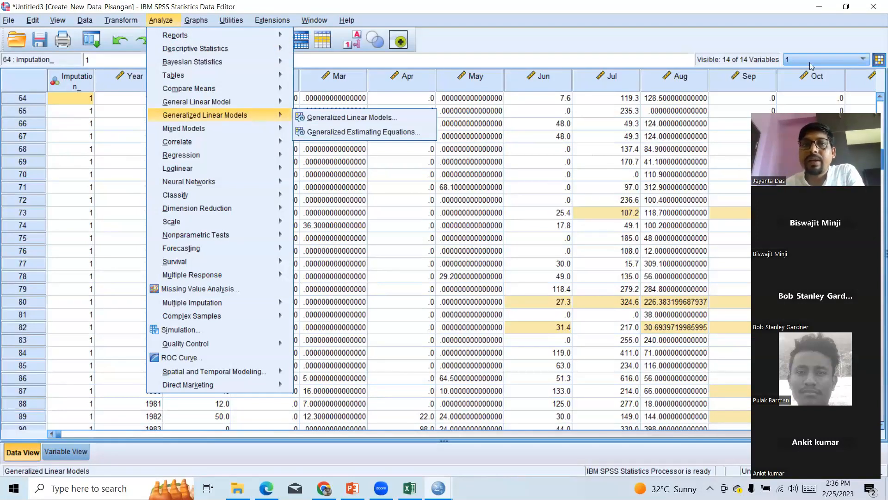
{"action": "left_click", "coordinate": [619, 8]}
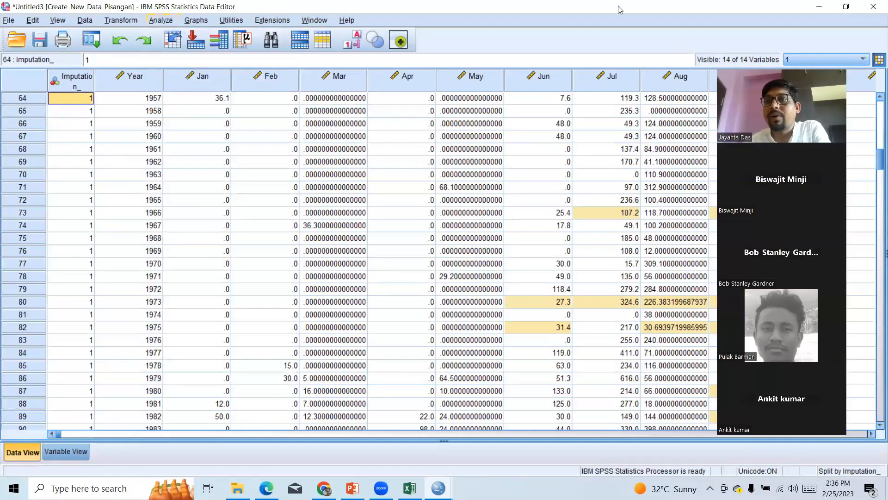
{"action": "scroll", "coordinate": [874, 151], "scroll_direction": "up", "scroll_amount": 20}
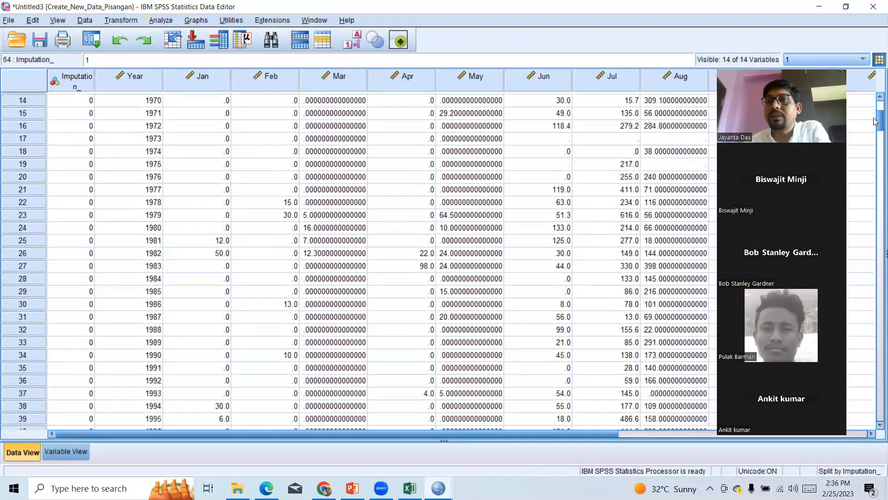
{"action": "scroll", "coordinate": [874, 134], "scroll_direction": "down", "scroll_amount": 1}
{"action": "scroll", "coordinate": [875, 134], "scroll_direction": "down", "scroll_amount": 20}
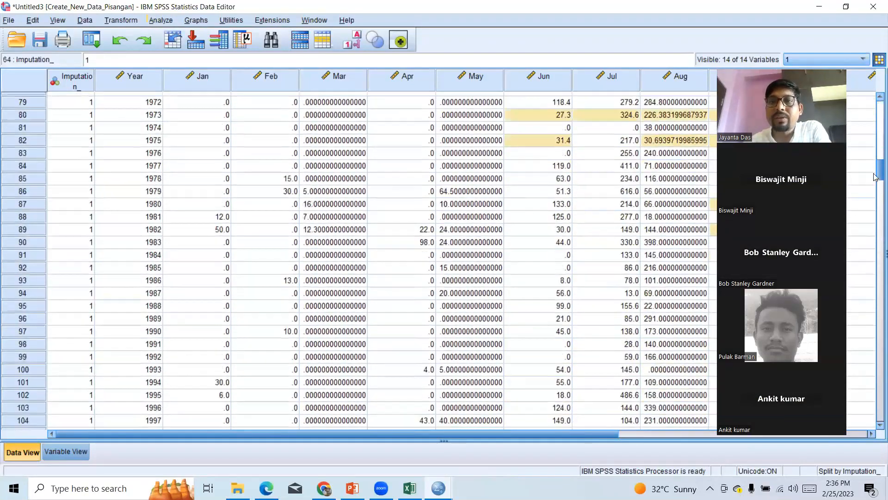
{"action": "scroll", "coordinate": [875, 139], "scroll_direction": "up", "scroll_amount": 15}
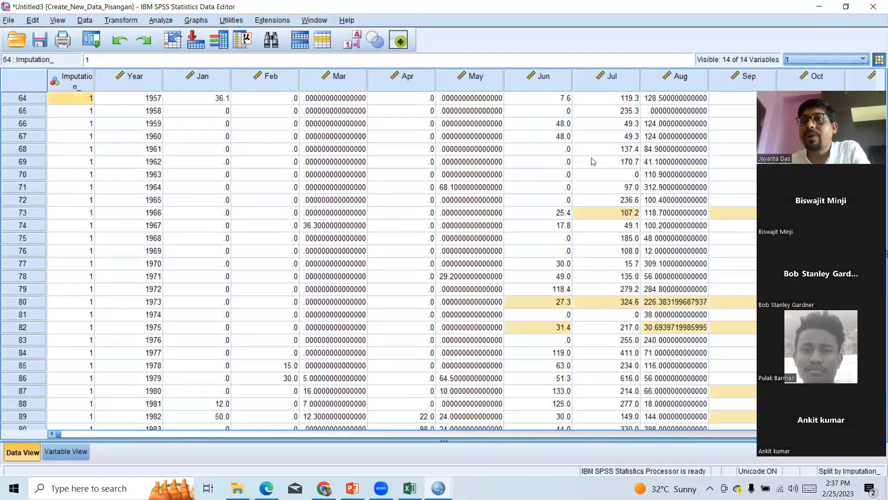
{"action": "left_click_drag", "start_coordinate": [837, 78], "coordinate": [827, 48]}
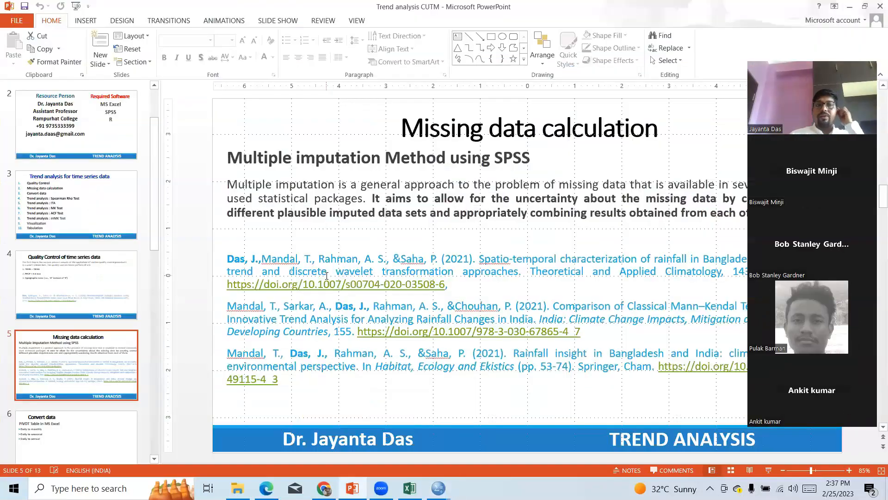
Show the Convert data slide in the PowerPoint presentation and switch to the Publication folder in File Explorer.
{"action": "left_click", "coordinate": [83, 431]}
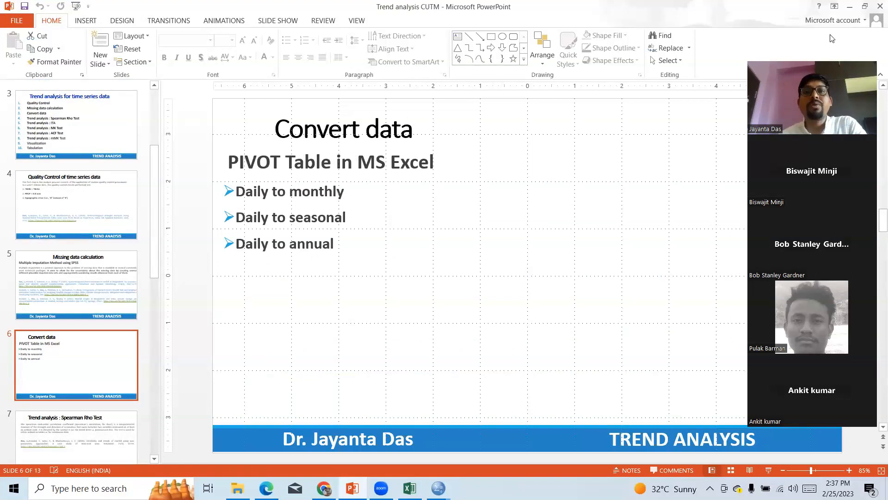
{"action": "left_click_drag", "start_coordinate": [839, 60], "coordinate": [831, 37]}
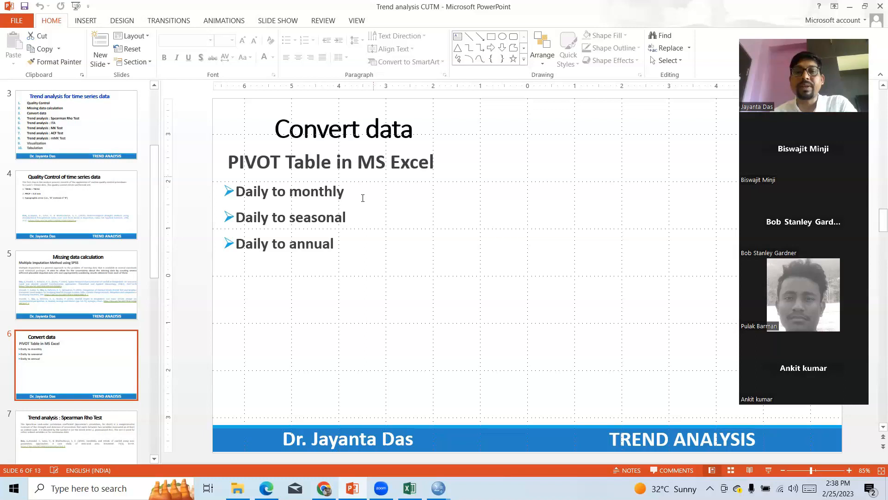
{"action": "left_click", "coordinate": [237, 488]}
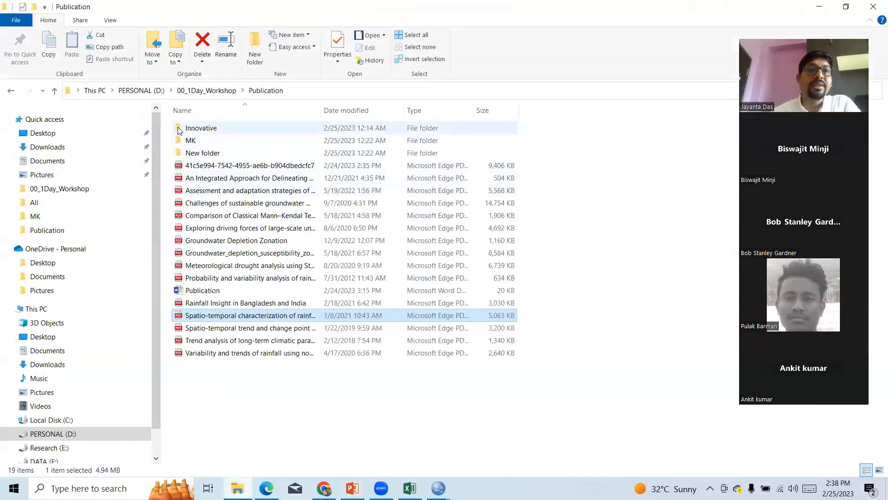
Open the Daily data workbook from the Data folder inside 00_1Day_Workshop.
{"action": "left_click", "coordinate": [53, 90]}
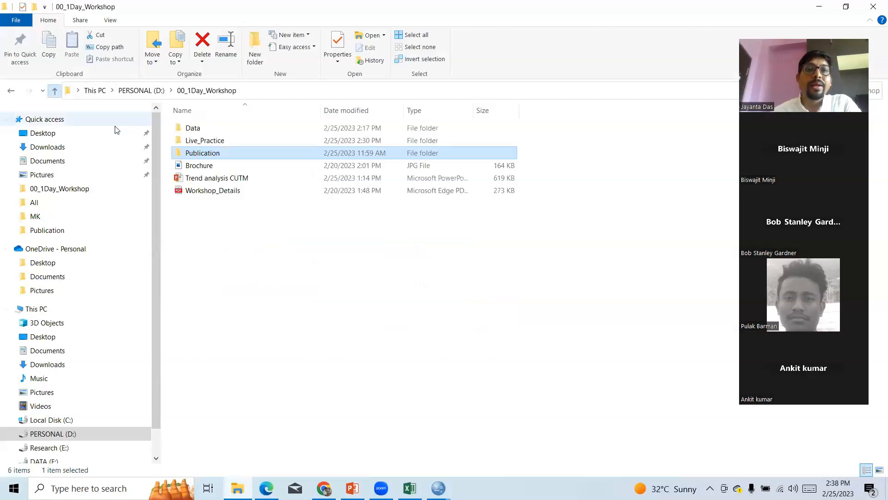
{"action": "left_click", "coordinate": [195, 128]}
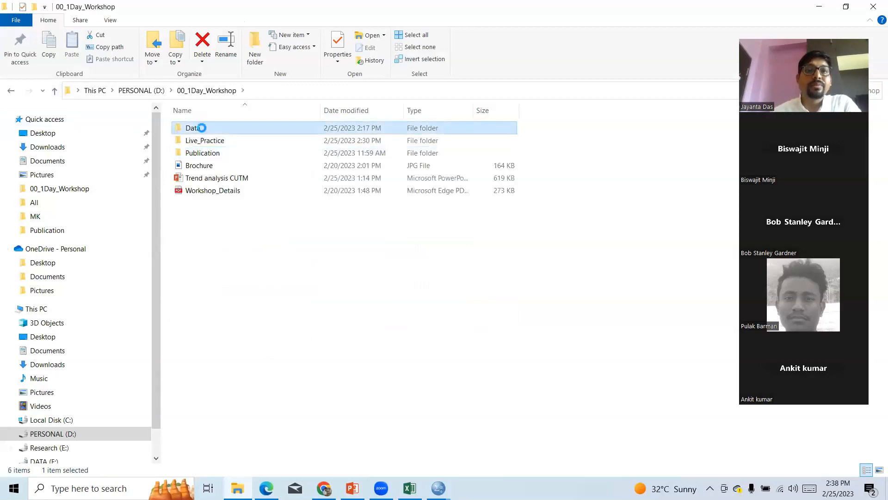
{"action": "double_click", "coordinate": [202, 130]}
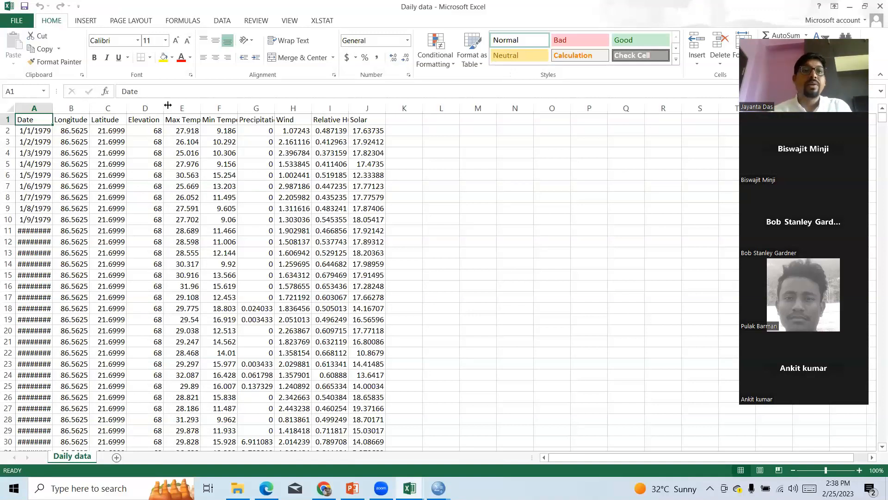
Create a PivotTable on a new worksheet from the Daily data range A1:J12929.
{"action": "left_click", "coordinate": [69, 161]}
{"action": "left_click", "coordinate": [49, 161]}
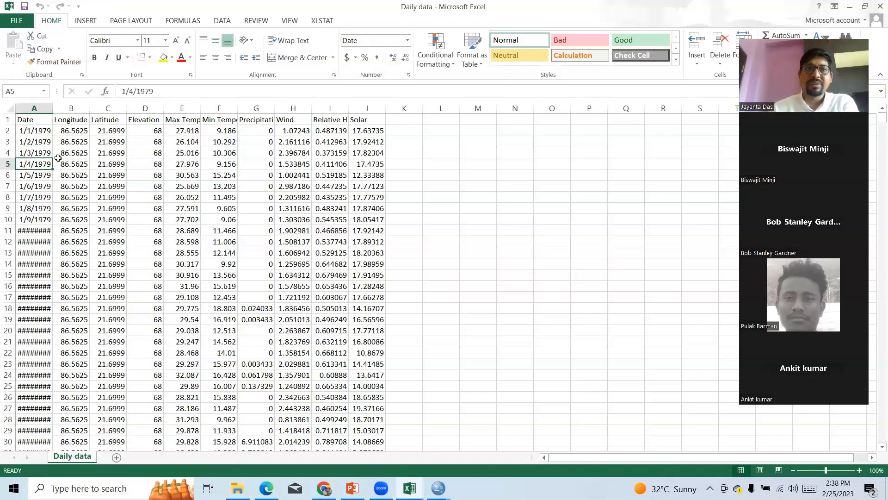
{"action": "left_click", "coordinate": [114, 161]}
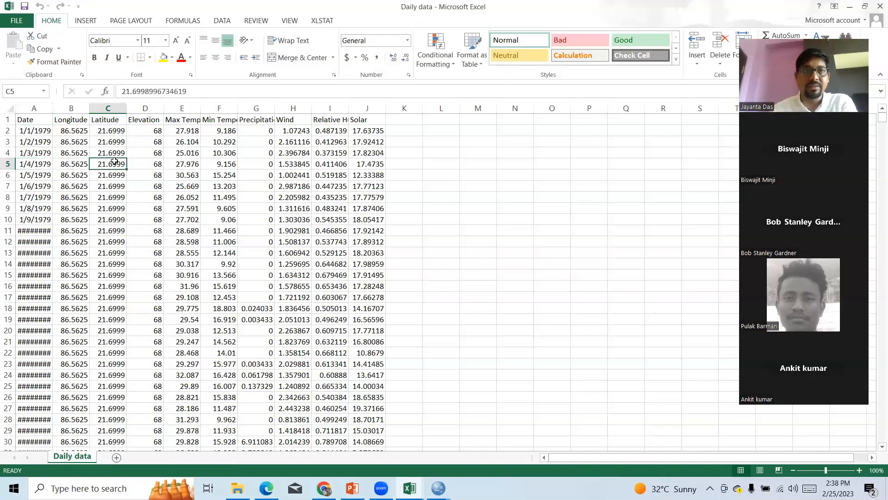
{"action": "left_click", "coordinate": [86, 21]}
{"action": "left_click", "coordinate": [19, 43]}
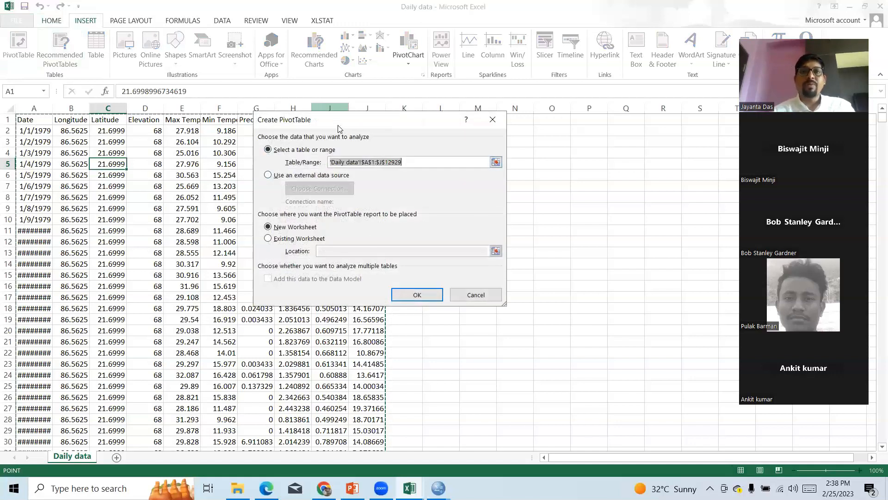
{"action": "left_click_drag", "start_coordinate": [352, 129], "coordinate": [507, 135]}
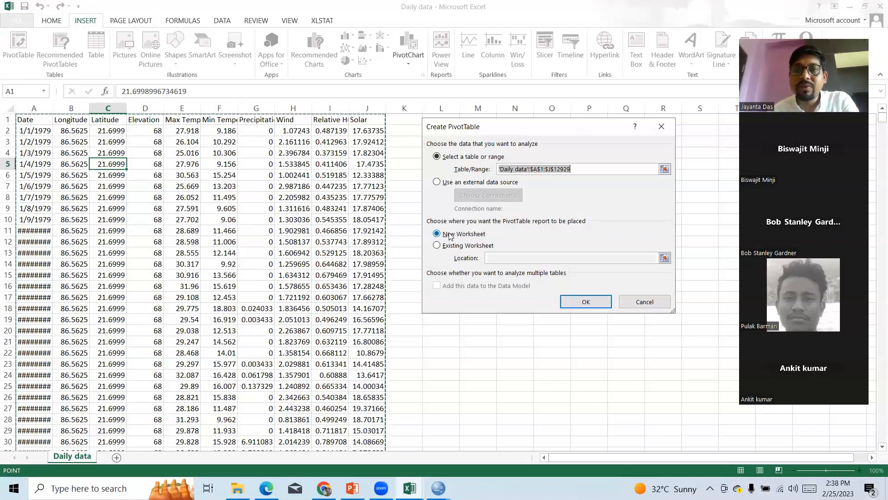
{"action": "left_click", "coordinate": [587, 305]}
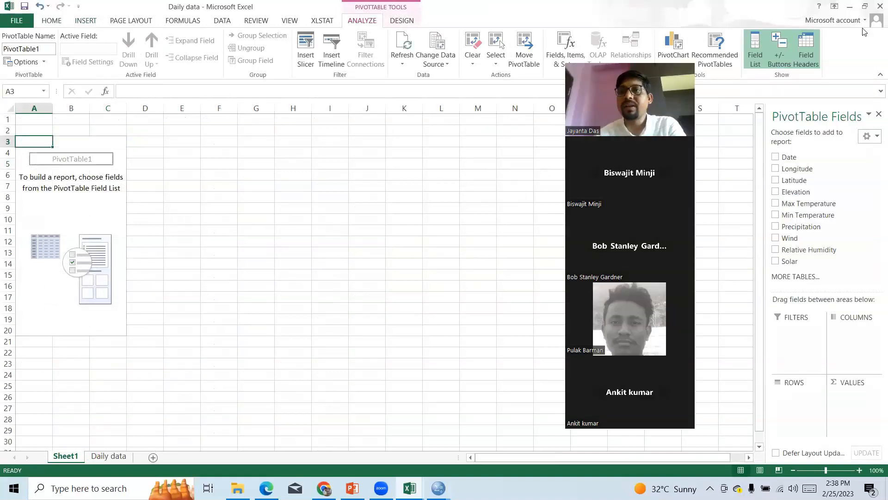
Add the Date field to the PivotTable rows and group it by months, quarters and years.
{"action": "left_click", "coordinate": [775, 157]}
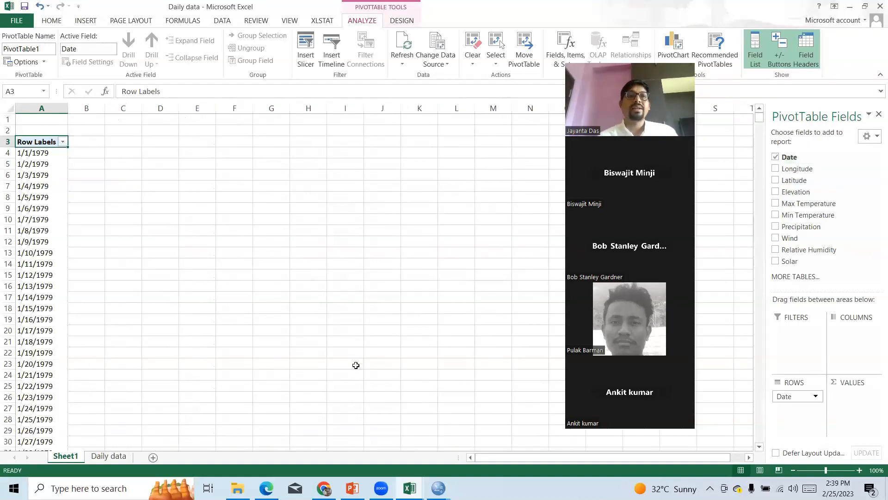
{"action": "left_click", "coordinate": [36, 177]}
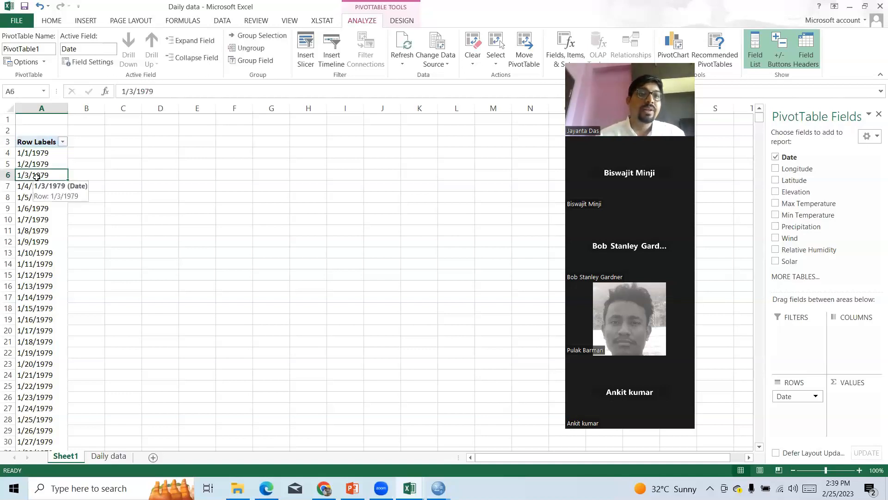
{"action": "right_click", "coordinate": [38, 180]}
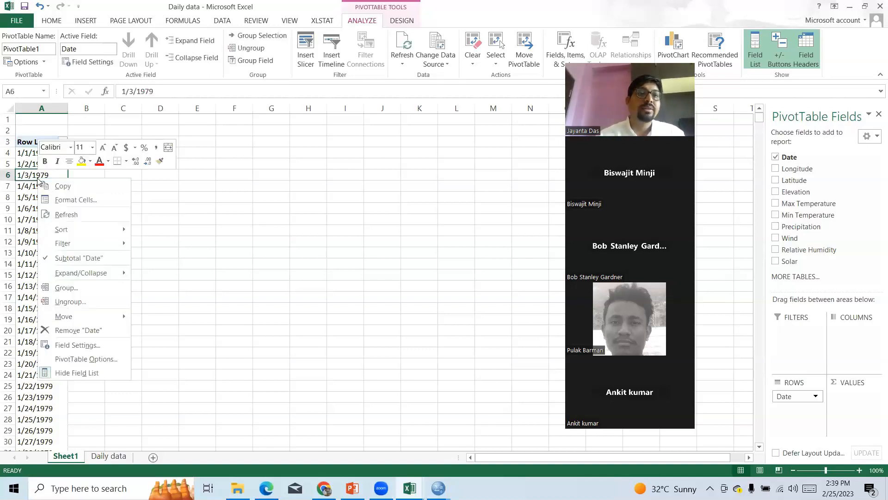
{"action": "left_click", "coordinate": [69, 288]}
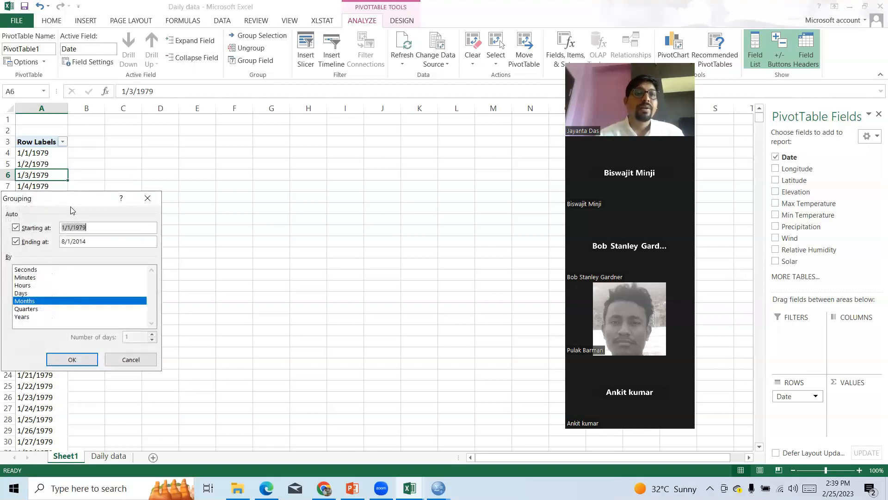
{"action": "left_click_drag", "start_coordinate": [69, 206], "coordinate": [255, 158]}
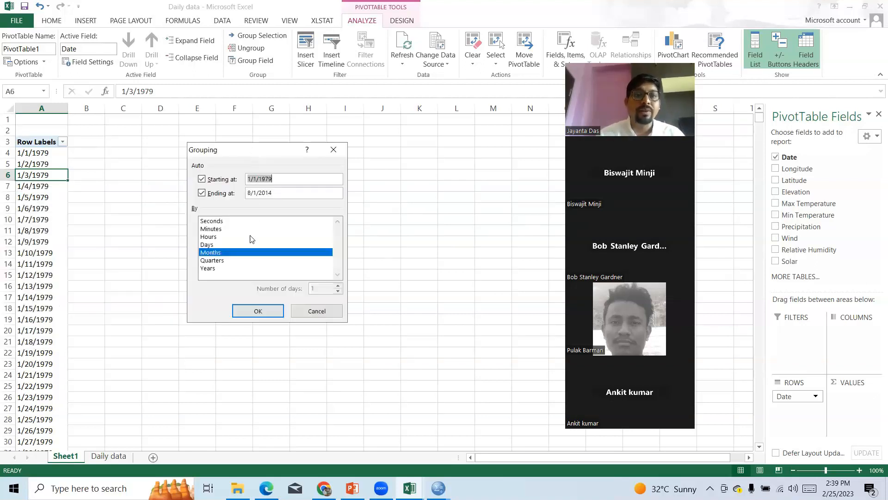
{"action": "left_click", "coordinate": [218, 261]}
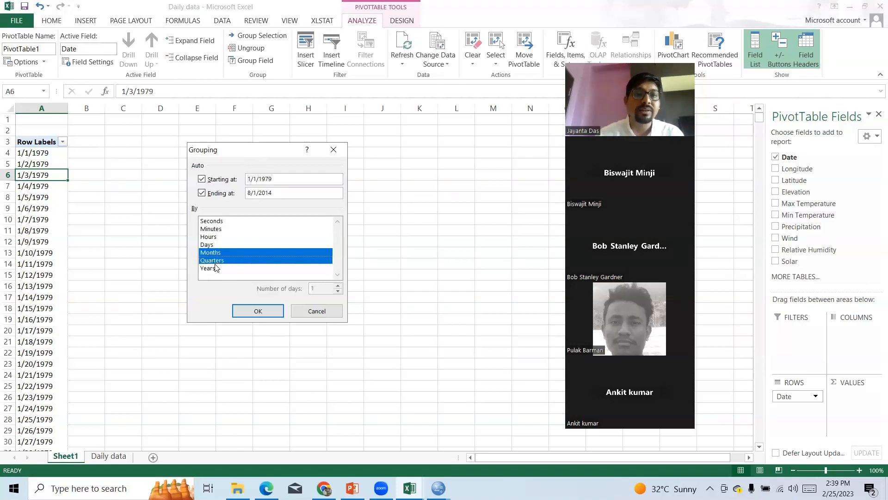
{"action": "left_click", "coordinate": [211, 269]}
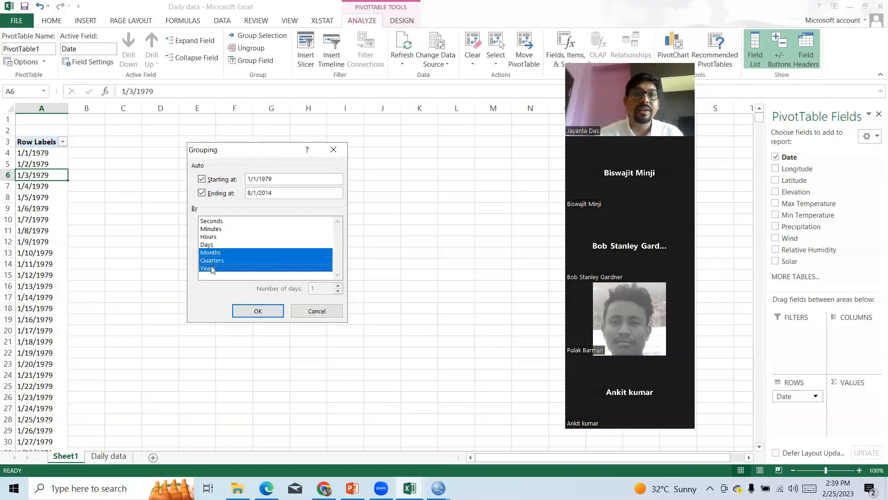
{"action": "left_click", "coordinate": [258, 311]}
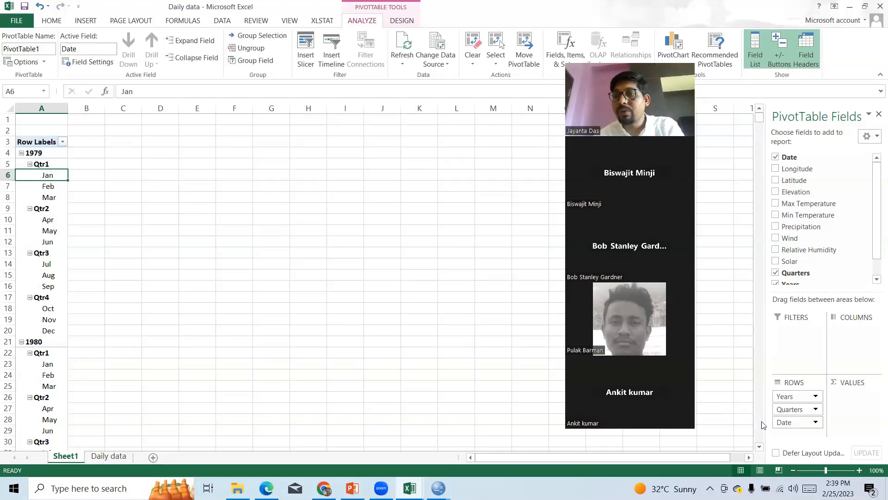
Move the monthly Date field to the PivotTable columns and remove Quarters, leaving only Years in the rows.
{"action": "left_click_drag", "start_coordinate": [784, 423], "coordinate": [863, 345]}
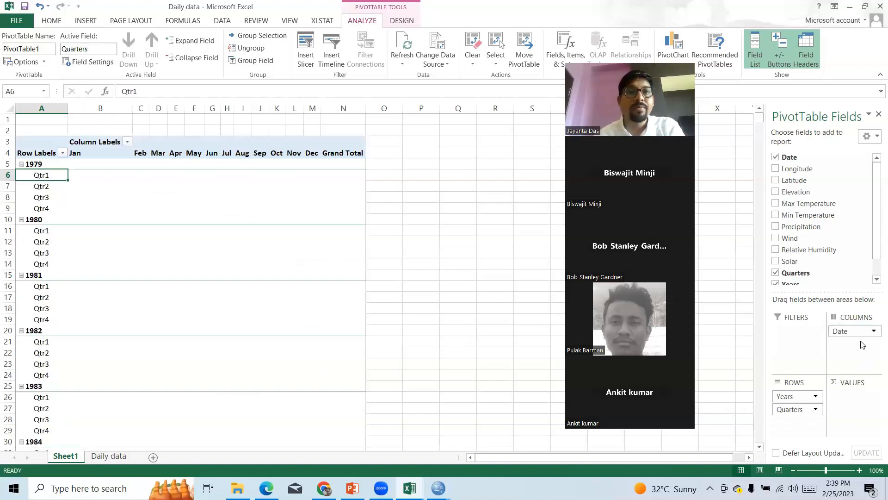
{"action": "left_click_drag", "start_coordinate": [792, 409], "coordinate": [737, 426]}
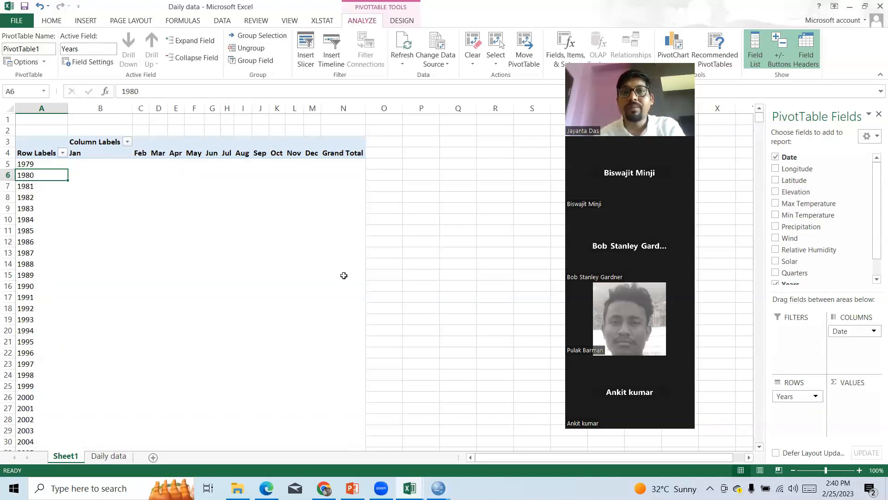
{"action": "left_click", "coordinate": [86, 168]}
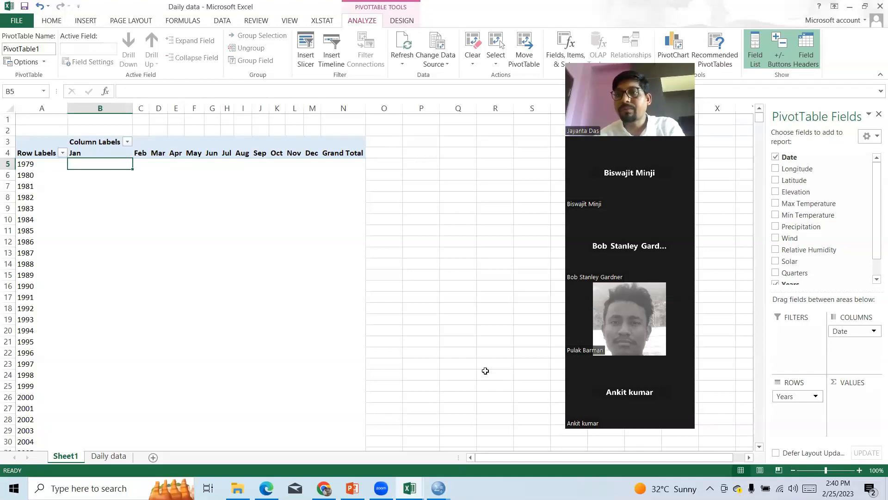
Add Max Temperature to the PivotTable values and summarize it by Average.
{"action": "left_click", "coordinate": [777, 204]}
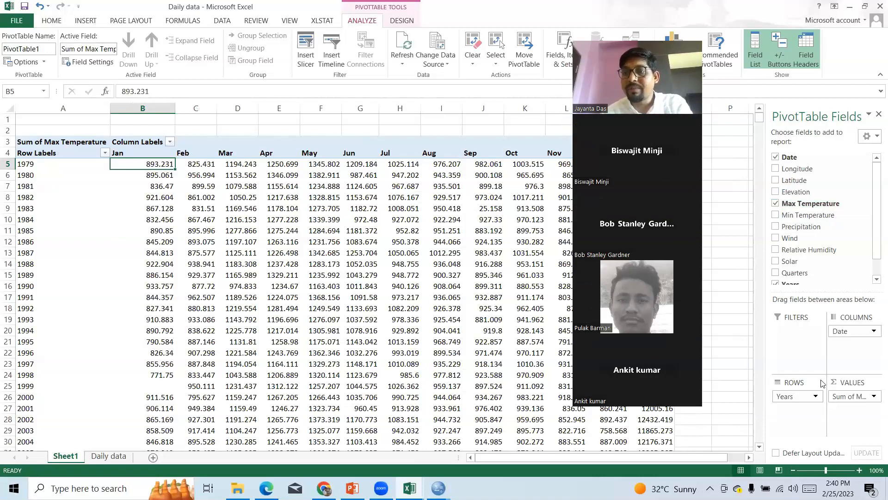
{"action": "left_click", "coordinate": [873, 397]}
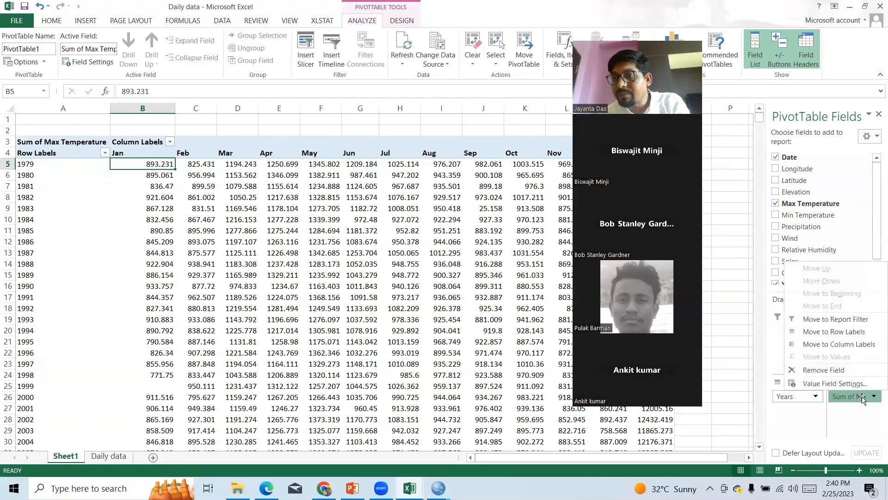
{"action": "left_click", "coordinate": [848, 387]}
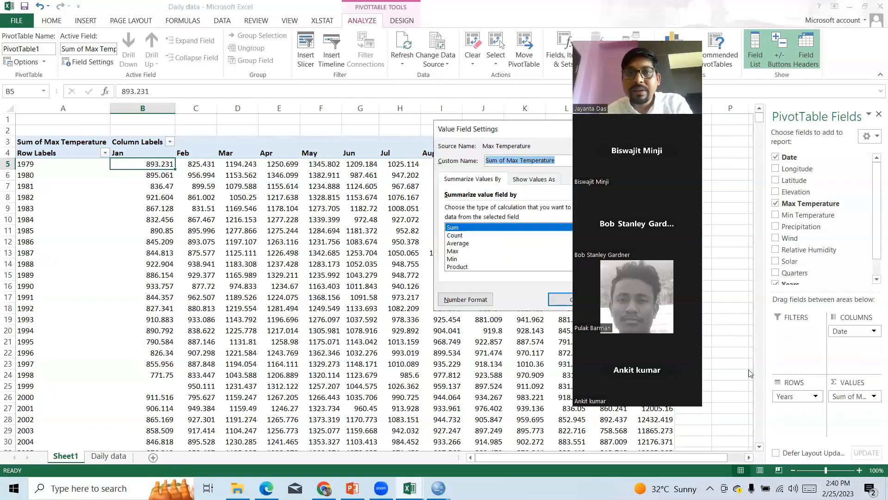
{"action": "left_click", "coordinate": [465, 245]}
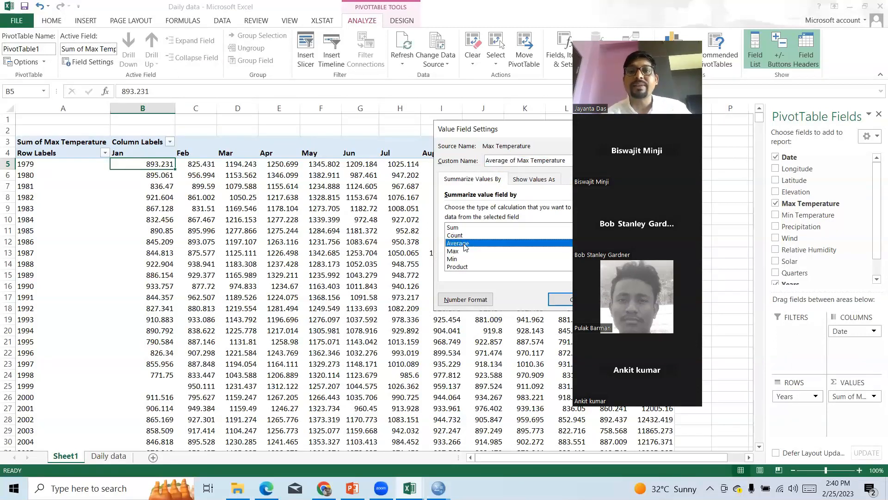
{"action": "left_click_drag", "start_coordinate": [530, 135], "coordinate": [348, 147]}
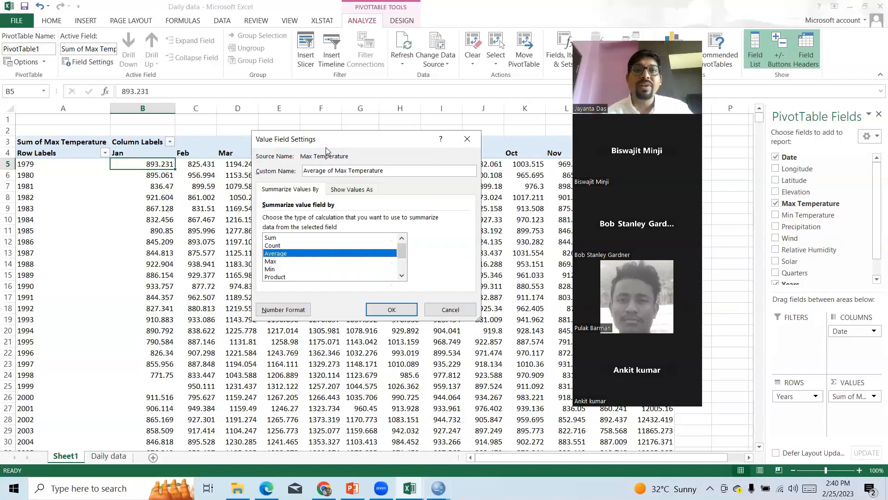
{"action": "left_click", "coordinate": [394, 311]}
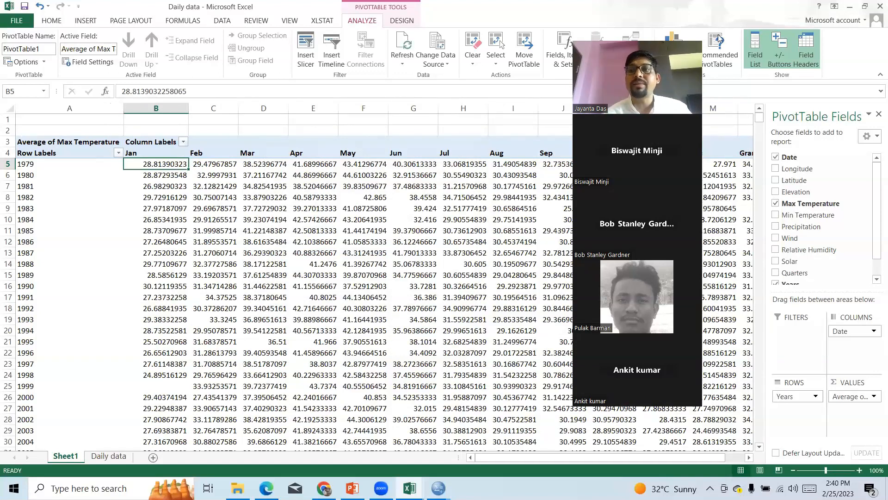
Look through the monthly average maximum temperatures down to the Grand Total row and return to the top of the sheet.
{"action": "left_click", "coordinate": [186, 369]}
{"action": "key", "text": "Down"}
{"action": "key", "text": "Down"}
{"action": "key", "text": "Down"}
{"action": "key", "text": "Down"}
{"action": "key", "text": "Down"}
{"action": "key", "text": "Down"}
{"action": "key", "text": "Down"}
{"action": "key", "text": "Down"}
{"action": "key", "text": "Down"}
{"action": "key", "text": "Down"}
{"action": "key", "text": "Down"}
{"action": "key", "text": "Down"}
{"action": "key", "text": "Down"}
{"action": "key", "text": "Down"}
{"action": "key", "text": "Down"}
{"action": "key", "text": "Down"}
{"action": "key", "text": "Down"}
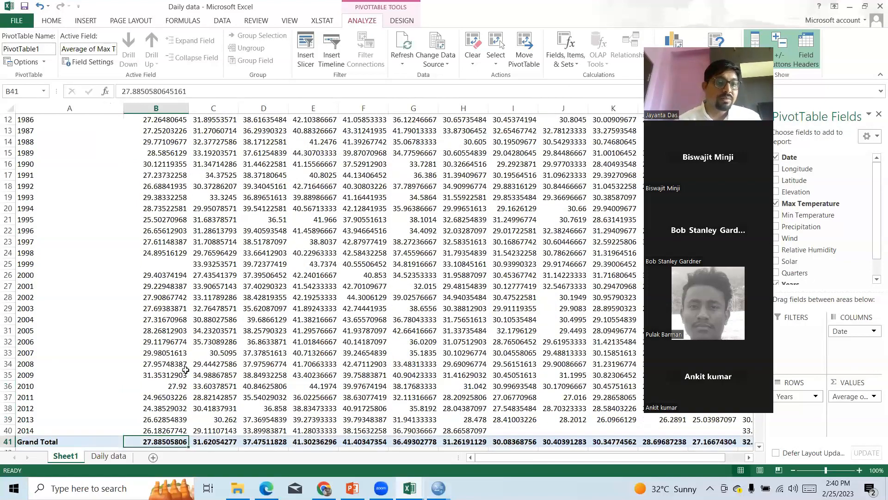
{"action": "key", "text": "Down"}
{"action": "key", "text": "Up"}
{"action": "key", "text": "Up"}
{"action": "key", "text": "Up"}
{"action": "key", "text": "Up"}
{"action": "key", "text": "Up"}
{"action": "key", "text": "Up"}
{"action": "key", "text": "Up"}
{"action": "key", "text": "Up"}
{"action": "key", "text": "Up"}
{"action": "key", "text": "Up"}
{"action": "key", "text": "Up"}
{"action": "key", "text": "Up"}
{"action": "key", "text": "Up"}
{"action": "key", "text": "Up"}
{"action": "key", "text": "Up"}
{"action": "key", "text": "Up"}
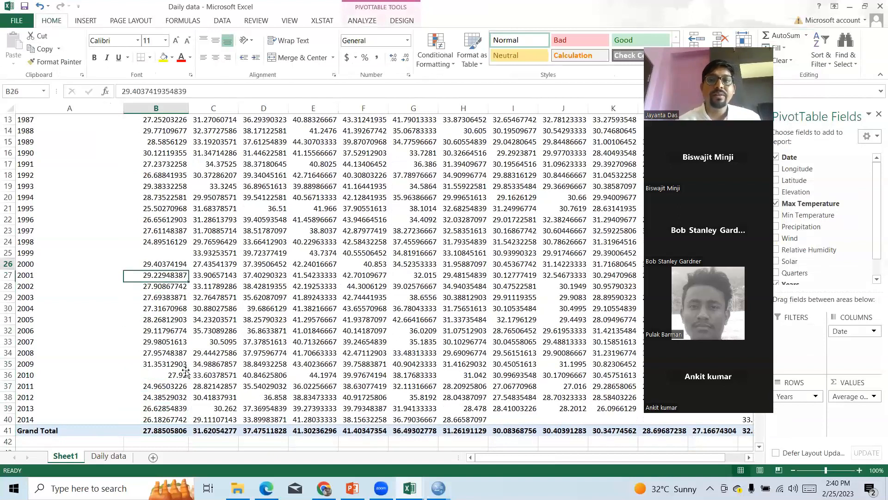
{"action": "key", "text": "Up"}
{"action": "key", "text": "Up"}
{"action": "key", "text": "Up"}
{"action": "key", "text": "Up"}
{"action": "key", "text": "Up"}
{"action": "key", "text": "Up"}
{"action": "key", "text": "Up"}
{"action": "key", "text": "Up"}
{"action": "key", "text": "Up"}
{"action": "key", "text": "Up"}
{"action": "key", "text": "Up"}
{"action": "key", "text": "Up"}
{"action": "key", "text": "Up"}
{"action": "key", "text": "Up"}
{"action": "key", "text": "Up"}
{"action": "key", "text": "Up"}
{"action": "key", "text": "Up"}
{"action": "key", "text": "Up"}
{"action": "key", "text": "Up"}
{"action": "key", "text": "Up"}
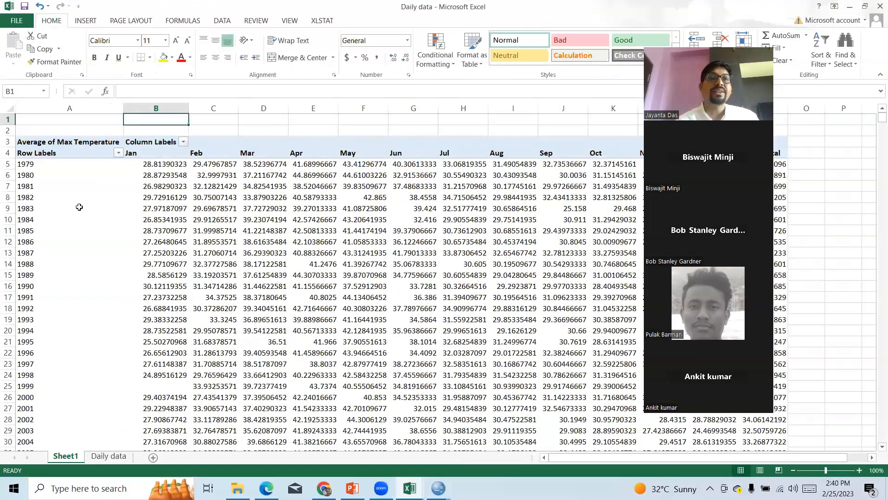
Copy the PivotTable from the Row Labels header through the Grand Total row and paste it as values at B2 of a new worksheet.
{"action": "left_click_drag", "start_coordinate": [32, 149], "coordinate": [763, 436]}
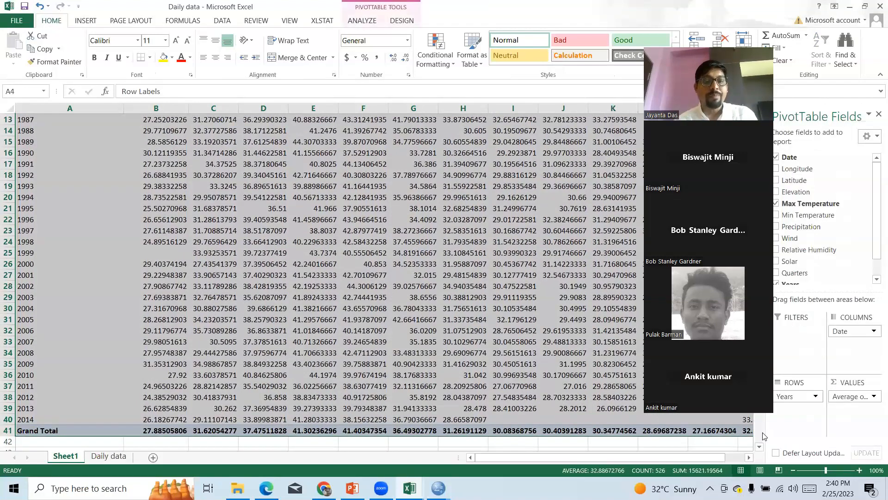
{"action": "scroll", "coordinate": [763, 436], "scroll_direction": "down", "scroll_amount": 10}
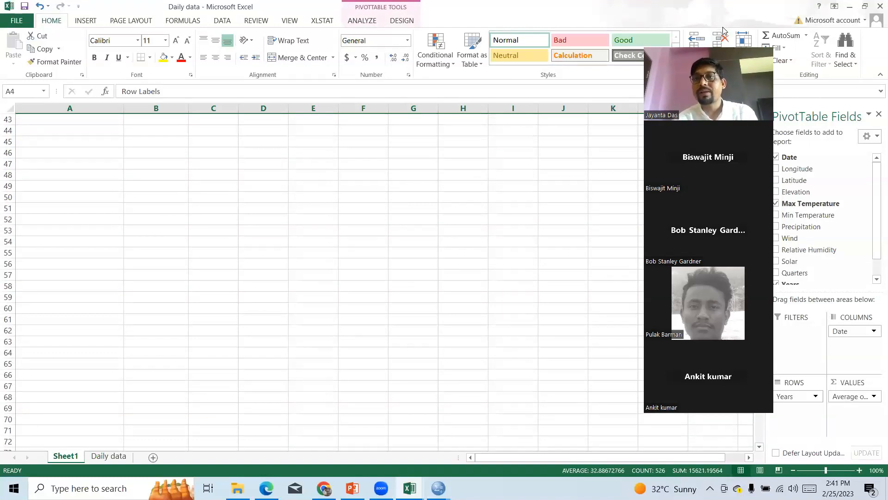
{"action": "scroll", "coordinate": [752, 123], "scroll_direction": "up", "scroll_amount": 14}
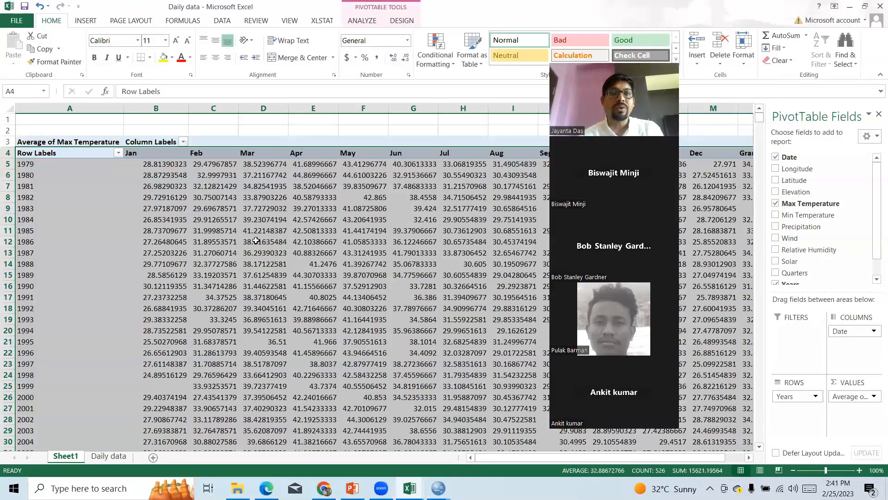
{"action": "key", "text": "ctrl+c"}
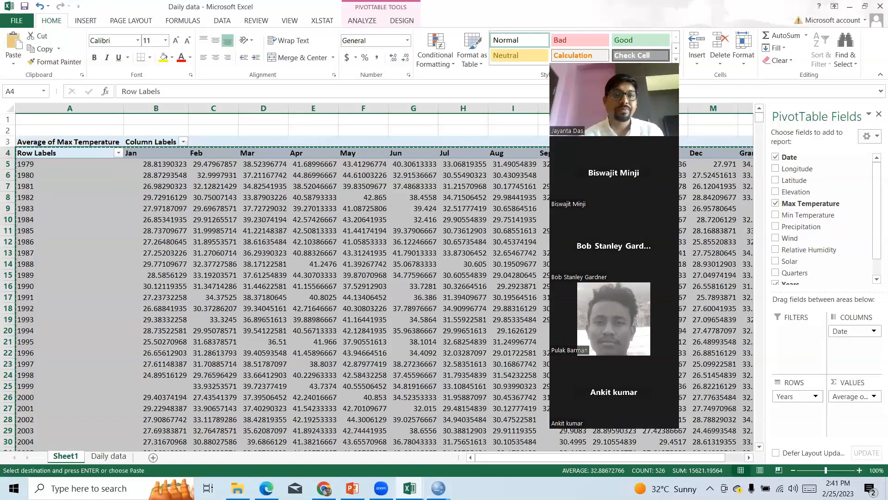
{"action": "left_click", "coordinate": [153, 457]}
{"action": "left_click", "coordinate": [70, 130]}
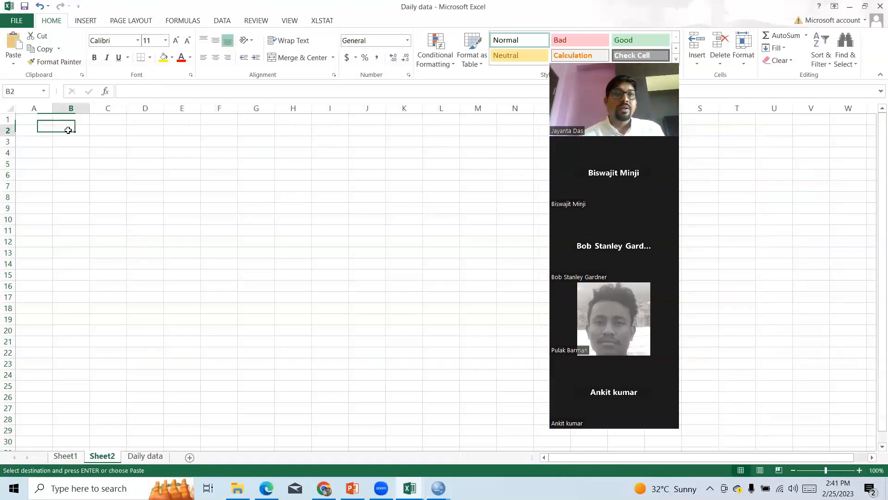
{"action": "right_click", "coordinate": [70, 133]}
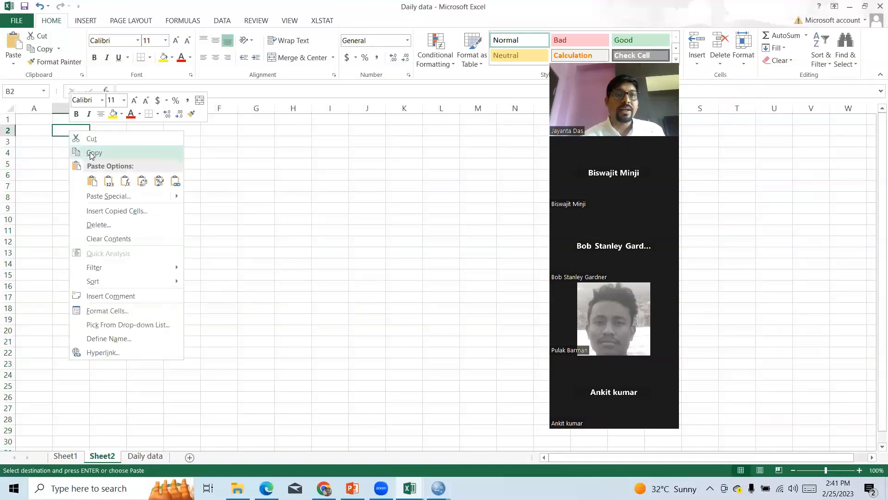
{"action": "left_click", "coordinate": [108, 183]}
{"action": "left_click", "coordinate": [73, 130]}
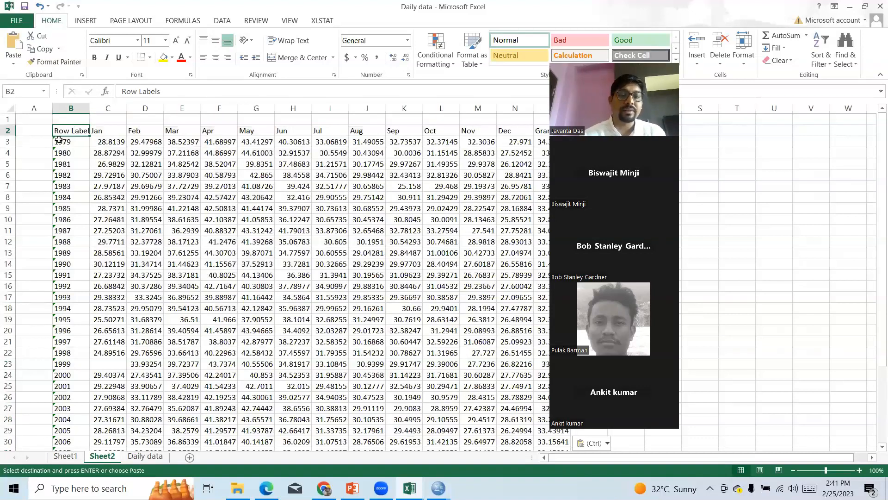
Rename the Row Labels header in B2 as Year and label the table Tmax in B1.
{"action": "type", "text": "Year"}
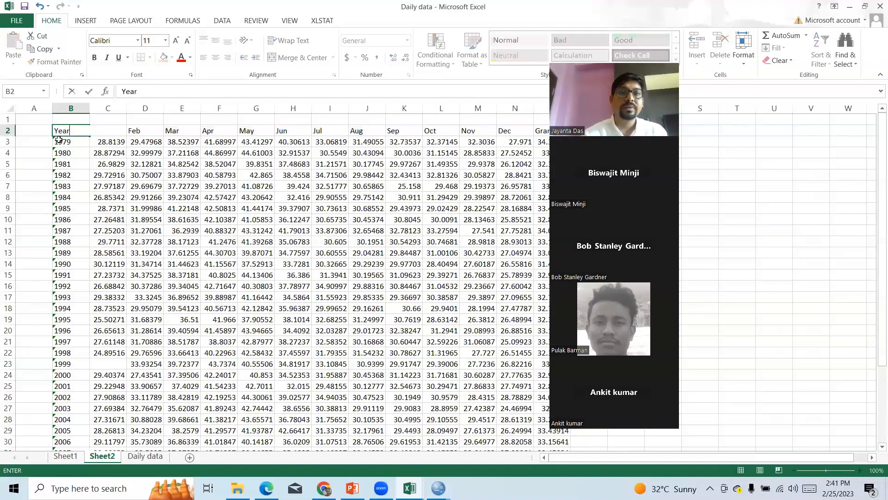
{"action": "left_click", "coordinate": [182, 174]}
{"action": "left_click", "coordinate": [80, 118]}
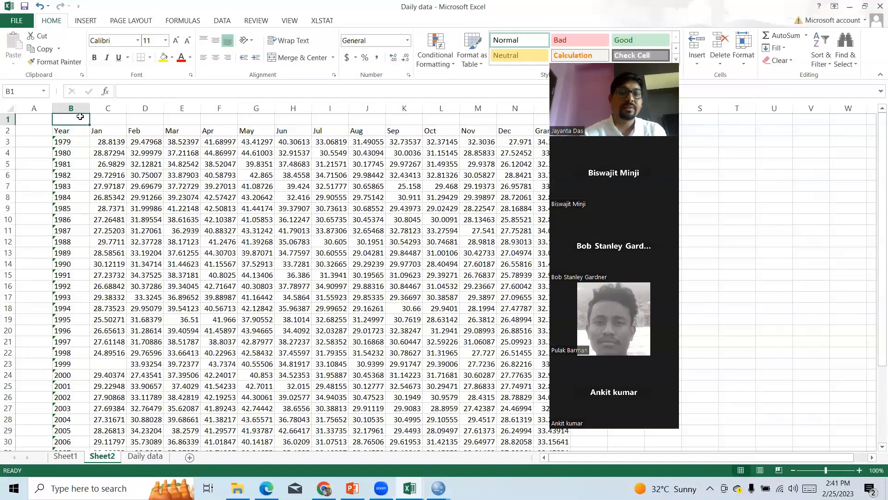
{"action": "type", "text": "Tmax"}
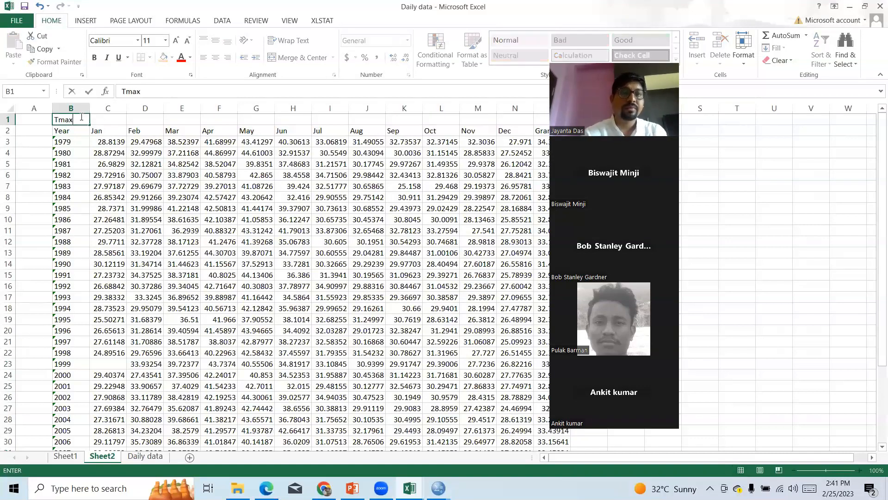
{"action": "left_click", "coordinate": [156, 198]}
Replace Max Temperature with Min Temperature in the values of the Sheet1 PivotTable and summarize it by Average.
{"action": "left_click", "coordinate": [144, 456]}
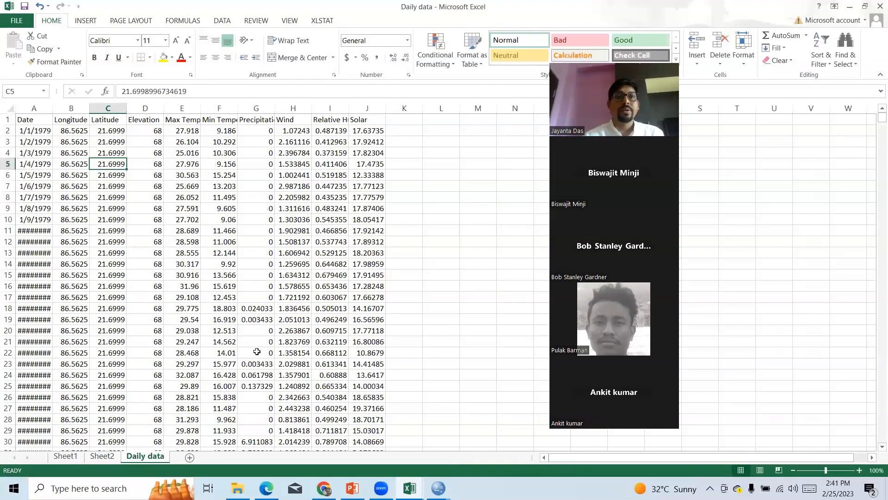
{"action": "left_click", "coordinate": [65, 456]}
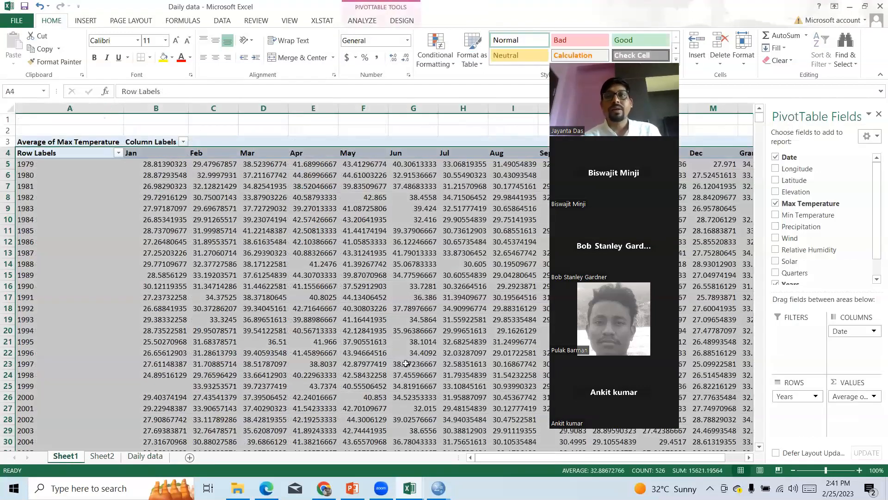
{"action": "left_click", "coordinate": [774, 203]}
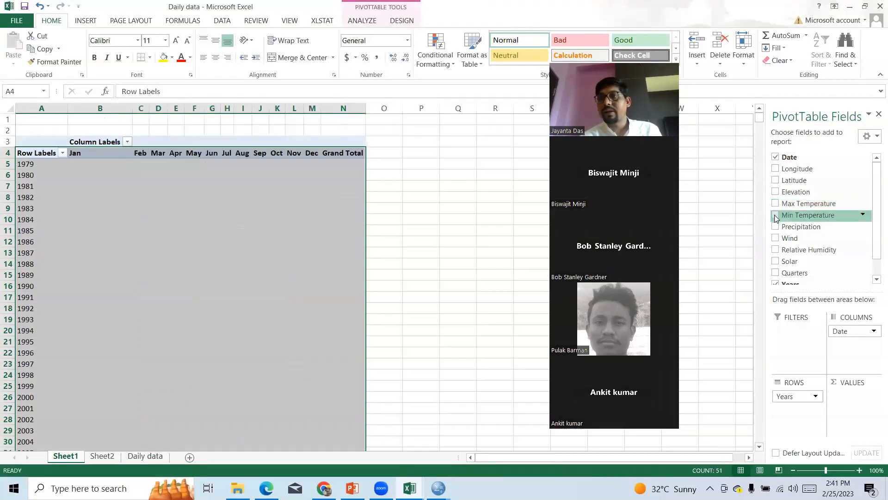
{"action": "left_click", "coordinate": [775, 215]}
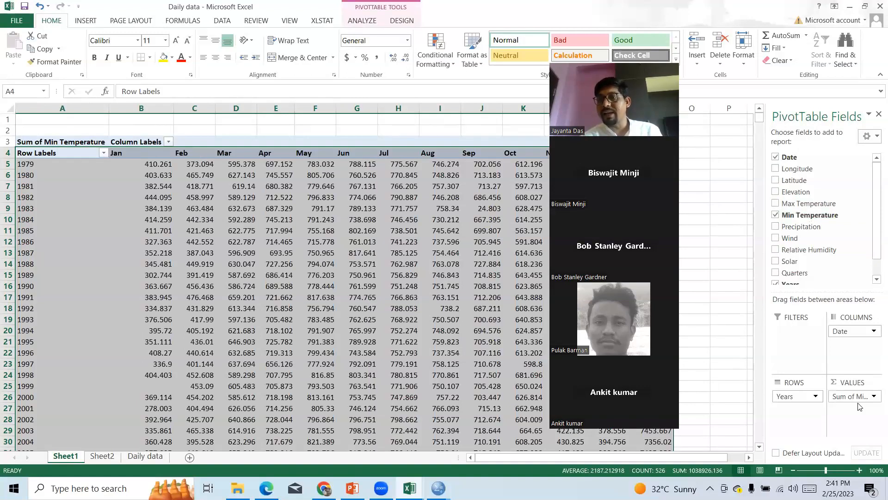
{"action": "left_click", "coordinate": [874, 396]}
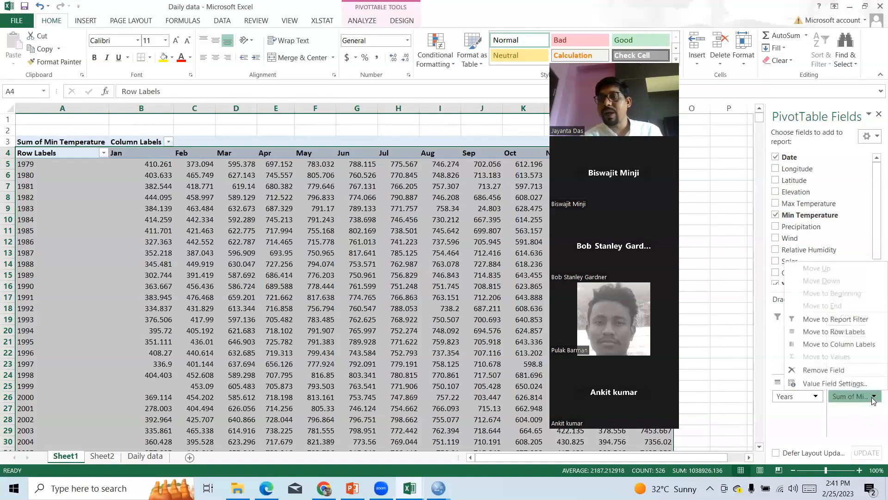
{"action": "left_click", "coordinate": [835, 384]}
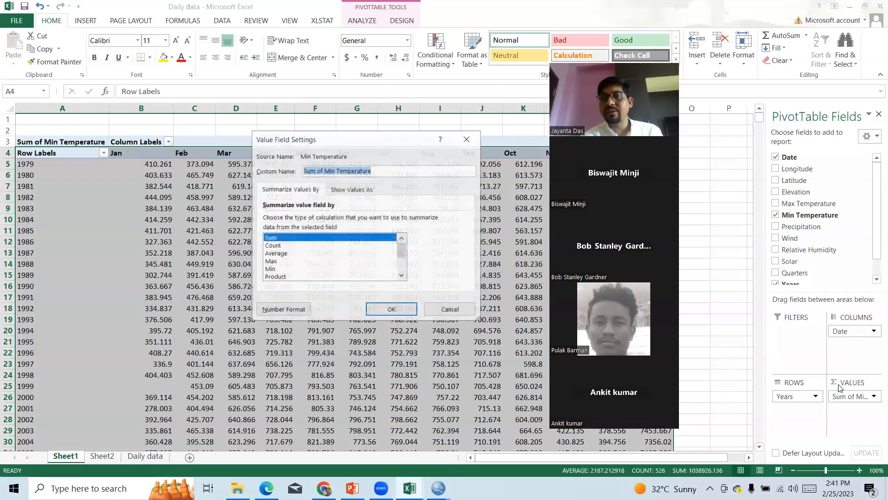
{"action": "left_click", "coordinate": [275, 253]}
{"action": "left_click", "coordinate": [392, 309]}
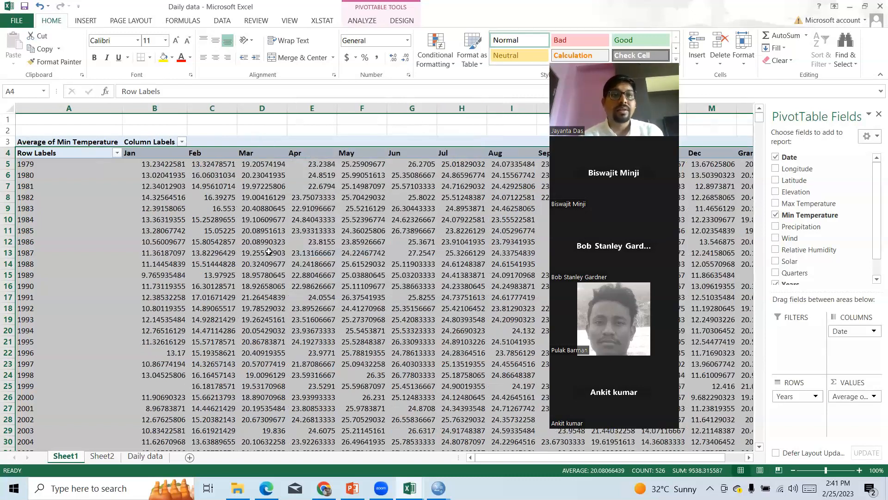
Copy the selected minimum temperature PivotTable range and paste it as values at B2 of a new worksheet.
{"action": "key", "text": "ctrl+c"}
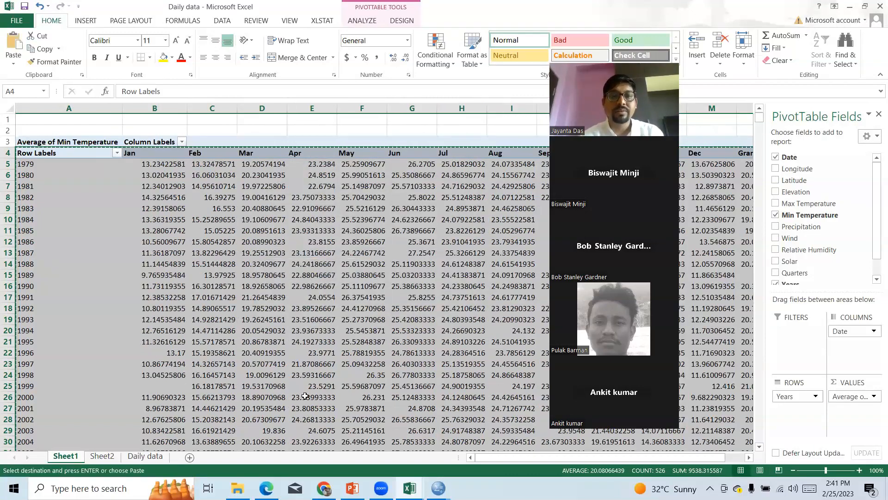
{"action": "left_click", "coordinate": [189, 457]}
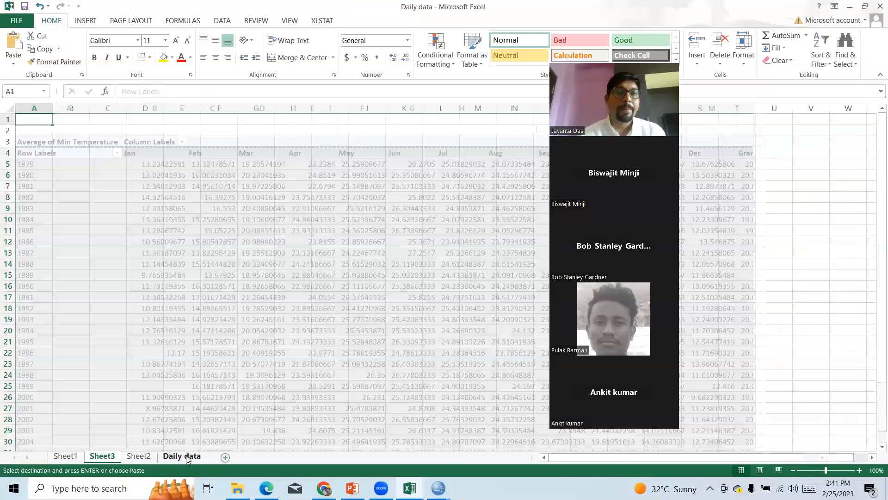
{"action": "left_click", "coordinate": [65, 132]}
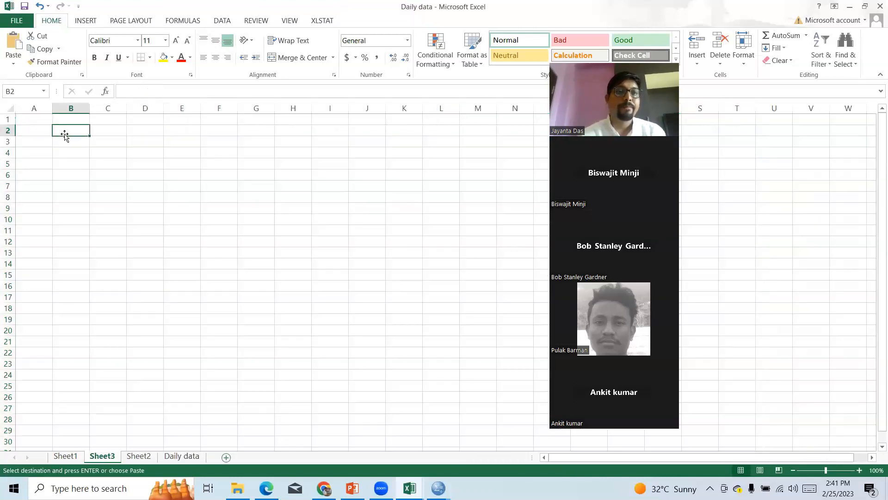
{"action": "right_click", "coordinate": [66, 130]}
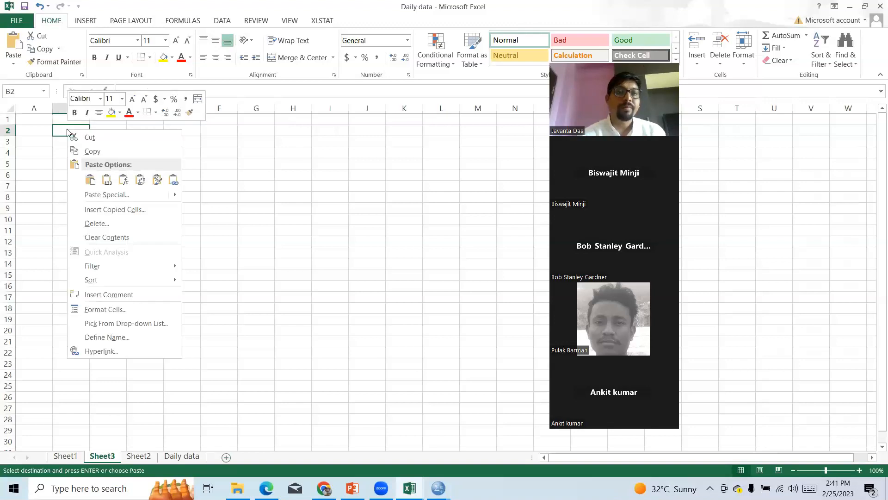
{"action": "left_click", "coordinate": [107, 182]}
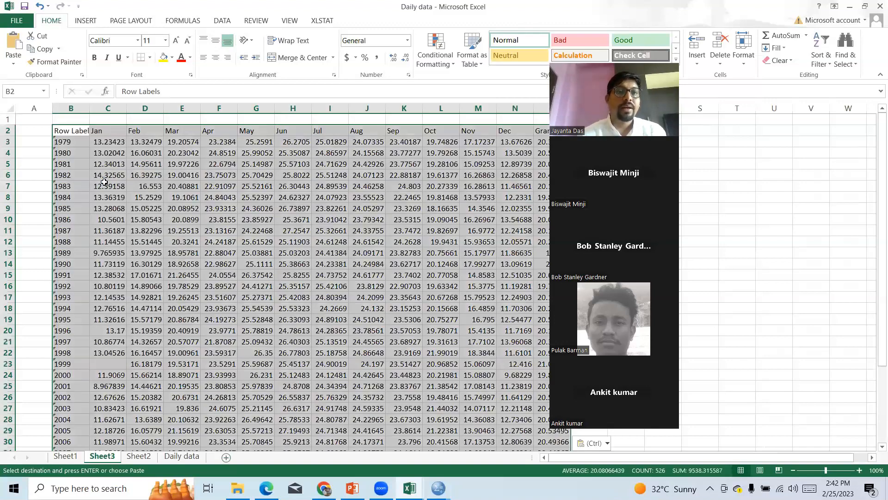
Change the Row Labels header in B2 to Year and enter Tmin as the table label in B1.
{"action": "left_click", "coordinate": [74, 134]}
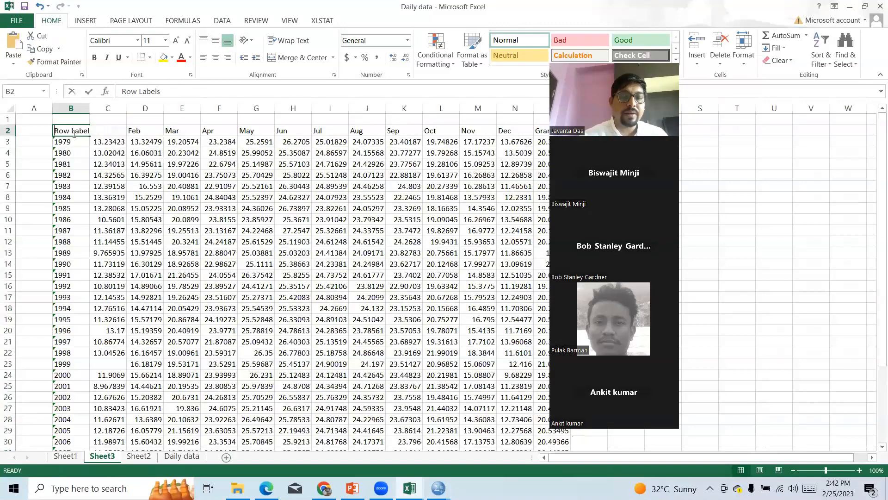
{"action": "type", "text": "Year"}
{"action": "left_click", "coordinate": [186, 209]}
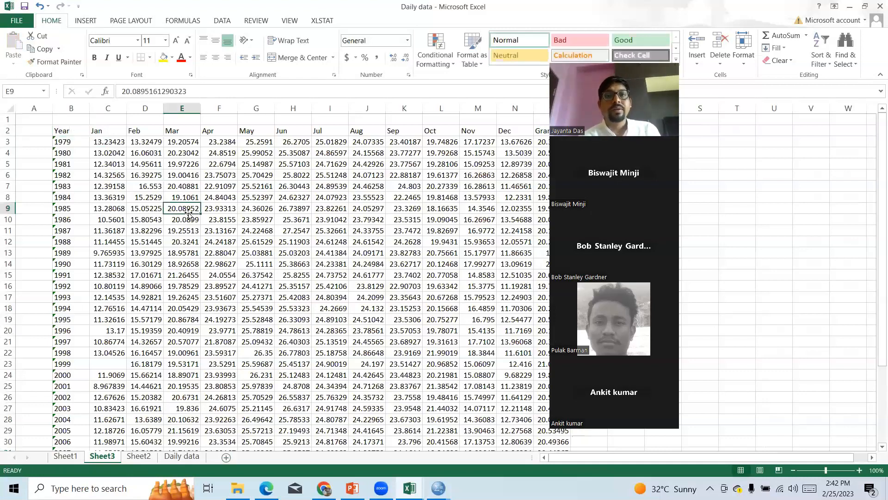
{"action": "left_click", "coordinate": [68, 122]}
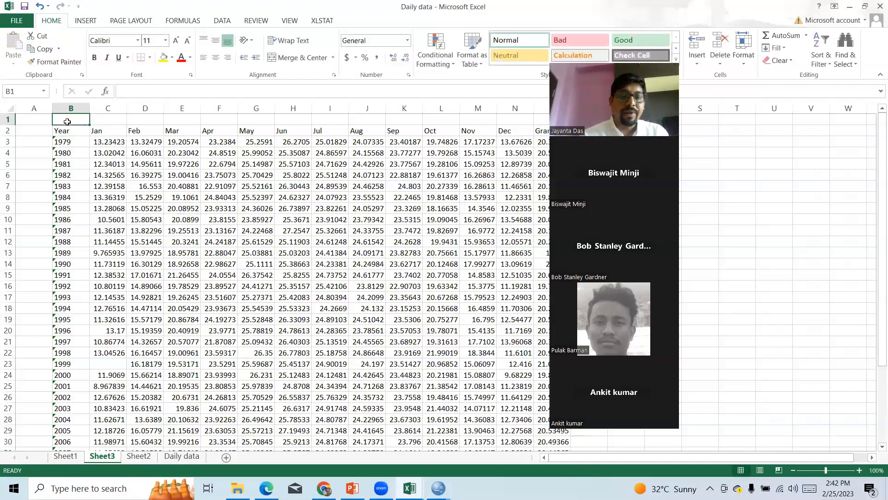
{"action": "type", "text": "Tmin"}
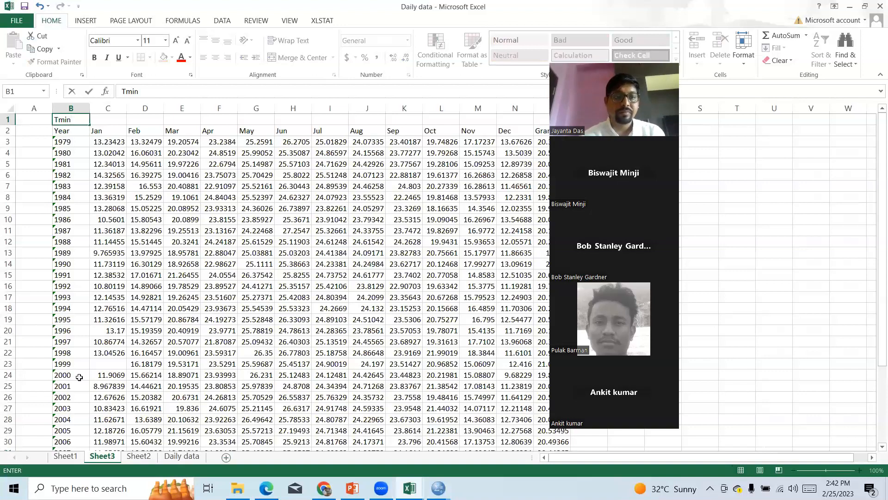
Replace Min Temperature with Precipitation in the values of the Sheet1 PivotTable, summarized by Sum.
{"action": "left_click", "coordinate": [78, 458]}
{"action": "left_click", "coordinate": [78, 458]}
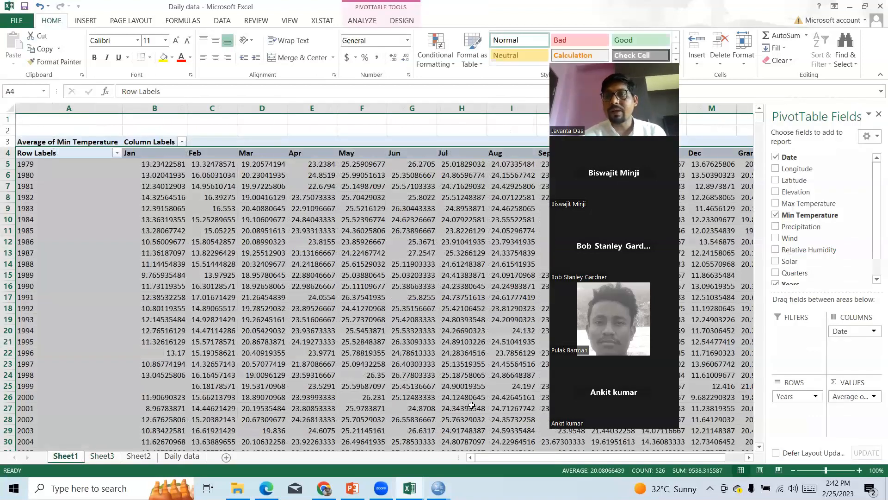
{"action": "left_click", "coordinate": [775, 216]}
{"action": "left_click", "coordinate": [775, 226]}
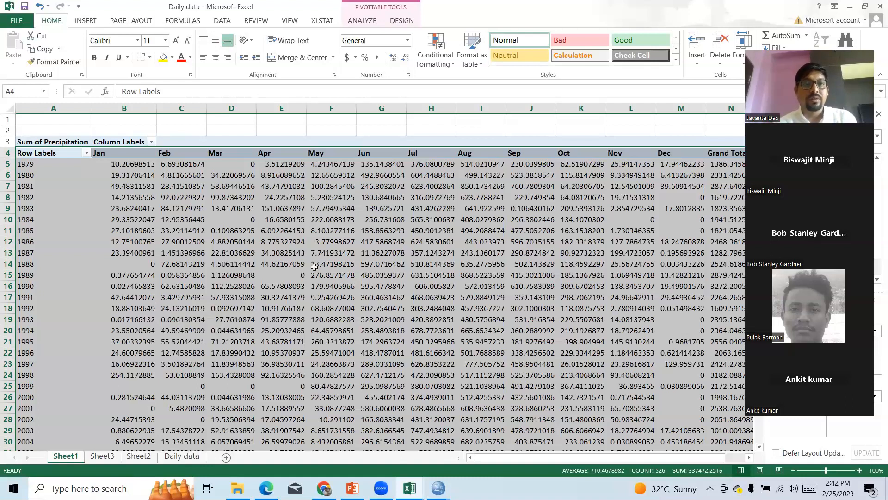
Copy the selected precipitation PivotTable range and paste it as values at B2 of a new worksheet.
{"action": "key", "text": "ctrl+c"}
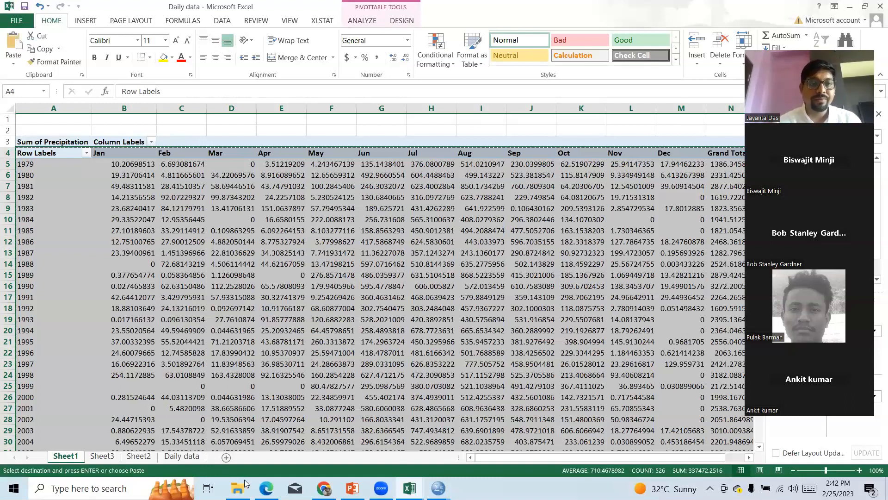
{"action": "left_click", "coordinate": [226, 457]}
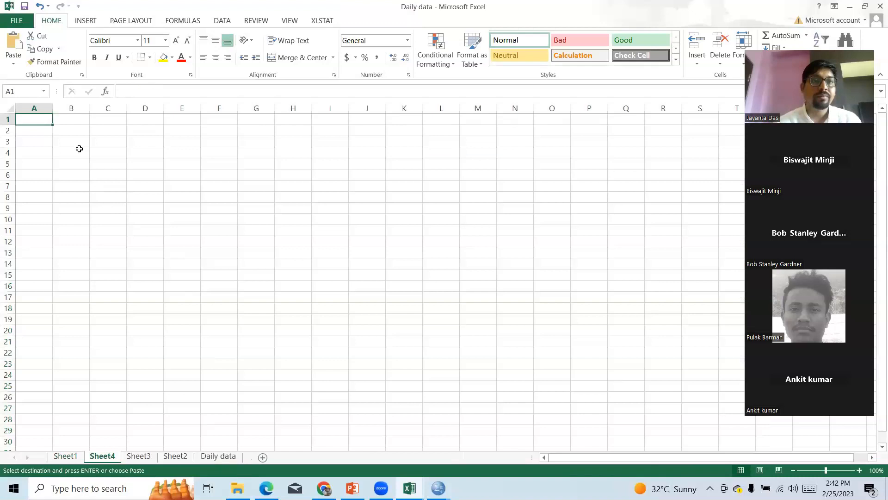
{"action": "left_click", "coordinate": [57, 132]}
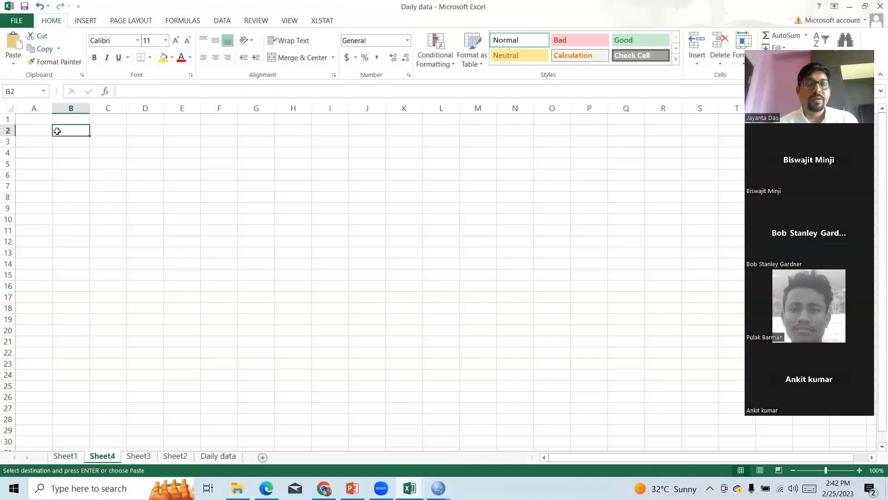
{"action": "right_click", "coordinate": [57, 131]}
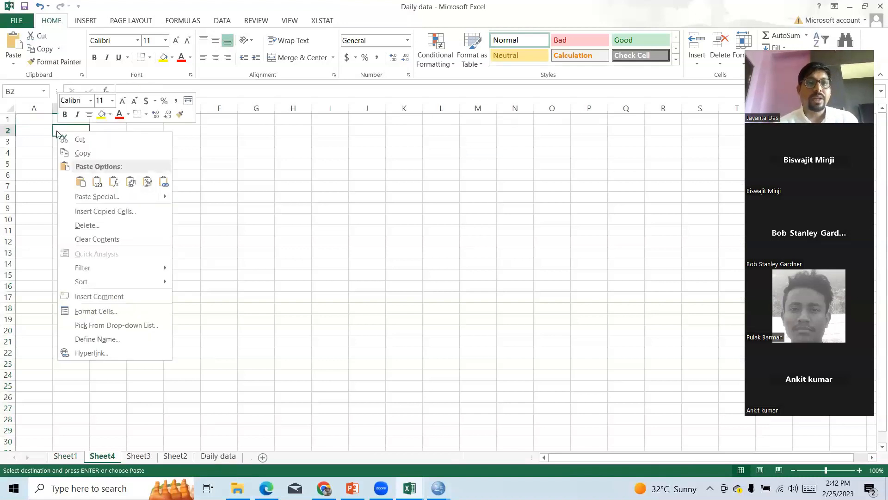
{"action": "left_click", "coordinate": [96, 183]}
Set the B2 header of the precipitation table to Year and enter Precipitation as its label in B1.
{"action": "left_click", "coordinate": [70, 129]}
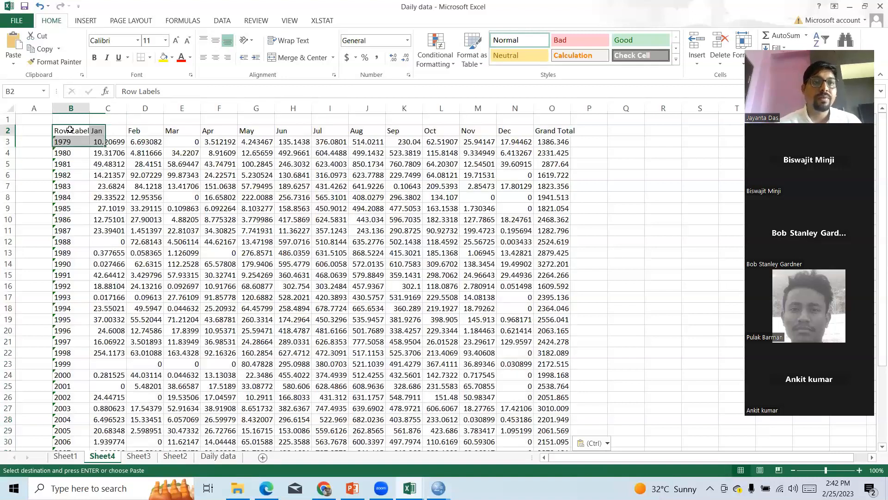
{"action": "type", "text": "Year"}
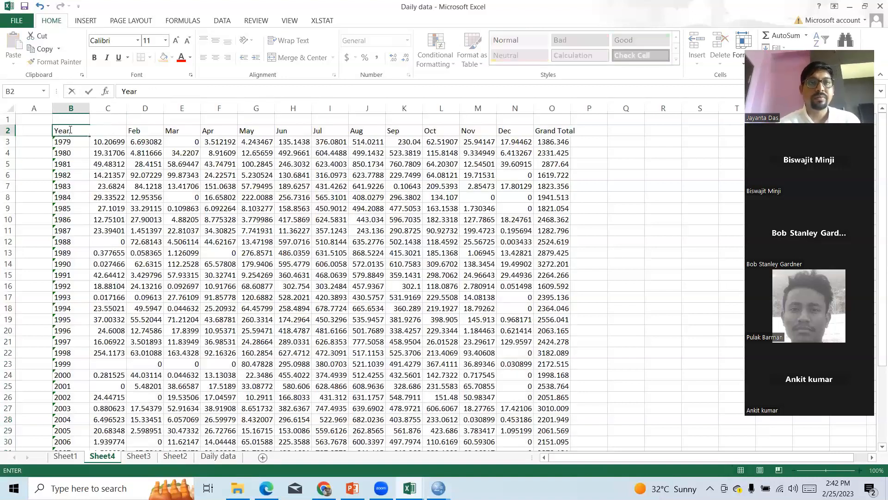
{"action": "left_click", "coordinate": [154, 198]}
{"action": "left_click", "coordinate": [75, 119]}
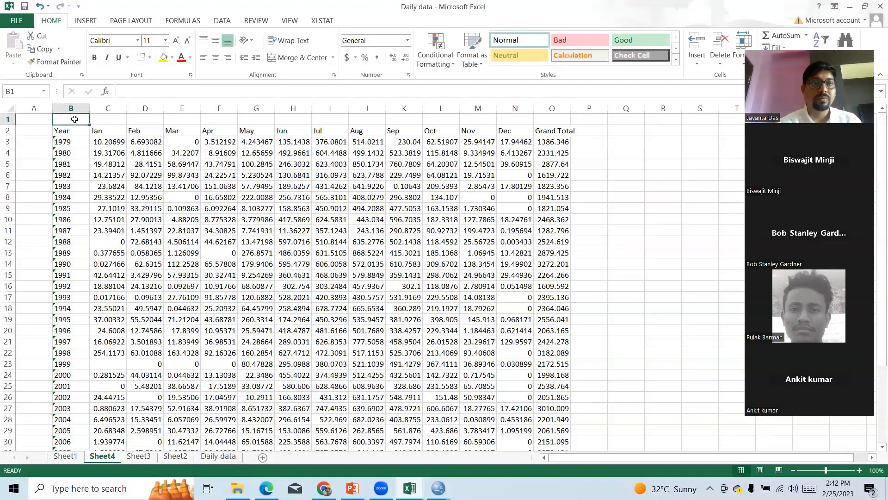
{"action": "type", "text": "Pre"}
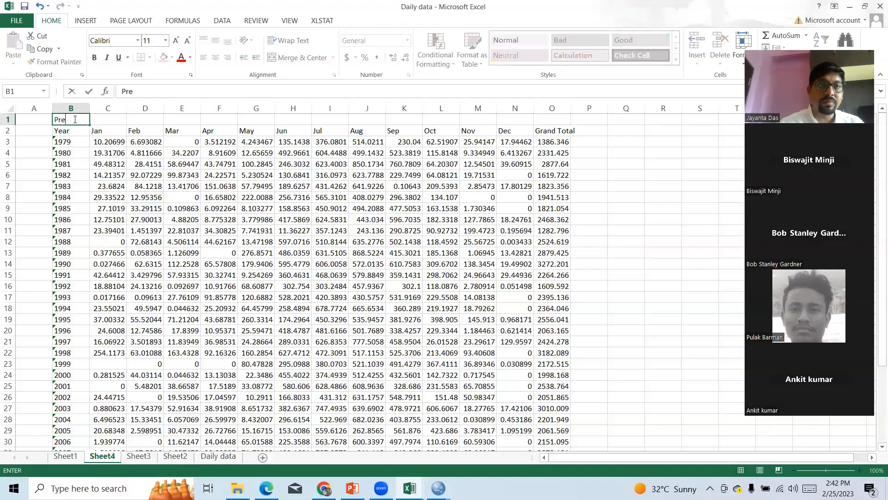
{"action": "type", "text": "cipitation"}
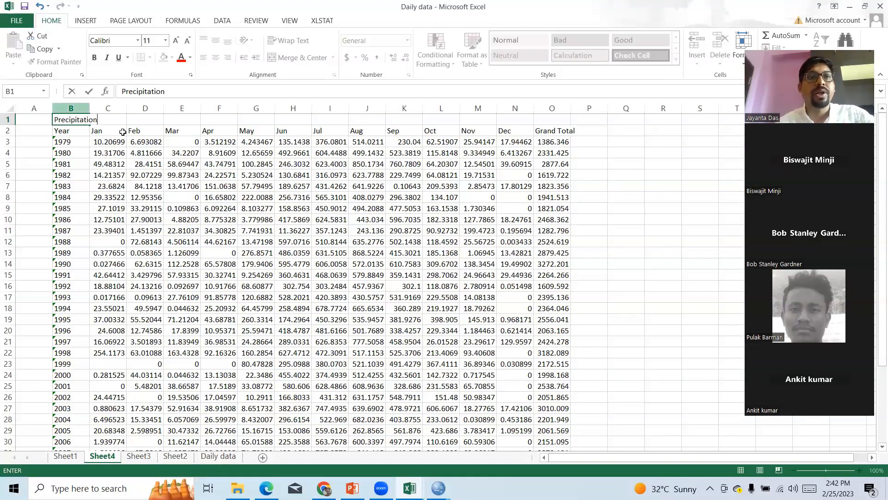
{"action": "left_click", "coordinate": [24, 7]}
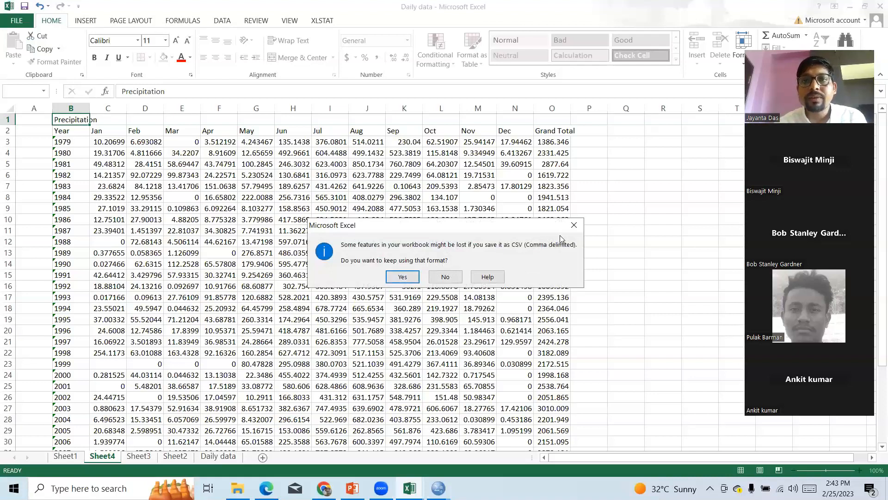
{"action": "left_click", "coordinate": [573, 225]}
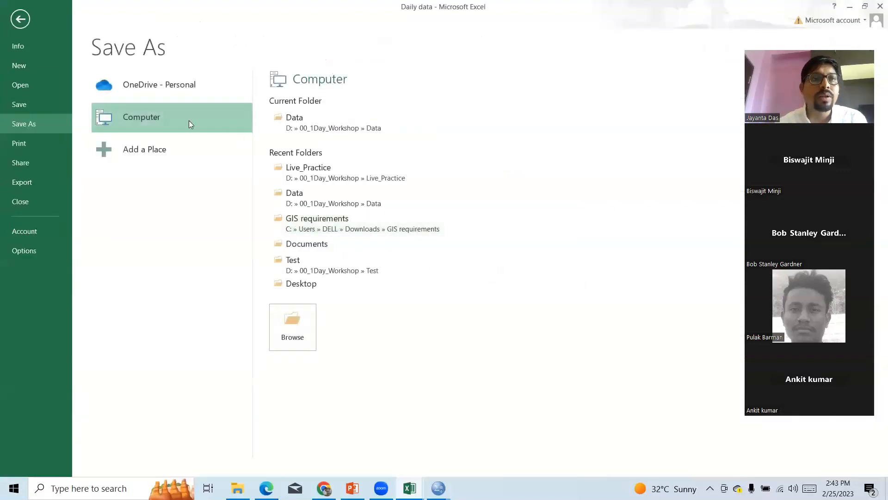
{"action": "left_click", "coordinate": [27, 26]}
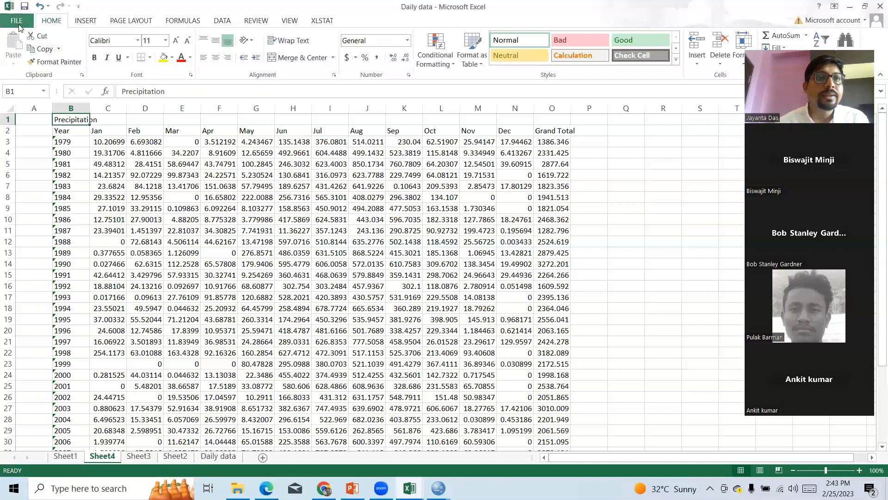
Set up saving a copy of the workbook in the current Data folder as an Excel 97-2003 Workbook.
{"action": "left_click", "coordinate": [14, 21]}
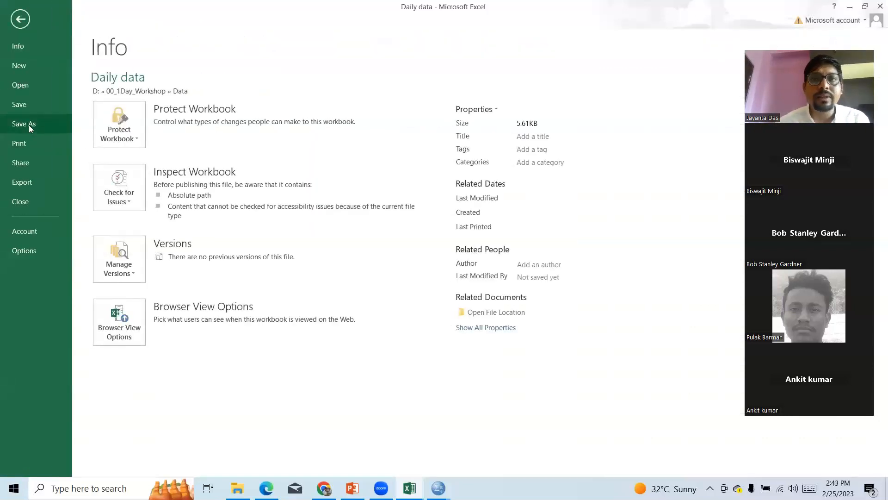
{"action": "left_click", "coordinate": [28, 127]}
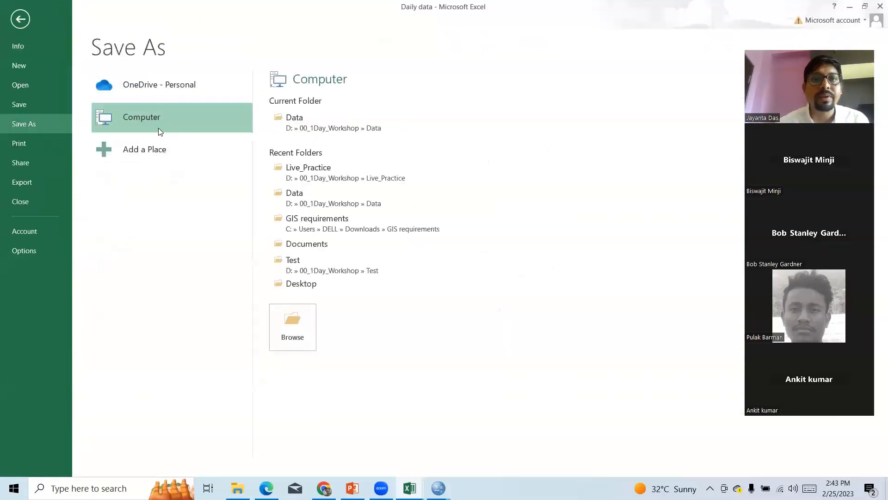
{"action": "left_click", "coordinate": [312, 127]}
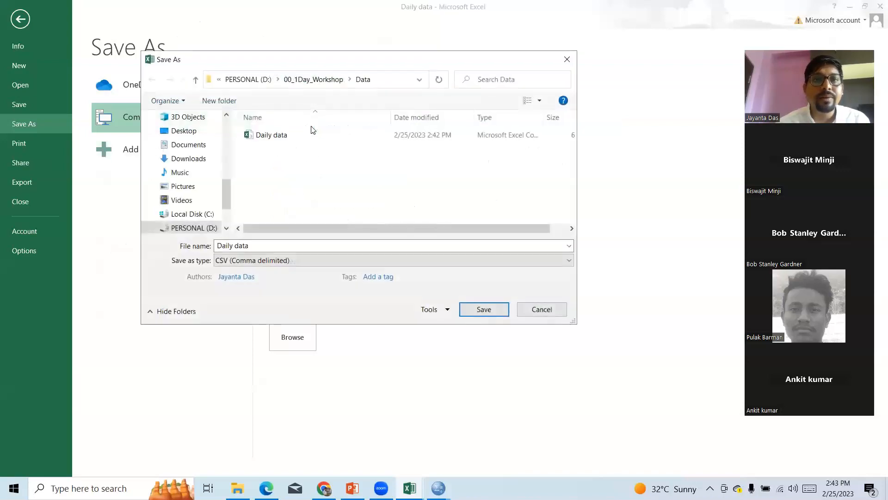
{"action": "left_click", "coordinate": [270, 262]}
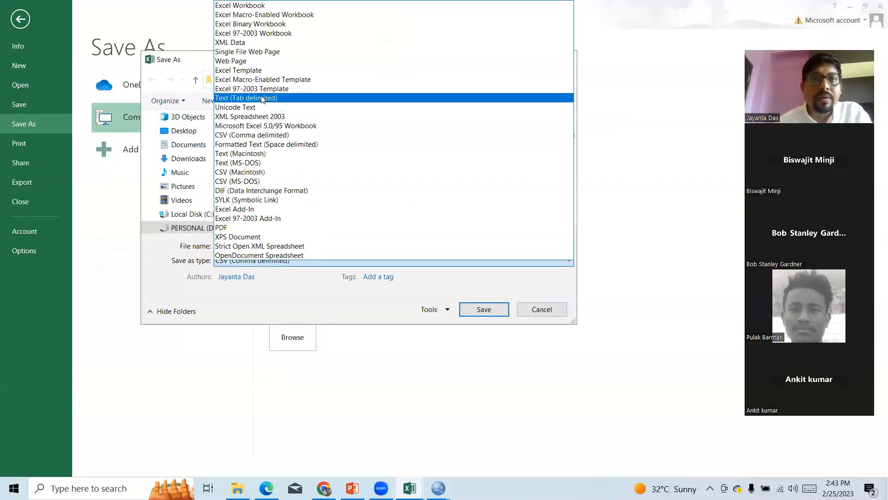
{"action": "left_click", "coordinate": [273, 33]}
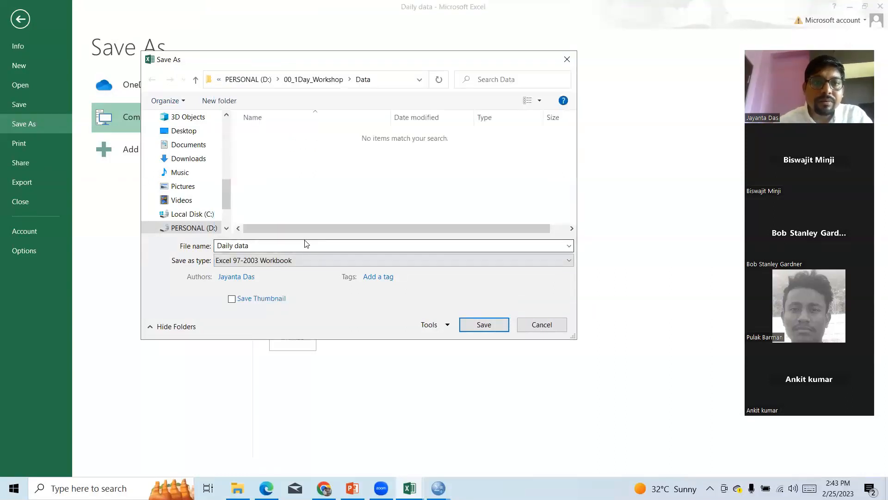
Name the file Daily_to_Monthly and save it in the Data folder.
{"action": "left_click", "coordinate": [266, 248]}
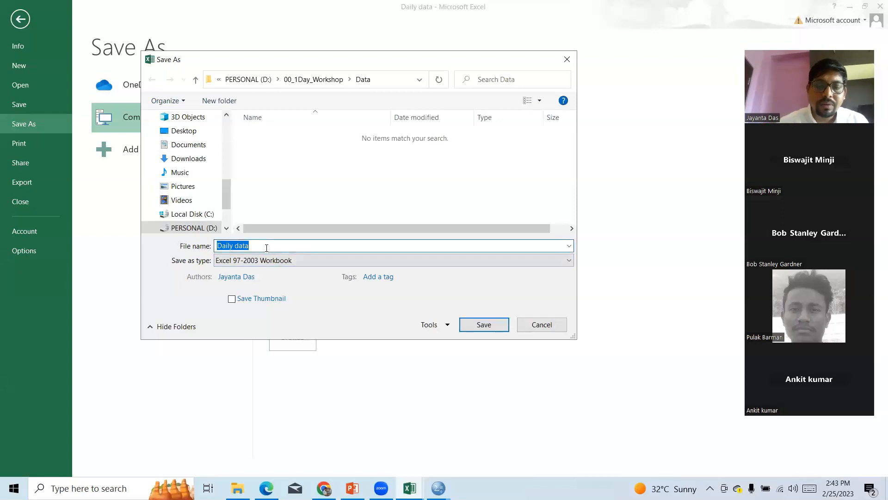
{"action": "type", "text": "Monthly"}
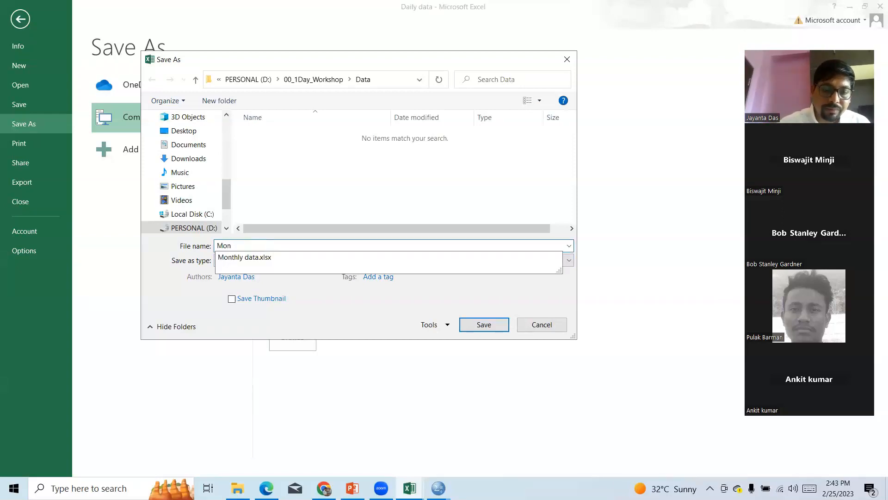
{"action": "left_click", "coordinate": [219, 246]}
{"action": "type", "text": "Daily"}
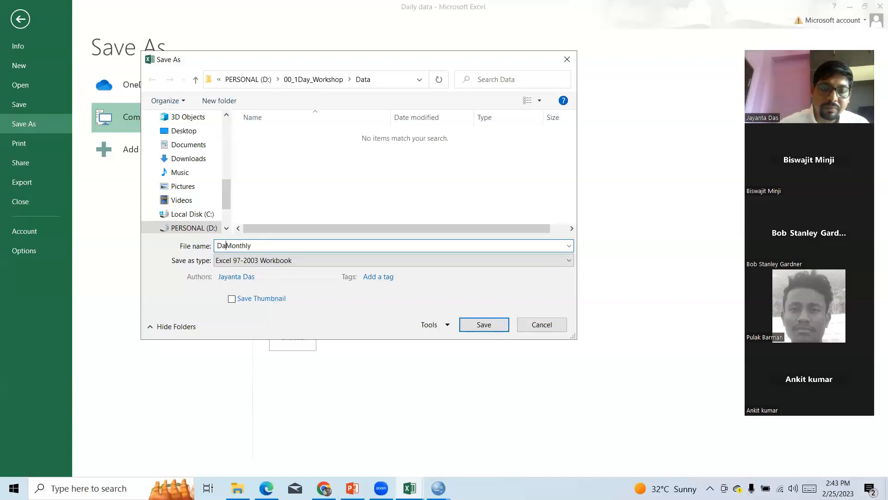
{"action": "type", "text": "_to_"}
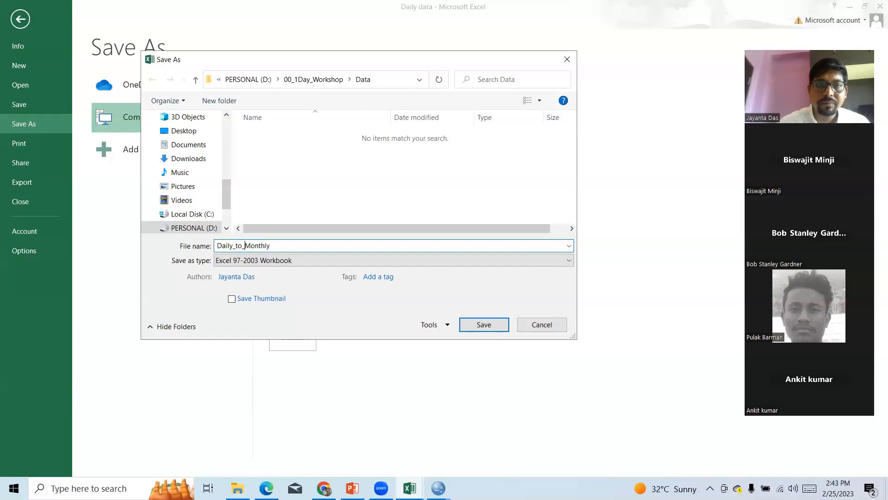
{"action": "left_click", "coordinate": [474, 324]}
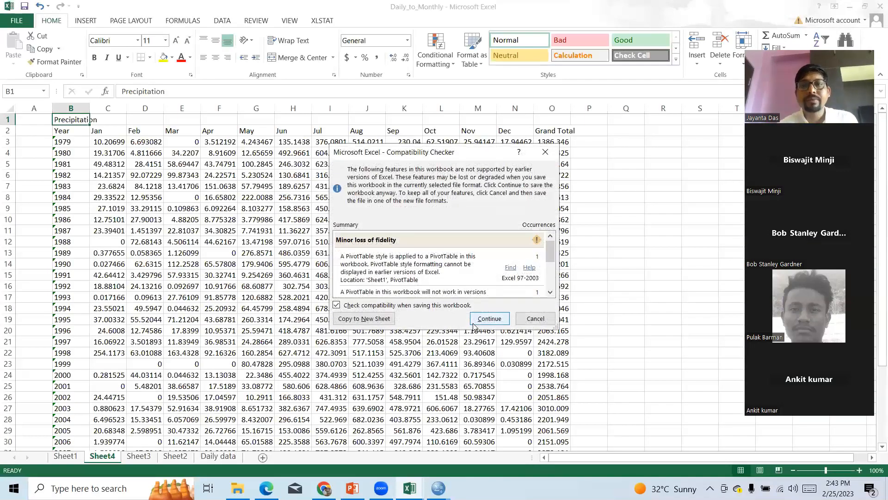
Finish saving the Daily_to_Monthly workbook despite the compatibility issues and switch to PowerPoint to show the Spearman Rho Test slide.
{"action": "left_click", "coordinate": [492, 323]}
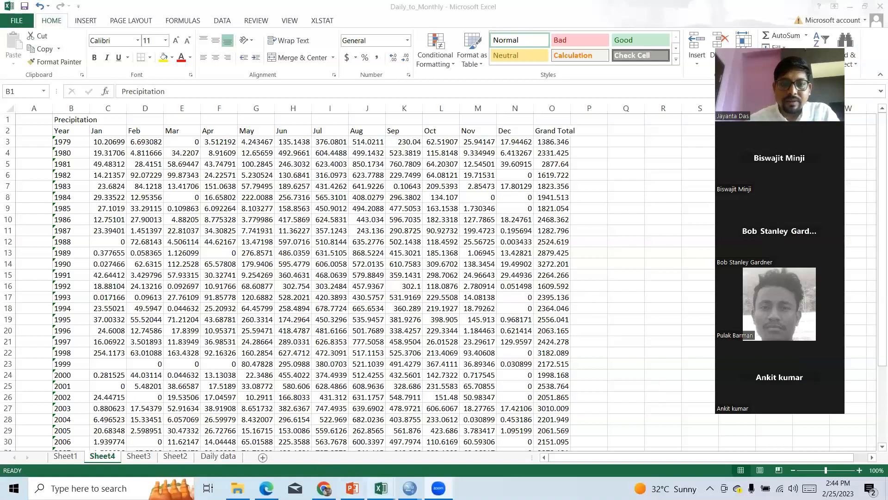
{"action": "left_click", "coordinate": [352, 488]}
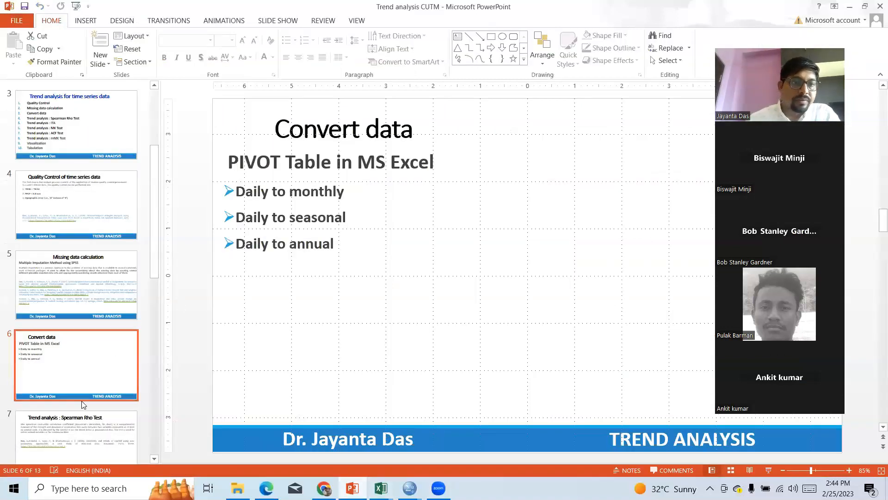
{"action": "left_click", "coordinate": [77, 430]}
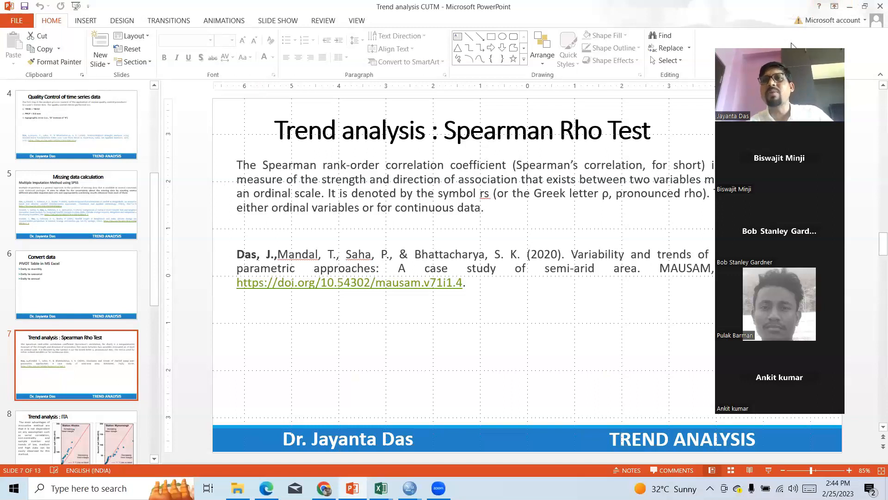
{"action": "left_click_drag", "start_coordinate": [791, 43], "coordinate": [611, 167]}
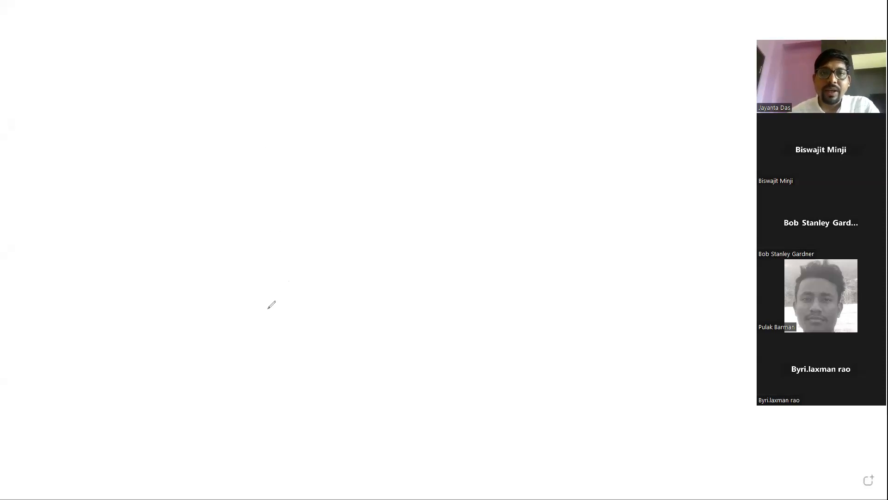
Draw a vertical and a horizontal graph axis on the Zoom whiteboard and label them 'Y' and 'X' by hand.
{"action": "mouse_move", "coordinate": [269, 146]}
{"action": "left_mouse_down"}
{"action": "mouse_move", "coordinate": [269, 311]}
{"action": "mouse_move", "coordinate": [562, 322]}
{"action": "left_mouse_up"}
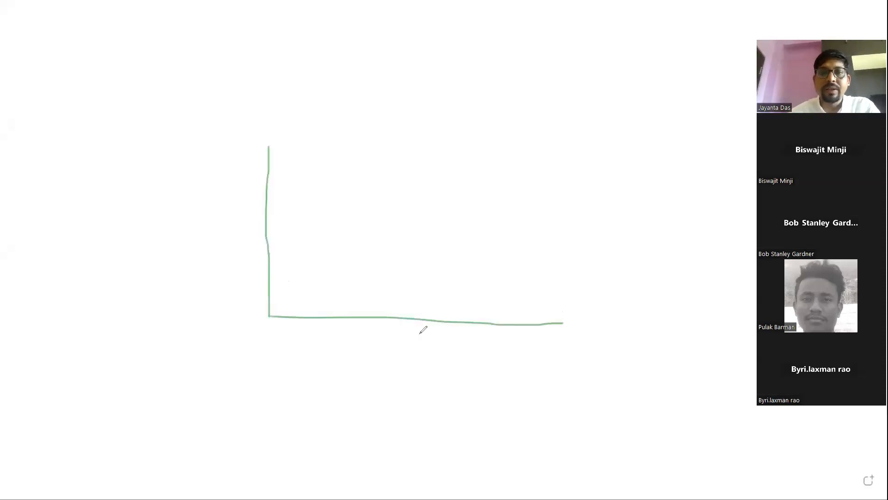
{"action": "mouse_move", "coordinate": [208, 198]}
{"action": "left_mouse_down"}
{"action": "mouse_move", "coordinate": [222, 201]}
{"action": "mouse_move", "coordinate": [214, 242]}
{"action": "left_mouse_up"}
{"action": "mouse_move", "coordinate": [387, 335]}
{"action": "left_mouse_down"}
{"action": "mouse_move", "coordinate": [411, 356]}
{"action": "mouse_move", "coordinate": [385, 359]}
{"action": "left_mouse_up"}
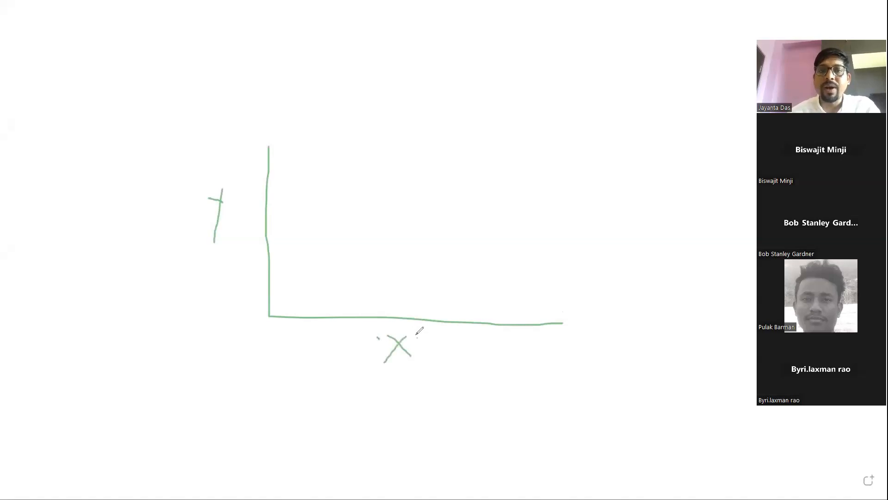
{"action": "left_click_drag", "start_coordinate": [194, 184], "coordinate": [226, 190]}
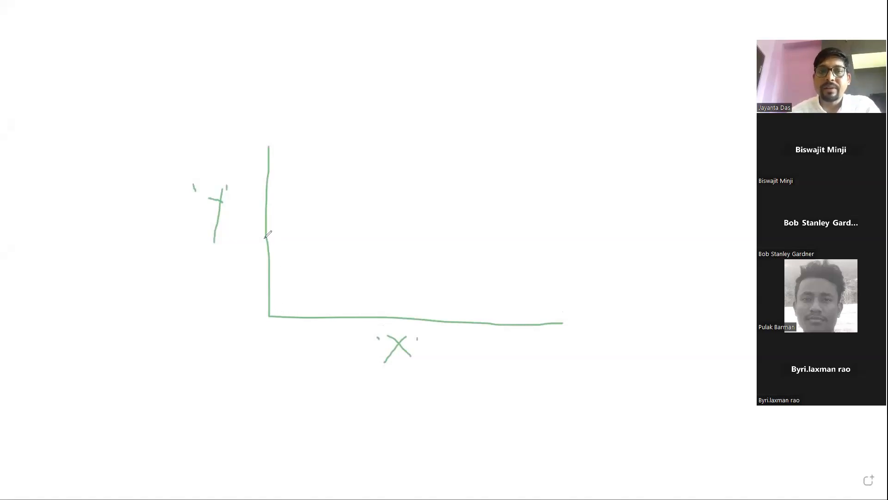
Draw one rising and one falling line across the labelled axes, and sketch a second graph beside them with a nearly flat line.
{"action": "left_click_drag", "start_coordinate": [271, 274], "coordinate": [516, 159]}
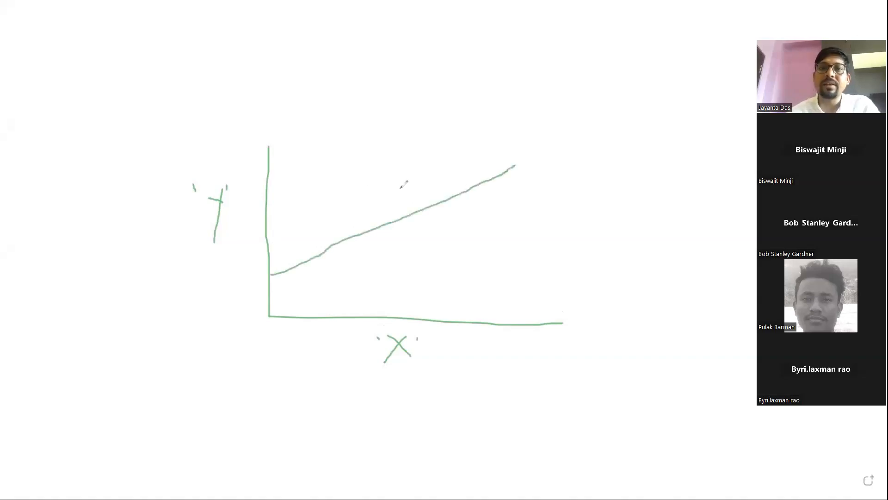
{"action": "left_click_drag", "start_coordinate": [285, 154], "coordinate": [523, 278]}
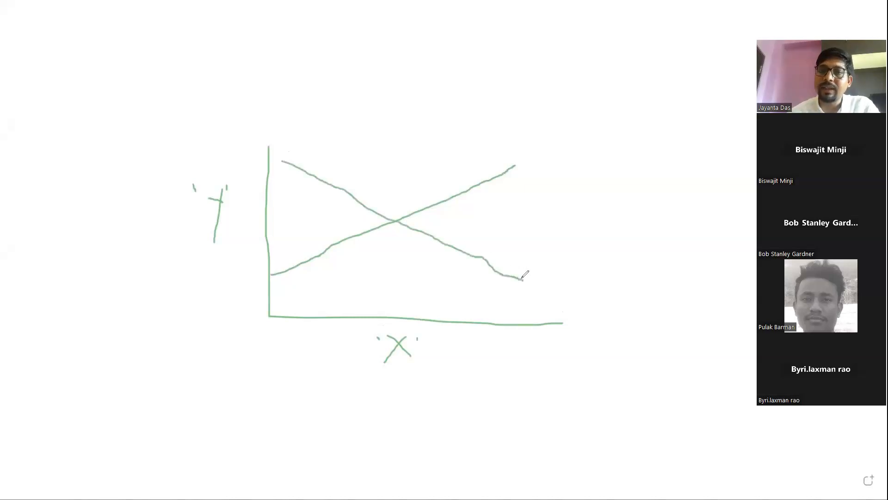
{"action": "mouse_move", "coordinate": [611, 159]}
{"action": "left_mouse_down"}
{"action": "mouse_move", "coordinate": [650, 315]}
{"action": "mouse_move", "coordinate": [757, 304]}
{"action": "left_mouse_up"}
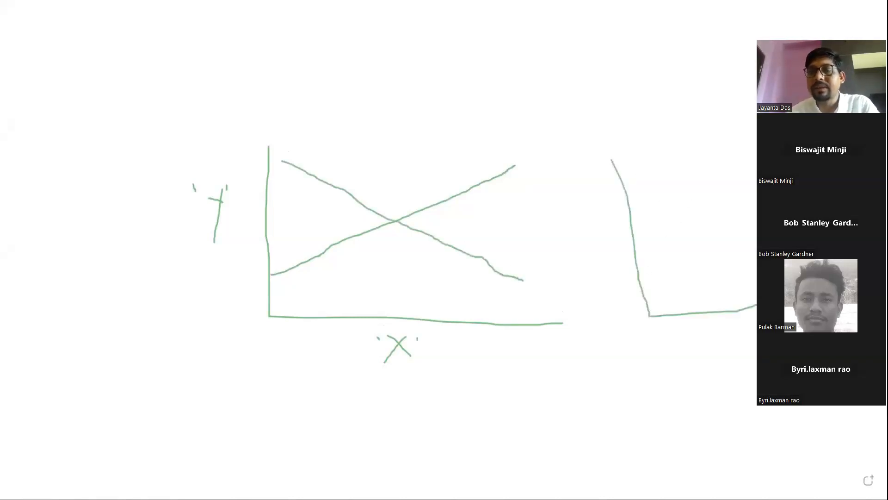
{"action": "left_click_drag", "start_coordinate": [652, 267], "coordinate": [756, 249]}
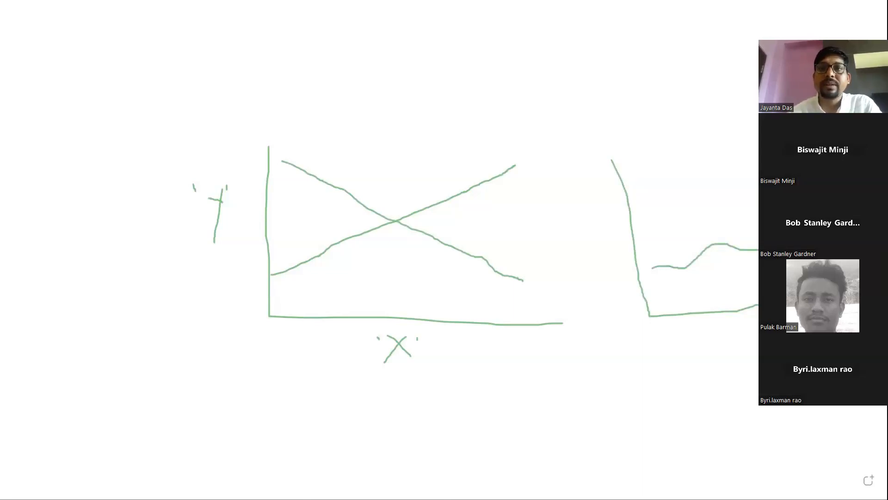
Add a text note listing No trend, Increasing Trend and Decreasing Trend on separate lines, and move it clear of the graph.
{"action": "left_click", "coordinate": [131, 104]}
{"action": "type", "text": "No trend"}
{"action": "key", "text": "Return"}
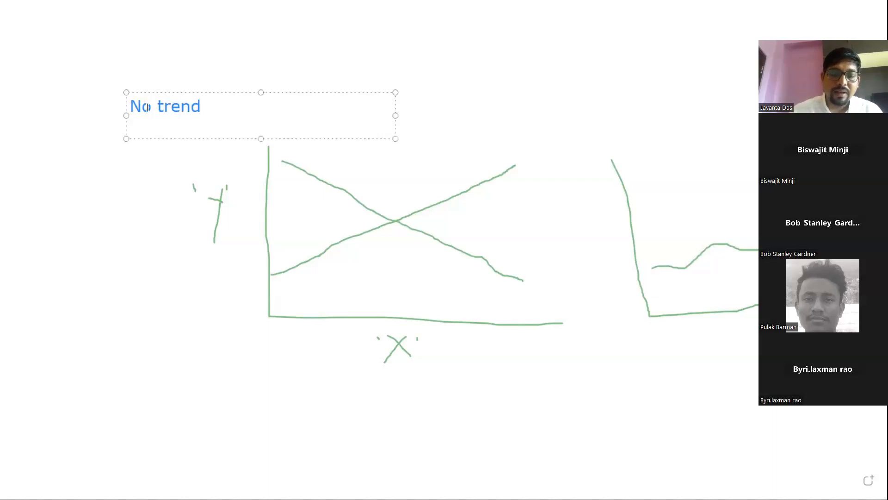
{"action": "type", "text": "I"}
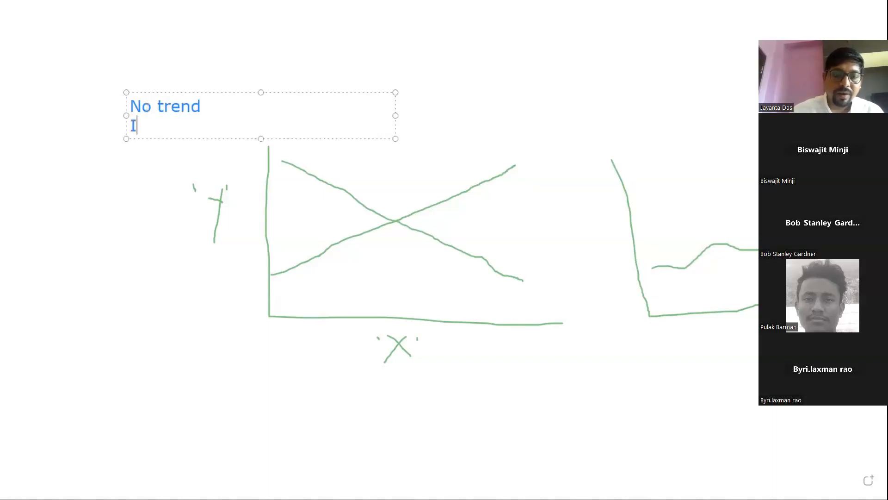
{"action": "type", "text": "ncreasing "}
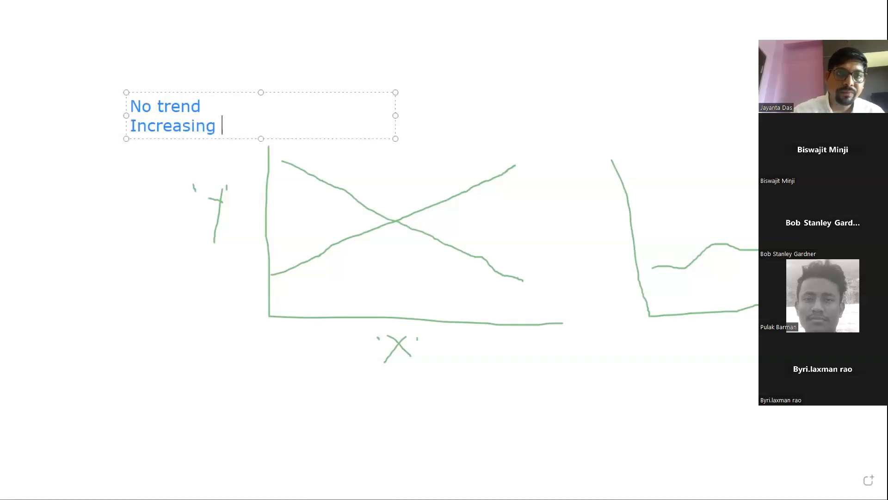
{"action": "type", "text": "Trend"}
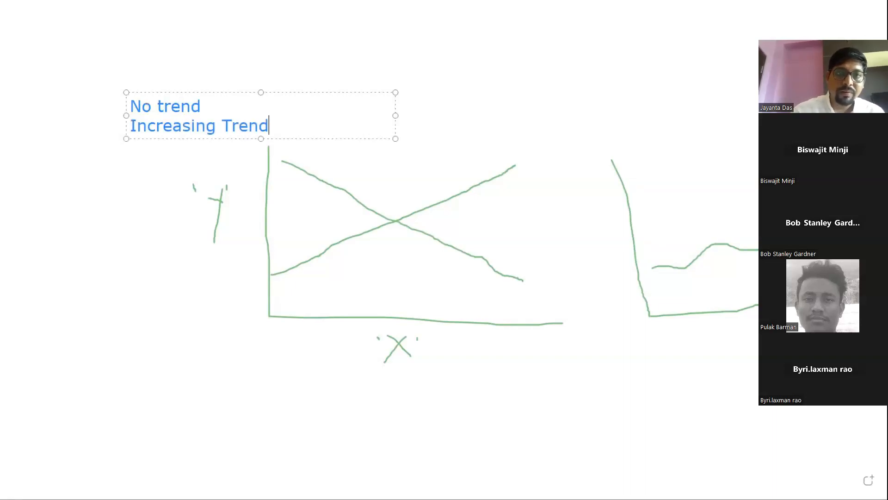
{"action": "key", "text": "Return"}
{"action": "type", "text": "D"}
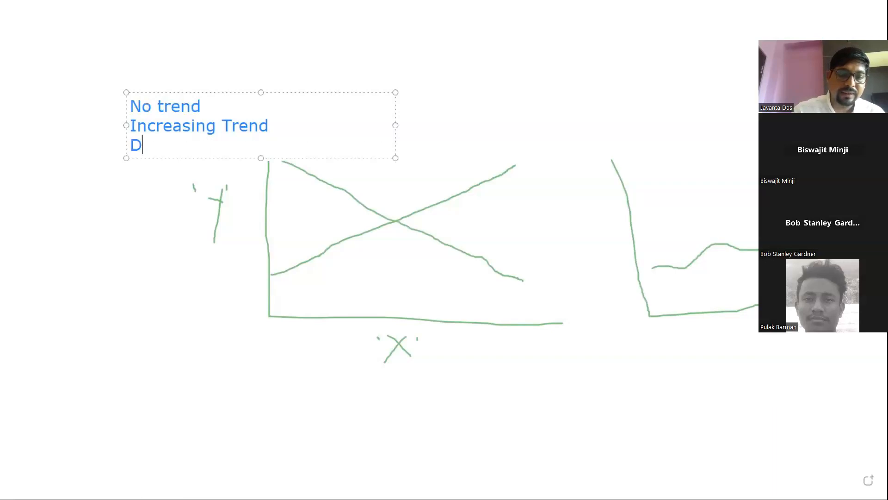
{"action": "type", "text": "ecreasin"}
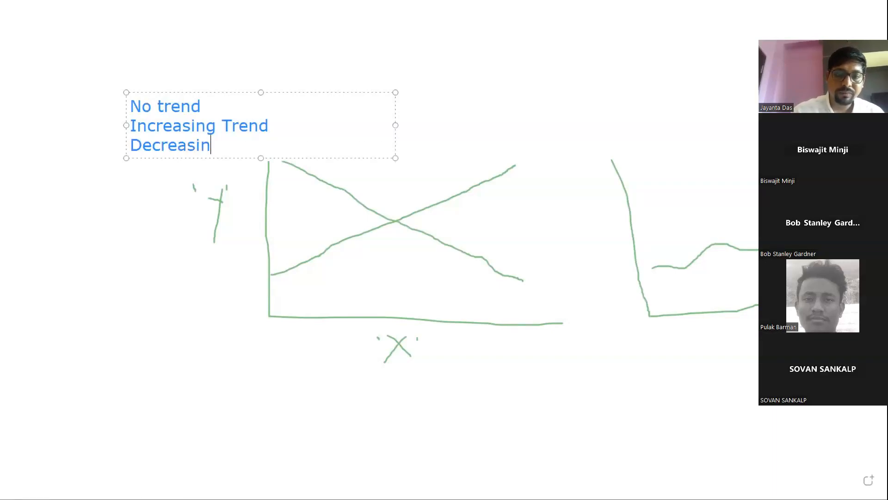
{"action": "type", "text": "g Trend"}
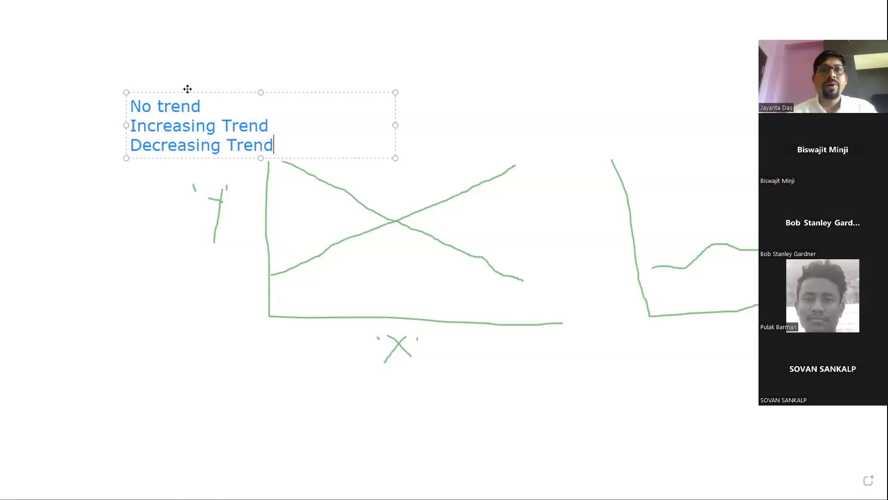
{"action": "left_click_drag", "start_coordinate": [144, 82], "coordinate": [91, 64]}
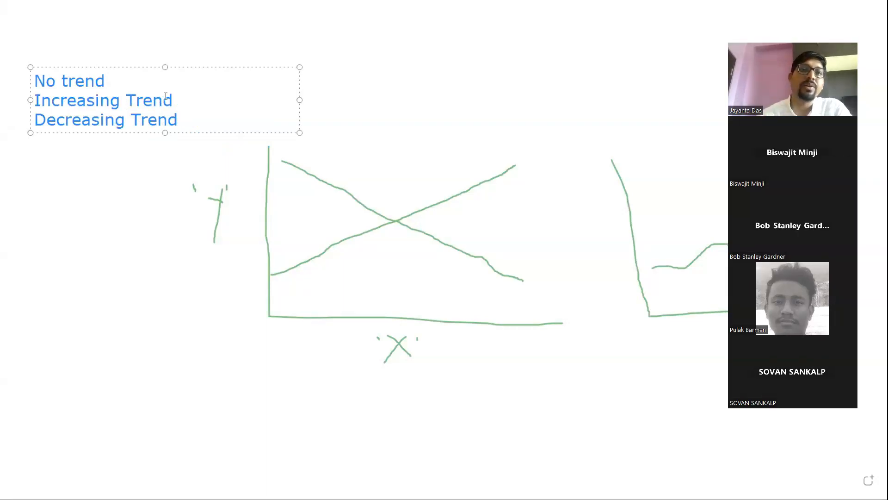
Append "= 0" to the No trend line, "=+" to Increasing Trend and "=-" to Decreasing Trend.
{"action": "left_click", "coordinate": [134, 83]}
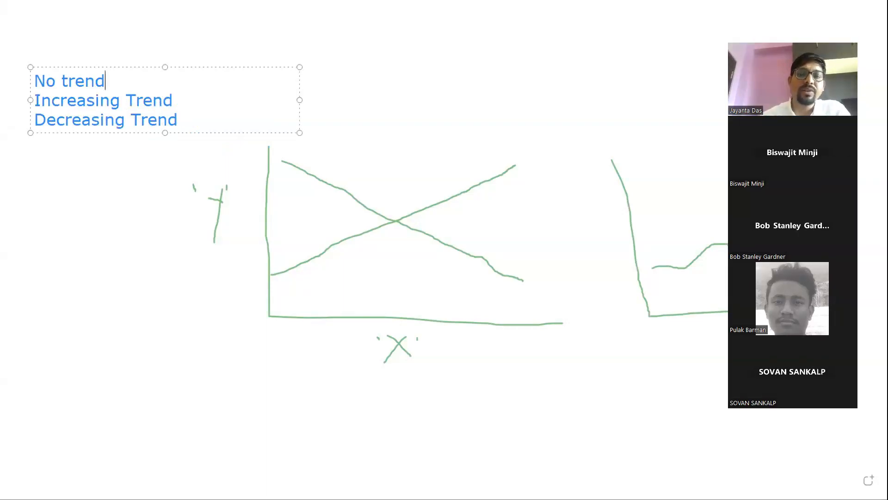
{"action": "type", "text": "= 0"}
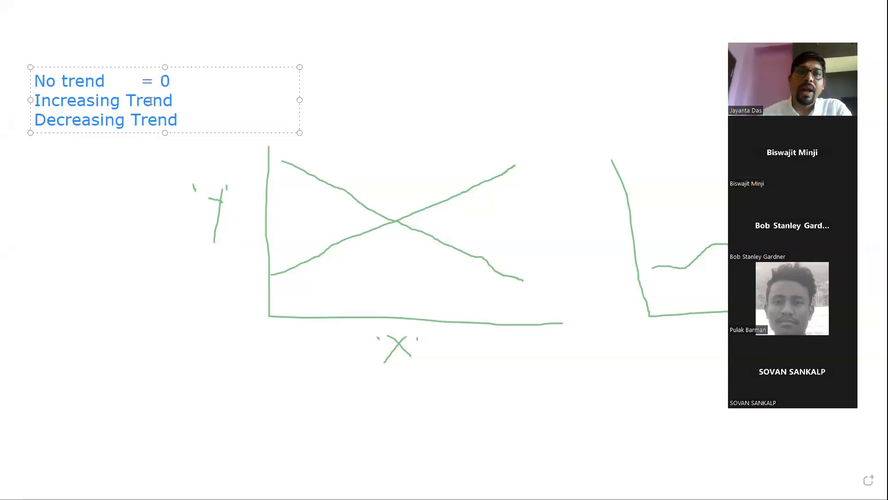
{"action": "left_click", "coordinate": [186, 94]}
{"action": "type", "text": "=+"}
{"action": "left_click", "coordinate": [190, 114]}
{"action": "type", "text": "=-"}
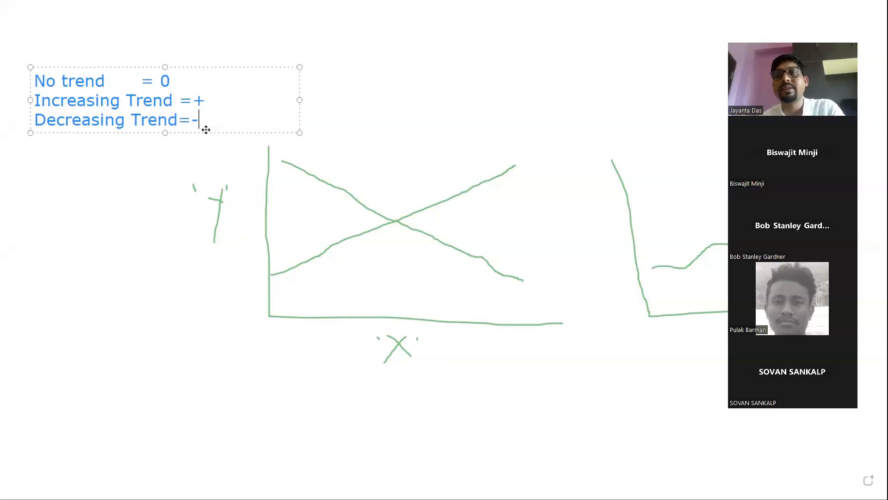
Insert a separate line reading "Significant increasing trend" above the Increasing Trend line in the note.
{"action": "left_click", "coordinate": [35, 99]}
{"action": "type", "text": "Sig"}
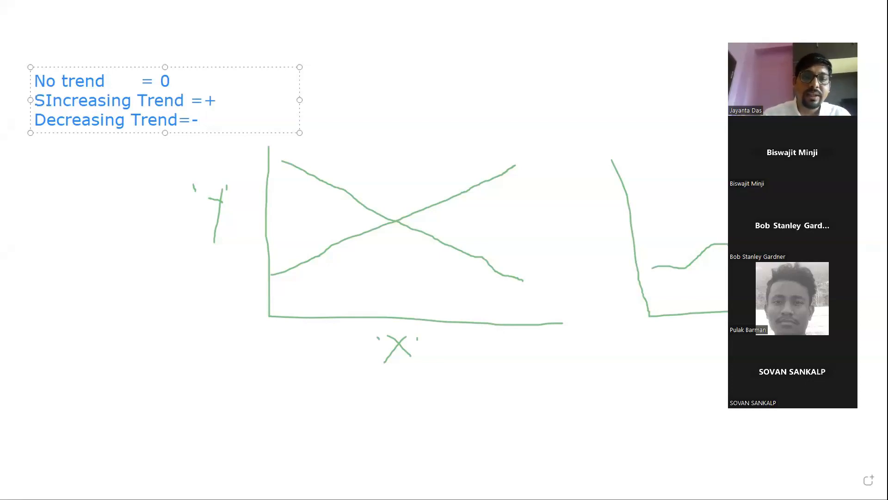
{"action": "type", "text": "nifica"}
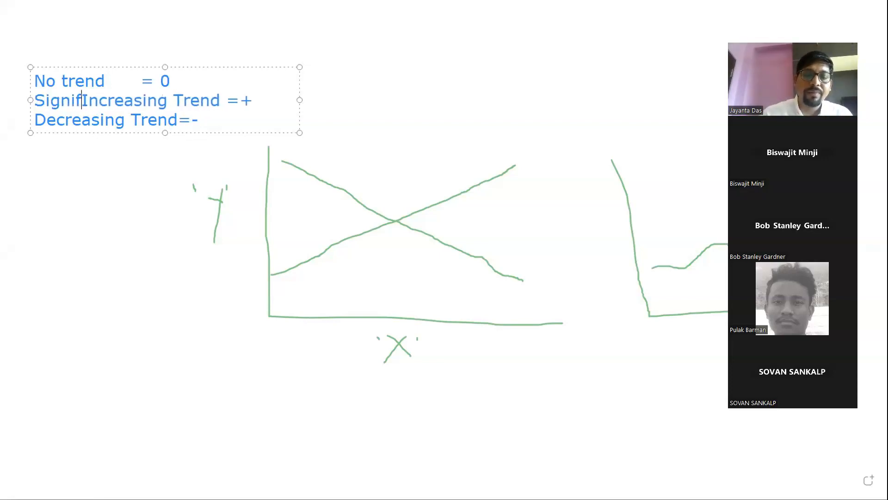
{"action": "type", "text": "nt"}
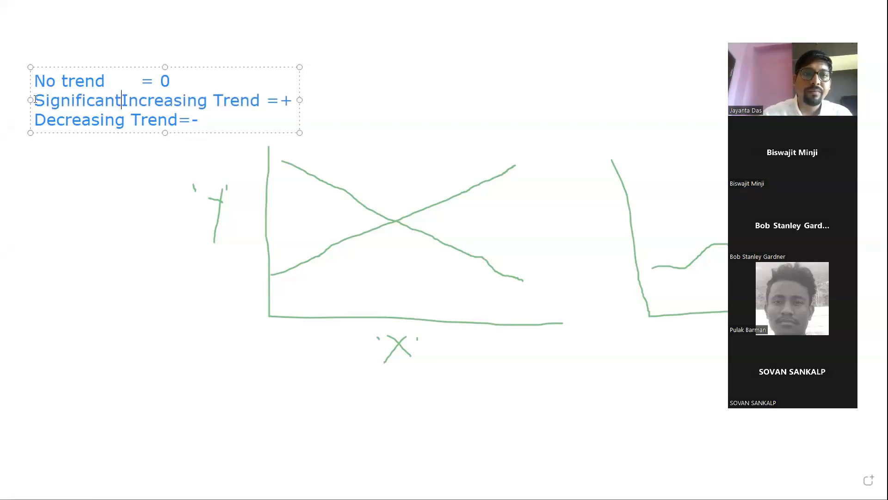
{"action": "type", "text": " increas"}
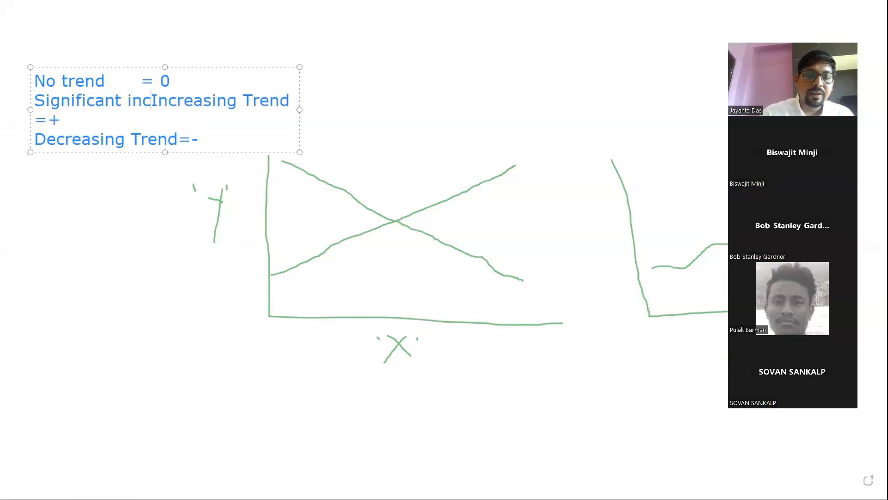
{"action": "type", "text": "ing tren"}
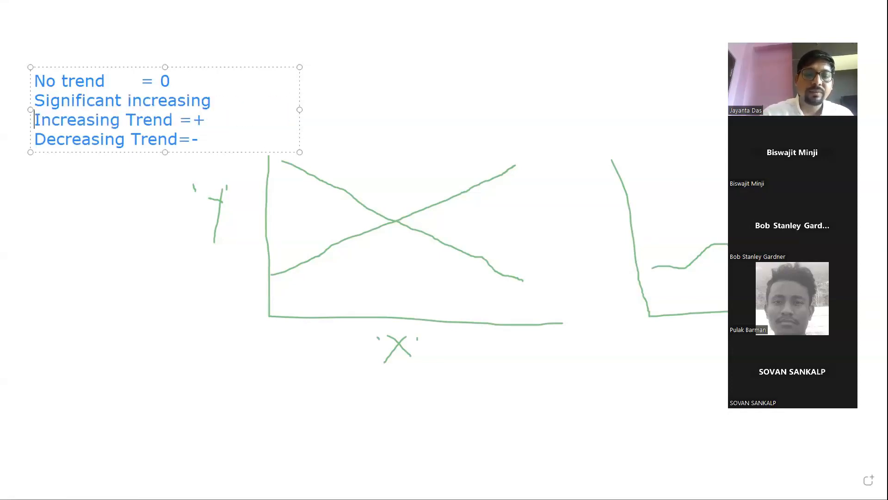
{"action": "type", "text": "d"}
{"action": "key", "text": "Return"}
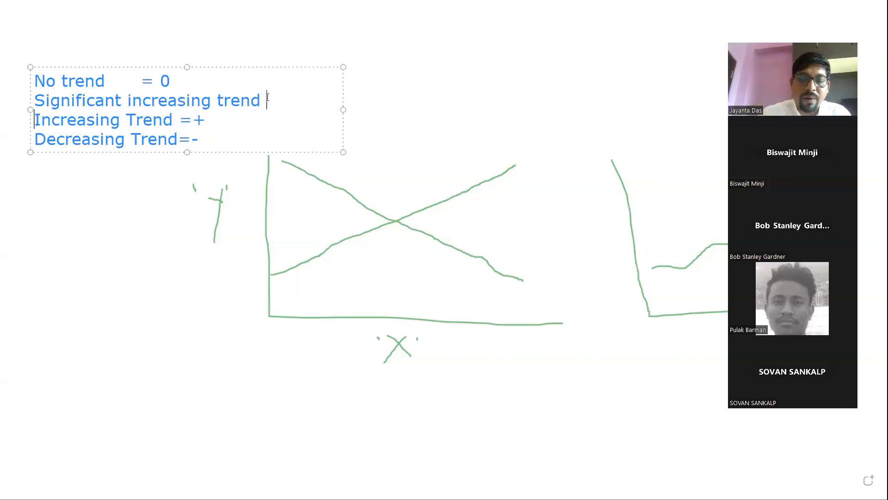
{"action": "type", "text": "C"}
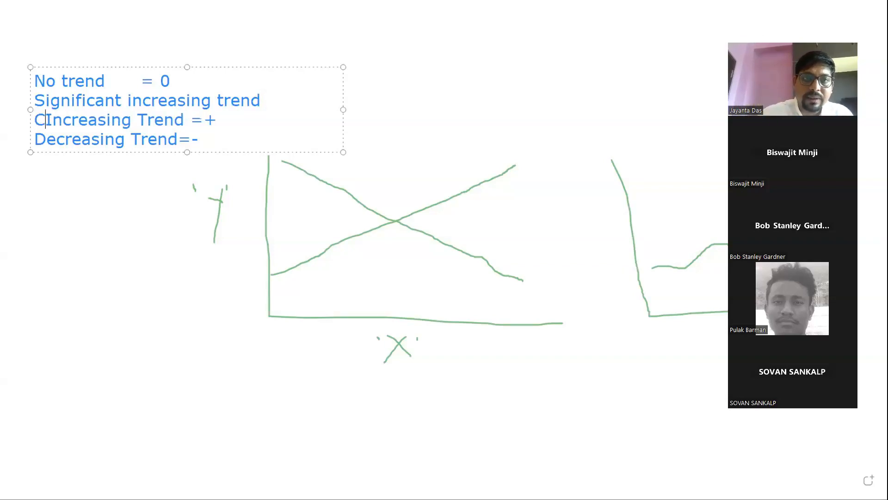
{"action": "type", "text": "I"}
{"action": "key", "text": "BackSpace"}
{"action": "key", "text": "BackSpace"}
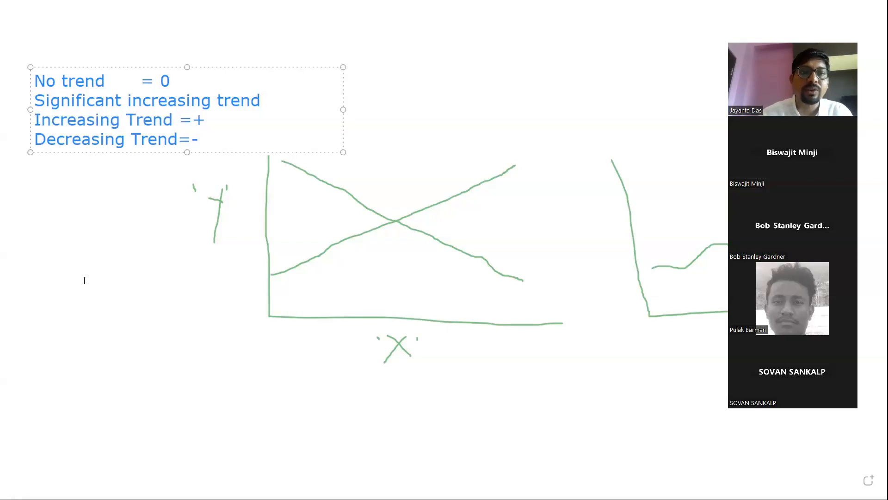
{"action": "left_click", "coordinate": [84, 279]}
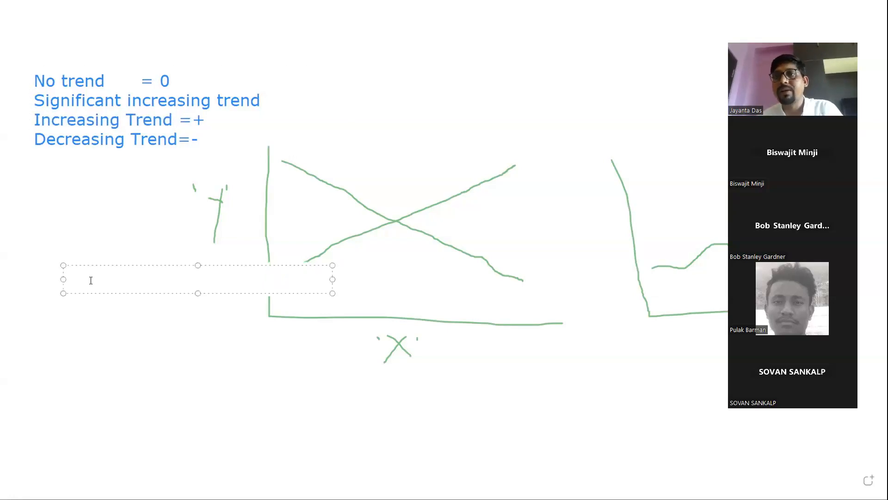
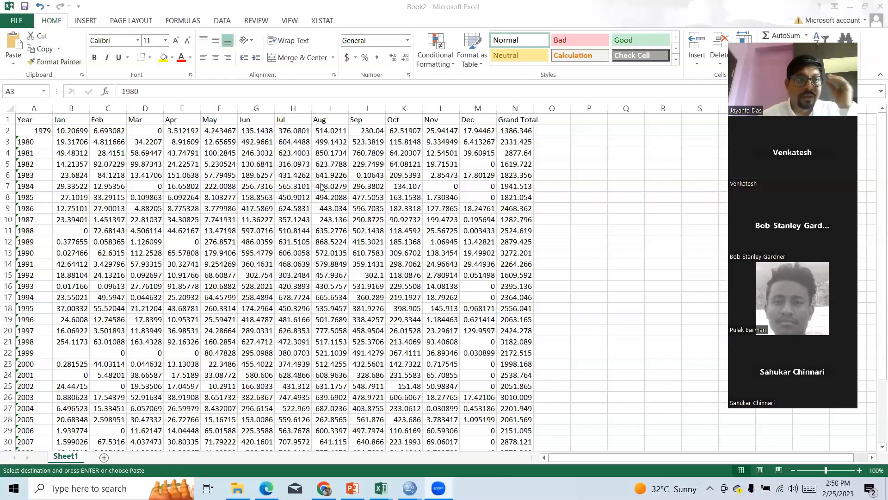
In the Excel workbook Book2, convert the year 1980 in cell A3 from text to a number.
{"action": "left_click", "coordinate": [27, 147]}
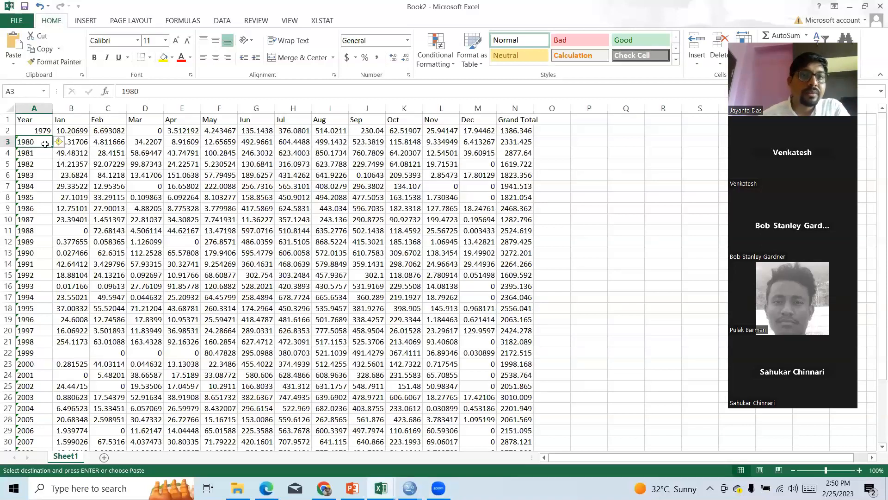
{"action": "left_click", "coordinate": [70, 145]}
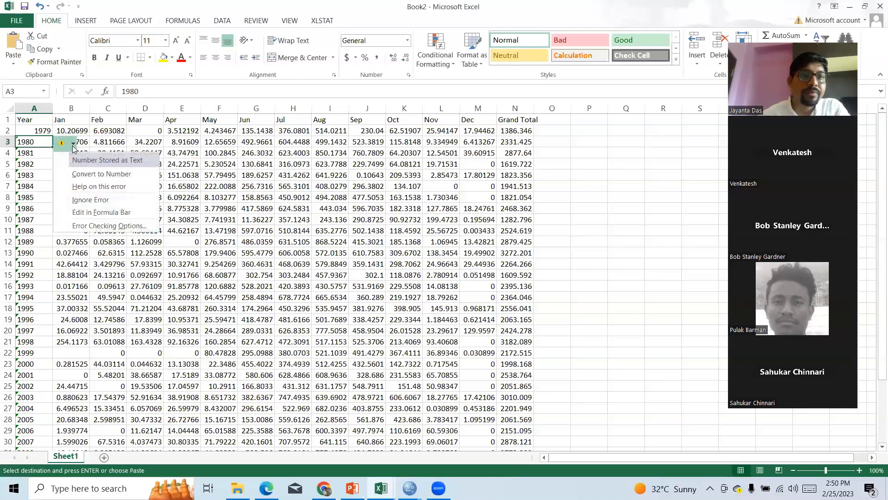
{"action": "left_click", "coordinate": [97, 174]}
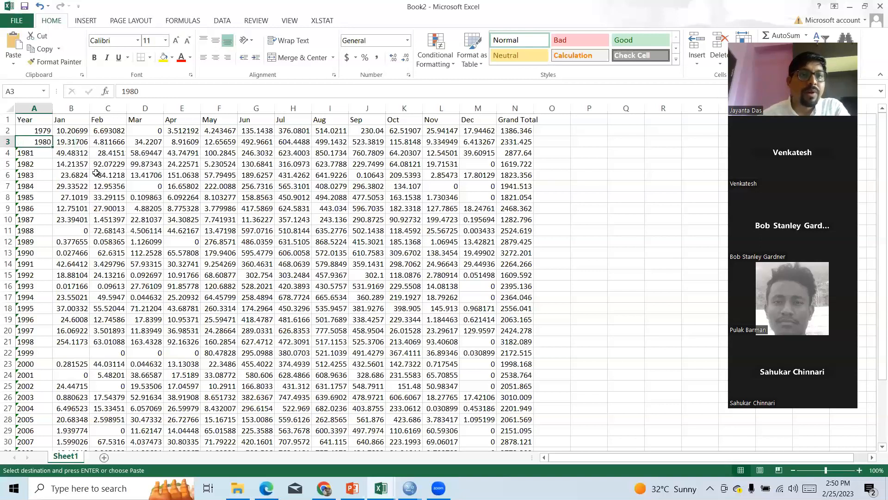
Fill the year series down column A from 1979 and 1980, and rename the Grand Total header in N1 as Annual.
{"action": "left_click_drag", "start_coordinate": [40, 131], "coordinate": [42, 141]}
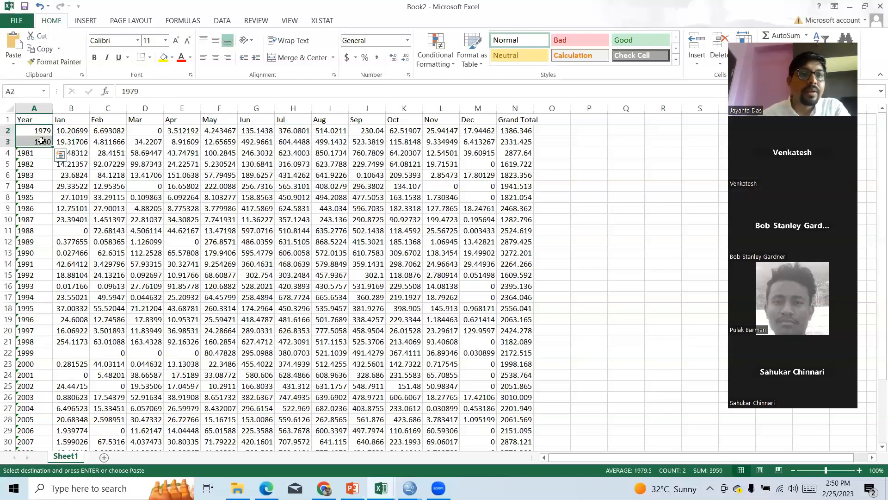
{"action": "double_click", "coordinate": [51, 146]}
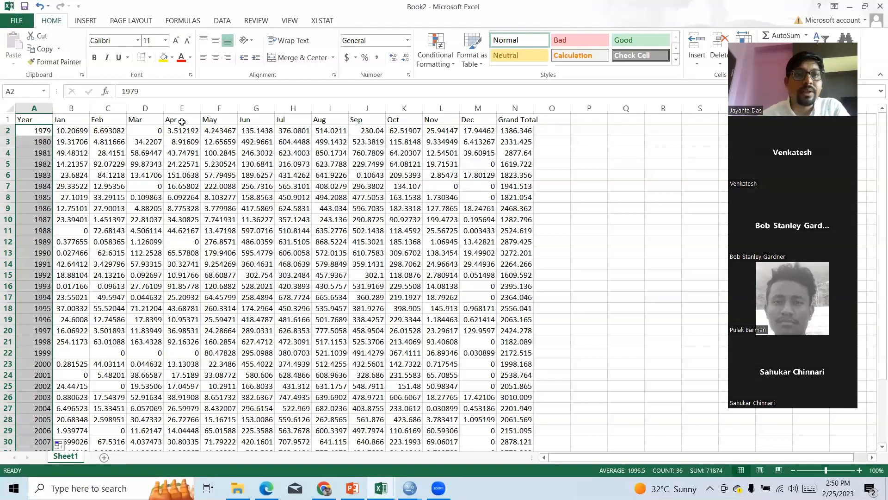
{"action": "left_click", "coordinate": [513, 121]}
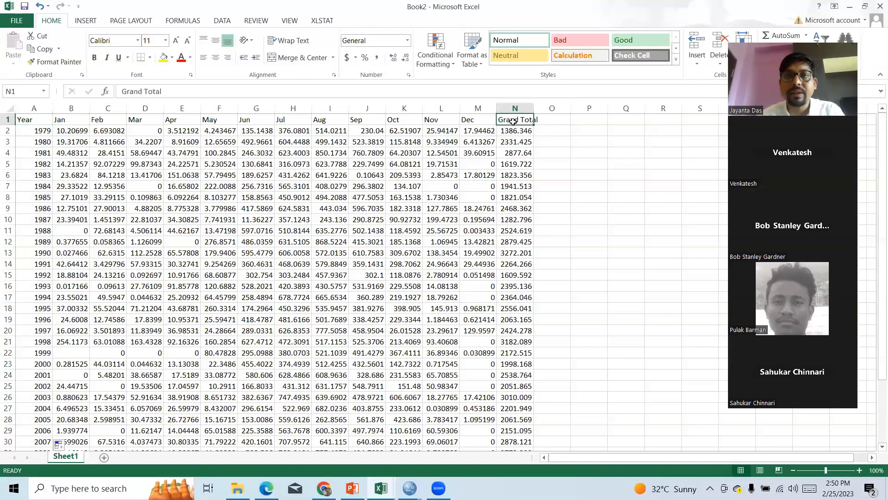
{"action": "type", "text": "A"}
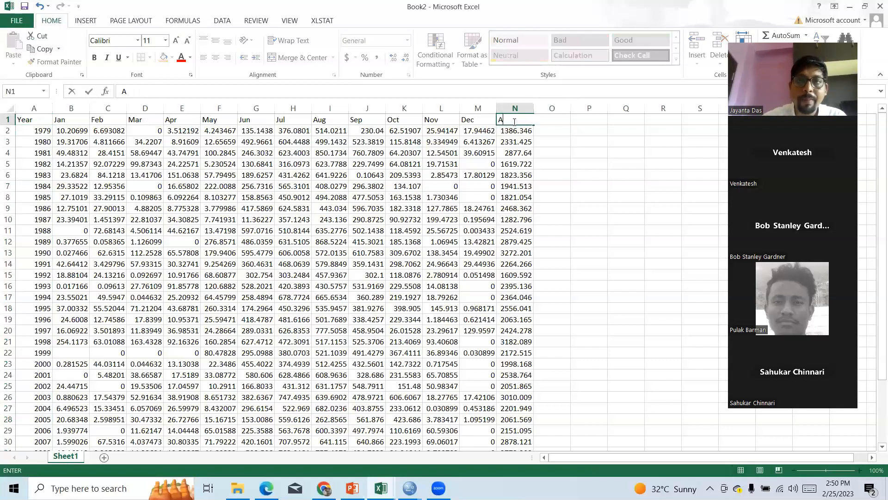
{"action": "type", "text": "nnual"}
{"action": "left_click", "coordinate": [486, 176]}
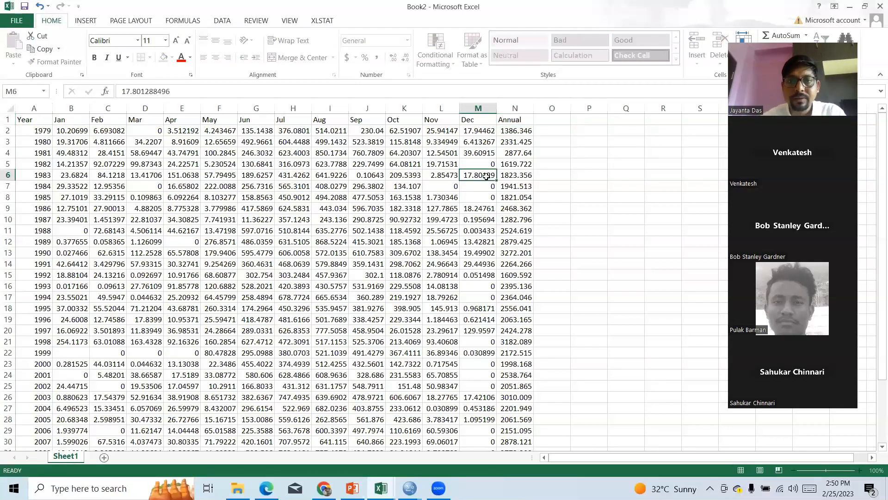
Examine the empty August to December cells of the 2014 row and the August values of the preceding years.
{"action": "key", "text": "Down"}
{"action": "key", "text": "Down"}
{"action": "key", "text": "Down"}
{"action": "key", "text": "Down"}
{"action": "key", "text": "Down"}
{"action": "key", "text": "Down"}
{"action": "key", "text": "Down"}
{"action": "key", "text": "Down"}
{"action": "key", "text": "Down"}
{"action": "key", "text": "Down"}
{"action": "key", "text": "Down"}
{"action": "key", "text": "Down"}
{"action": "key", "text": "Down"}
{"action": "key", "text": "Down"}
{"action": "key", "text": "Down"}
{"action": "key", "text": "Down"}
{"action": "key", "text": "Down"}
{"action": "key", "text": "Down"}
{"action": "key", "text": "Down"}
{"action": "key", "text": "Down"}
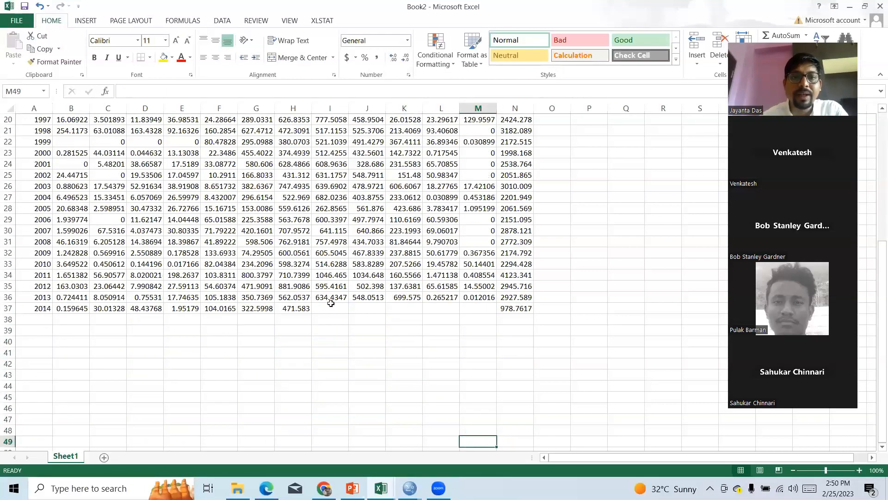
{"action": "left_click_drag", "start_coordinate": [329, 303], "coordinate": [482, 308]}
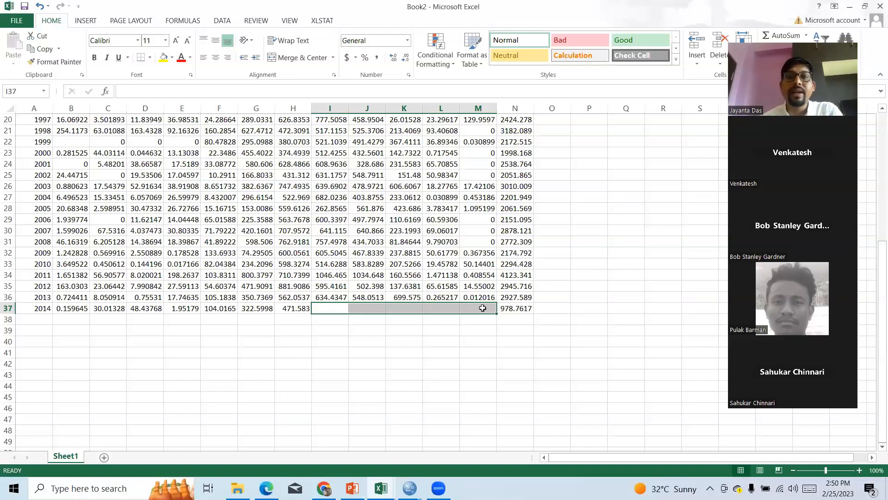
{"action": "left_click", "coordinate": [326, 310]}
{"action": "left_click_drag", "start_coordinate": [329, 121], "coordinate": [328, 295]}
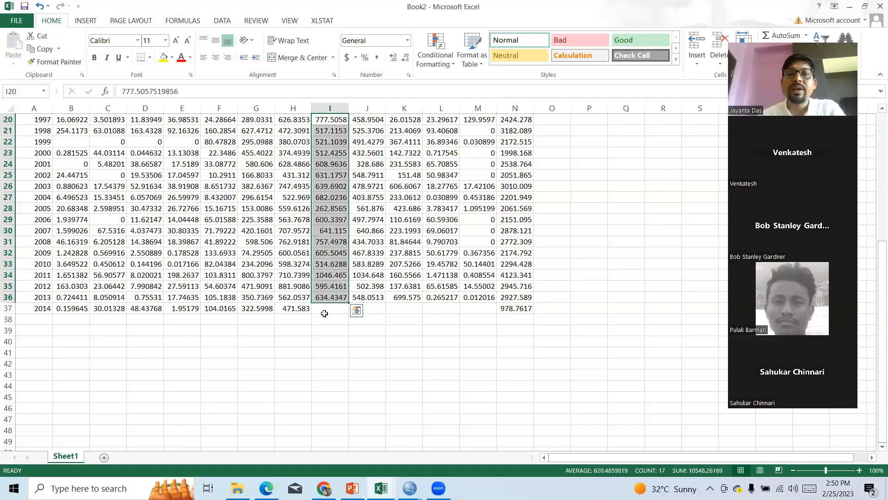
Fill the missing August 2014 value in I37 with the formula =AVERAGE(I2:I36).
{"action": "left_click", "coordinate": [324, 311]}
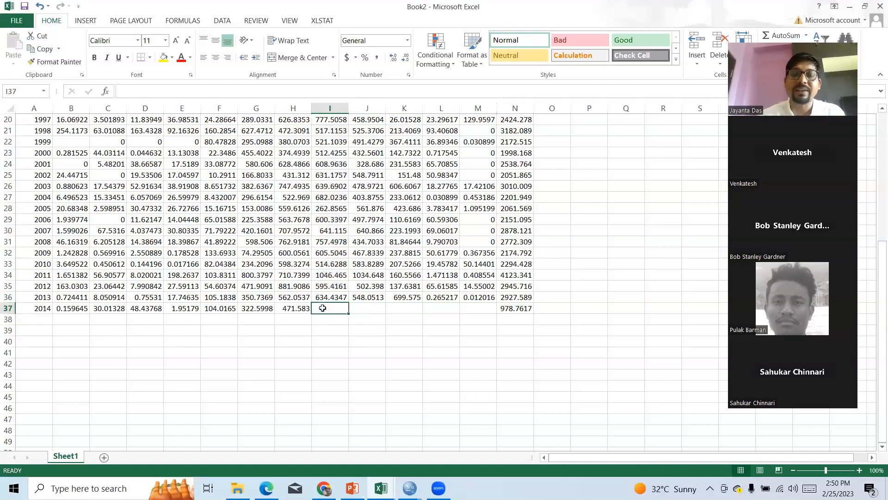
{"action": "type", "text": "=av"}
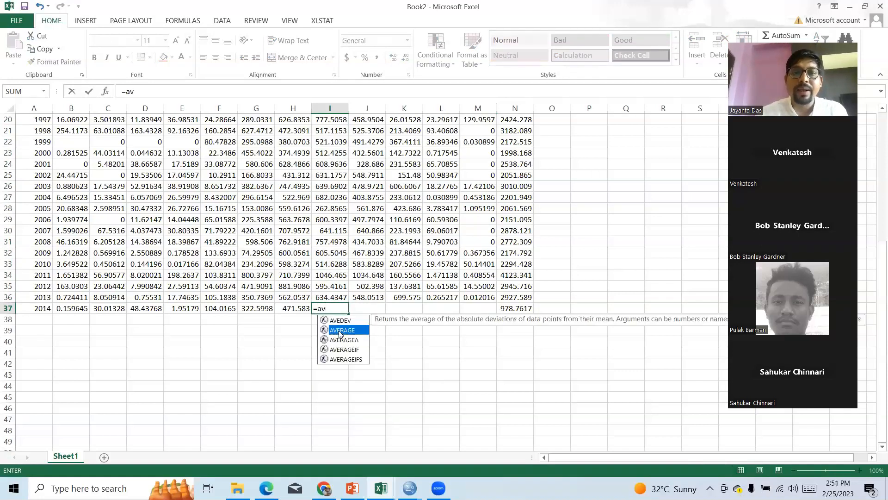
{"action": "double_click", "coordinate": [338, 330]}
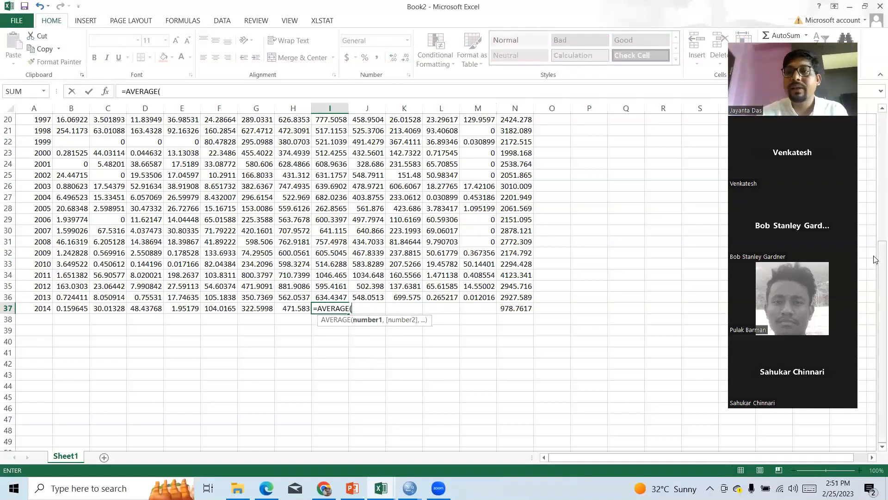
{"action": "left_click_drag", "start_coordinate": [874, 272], "coordinate": [870, 138]}
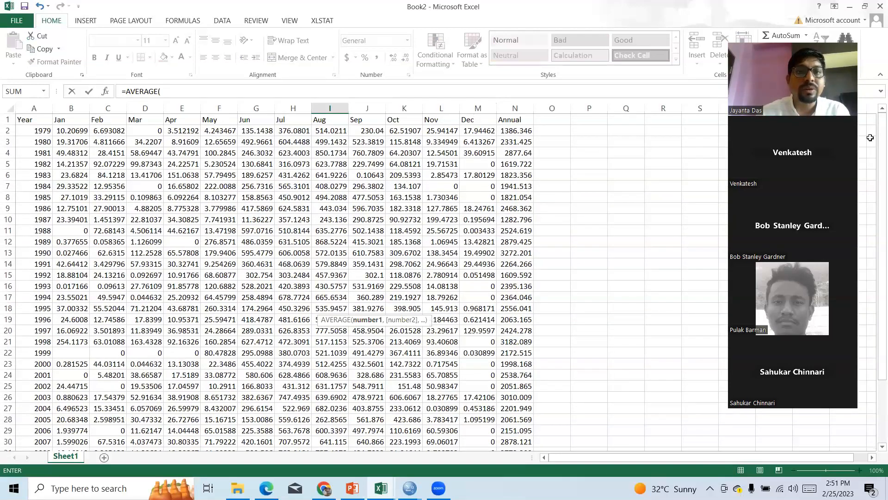
{"action": "left_click", "coordinate": [330, 130]}
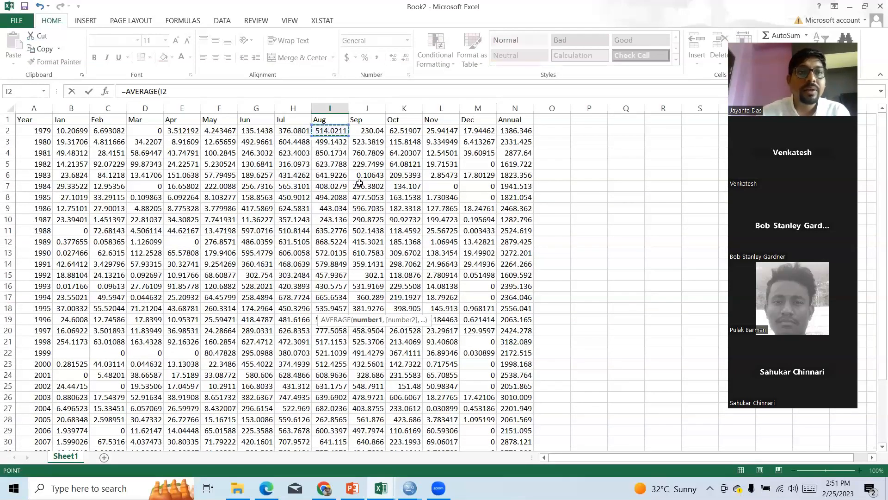
{"action": "left_click_drag", "start_coordinate": [875, 169], "coordinate": [873, 315]}
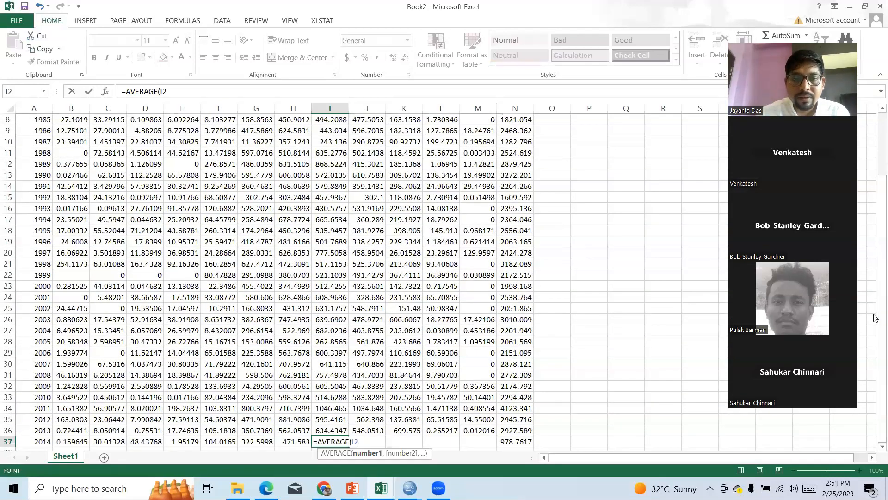
{"action": "key", "text": "F8"}
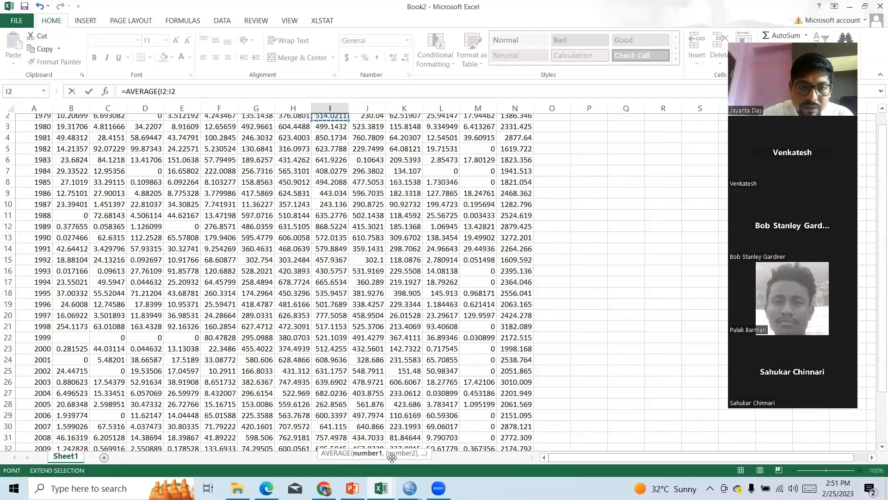
{"action": "left_click_drag", "start_coordinate": [875, 357], "coordinate": [875, 425]}
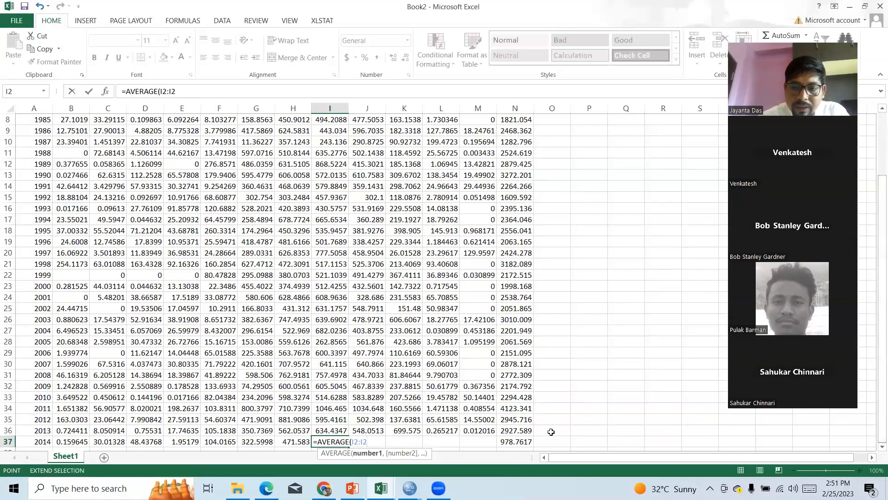
{"action": "key", "text": "BackSpace"}
{"action": "type", "text": "36"}
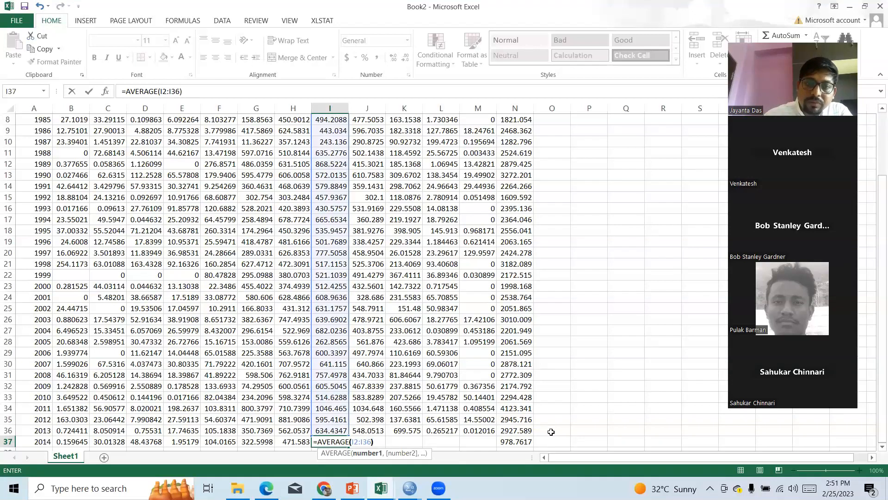
{"action": "type", "text": ")"}
{"action": "key", "text": "Return"}
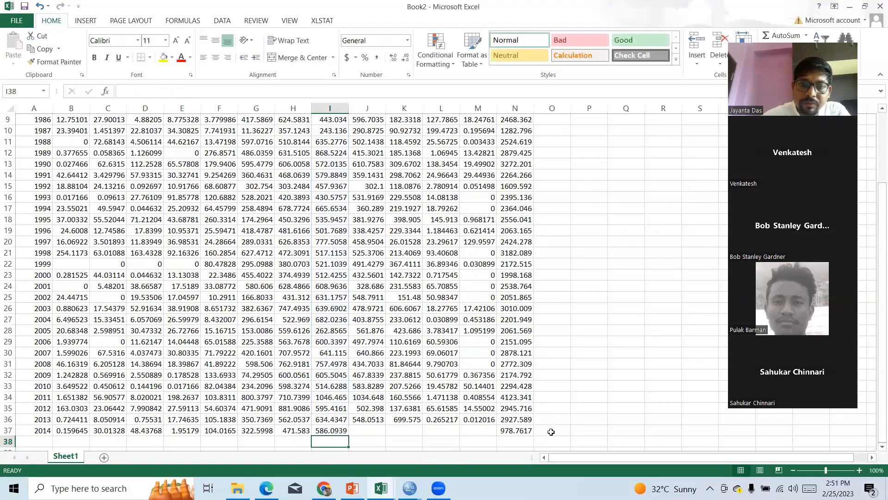
Copy the August 2014 average formula across the 2014 row through December, and return to the header row.
{"action": "left_click", "coordinate": [339, 429]}
{"action": "left_click_drag", "start_coordinate": [348, 436], "coordinate": [493, 435]}
{"action": "left_click", "coordinate": [523, 318]}
{"action": "key", "text": "Up"}
{"action": "key", "text": "Up"}
{"action": "key", "text": "Up"}
{"action": "key", "text": "Up"}
{"action": "key", "text": "Up"}
{"action": "key", "text": "Up"}
{"action": "key", "text": "Up"}
{"action": "key", "text": "Up"}
{"action": "key", "text": "Up"}
{"action": "key", "text": "Up"}
{"action": "key", "text": "Up"}
{"action": "key", "text": "Up"}
{"action": "key", "text": "Up"}
{"action": "key", "text": "Up"}
{"action": "key", "text": "Up"}
{"action": "key", "text": "Up"}
{"action": "key", "text": "Up"}
{"action": "key", "text": "Up"}
{"action": "key", "text": "Up"}
{"action": "key", "text": "Up"}
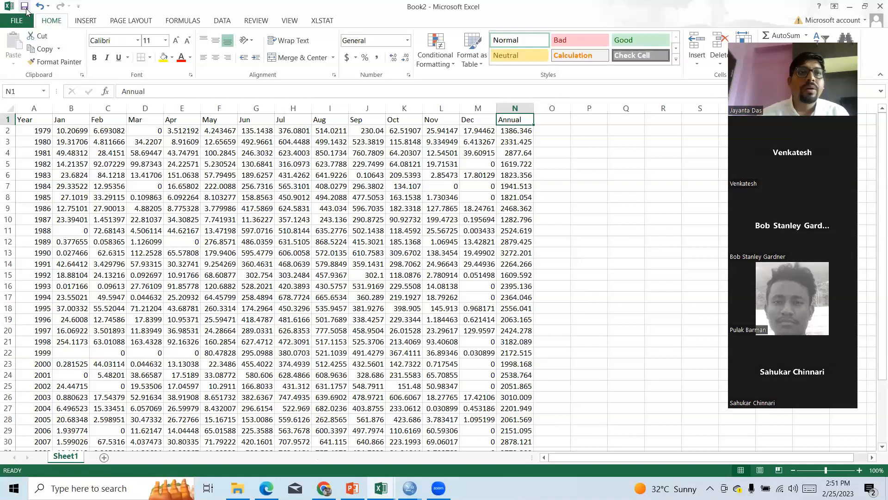
Start saving the workbook on the computer, choosing the Live_Practice folder inside 00_1Day_Workshop on the D: drive.
{"action": "left_click", "coordinate": [25, 7]}
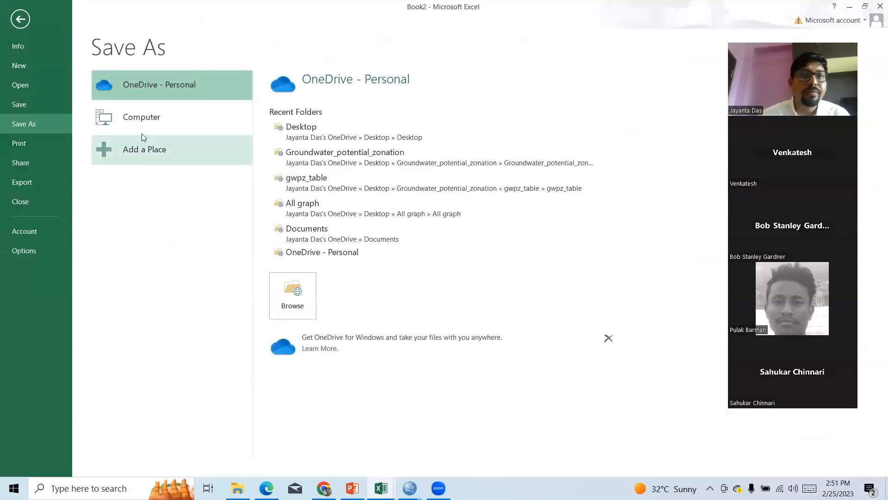
{"action": "double_click", "coordinate": [136, 119]}
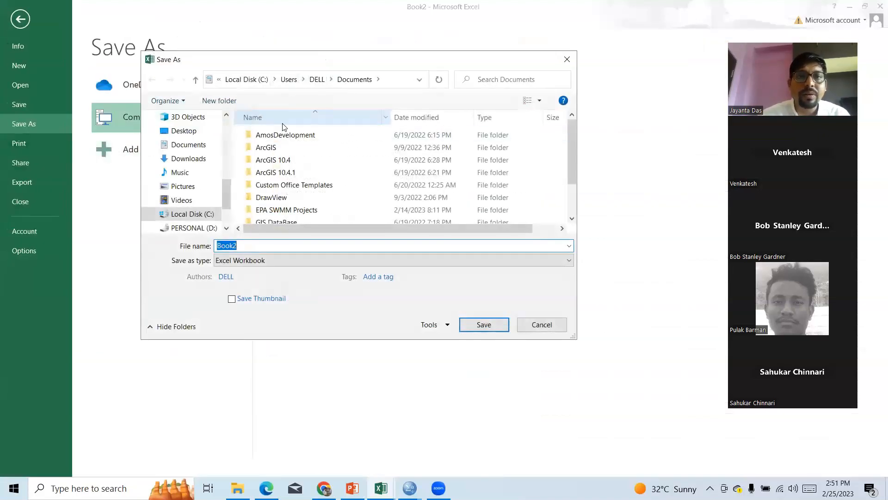
{"action": "scroll", "coordinate": [208, 190], "scroll_direction": "down", "scroll_amount": 1}
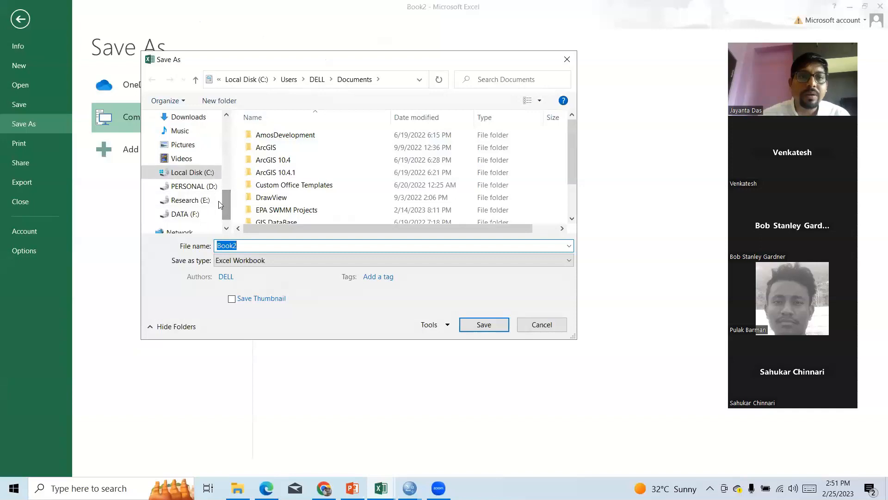
{"action": "left_click", "coordinate": [199, 187]}
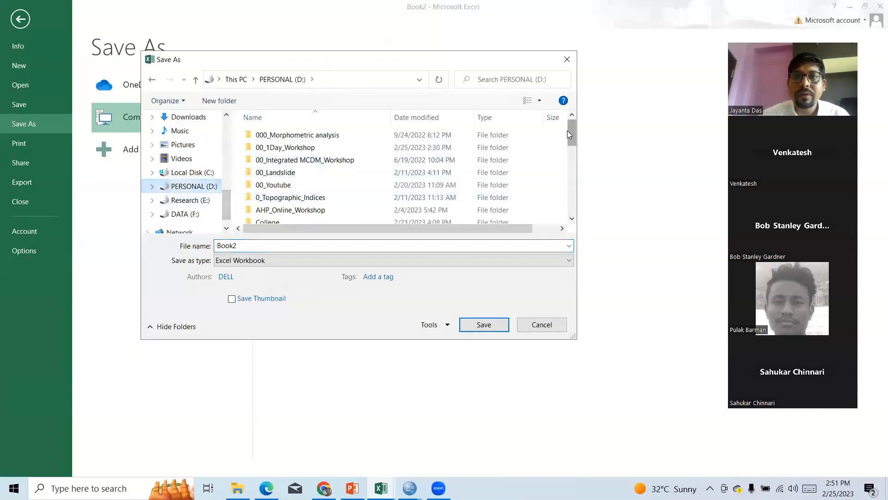
{"action": "double_click", "coordinate": [341, 147]}
{"action": "left_click", "coordinate": [309, 148]}
{"action": "double_click", "coordinate": [309, 148]}
Save the sheet as a CSV (Comma delimited) file named Station_data, and close it without saving again.
{"action": "double_click", "coordinate": [273, 245]}
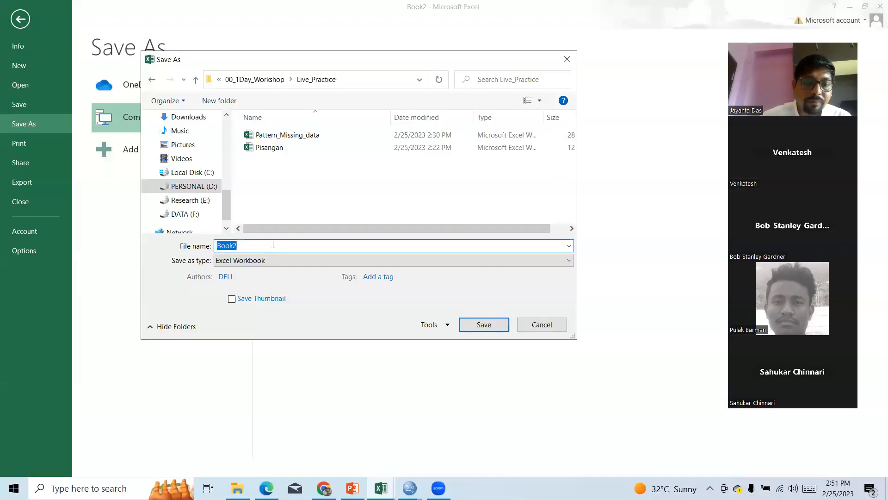
{"action": "left_click", "coordinate": [263, 259]}
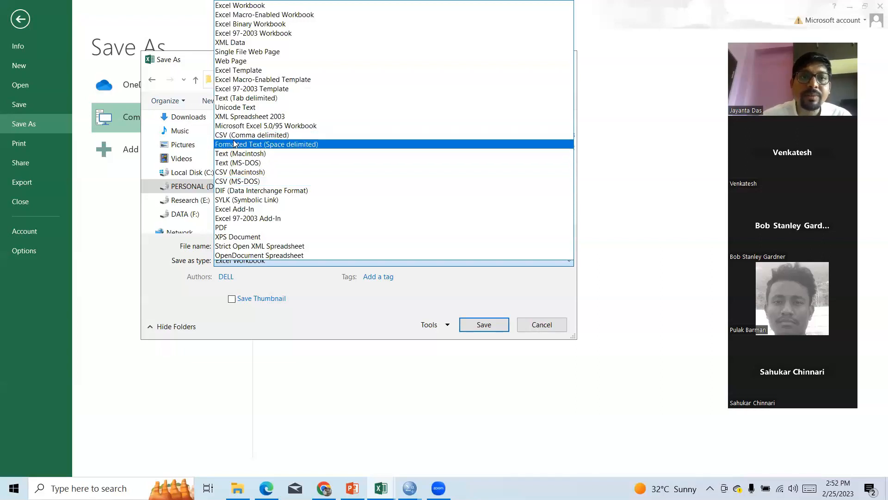
{"action": "left_click", "coordinate": [271, 135]}
{"action": "double_click", "coordinate": [259, 245]}
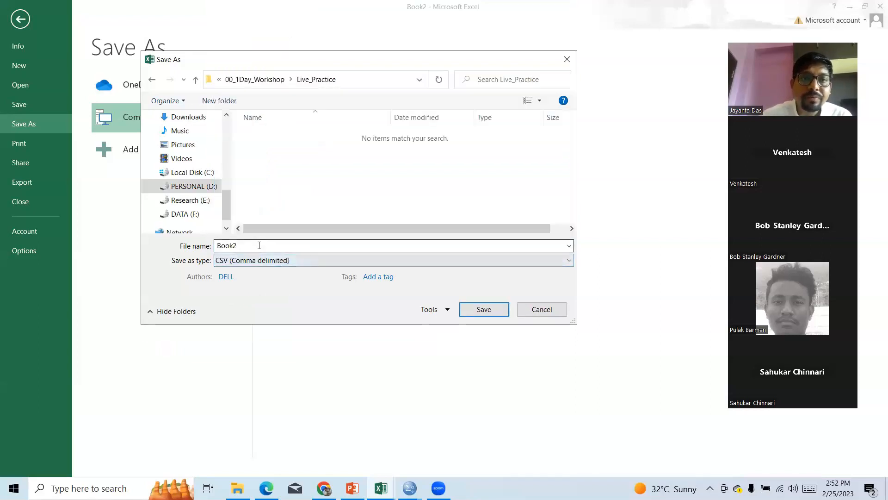
{"action": "type", "text": "Statio"}
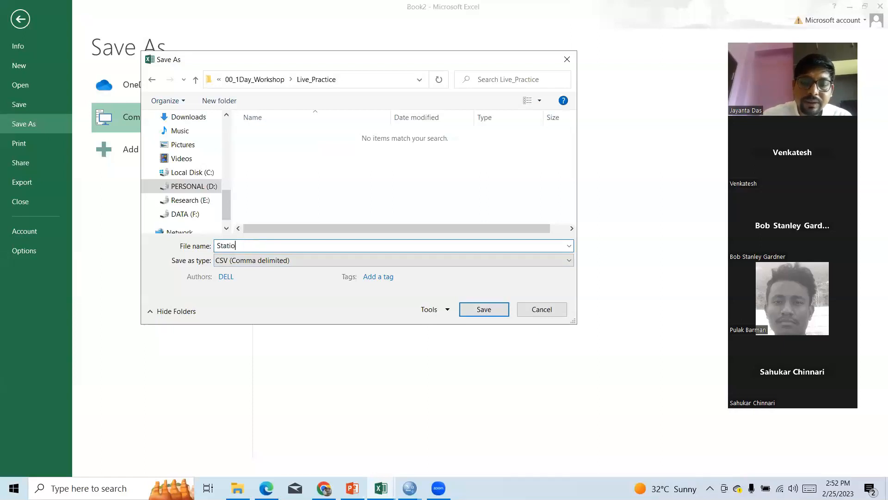
{"action": "type", "text": "n_data"}
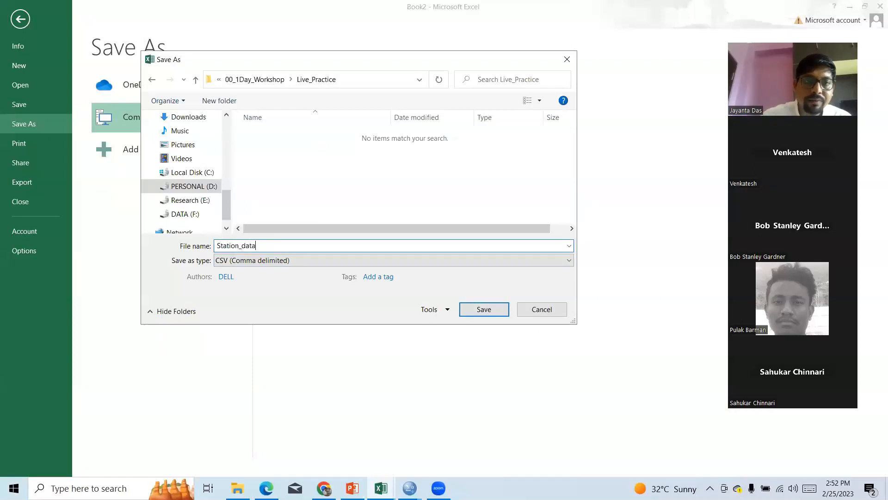
{"action": "left_click", "coordinate": [484, 310]}
{"action": "left_click", "coordinate": [400, 278]}
{"action": "left_click", "coordinate": [880, 7]}
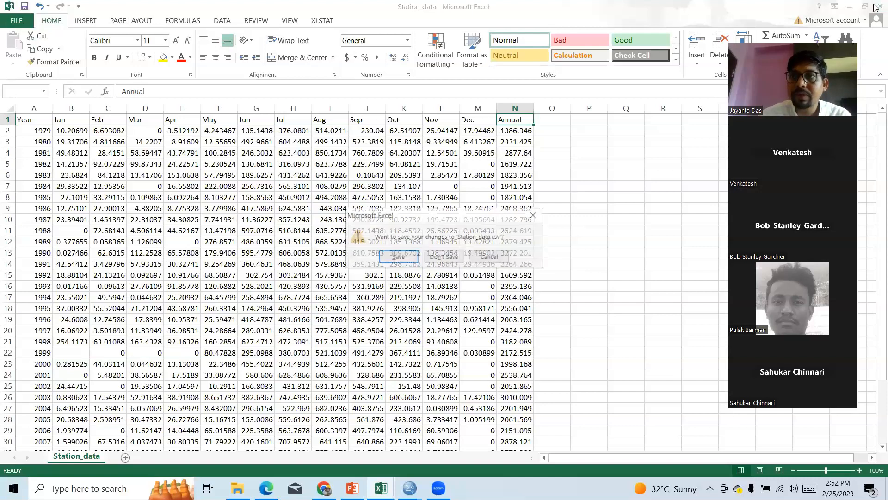
{"action": "left_click", "coordinate": [451, 253]}
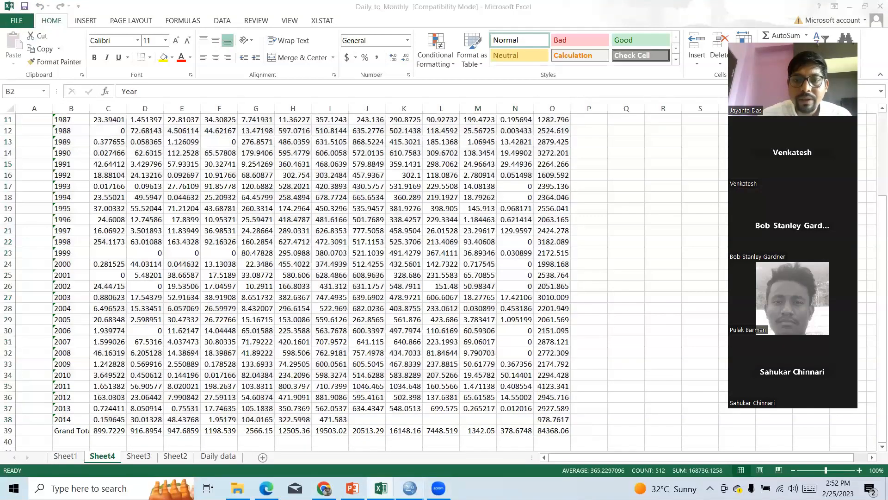
Switch to the Untitled2 data editor in SPSS and start opening a data file.
{"action": "left_click", "coordinate": [409, 488]}
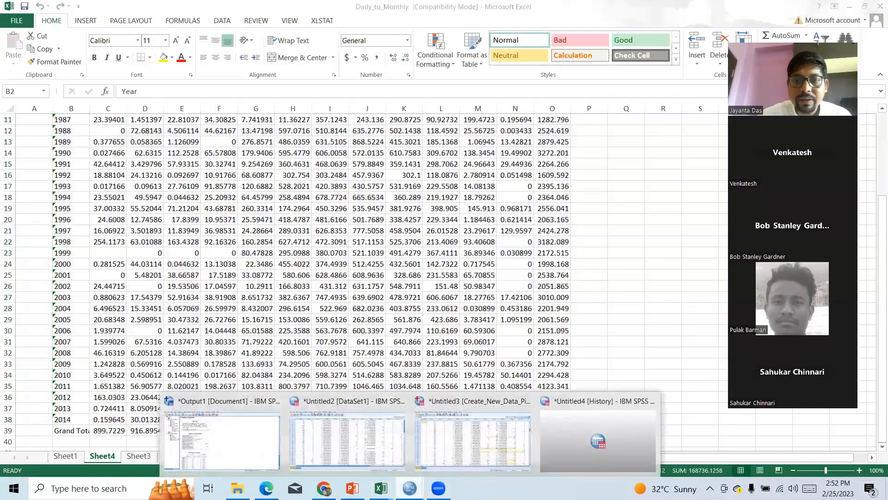
{"action": "left_click", "coordinate": [358, 442]}
{"action": "left_click", "coordinate": [8, 21]}
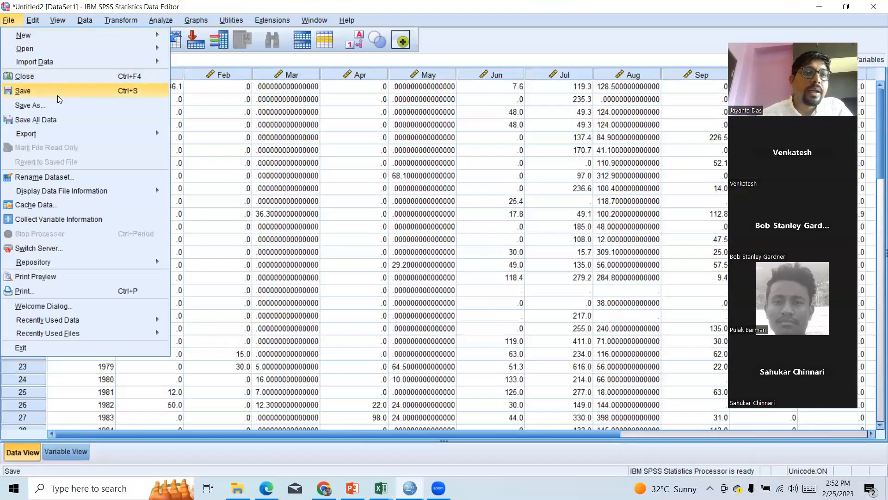
{"action": "mouse_move", "coordinate": [50, 48]}
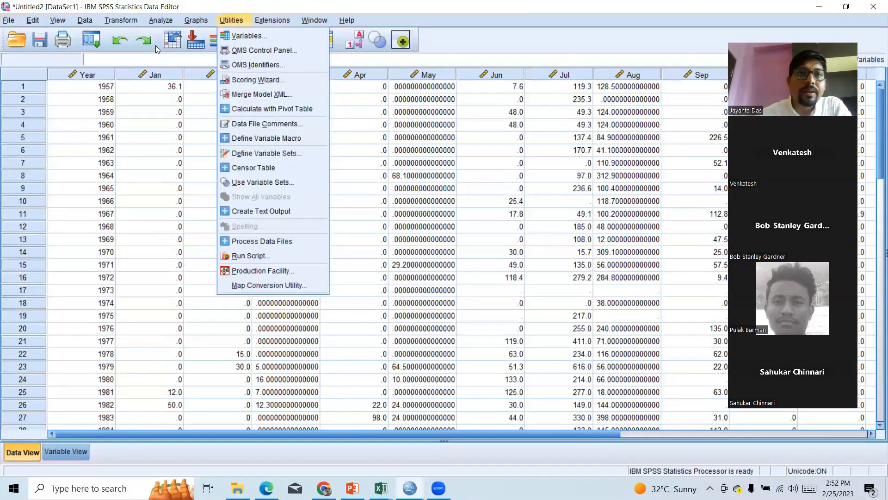
{"action": "left_click", "coordinate": [156, 46]}
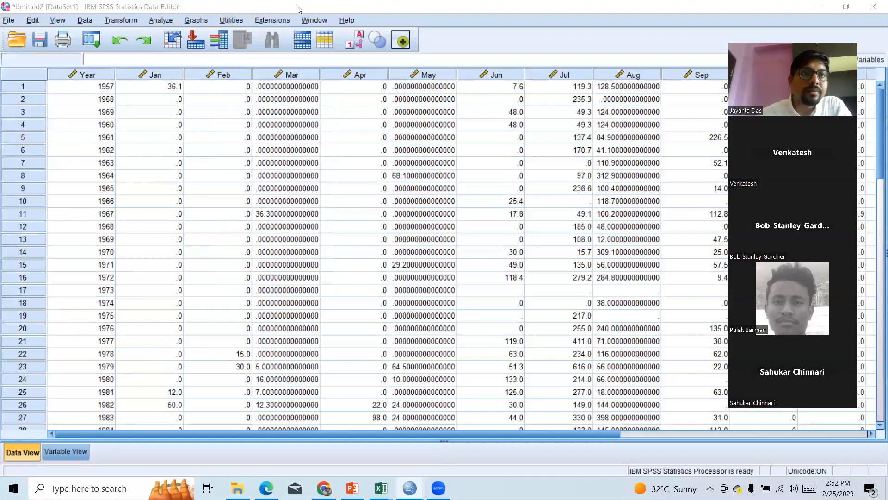
{"action": "left_click", "coordinate": [13, 21]}
{"action": "mouse_move", "coordinate": [147, 52]}
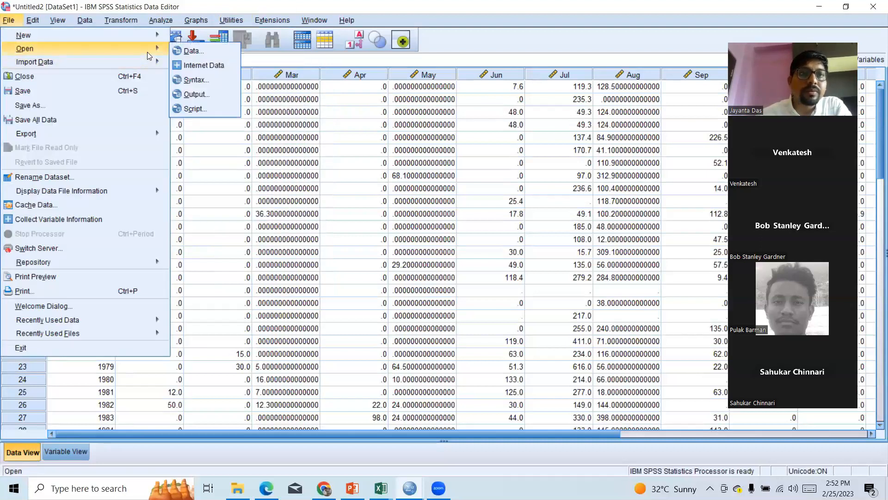
{"action": "left_click", "coordinate": [207, 50]}
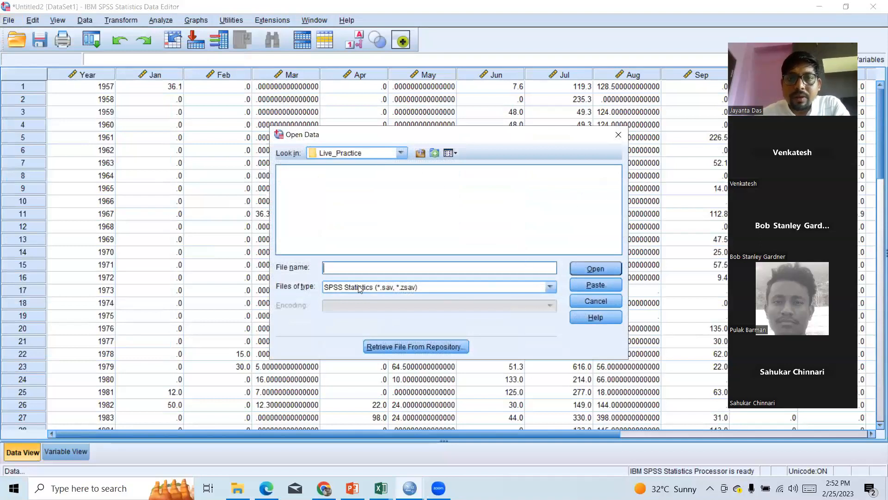
Filter the Live_Practice folder for CSV files and open Station_data.csv.
{"action": "left_click", "coordinate": [550, 287]}
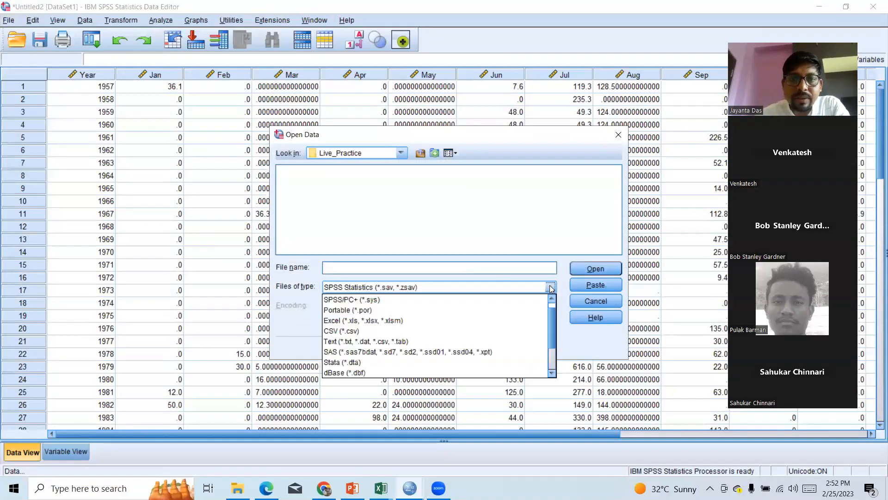
{"action": "left_click", "coordinate": [350, 331]}
{"action": "left_click", "coordinate": [315, 172]}
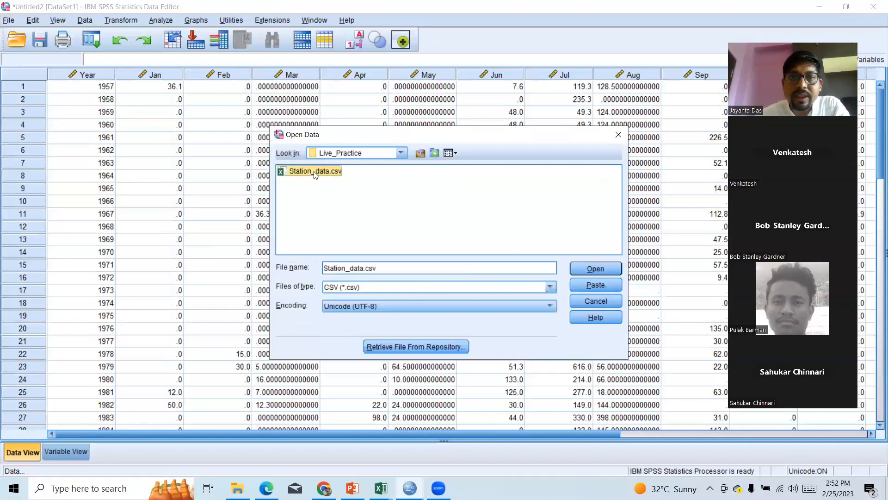
{"action": "left_click", "coordinate": [596, 268]}
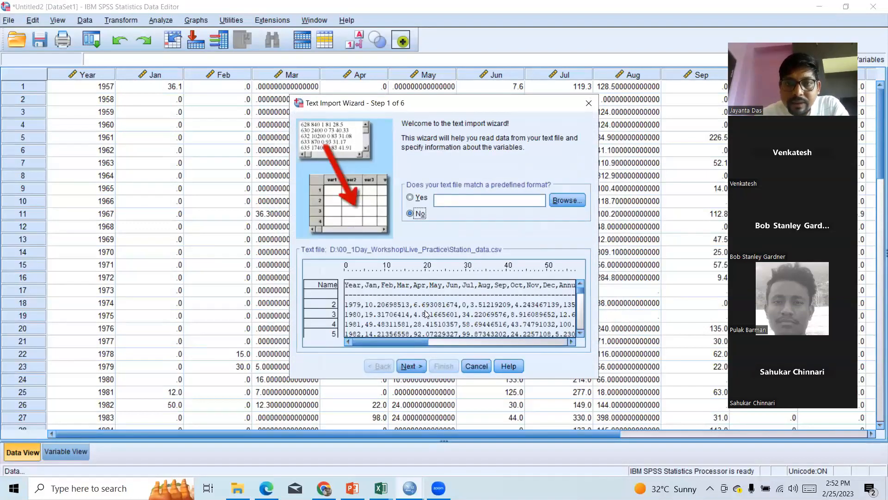
Import the station text file with the wizard's default settings: delimited, variable names on line 1, period decimals, all cases.
{"action": "left_click", "coordinate": [410, 366]}
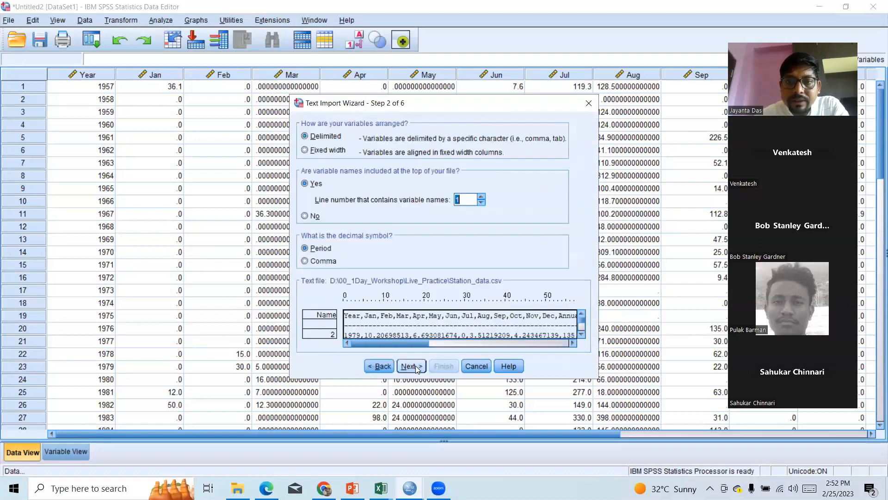
{"action": "left_click", "coordinate": [415, 365]}
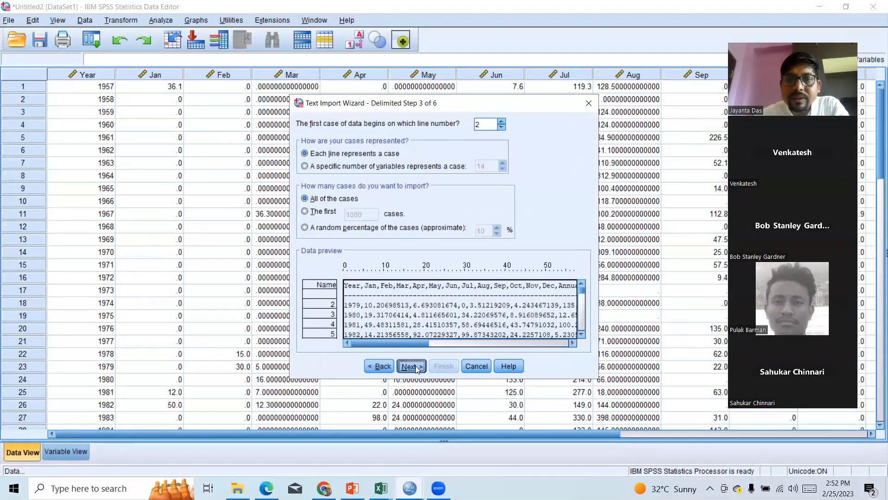
{"action": "left_click", "coordinate": [415, 365]}
{"action": "left_click", "coordinate": [415, 365]}
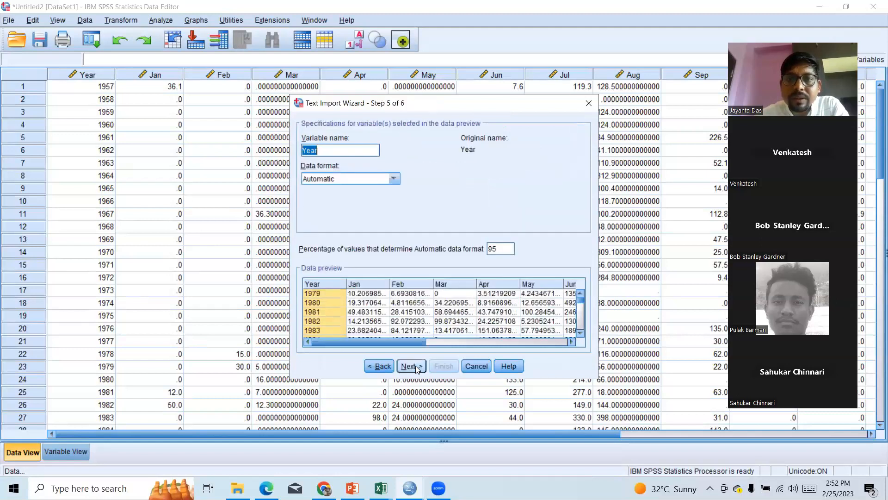
{"action": "left_click", "coordinate": [415, 365]}
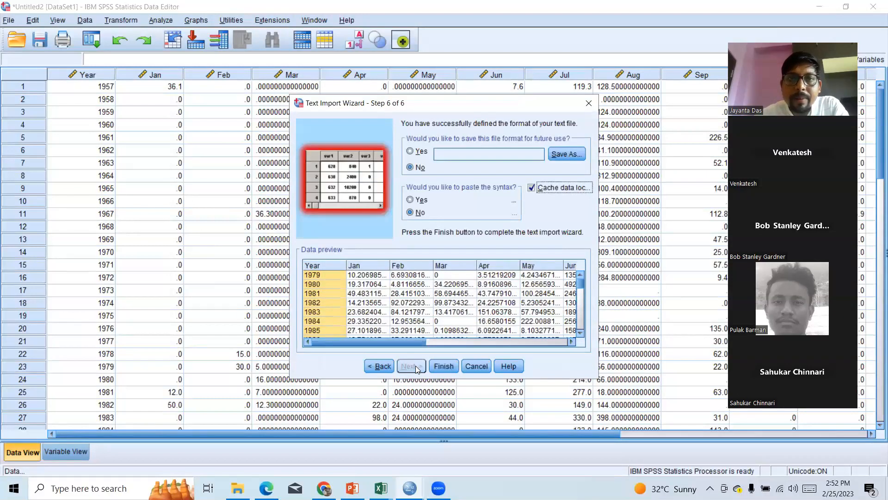
{"action": "left_click", "coordinate": [435, 370]}
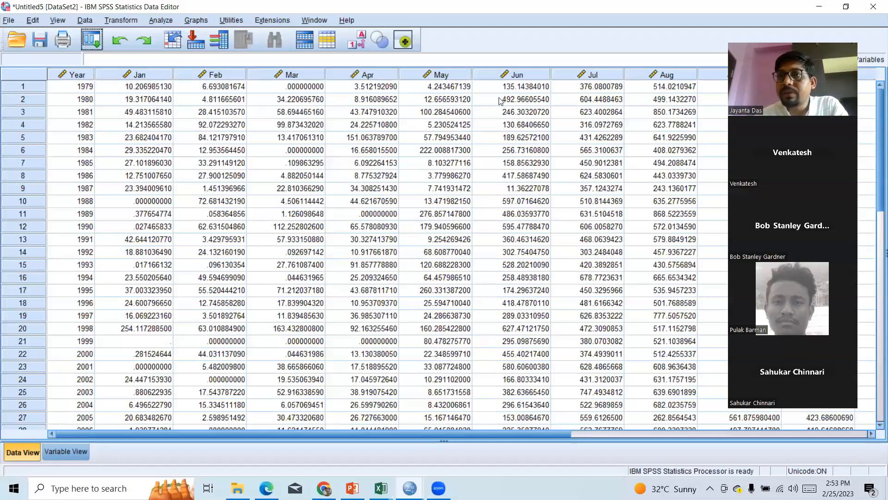
Check the imported columns through Annual and start a Bivariate Correlations analysis on the dataset.
{"action": "left_click_drag", "start_coordinate": [792, 60], "coordinate": [614, 135]}
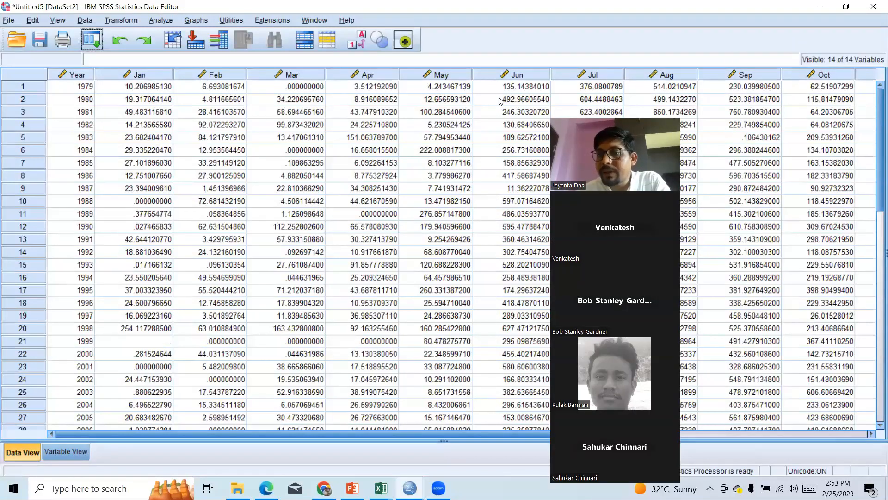
{"action": "left_click", "coordinate": [863, 436]}
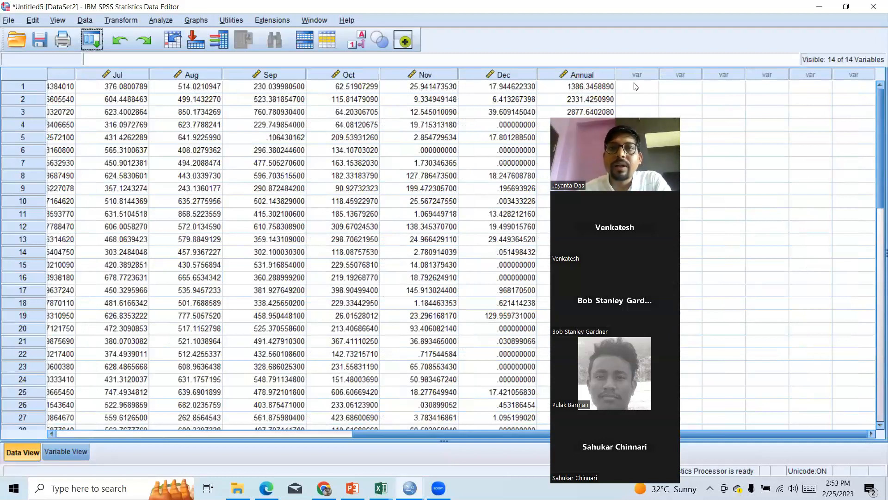
{"action": "left_click_drag", "start_coordinate": [636, 107], "coordinate": [816, 74]}
{"action": "left_click_drag", "start_coordinate": [435, 434], "coordinate": [150, 442]}
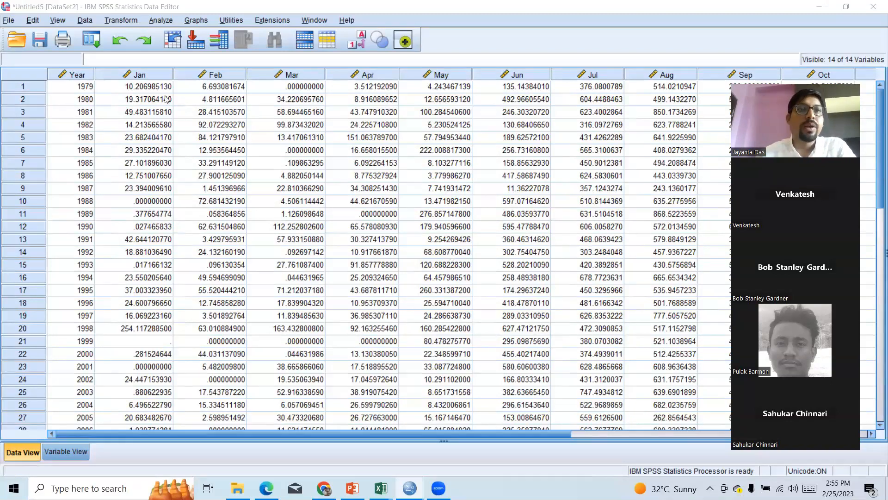
{"action": "left_click", "coordinate": [165, 22]}
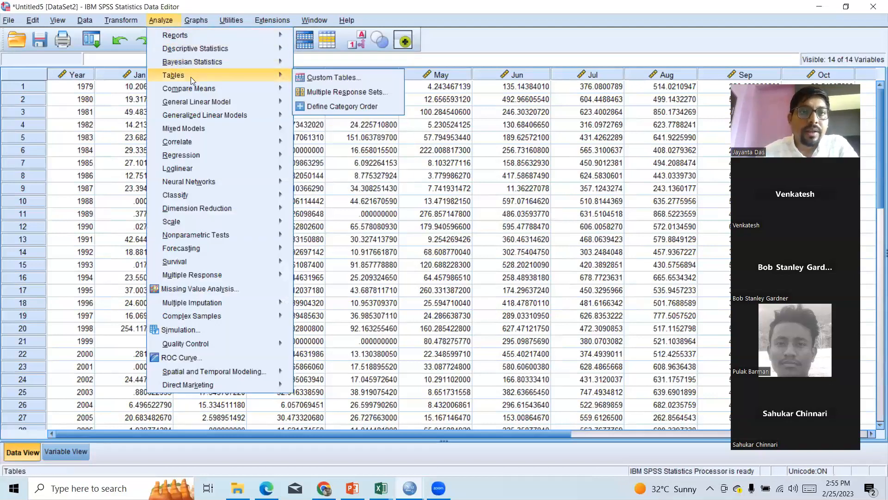
{"action": "mouse_move", "coordinate": [200, 92]}
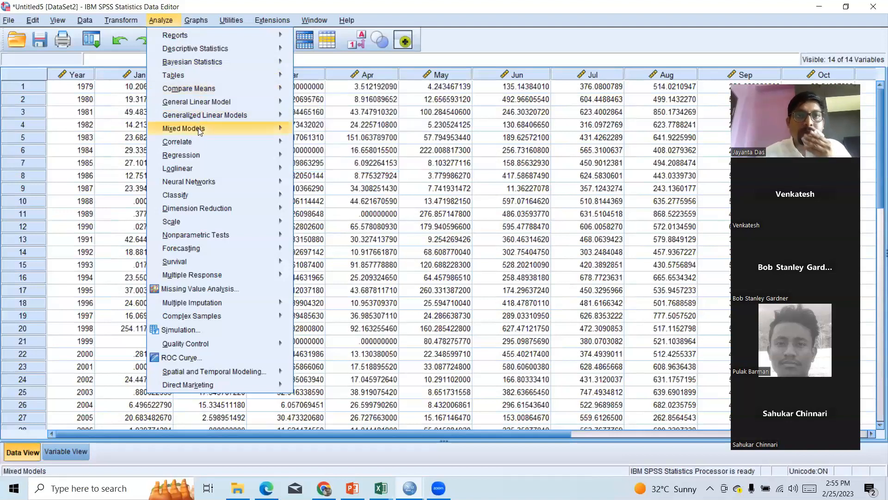
{"action": "mouse_move", "coordinate": [200, 143]}
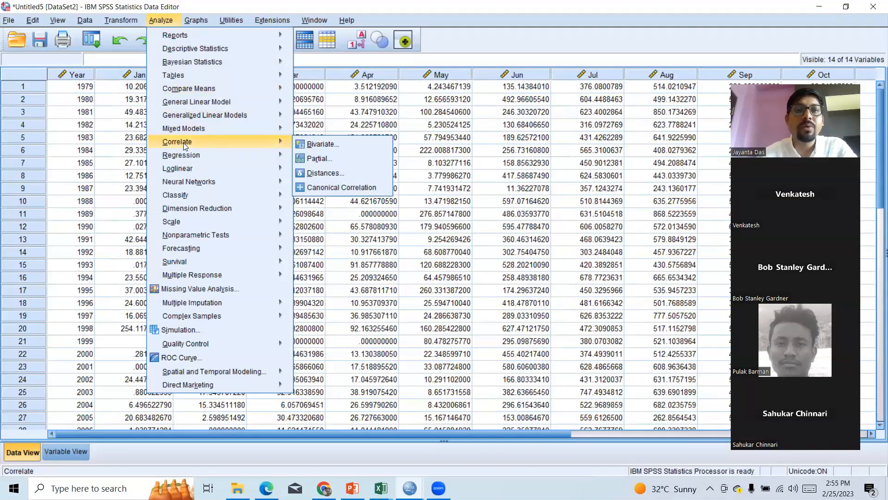
{"action": "left_click", "coordinate": [319, 145]}
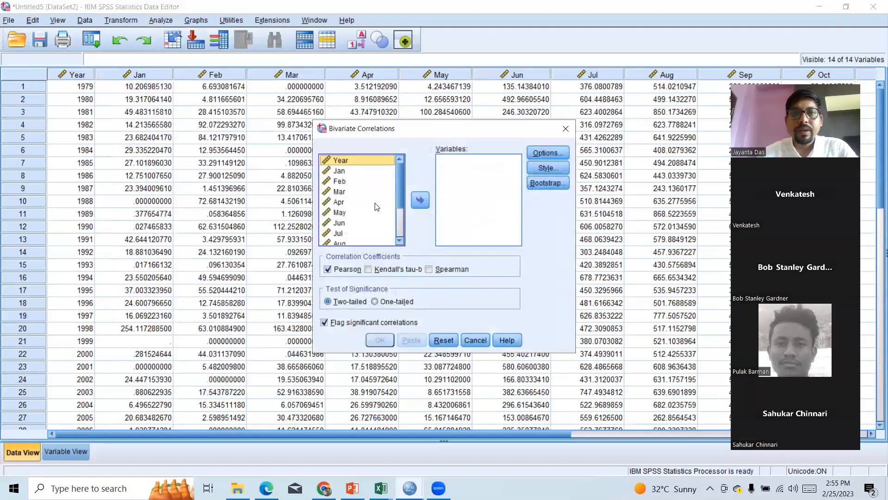
Add all variables from Year through Annual to the correlation and choose the Spearman coefficient instead of Pearson.
{"action": "left_click", "coordinate": [341, 172]}
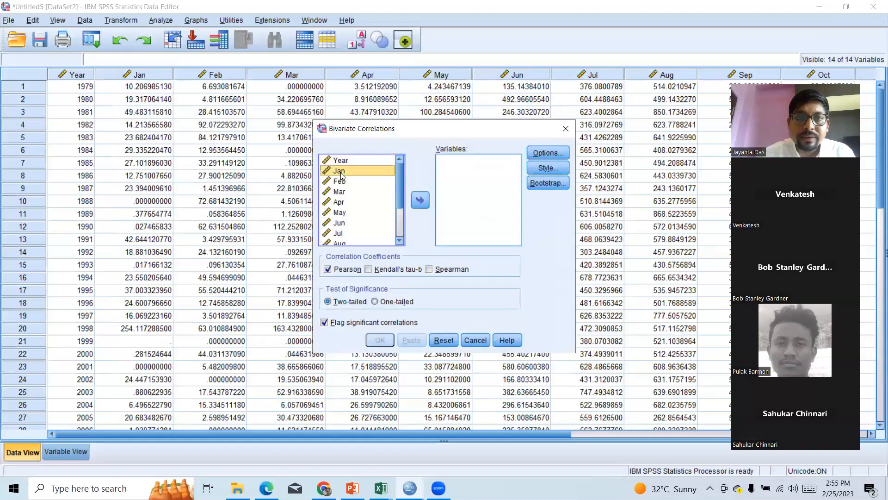
{"action": "left_click", "coordinate": [343, 162]}
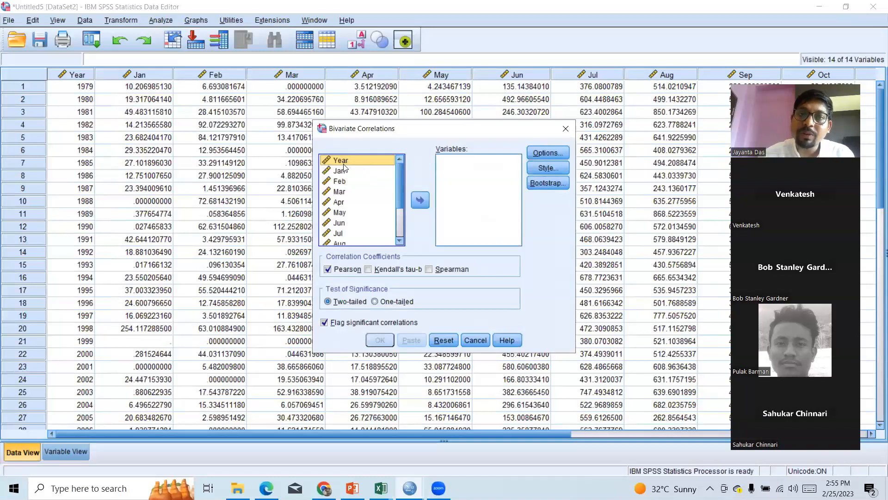
{"action": "left_click_drag", "start_coordinate": [400, 181], "coordinate": [400, 225]}
{"action": "left_click", "coordinate": [360, 240]}
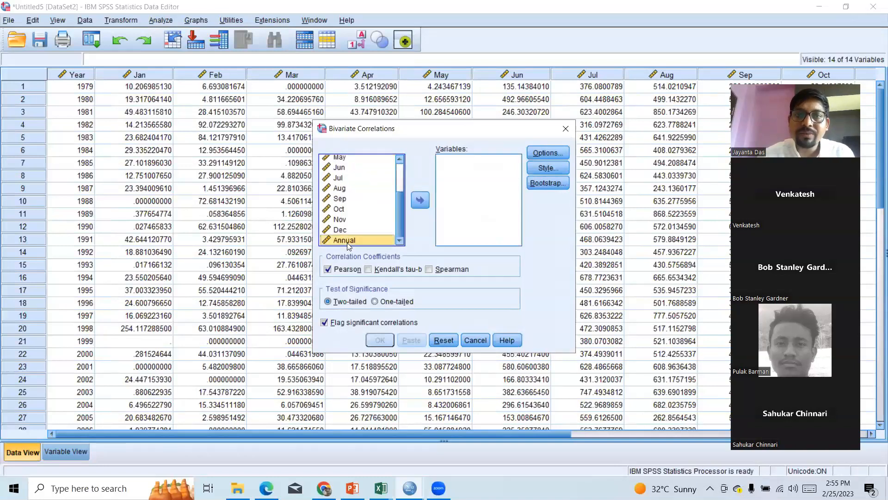
{"action": "left_click_drag", "start_coordinate": [399, 211], "coordinate": [399, 171]}
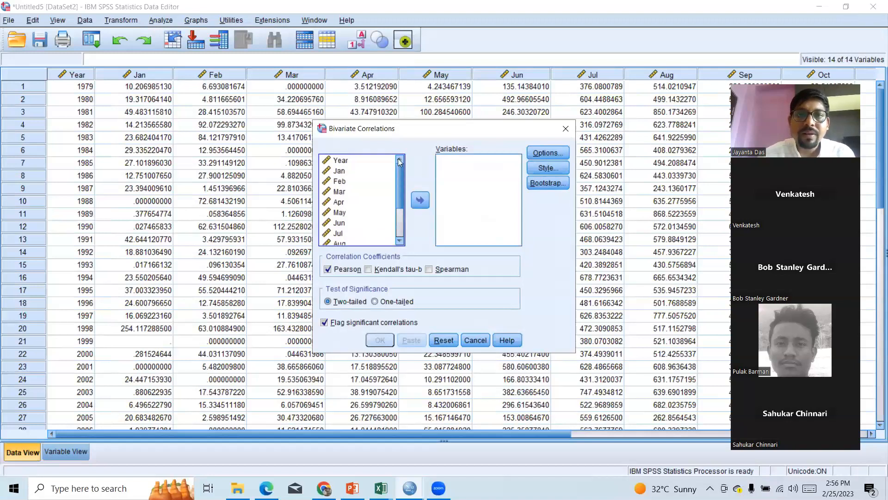
{"action": "left_click", "coordinate": [343, 161], "text": "shift"}
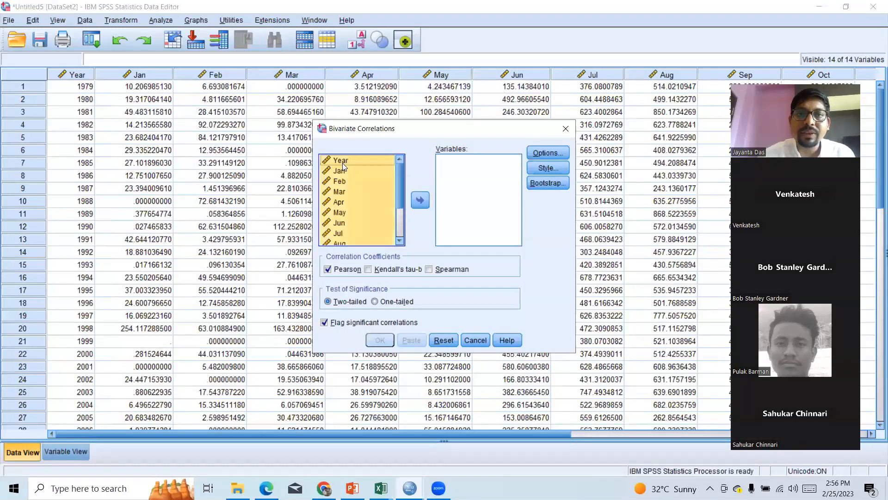
{"action": "left_click", "coordinate": [420, 200]}
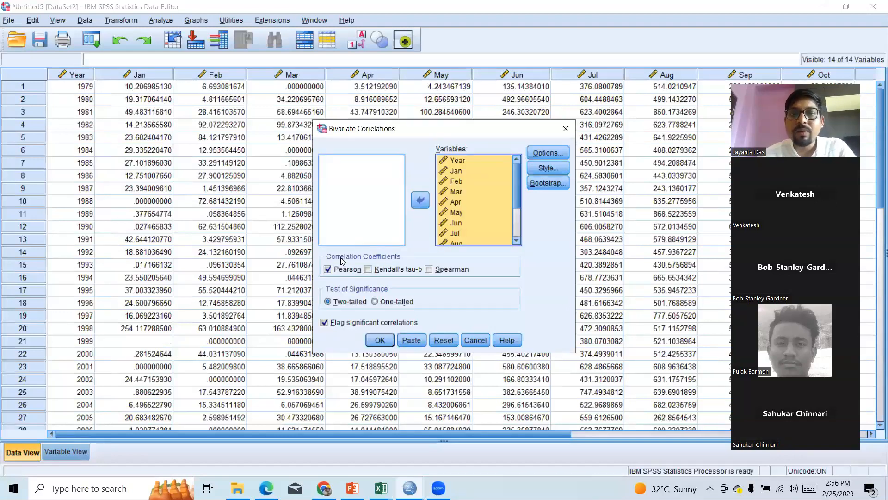
{"action": "left_click", "coordinate": [327, 269]}
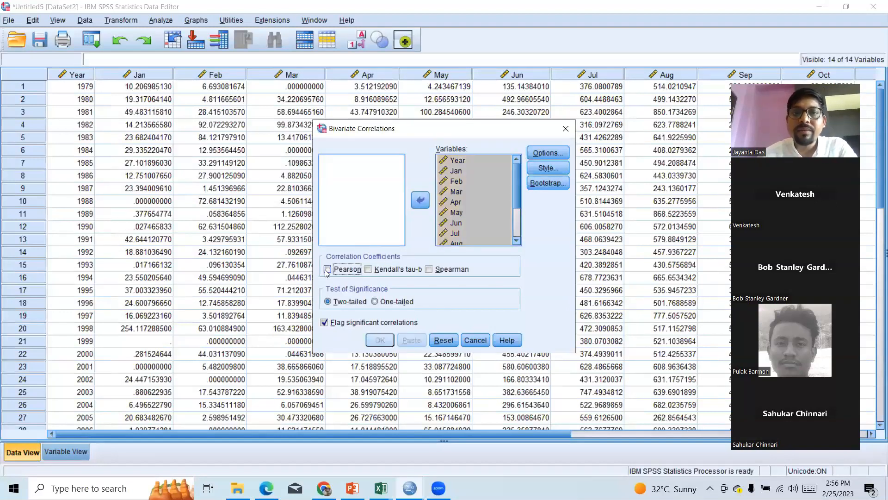
{"action": "left_click", "coordinate": [429, 270]}
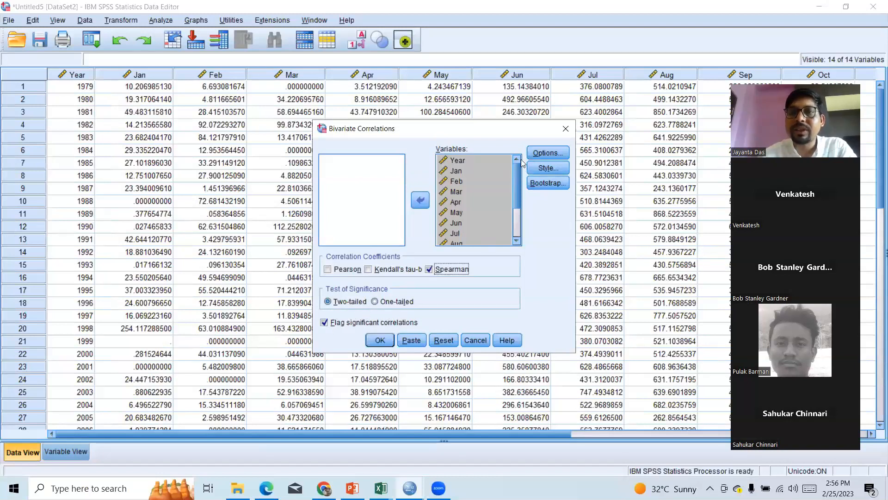
Review the correlation's missing-value options and the conditional table style settings, leaving both without changes.
{"action": "left_click", "coordinate": [539, 155]}
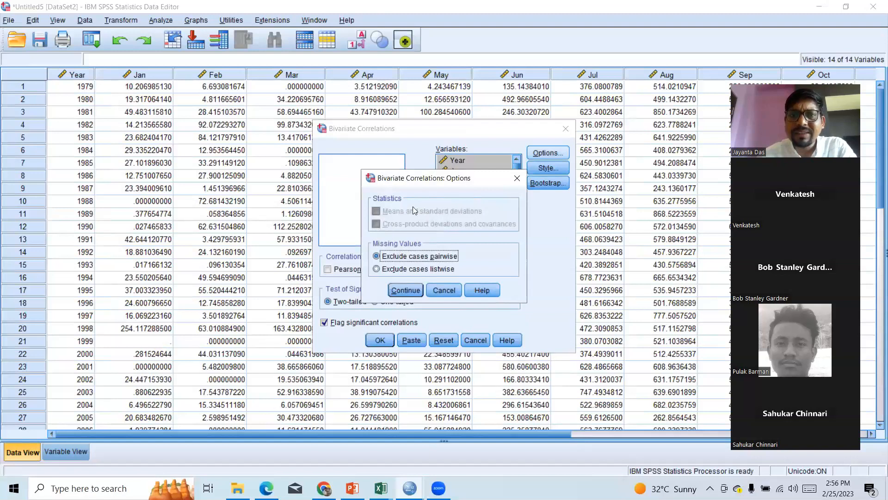
{"action": "left_click", "coordinate": [517, 180]}
{"action": "left_click", "coordinate": [538, 167]}
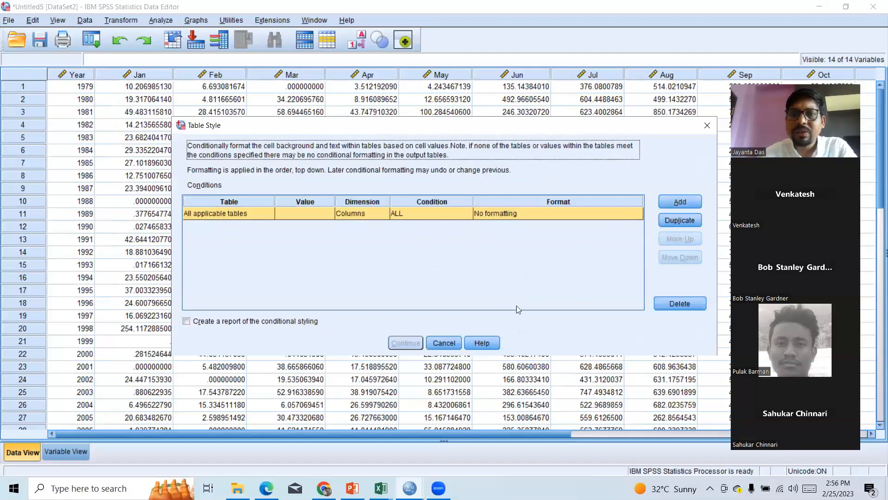
{"action": "left_click", "coordinate": [444, 342]}
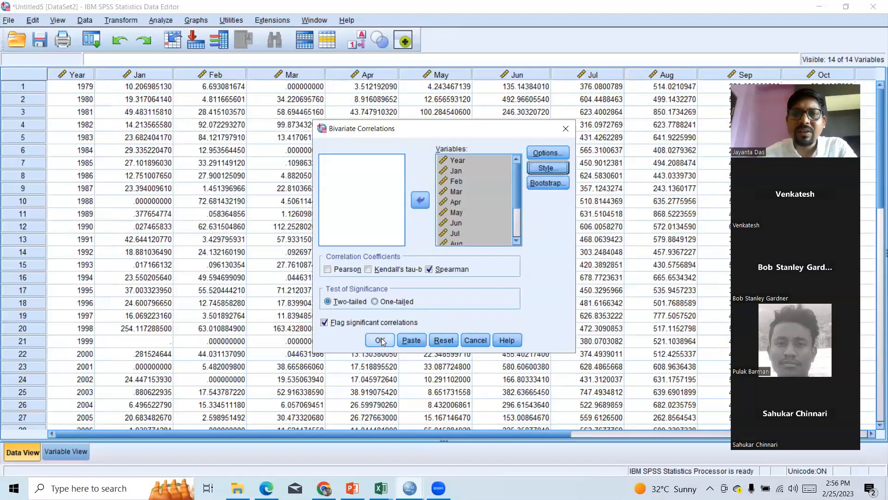
Run the two-tailed Spearman correlation and select its Correlations table in the output.
{"action": "left_click", "coordinate": [380, 340]}
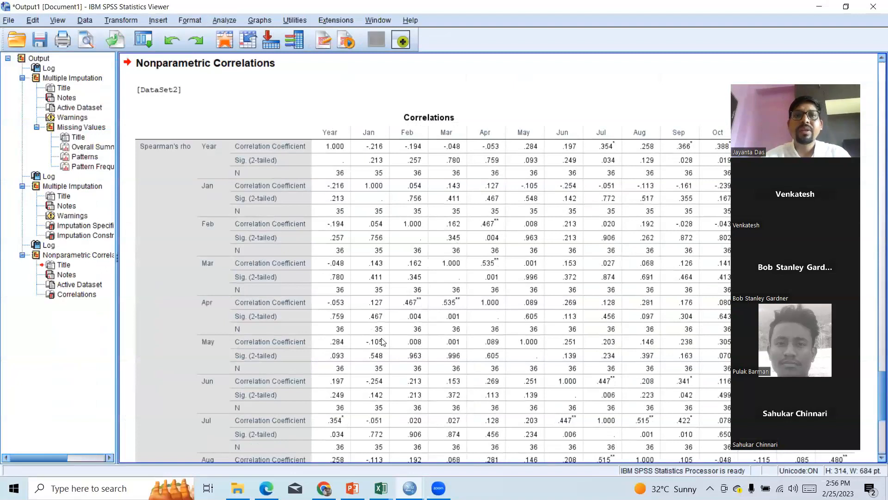
{"action": "left_click", "coordinate": [320, 177]}
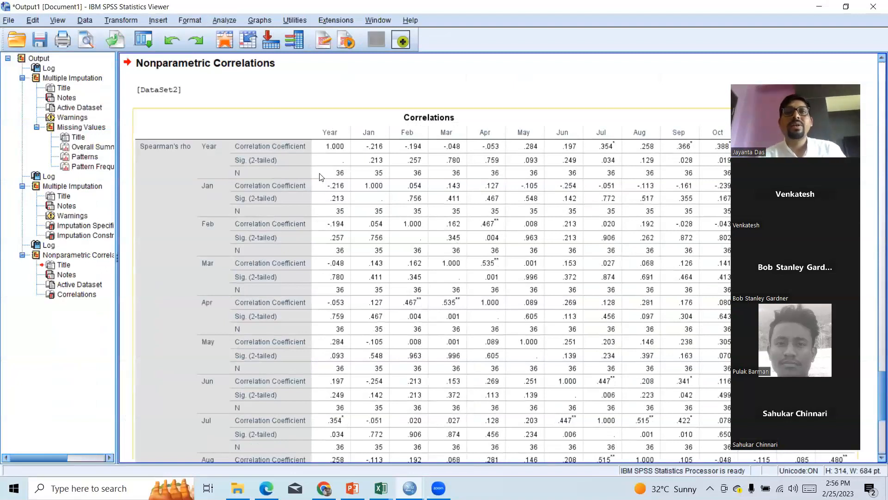
{"action": "left_click", "coordinate": [303, 117]}
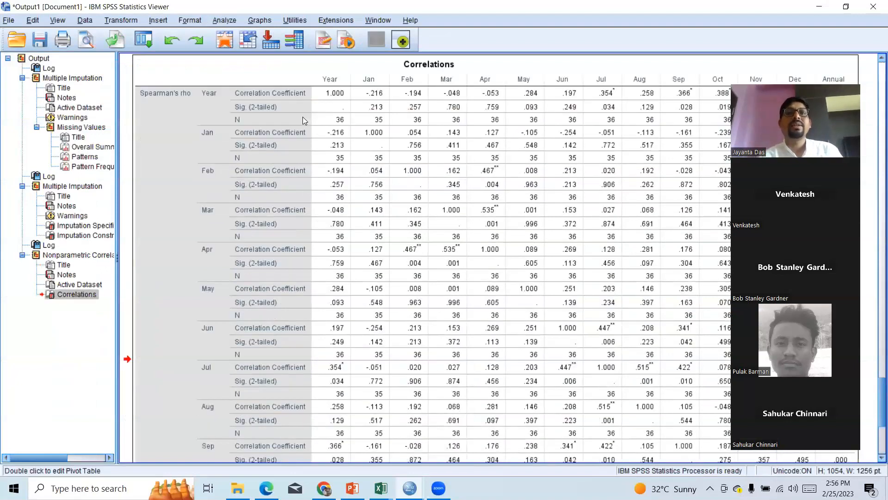
Open the export settings for the selected Correlations table, keeping the Excel 2007 and Higher format.
{"action": "right_click", "coordinate": [258, 66]}
{"action": "left_click", "coordinate": [224, 77]}
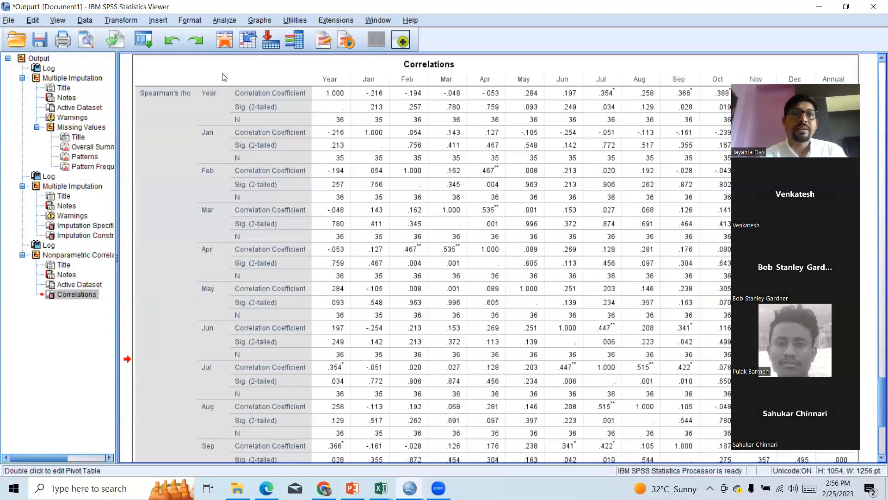
{"action": "right_click", "coordinate": [223, 77]}
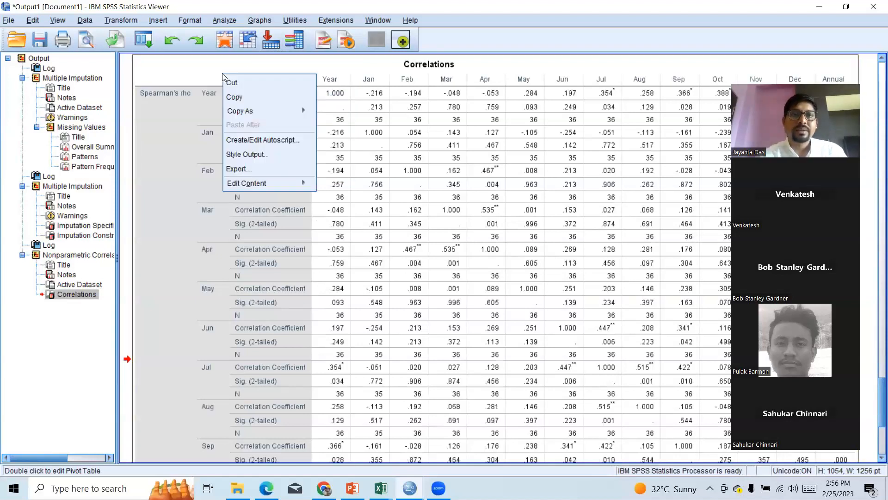
{"action": "left_click", "coordinate": [264, 166]}
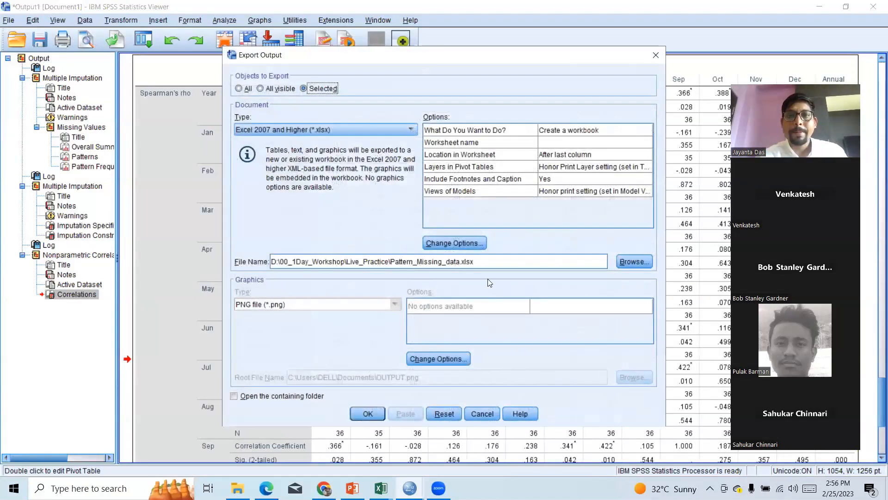
{"action": "left_click", "coordinate": [624, 266]}
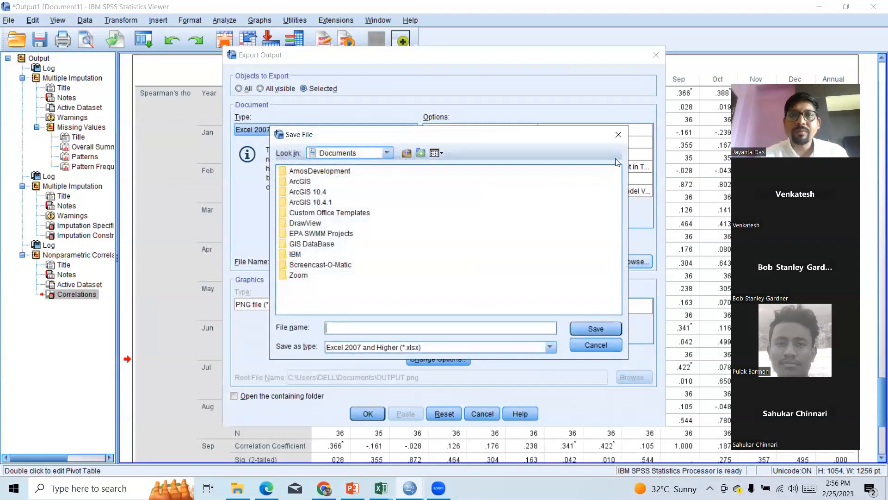
{"action": "left_click", "coordinate": [617, 135]}
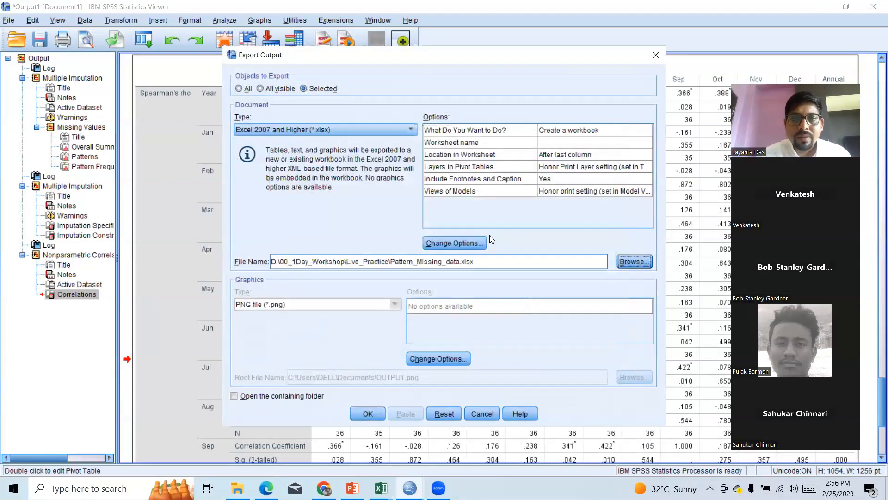
Set the export file name to Spearman_Rho.xlsx in D:\00_1Day_Workshop\Live_Practice and export the table.
{"action": "left_click", "coordinate": [461, 262]}
{"action": "left_click", "coordinate": [461, 262]}
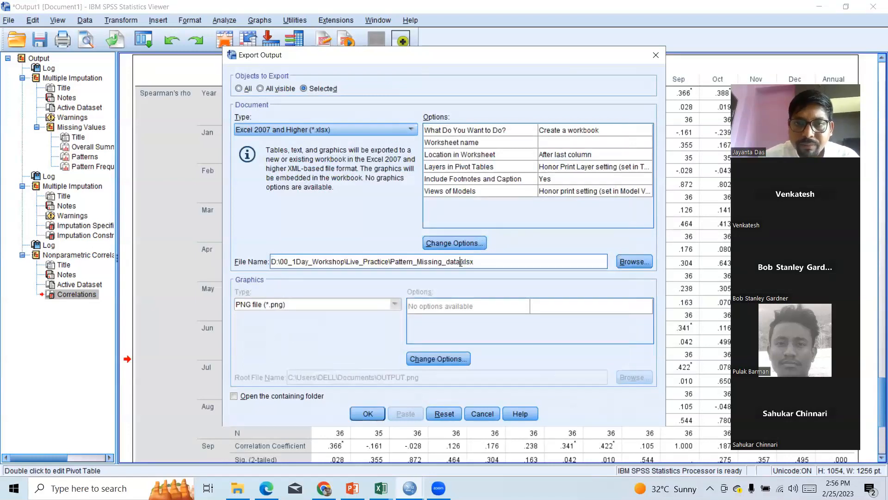
{"action": "key", "text": "BackSpace"}
{"action": "key", "text": "BackSpace"}
{"action": "key", "text": "BackSpace"}
{"action": "key", "text": "BackSpace"}
{"action": "key", "text": "BackSpace"}
{"action": "key", "text": "BackSpace"}
{"action": "key", "text": "BackSpace"}
{"action": "key", "text": "BackSpace"}
{"action": "key", "text": "BackSpace"}
{"action": "key", "text": "BackSpace"}
{"action": "key", "text": "BackSpace"}
{"action": "key", "text": "BackSpace"}
{"action": "key", "text": "BackSpace"}
{"action": "key", "text": "BackSpace"}
{"action": "key", "text": "BackSpace"}
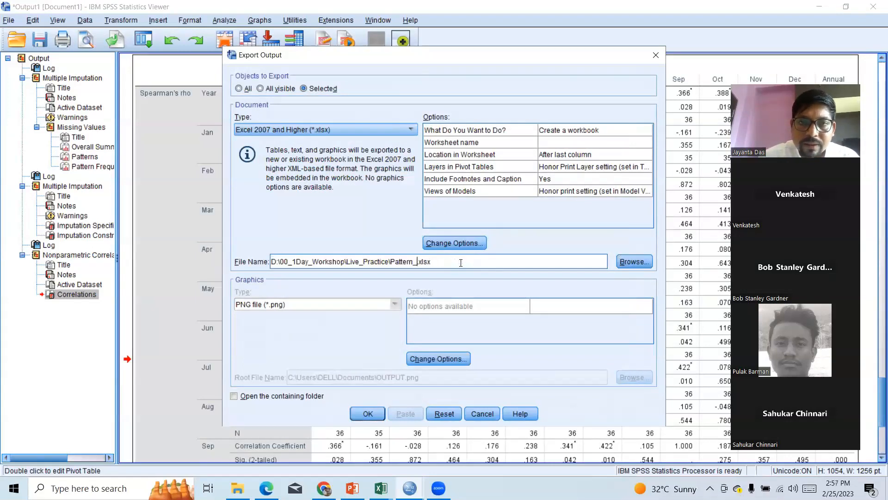
{"action": "key", "text": "BackSpace"}
{"action": "key", "text": "BackSpace"}
{"action": "key", "text": "BackSpace"}
{"action": "key", "text": "BackSpace"}
{"action": "key", "text": "BackSpace"}
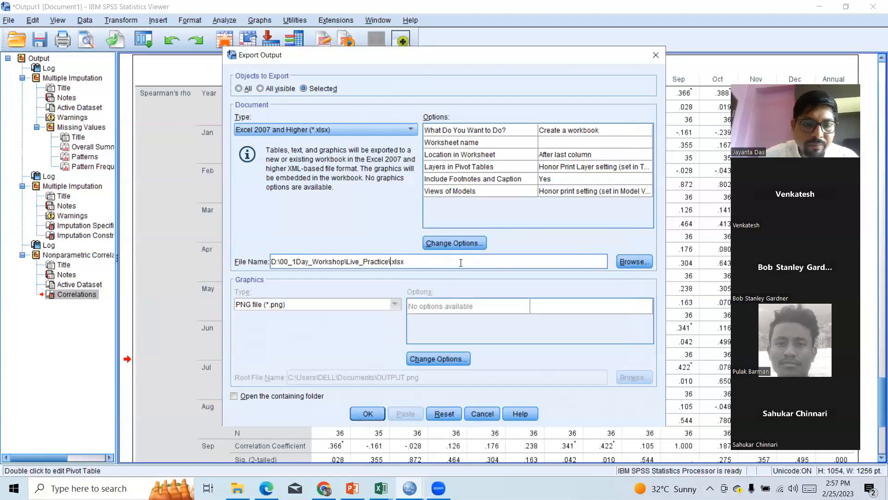
{"action": "type", "text": "Spearm"}
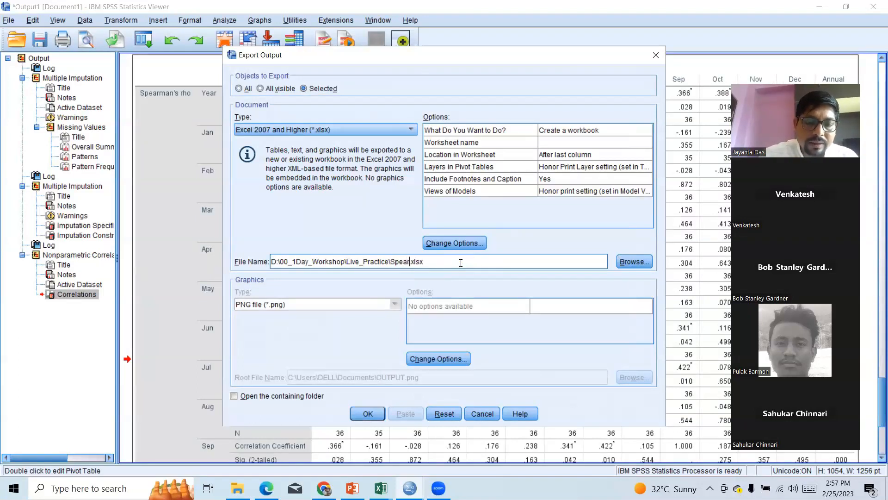
{"action": "type", "text": "an"}
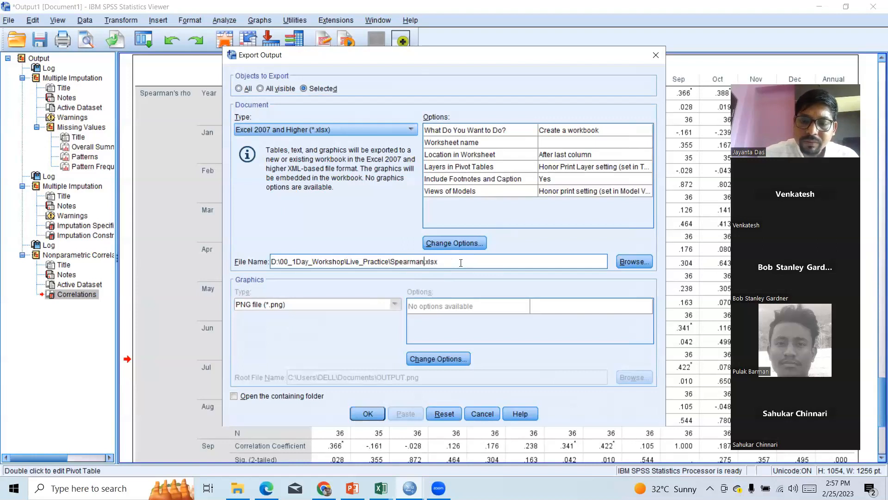
{"action": "type", "text": "_Rho"}
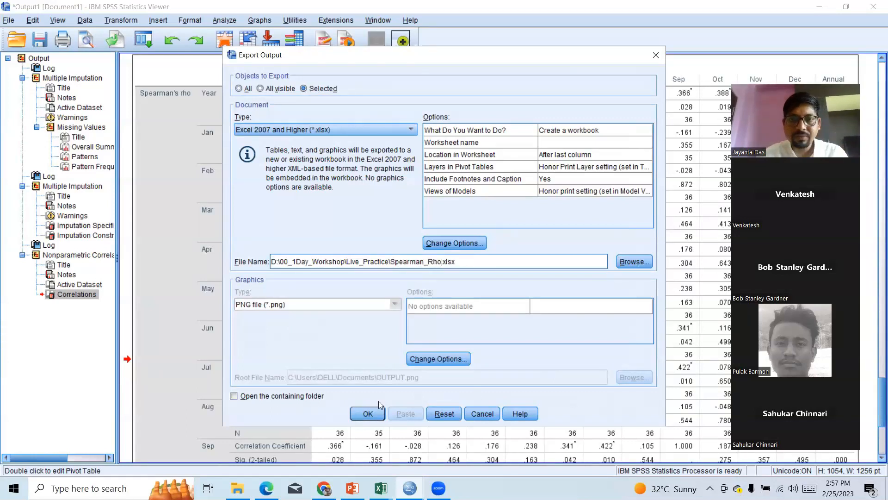
{"action": "left_click", "coordinate": [367, 413]}
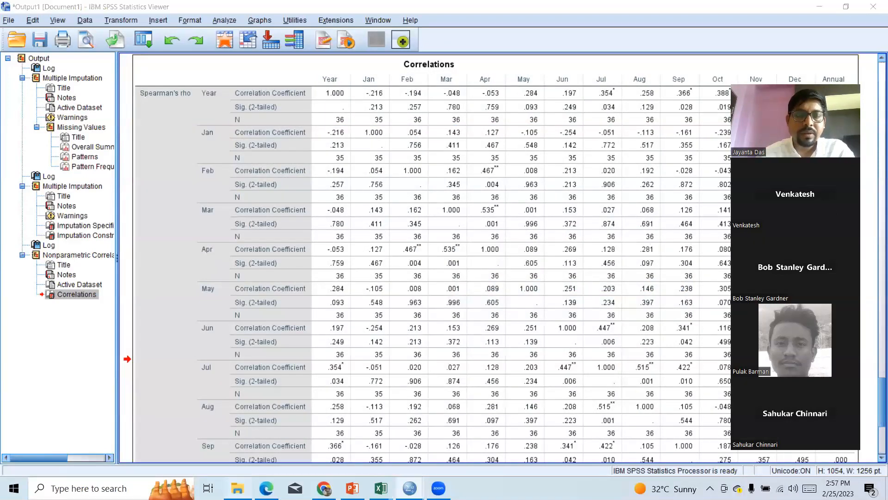
Open the PDF paper on variability and trends of rainfall from the workshop's Publication folder in File Explorer.
{"action": "left_click", "coordinate": [237, 488]}
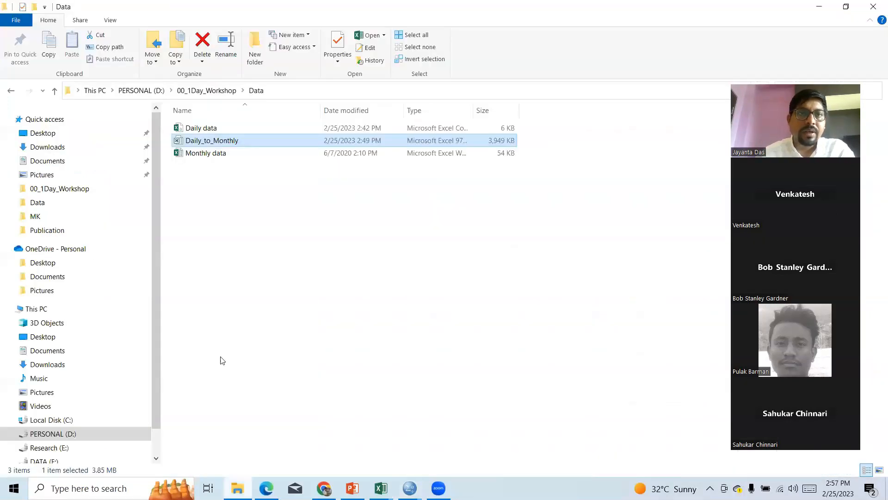
{"action": "left_click", "coordinate": [54, 92]}
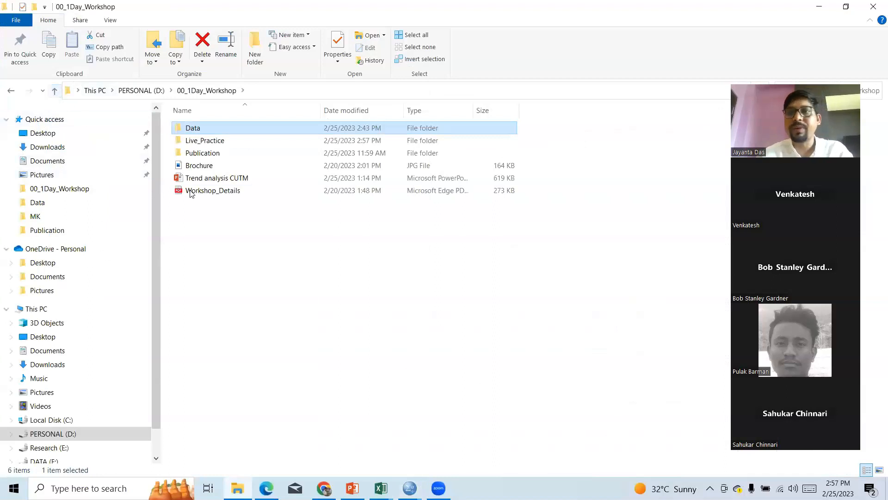
{"action": "left_click", "coordinate": [212, 155]}
{"action": "double_click", "coordinate": [212, 157]}
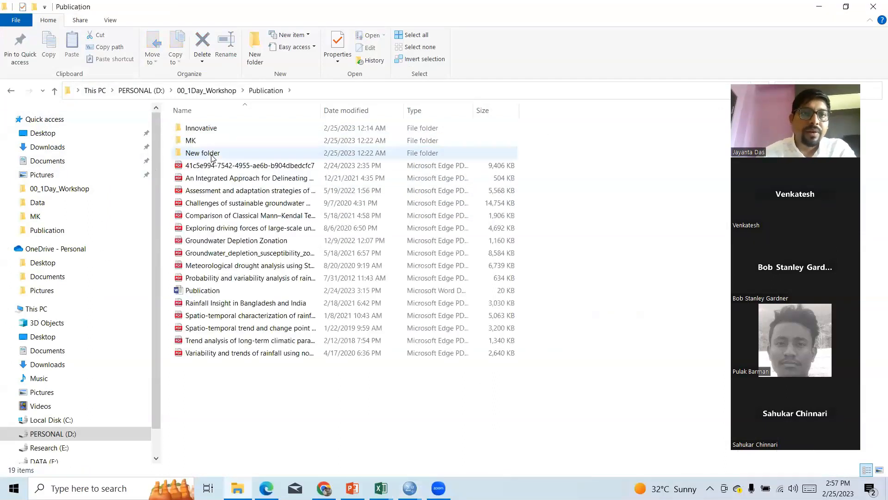
{"action": "left_click", "coordinate": [265, 354]}
{"action": "double_click", "coordinate": [265, 355]}
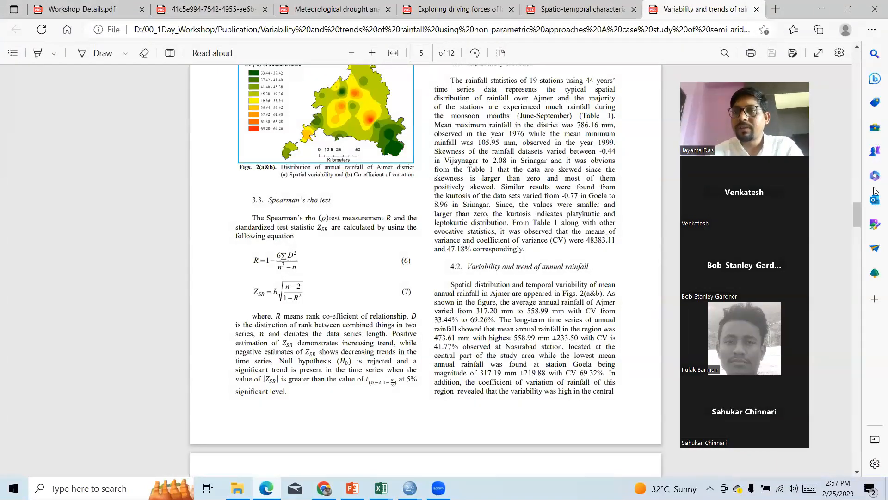
Check the paper's title page and read section 3.3 on Spearman's rho test with its equations.
{"action": "left_click_drag", "start_coordinate": [857, 219], "coordinate": [842, 60]}
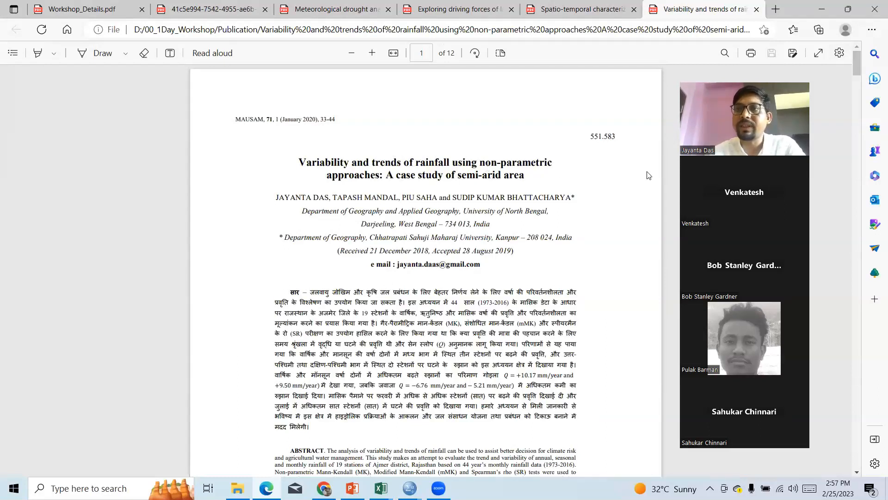
{"action": "left_click_drag", "start_coordinate": [856, 67], "coordinate": [869, 224]}
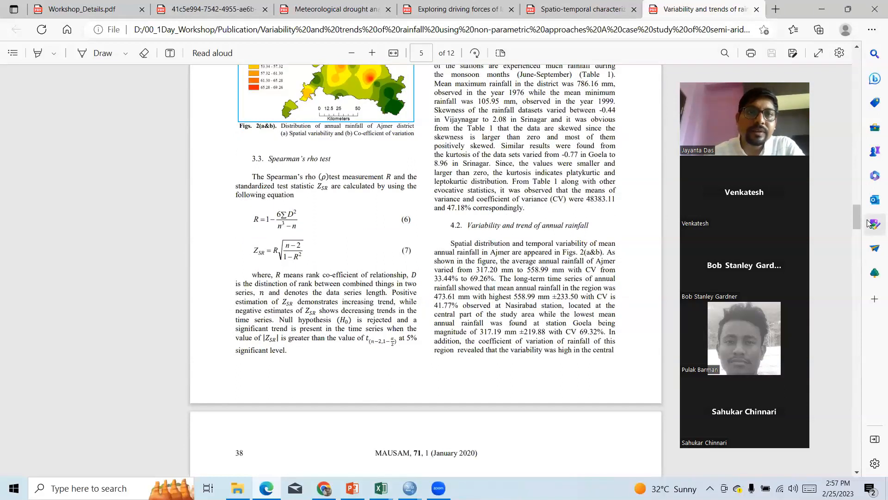
{"action": "left_click_drag", "start_coordinate": [268, 158], "coordinate": [327, 265]}
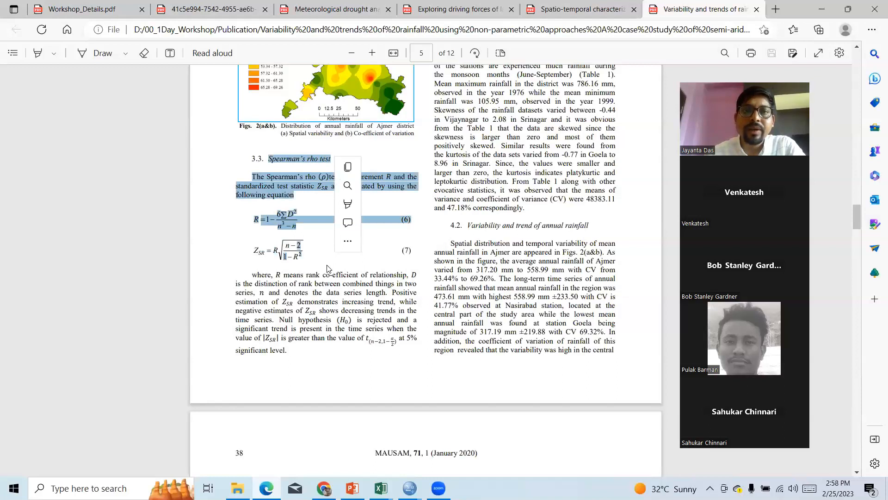
{"action": "left_click", "coordinate": [327, 266]}
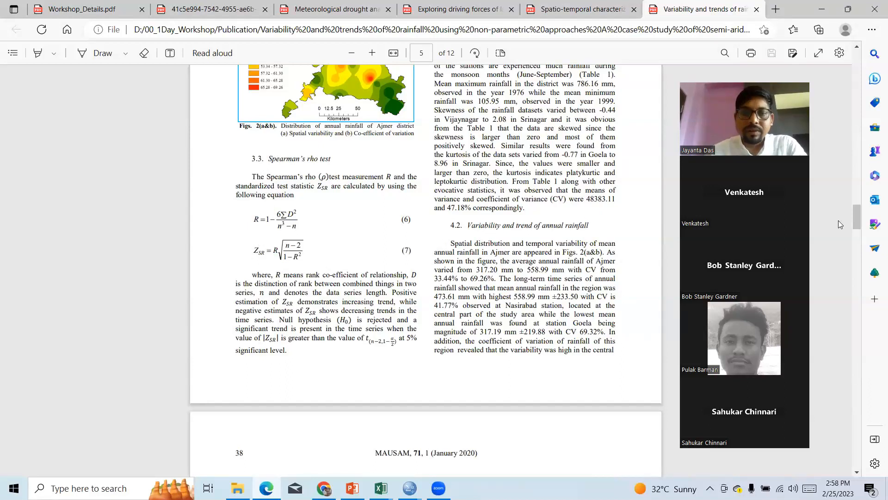
Open the exported Spearman_Rho workbook from the Live_Practice folder in Excel.
{"action": "left_click", "coordinate": [237, 488]}
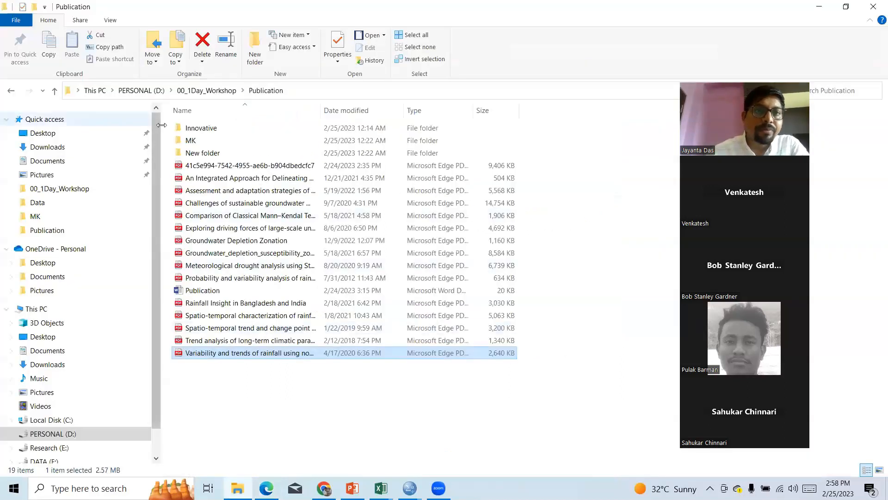
{"action": "left_click", "coordinate": [54, 90]}
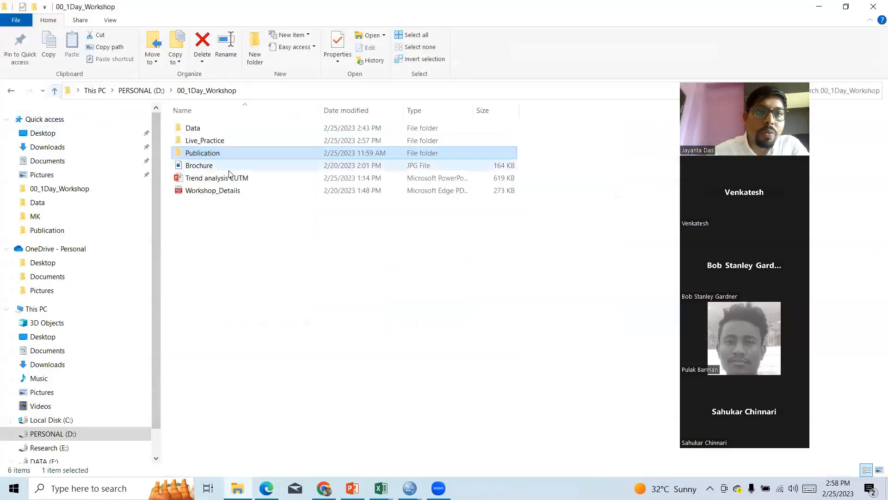
{"action": "double_click", "coordinate": [214, 144]}
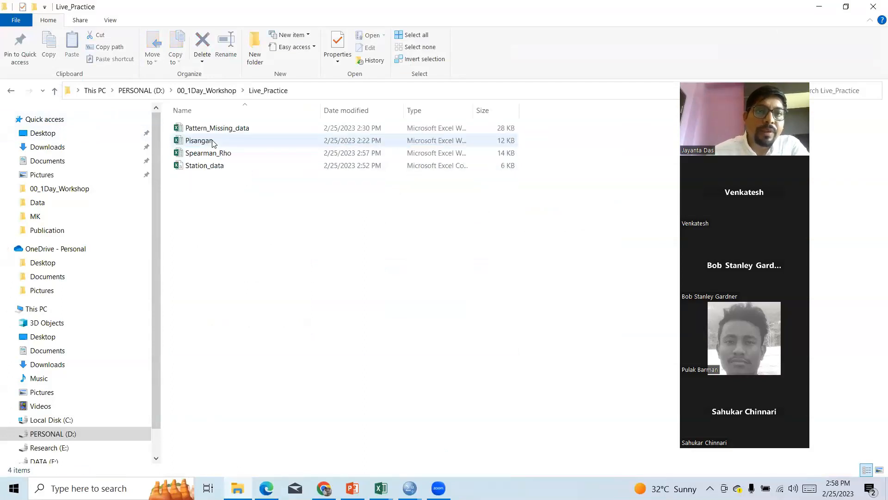
{"action": "double_click", "coordinate": [232, 155]}
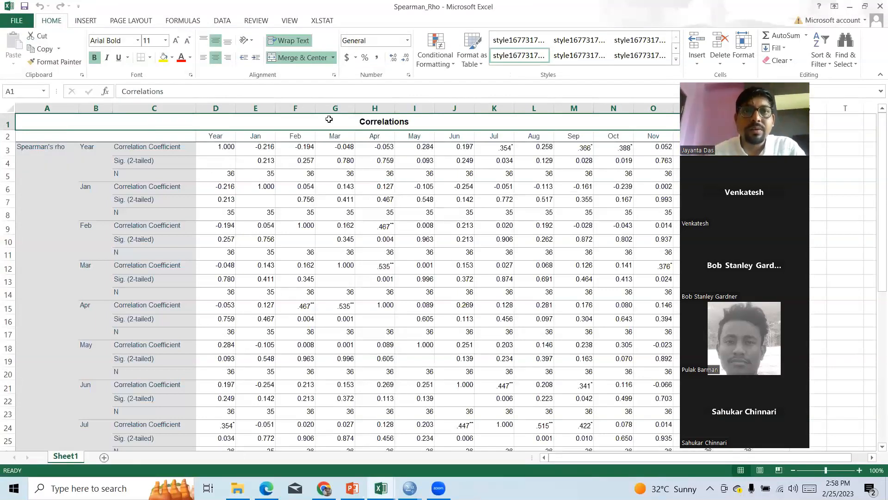
Unmerge the Correlations title cells in row 1.
{"action": "left_click", "coordinate": [291, 57]}
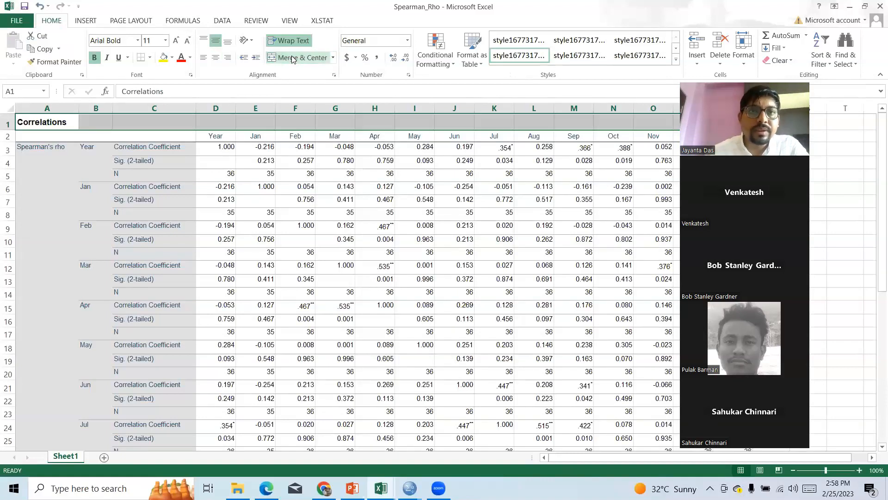
{"action": "left_click", "coordinate": [277, 154]}
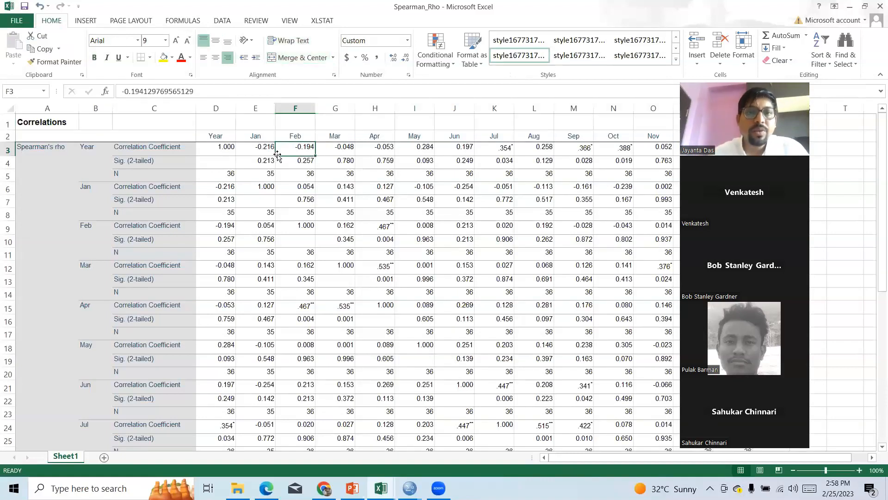
{"action": "left_click", "coordinate": [121, 173]}
Try to delete the contents of the columns from Jan onward in the correlation table.
{"action": "left_click", "coordinate": [258, 137]}
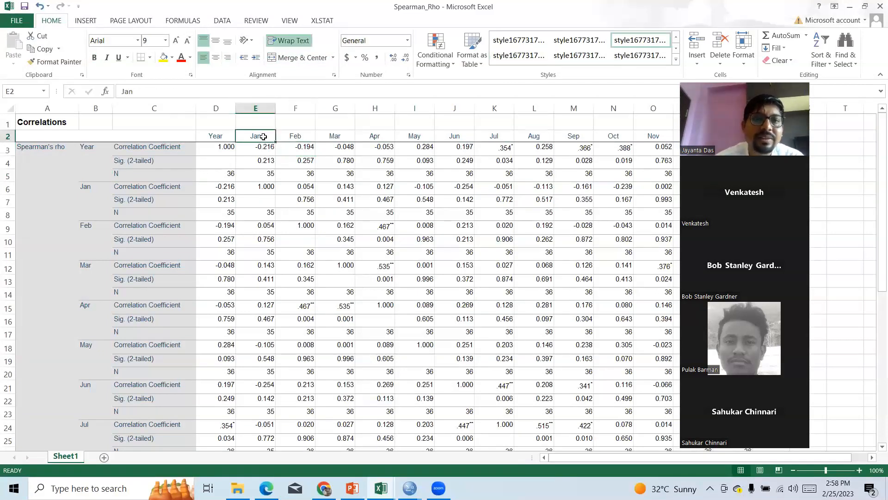
{"action": "right_click", "coordinate": [261, 106]}
{"action": "left_click", "coordinate": [256, 107]}
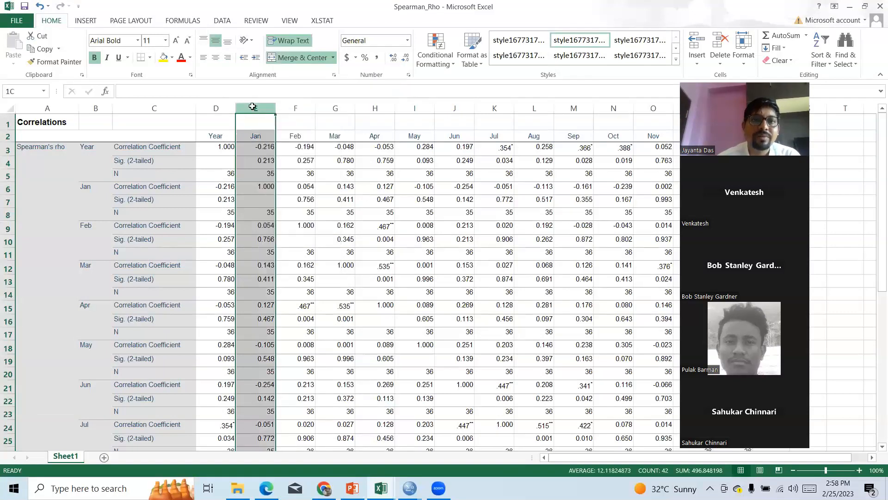
{"action": "left_click_drag", "start_coordinate": [252, 104], "coordinate": [817, 117]}
{"action": "key", "text": "Delete"}
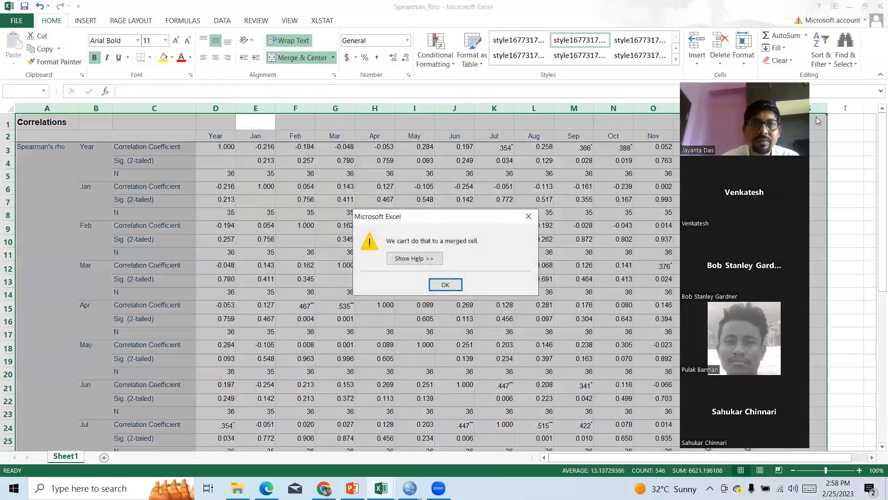
{"action": "left_click", "coordinate": [529, 216]}
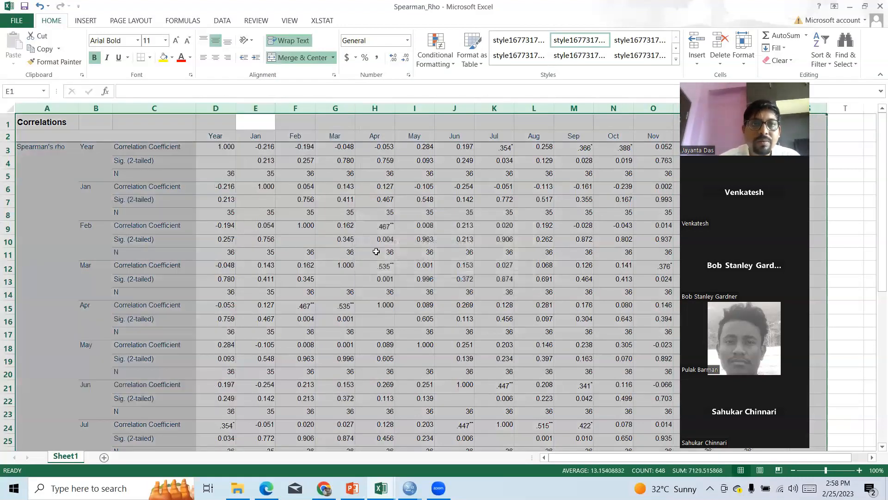
Unmerge the significance footnote cells in rows 45 and 46 below the correlation table.
{"action": "left_click", "coordinate": [339, 237]}
{"action": "key", "text": "Down"}
{"action": "key", "text": "Down"}
{"action": "key", "text": "Down"}
{"action": "key", "text": "Down"}
{"action": "key", "text": "Down"}
{"action": "key", "text": "Down"}
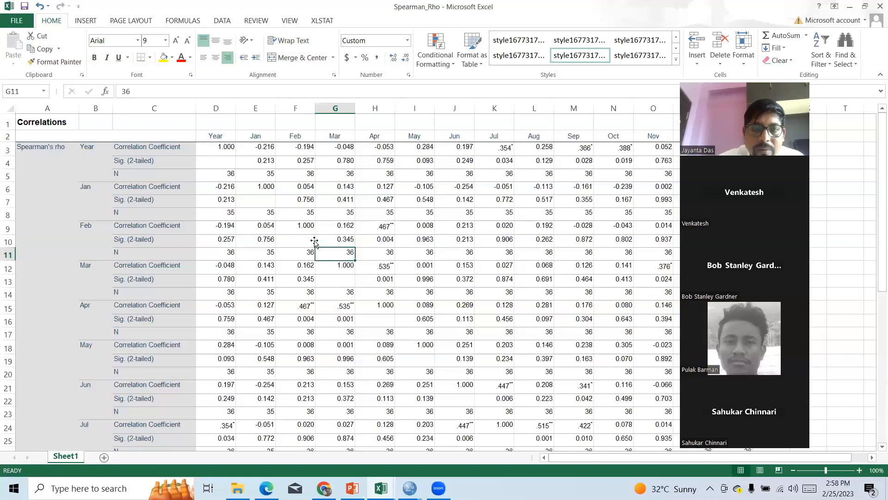
{"action": "key", "text": "Down"}
{"action": "key", "text": "Down"}
{"action": "key", "text": "Down"}
{"action": "key", "text": "Down"}
{"action": "key", "text": "Down"}
{"action": "key", "text": "Down"}
{"action": "key", "text": "Down"}
{"action": "key", "text": "Down"}
{"action": "key", "text": "Down"}
{"action": "key", "text": "Down"}
{"action": "key", "text": "Down"}
{"action": "key", "text": "Down"}
{"action": "key", "text": "Down"}
{"action": "key", "text": "Down"}
{"action": "key", "text": "Down"}
{"action": "key", "text": "Down"}
{"action": "key", "text": "Down"}
{"action": "key", "text": "Down"}
{"action": "key", "text": "Down"}
{"action": "key", "text": "Down"}
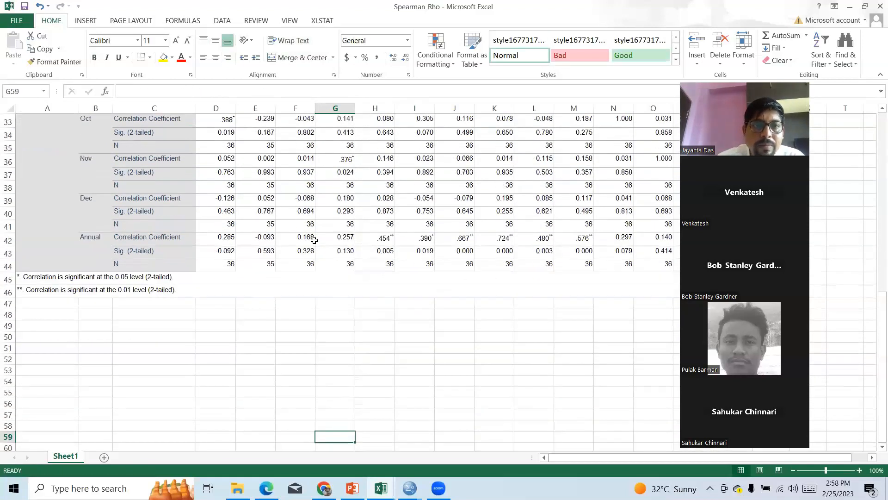
{"action": "left_click", "coordinate": [231, 278]}
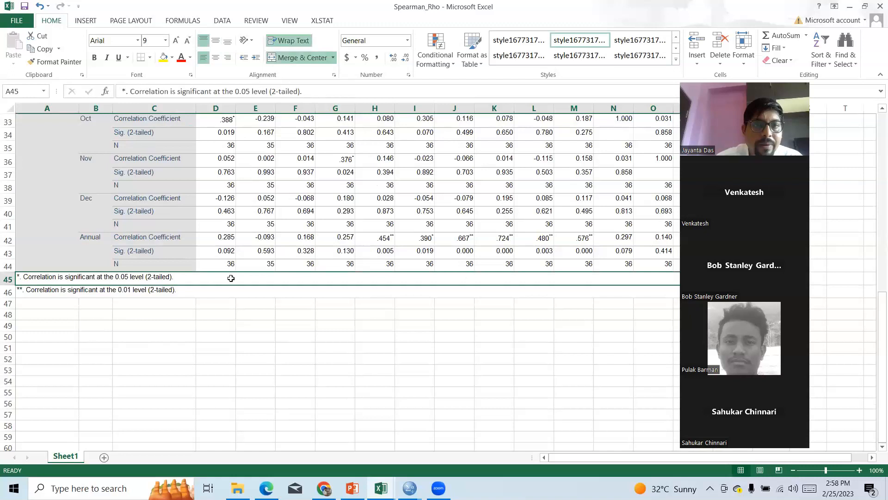
{"action": "left_click_drag", "start_coordinate": [230, 281], "coordinate": [230, 288]}
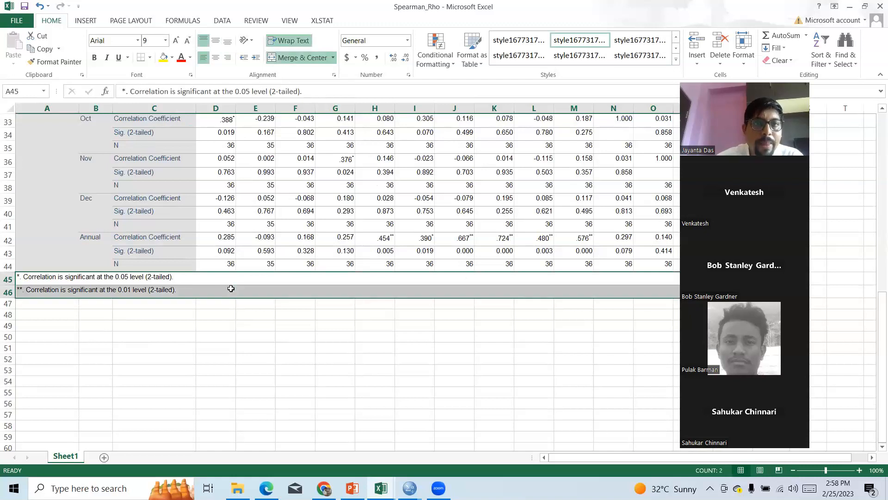
{"action": "left_click", "coordinate": [292, 59]}
{"action": "left_click", "coordinate": [229, 291]}
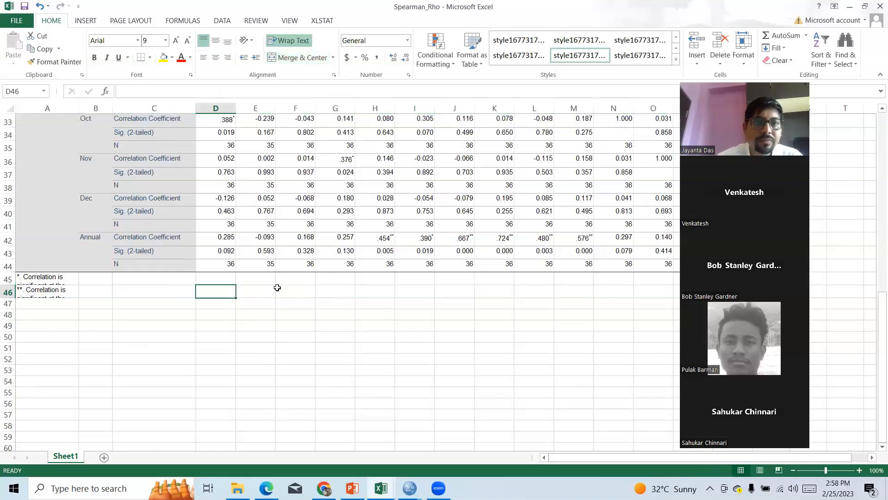
Clear the correlation table's contents from the Jan column onward, range E2:S46, keeping only the Year column of values.
{"action": "left_click_drag", "start_coordinate": [270, 288], "coordinate": [820, 143]}
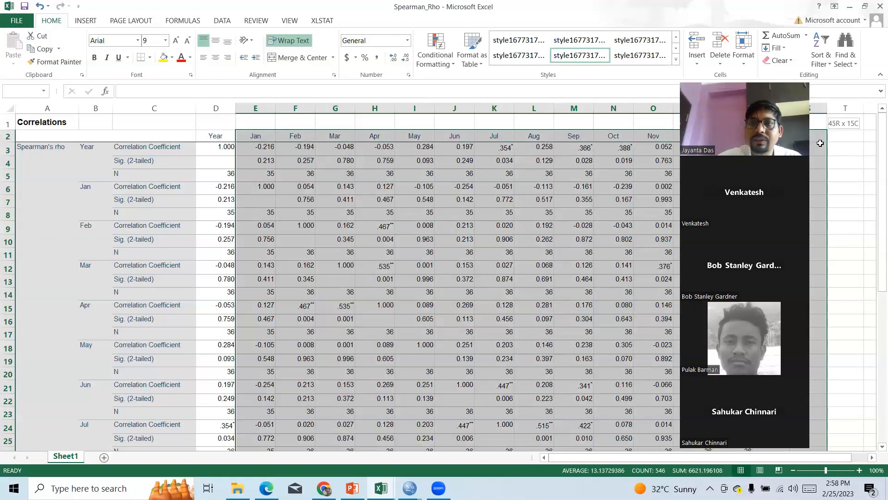
{"action": "key", "text": "Delete"}
{"action": "key", "text": "Up"}
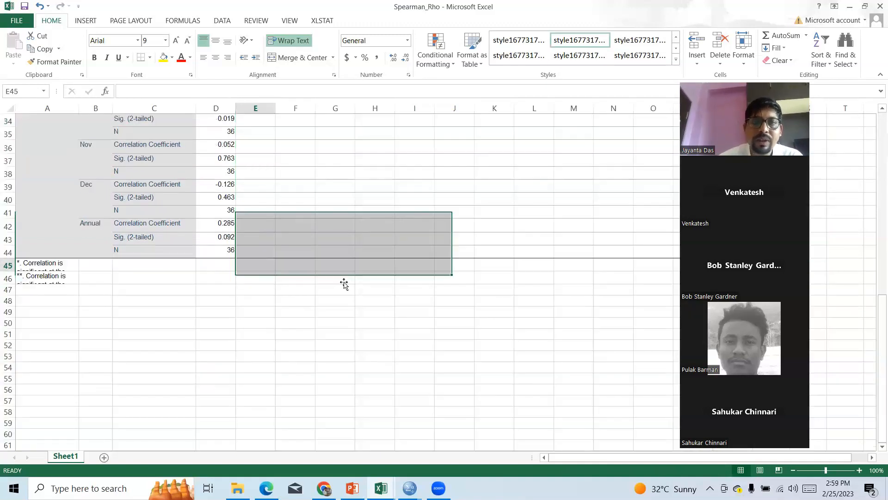
{"action": "key", "text": "Up"}
{"action": "key", "text": "Up"}
{"action": "key", "text": "Up"}
{"action": "key", "text": "Up"}
{"action": "key", "text": "Up"}
{"action": "key", "text": "Up"}
{"action": "key", "text": "Up"}
{"action": "key", "text": "Up"}
{"action": "key", "text": "Up"}
{"action": "key", "text": "Up"}
{"action": "key", "text": "Up"}
{"action": "key", "text": "Up"}
{"action": "key", "text": "Up"}
{"action": "key", "text": "Up"}
{"action": "key", "text": "Up"}
{"action": "key", "text": "Up"}
{"action": "key", "text": "Up"}
{"action": "key", "text": "Up"}
{"action": "key", "text": "Up"}
{"action": "key", "text": "Up"}
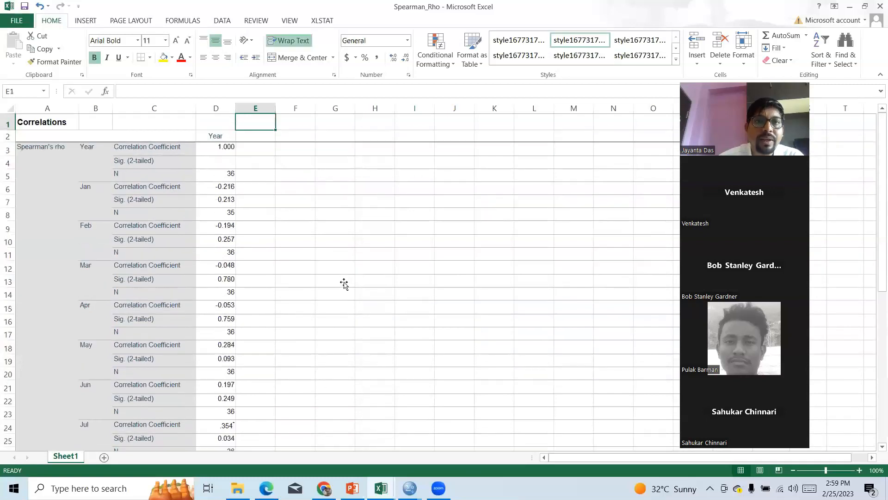
Examine how the Year column pairs with the row labels, comparing the Jan, Feb and Mar correlation coefficients.
{"action": "left_click", "coordinate": [83, 146]}
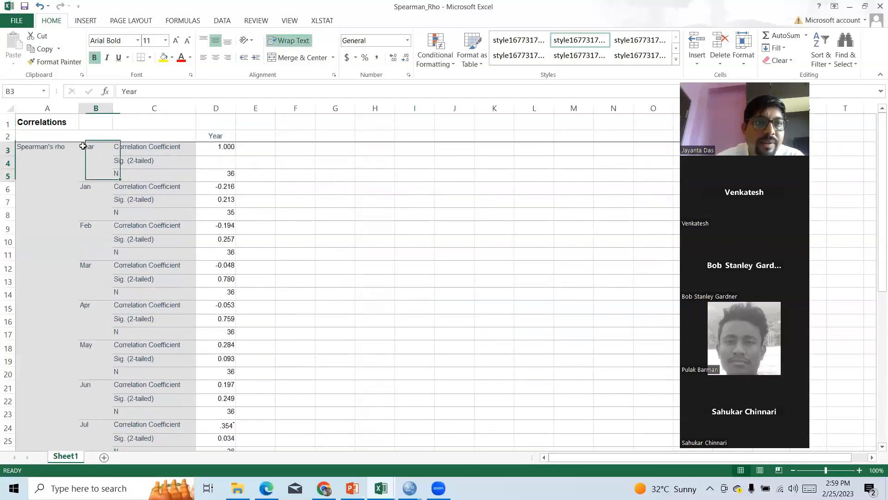
{"action": "left_click", "coordinate": [143, 148]}
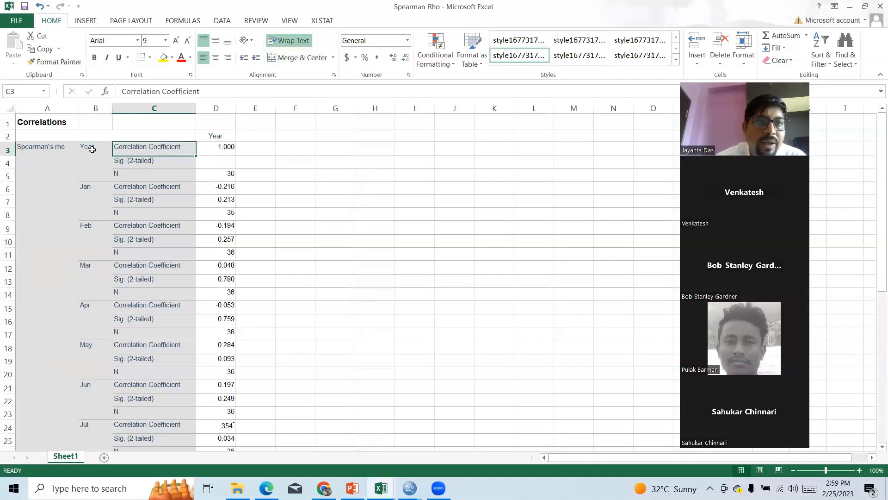
{"action": "left_click_drag", "start_coordinate": [83, 146], "coordinate": [223, 140]}
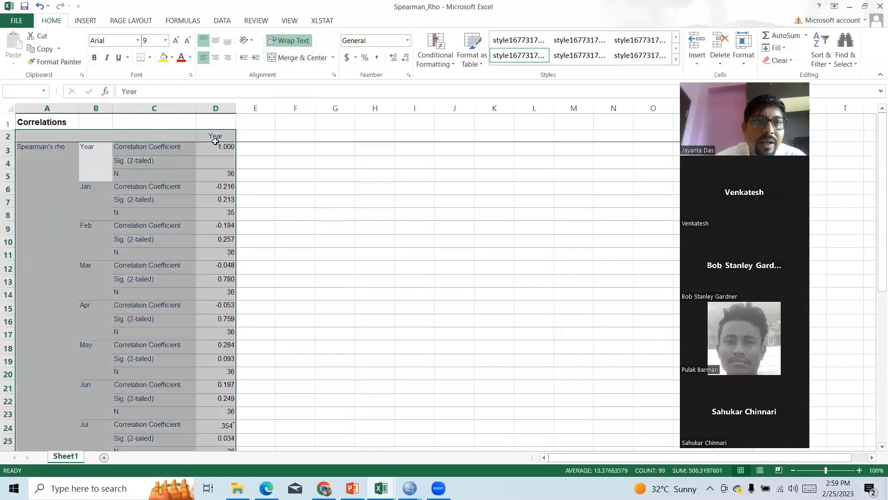
{"action": "left_click", "coordinate": [217, 136]}
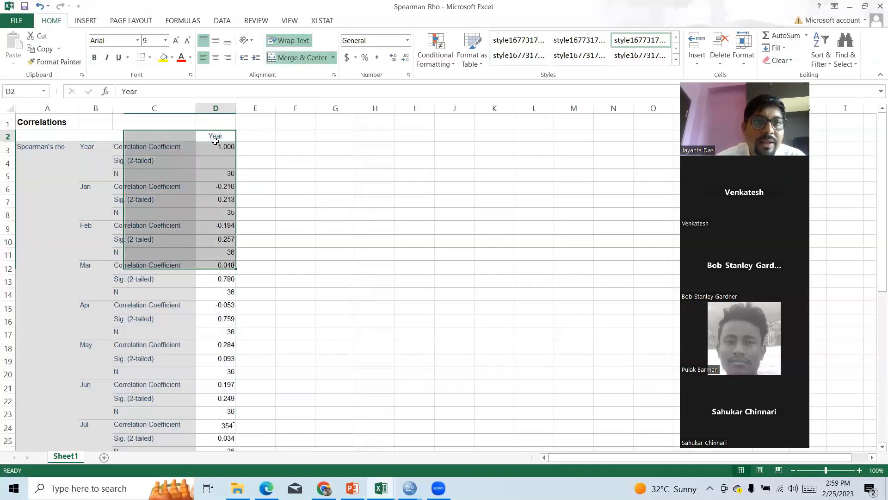
{"action": "left_click", "coordinate": [229, 189]}
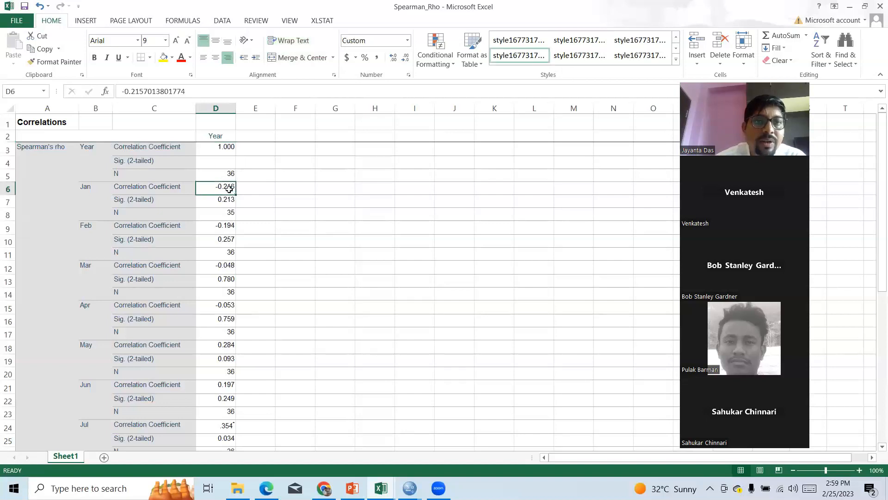
{"action": "left_click", "coordinate": [90, 187]}
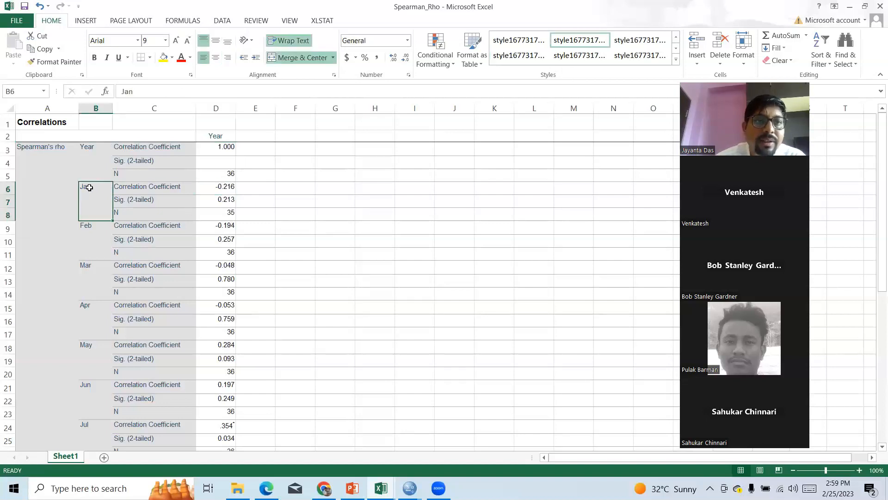
{"action": "left_click", "coordinate": [232, 228]}
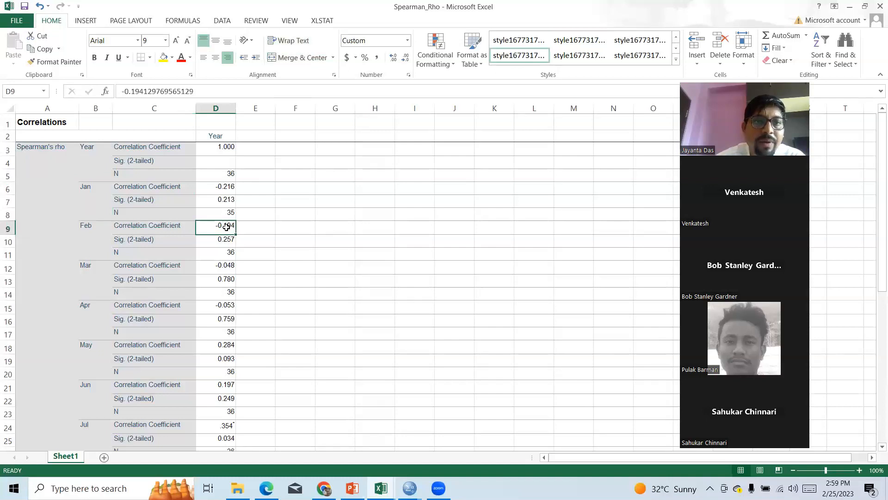
{"action": "left_click", "coordinate": [229, 267]}
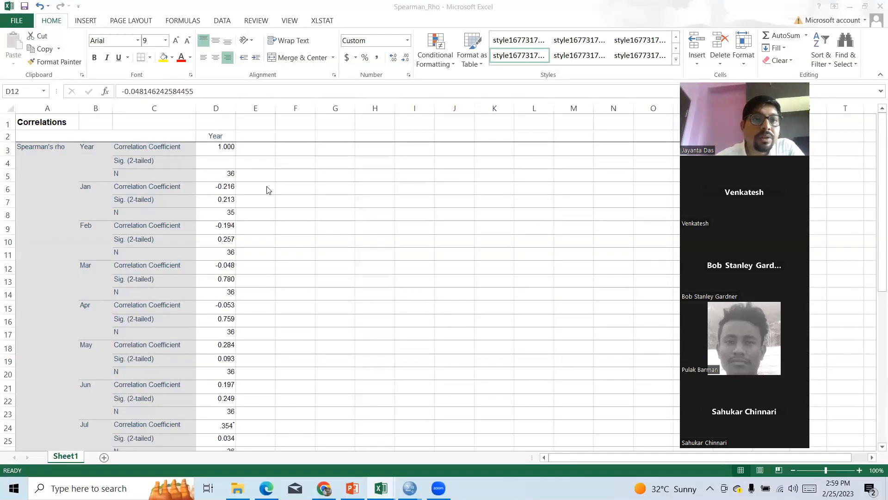
{"action": "left_click", "coordinate": [75, 151]}
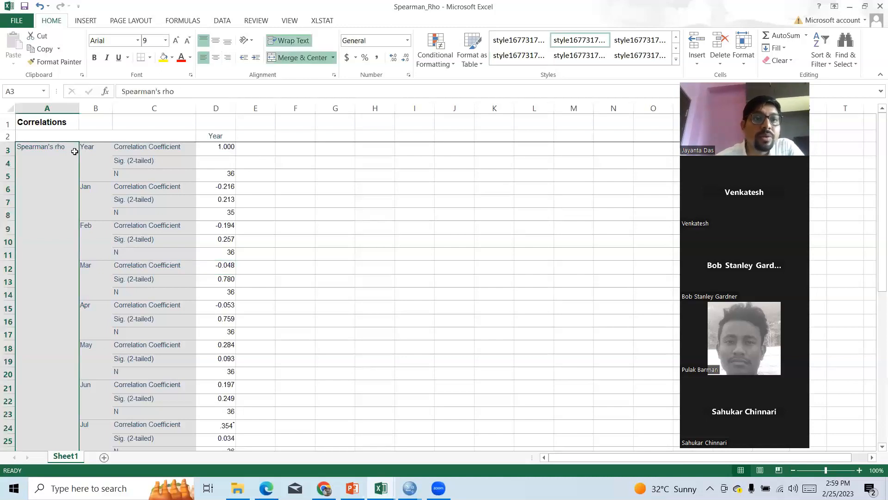
{"action": "left_click", "coordinate": [227, 151]}
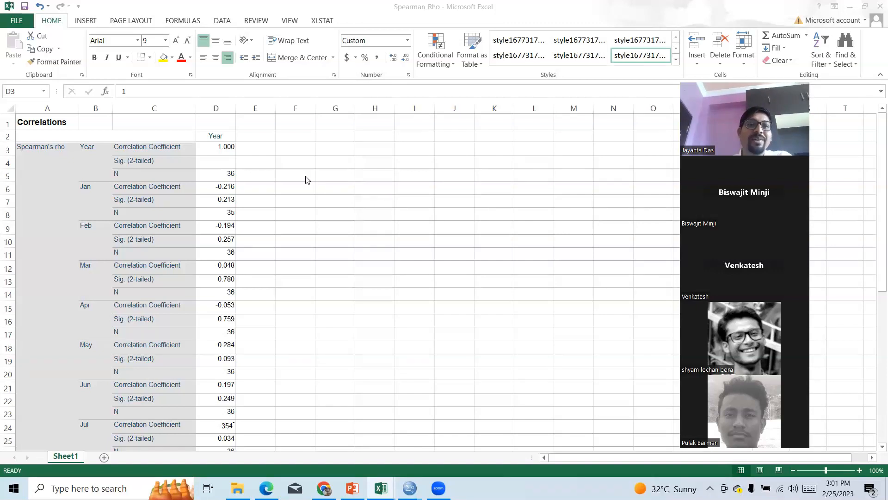
Examine the two-tailed significance cell in the Year block and the correlation coefficient and significance for Jan.
{"action": "left_click", "coordinate": [287, 172]}
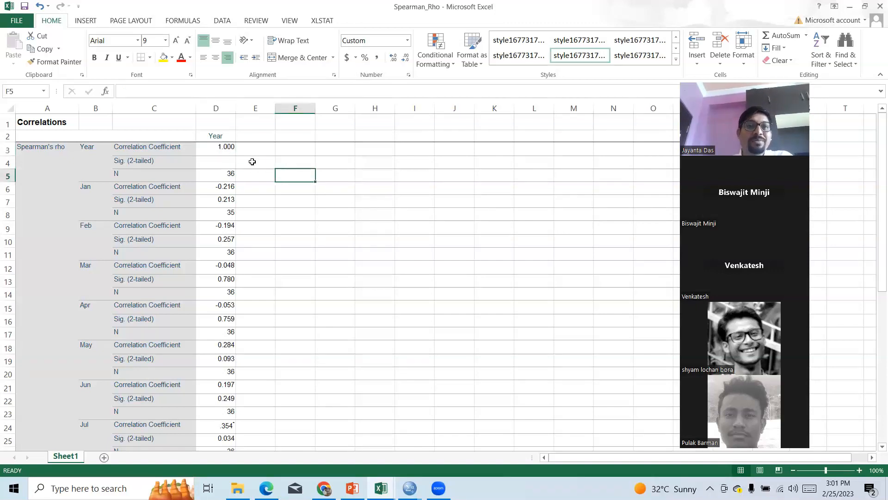
{"action": "left_click", "coordinate": [223, 157]}
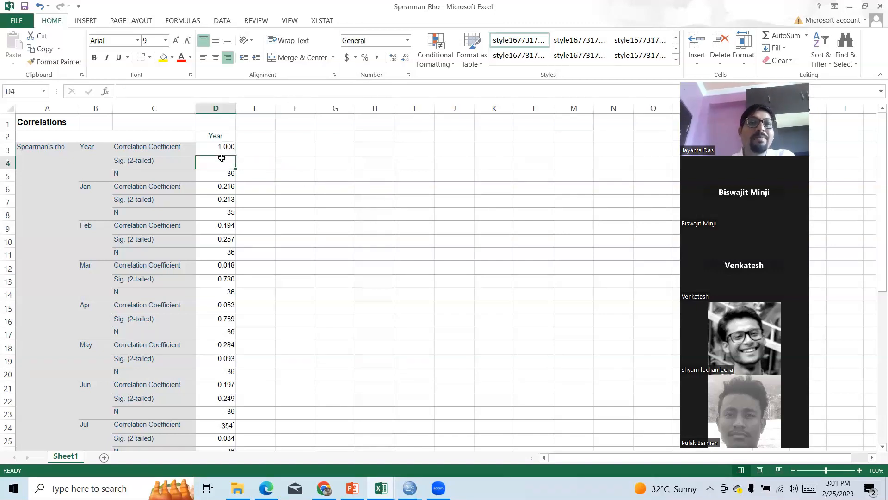
{"action": "left_click", "coordinate": [271, 174]}
{"action": "left_click_drag", "start_coordinate": [127, 161], "coordinate": [237, 159]}
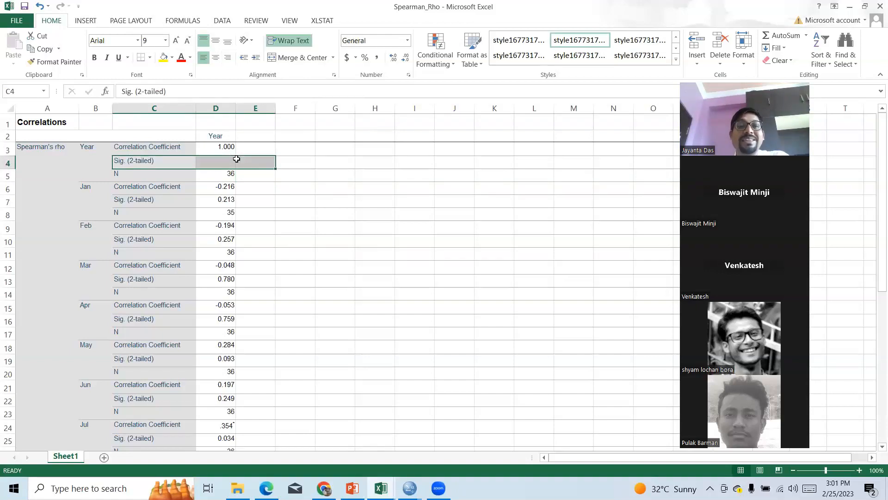
{"action": "left_click", "coordinate": [255, 176]}
{"action": "left_click_drag", "start_coordinate": [84, 185], "coordinate": [229, 196]}
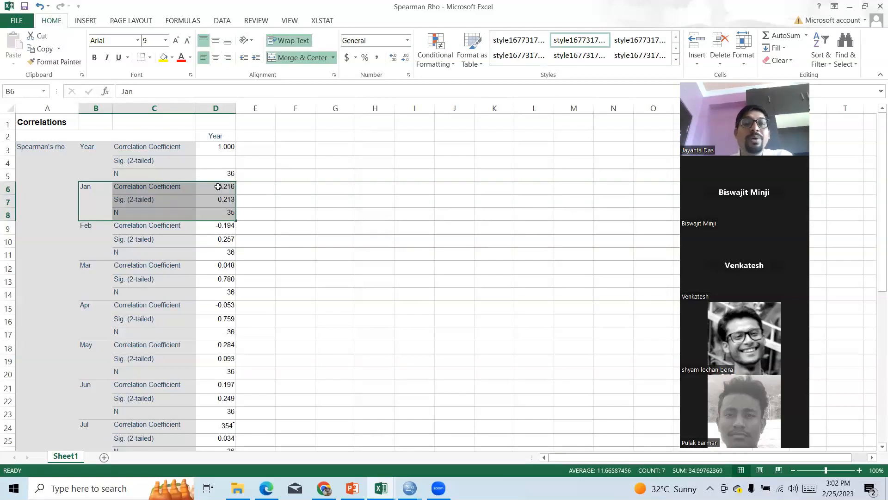
{"action": "left_click", "coordinate": [218, 186]}
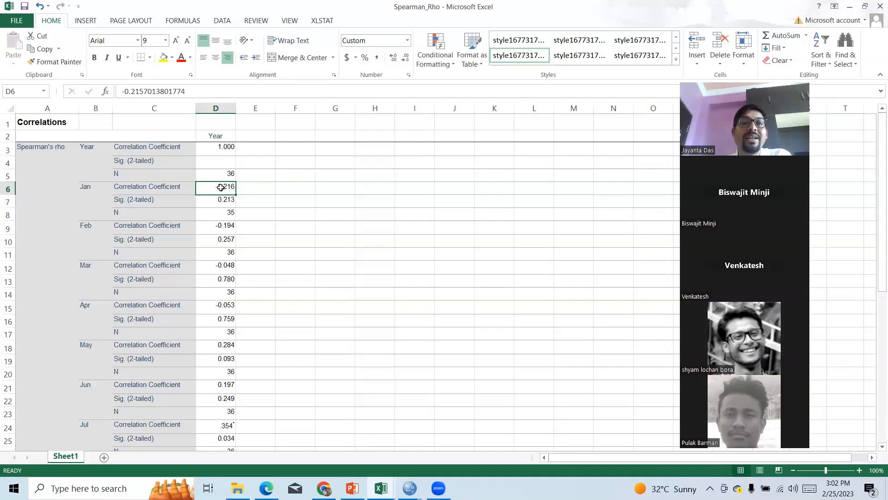
{"action": "left_click", "coordinate": [121, 200]}
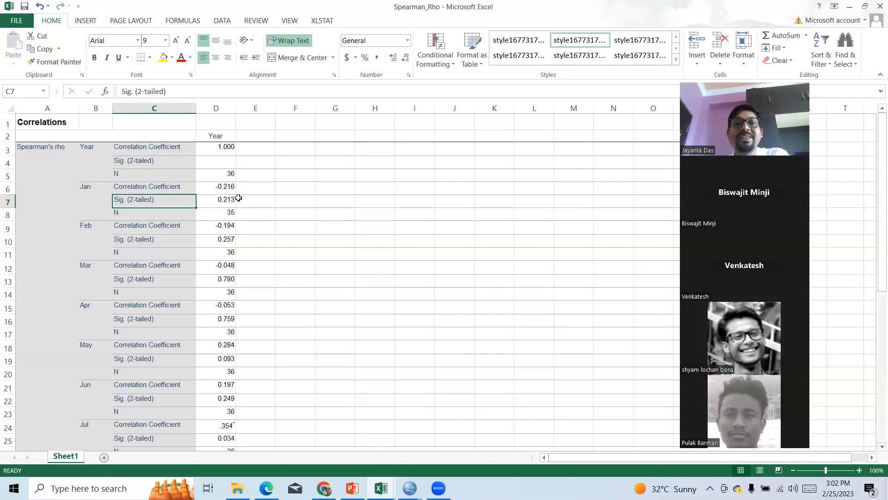
{"action": "left_click", "coordinate": [238, 199]}
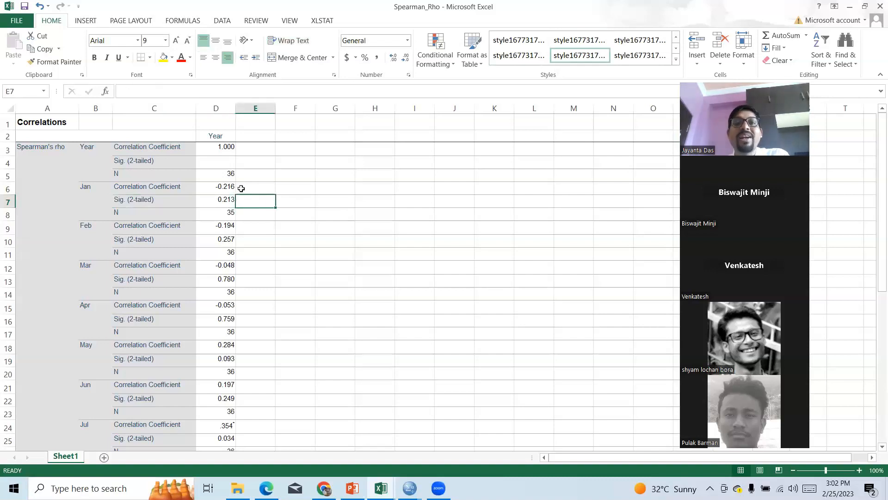
{"action": "left_click", "coordinate": [245, 188]}
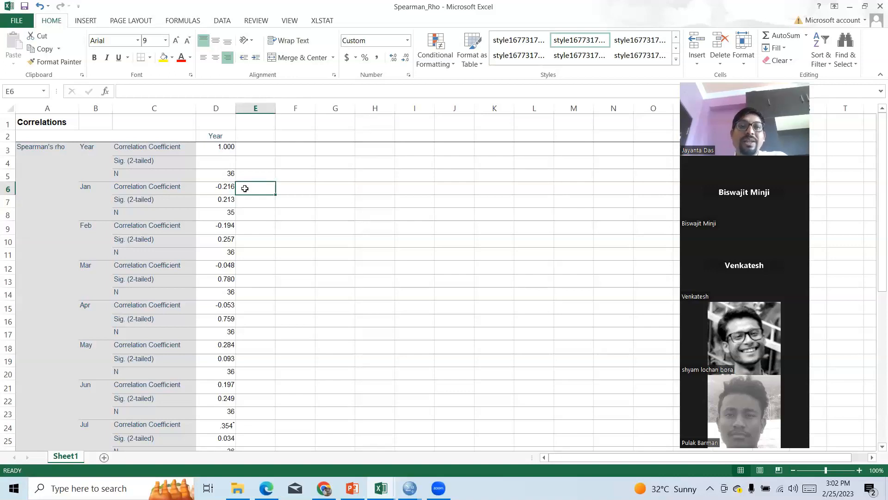
{"action": "left_click_drag", "start_coordinate": [223, 188], "coordinate": [265, 191]}
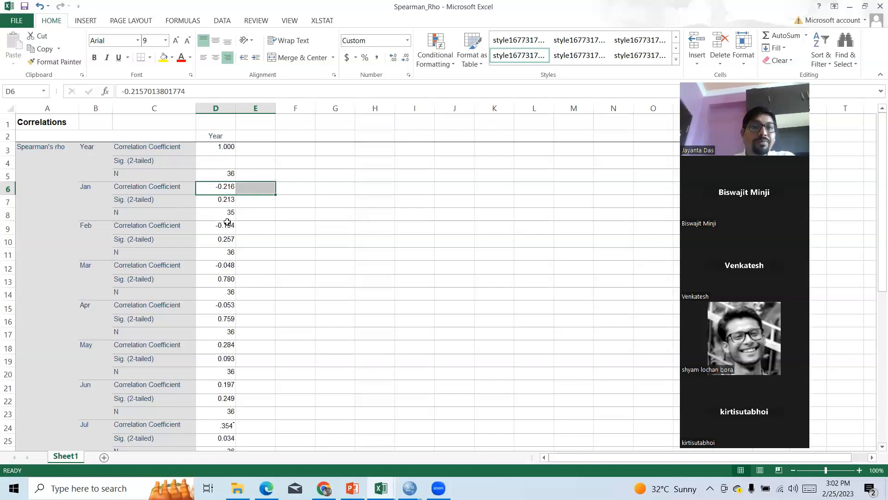
Review the correlation coefficients and significance values in the Year column from Feb down through Sep.
{"action": "left_click", "coordinate": [89, 227]}
{"action": "left_click", "coordinate": [147, 226]}
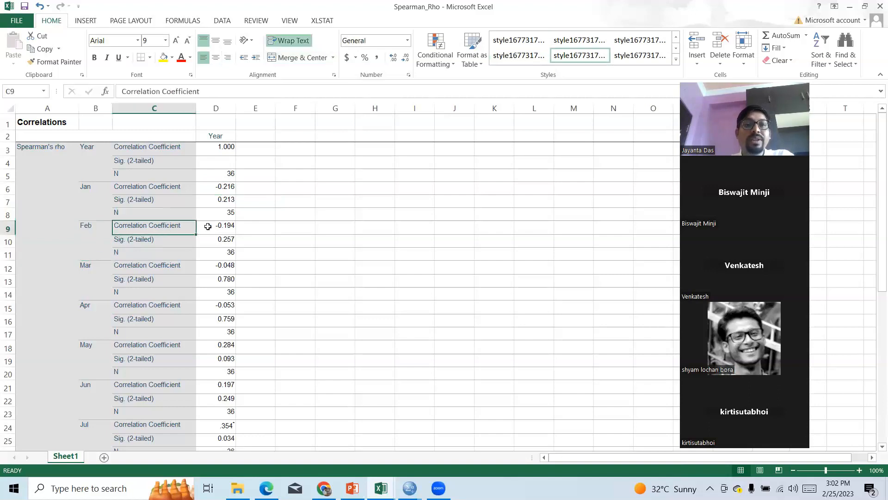
{"action": "left_click", "coordinate": [238, 230]}
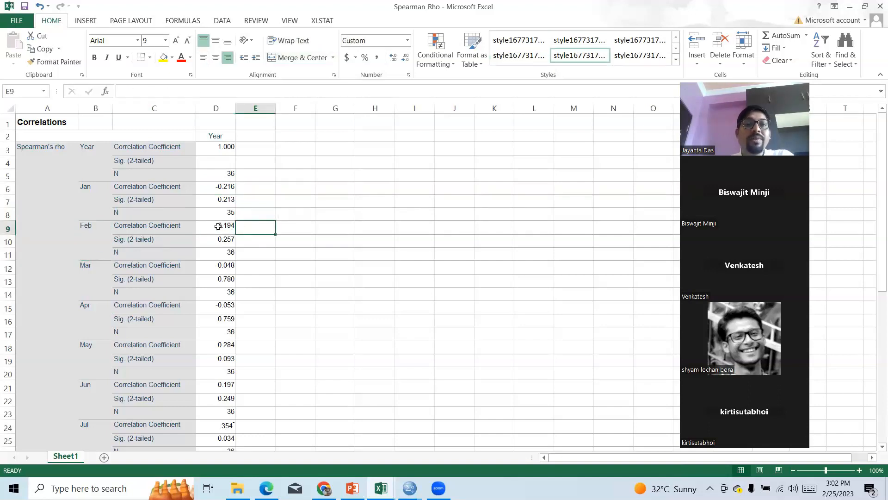
{"action": "left_click", "coordinate": [223, 231]}
{"action": "left_click_drag", "start_coordinate": [224, 234], "coordinate": [252, 289]}
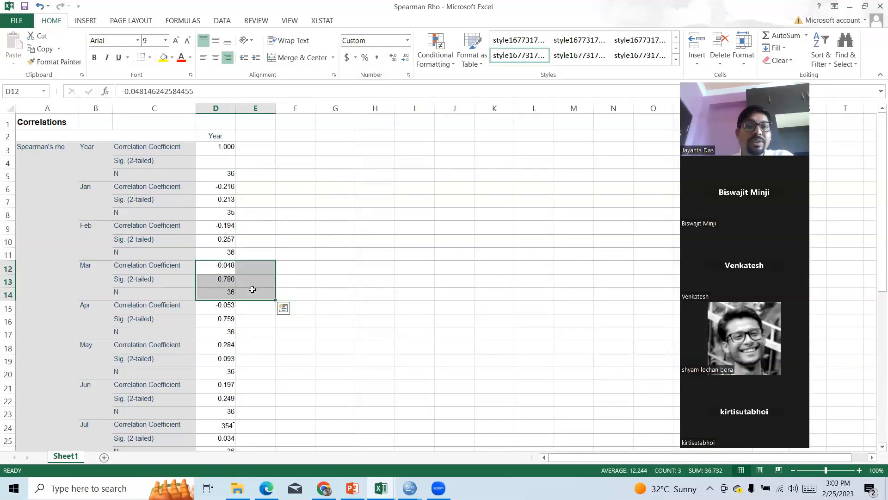
{"action": "left_click", "coordinate": [220, 310]}
{"action": "key", "text": "Down"}
{"action": "key", "text": "Down"}
{"action": "key", "text": "Down"}
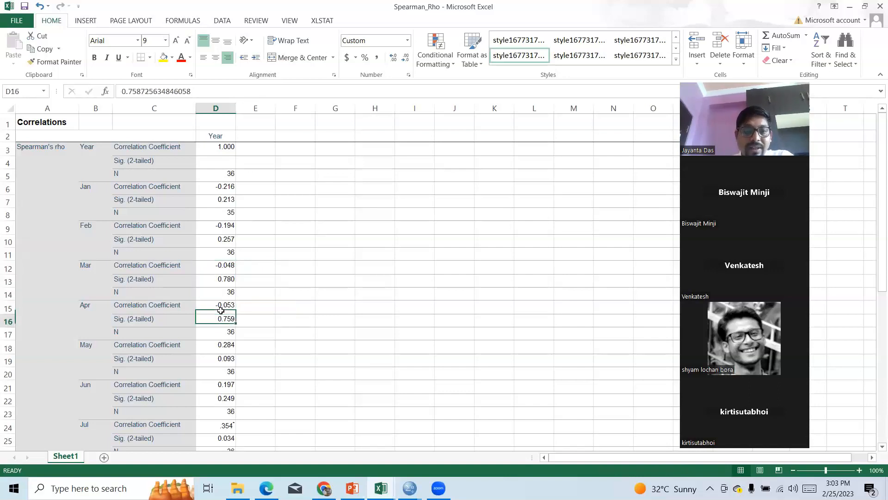
{"action": "key", "text": "Down"}
{"action": "key", "text": "Down"}
{"action": "key", "text": "Down"}
{"action": "key", "text": "Down"}
{"action": "key", "text": "Down"}
{"action": "key", "text": "Down"}
{"action": "key", "text": "Down"}
{"action": "key", "text": "Down"}
{"action": "key", "text": "Down"}
{"action": "key", "text": "Down"}
{"action": "key", "text": "Down"}
{"action": "key", "text": "Down"}
{"action": "key", "text": "Down"}
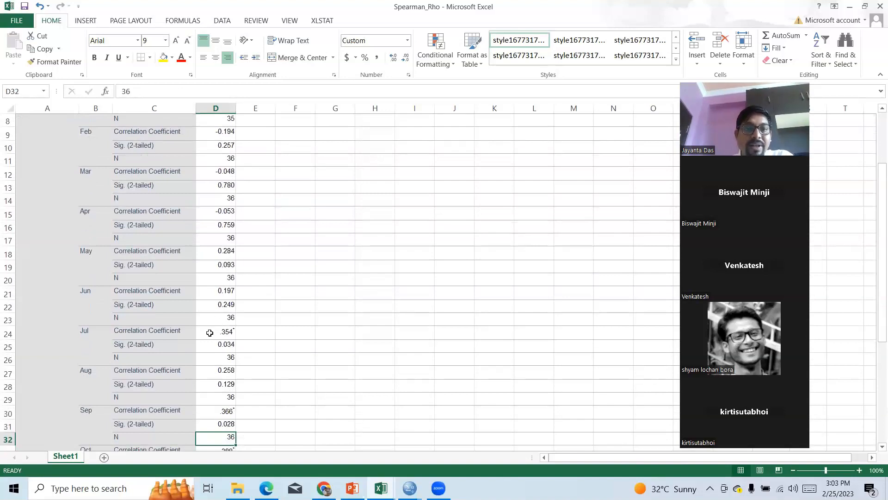
Examine the starred Jul correlation coefficient together with its two-tailed significance value.
{"action": "left_click", "coordinate": [209, 333]}
{"action": "left_click_drag", "start_coordinate": [210, 333], "coordinate": [252, 353]}
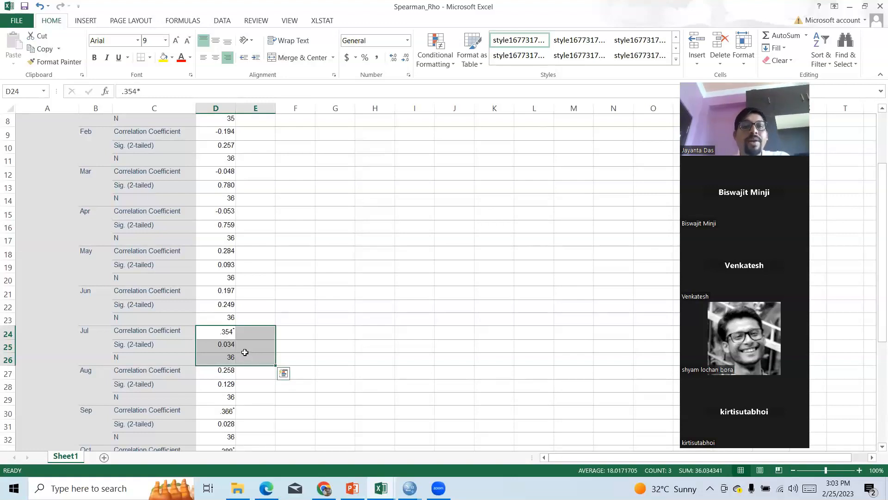
{"action": "left_click", "coordinate": [257, 333]}
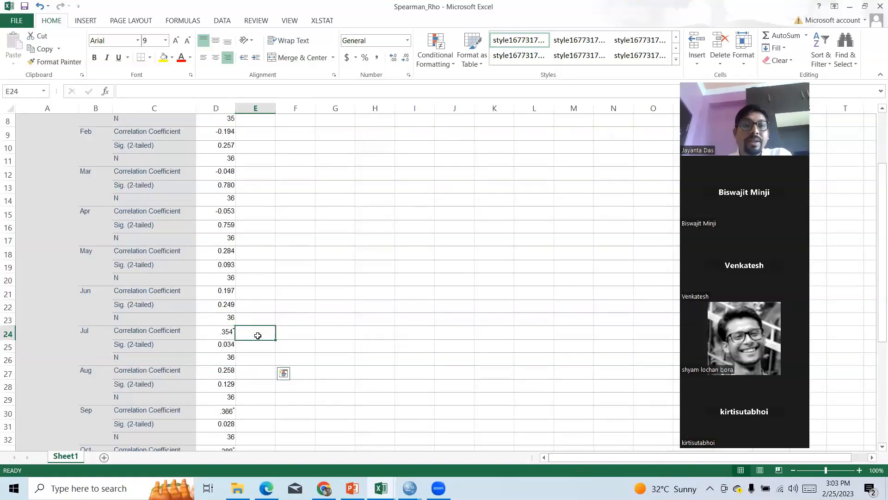
{"action": "left_click", "coordinate": [214, 333]}
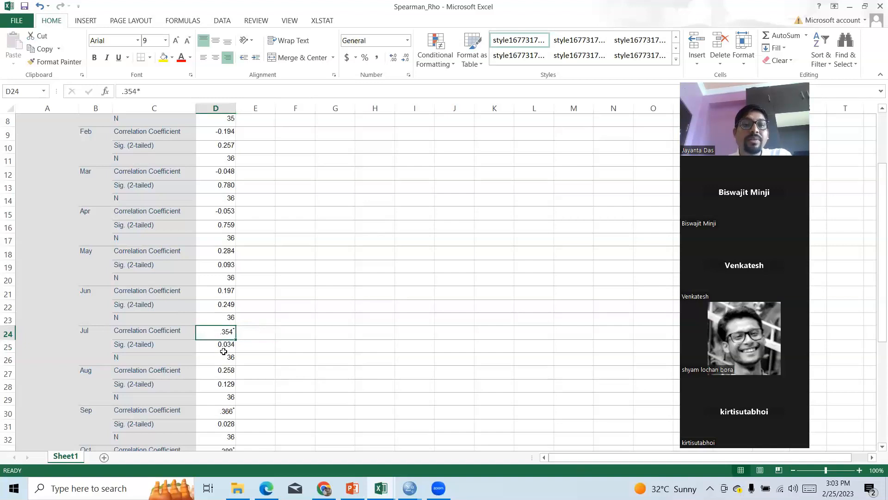
{"action": "left_click", "coordinate": [218, 345]}
{"action": "left_click", "coordinate": [111, 345]}
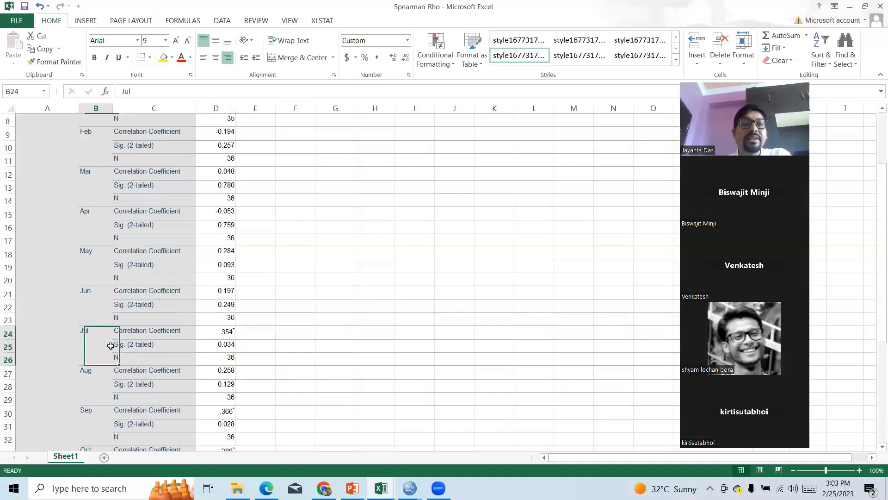
{"action": "left_click", "coordinate": [139, 347]}
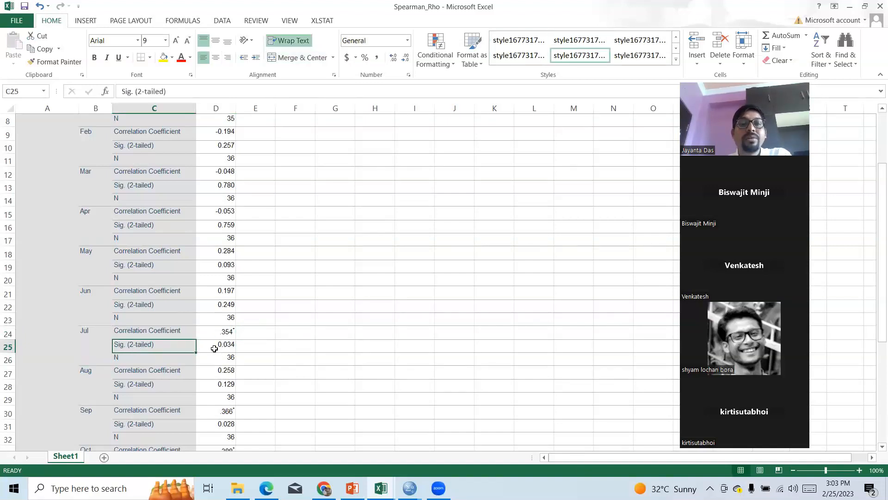
{"action": "left_click", "coordinate": [249, 348]}
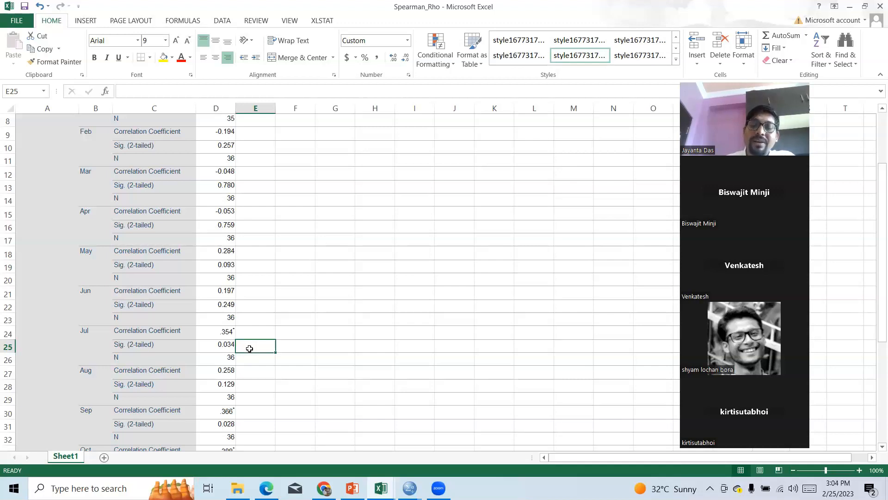
Review the correlation coefficients and significance values for Aug, Sep and Oct, continuing down to the Nov block.
{"action": "key", "text": "Down"}
{"action": "key", "text": "Down"}
{"action": "key", "text": "Down"}
{"action": "key", "text": "Down"}
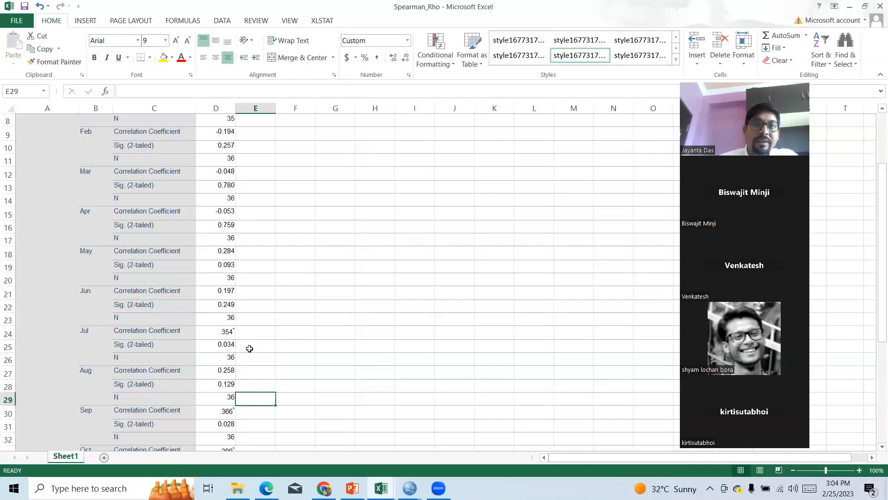
{"action": "key", "text": "Down"}
{"action": "key", "text": "Down"}
{"action": "key", "text": "Down"}
{"action": "key", "text": "Down"}
{"action": "key", "text": "Down"}
{"action": "key", "text": "Down"}
{"action": "key", "text": "Down"}
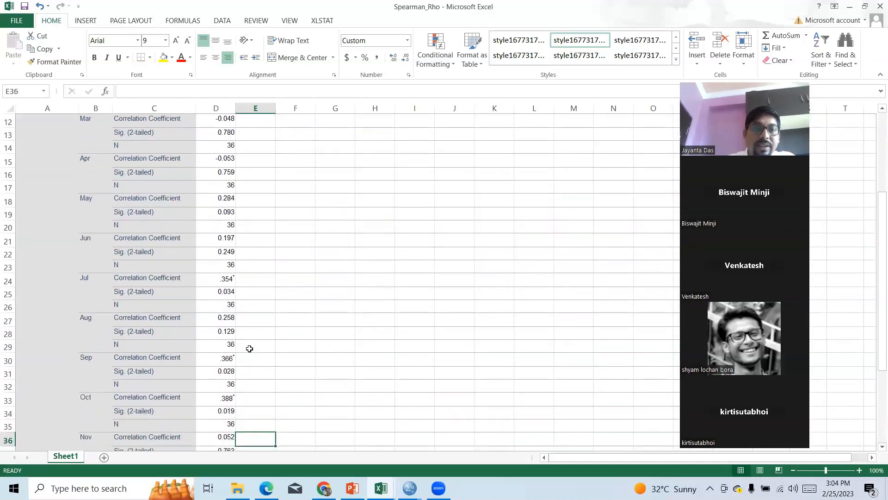
Review the Sep and Oct coefficients and significance values, continuing down the Year column through Nov and Dec to the Annual block.
{"action": "left_click_drag", "start_coordinate": [221, 358], "coordinate": [218, 419]}
{"action": "left_click", "coordinate": [278, 395]}
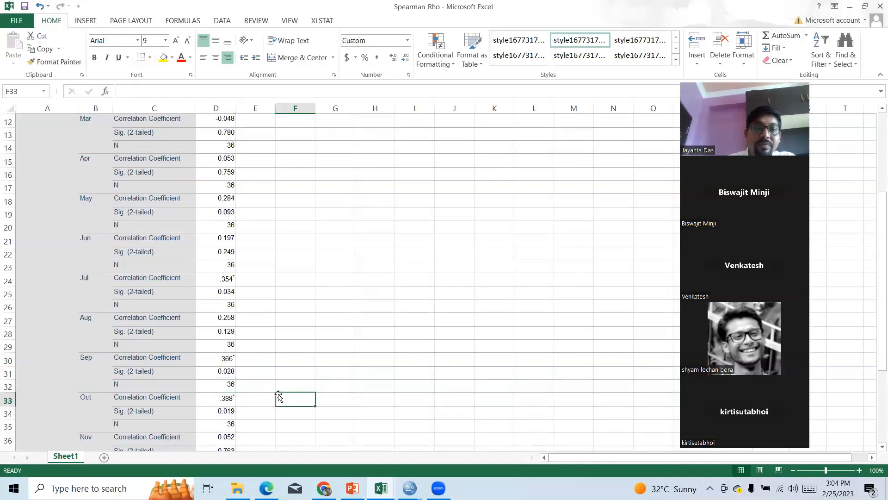
{"action": "key", "text": "Down"}
{"action": "key", "text": "Down"}
{"action": "key", "text": "Down"}
{"action": "key", "text": "Down"}
{"action": "key", "text": "Down"}
{"action": "key", "text": "Down"}
{"action": "key", "text": "Down"}
{"action": "key", "text": "Down"}
{"action": "key", "text": "Down"}
{"action": "key", "text": "Down"}
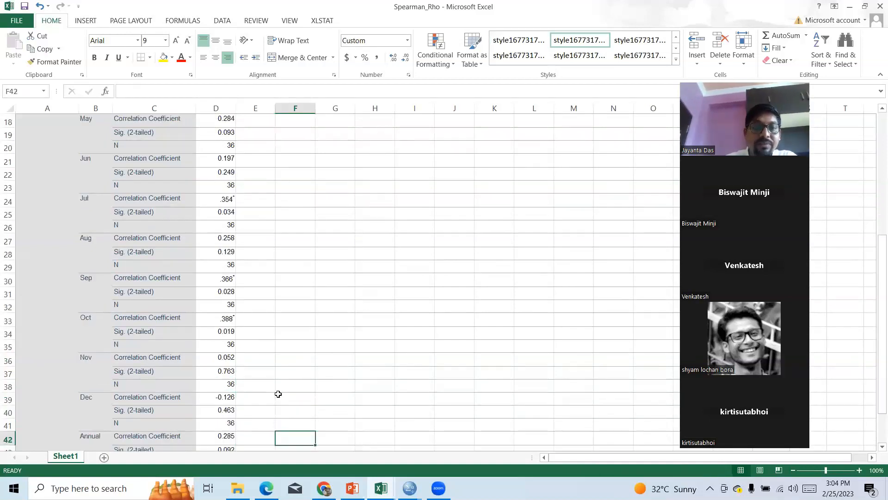
{"action": "key", "text": "Down"}
{"action": "key", "text": "Up"}
{"action": "key", "text": "Up"}
{"action": "key", "text": "Up"}
{"action": "key", "text": "Up"}
{"action": "key", "text": "Up"}
{"action": "key", "text": "Up"}
{"action": "key", "text": "Up"}
{"action": "key", "text": "Up"}
{"action": "key", "text": "Up"}
{"action": "key", "text": "Up"}
{"action": "key", "text": "Up"}
{"action": "key", "text": "Up"}
{"action": "key", "text": "Up"}
{"action": "key", "text": "Up"}
{"action": "key", "text": "Up"}
{"action": "key", "text": "Up"}
{"action": "key", "text": "Up"}
{"action": "key", "text": "Up"}
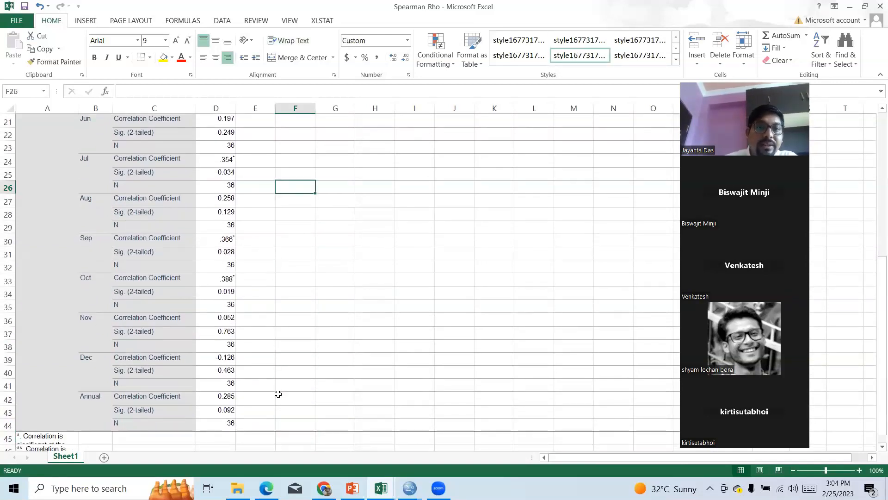
Examine the correlation coefficient, two-tailed significance and N of the Annual block.
{"action": "left_click_drag", "start_coordinate": [211, 398], "coordinate": [222, 419]}
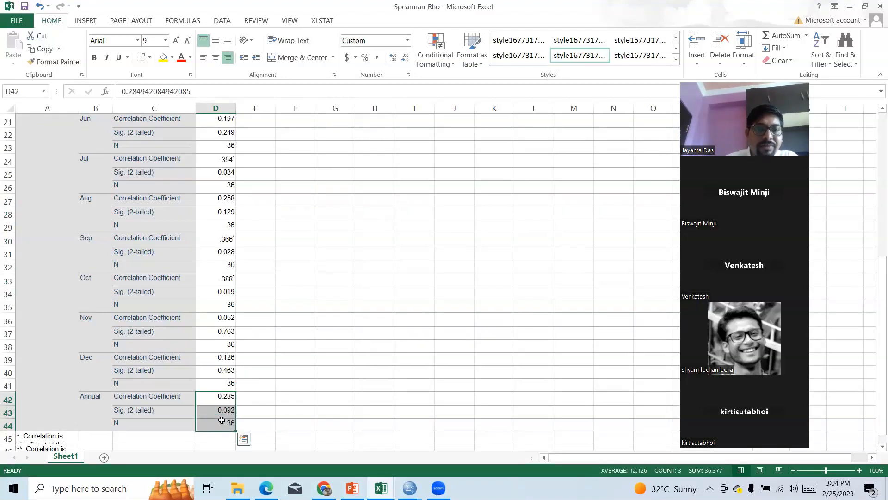
{"action": "left_click", "coordinate": [209, 397]}
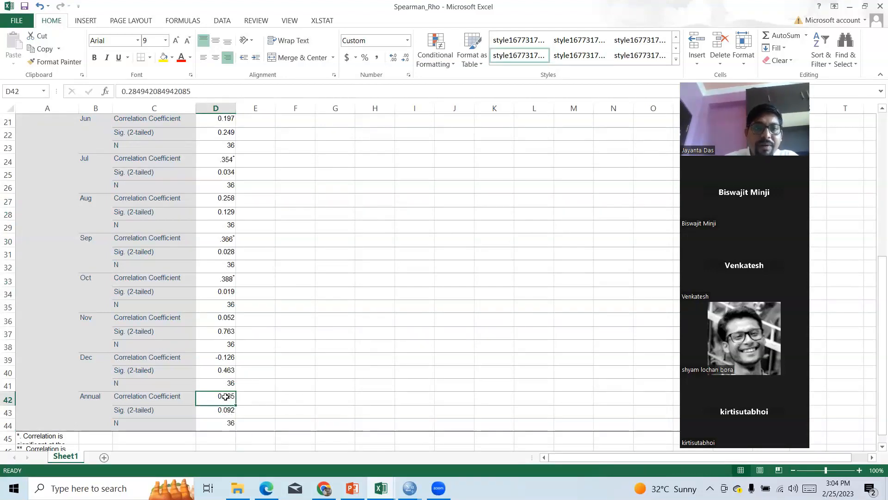
{"action": "left_click", "coordinate": [250, 395]}
{"action": "left_click", "coordinate": [220, 397]}
{"action": "left_click", "coordinate": [258, 397]}
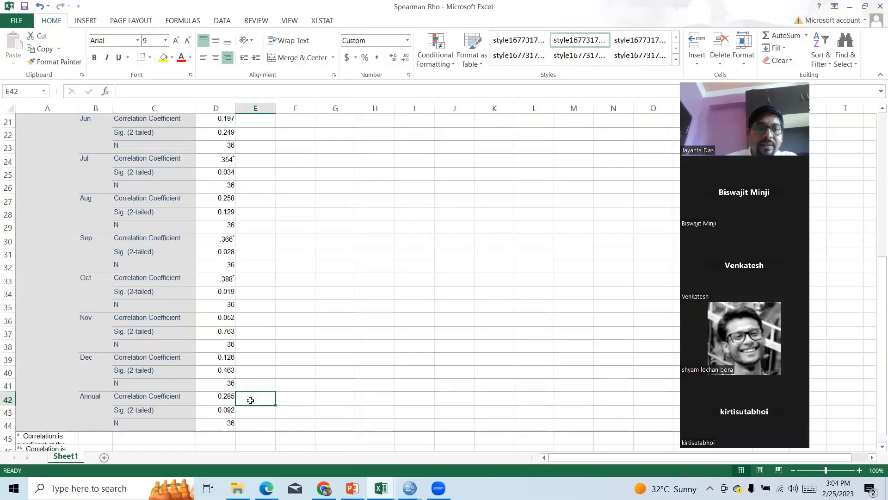
{"action": "left_click", "coordinate": [228, 423]}
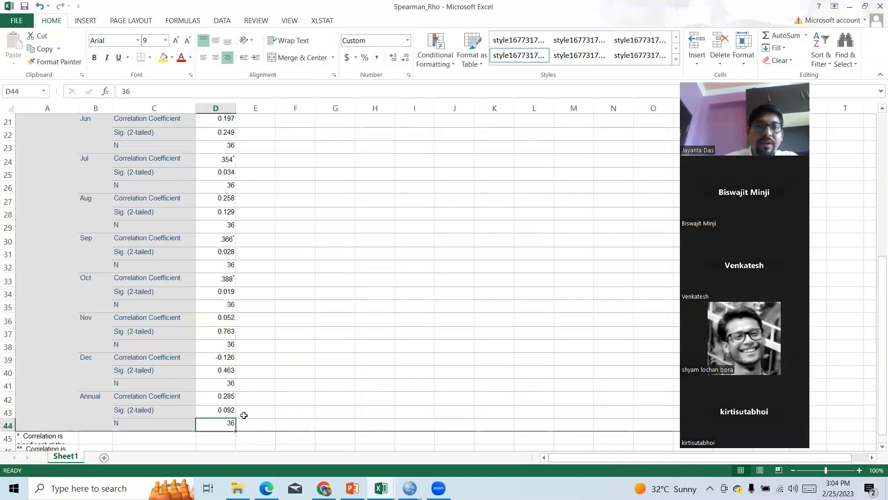
{"action": "left_click", "coordinate": [244, 415]}
Review the Year column values from the Annual block back up to the table's heading rows.
{"action": "key", "text": "Up"}
{"action": "key", "text": "Up"}
{"action": "key", "text": "Up"}
{"action": "key", "text": "Up"}
{"action": "key", "text": "Up"}
{"action": "key", "text": "Up"}
{"action": "key", "text": "Up"}
{"action": "key", "text": "Up"}
{"action": "key", "text": "Up"}
{"action": "key", "text": "Up"}
{"action": "key", "text": "Up"}
{"action": "key", "text": "Up"}
{"action": "key", "text": "Up"}
{"action": "key", "text": "Up"}
{"action": "key", "text": "Up"}
{"action": "key", "text": "Up"}
{"action": "key", "text": "Up"}
{"action": "key", "text": "Up"}
{"action": "key", "text": "Up"}
{"action": "key", "text": "Up"}
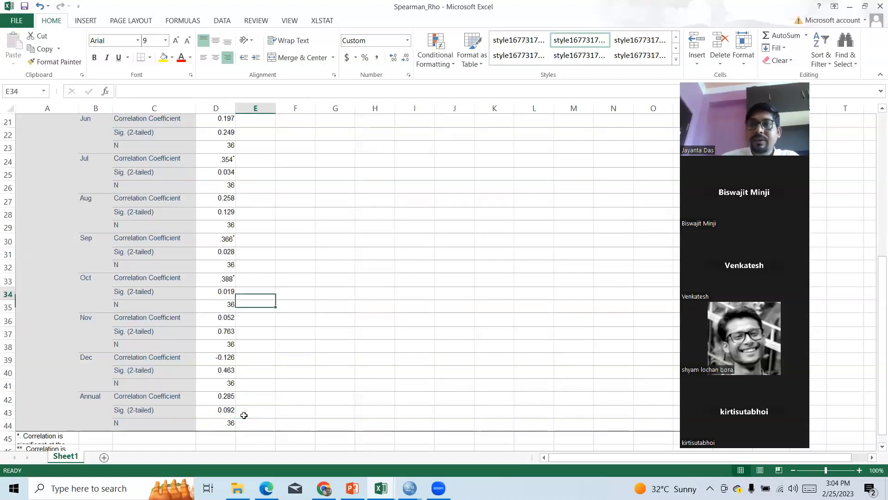
{"action": "key", "text": "Up"}
{"action": "key", "text": "Up"}
{"action": "key", "text": "Up"}
{"action": "key", "text": "Up"}
{"action": "key", "text": "Up"}
{"action": "key", "text": "Up"}
{"action": "key", "text": "Up"}
{"action": "key", "text": "Up"}
{"action": "key", "text": "Up"}
{"action": "key", "text": "Up"}
{"action": "key", "text": "Up"}
{"action": "key", "text": "Up"}
{"action": "key", "text": "Up"}
{"action": "key", "text": "Up"}
{"action": "key", "text": "Up"}
{"action": "key", "text": "Up"}
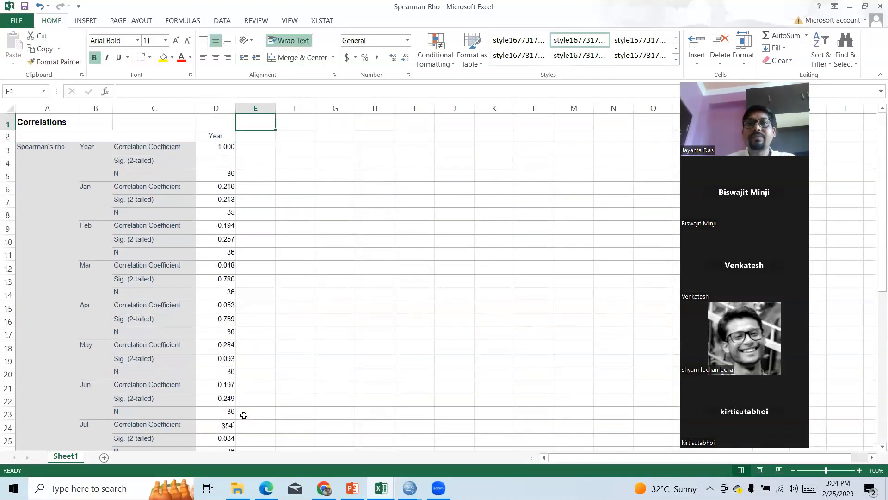
Open the Station_data file from the Live_Practice folder.
{"action": "left_click", "coordinate": [511, 54]}
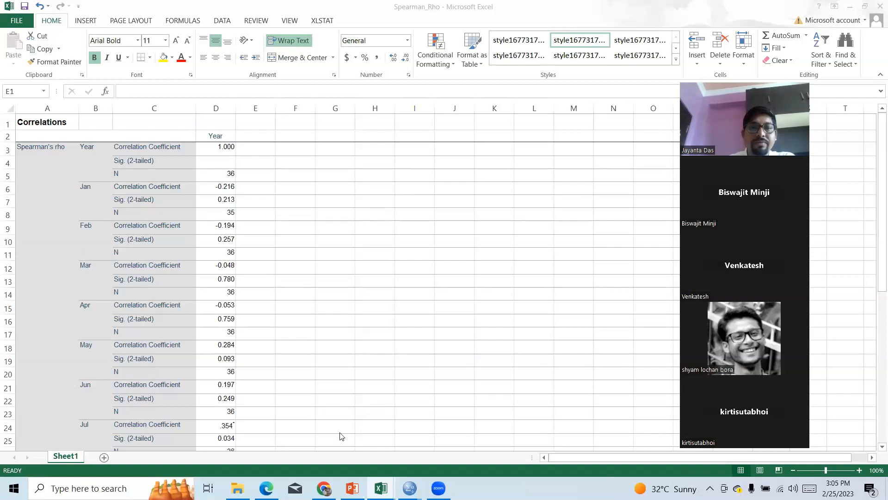
{"action": "mouse_move", "coordinate": [377, 481]}
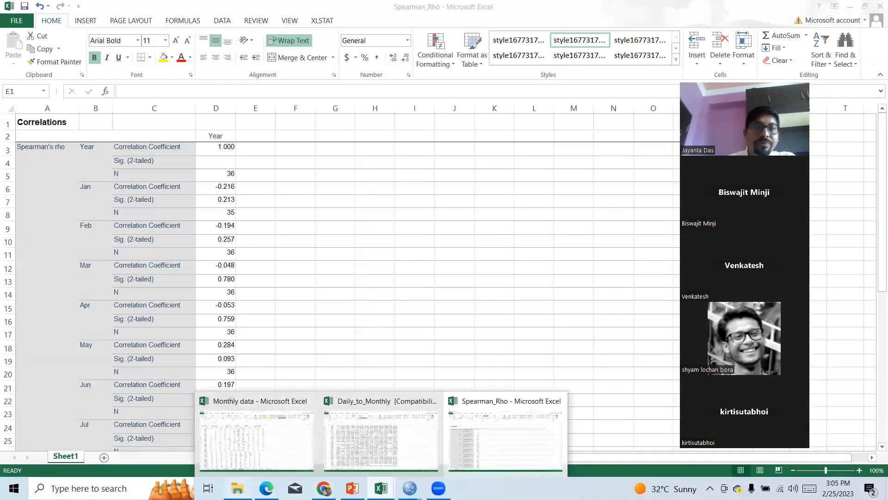
{"action": "left_click", "coordinate": [238, 488]}
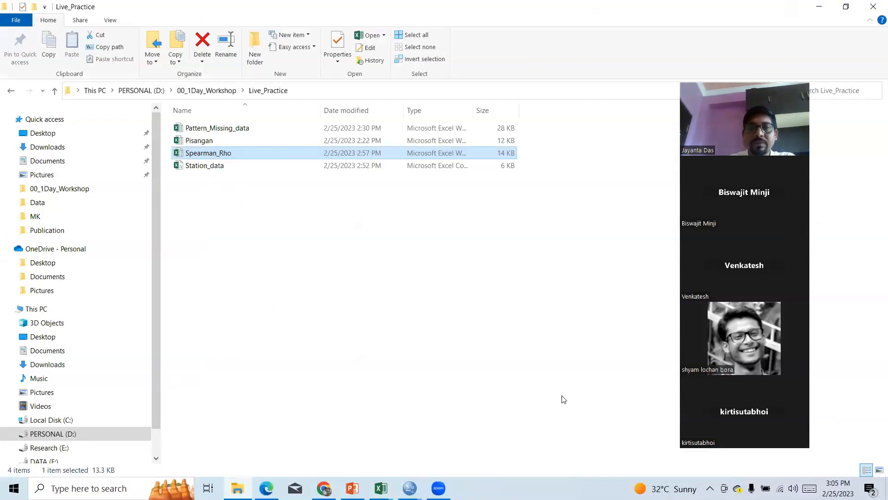
{"action": "double_click", "coordinate": [218, 166]}
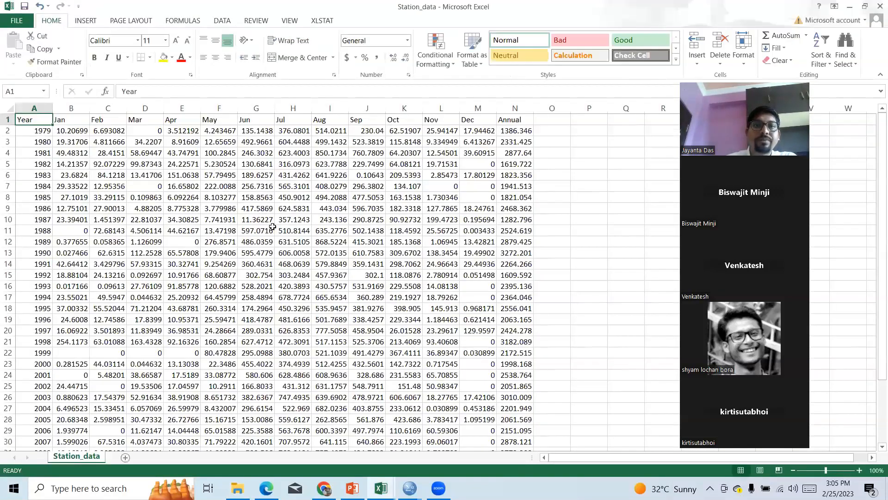
{"action": "left_click", "coordinate": [213, 198]}
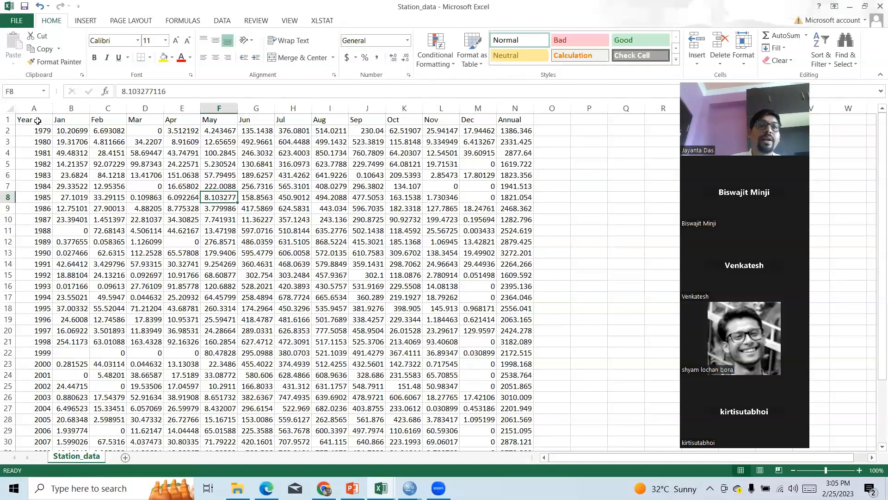
Insert a basic 2-D line chart from the Year and Jan columns, range A1:B37.
{"action": "left_click_drag", "start_coordinate": [38, 121], "coordinate": [60, 432]}
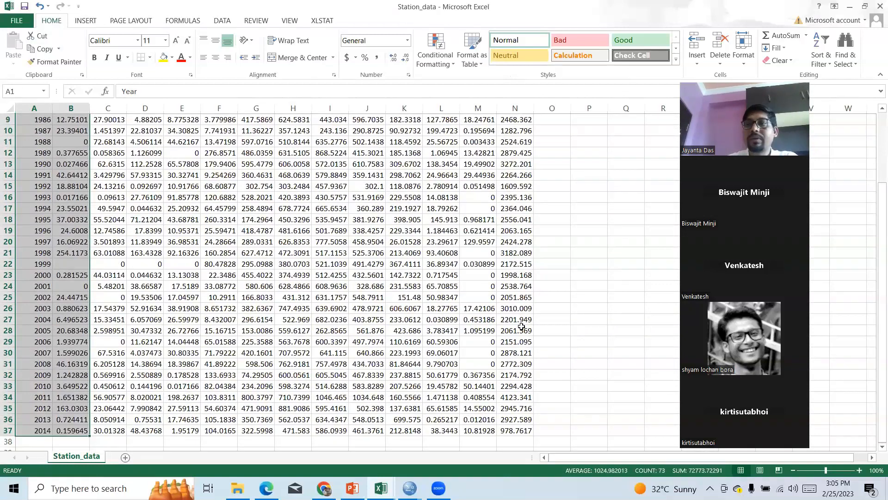
{"action": "scroll", "coordinate": [818, 176], "scroll_direction": "up", "scroll_amount": 3}
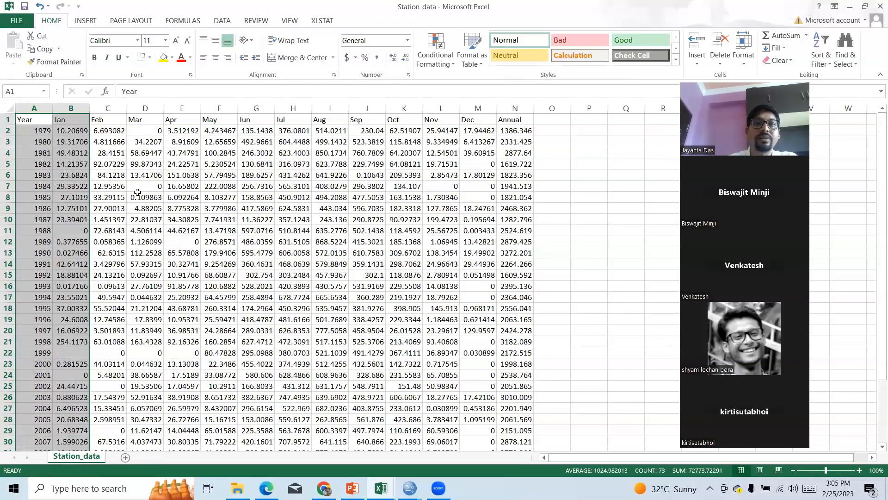
{"action": "left_click", "coordinate": [298, 57]}
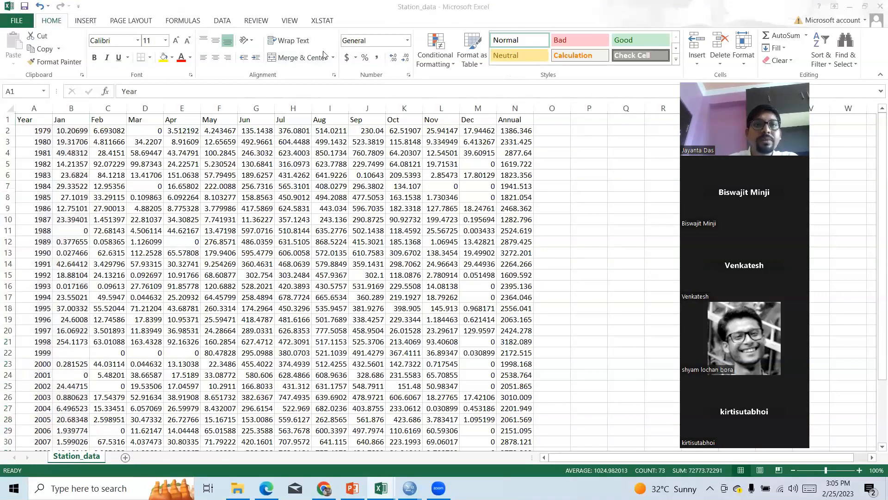
{"action": "left_click", "coordinate": [98, 22]}
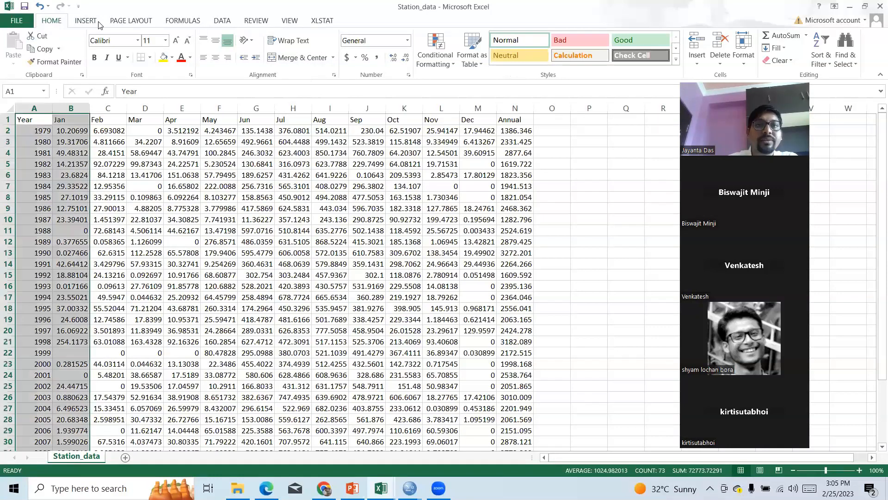
{"action": "left_click", "coordinate": [90, 22]}
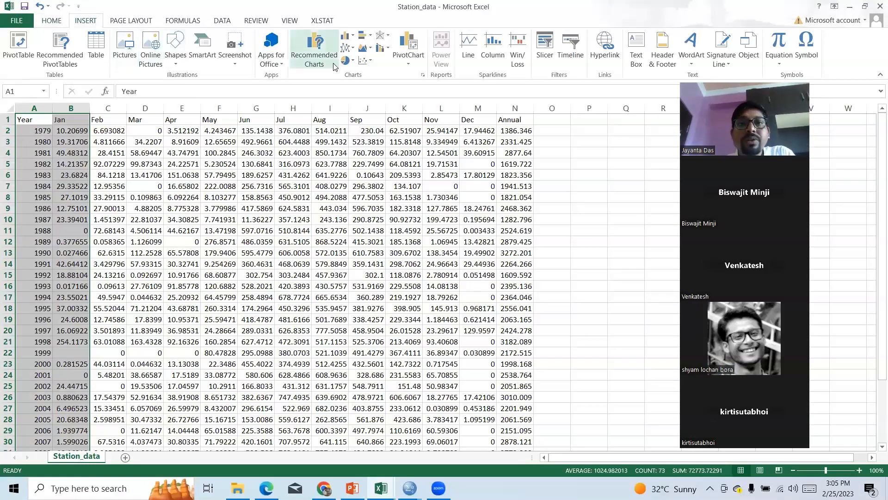
{"action": "left_click", "coordinate": [349, 48]}
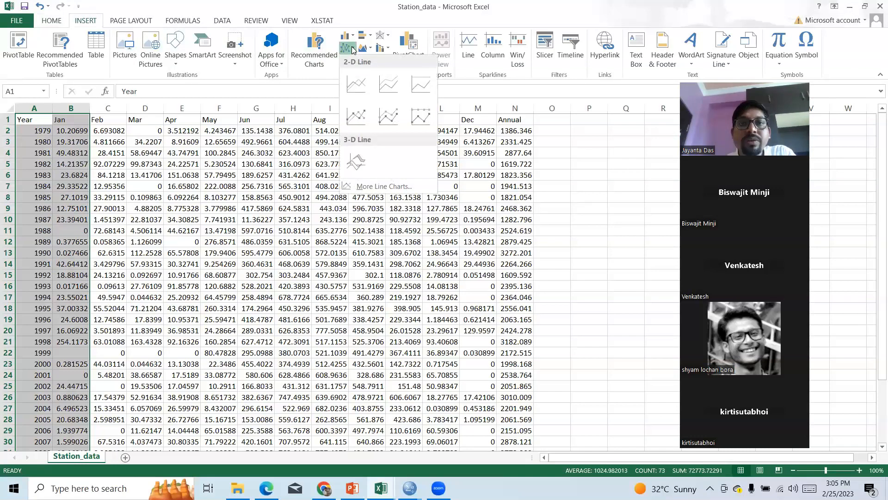
{"action": "left_click", "coordinate": [355, 83]}
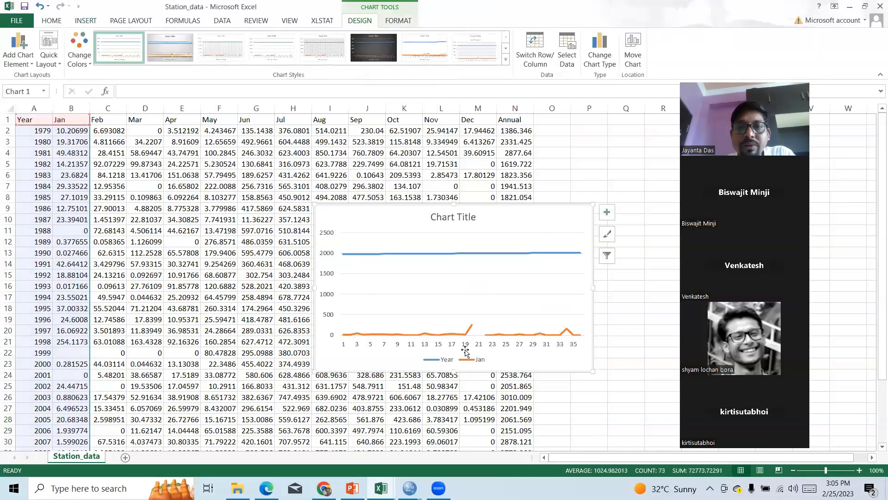
Remove the Year series from the line chart's data source, keeping only the Jan series.
{"action": "left_click", "coordinate": [464, 324]}
{"action": "right_click", "coordinate": [464, 324]}
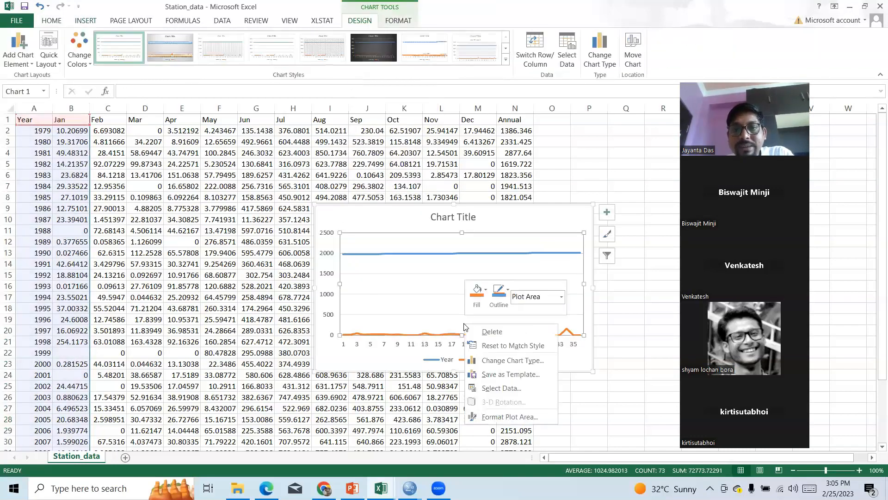
{"action": "left_click", "coordinate": [515, 393]}
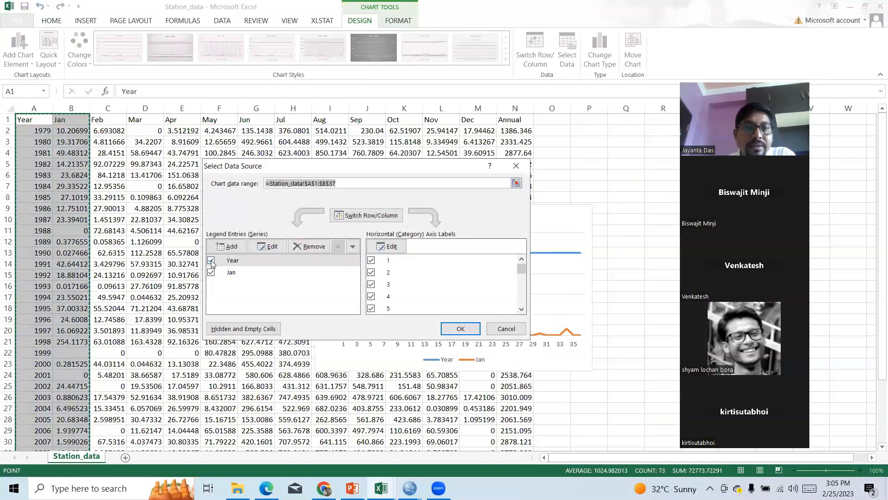
{"action": "left_click", "coordinate": [212, 261]}
{"action": "left_click", "coordinate": [234, 261]}
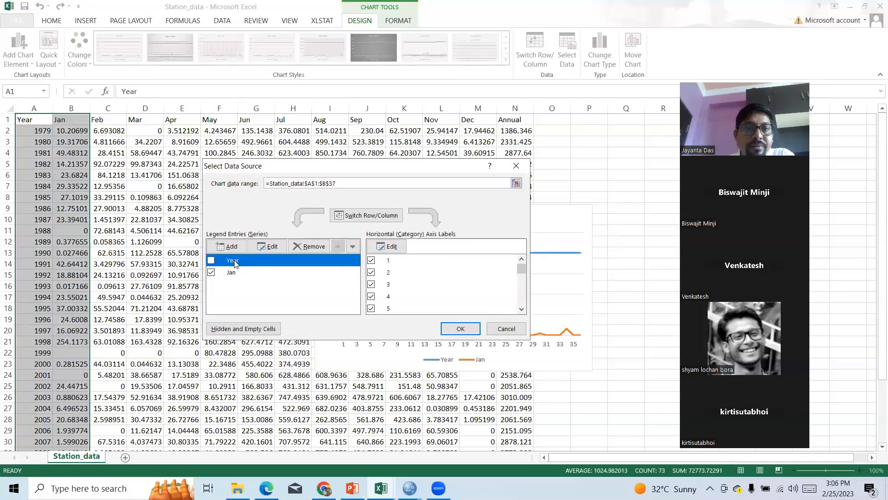
{"action": "left_click", "coordinate": [313, 248]}
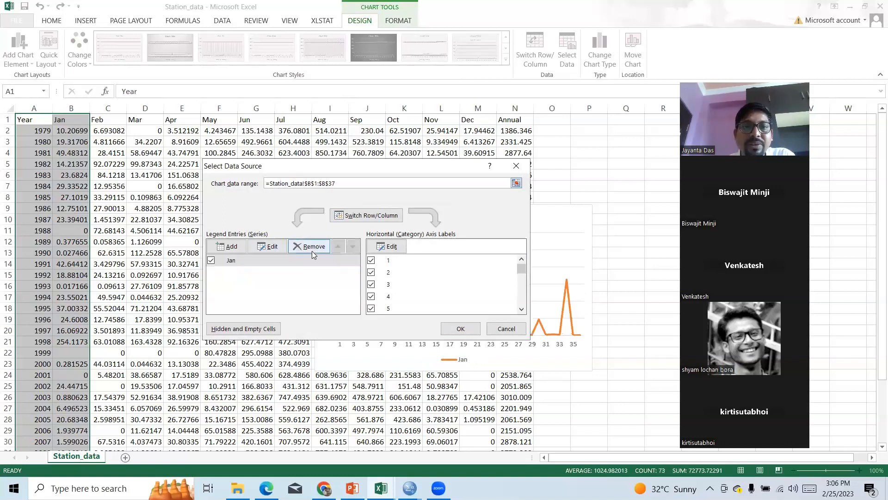
Try to use the Year header cell A1 as the chart's horizontal axis label range.
{"action": "left_click", "coordinate": [387, 249]}
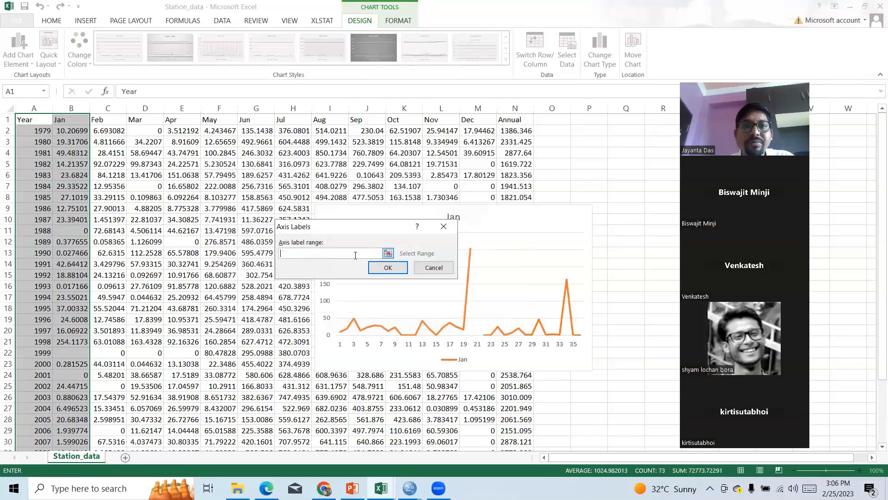
{"action": "left_click", "coordinate": [32, 120]}
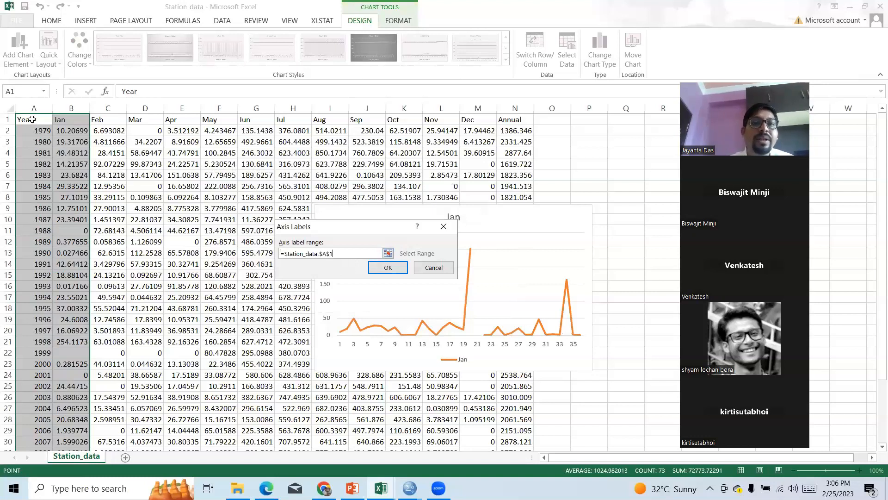
{"action": "left_click", "coordinate": [390, 268]}
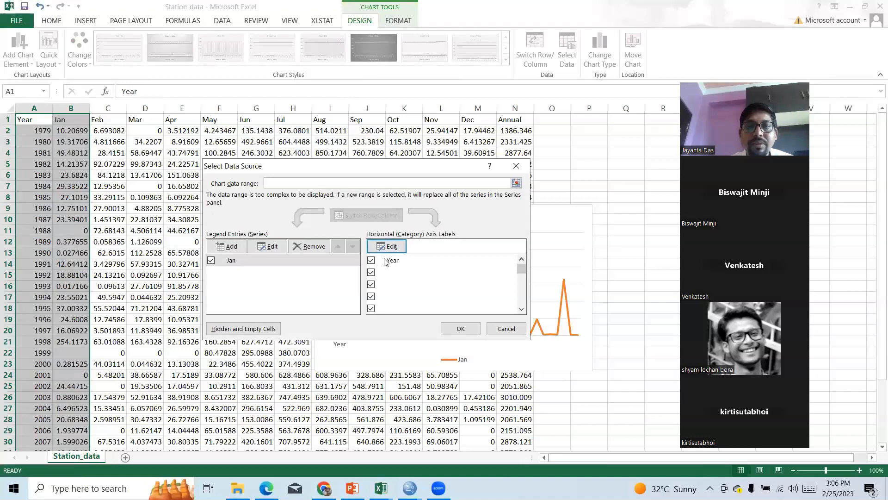
Set the chart's horizontal axis labels to the years in A2:A37 and apply the data source changes.
{"action": "left_click", "coordinate": [388, 247]}
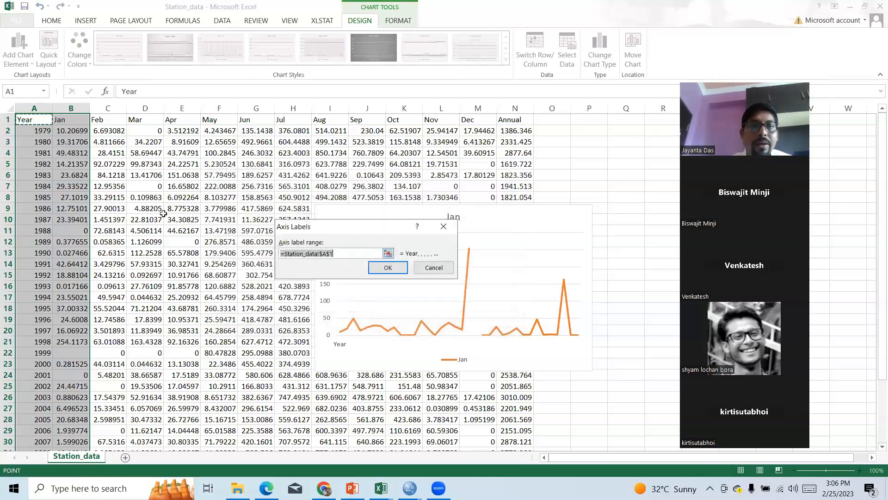
{"action": "left_click_drag", "start_coordinate": [41, 131], "coordinate": [44, 433]}
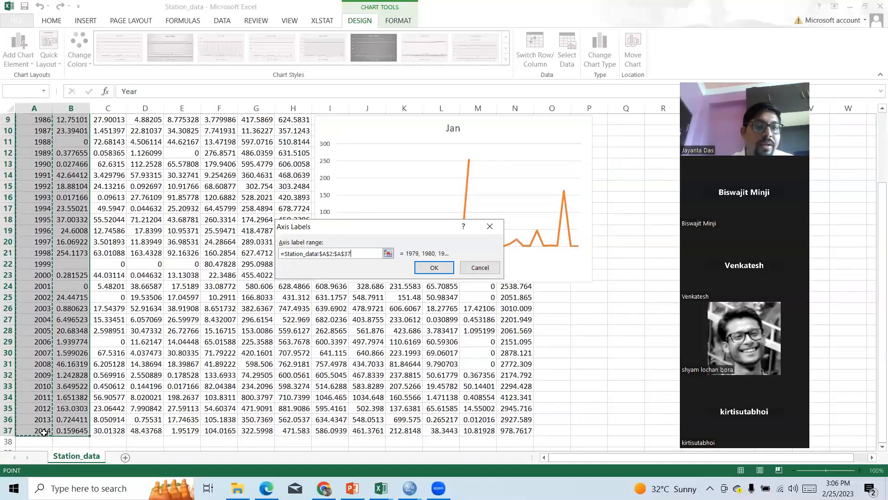
{"action": "left_click", "coordinate": [434, 267]}
{"action": "left_click", "coordinate": [461, 328]}
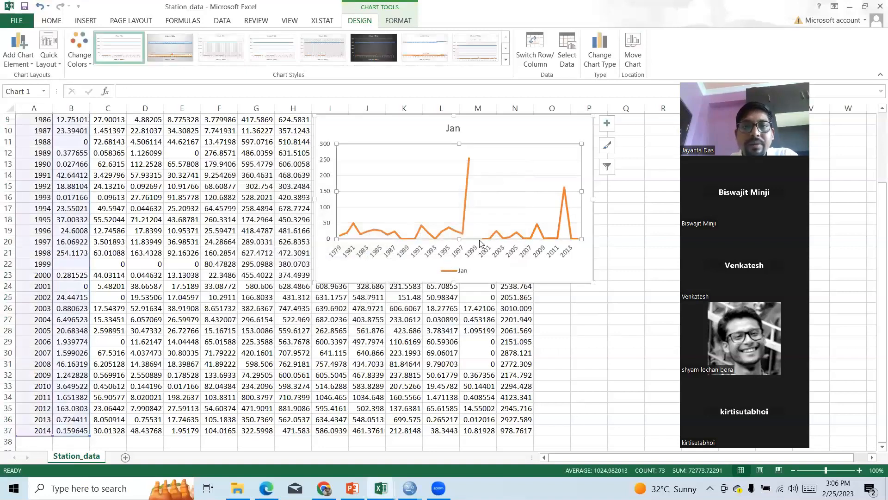
Fill the missing January 1999 value in B22 with the average of the preceding years, B2:B21.
{"action": "left_click", "coordinate": [77, 268]}
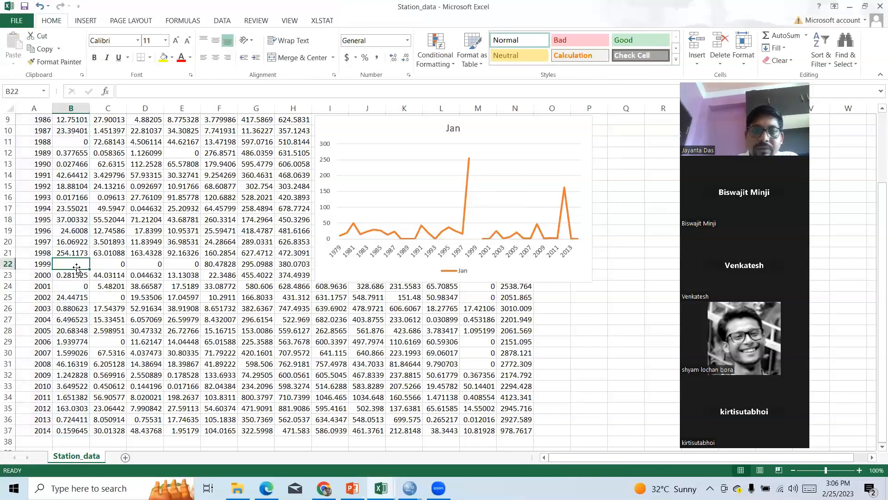
{"action": "type", "text": "="}
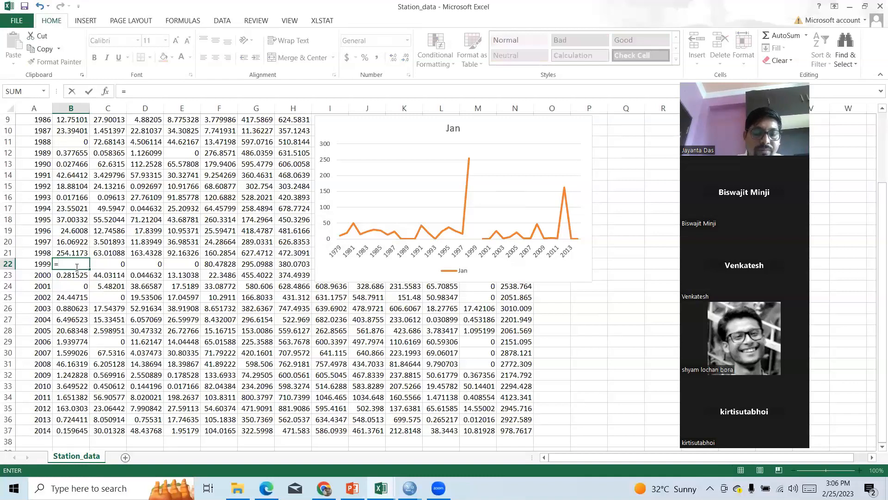
{"action": "type", "text": "v"}
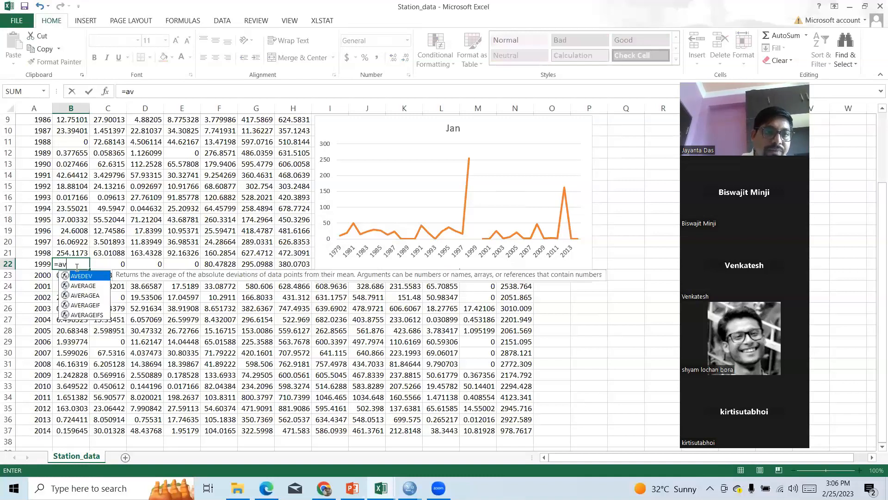
{"action": "double_click", "coordinate": [83, 285]}
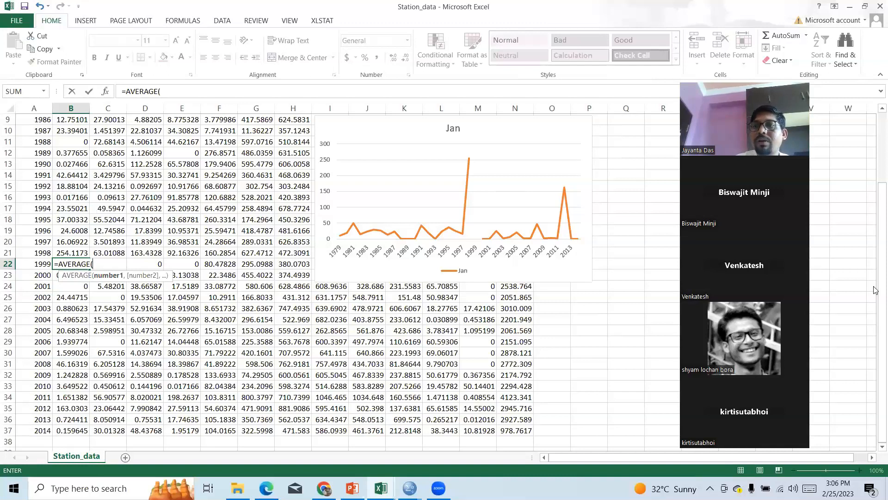
{"action": "scroll", "coordinate": [876, 290], "scroll_direction": "up", "scroll_amount": 3}
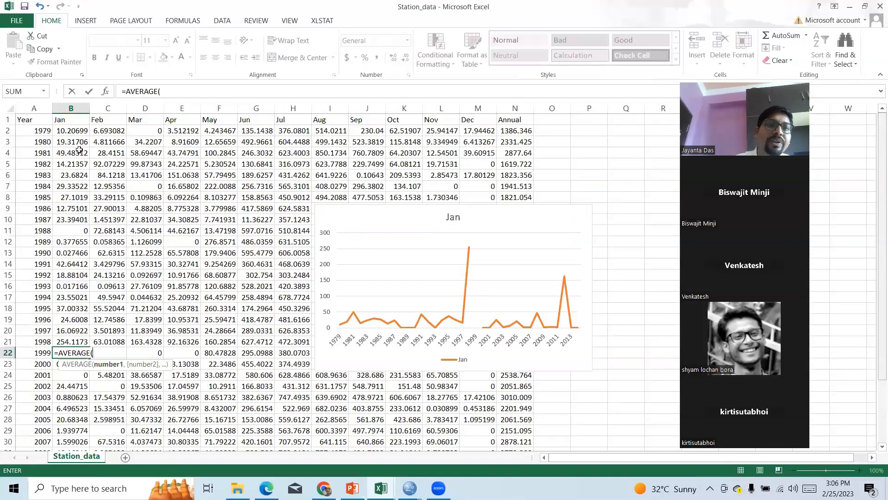
{"action": "left_click_drag", "start_coordinate": [69, 132], "coordinate": [71, 339]}
{"action": "key", "text": "Return"}
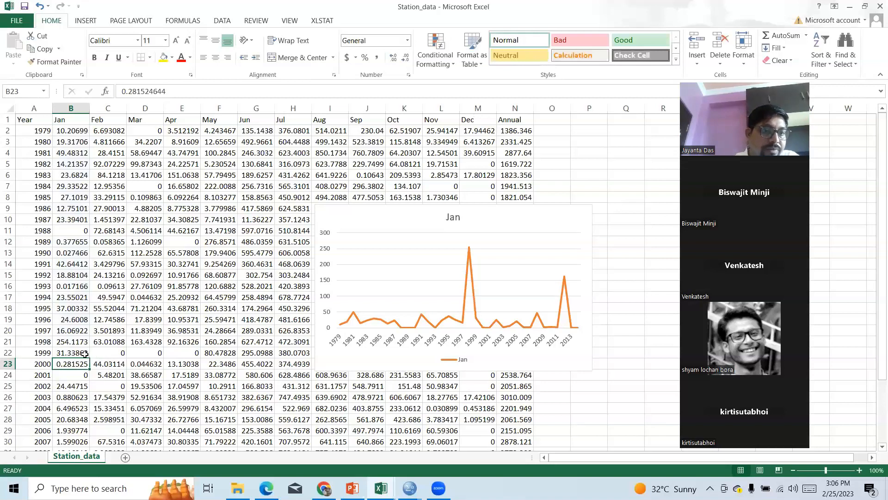
{"action": "left_click", "coordinate": [82, 352]}
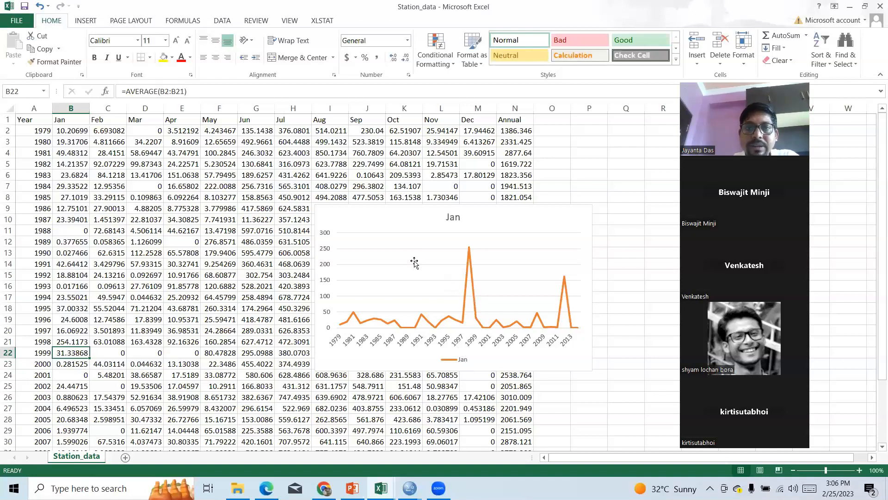
Enlarge the January line chart in width and height so every year label fits along its horizontal axis.
{"action": "left_click", "coordinate": [342, 269]}
{"action": "left_click", "coordinate": [372, 238]}
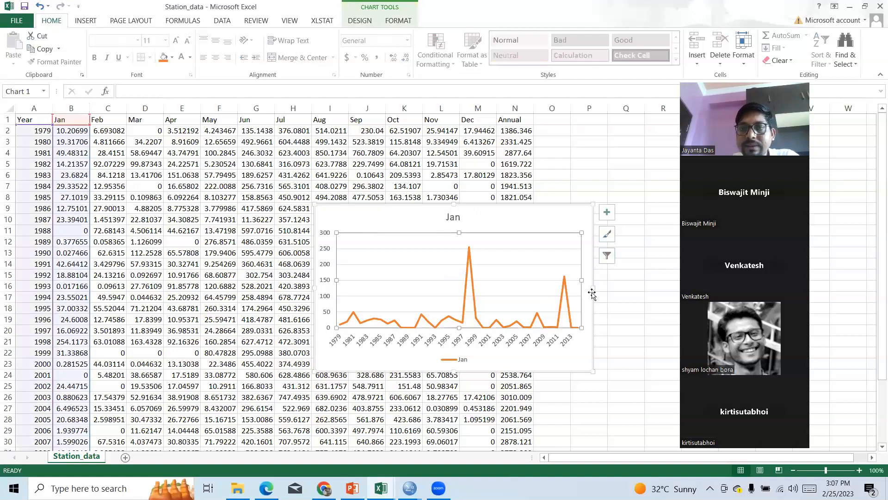
{"action": "left_click_drag", "start_coordinate": [313, 286], "coordinate": [147, 273]}
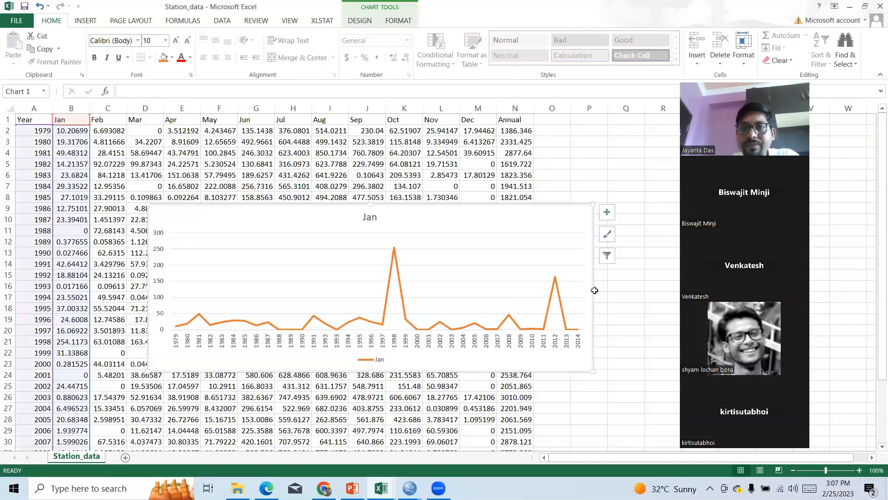
{"action": "left_click_drag", "start_coordinate": [592, 288], "coordinate": [611, 292]}
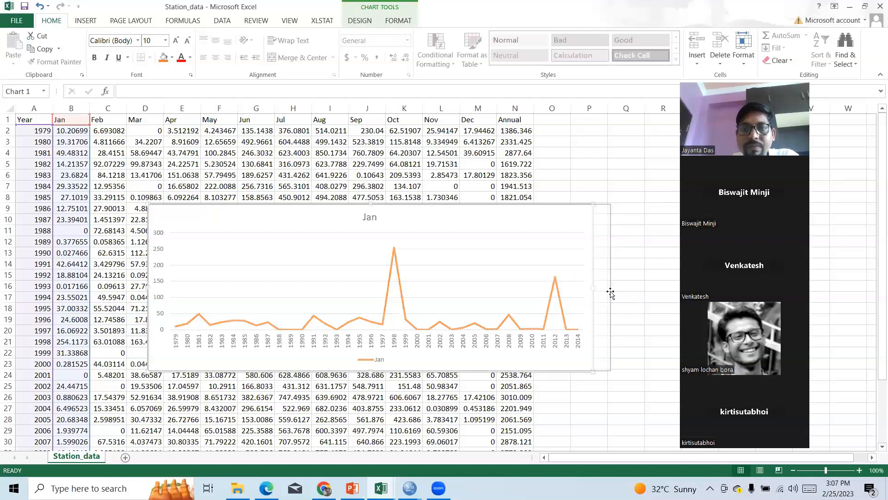
{"action": "left_click_drag", "start_coordinate": [378, 375], "coordinate": [379, 391]}
{"action": "left_click", "coordinate": [378, 371]}
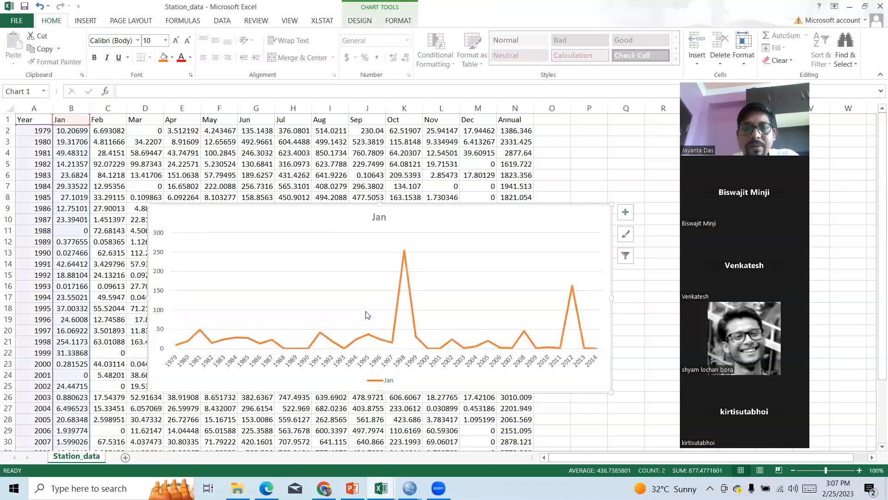
Add an Aug series to the chart with its name from I1 and values from I2:I37, and hide the Jan series.
{"action": "left_click", "coordinate": [367, 261]}
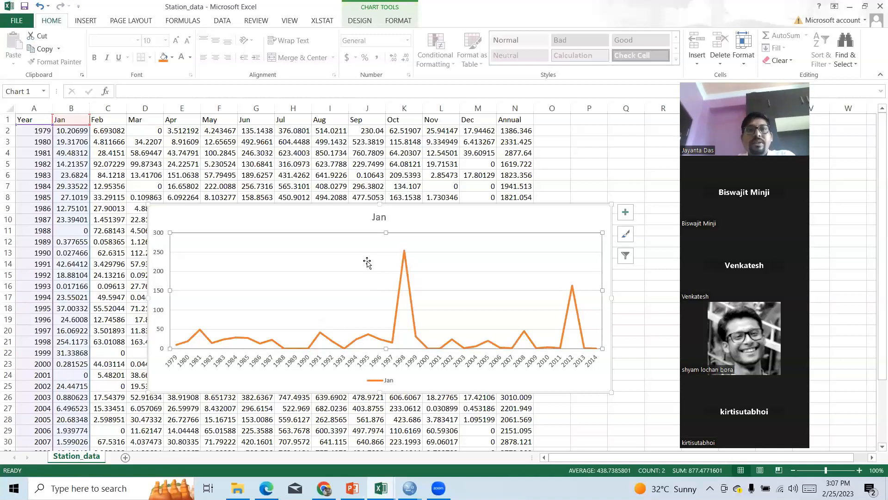
{"action": "left_click", "coordinate": [402, 268]}
{"action": "right_click", "coordinate": [402, 267]}
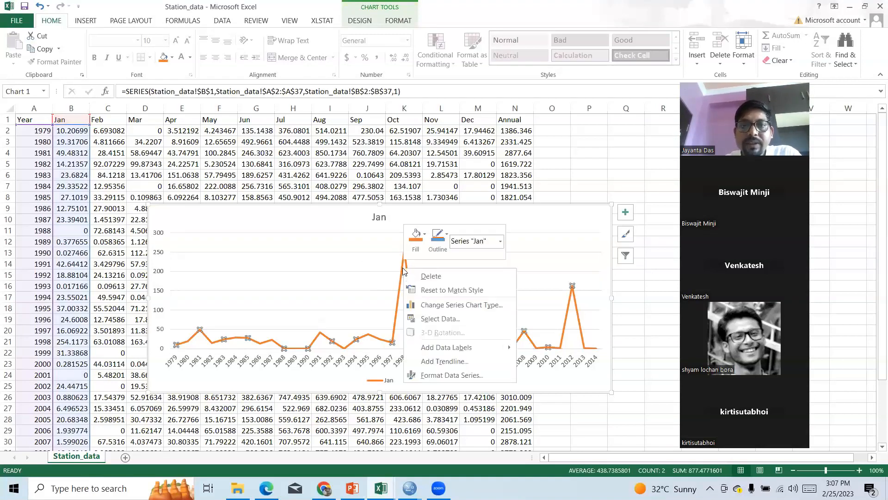
{"action": "left_click", "coordinate": [440, 319]}
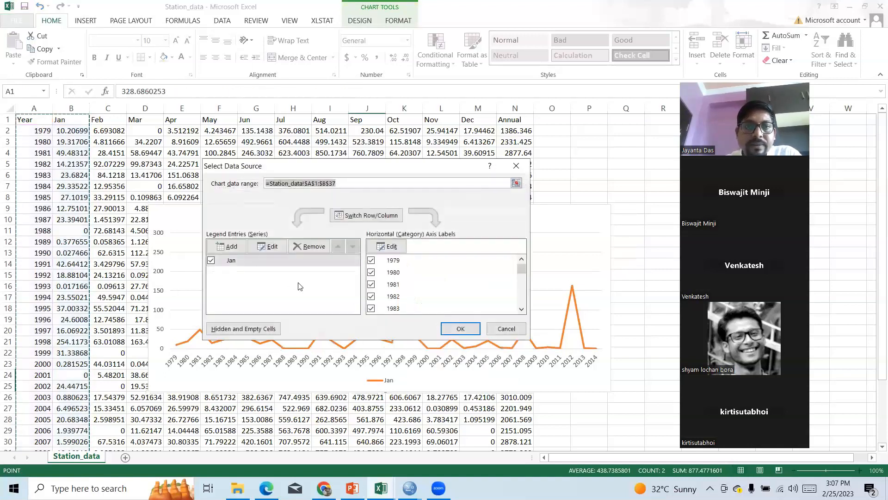
{"action": "left_click", "coordinate": [238, 247]}
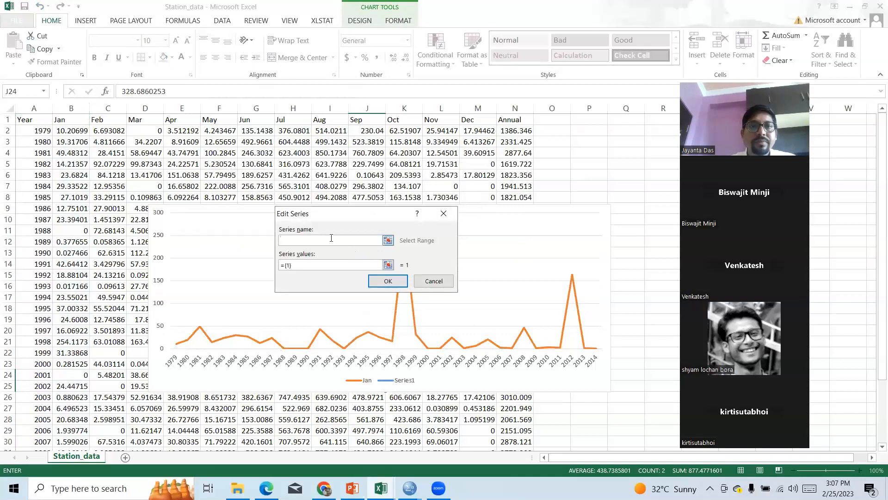
{"action": "left_click", "coordinate": [311, 122]}
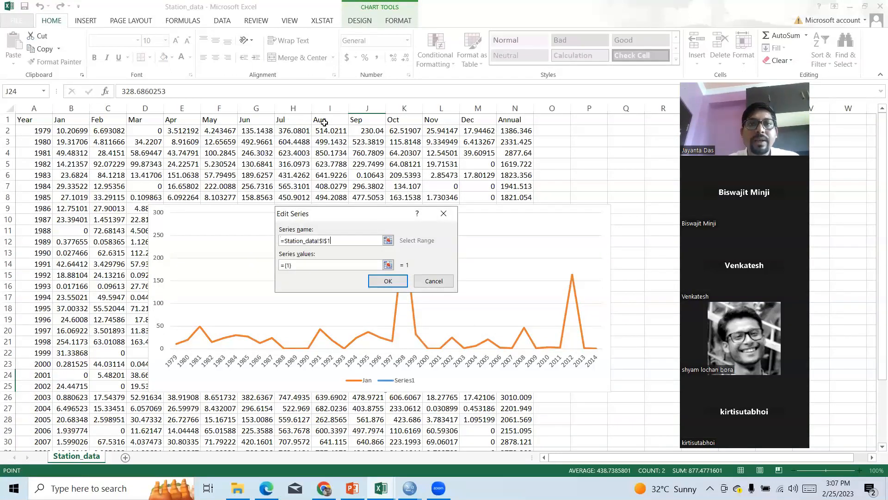
{"action": "left_click", "coordinate": [388, 265]}
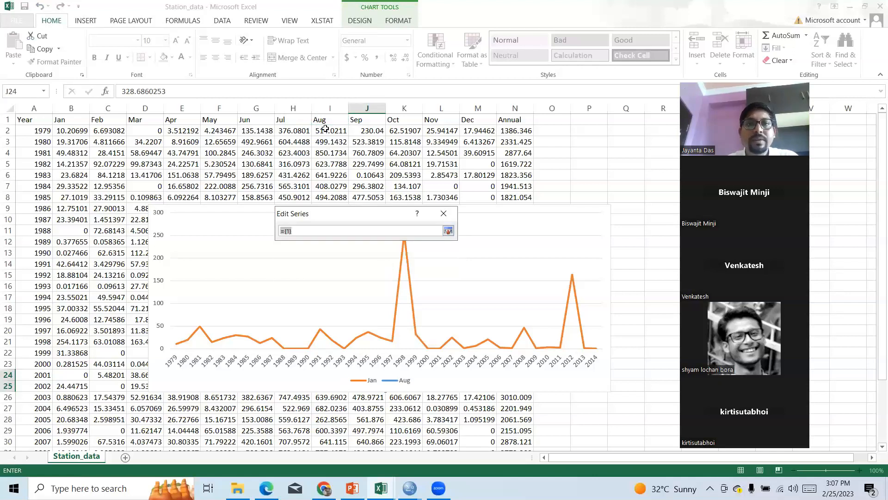
{"action": "left_click_drag", "start_coordinate": [325, 132], "coordinate": [326, 432]}
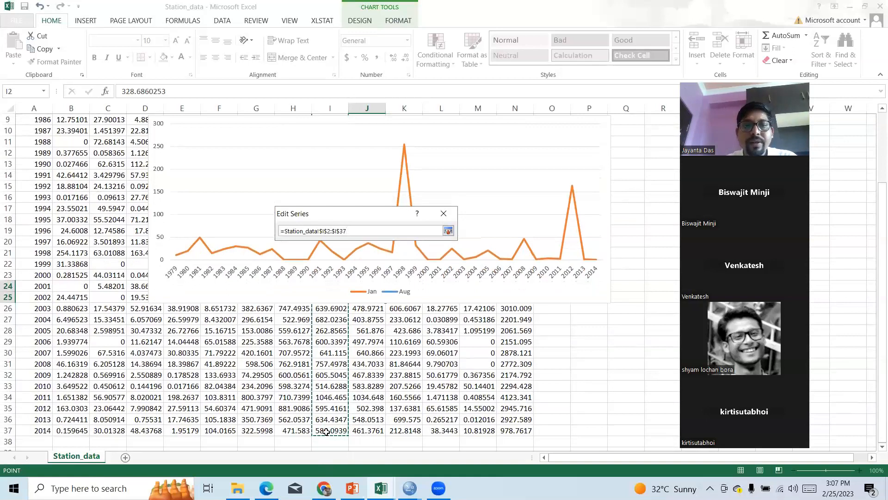
{"action": "left_click", "coordinate": [447, 231]}
{"action": "left_click", "coordinate": [430, 281]}
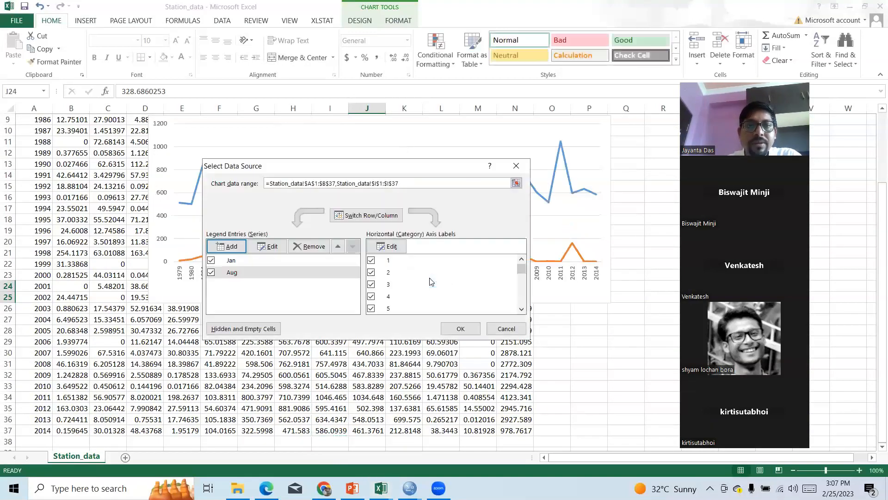
{"action": "left_click", "coordinate": [211, 260]}
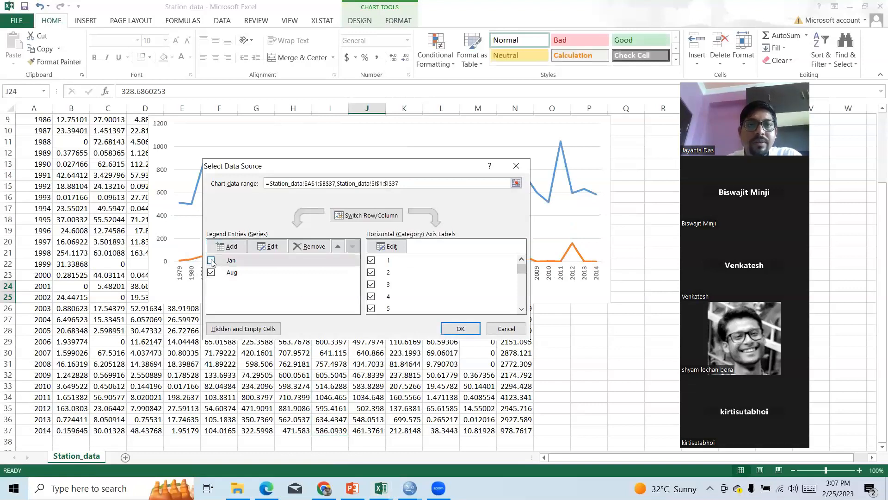
{"action": "left_click", "coordinate": [461, 329]}
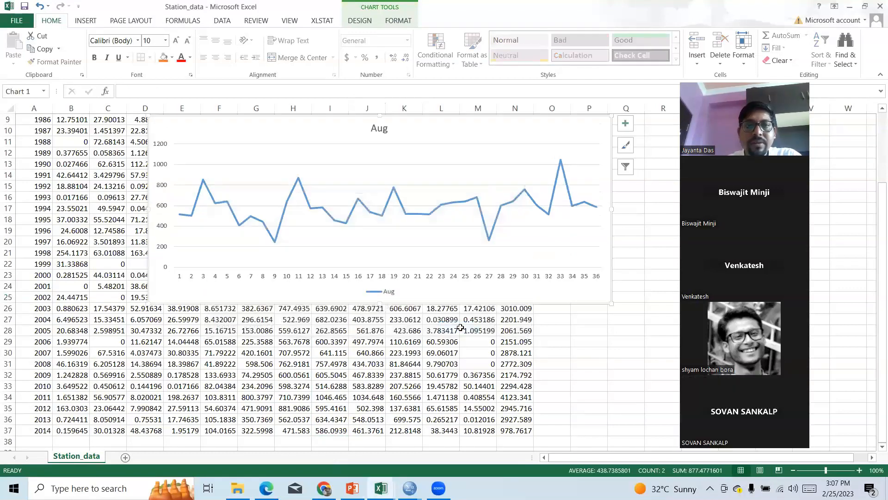
Reopen the chart's data source and confirm A2:A37 as the axis label range while the Jan series is selected.
{"action": "left_click", "coordinate": [357, 279]}
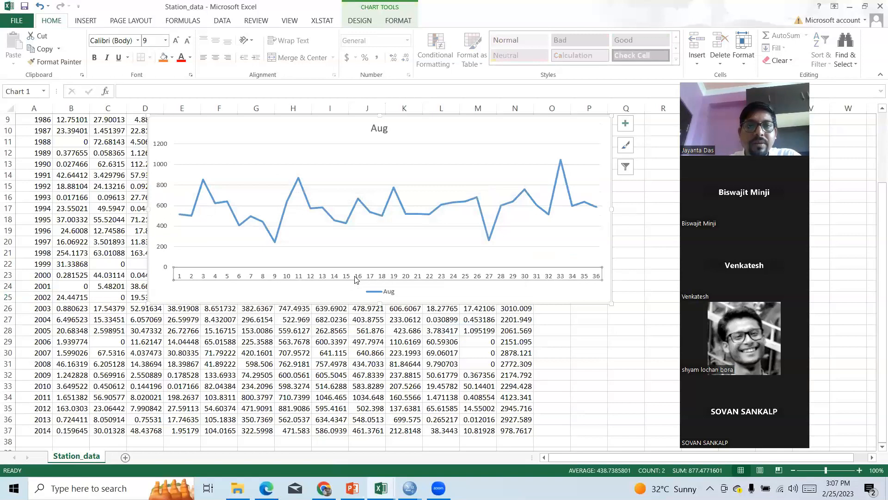
{"action": "left_click", "coordinate": [356, 204]}
{"action": "right_click", "coordinate": [356, 204]}
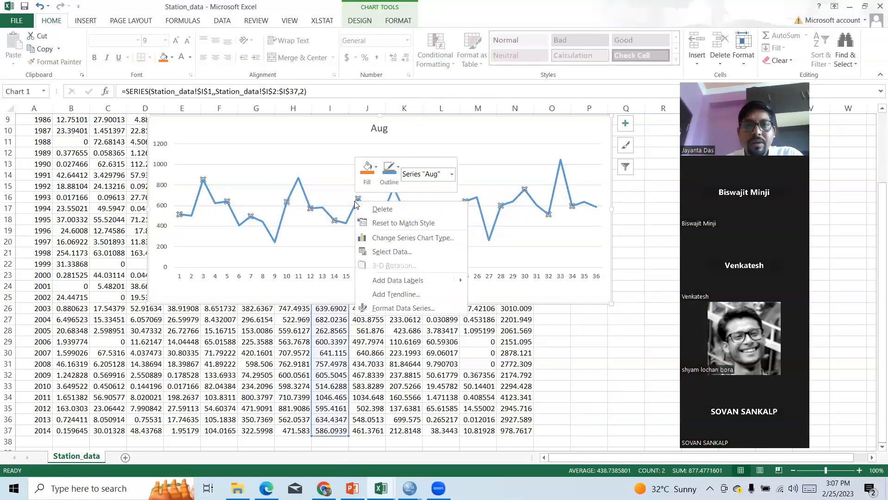
{"action": "left_click", "coordinate": [394, 252]}
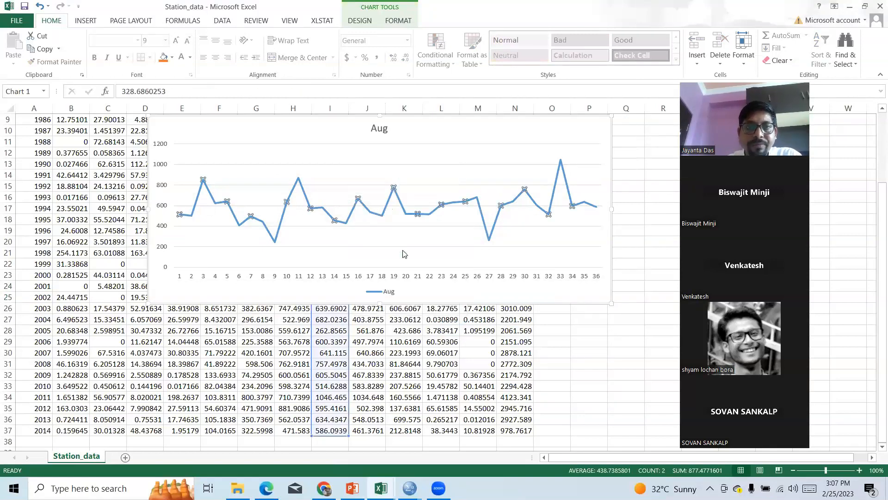
{"action": "left_click", "coordinate": [391, 245]}
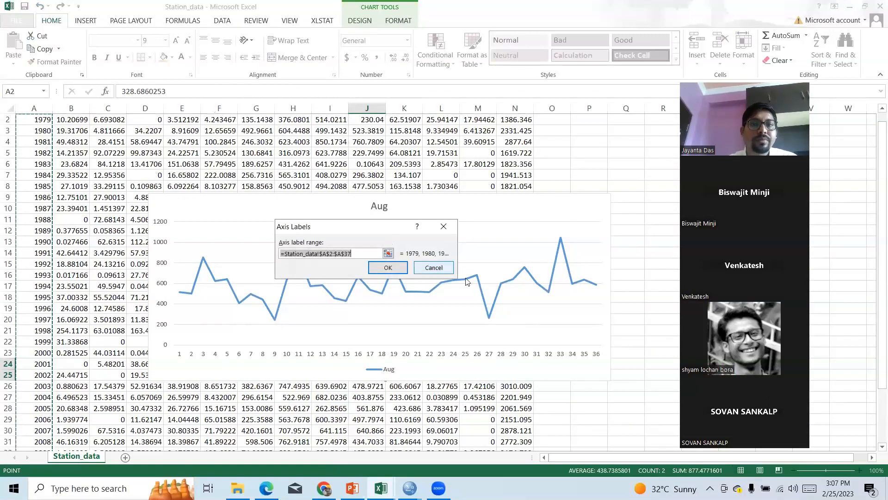
{"action": "left_click", "coordinate": [384, 272]}
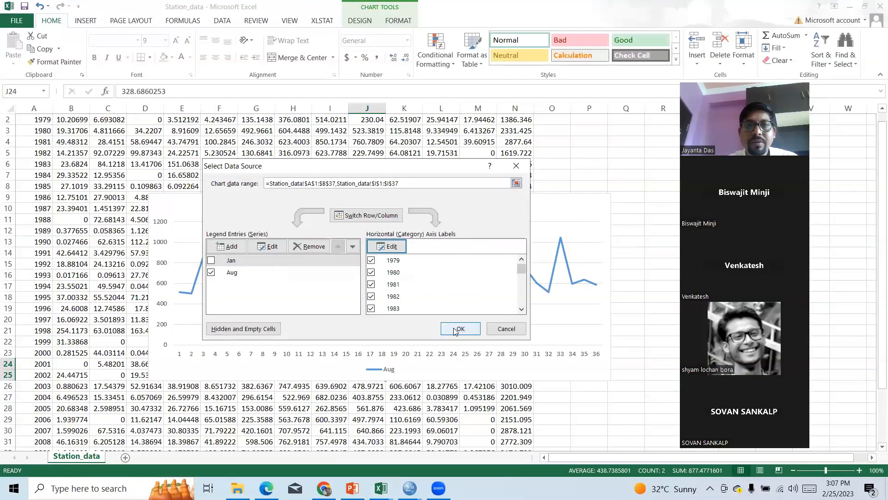
Set the Aug series' horizontal axis labels to the years in A2:A37 and apply the data source changes.
{"action": "left_click", "coordinate": [240, 274]}
{"action": "left_click", "coordinate": [382, 244]}
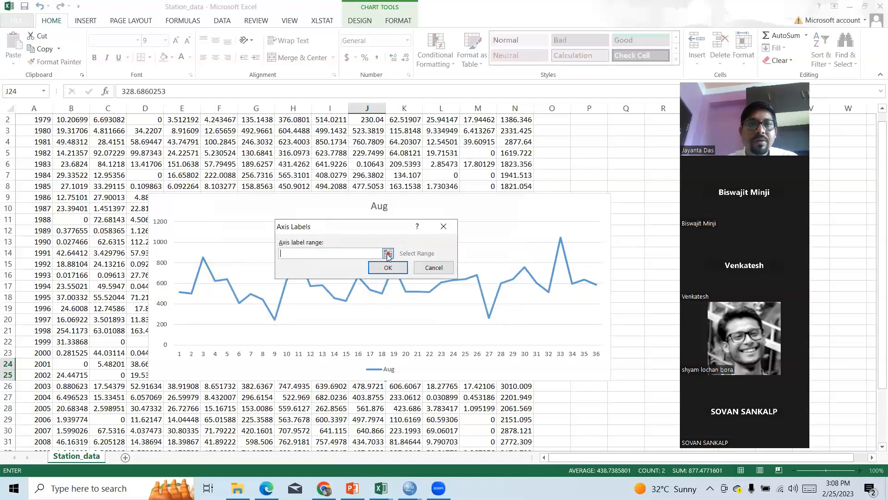
{"action": "left_click", "coordinate": [388, 254]}
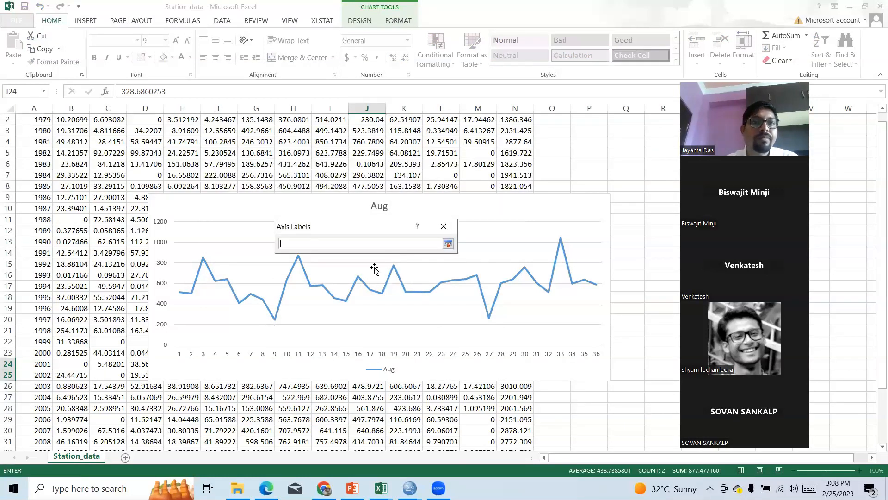
{"action": "left_click", "coordinate": [449, 245]}
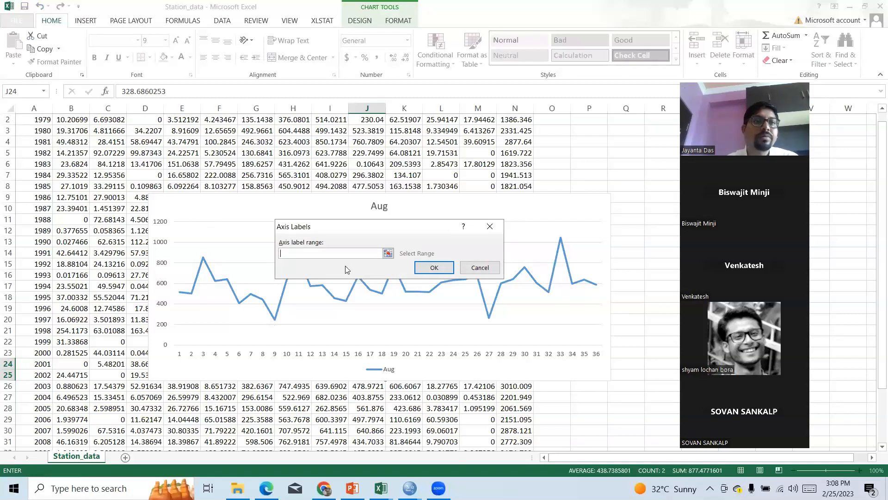
{"action": "left_click_drag", "start_coordinate": [39, 121], "coordinate": [47, 431]}
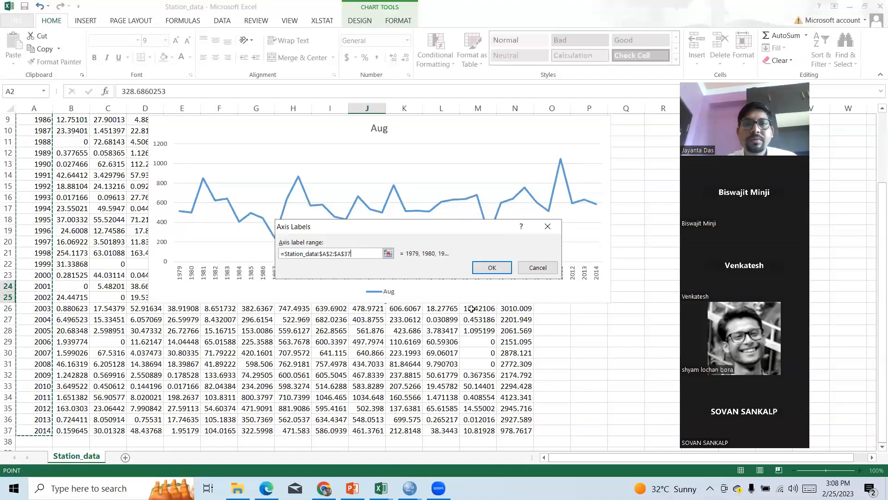
{"action": "left_click", "coordinate": [493, 272]}
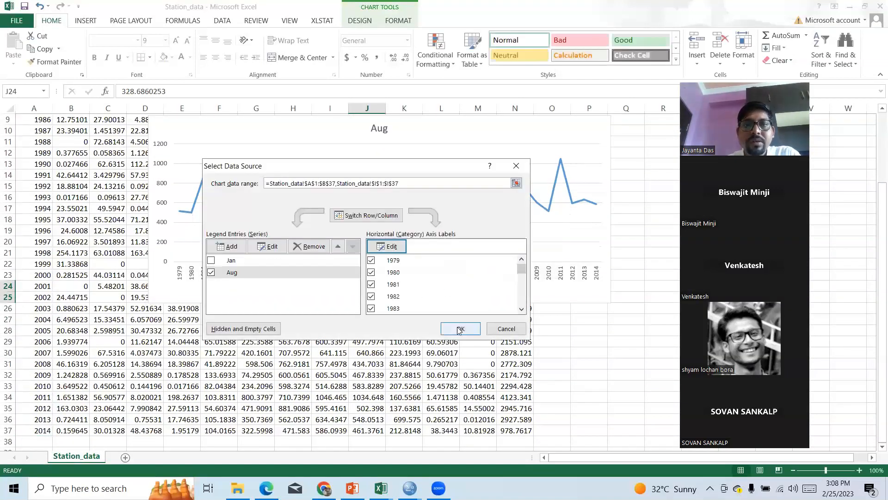
{"action": "left_click", "coordinate": [459, 329]}
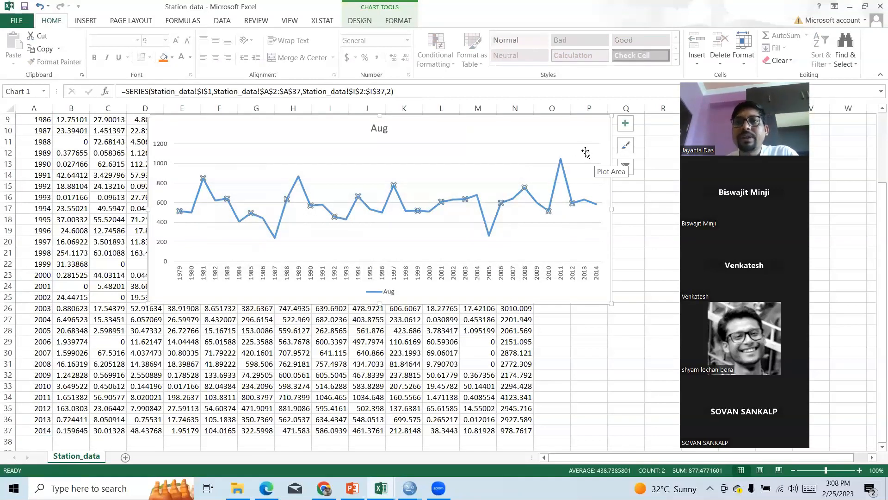
Add a linear trendline to the Aug series in the line chart.
{"action": "left_click", "coordinate": [566, 172]}
{"action": "left_click", "coordinate": [561, 174]}
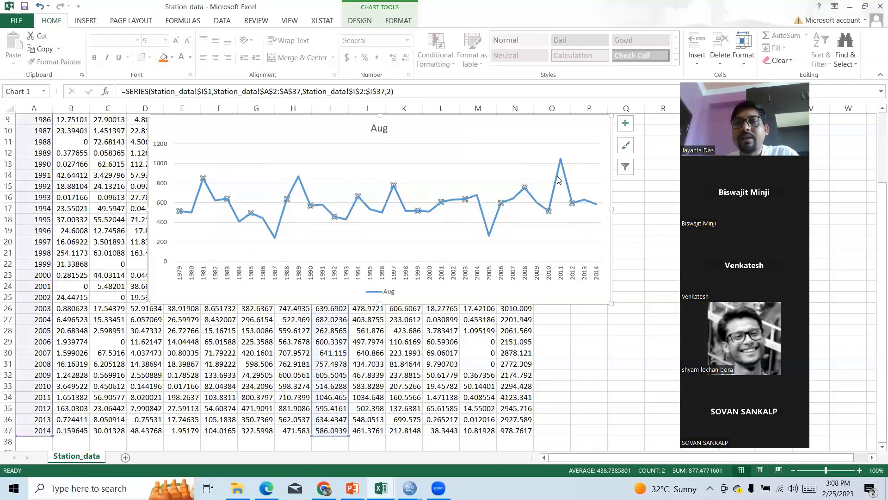
{"action": "right_click", "coordinate": [561, 175]}
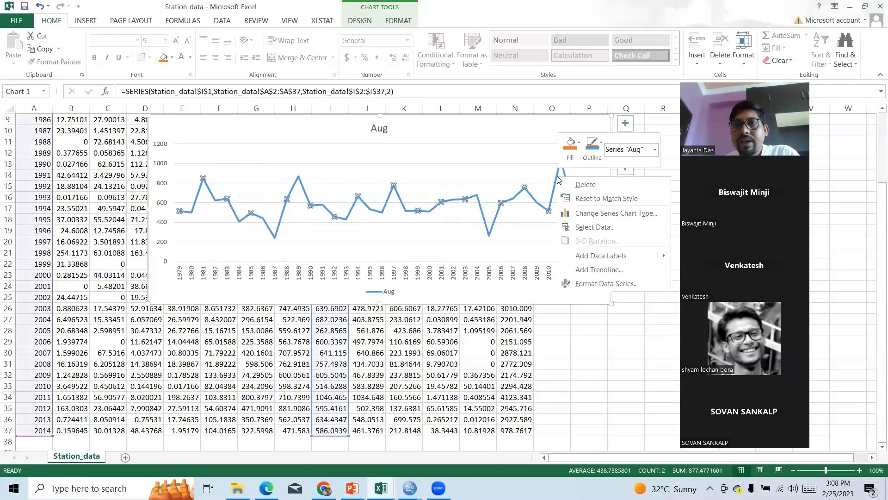
{"action": "left_click", "coordinate": [606, 270]}
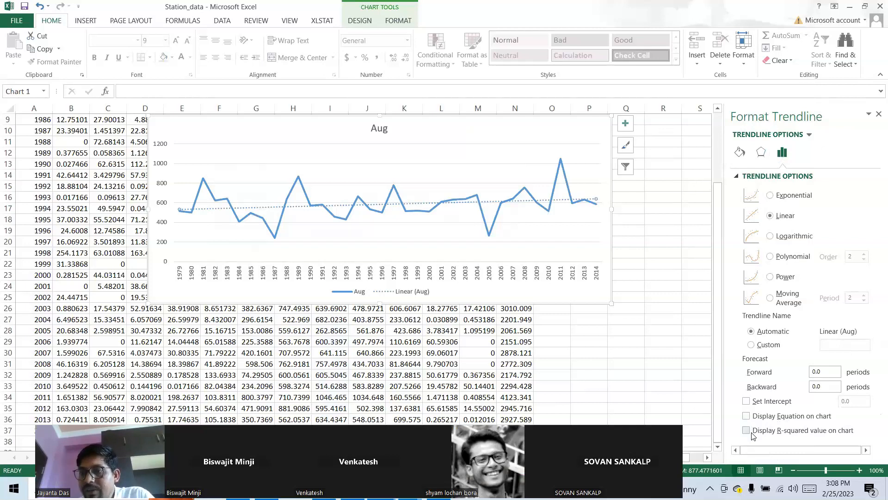
Show the R-squared value and equation of the Aug trendline and place the label beside the chart title.
{"action": "left_click", "coordinate": [751, 432]}
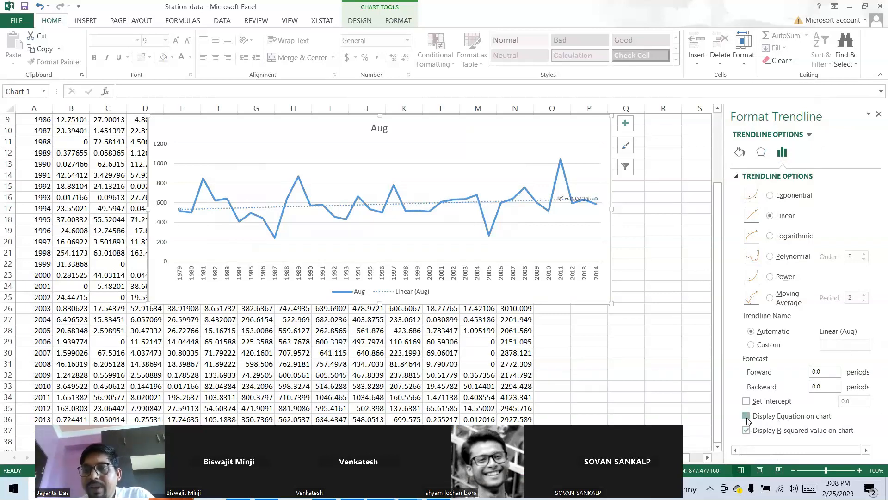
{"action": "left_click", "coordinate": [746, 417]}
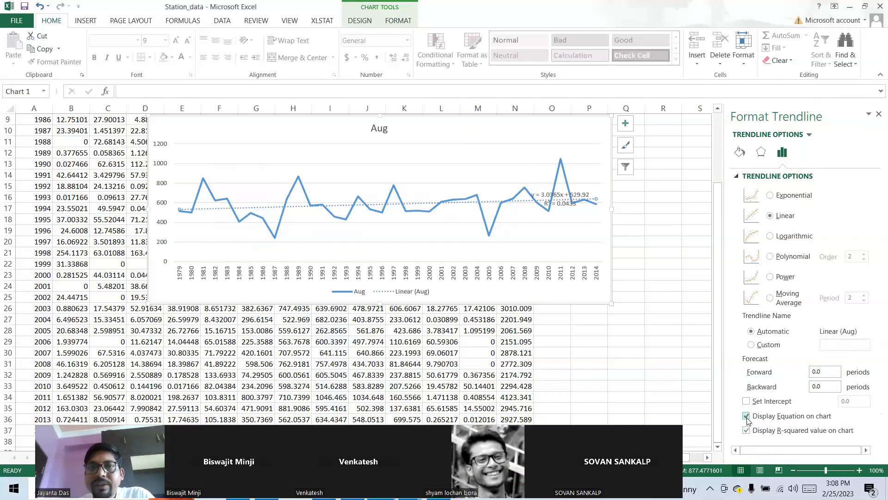
{"action": "left_click", "coordinate": [569, 198]}
{"action": "left_click_drag", "start_coordinate": [563, 189], "coordinate": [462, 123]}
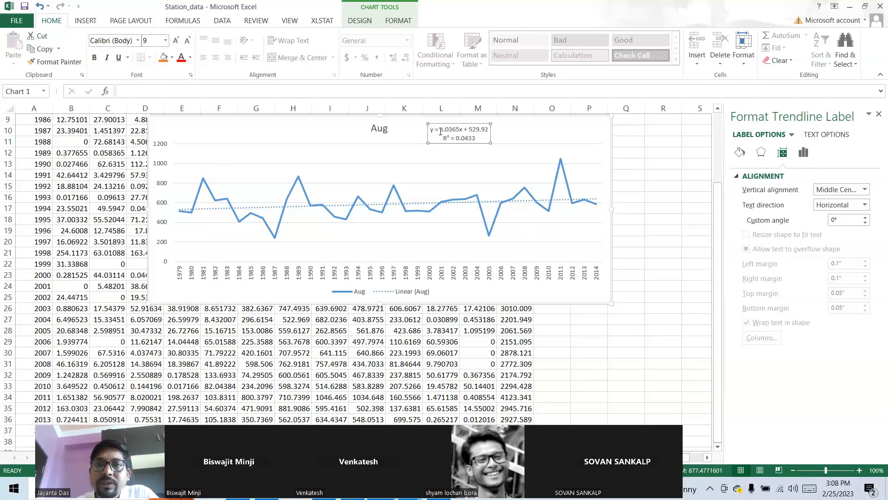
{"action": "left_click_drag", "start_coordinate": [440, 129], "coordinate": [483, 130]}
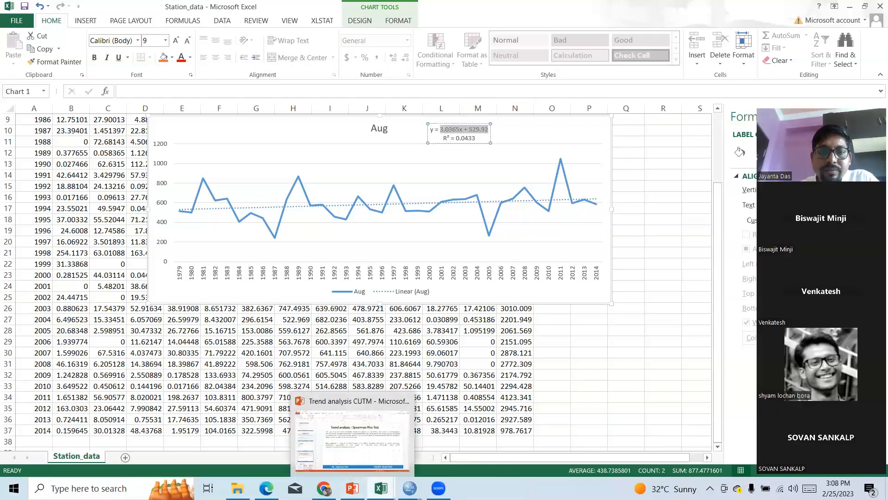
Switch to the Spearman_Rho workbook and examine the correlation coefficient, significance and N for Aug in D27:D29.
{"action": "mouse_move", "coordinate": [380, 488]}
{"action": "mouse_move", "coordinate": [353, 488]}
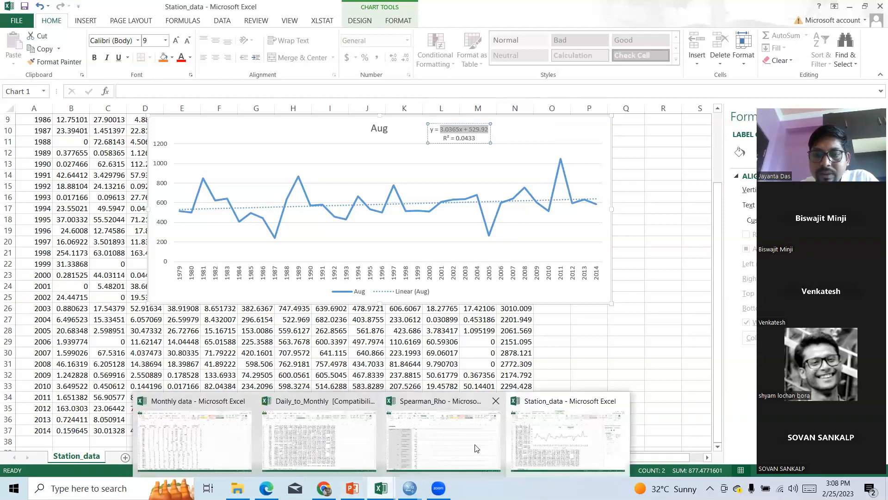
{"action": "left_click", "coordinate": [473, 447]}
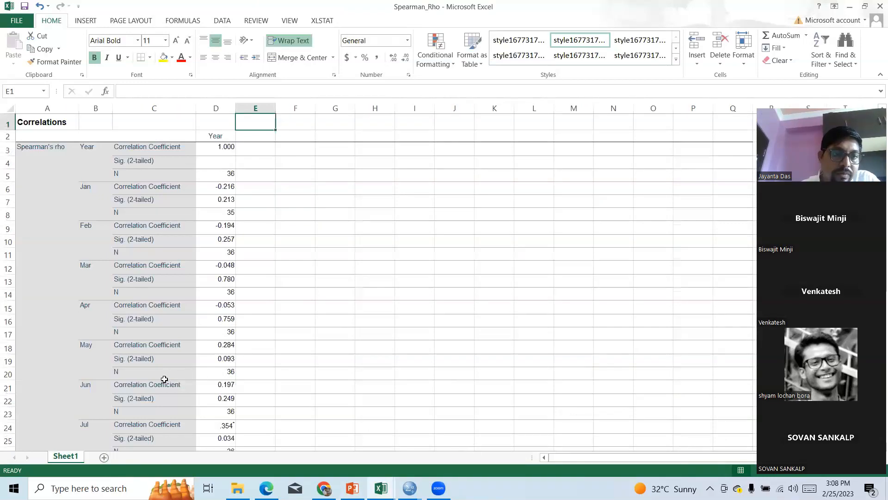
{"action": "left_click", "coordinate": [223, 416]}
{"action": "key", "text": "Down"}
{"action": "key", "text": "Down"}
{"action": "key", "text": "Down"}
{"action": "key", "text": "Down"}
{"action": "key", "text": "Down"}
{"action": "key", "text": "Down"}
{"action": "key", "text": "Down"}
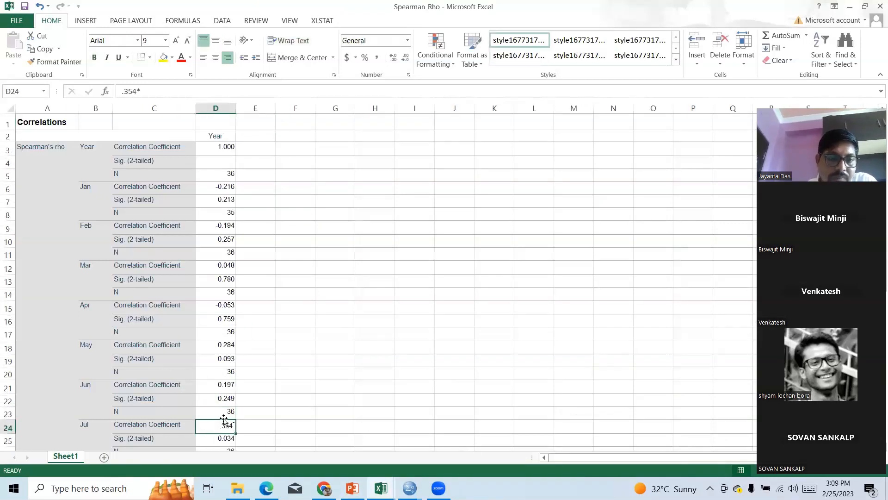
{"action": "key", "text": "Down"}
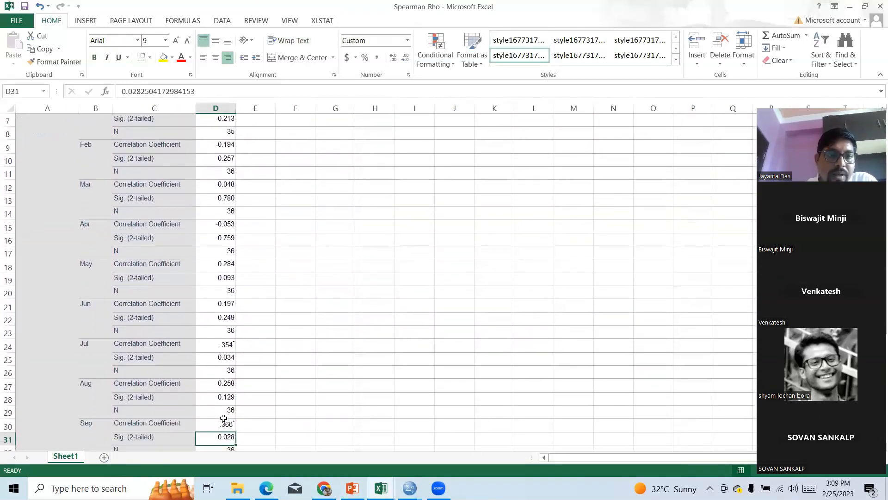
{"action": "left_click_drag", "start_coordinate": [214, 382], "coordinate": [231, 407]}
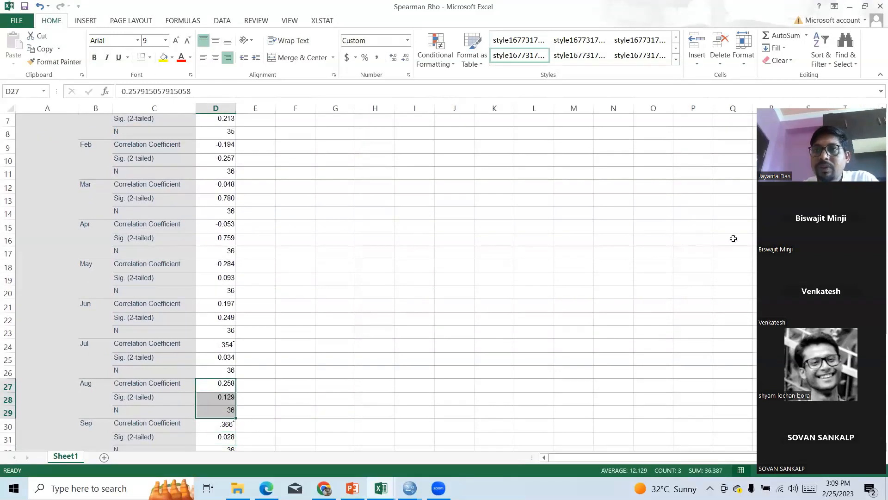
{"action": "left_click", "coordinate": [599, 73]}
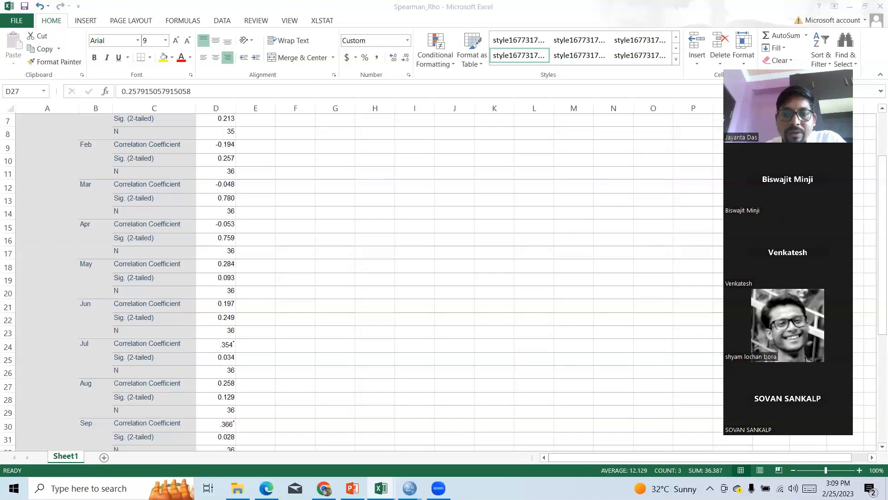
Compare the Aug trendline chart in Station_data with the Aug Spearman results in D27:D29 of Spearman_Rho.
{"action": "mouse_move", "coordinate": [381, 488]}
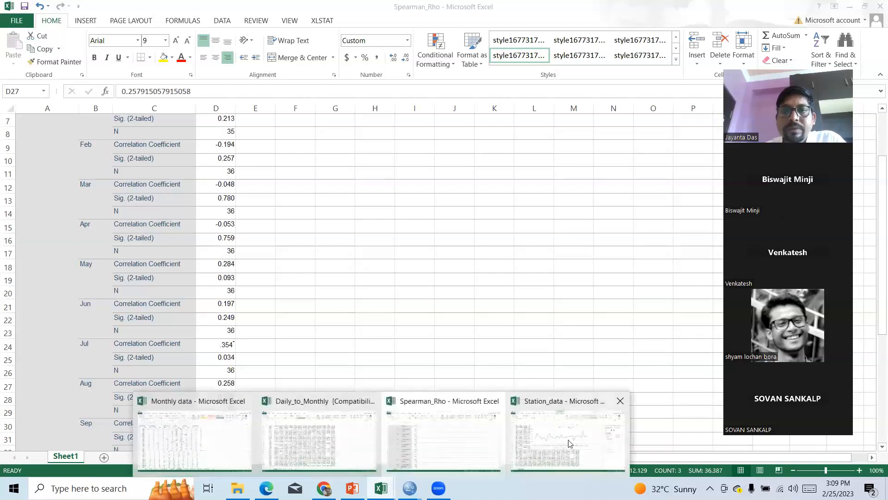
{"action": "left_click", "coordinate": [548, 408]}
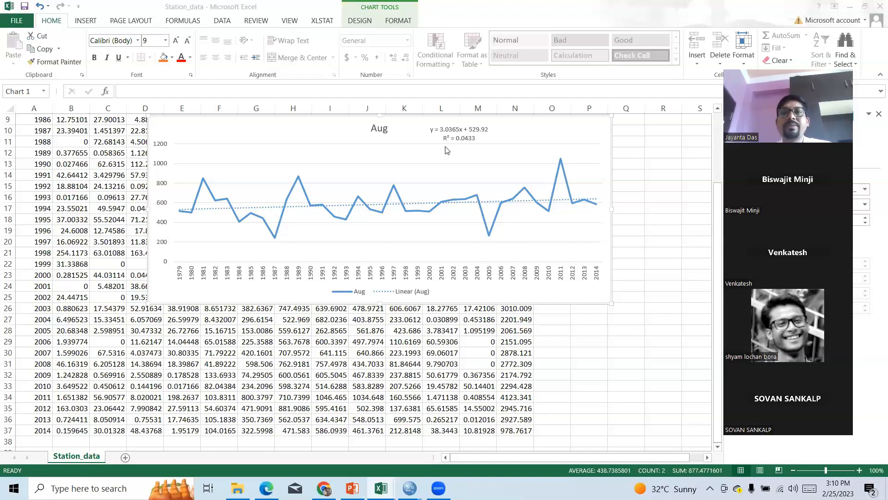
{"action": "mouse_move", "coordinate": [381, 488]}
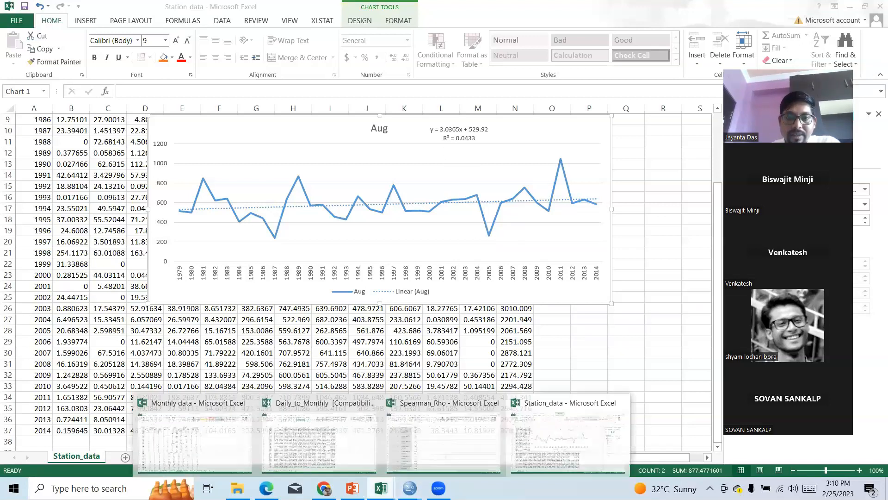
{"action": "left_click", "coordinate": [448, 445]}
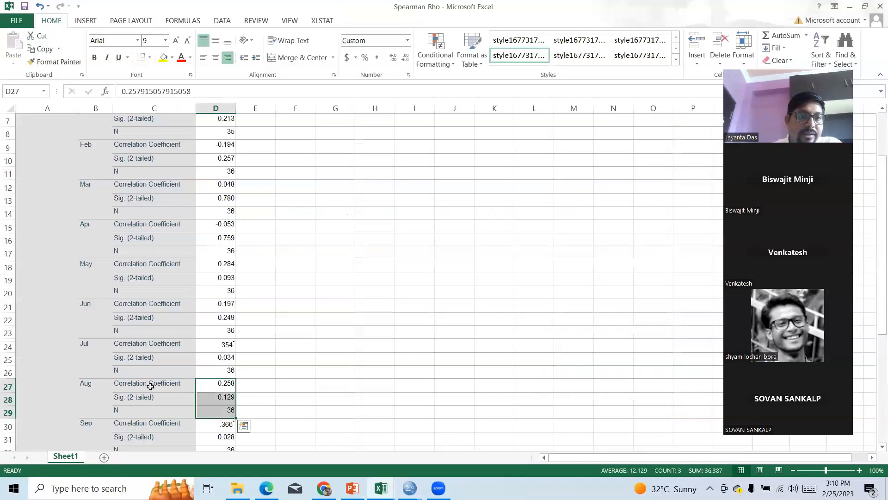
{"action": "left_click", "coordinate": [220, 384]}
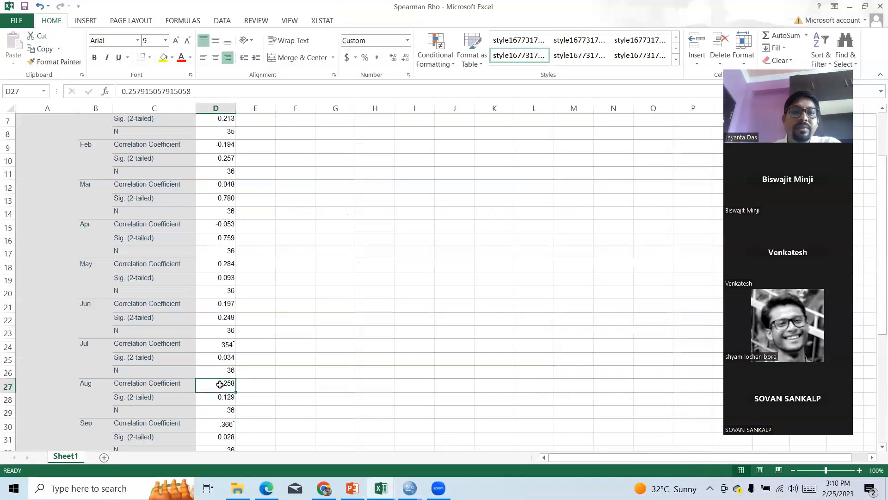
{"action": "left_click_drag", "start_coordinate": [289, 387], "coordinate": [213, 409]}
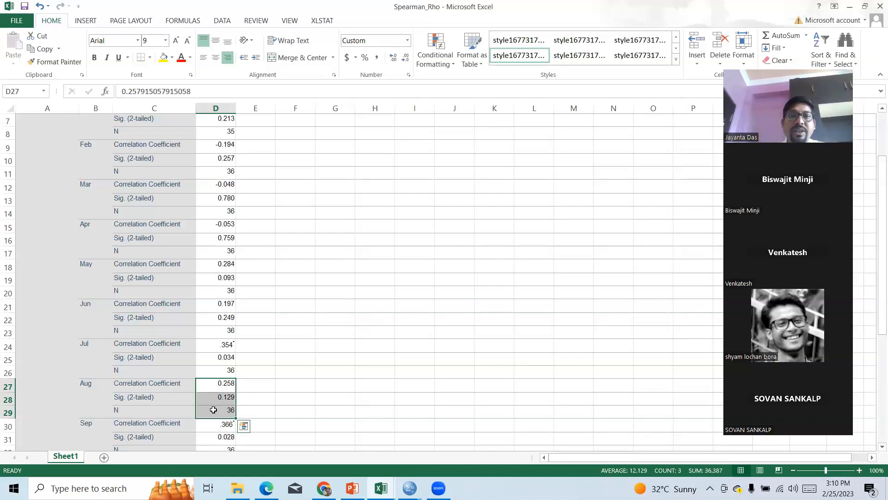
Enter the note "No Trend" in cell H17 of the Spearman_Rho sheet.
{"action": "left_click", "coordinate": [363, 252]}
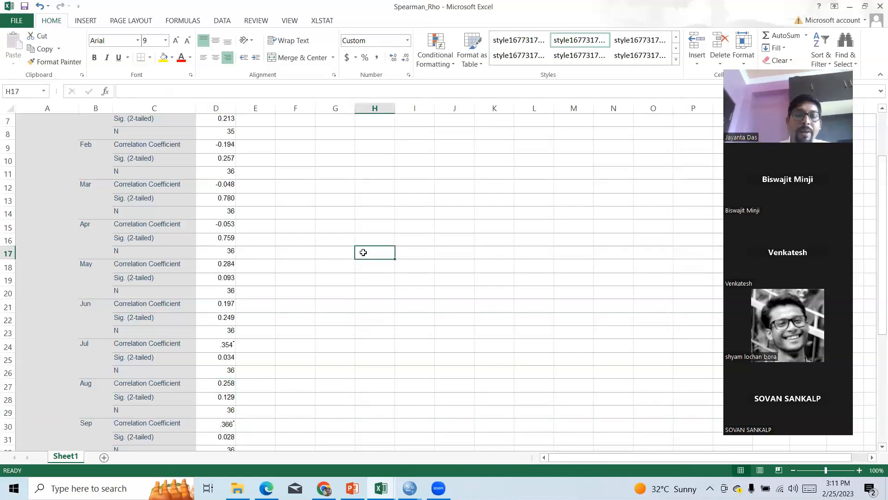
{"action": "type", "text": "No"}
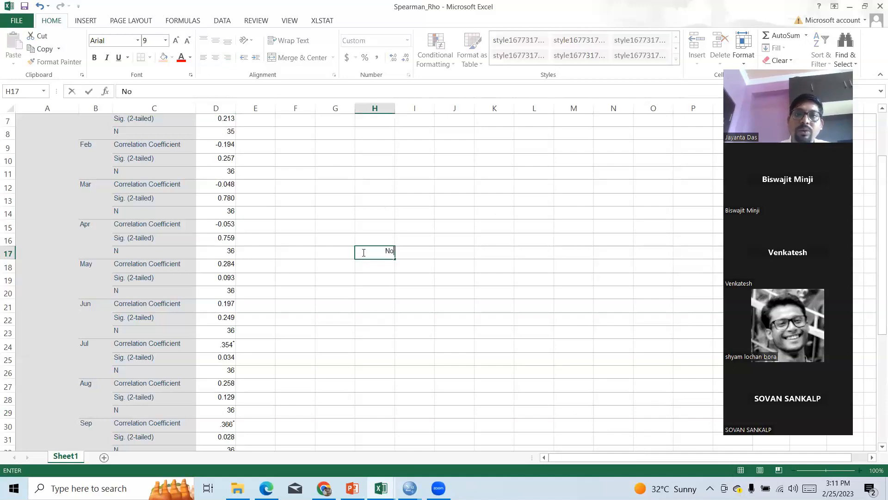
{"action": "type", "text": " Tr"}
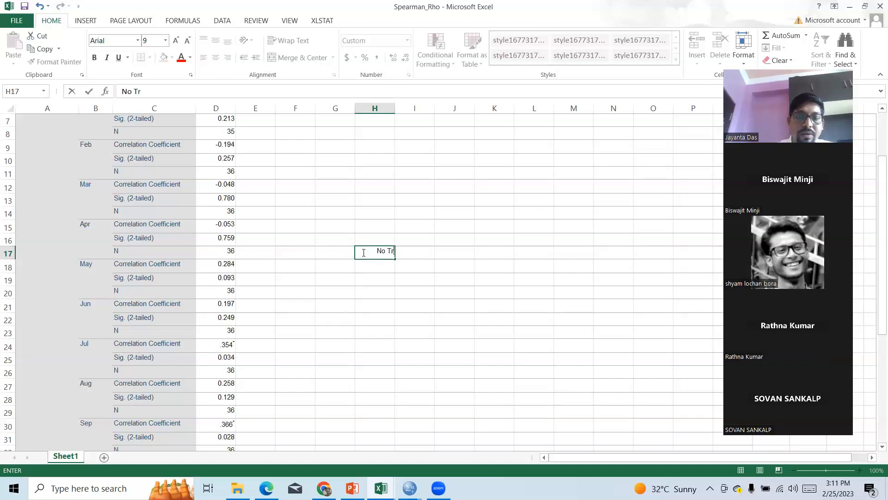
{"action": "type", "text": "end"}
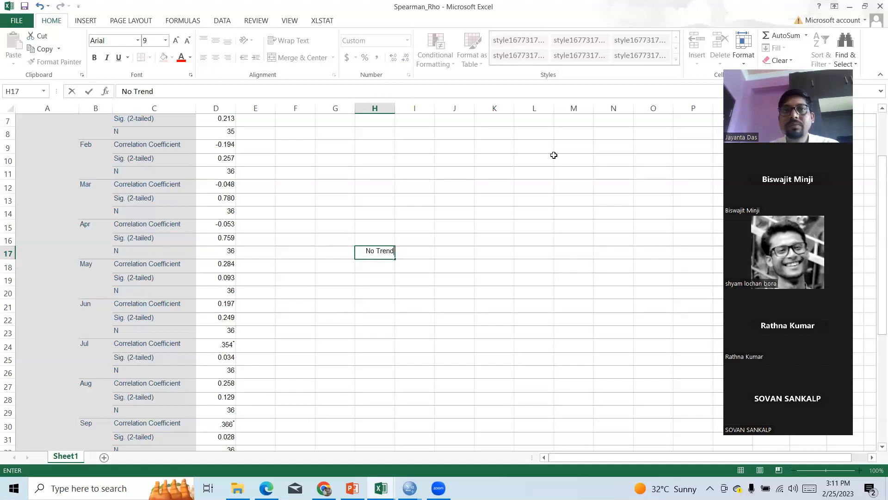
{"action": "left_click", "coordinate": [326, 22]}
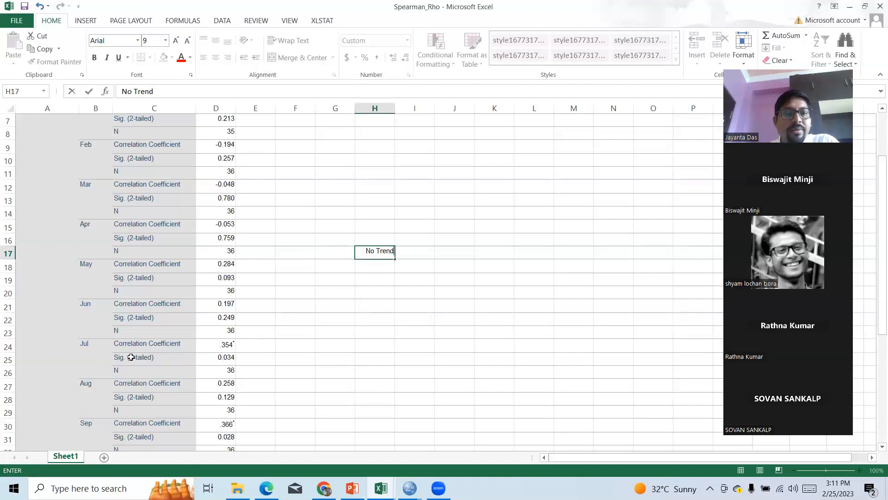
{"action": "left_click", "coordinate": [146, 361]}
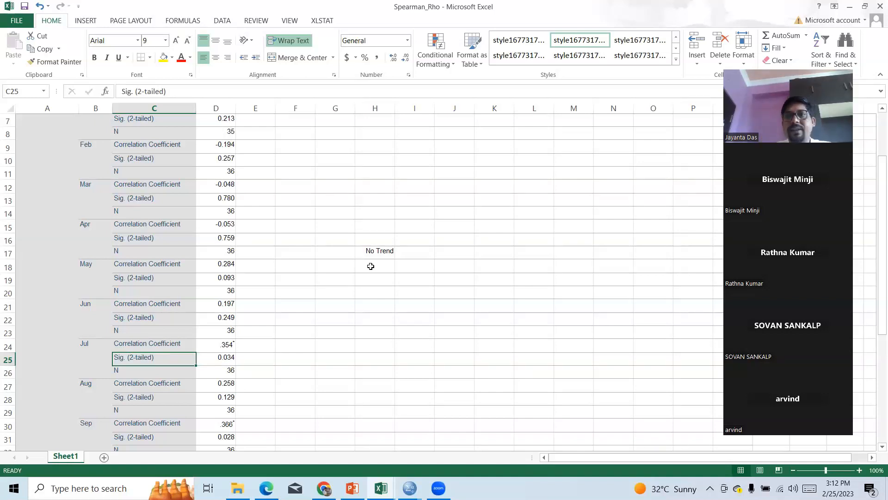
Enter 95 in I18 and 5 in J18, in the row below the No Trend note.
{"action": "left_click", "coordinate": [403, 252]}
{"action": "left_click", "coordinate": [370, 266]}
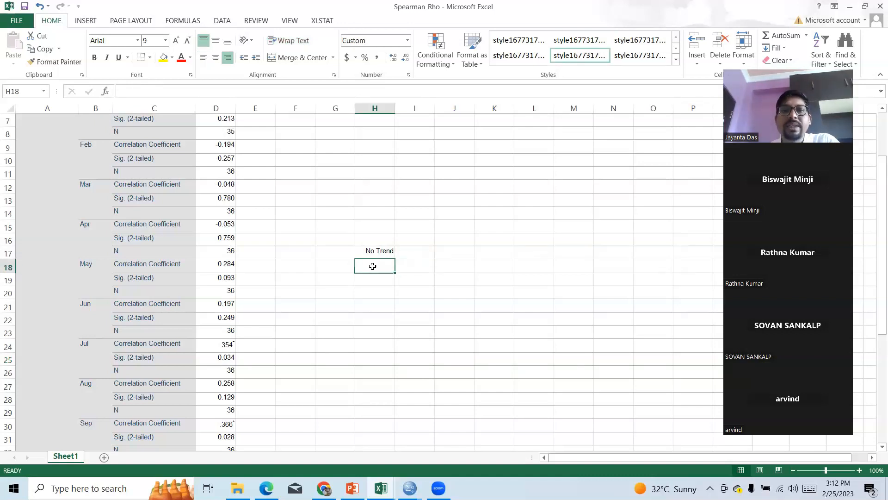
{"action": "left_click", "coordinate": [416, 269]}
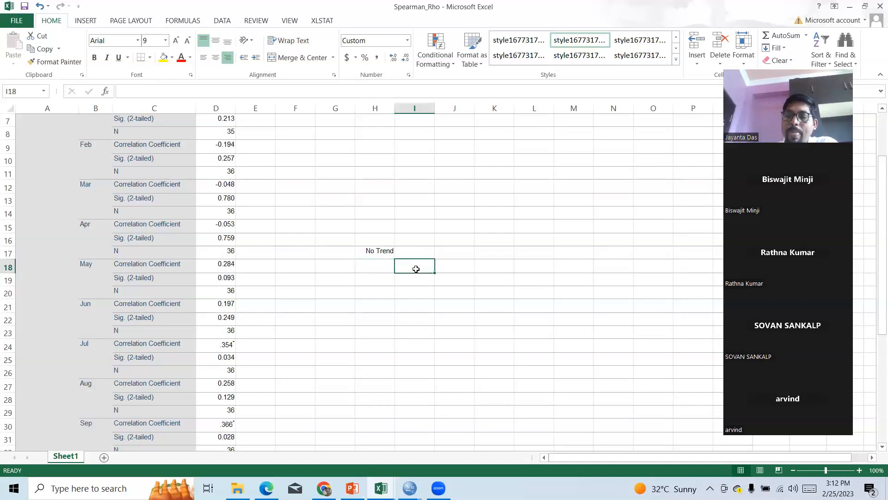
{"action": "type", "text": "95"}
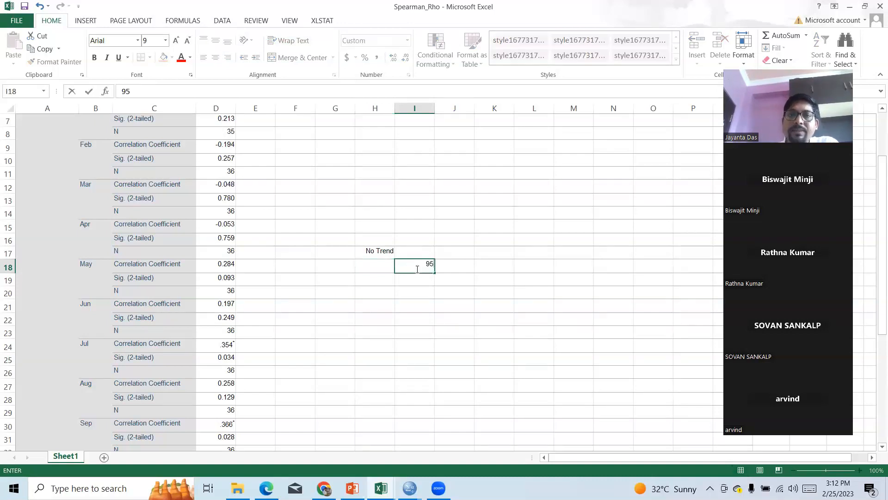
{"action": "left_click", "coordinate": [448, 272]}
{"action": "left_click", "coordinate": [418, 266]}
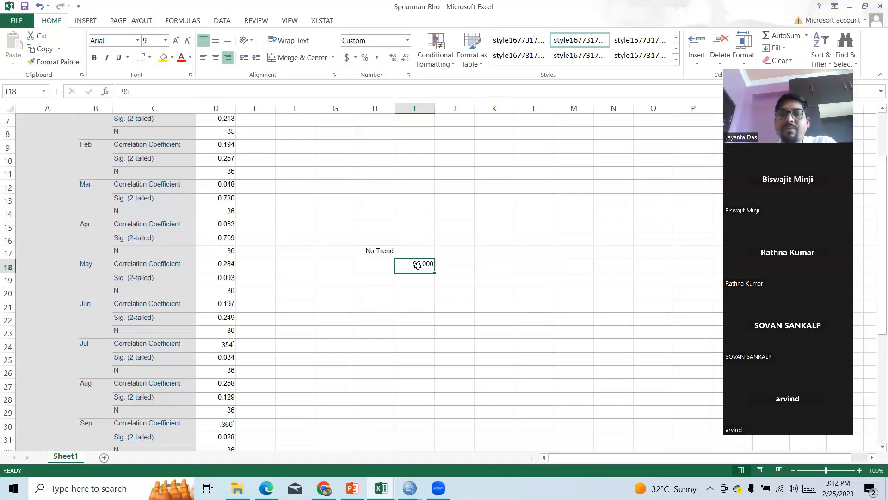
{"action": "left_click", "coordinate": [447, 272]}
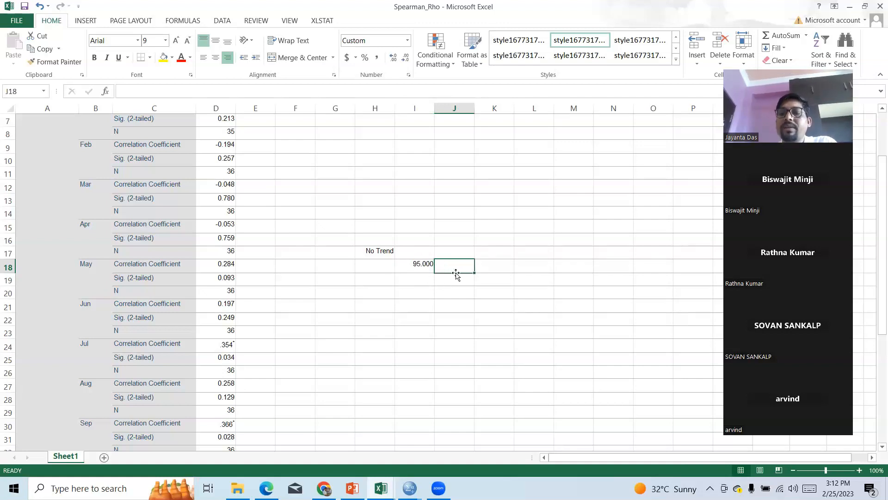
{"action": "type", "text": "5"}
{"action": "left_click", "coordinate": [484, 281]}
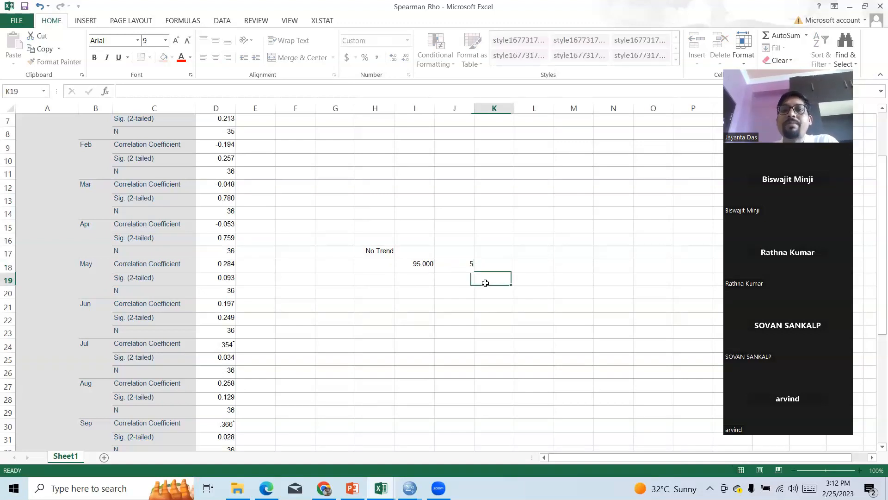
Clear the two numbers from I18:J18.
{"action": "left_click_drag", "start_coordinate": [421, 264], "coordinate": [455, 264]}
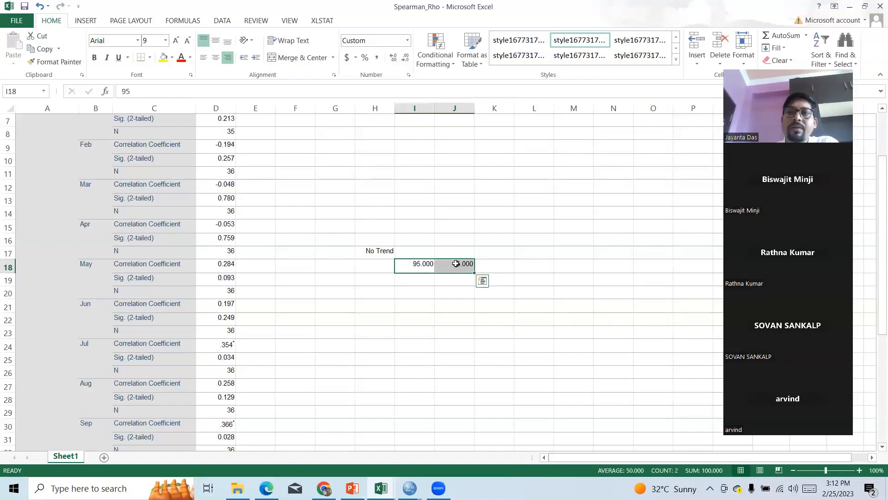
{"action": "key", "text": "Delete"}
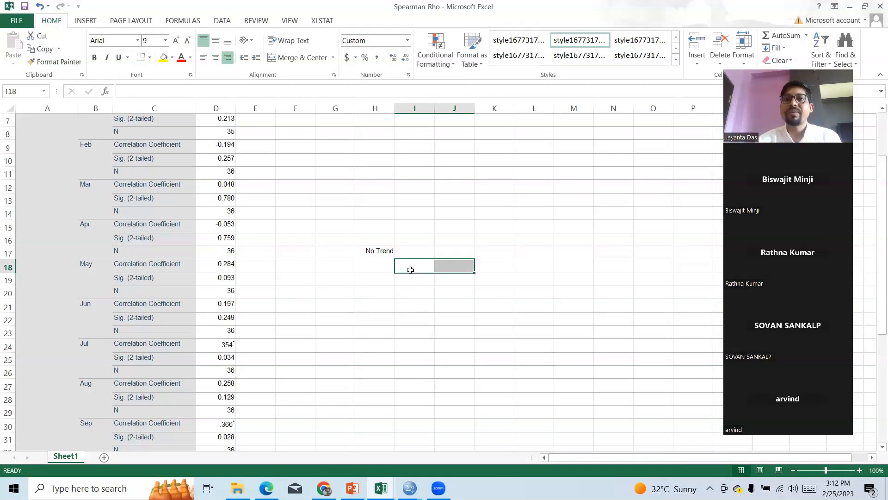
{"action": "left_click", "coordinate": [377, 268]}
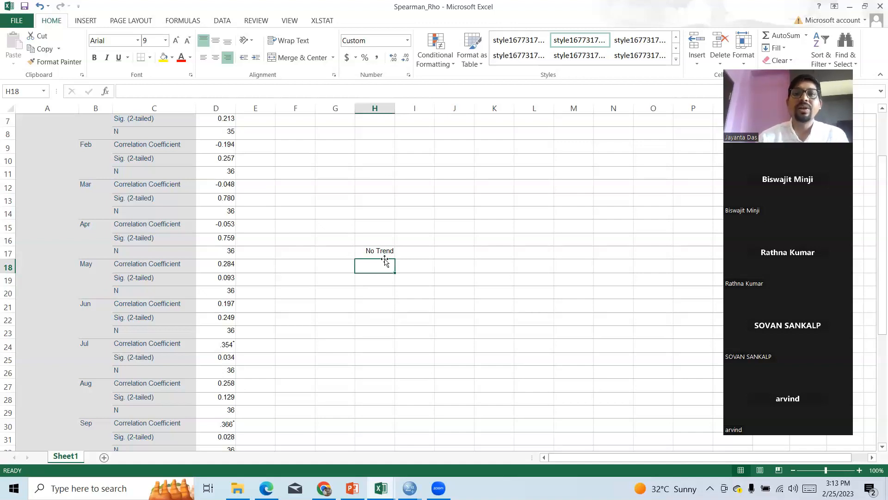
Review the monthly Spearman correlation and significance values row by row from the start of the table to Aug.
{"action": "left_click", "coordinate": [255, 174]}
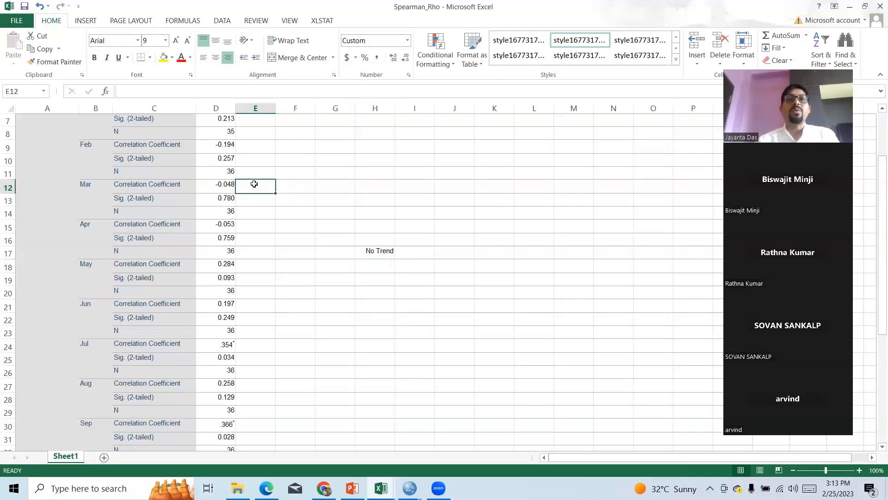
{"action": "key", "text": "ctrl+Up"}
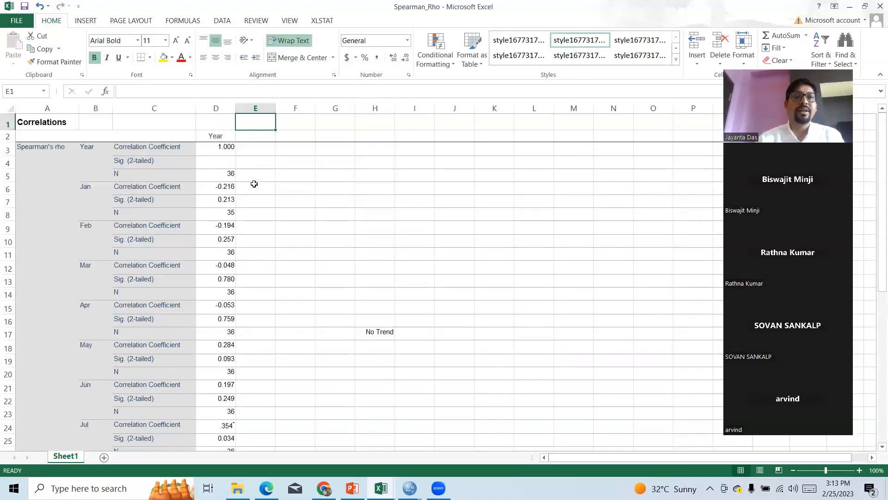
{"action": "key", "text": "Down"}
{"action": "key", "text": "Down"}
{"action": "key", "text": "Down"}
{"action": "key", "text": "Down"}
{"action": "key", "text": "Down"}
{"action": "key", "text": "Down"}
{"action": "key", "text": "Down"}
{"action": "key", "text": "Down"}
{"action": "key", "text": "Down"}
{"action": "key", "text": "Down"}
{"action": "key", "text": "Down"}
{"action": "key", "text": "Down"}
{"action": "key", "text": "Down"}
{"action": "key", "text": "Down"}
{"action": "key", "text": "Down"}
{"action": "key", "text": "Down"}
{"action": "key", "text": "Down"}
{"action": "key", "text": "Down"}
{"action": "key", "text": "Down"}
{"action": "key", "text": "Down"}
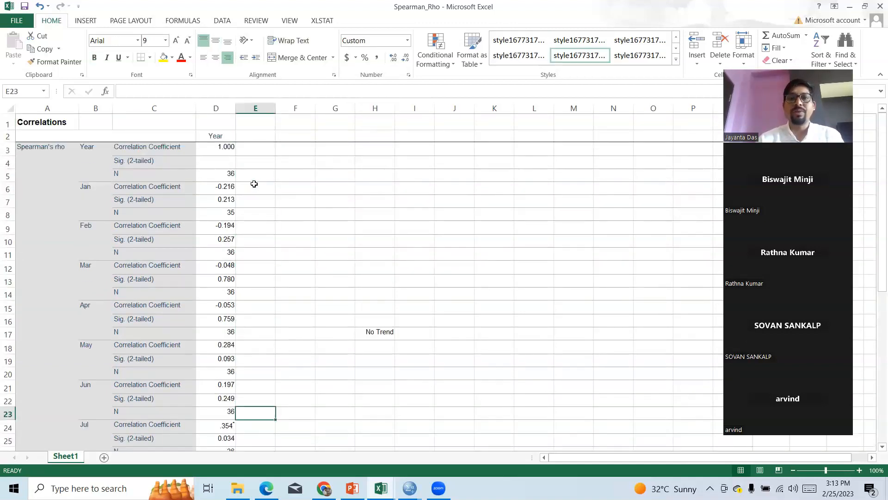
{"action": "key", "text": "Down"}
{"action": "key", "text": "Down"}
{"action": "key", "text": "Down"}
{"action": "key", "text": "Down"}
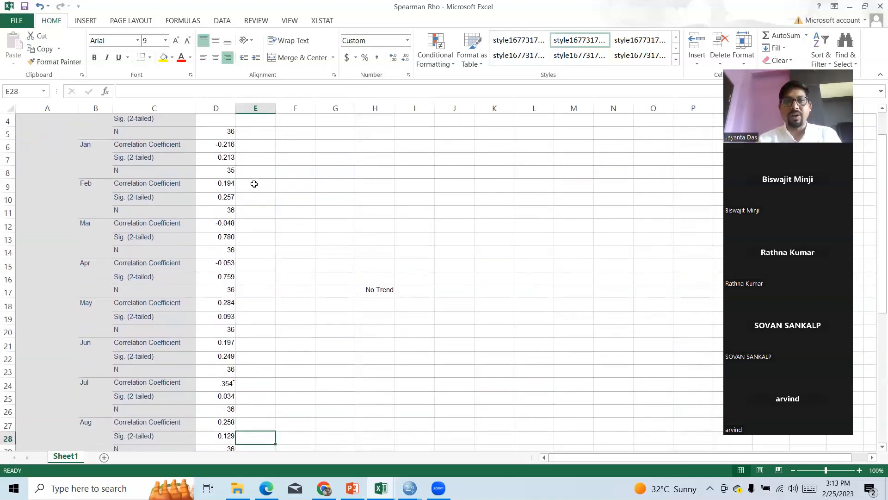
Open the PDF paper on challenges of sustainable groundwater management from the Publication folder inside 00_1Day_Workshop.
{"action": "left_click", "coordinate": [408, 289]}
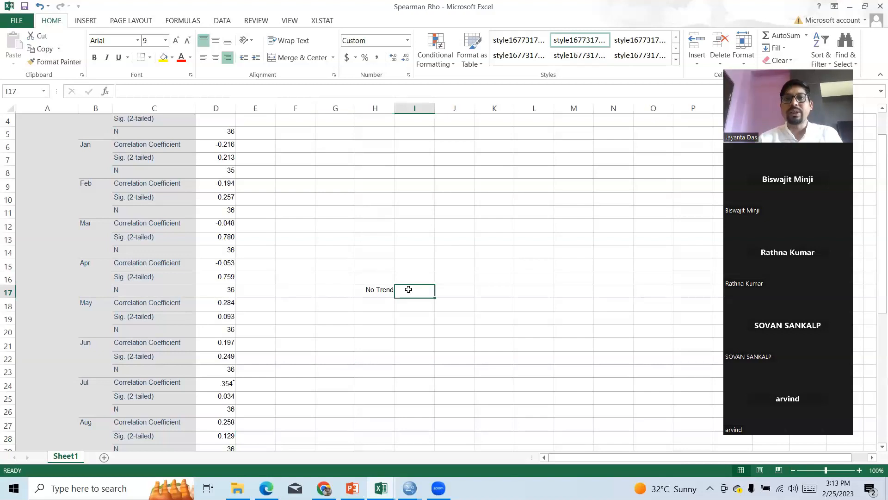
{"action": "left_click", "coordinate": [382, 301]}
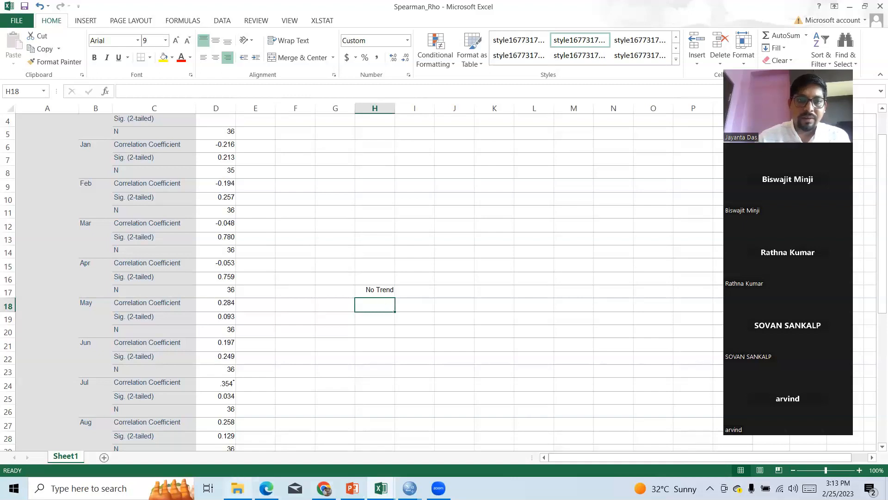
{"action": "left_click", "coordinate": [237, 488]}
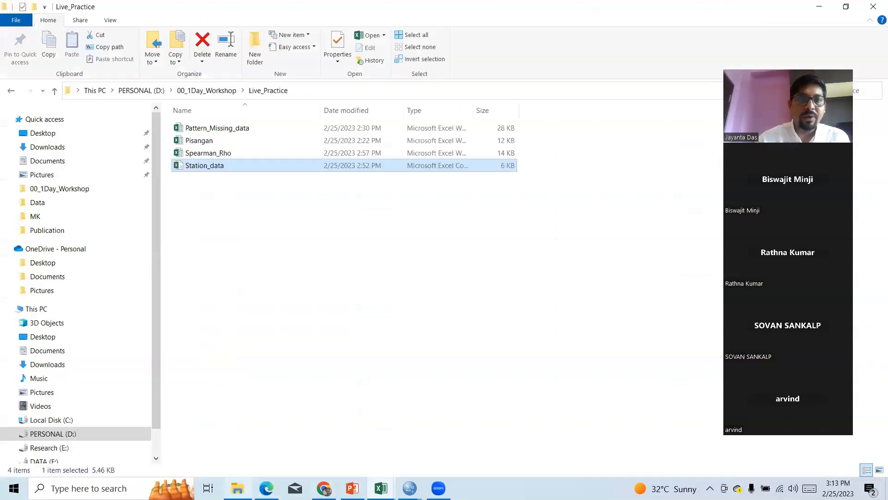
{"action": "left_click", "coordinate": [54, 90]}
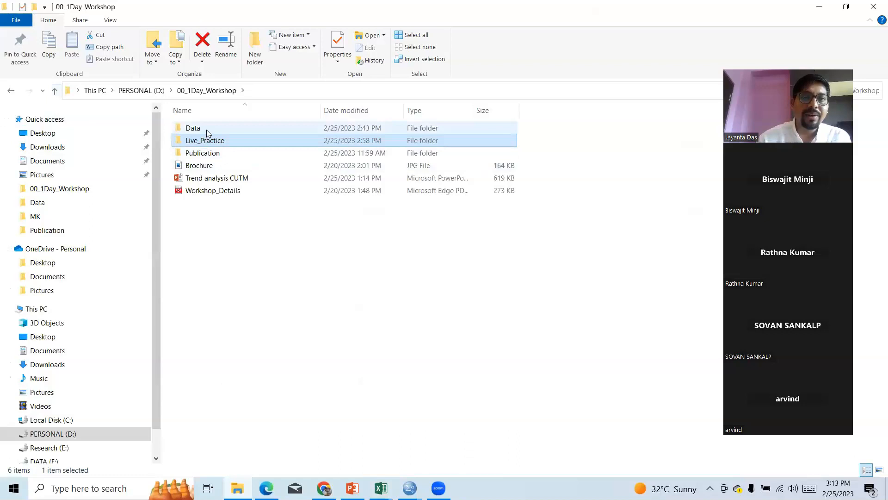
{"action": "left_click", "coordinate": [214, 156]}
{"action": "double_click", "coordinate": [215, 156]}
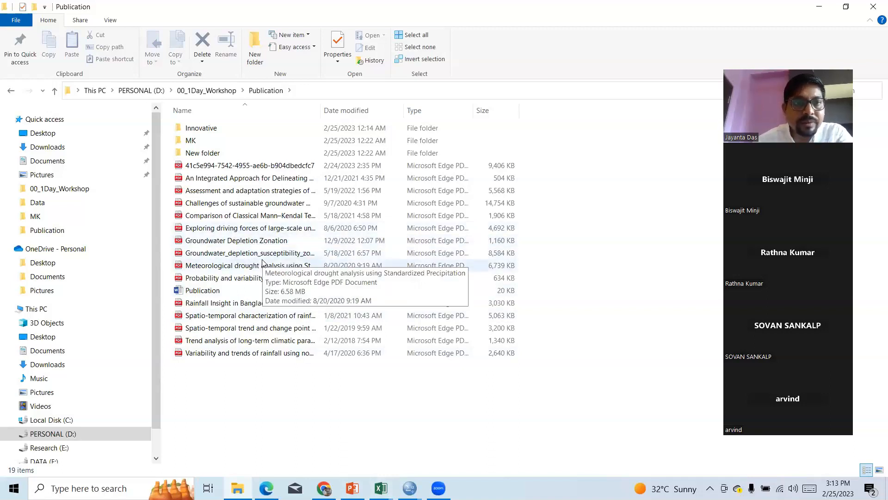
{"action": "double_click", "coordinate": [250, 203]}
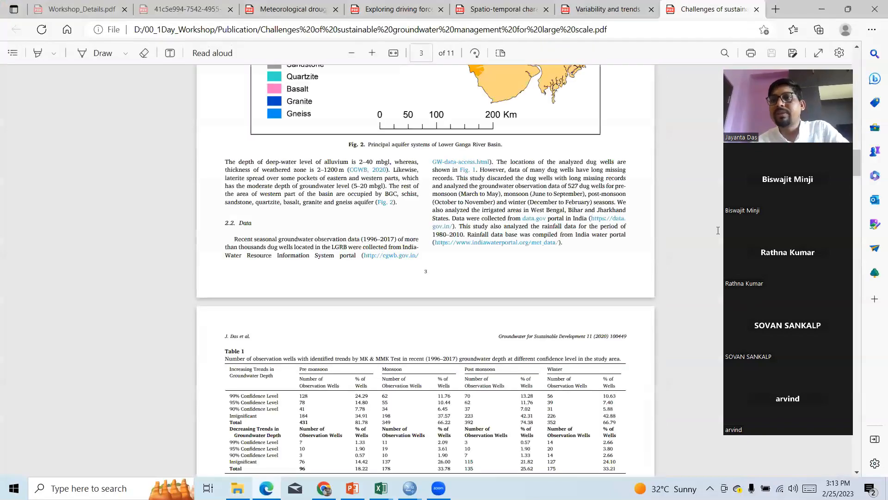
Look over the paper's title page and enlarge Table 1 on page 4, which lists observation wells by trend confidence level.
{"action": "left_click_drag", "start_coordinate": [859, 164], "coordinate": [856, 101]}
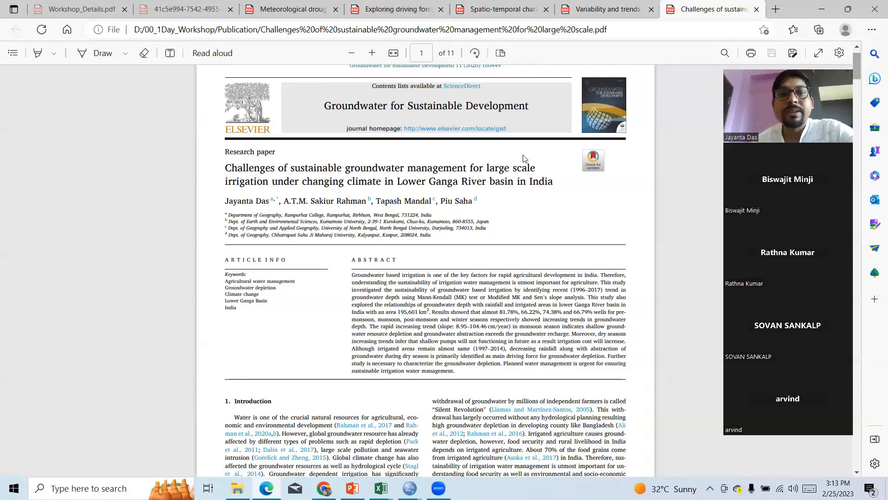
{"action": "left_click_drag", "start_coordinate": [858, 64], "coordinate": [860, 173]}
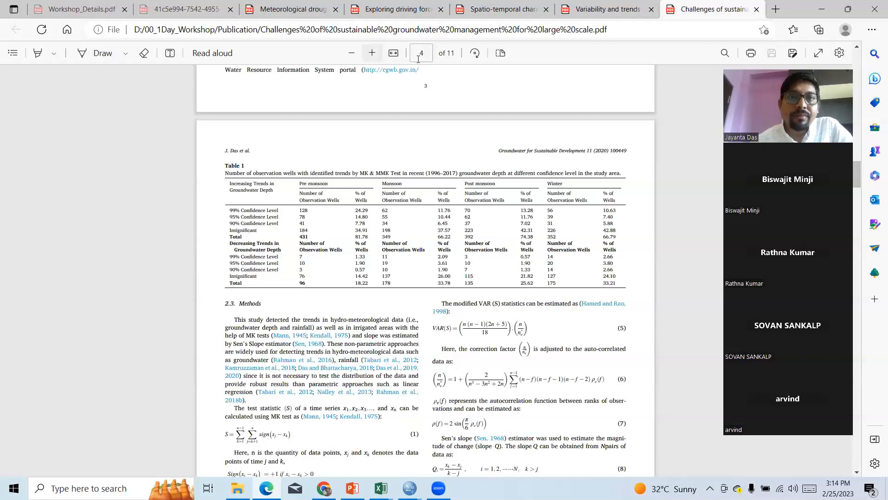
{"action": "left_click", "coordinate": [372, 53]}
{"action": "left_click", "coordinate": [372, 53]}
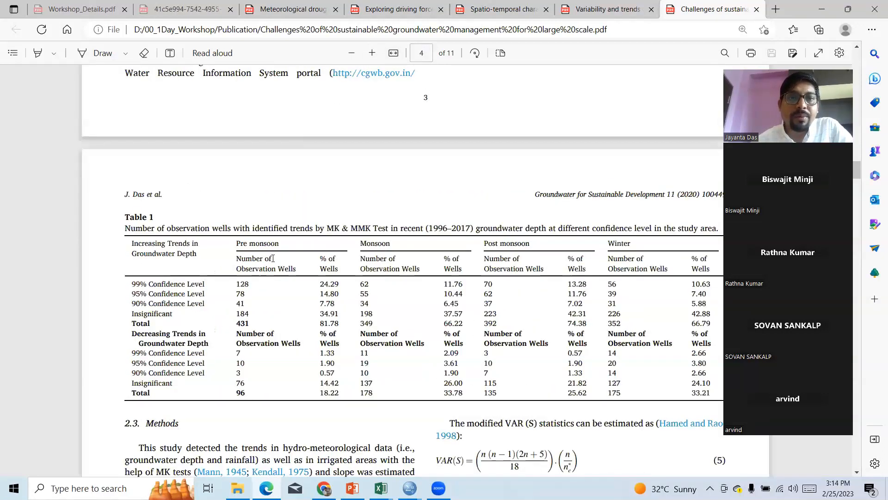
{"action": "scroll", "coordinate": [272, 259], "scroll_direction": "down", "scroll_amount": 1}
{"action": "scroll", "coordinate": [273, 258], "scroll_direction": "down", "scroll_amount": 1}
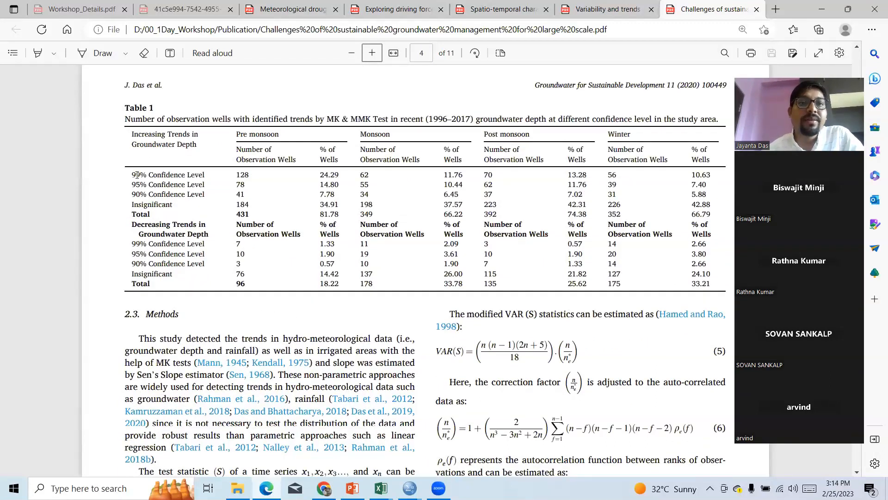
Examine the 99%, 95%, 90% confidence and insignificant rows of Table 1 for increasing and decreasing groundwater trends.
{"action": "left_click_drag", "start_coordinate": [134, 174], "coordinate": [206, 175]}
{"action": "left_click_drag", "start_coordinate": [131, 185], "coordinate": [207, 184]}
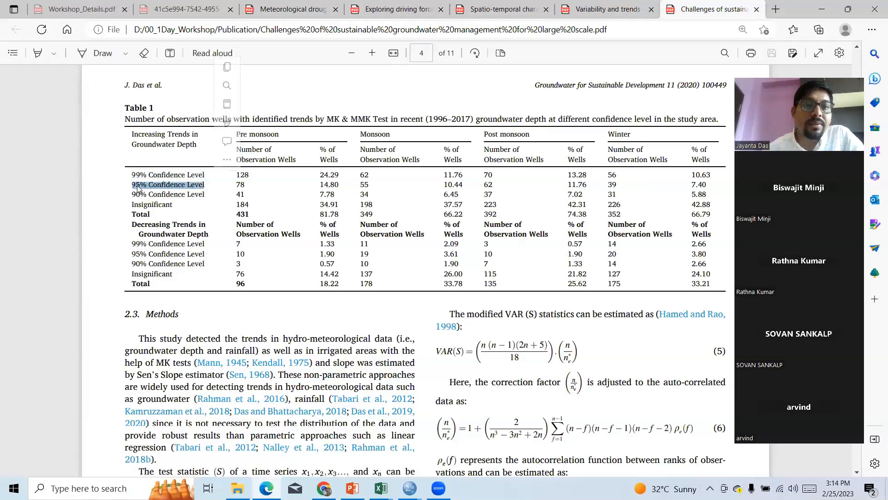
{"action": "left_click_drag", "start_coordinate": [133, 190], "coordinate": [175, 204]}
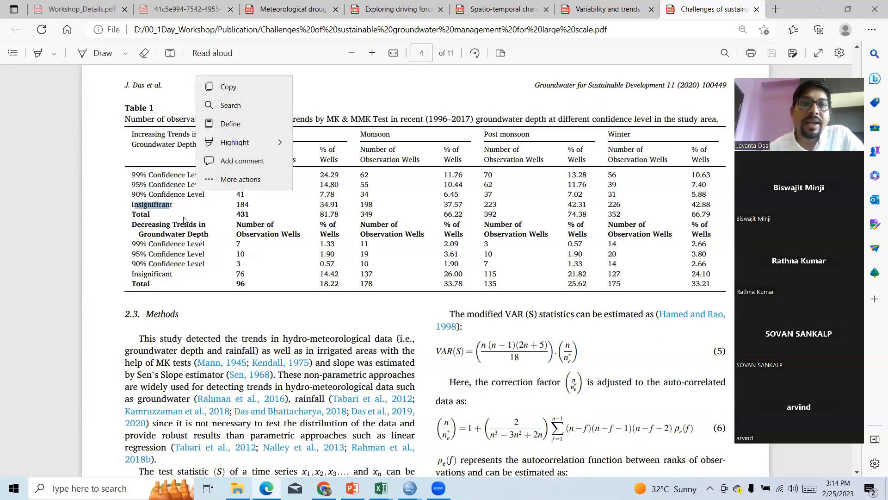
{"action": "left_click", "coordinate": [137, 225]}
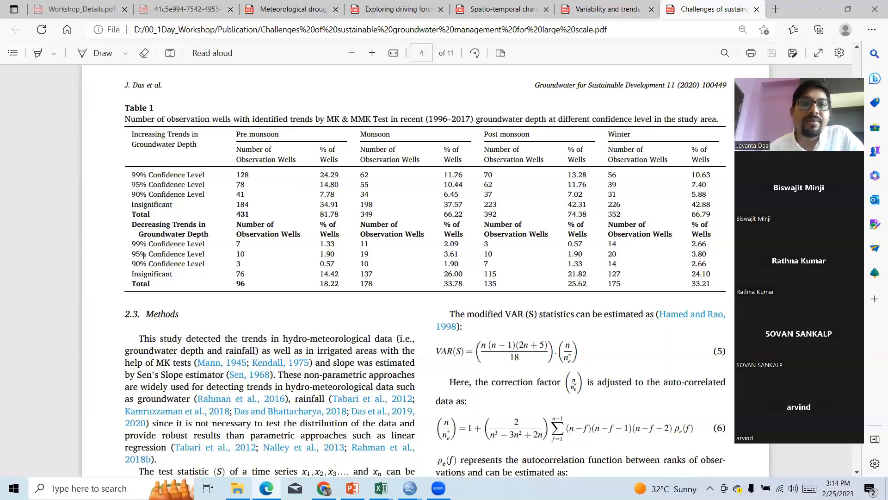
{"action": "left_click_drag", "start_coordinate": [172, 273], "coordinate": [129, 245]}
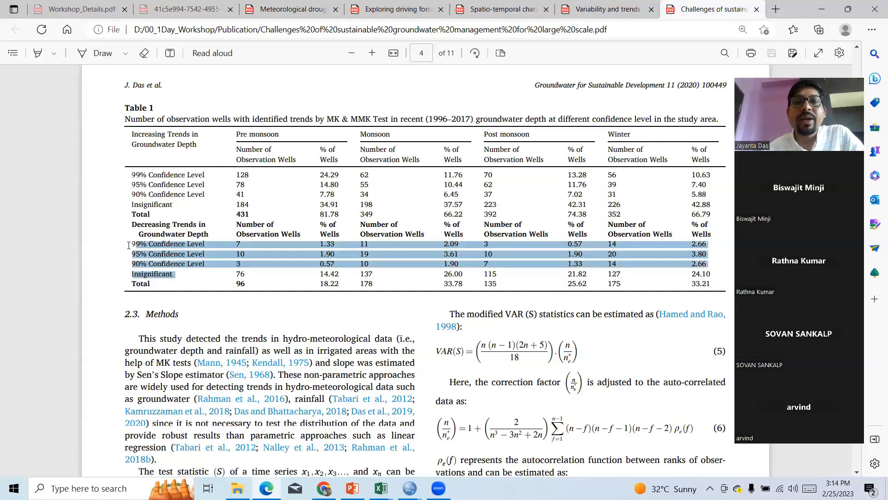
Examine the pre-monsoon well counts with increasing trends at the 99% and 90% confidence levels in Table 1.
{"action": "left_click", "coordinate": [269, 171]}
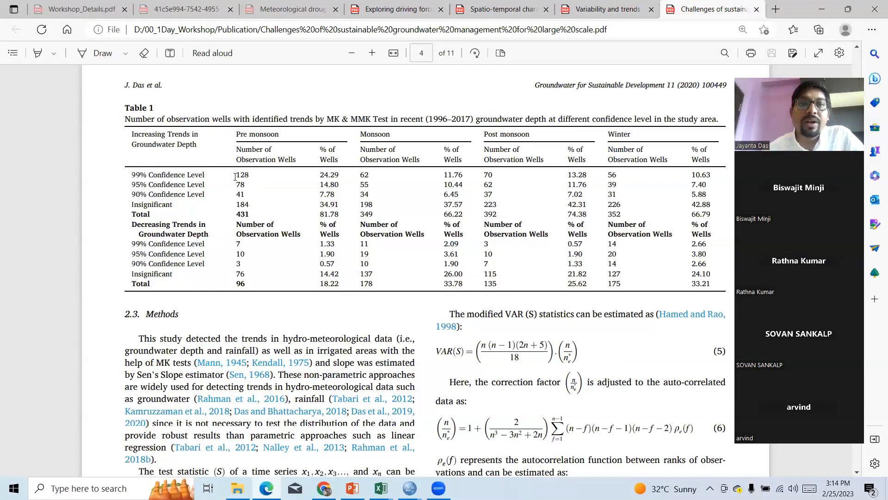
{"action": "left_click_drag", "start_coordinate": [257, 175], "coordinate": [245, 180]}
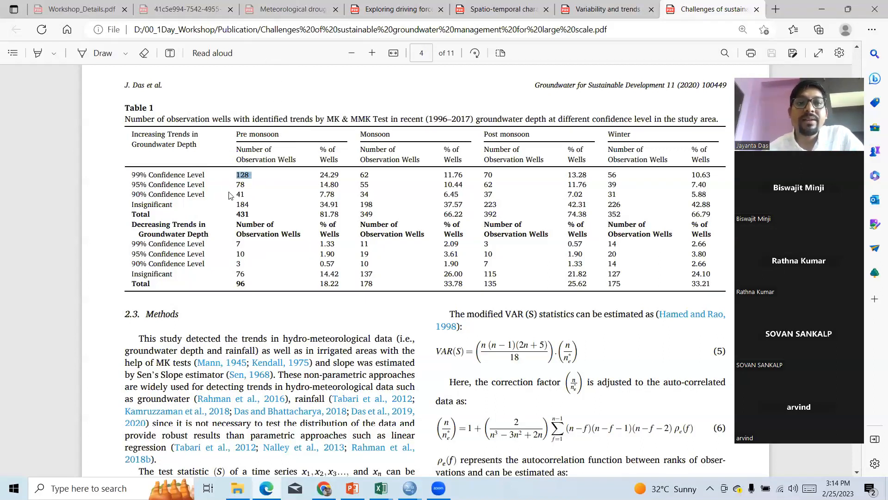
{"action": "left_click_drag", "start_coordinate": [242, 192], "coordinate": [244, 196]}
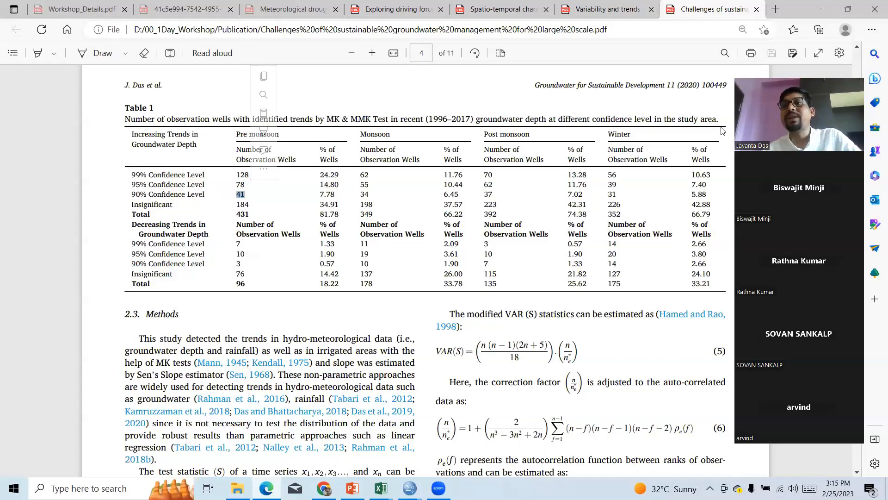
Review the seasonal Z statistic maps of significant and non-significant trends on page 5, and return to the paper's first page.
{"action": "left_click_drag", "start_coordinate": [773, 121], "coordinate": [728, 109]}
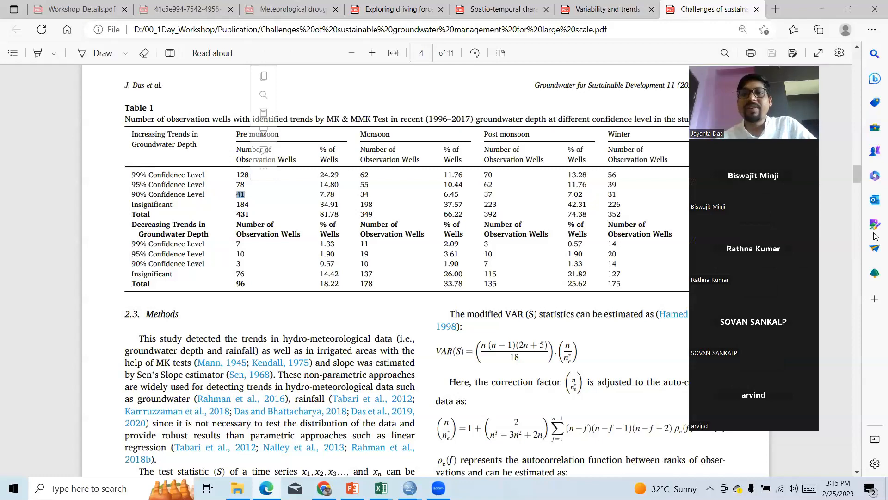
{"action": "left_click_drag", "start_coordinate": [854, 176], "coordinate": [860, 219]}
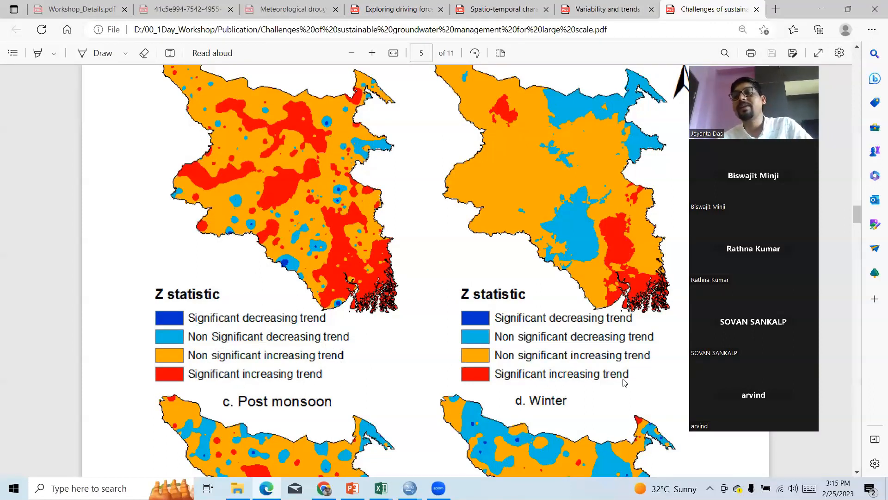
{"action": "left_click_drag", "start_coordinate": [858, 225], "coordinate": [856, 83]}
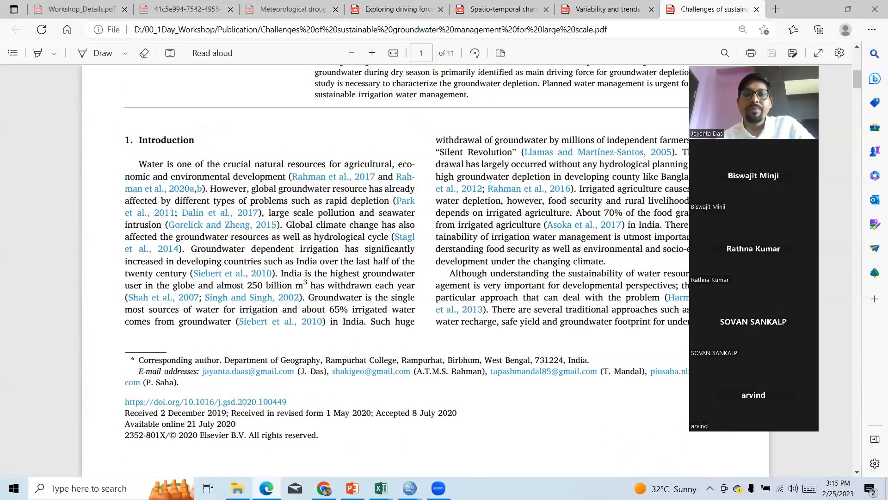
Switch back to the Spearman_Rho workbook and on to the Spearman Rho Test slide of the Trend analysis CUTM presentation.
{"action": "left_click", "coordinate": [382, 488]}
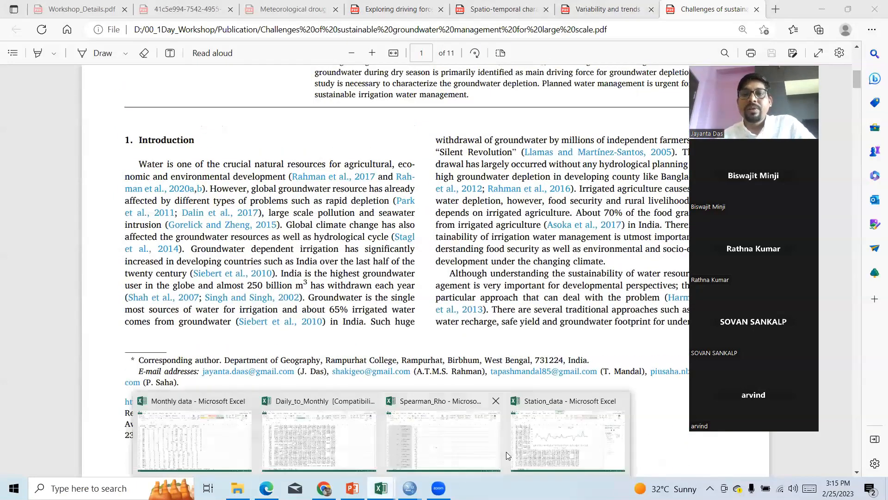
{"action": "left_click", "coordinate": [457, 457]}
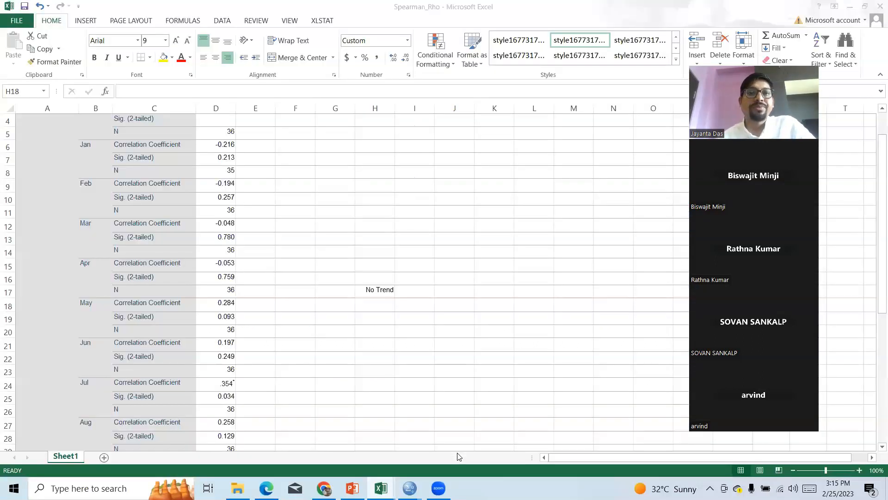
{"action": "left_click", "coordinate": [340, 239]}
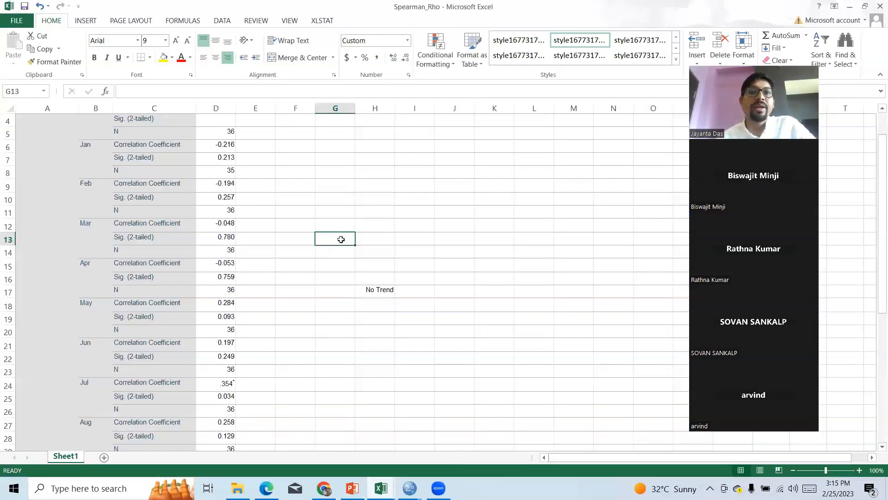
{"action": "left_click", "coordinate": [358, 486]}
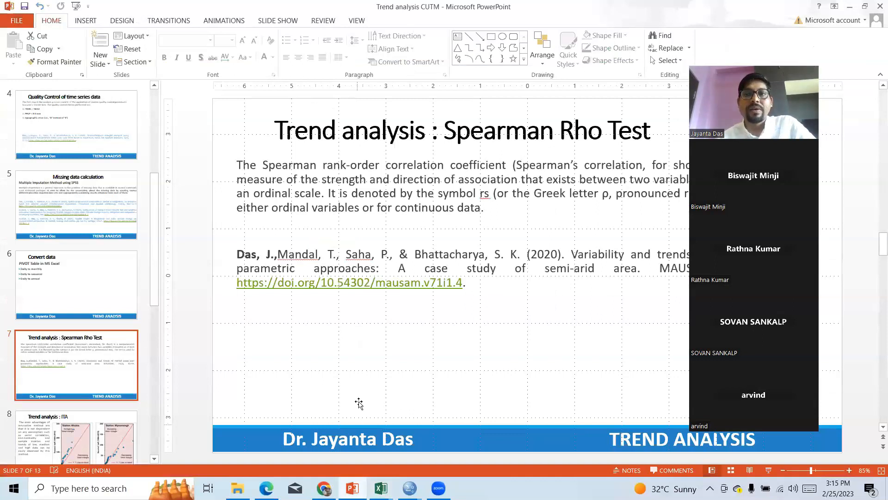
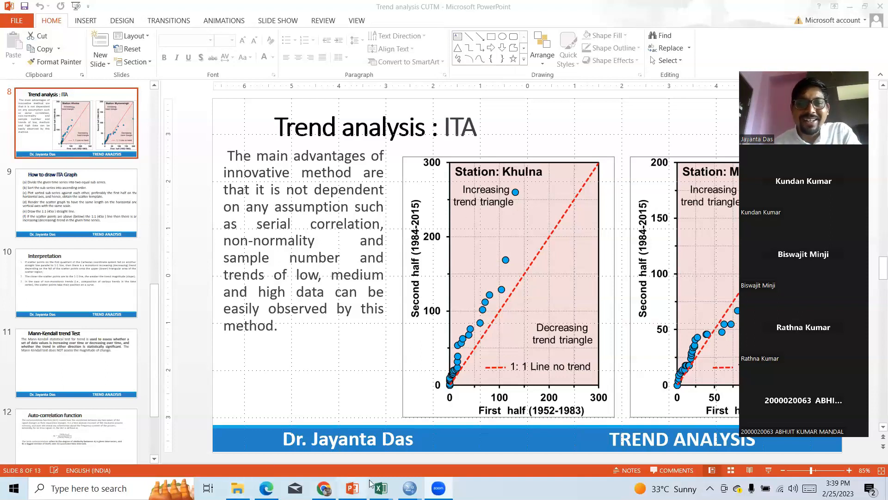
Switch to the Daily_to_Monthly workbook and view the monthly precipitation table from its header row on Sheet4.
{"action": "mouse_move", "coordinate": [381, 489]}
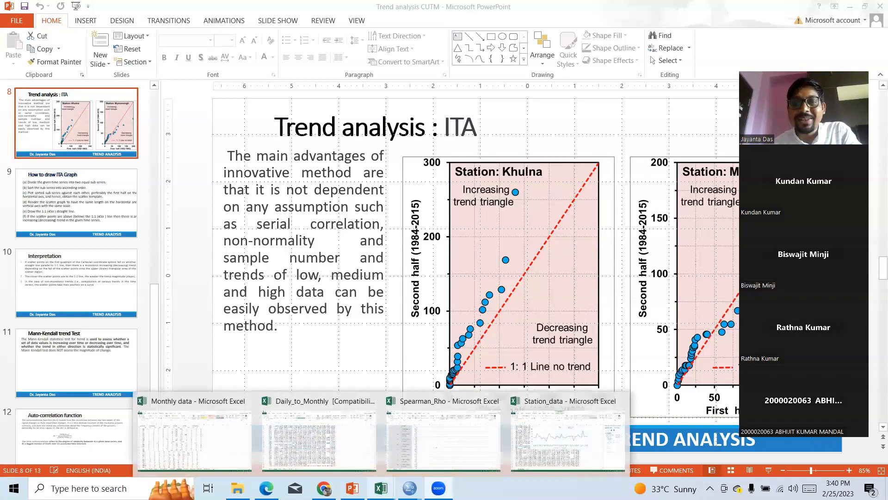
{"action": "left_click", "coordinate": [319, 437]}
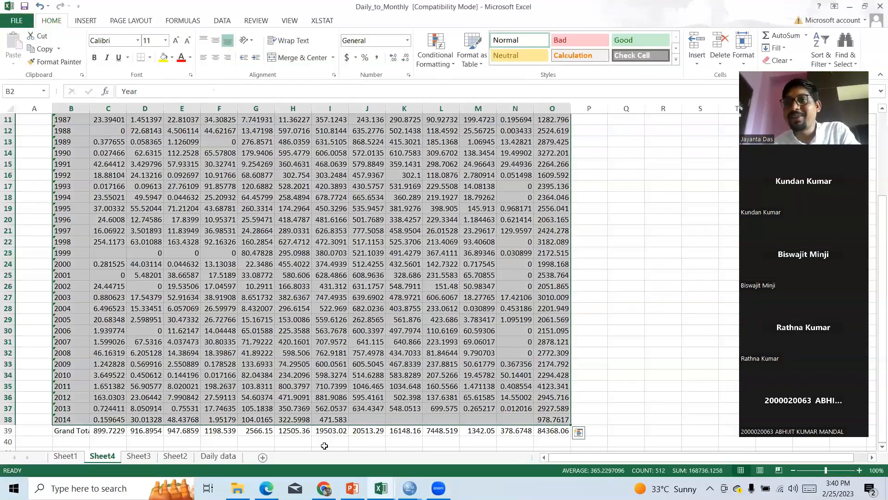
{"action": "left_click", "coordinate": [339, 270]}
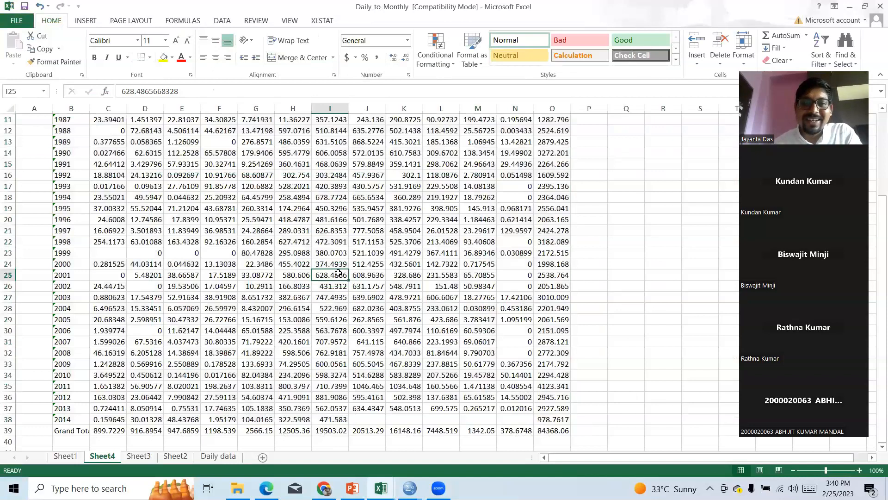
{"action": "key", "text": "ctrl+Up"}
{"action": "key", "text": "ctrl+Up"}
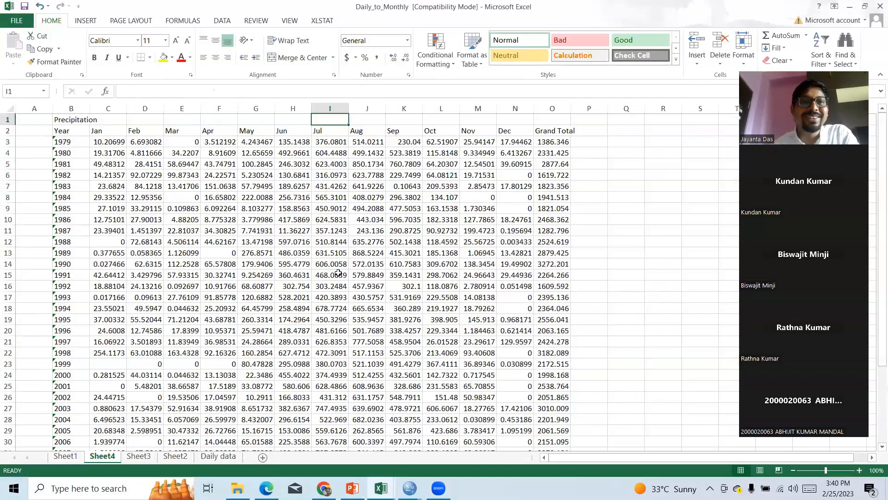
{"action": "left_click", "coordinate": [563, 59]}
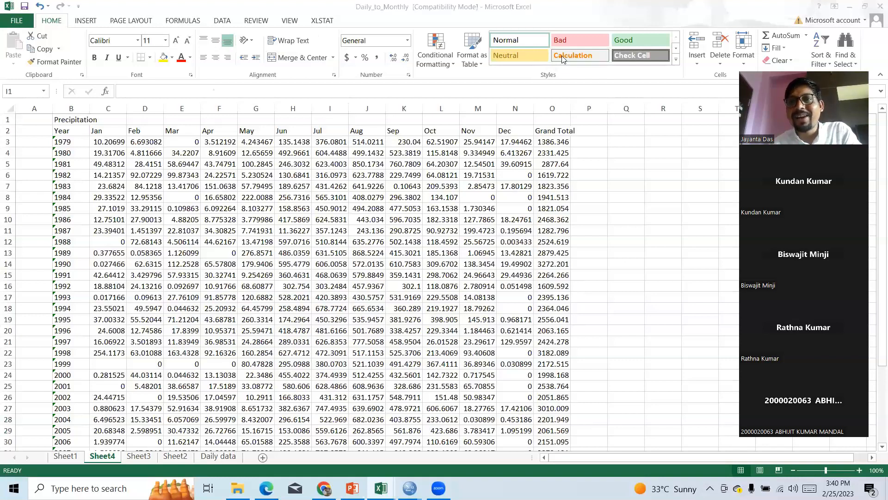
{"action": "left_click", "coordinate": [414, 187]}
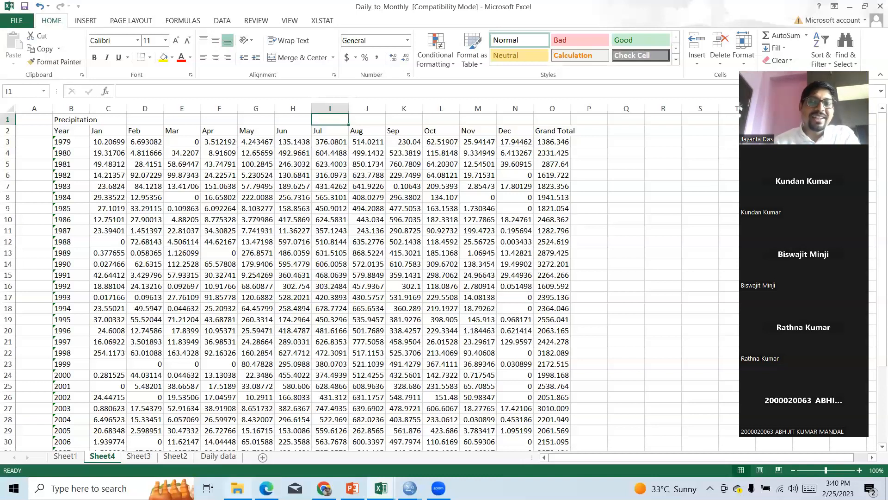
Open the Publication Word document from the Publication folder, one level above the MK folder.
{"action": "key", "text": "alt+Tab"}
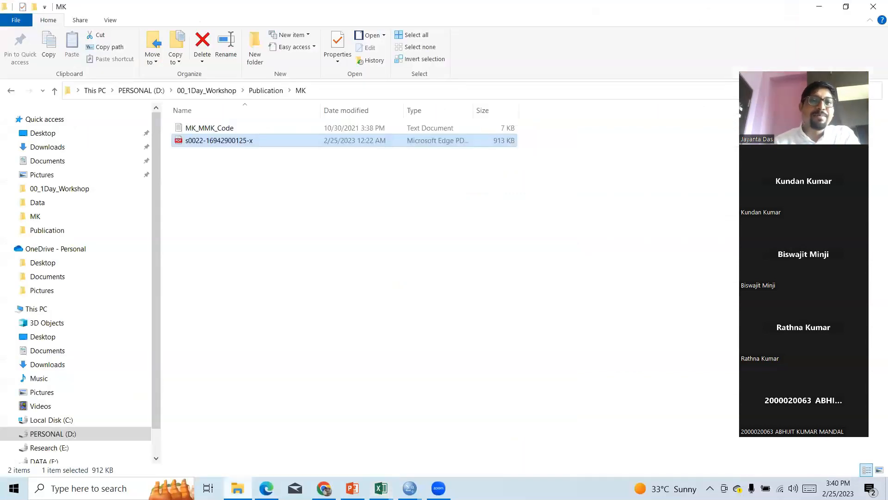
{"action": "left_click", "coordinate": [56, 91]}
{"action": "double_click", "coordinate": [223, 287]}
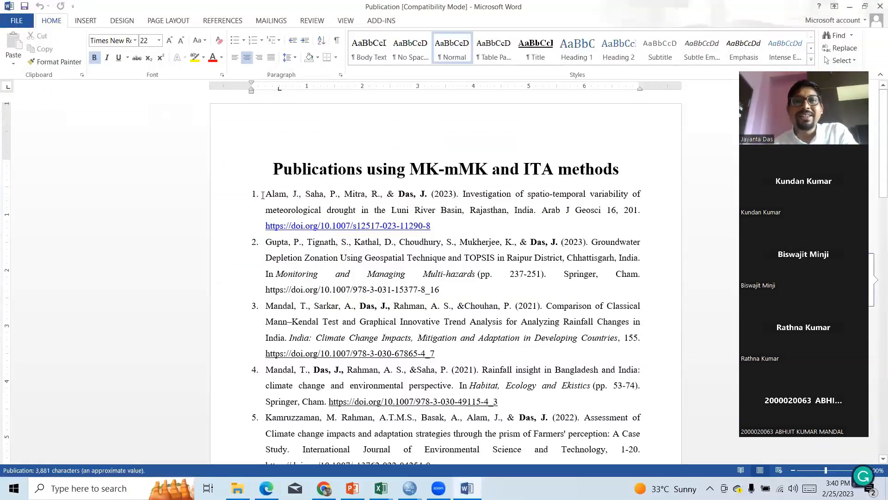
Examine the first reference in the publications list, on spatio-temporal variability of meteorological drought in the Luni River Basin.
{"action": "left_click_drag", "start_coordinate": [266, 195], "coordinate": [464, 226]}
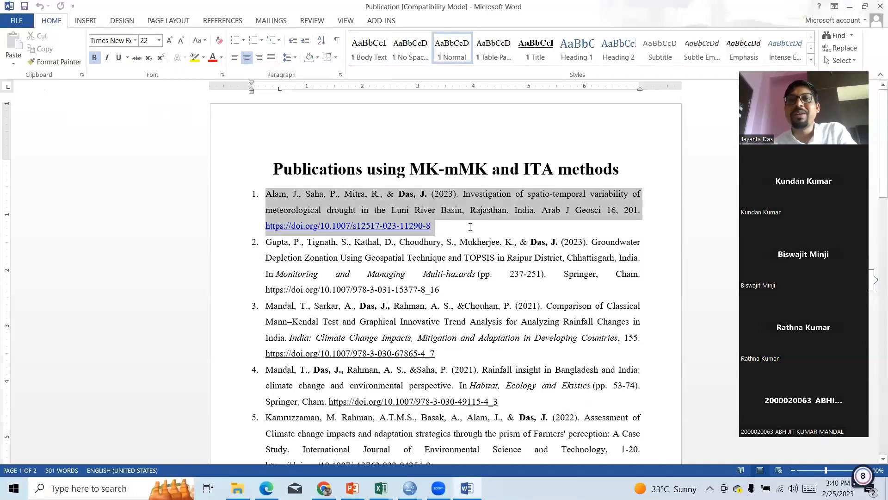
{"action": "left_click", "coordinate": [530, 242]}
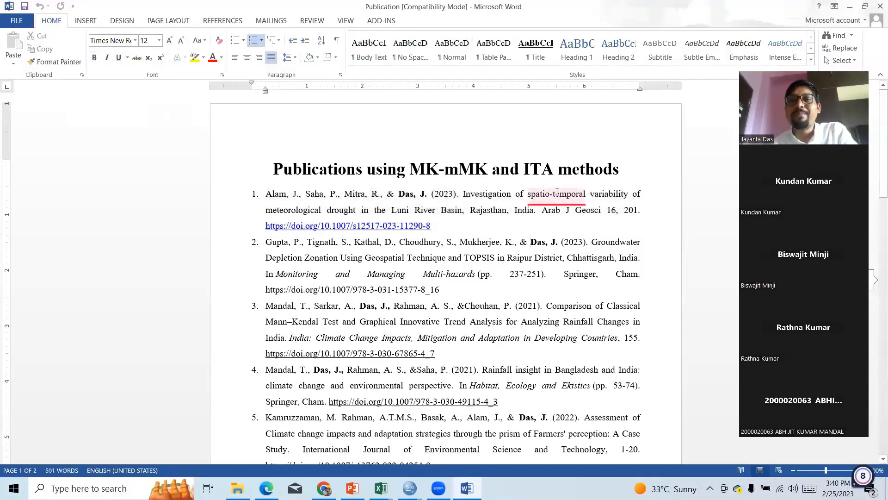
{"action": "mouse_move", "coordinate": [564, 195]}
{"action": "left_click_drag", "start_coordinate": [614, 191], "coordinate": [628, 191]}
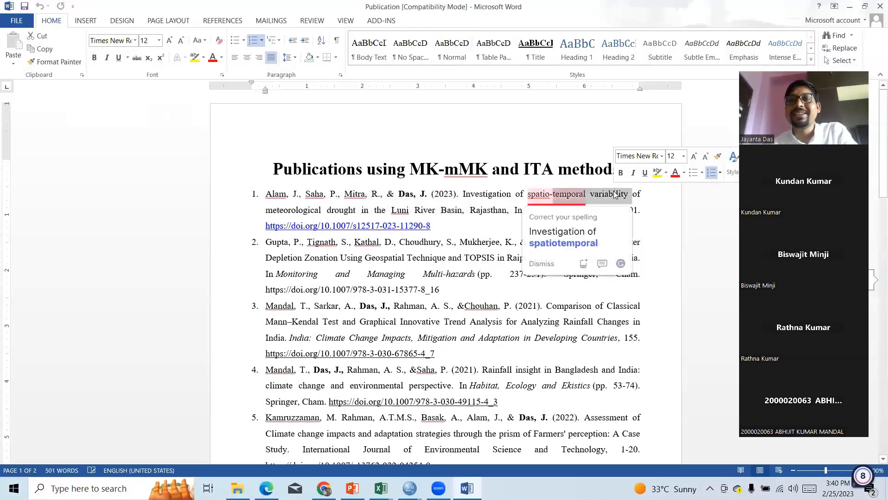
{"action": "left_click_drag", "start_coordinate": [532, 194], "coordinate": [597, 195]}
{"action": "left_click", "coordinate": [550, 194]}
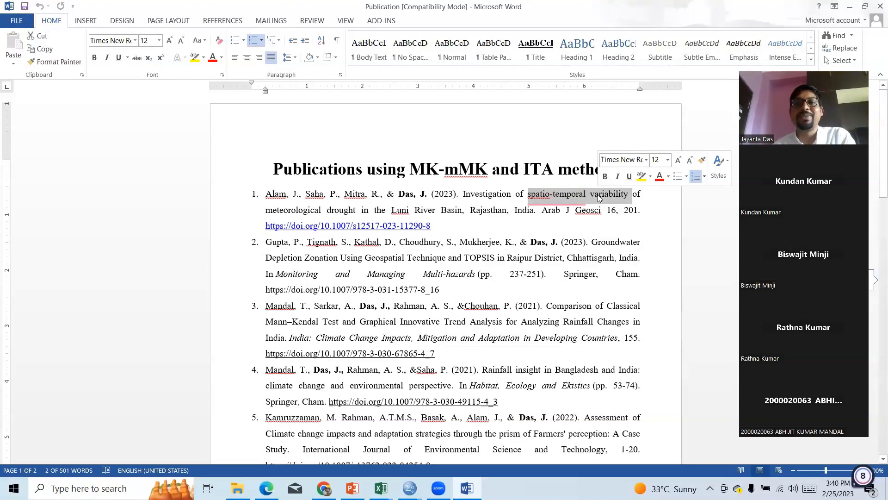
{"action": "left_click", "coordinate": [544, 213]}
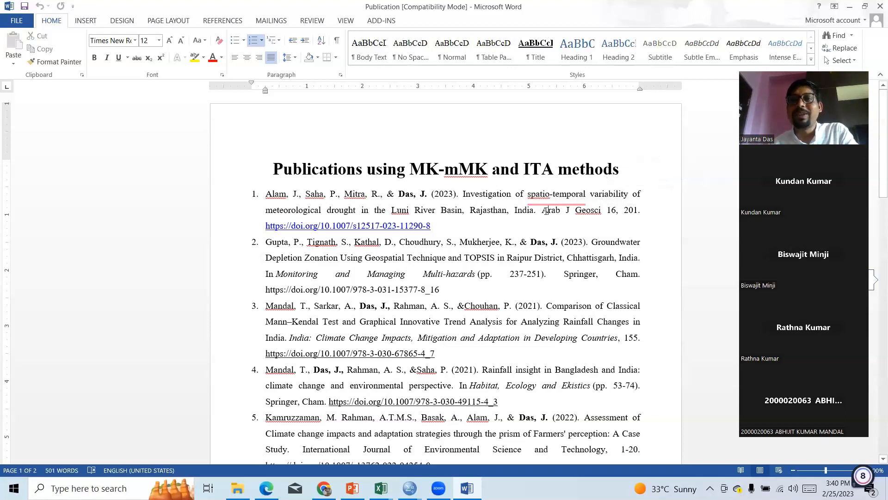
Review the list of publications using MK-mMK and ITA methods from start to end, and close the document.
{"action": "left_click_drag", "start_coordinate": [545, 211], "coordinate": [601, 212]}
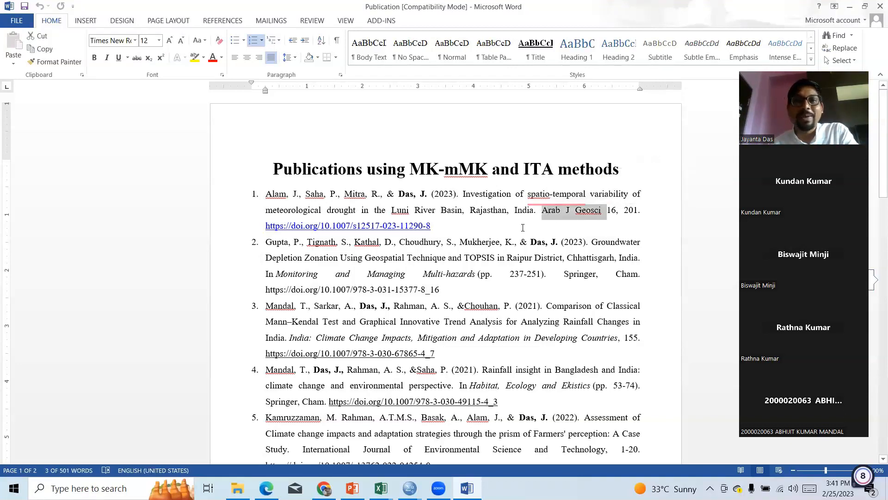
{"action": "left_click", "coordinate": [491, 233]}
{"action": "key", "text": "Down"}
{"action": "key", "text": "Down"}
{"action": "key", "text": "Down"}
{"action": "key", "text": "Down"}
{"action": "key", "text": "Down"}
{"action": "key", "text": "Down"}
{"action": "key", "text": "Down"}
{"action": "key", "text": "Down"}
{"action": "key", "text": "Down"}
{"action": "key", "text": "Down"}
{"action": "key", "text": "Down"}
{"action": "key", "text": "Down"}
{"action": "key", "text": "Down"}
{"action": "key", "text": "Down"}
{"action": "key", "text": "Down"}
{"action": "key", "text": "Down"}
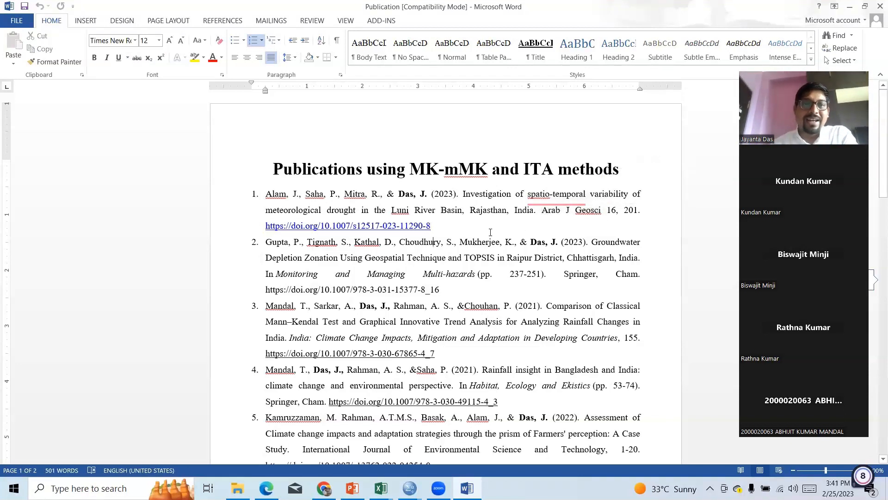
{"action": "key", "text": "Down"}
{"action": "key", "text": "Down"}
{"action": "key", "text": "Down"}
{"action": "key", "text": "Down"}
{"action": "key", "text": "Down"}
{"action": "key", "text": "Down"}
{"action": "key", "text": "Down"}
{"action": "key", "text": "Down"}
{"action": "key", "text": "Down"}
{"action": "key", "text": "Down"}
{"action": "key", "text": "Down"}
{"action": "key", "text": "Down"}
{"action": "key", "text": "Down"}
{"action": "key", "text": "Down"}
{"action": "key", "text": "Down"}
{"action": "key", "text": "Down"}
{"action": "key", "text": "Down"}
{"action": "key", "text": "Down"}
{"action": "key", "text": "Down"}
{"action": "key", "text": "Down"}
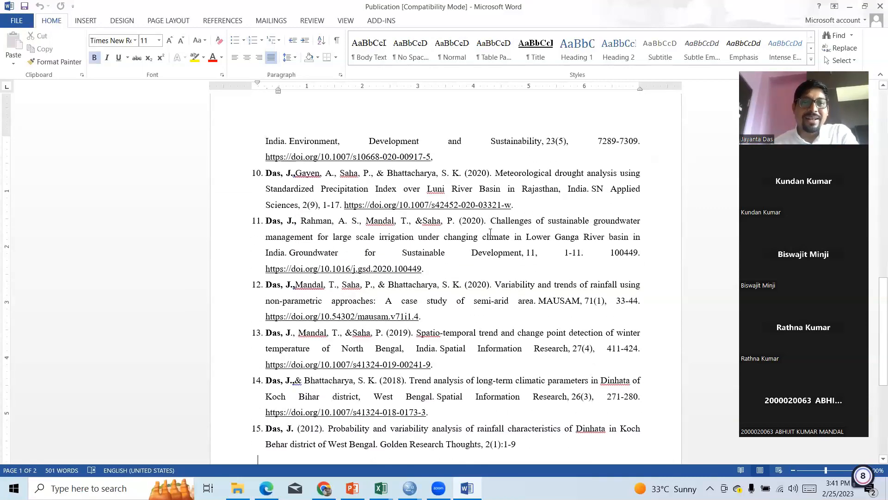
{"action": "key", "text": "Down"}
{"action": "key", "text": "Down"}
{"action": "key", "text": "Up"}
{"action": "key", "text": "Up"}
{"action": "key", "text": "Up"}
{"action": "key", "text": "Up"}
{"action": "key", "text": "Up"}
{"action": "key", "text": "Up"}
{"action": "key", "text": "Up"}
{"action": "key", "text": "Up"}
{"action": "key", "text": "Up"}
{"action": "key", "text": "Up"}
{"action": "key", "text": "Up"}
{"action": "key", "text": "Up"}
{"action": "key", "text": "Up"}
{"action": "key", "text": "Up"}
{"action": "key", "text": "Up"}
{"action": "key", "text": "Up"}
{"action": "key", "text": "Up"}
{"action": "key", "text": "Up"}
{"action": "key", "text": "Up"}
{"action": "key", "text": "Up"}
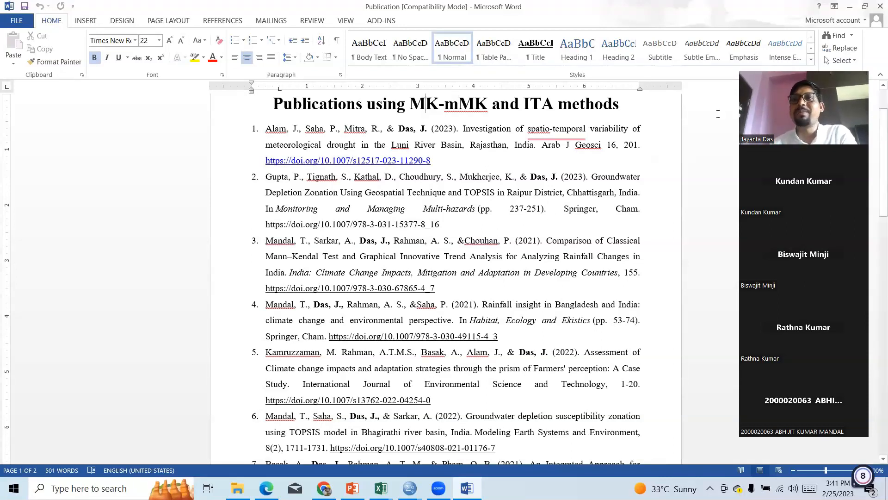
{"action": "left_click", "coordinate": [879, 6]}
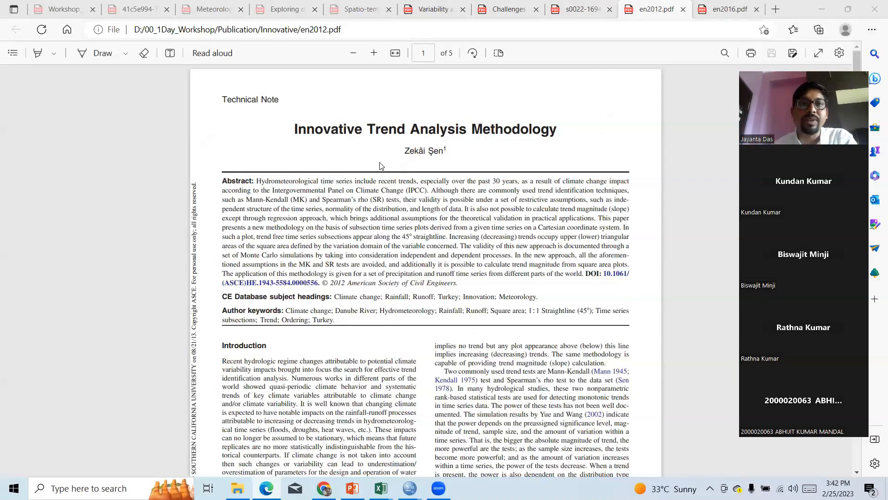
Examine the Innovative Trend Analysis Methodology paper in Edge, from its title and publisher to the trend plots in Fig. 1.
{"action": "left_click", "coordinate": [220, 98]}
{"action": "left_click_drag", "start_coordinate": [219, 98], "coordinate": [361, 119]}
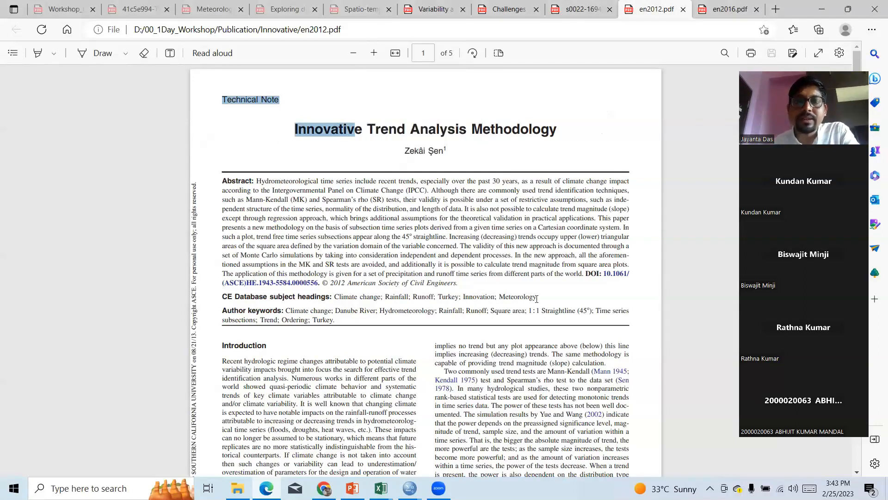
{"action": "scroll", "coordinate": [537, 299], "scroll_direction": "down", "scroll_amount": 2}
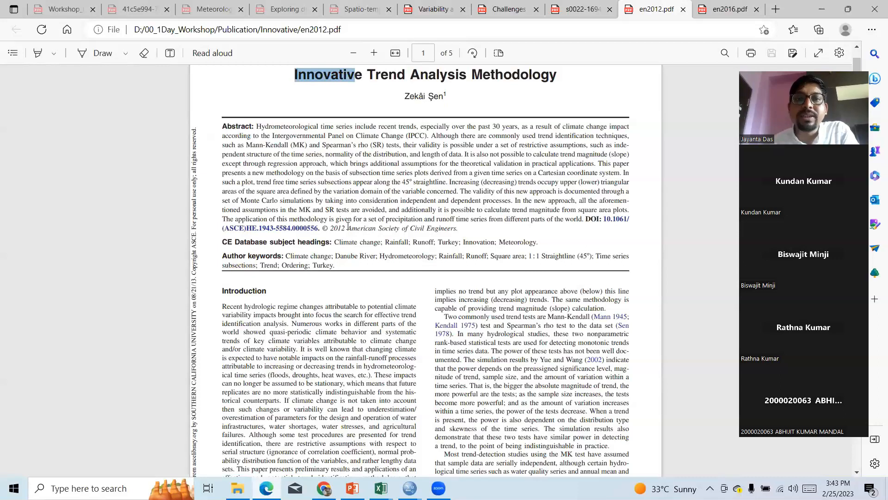
{"action": "left_click_drag", "start_coordinate": [347, 228], "coordinate": [474, 235]}
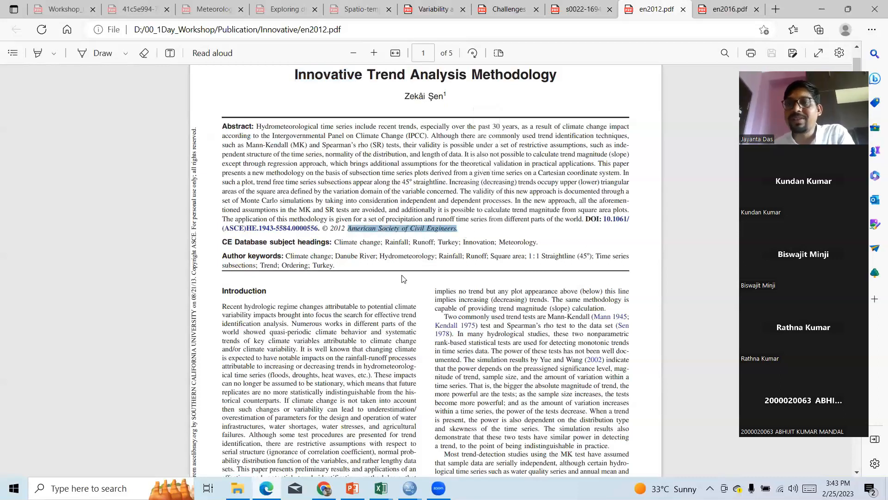
{"action": "scroll", "coordinate": [403, 278], "scroll_direction": "down", "scroll_amount": 1}
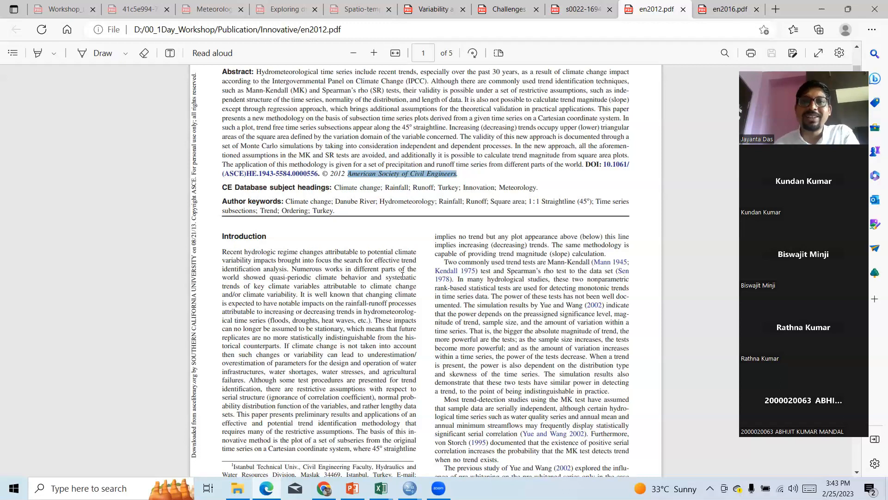
{"action": "scroll", "coordinate": [403, 276], "scroll_direction": "down", "scroll_amount": 4}
{"action": "scroll", "coordinate": [403, 276], "scroll_direction": "down", "scroll_amount": 7}
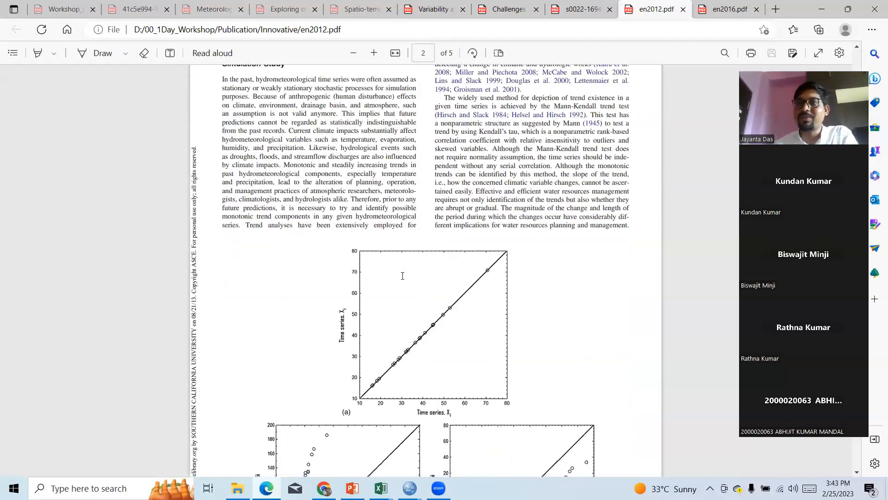
{"action": "scroll", "coordinate": [402, 275], "scroll_direction": "down", "scroll_amount": 2}
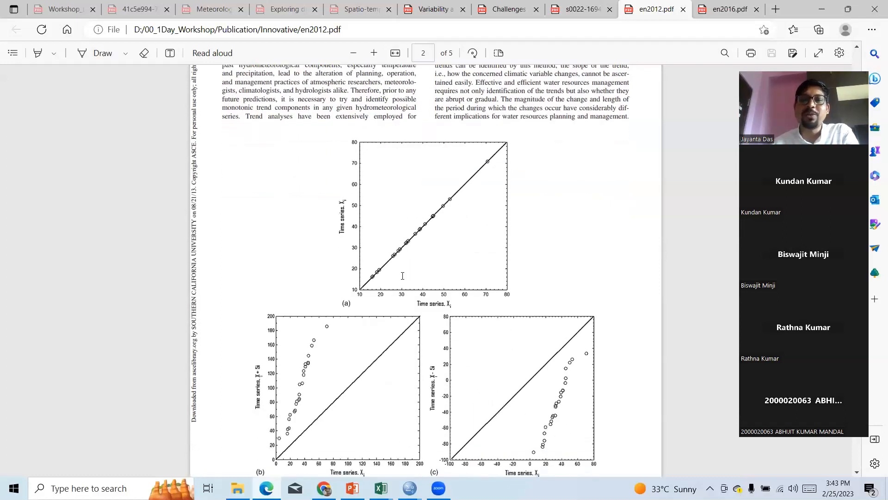
{"action": "scroll", "coordinate": [403, 276], "scroll_direction": "down", "scroll_amount": 1}
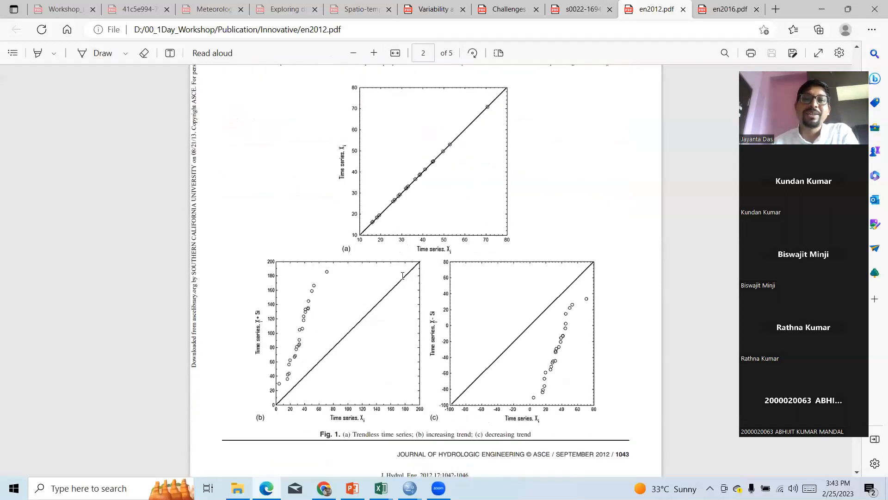
{"action": "scroll", "coordinate": [402, 276], "scroll_direction": "up", "scroll_amount": 2}
{"action": "scroll", "coordinate": [403, 276], "scroll_direction": "down", "scroll_amount": 2}
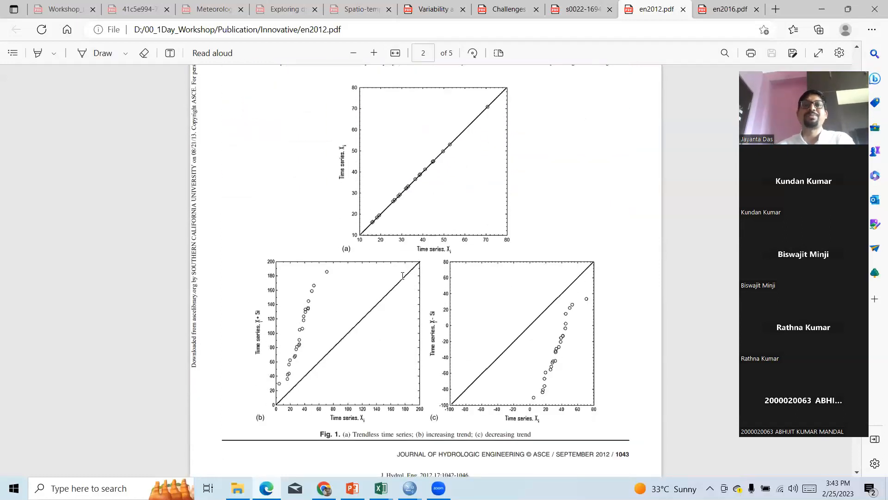
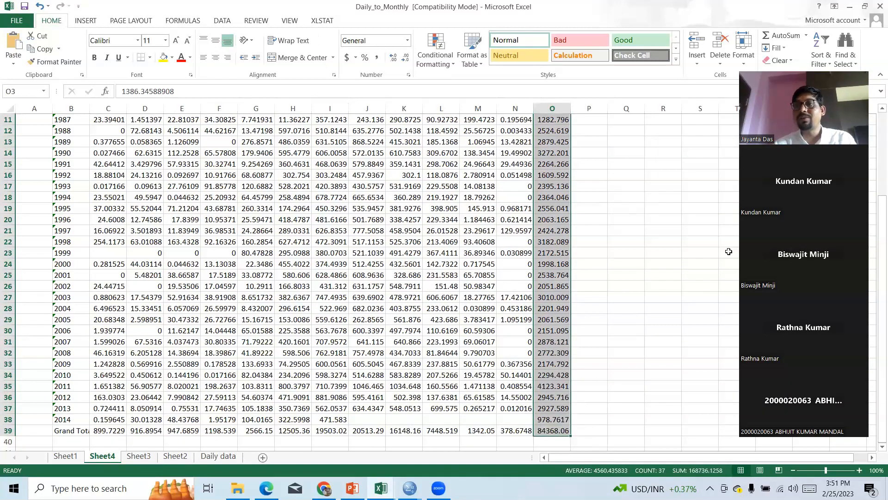
Show slide 10, How to draw ITA Graph, in the PowerPoint presentation and return to the Daily_to_Monthly workbook in Excel.
{"action": "left_click_drag", "start_coordinate": [880, 223], "coordinate": [875, 265]}
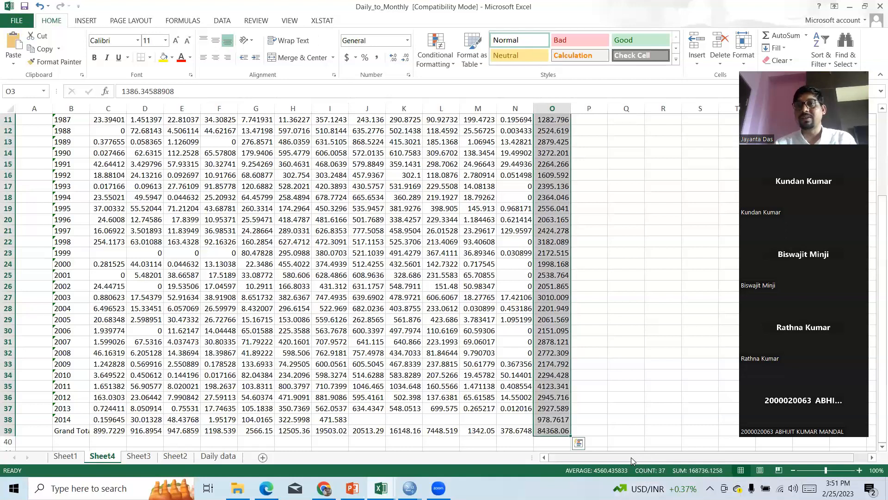
{"action": "left_click_drag", "start_coordinate": [875, 235], "coordinate": [875, 128]}
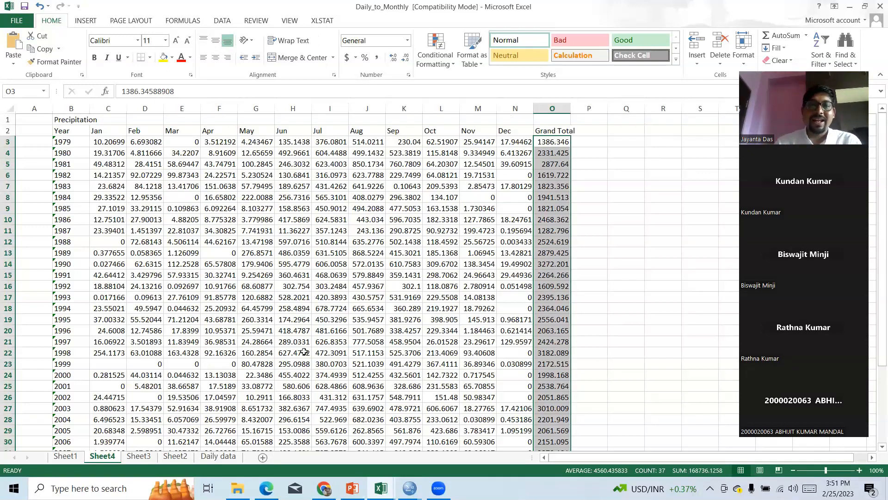
{"action": "left_click", "coordinate": [352, 488]}
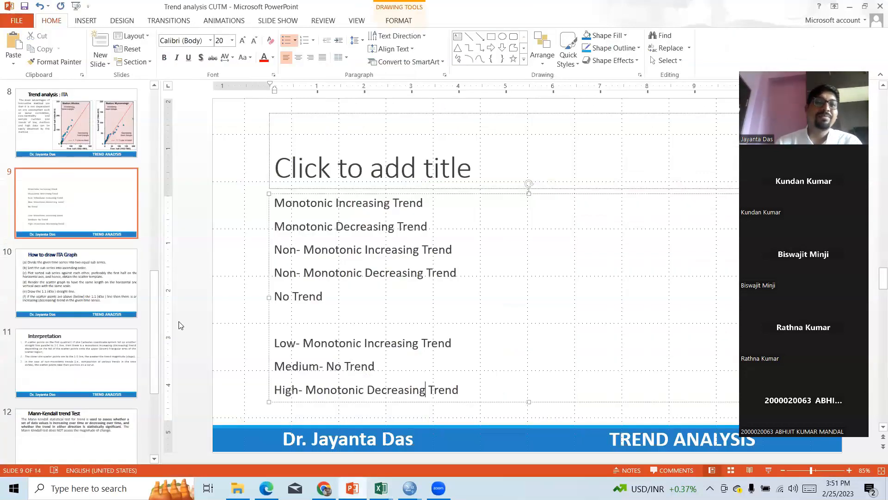
{"action": "left_click", "coordinate": [102, 280]}
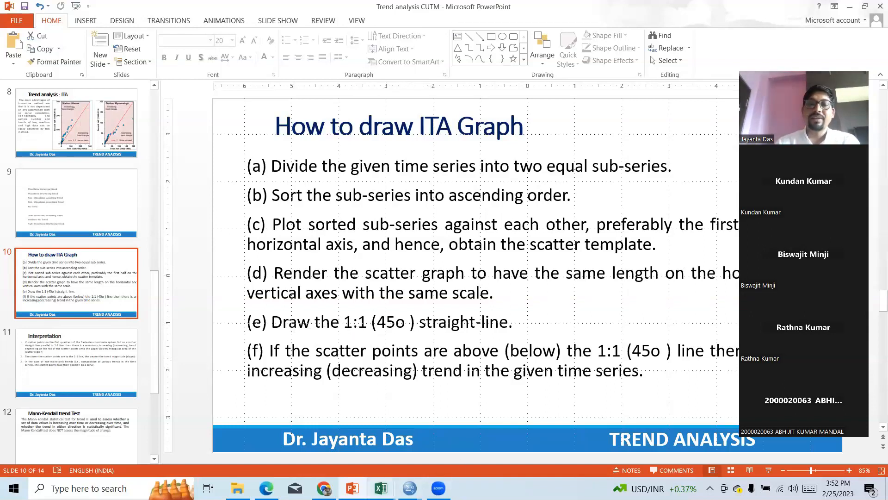
{"action": "mouse_move", "coordinate": [381, 488]}
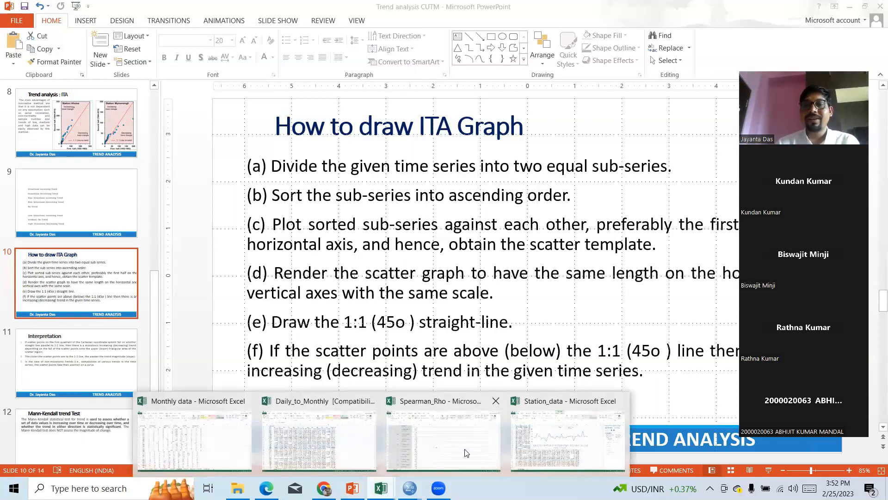
{"action": "left_click", "coordinate": [333, 444]}
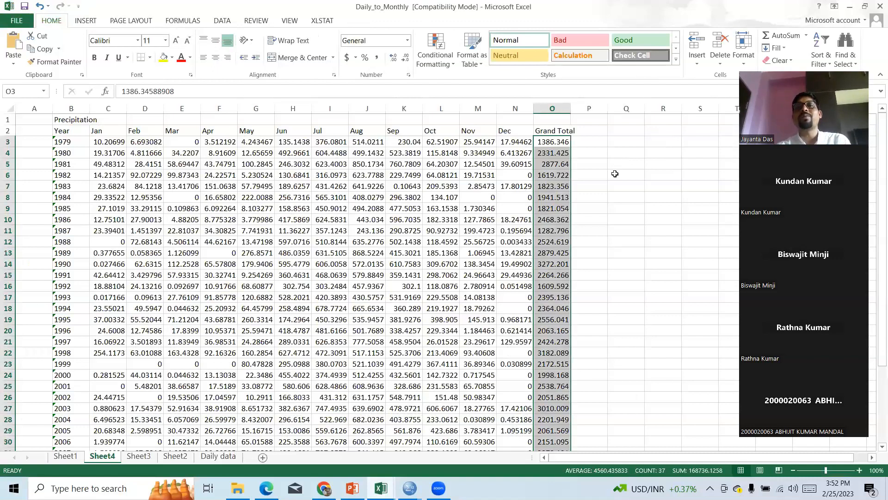
{"action": "left_click", "coordinate": [554, 143]}
{"action": "key", "text": "Delete"}
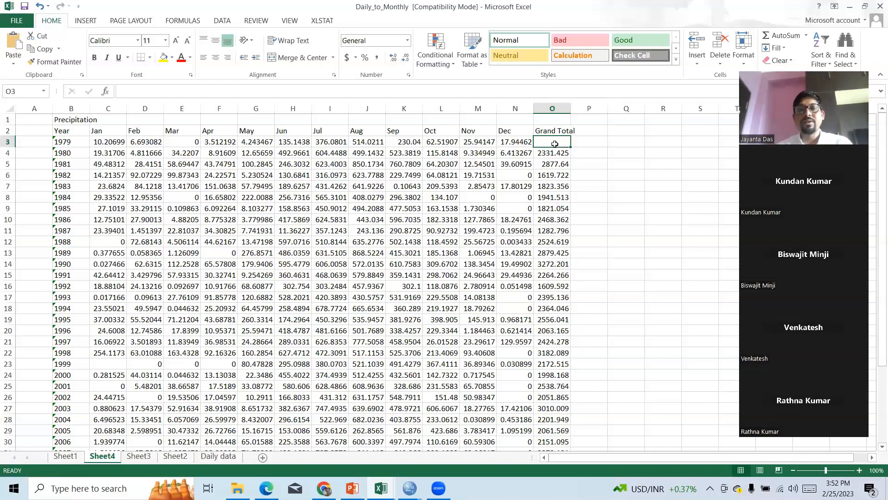
{"action": "key", "text": "ctrl+z"}
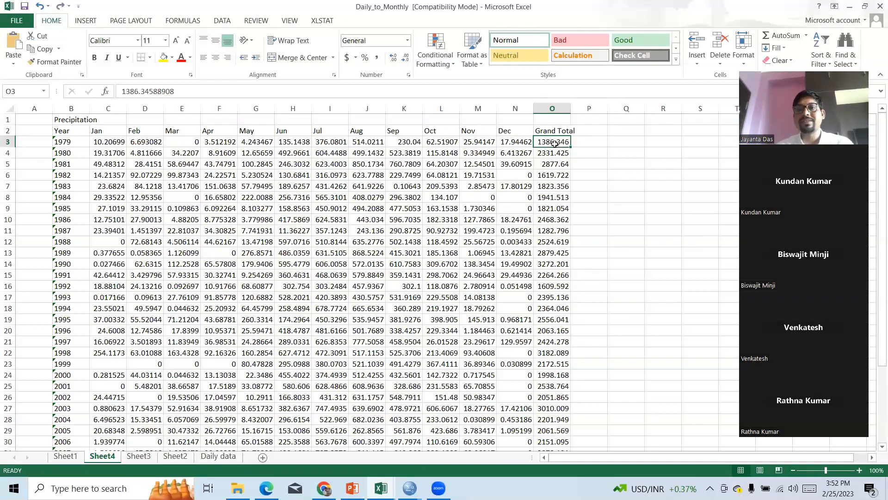
Clear the contents of the Grand Total row, row 39, beneath the 2014 data.
{"action": "left_click", "coordinate": [587, 175]}
{"action": "left_click", "coordinate": [549, 143]}
{"action": "left_click_drag", "start_coordinate": [549, 143], "coordinate": [554, 432]}
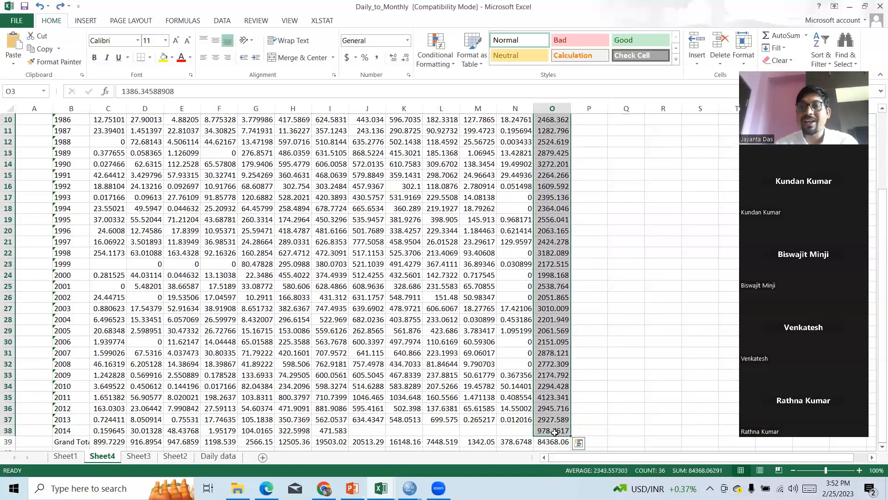
{"action": "left_click", "coordinate": [606, 411]}
{"action": "key", "text": "Down"}
{"action": "key", "text": "Down"}
{"action": "key", "text": "Down"}
{"action": "key", "text": "Down"}
{"action": "key", "text": "Down"}
{"action": "key", "text": "Down"}
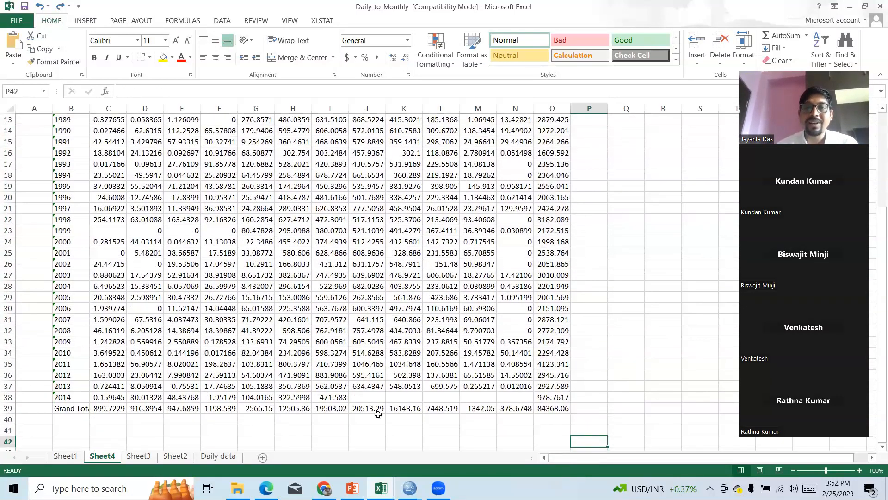
{"action": "left_click", "coordinate": [8, 408]}
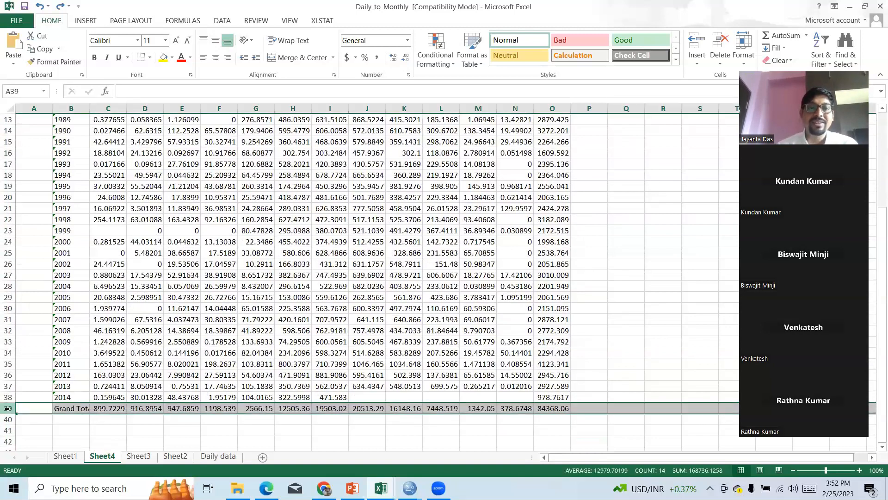
{"action": "key", "text": "Delete"}
Examine the monthly precipitation table from 1979 through 2014 for missing values.
{"action": "left_click", "coordinate": [617, 383]}
{"action": "key", "text": "Up"}
{"action": "key", "text": "Up"}
{"action": "key", "text": "Up"}
{"action": "key", "text": "Up"}
{"action": "key", "text": "Up"}
{"action": "key", "text": "Up"}
{"action": "key", "text": "Up"}
{"action": "key", "text": "Up"}
{"action": "key", "text": "Up"}
{"action": "key", "text": "Up"}
{"action": "key", "text": "Up"}
{"action": "key", "text": "Up"}
{"action": "key", "text": "Up"}
{"action": "key", "text": "Up"}
{"action": "key", "text": "Up"}
{"action": "key", "text": "Up"}
{"action": "key", "text": "Up"}
{"action": "key", "text": "Up"}
{"action": "key", "text": "Up"}
{"action": "key", "text": "Up"}
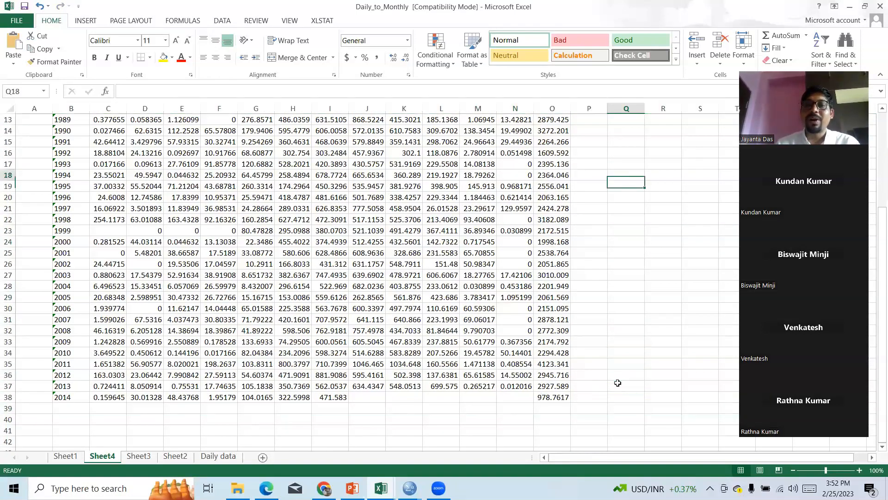
{"action": "key", "text": "Down"}
{"action": "key", "text": "Down"}
{"action": "key", "text": "Down"}
{"action": "key", "text": "Down"}
{"action": "key", "text": "Down"}
{"action": "key", "text": "Down"}
{"action": "key", "text": "Down"}
{"action": "key", "text": "Down"}
{"action": "key", "text": "Down"}
{"action": "key", "text": "Down"}
{"action": "key", "text": "Down"}
{"action": "key", "text": "Down"}
{"action": "key", "text": "Down"}
{"action": "key", "text": "Down"}
{"action": "key", "text": "Down"}
{"action": "key", "text": "Down"}
{"action": "key", "text": "Down"}
{"action": "key", "text": "Down"}
{"action": "key", "text": "Down"}
{"action": "key", "text": "Down"}
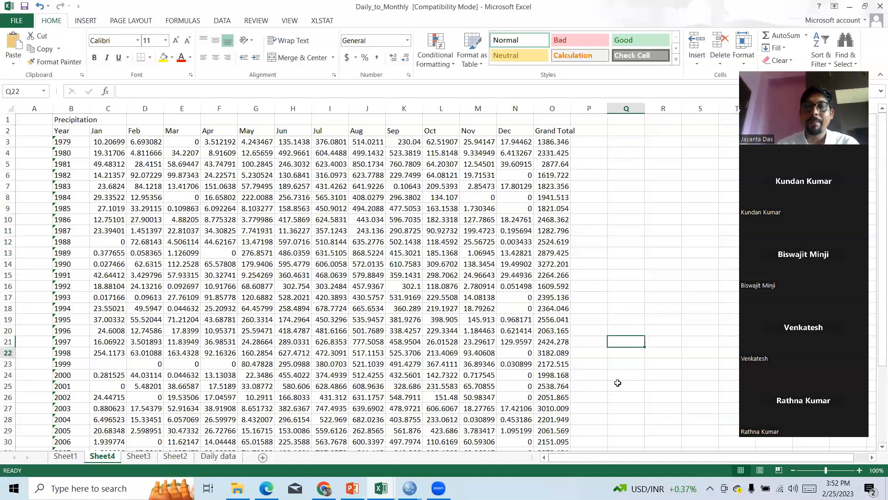
{"action": "scroll", "coordinate": [617, 382], "scroll_direction": "down", "scroll_amount": 3}
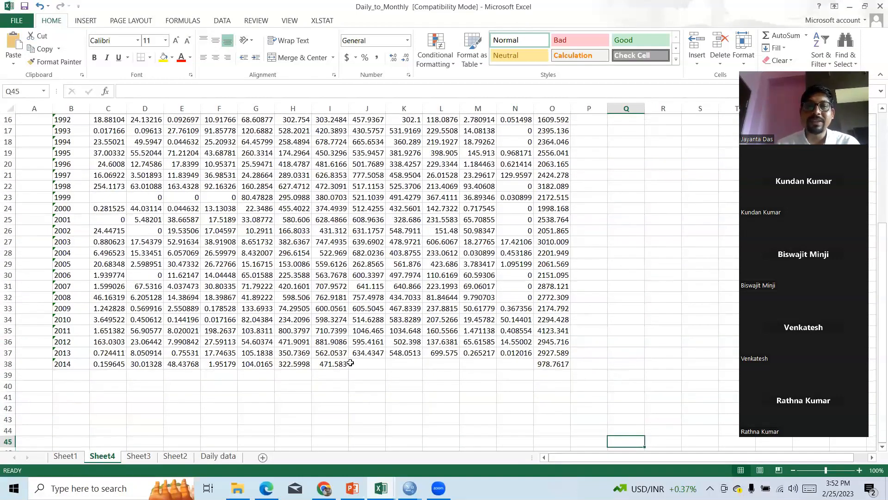
Fill the missing August 2014 value in J38 with =AVERAGE(J3:J37) and extend the formula through December to N38.
{"action": "left_click", "coordinate": [357, 363]}
{"action": "left_click_drag", "start_coordinate": [357, 363], "coordinate": [505, 368]}
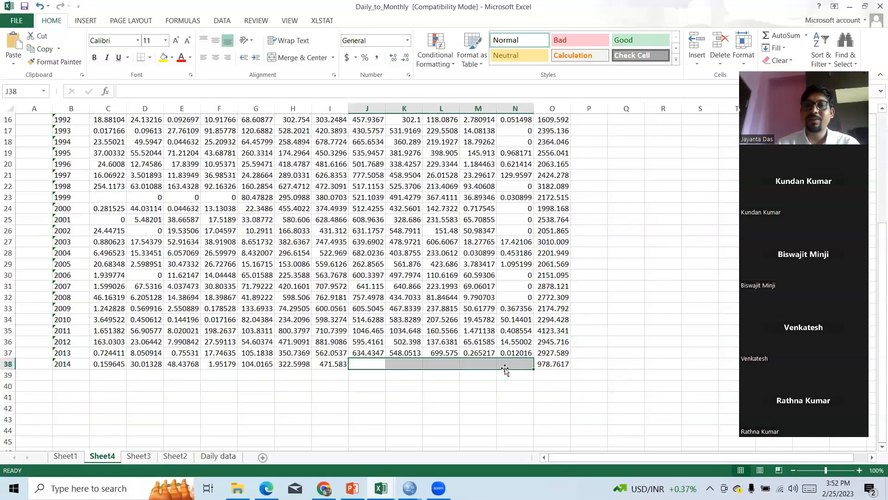
{"action": "left_click", "coordinate": [375, 366]}
{"action": "type", "text": "aug"}
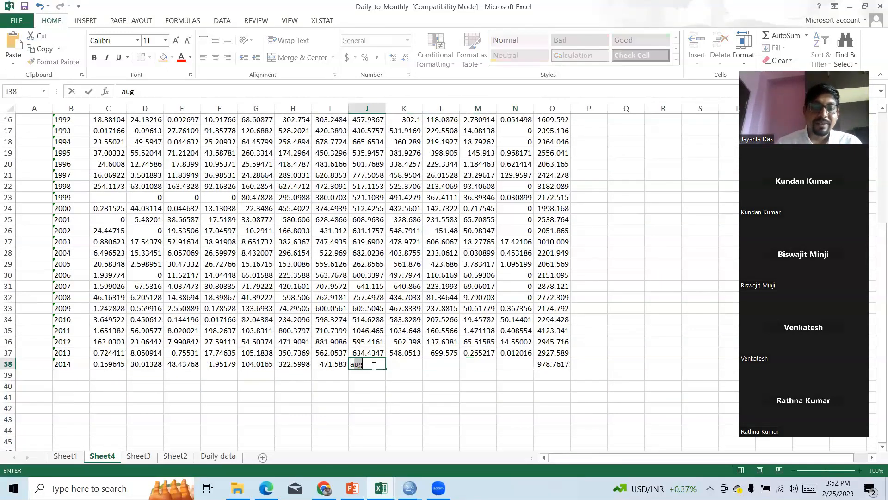
{"action": "key", "text": "BackSpace"}
{"action": "key", "text": "BackSpace"}
{"action": "key", "text": "BackSpace"}
{"action": "type", "text": "=av"}
{"action": "double_click", "coordinate": [380, 385]}
{"action": "left_click_drag", "start_coordinate": [366, 349], "coordinate": [367, 144]}
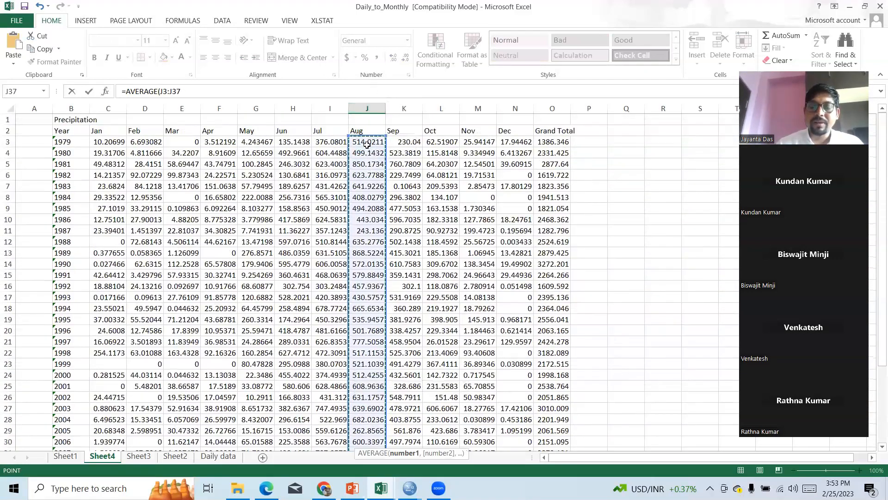
{"action": "key", "text": "Return"}
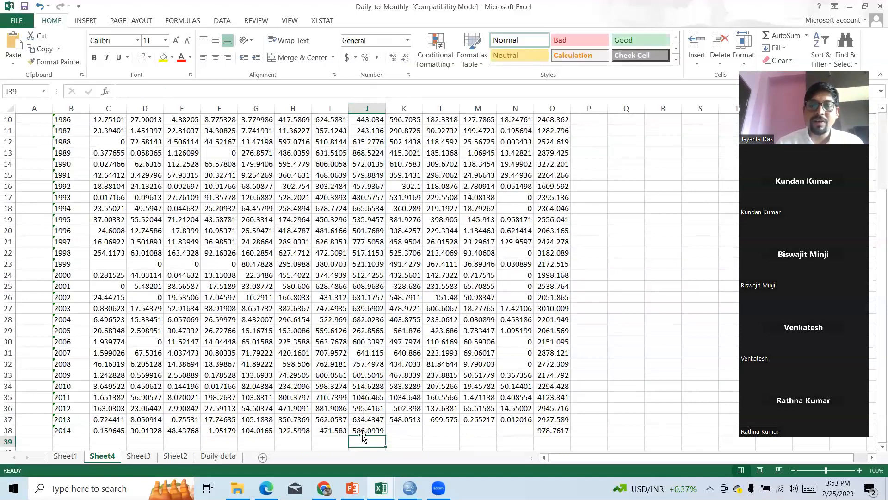
{"action": "left_click", "coordinate": [362, 430]}
{"action": "left_click_drag", "start_coordinate": [385, 436], "coordinate": [519, 433]}
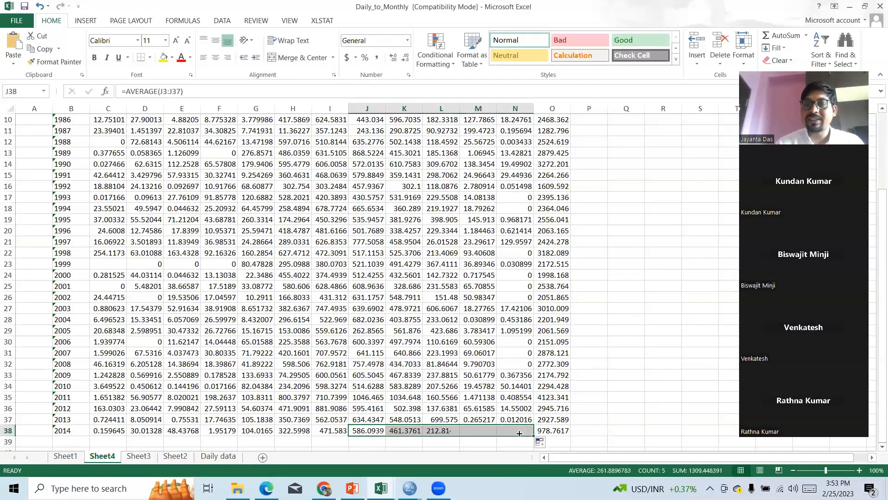
Calculate the 2014 yearly total in O38 with =SUM(C38:N38).
{"action": "left_click", "coordinate": [546, 431]}
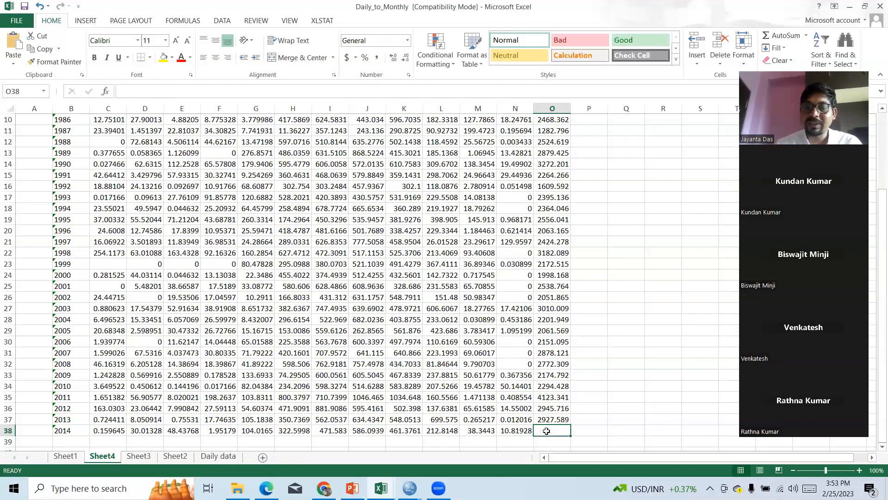
{"action": "type", "text": "="}
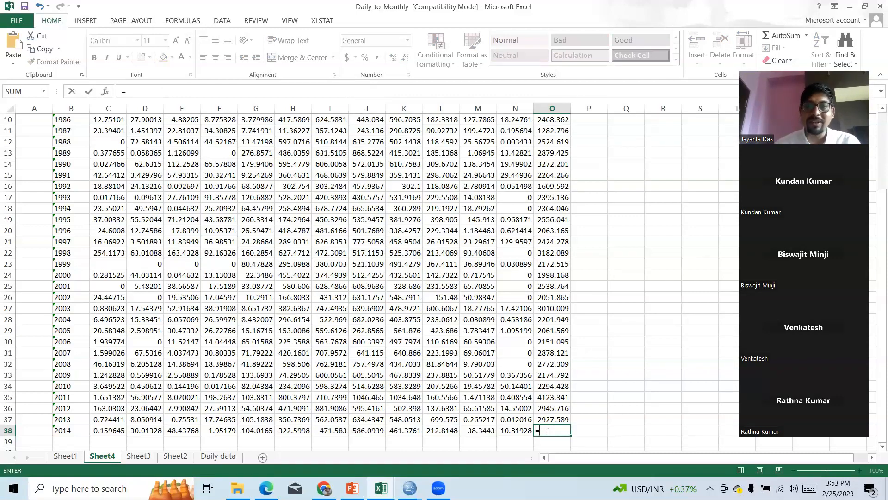
{"action": "type", "text": "sum"}
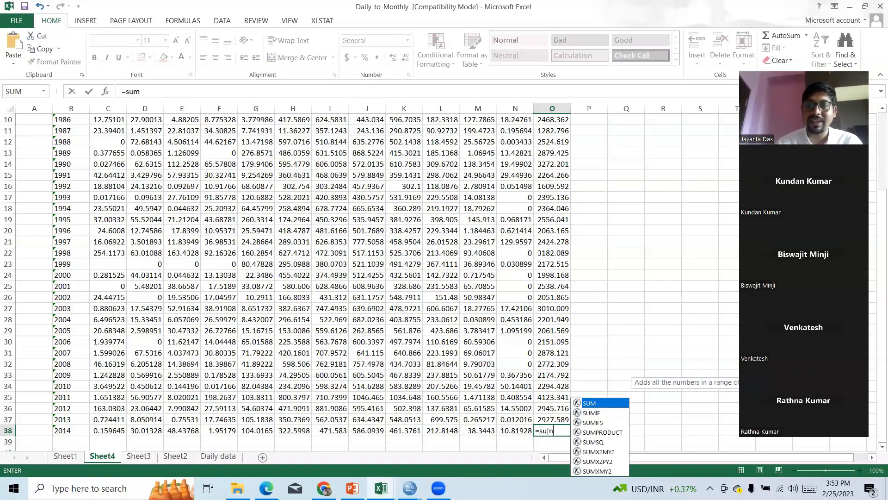
{"action": "double_click", "coordinate": [601, 403]}
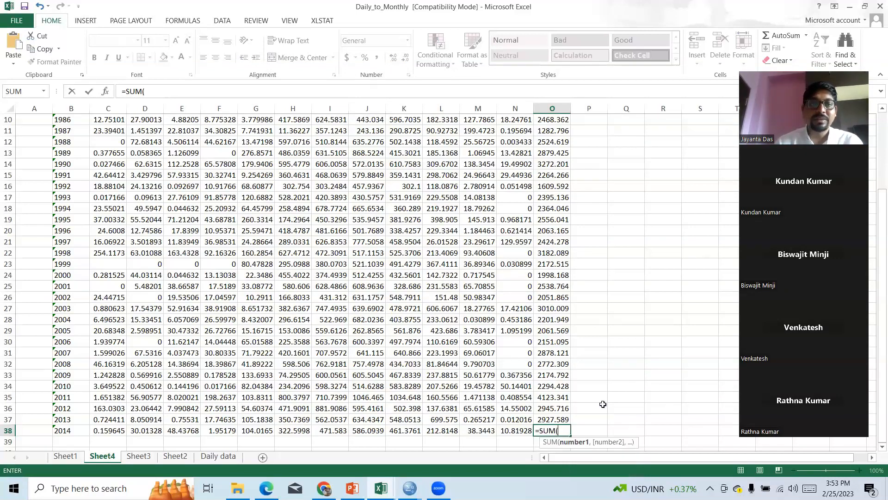
{"action": "left_click_drag", "start_coordinate": [108, 431], "coordinate": [514, 431]}
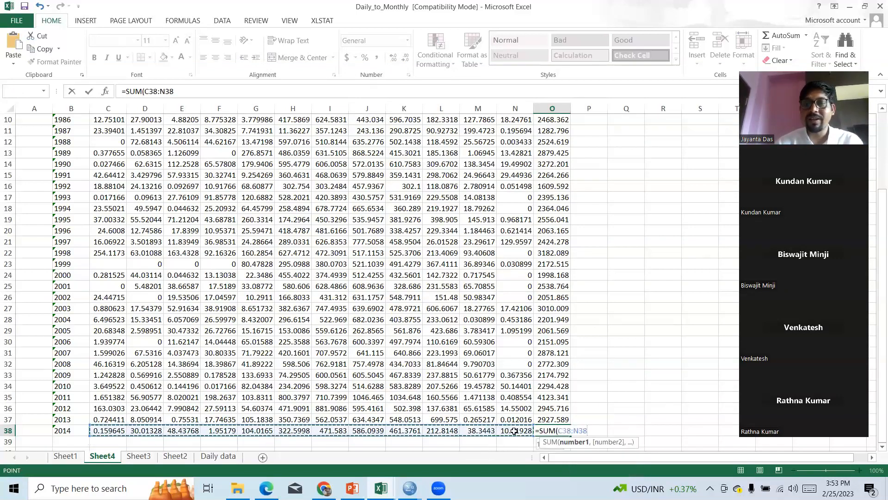
{"action": "key", "text": "Return"}
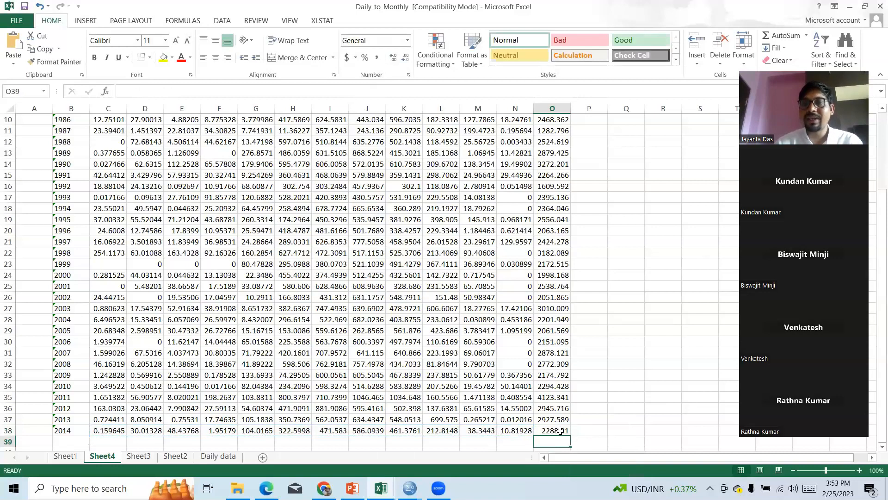
{"action": "left_click", "coordinate": [558, 430]}
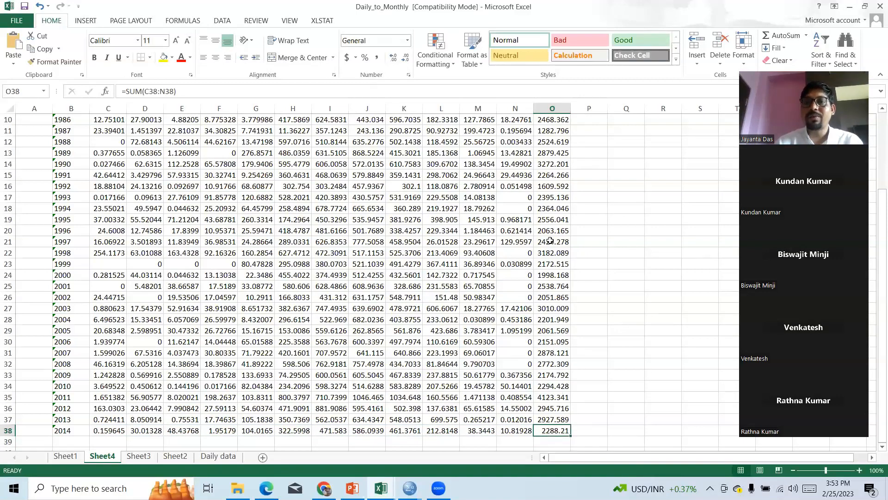
Copy the Grand Total column O and paste it as values into column C of a new worksheet, starting at C1.
{"action": "key", "text": "Up"}
{"action": "key", "text": "Up"}
{"action": "key", "text": "Up"}
{"action": "key", "text": "Up"}
{"action": "key", "text": "Up"}
{"action": "key", "text": "Up"}
{"action": "key", "text": "Up"}
{"action": "key", "text": "Up"}
{"action": "key", "text": "Up"}
{"action": "key", "text": "Up"}
{"action": "key", "text": "Up"}
{"action": "key", "text": "Up"}
{"action": "key", "text": "Up"}
{"action": "key", "text": "Up"}
{"action": "key", "text": "Up"}
{"action": "key", "text": "Up"}
{"action": "key", "text": "Up"}
{"action": "key", "text": "Up"}
{"action": "key", "text": "Up"}
{"action": "key", "text": "Up"}
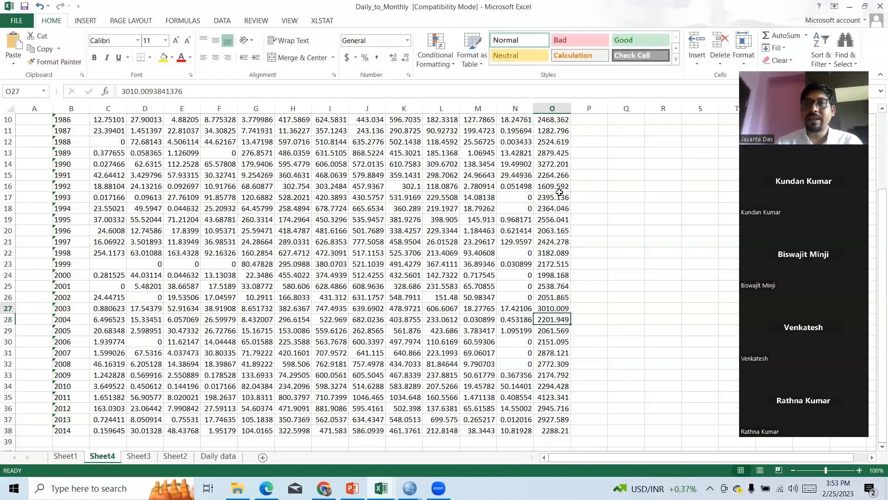
{"action": "left_click", "coordinate": [557, 104]}
{"action": "key", "text": "ctrl+c"}
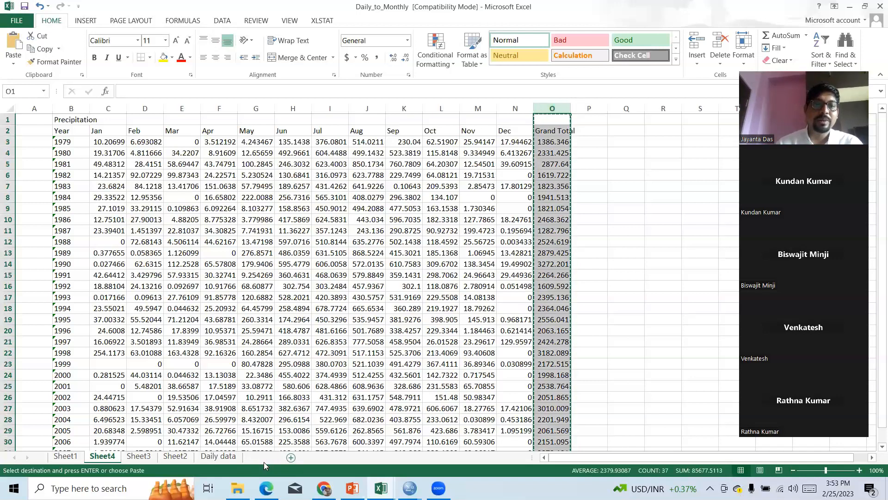
{"action": "left_click", "coordinate": [263, 460]}
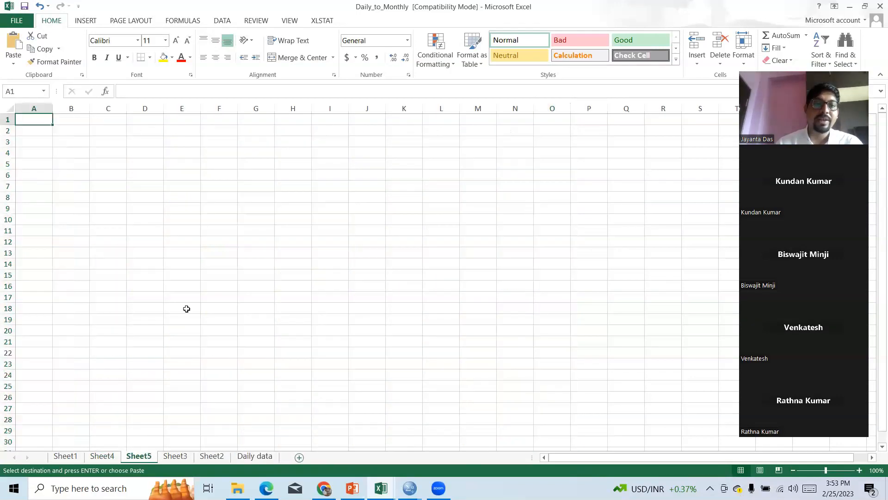
{"action": "left_click", "coordinate": [102, 120]}
{"action": "right_click", "coordinate": [105, 122]}
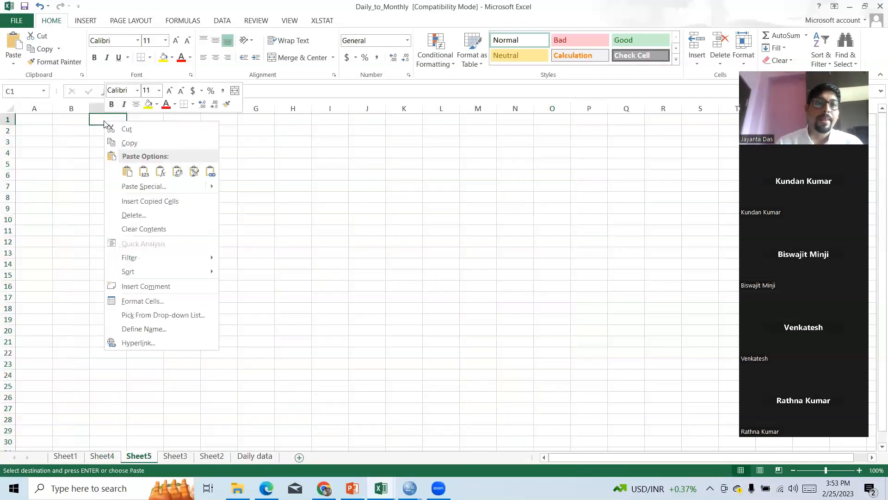
{"action": "left_click", "coordinate": [144, 172]}
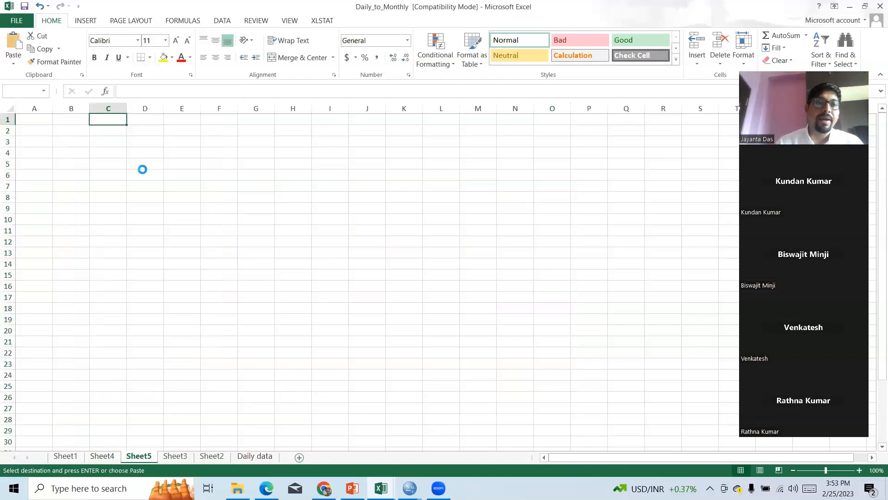
Rename the new worksheet ITA.
{"action": "right_click", "coordinate": [149, 458]}
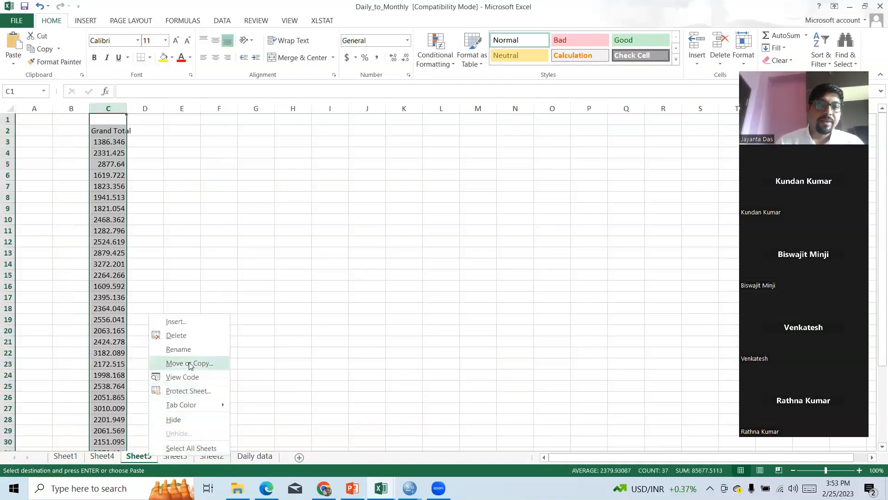
{"action": "left_click", "coordinate": [185, 349]}
{"action": "type", "text": "ITA"}
{"action": "key", "text": "Return"}
{"action": "left_click", "coordinate": [204, 228]}
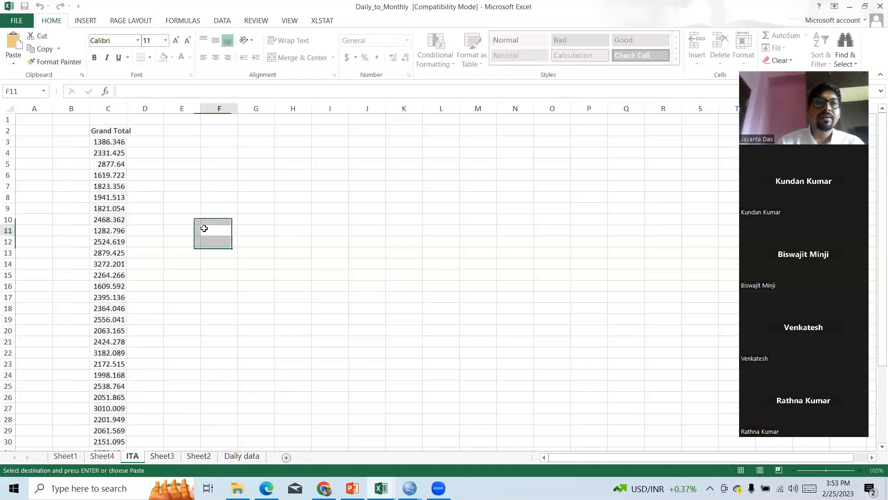
Change the Grand Total header in C2 to Annual.
{"action": "left_click", "coordinate": [117, 131]}
{"action": "type", "text": "A"}
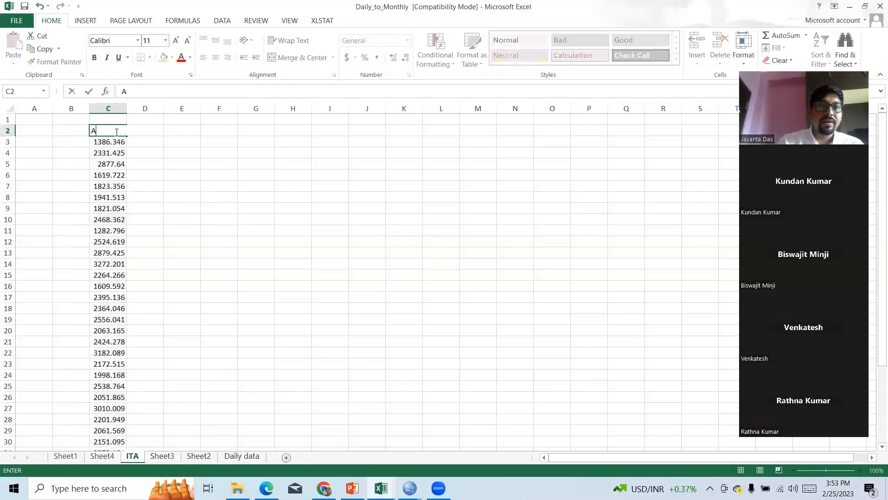
{"action": "type", "text": "nnual"}
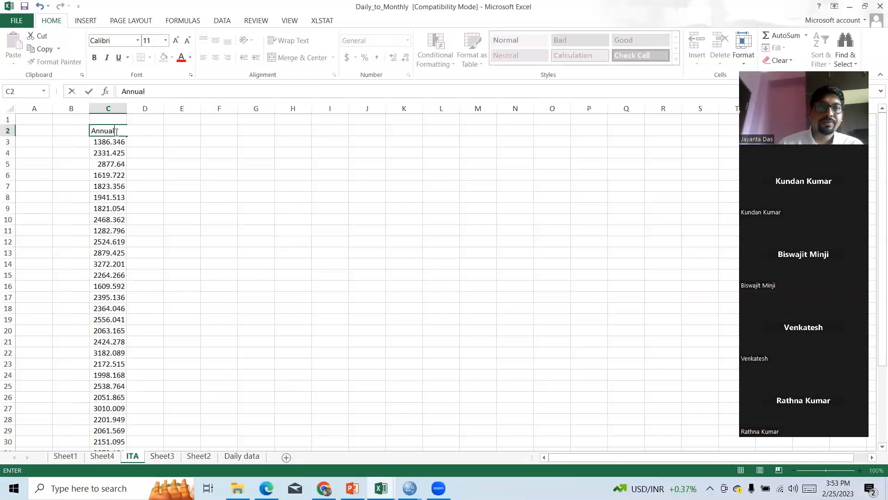
{"action": "left_click", "coordinate": [199, 160]}
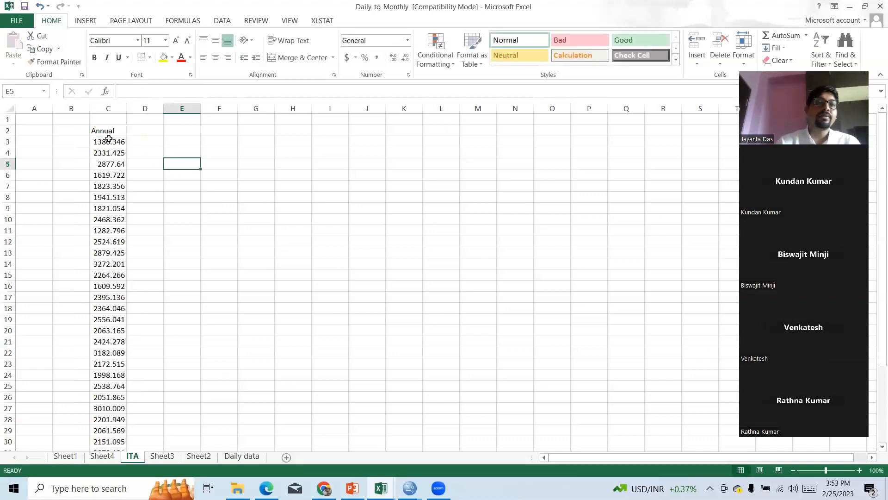
Move the second half of the annual totals, C21:C38, beside the first half, starting at D3.
{"action": "left_click_drag", "start_coordinate": [108, 139], "coordinate": [113, 427]}
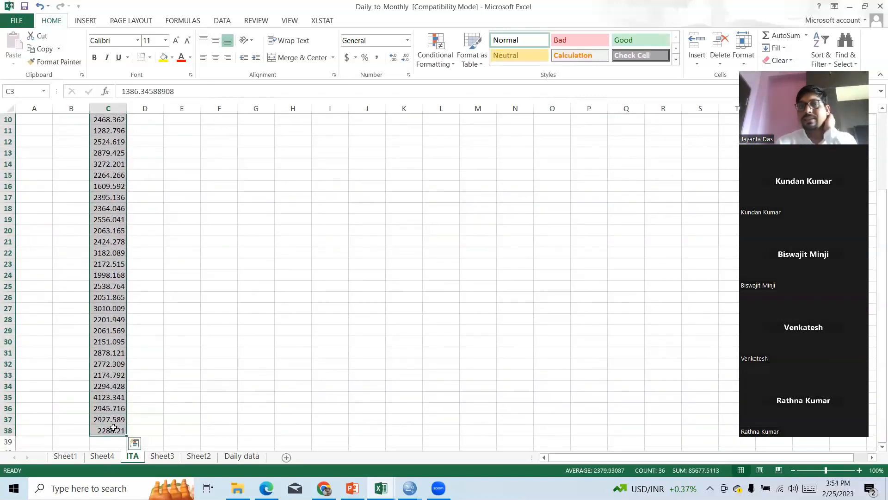
{"action": "left_click", "coordinate": [175, 260]}
{"action": "key", "text": "Up"}
{"action": "key", "text": "Up"}
{"action": "key", "text": "Up"}
{"action": "key", "text": "Up"}
{"action": "left_click", "coordinate": [111, 432]}
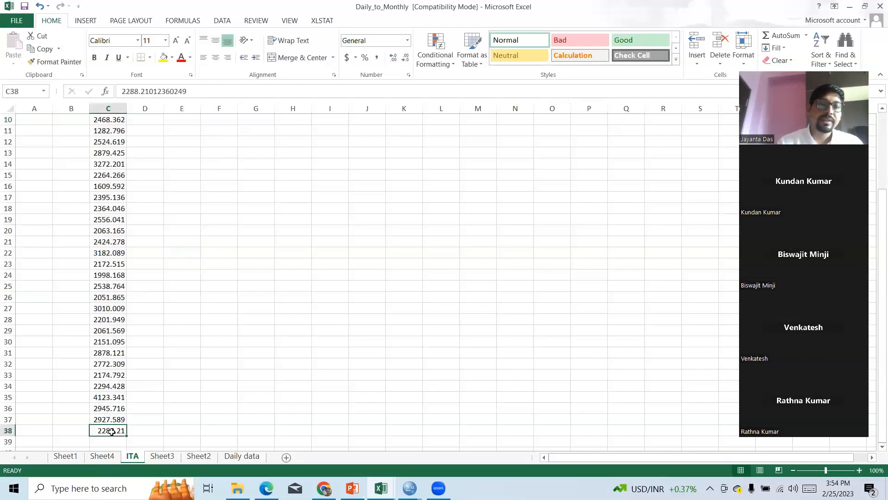
{"action": "left_click_drag", "start_coordinate": [111, 432], "coordinate": [111, 240]}
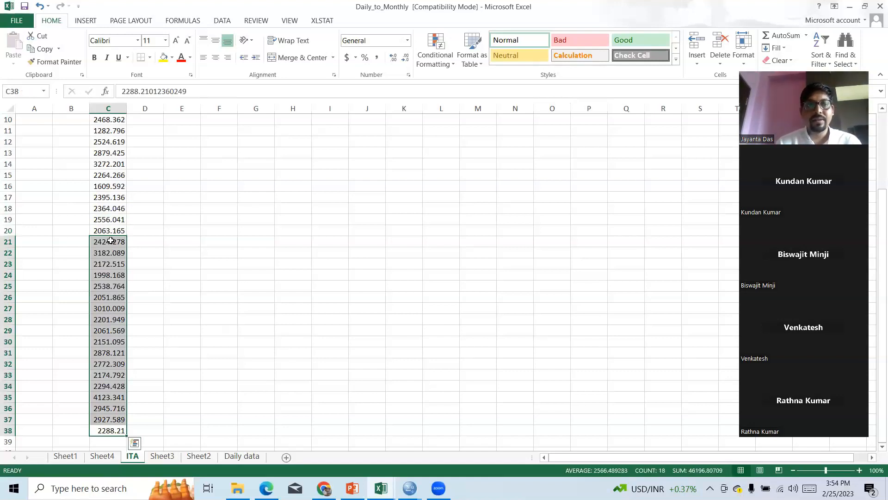
{"action": "key", "text": "ctrl+c"}
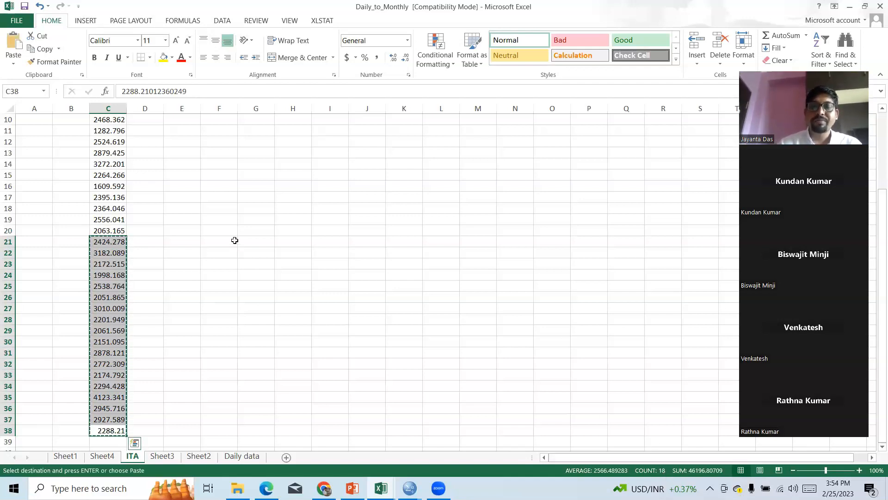
{"action": "key", "text": "Up"}
{"action": "key", "text": "Up"}
{"action": "key", "text": "Up"}
{"action": "key", "text": "Up"}
{"action": "key", "text": "Up"}
{"action": "key", "text": "Up"}
{"action": "key", "text": "Up"}
{"action": "key", "text": "Up"}
{"action": "key", "text": "Up"}
{"action": "key", "text": "Up"}
{"action": "key", "text": "Up"}
{"action": "key", "text": "Up"}
{"action": "key", "text": "Up"}
{"action": "key", "text": "Up"}
{"action": "key", "text": "Up"}
{"action": "key", "text": "Up"}
{"action": "key", "text": "Up"}
{"action": "key", "text": "Up"}
{"action": "key", "text": "Up"}
{"action": "key", "text": "Up"}
{"action": "key", "text": "Up"}
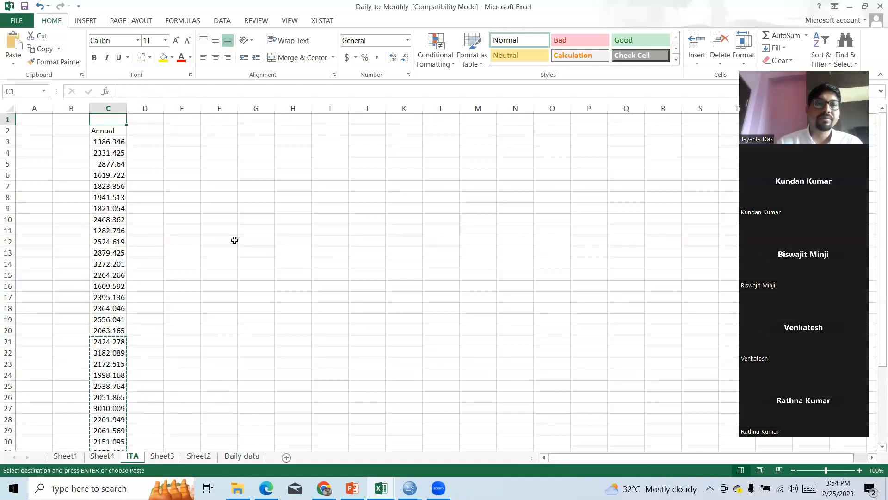
{"action": "left_click", "coordinate": [140, 142]}
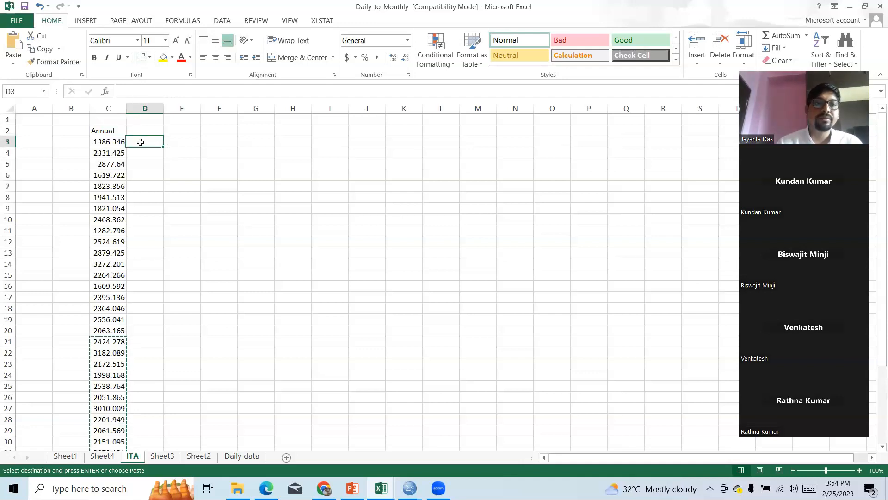
{"action": "key", "text": "ctrl+v"}
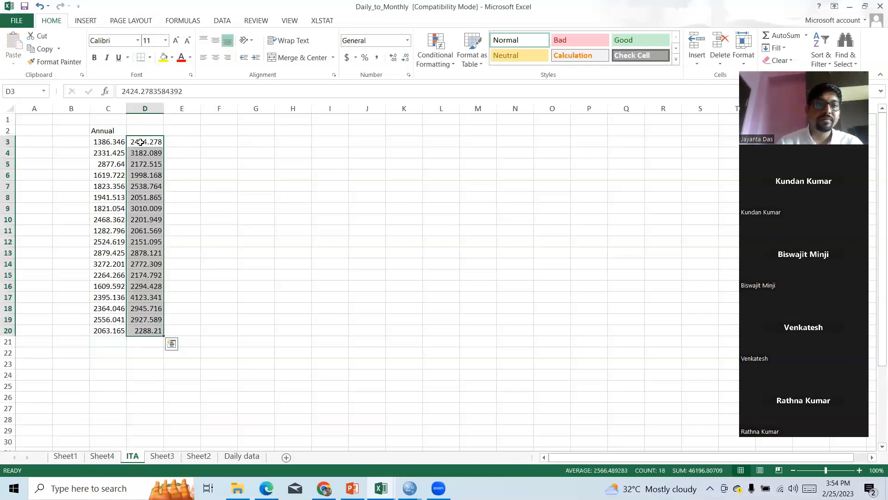
Label the two half-series with the header Fh in C2 and Sf in D2.
{"action": "left_click", "coordinate": [105, 134]}
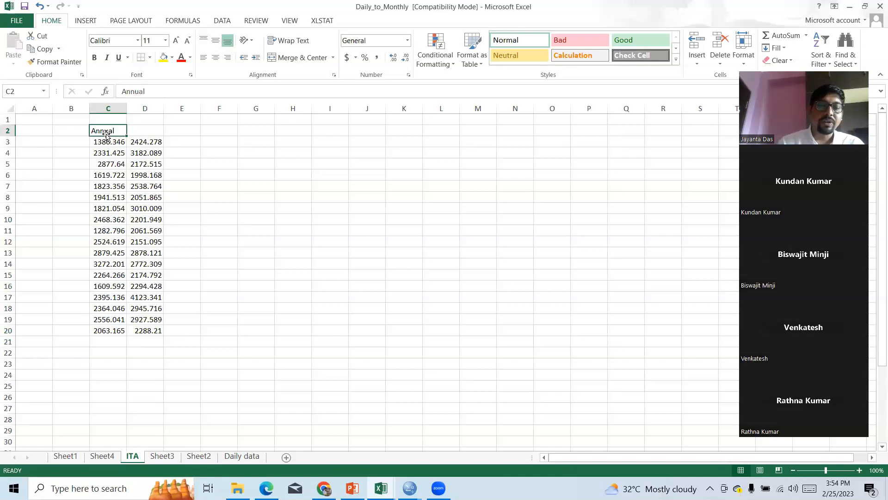
{"action": "type", "text": "F"}
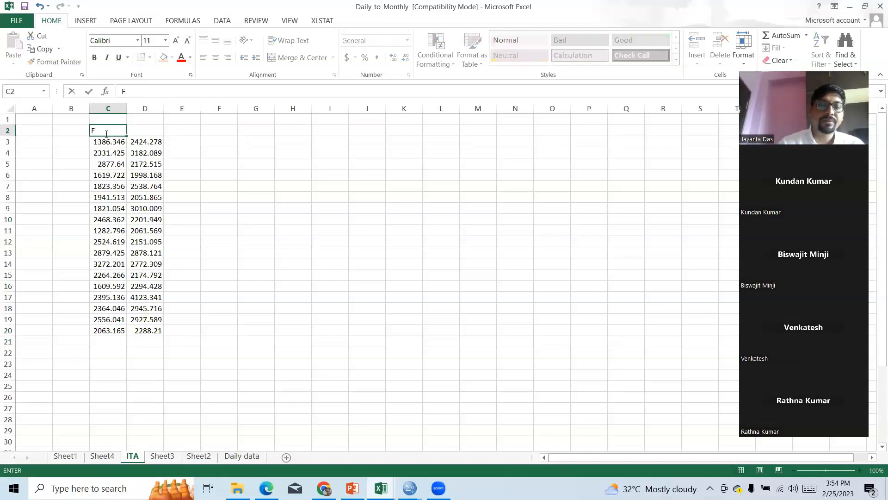
{"action": "type", "text": "h"}
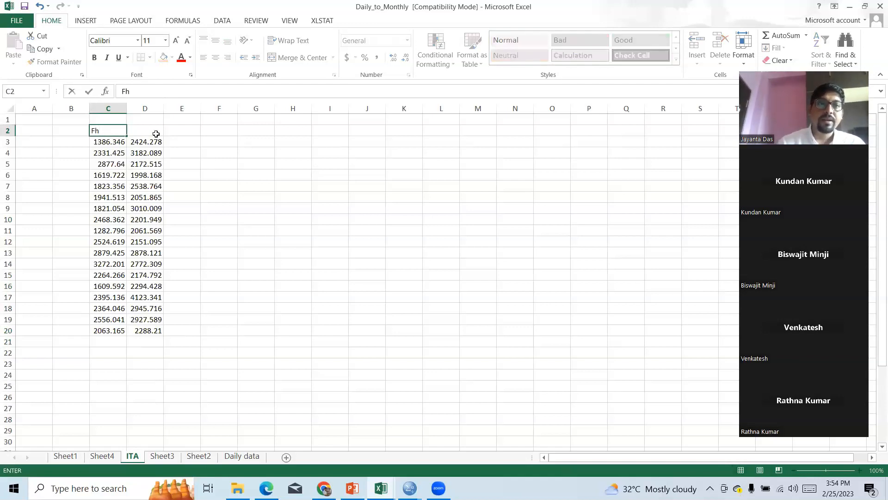
{"action": "left_click", "coordinate": [155, 133]}
{"action": "type", "text": "Sf"}
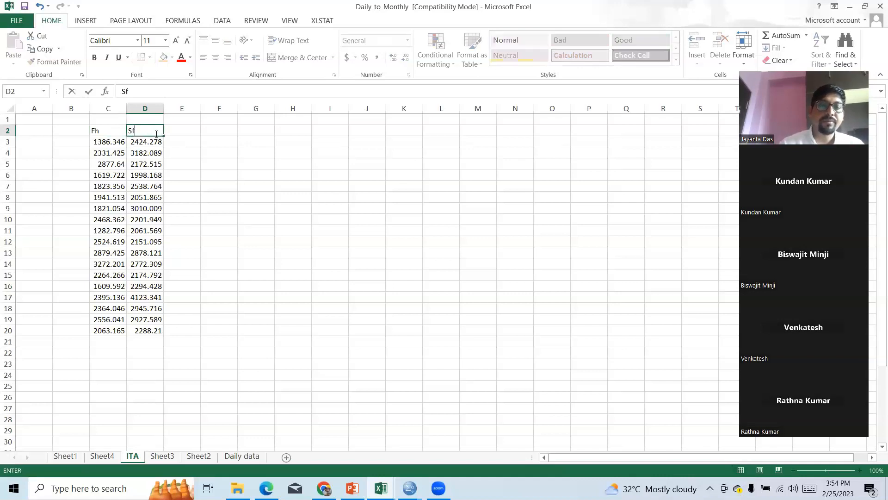
{"action": "left_click", "coordinate": [244, 174]}
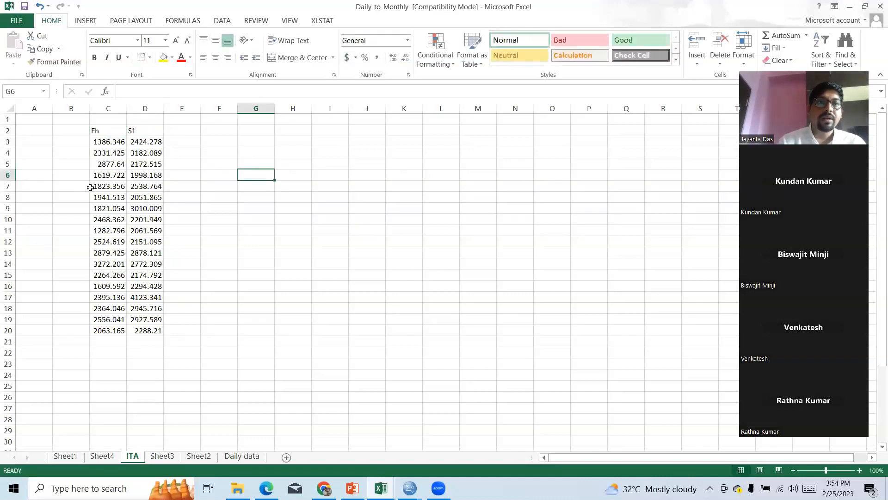
Sort the Fh values in C3:C20 from smallest to largest, continuing with the current selection only.
{"action": "key", "text": "Left"}
{"action": "key", "text": "Left"}
{"action": "key", "text": "Up"}
{"action": "key", "text": "Up"}
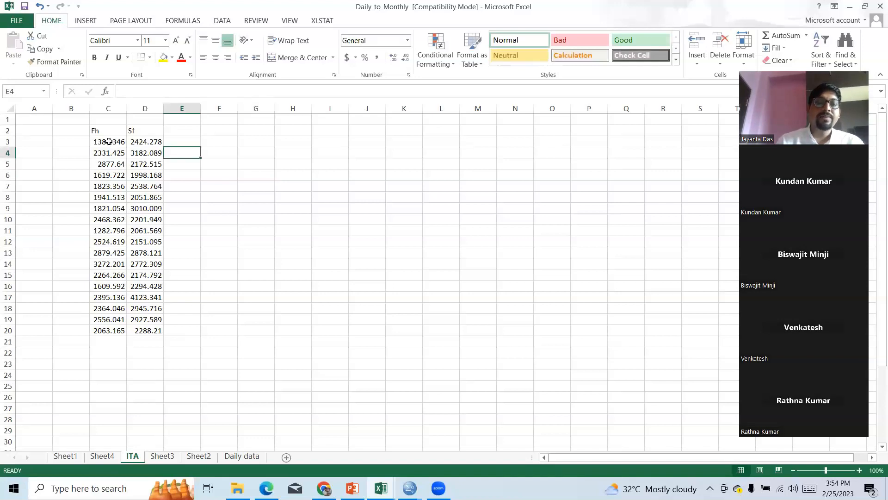
{"action": "left_click_drag", "start_coordinate": [108, 142], "coordinate": [110, 330]}
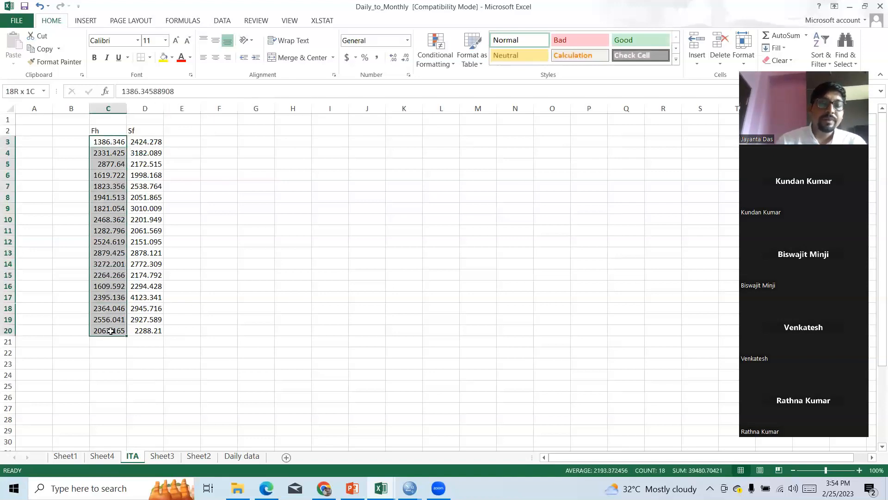
{"action": "left_click_drag", "start_coordinate": [110, 330], "coordinate": [110, 330]}
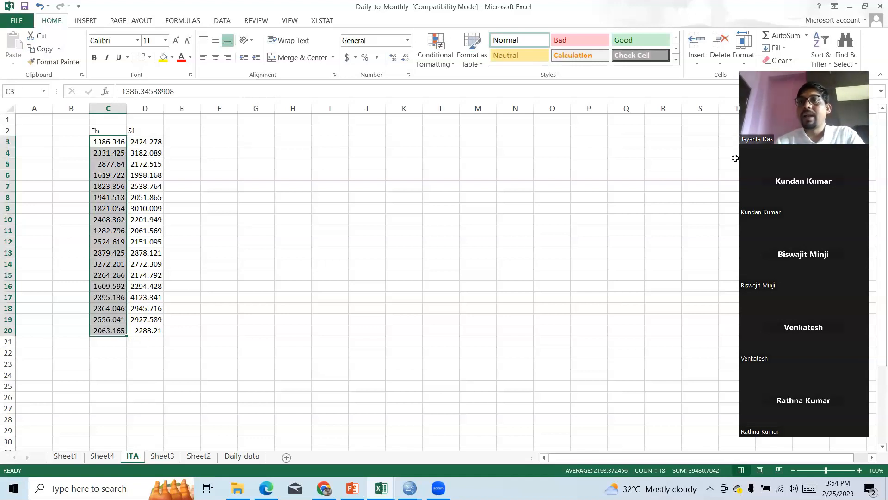
{"action": "left_click", "coordinate": [827, 68]}
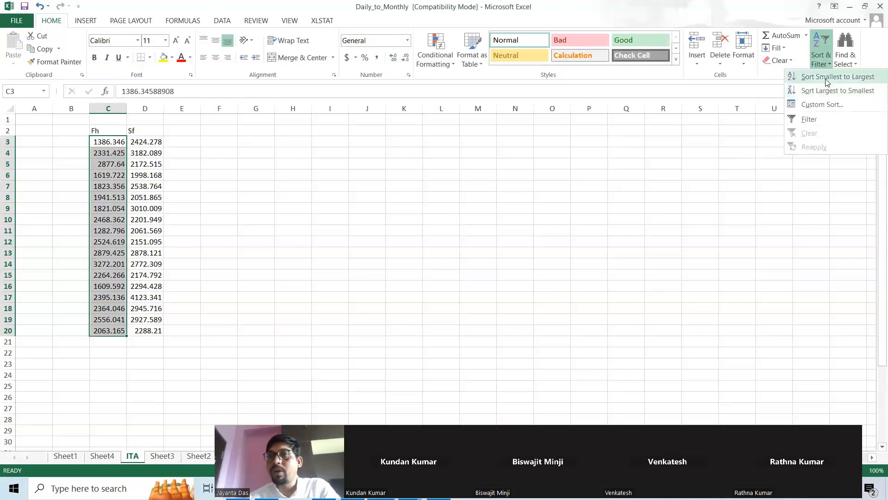
{"action": "left_click", "coordinate": [827, 79]}
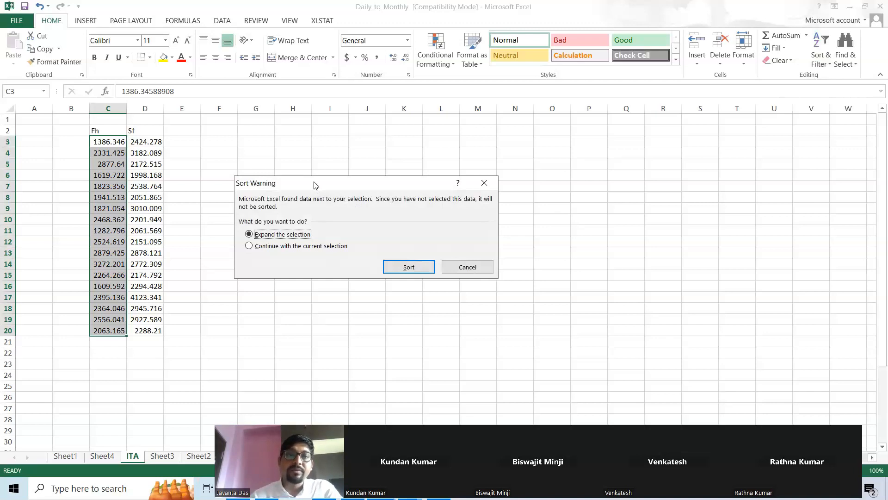
{"action": "left_click_drag", "start_coordinate": [315, 185], "coordinate": [303, 113]}
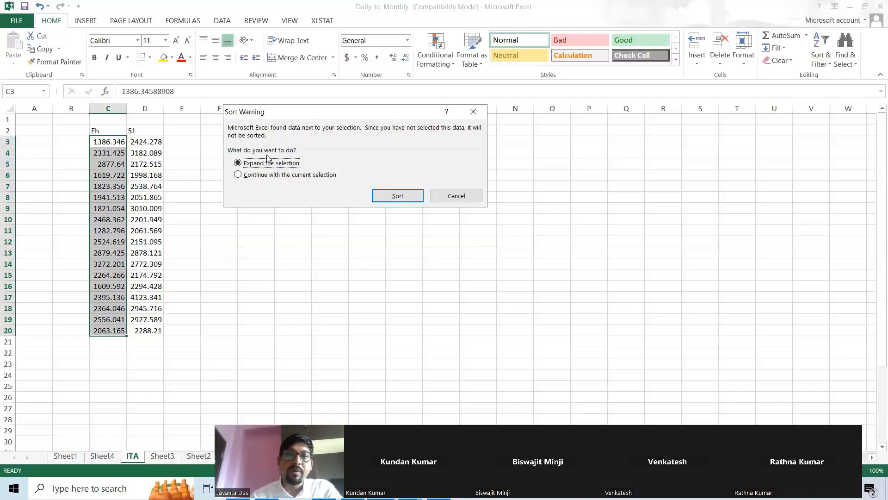
{"action": "left_click", "coordinate": [238, 175]}
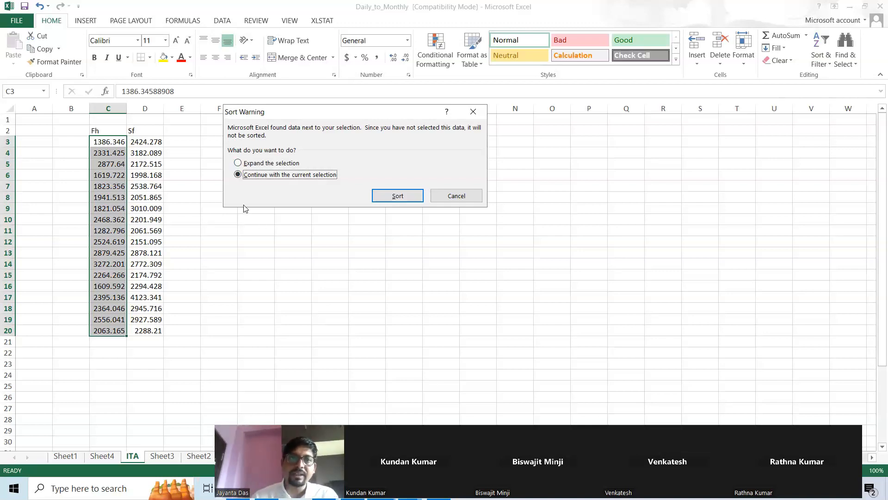
{"action": "left_click", "coordinate": [397, 196]}
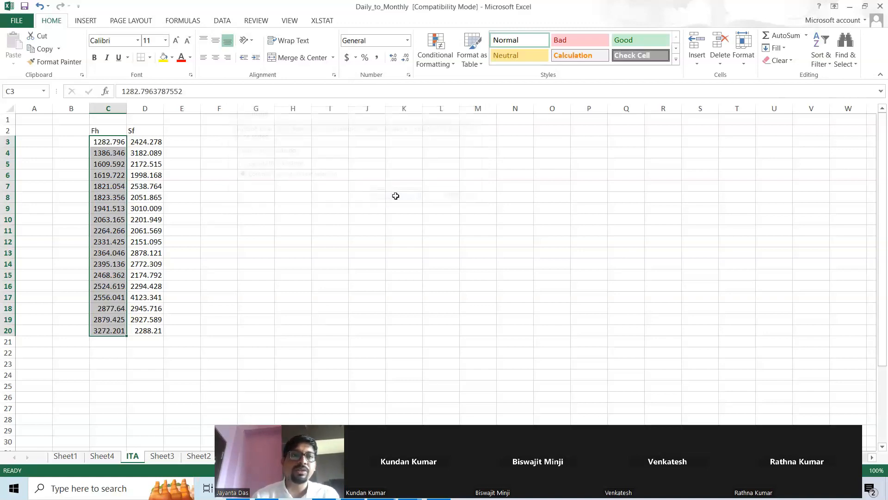
Sort the Sf values in D3:D20 from smallest to largest without expanding the selection to the Fh column.
{"action": "left_click_drag", "start_coordinate": [152, 144], "coordinate": [155, 330]}
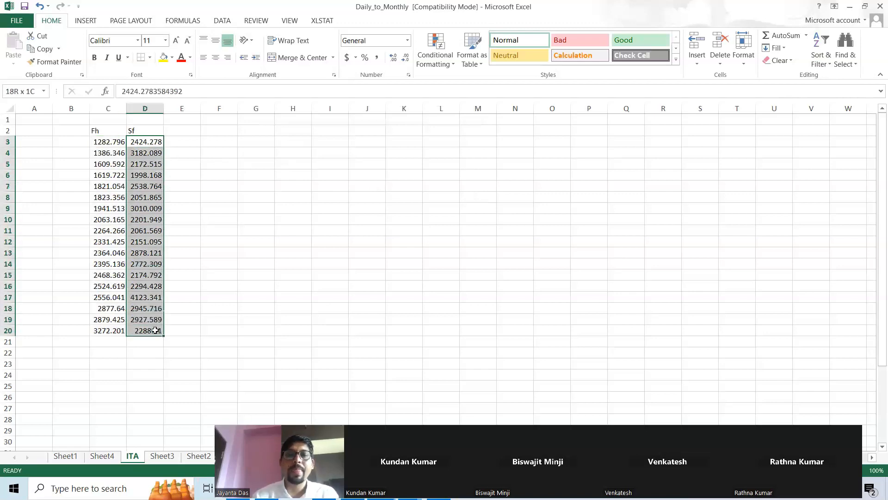
{"action": "left_click", "coordinate": [824, 66]}
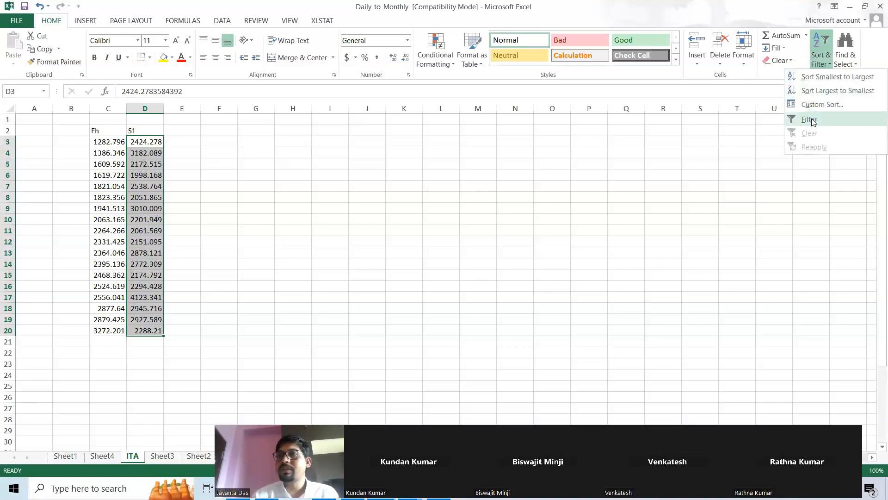
{"action": "left_click", "coordinate": [827, 76]}
{"action": "left_click", "coordinate": [314, 178]}
{"action": "left_click", "coordinate": [400, 202]}
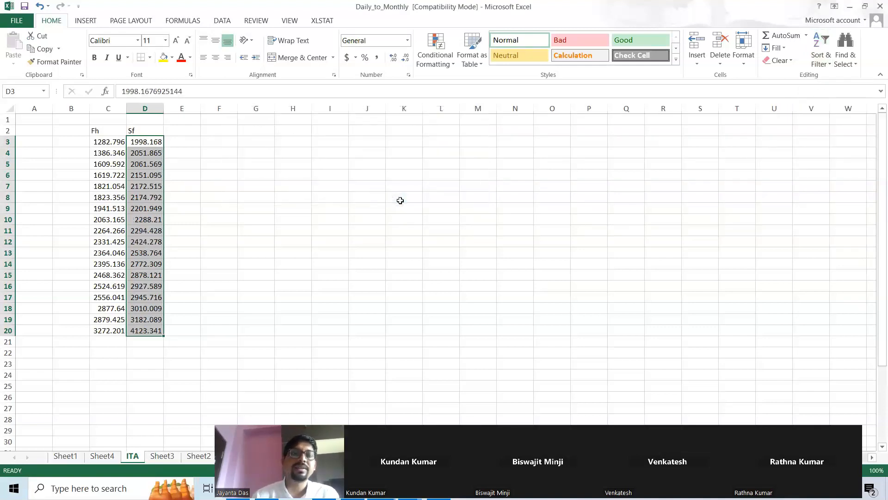
{"action": "left_click", "coordinate": [259, 188]}
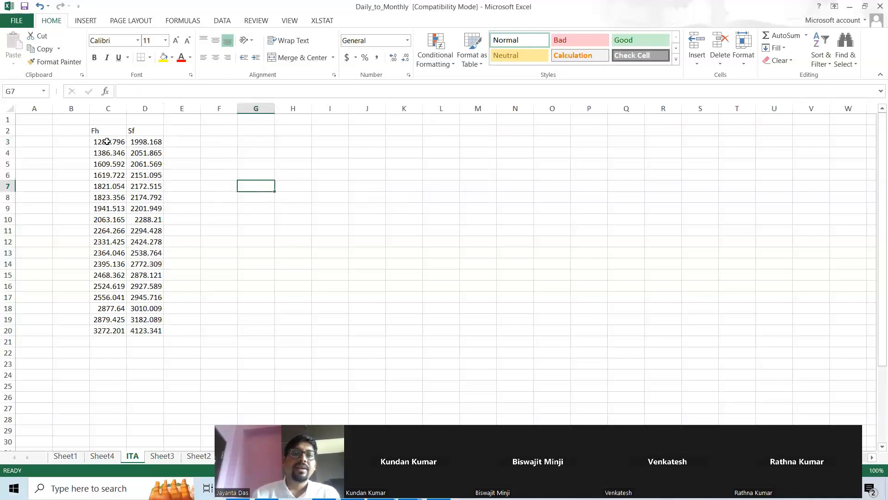
{"action": "left_click_drag", "start_coordinate": [100, 134], "coordinate": [146, 326]}
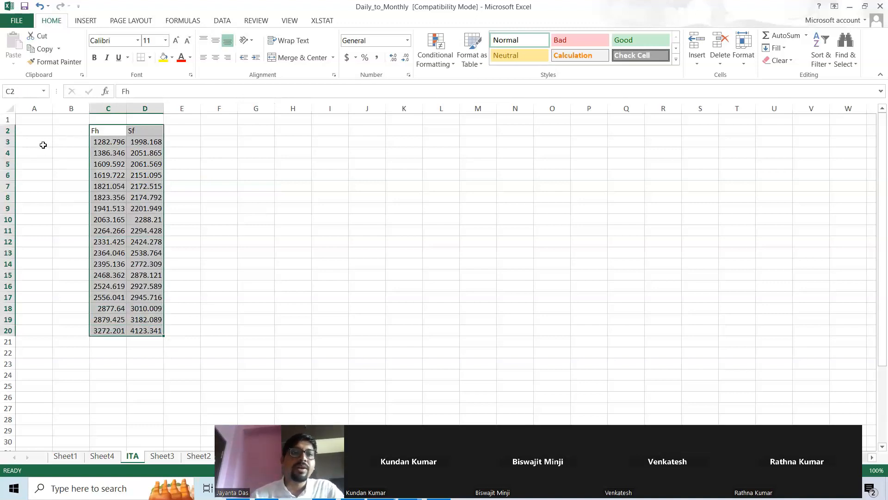
{"action": "left_click", "coordinate": [44, 145]}
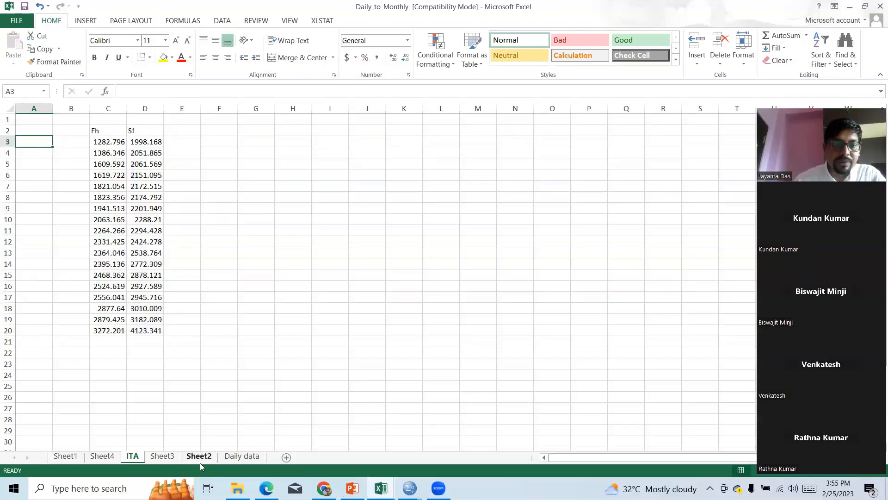
Check the years on Sheet4 and fill B3:B20 of the ITA sheet with the years 1979 to 1996.
{"action": "left_click", "coordinate": [101, 462]}
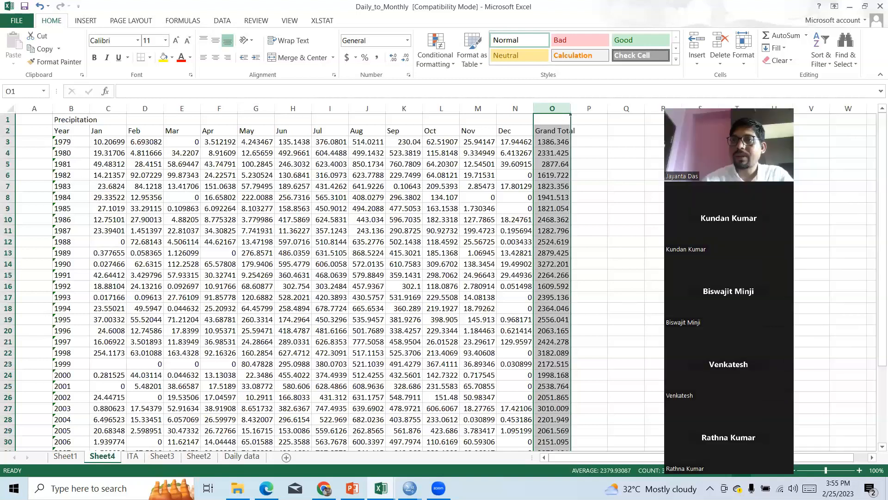
{"action": "scroll", "coordinate": [875, 251], "scroll_direction": "down", "scroll_amount": 6}
{"action": "scroll", "coordinate": [872, 208], "scroll_direction": "up", "scroll_amount": 6}
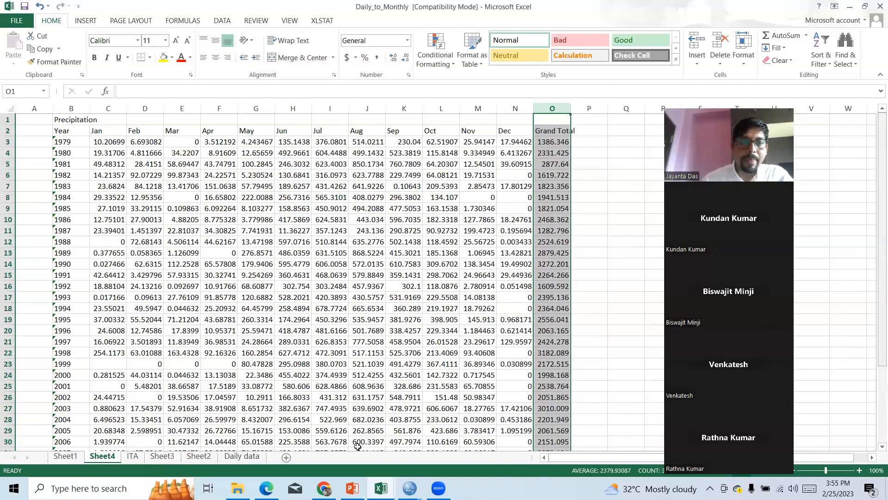
{"action": "left_click", "coordinate": [140, 456]}
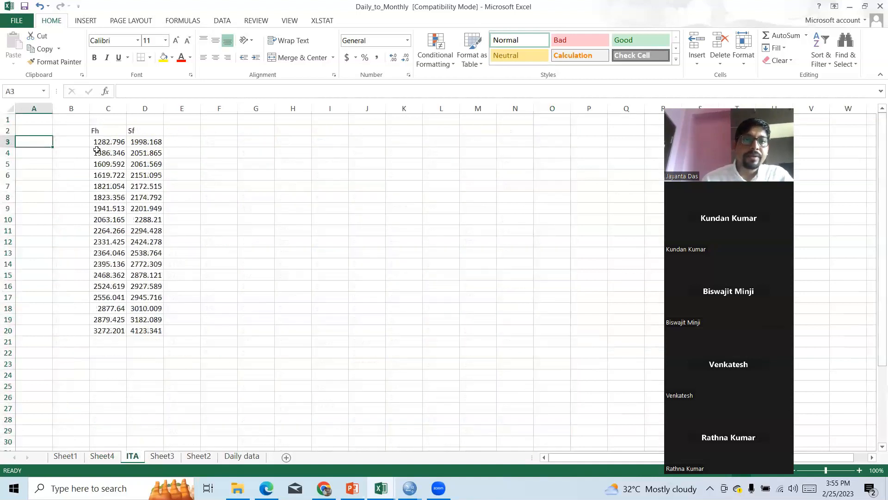
{"action": "left_click", "coordinate": [72, 141]}
{"action": "type", "text": "197"}
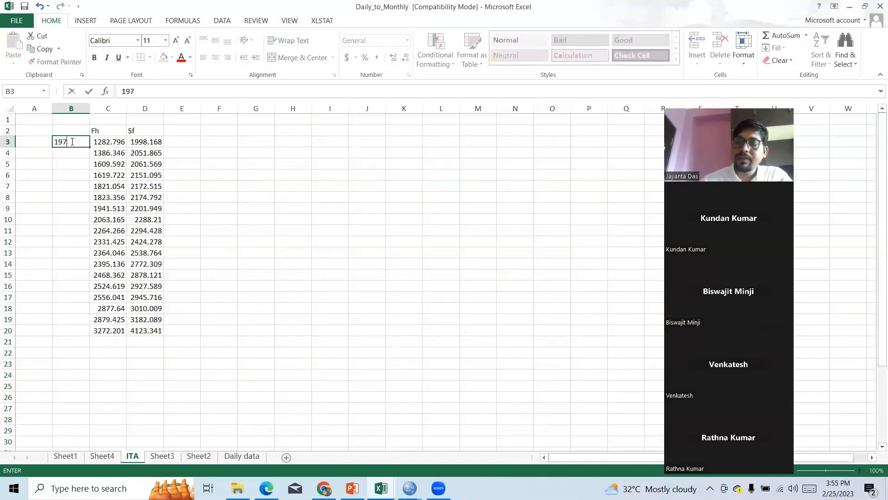
{"action": "type", "text": "9"}
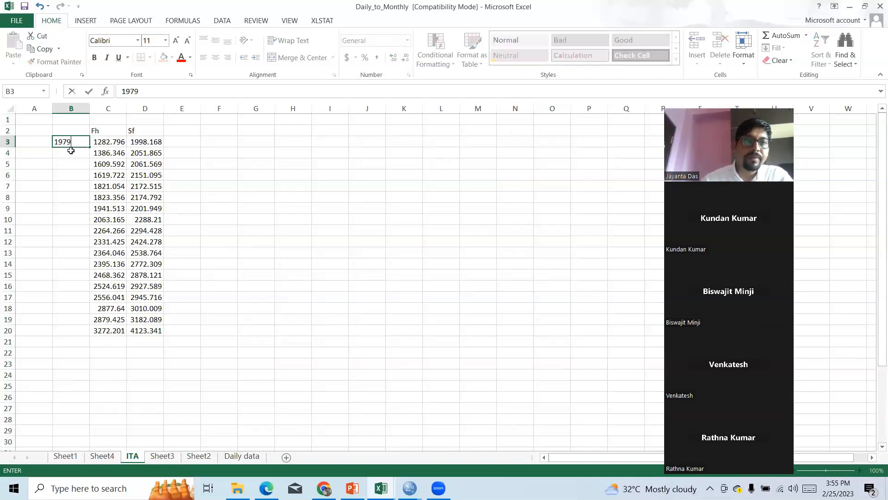
{"action": "left_click", "coordinate": [70, 151]}
{"action": "type", "text": "19"}
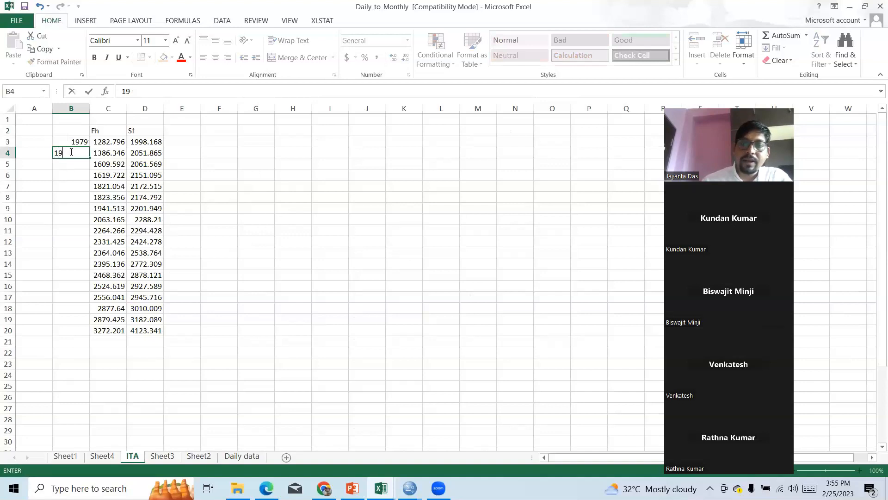
{"action": "type", "text": "7880"}
{"action": "left_click", "coordinate": [182, 196]}
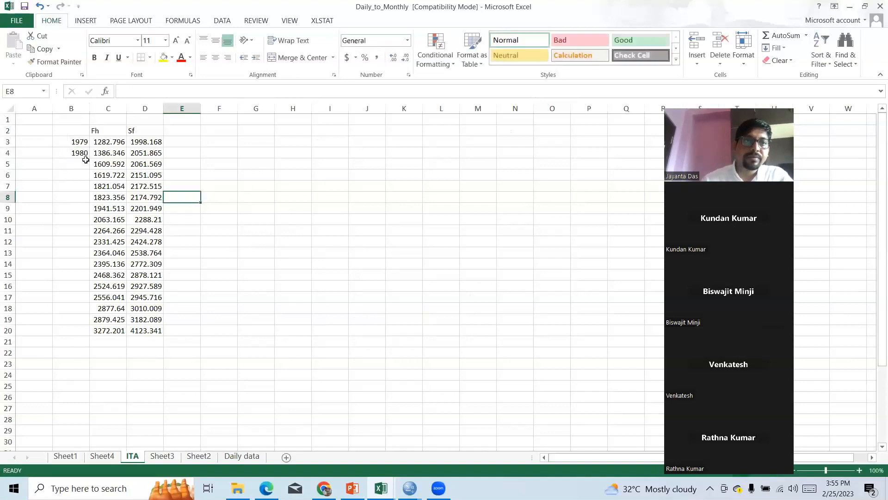
{"action": "left_click_drag", "start_coordinate": [73, 143], "coordinate": [91, 334]}
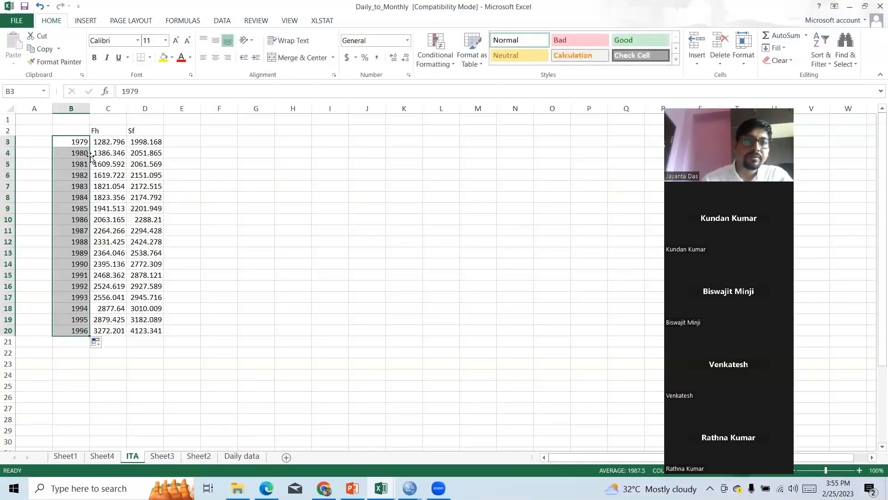
Fill E3:E20 beside the Sf values with the years 1997 to 2014.
{"action": "left_click", "coordinate": [181, 145]}
{"action": "type", "text": "1997"}
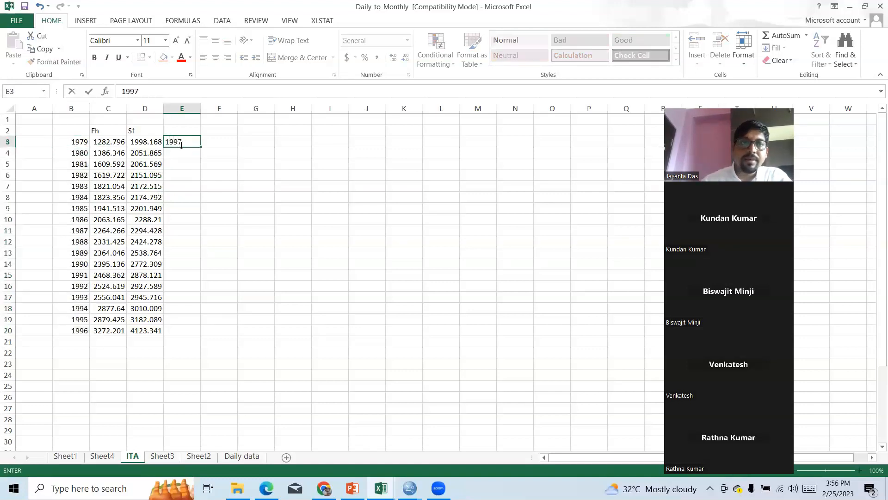
{"action": "left_click", "coordinate": [181, 152]}
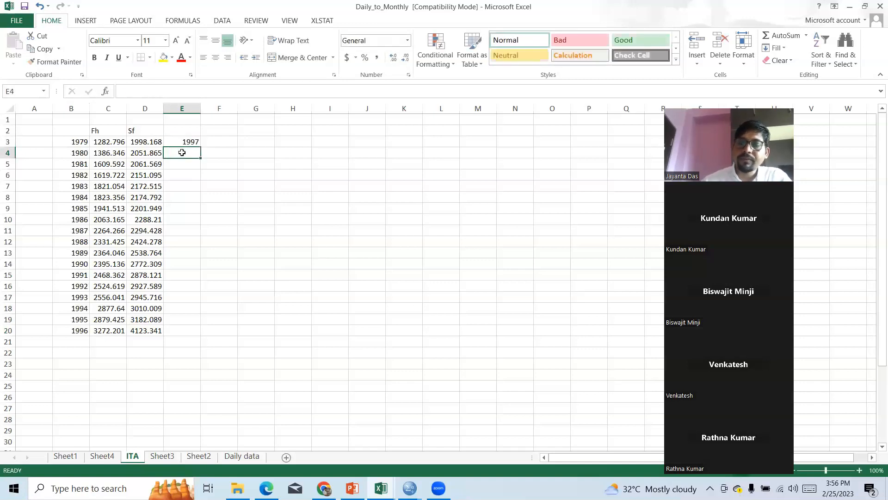
{"action": "type", "text": "1998"}
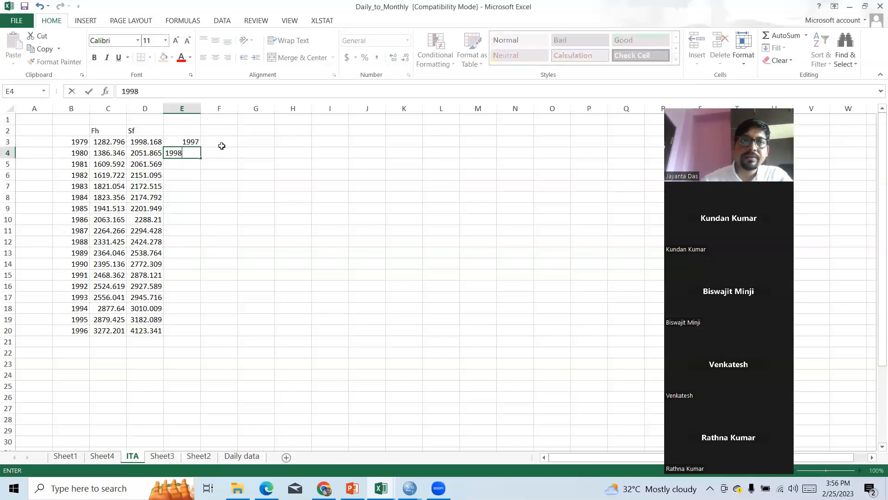
{"action": "left_click", "coordinate": [222, 146]}
{"action": "left_click_drag", "start_coordinate": [190, 141], "coordinate": [200, 335]}
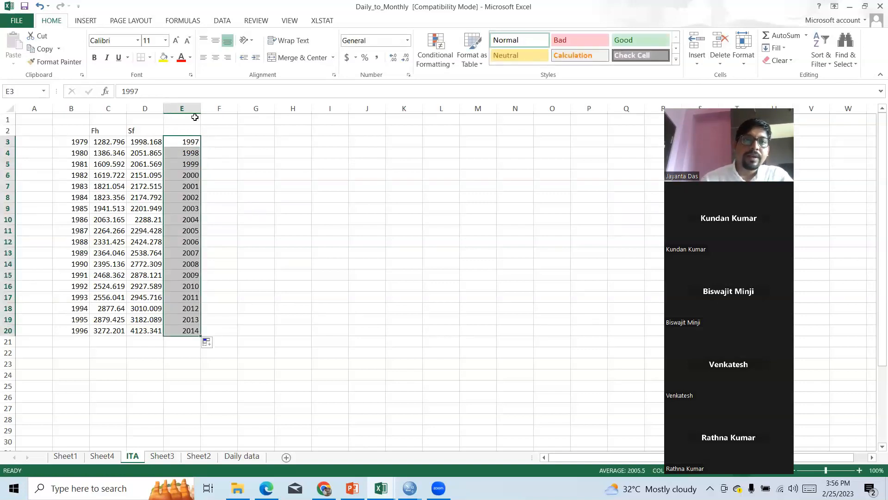
Add the header Year above both year columns, in B2 and E2.
{"action": "left_click", "coordinate": [72, 133]}
{"action": "type", "text": "Ye"}
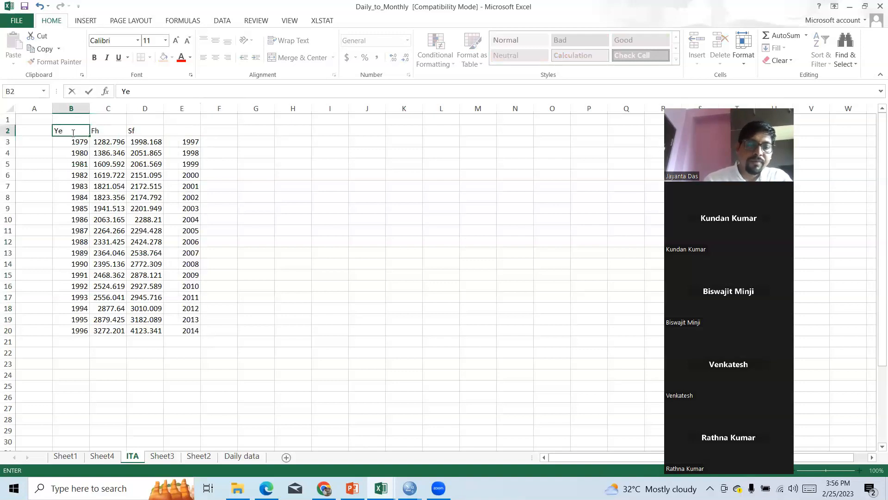
{"action": "type", "text": "ar"}
{"action": "left_click", "coordinate": [173, 130]}
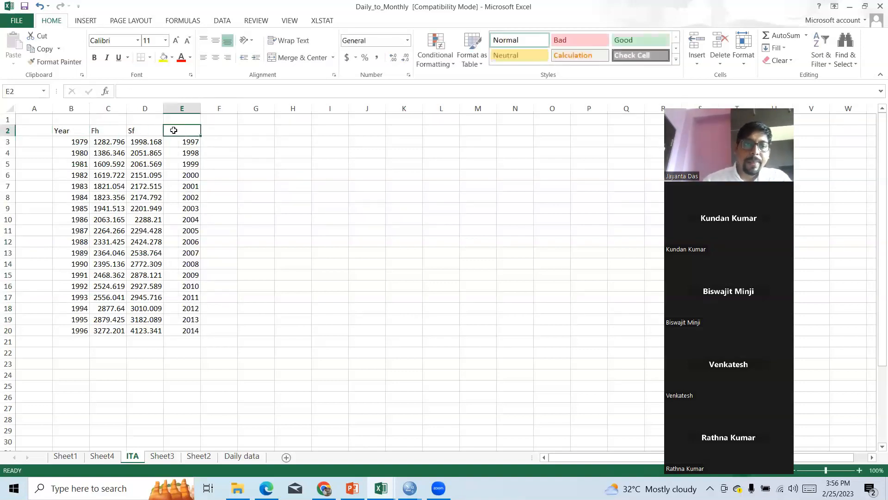
{"action": "type", "text": "Year"}
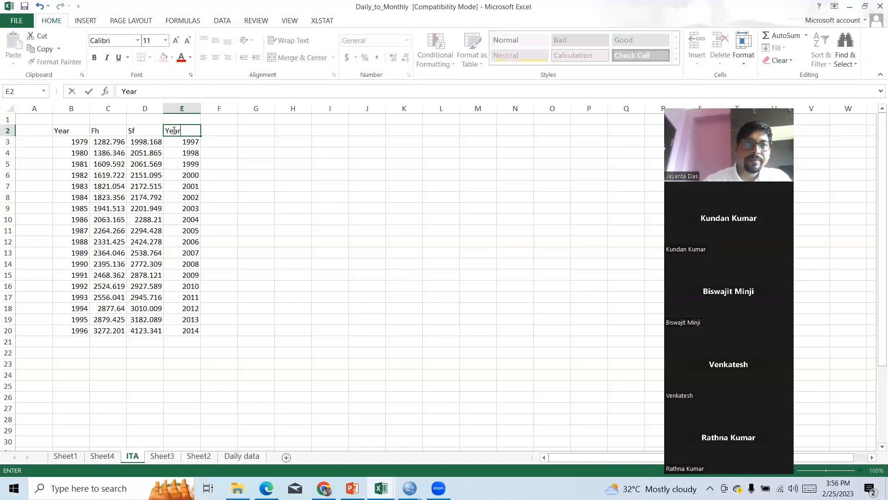
{"action": "left_click", "coordinate": [275, 195]}
Insert a markers-only scatter chart of the Fh and Sf data in C2:D20 and stretch it vertically to span about rows 6 to 28.
{"action": "left_click_drag", "start_coordinate": [103, 134], "coordinate": [152, 329]}
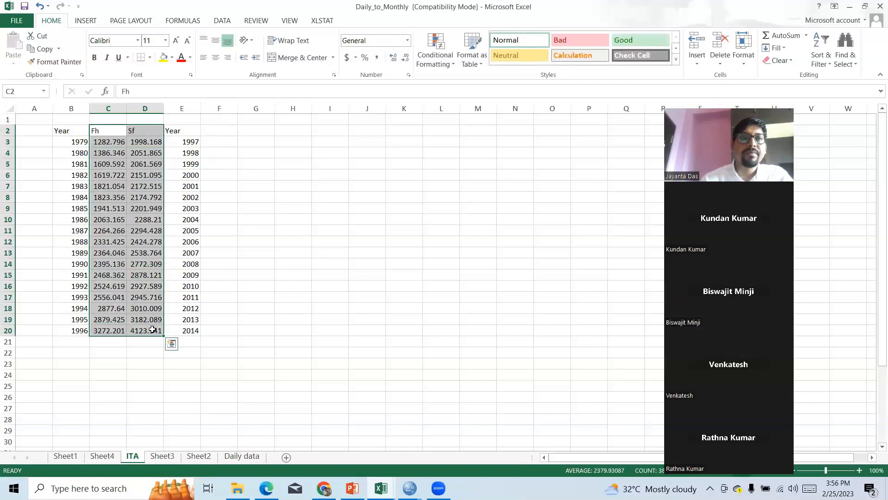
{"action": "left_click", "coordinate": [88, 21]}
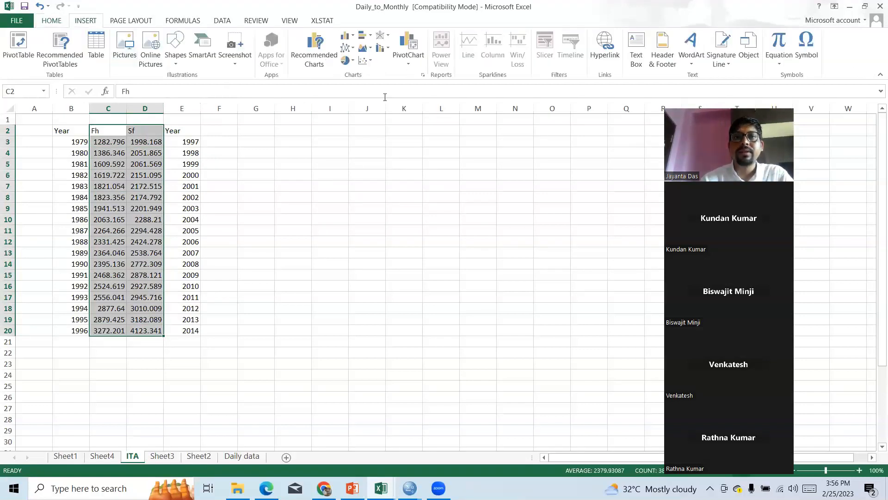
{"action": "left_click", "coordinate": [370, 62]}
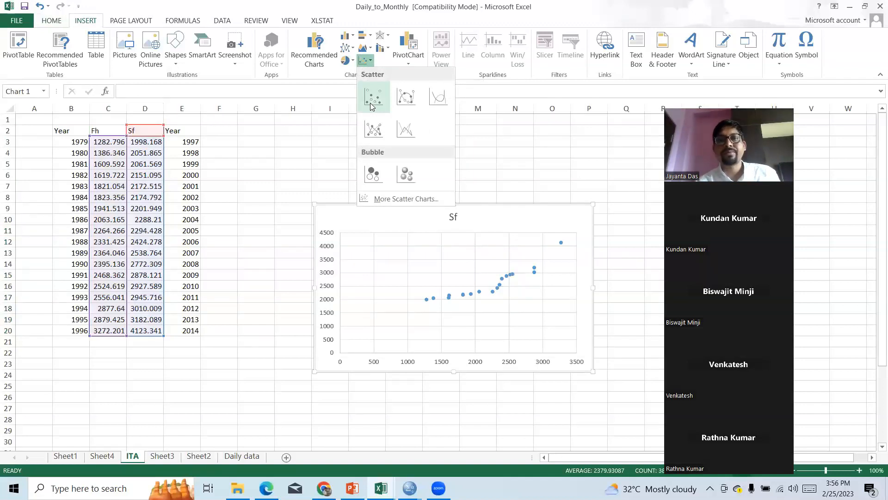
{"action": "left_click", "coordinate": [373, 105]}
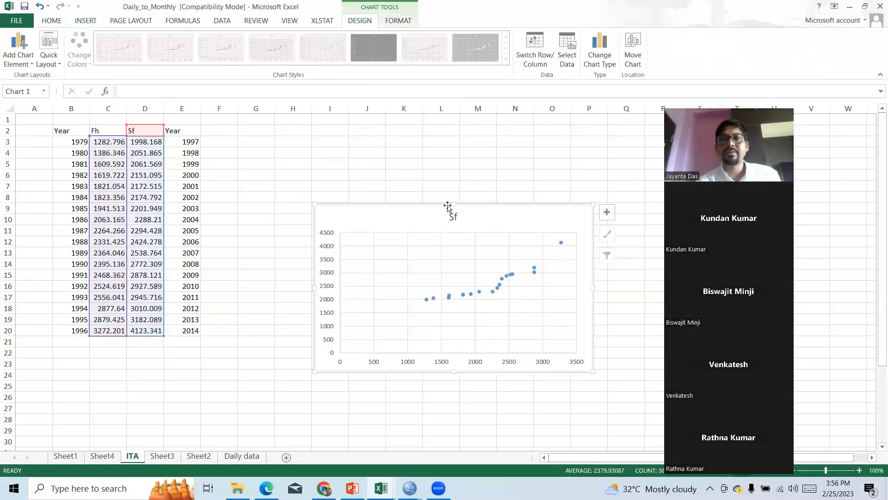
{"action": "left_click_drag", "start_coordinate": [453, 204], "coordinate": [452, 175]}
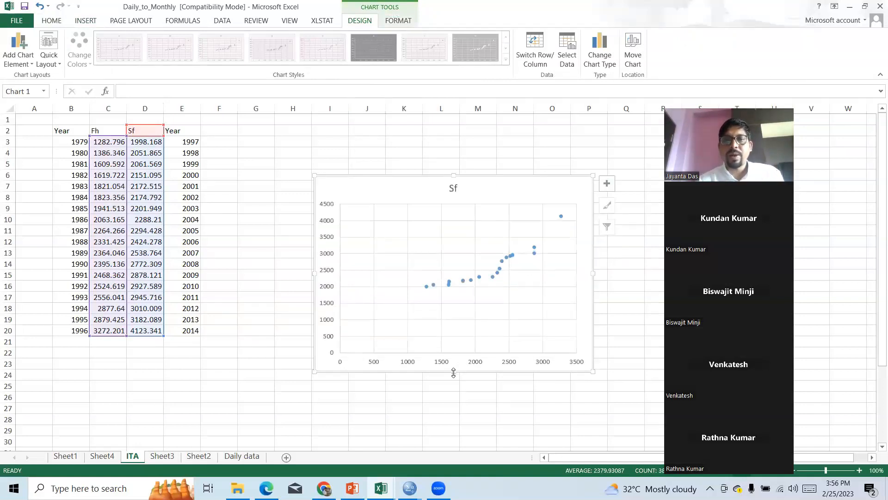
{"action": "left_click_drag", "start_coordinate": [454, 371], "coordinate": [458, 423]}
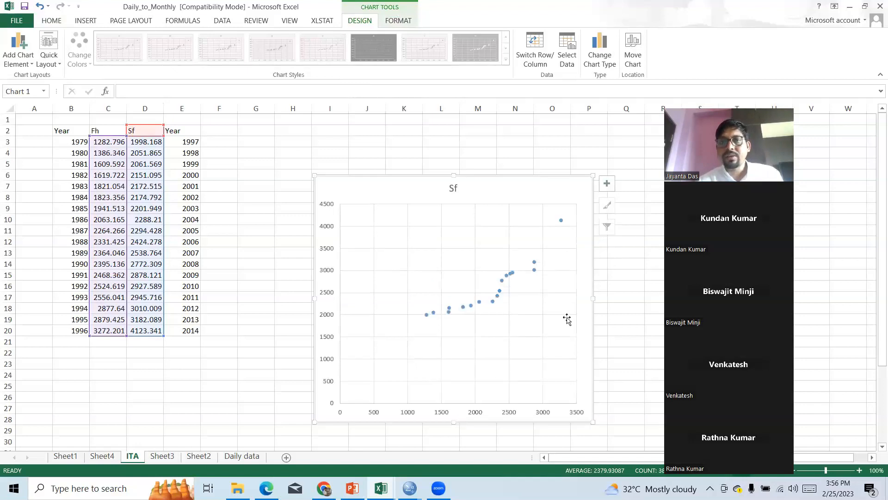
Narrow the scatter chart, make it slightly taller, and move it to span about columns J to N and rows 2 to 25.
{"action": "left_click_drag", "start_coordinate": [591, 299], "coordinate": [496, 293]}
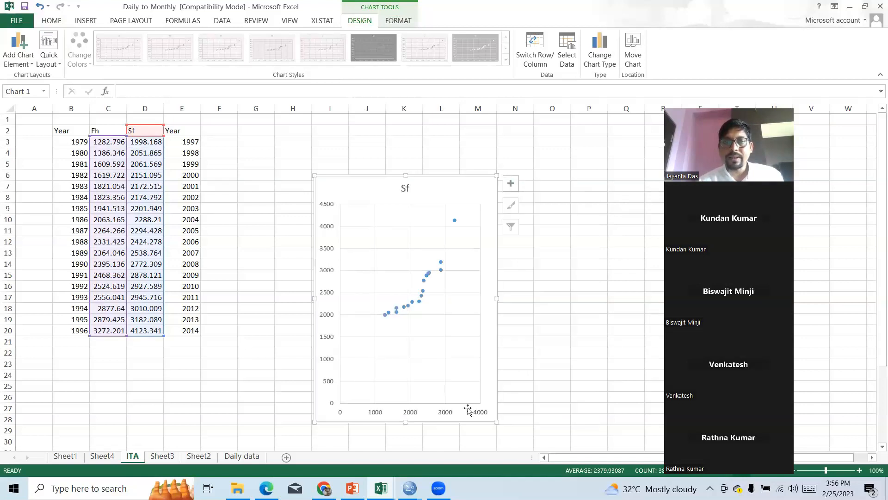
{"action": "left_click_drag", "start_coordinate": [405, 424], "coordinate": [405, 438]}
{"action": "left_click_drag", "start_coordinate": [429, 180], "coordinate": [410, 135]}
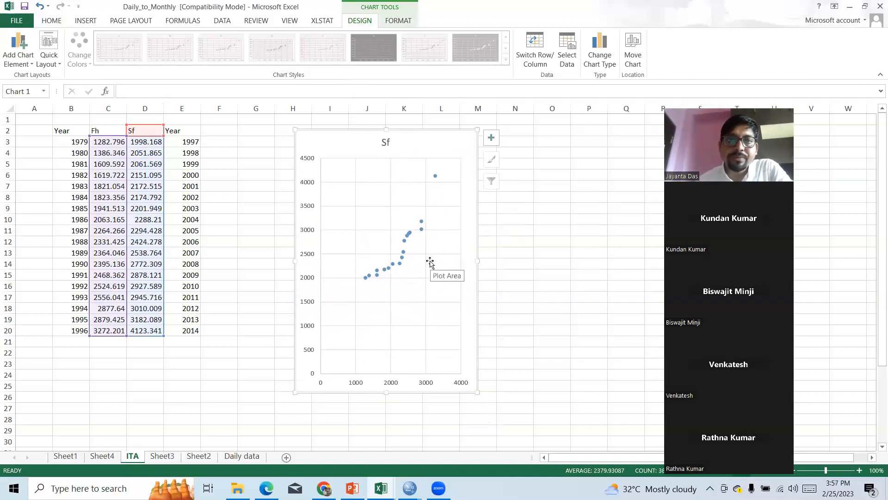
{"action": "left_click", "coordinate": [142, 340]}
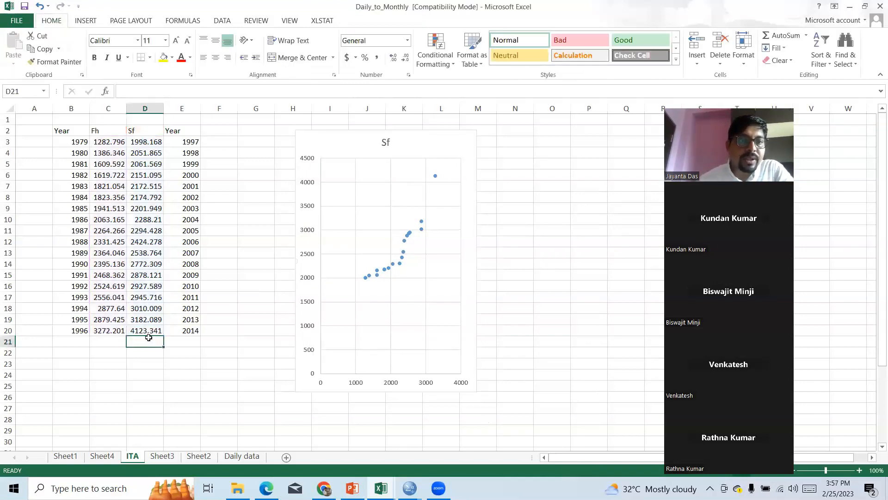
{"action": "left_click", "coordinate": [409, 186]}
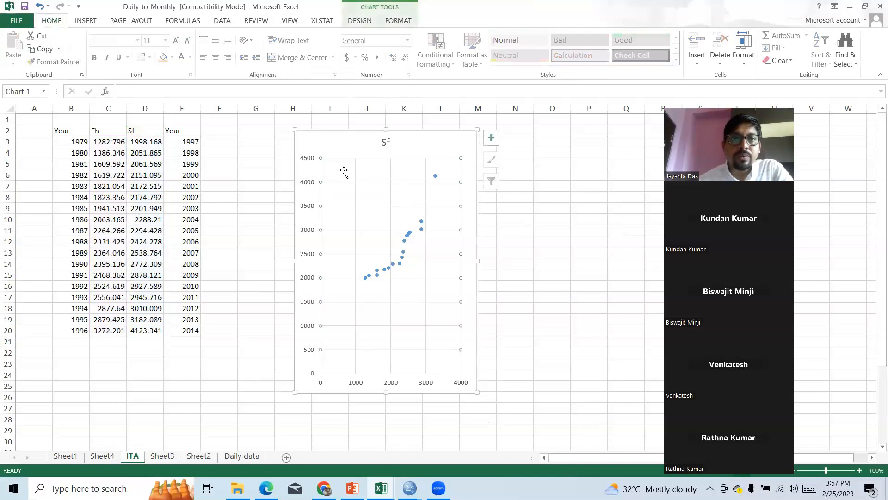
{"action": "left_click", "coordinate": [461, 384]}
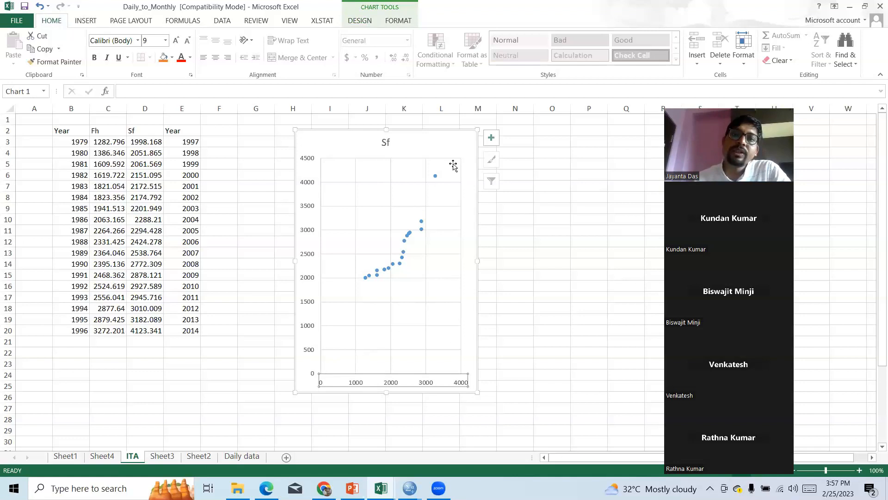
{"action": "left_click_drag", "start_coordinate": [424, 132], "coordinate": [445, 133]}
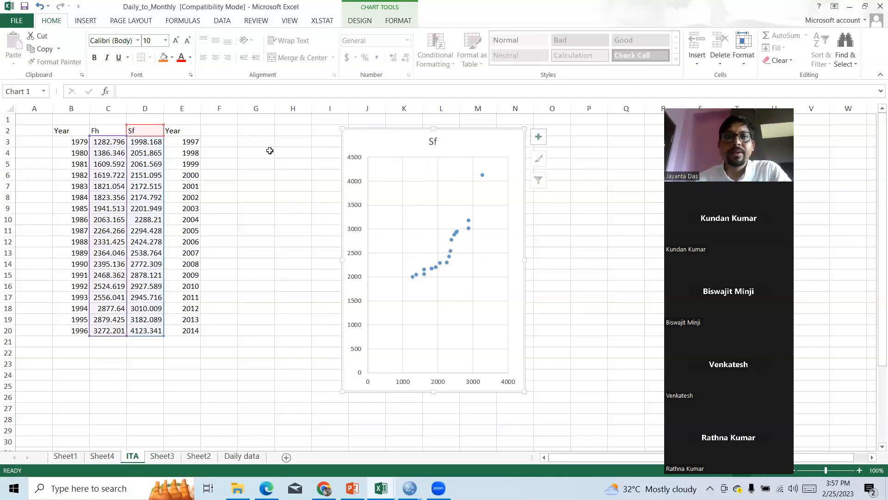
Enter the line endpoints 0 in G3 and 4500 in H3.
{"action": "left_click", "coordinate": [256, 143]}
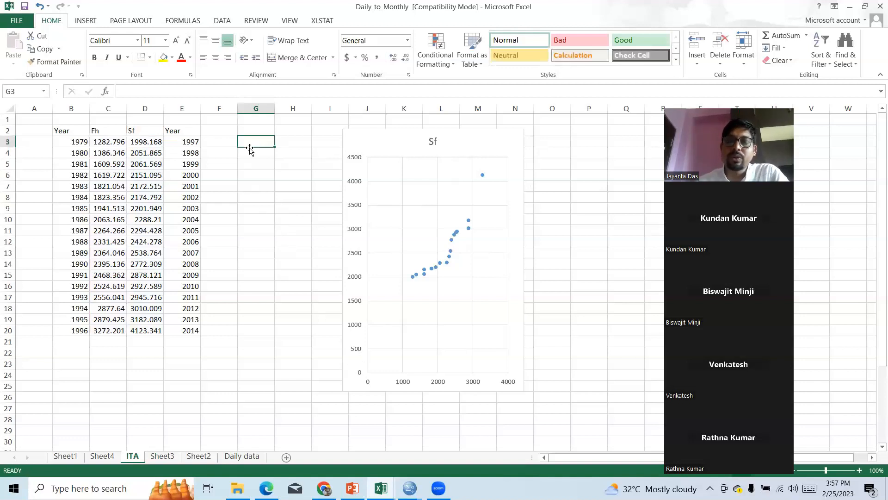
{"action": "type", "text": "0"}
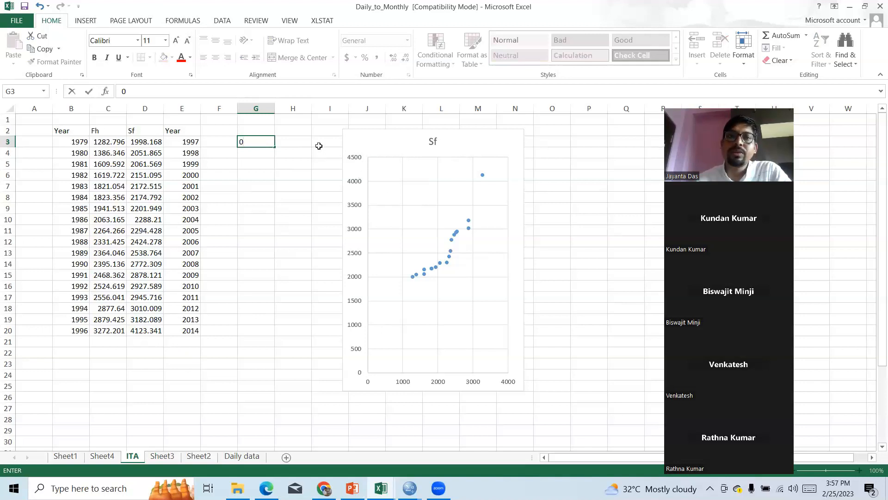
{"action": "left_click", "coordinate": [292, 143]}
{"action": "type", "text": "4500"}
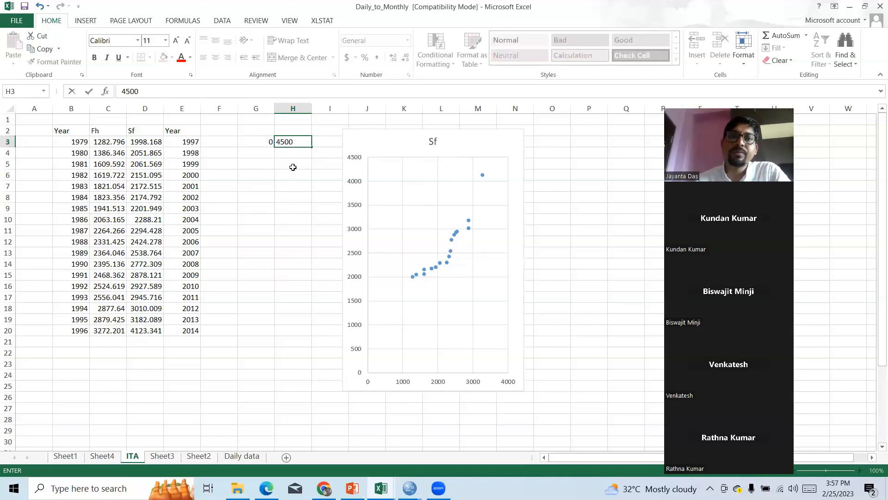
{"action": "left_click", "coordinate": [292, 165]}
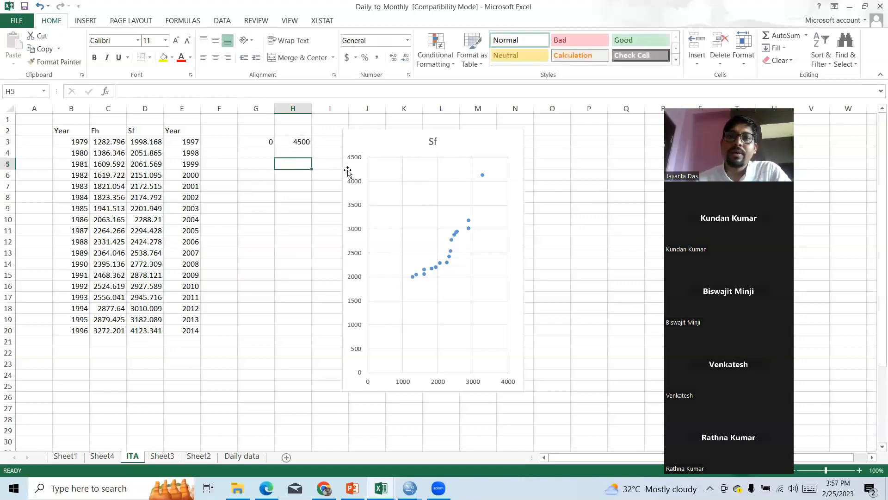
Add a chart data series named Trendless line with G3:H3 as its X values.
{"action": "left_click", "coordinate": [430, 286]}
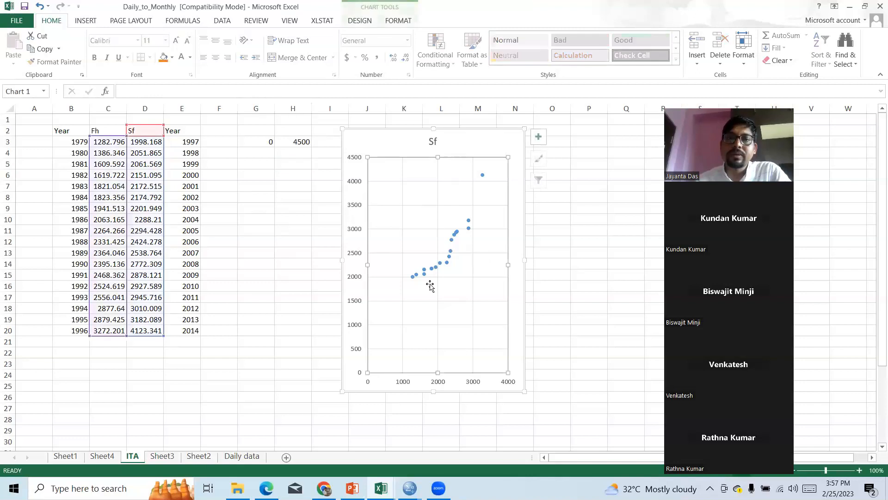
{"action": "right_click", "coordinate": [426, 273]}
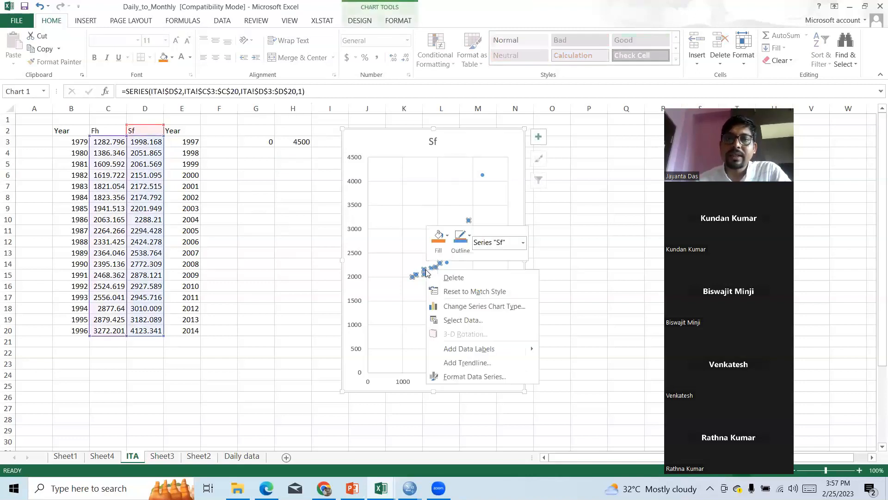
{"action": "left_click", "coordinate": [461, 323]}
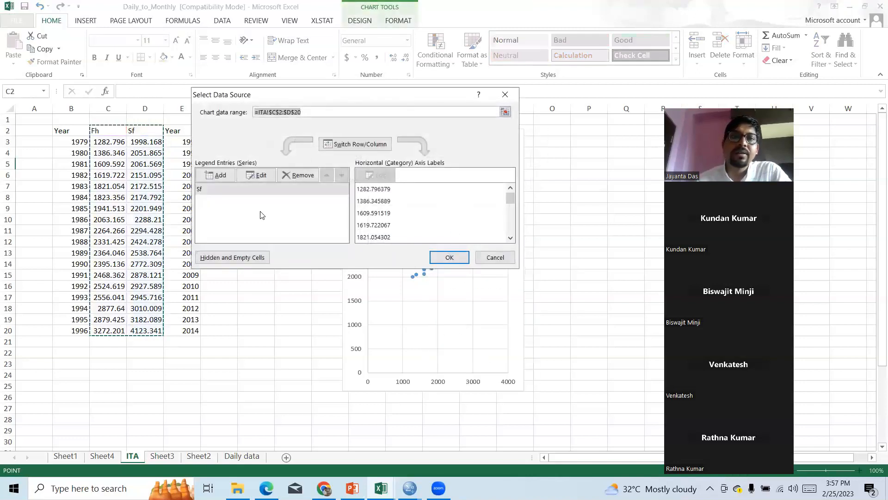
{"action": "left_click", "coordinate": [226, 175]}
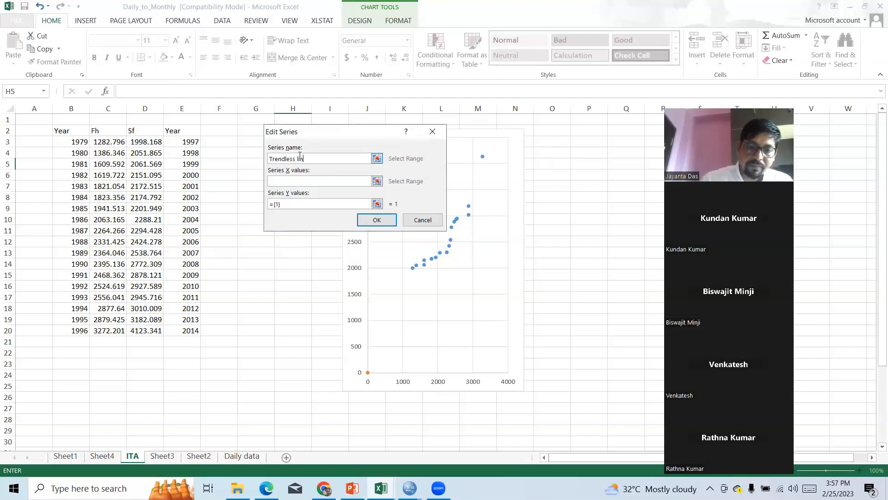
{"action": "left_click", "coordinate": [377, 181]}
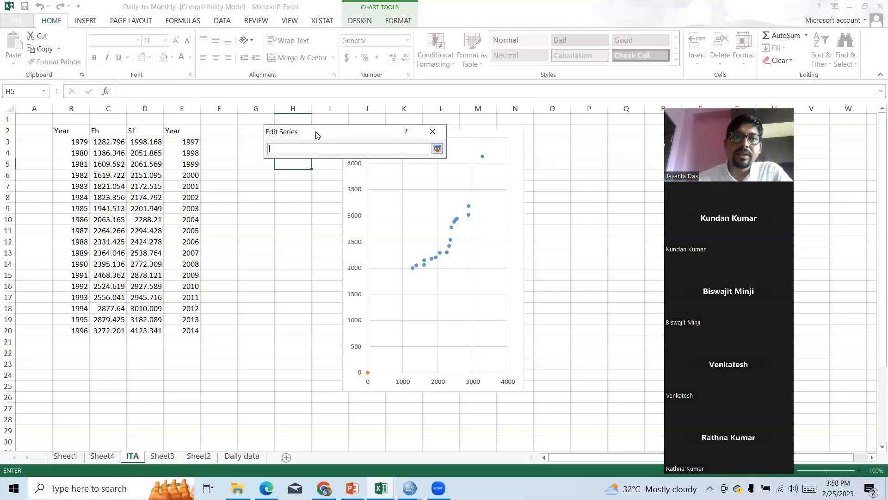
{"action": "left_click_drag", "start_coordinate": [318, 135], "coordinate": [414, 141]}
{"action": "left_click_drag", "start_coordinate": [273, 146], "coordinate": [298, 142]}
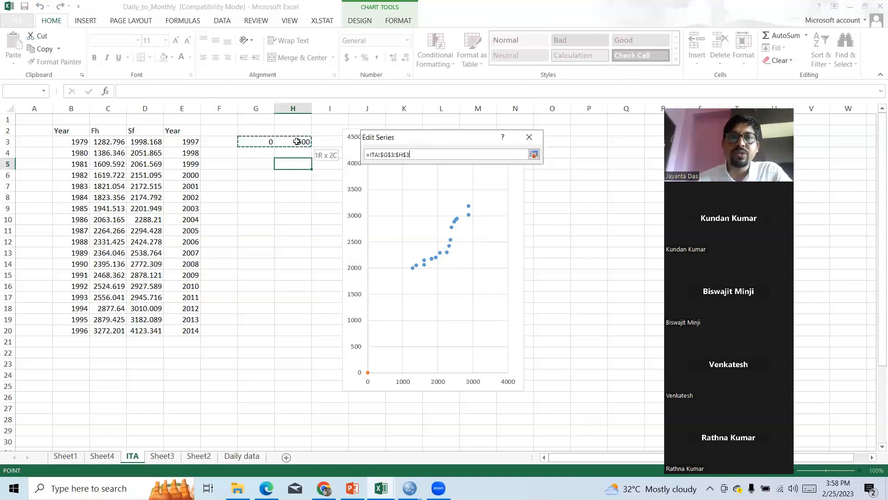
{"action": "left_click", "coordinate": [534, 154]}
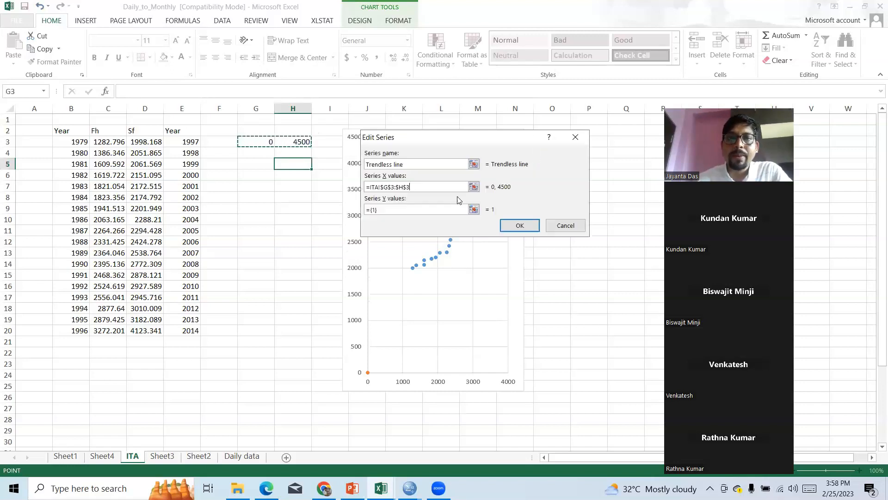
Set the Trendless line series' Y values to G3:H3 and apply the updated chart data source.
{"action": "left_click", "coordinate": [473, 209]}
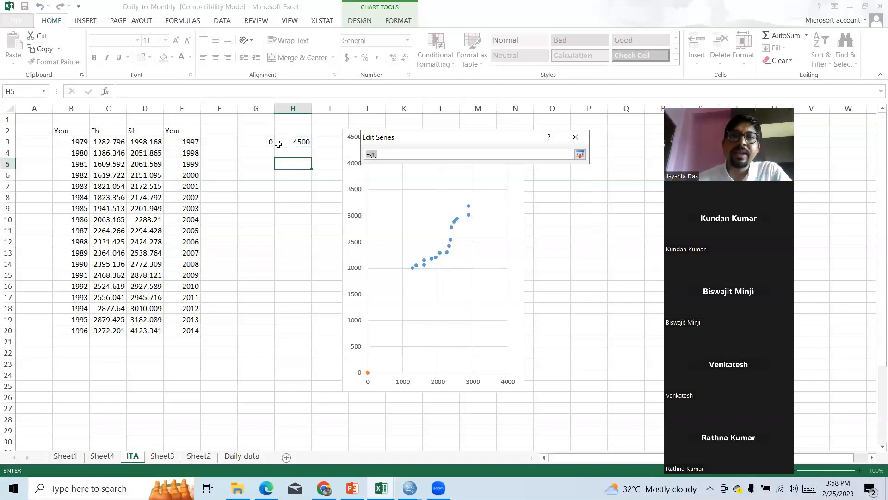
{"action": "left_click_drag", "start_coordinate": [269, 141], "coordinate": [298, 142]}
{"action": "left_click", "coordinate": [580, 154]}
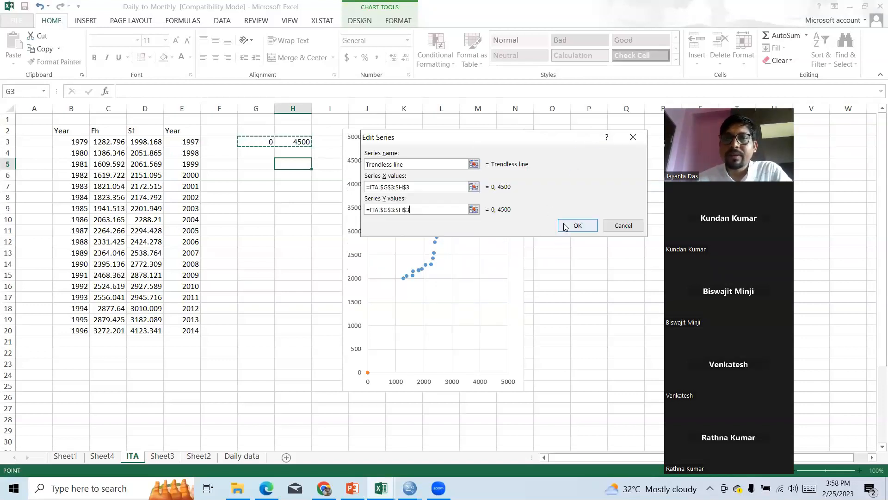
{"action": "left_click", "coordinate": [565, 227]}
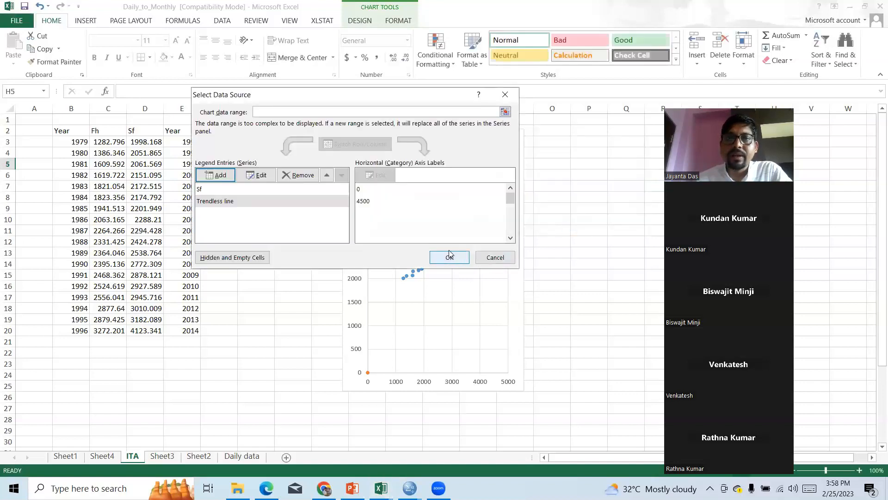
{"action": "left_click", "coordinate": [449, 255]}
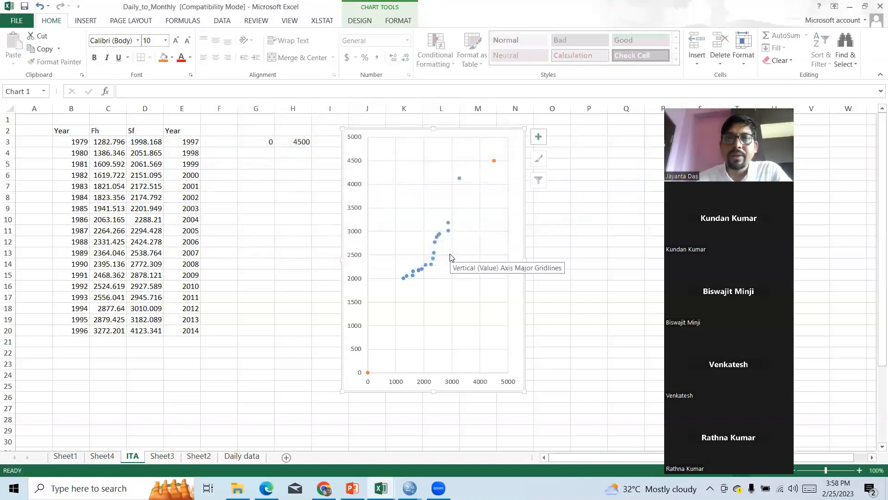
Format the Trendless line's 4500 data point with a solid line, coloured standard red, using the square-dot dash type.
{"action": "left_click", "coordinate": [368, 373]}
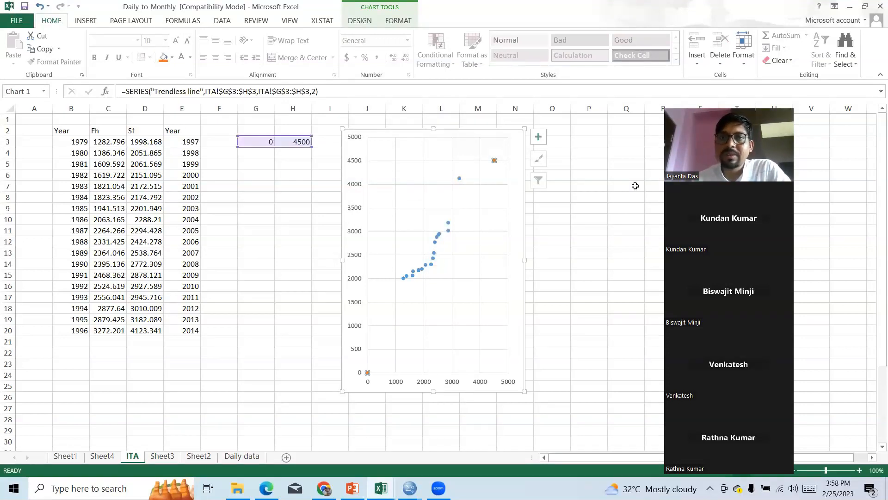
{"action": "double_click", "coordinate": [494, 160]}
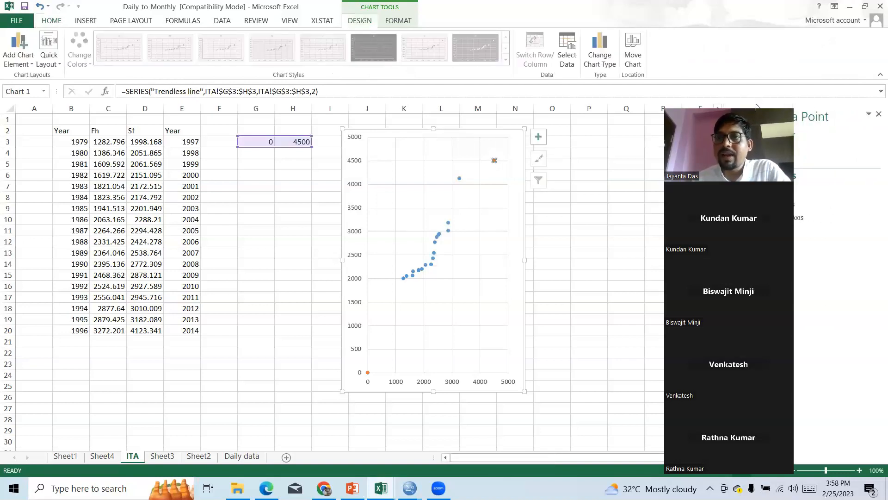
{"action": "left_click_drag", "start_coordinate": [757, 106], "coordinate": [150, 118]}
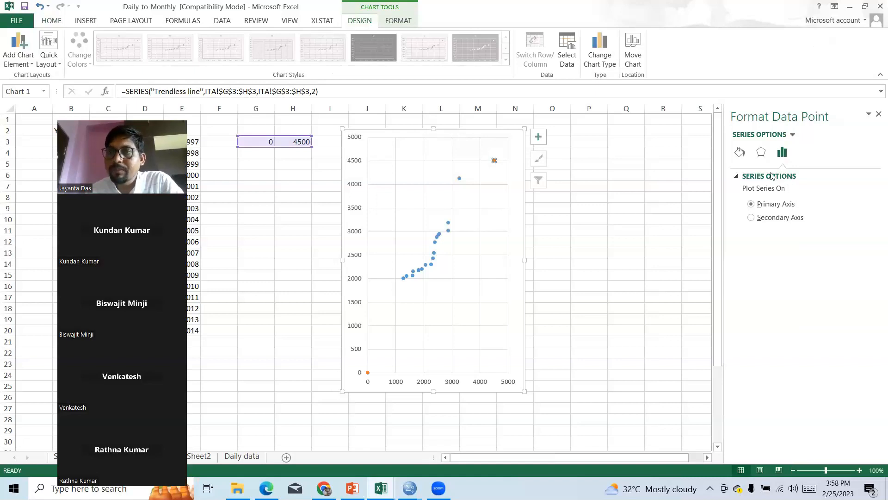
{"action": "left_click", "coordinate": [739, 155]}
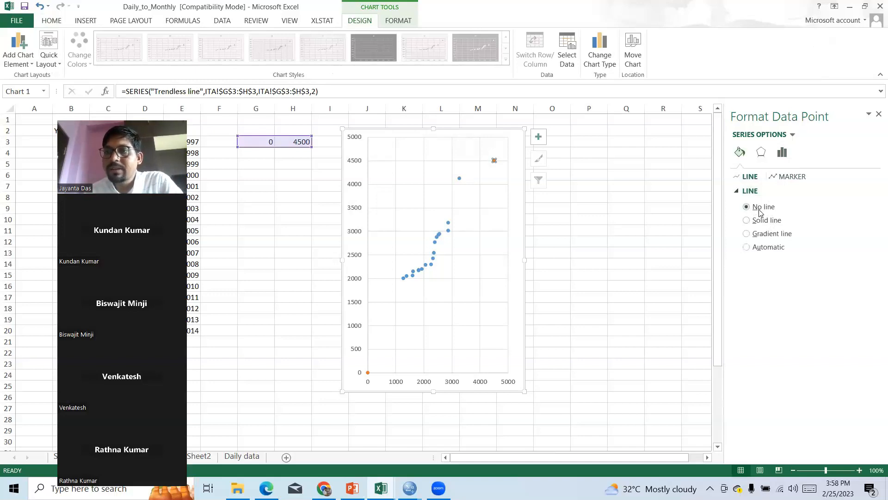
{"action": "left_click", "coordinate": [746, 220]}
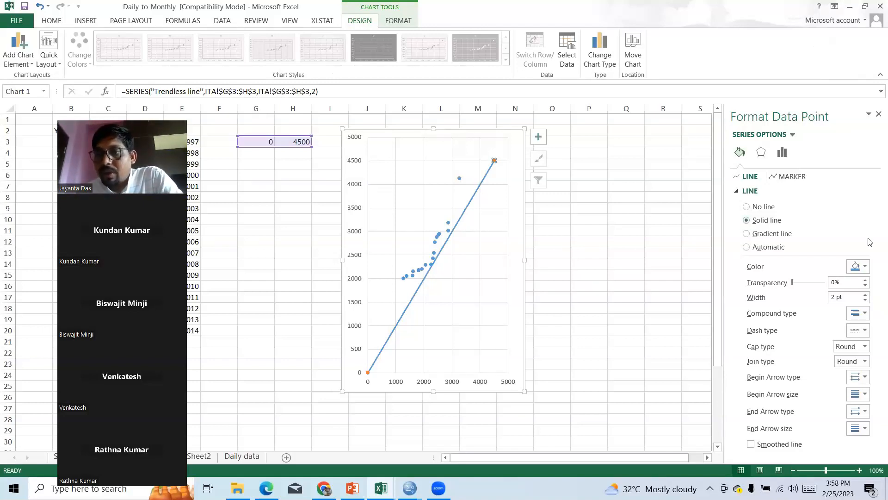
{"action": "left_click", "coordinate": [866, 270]}
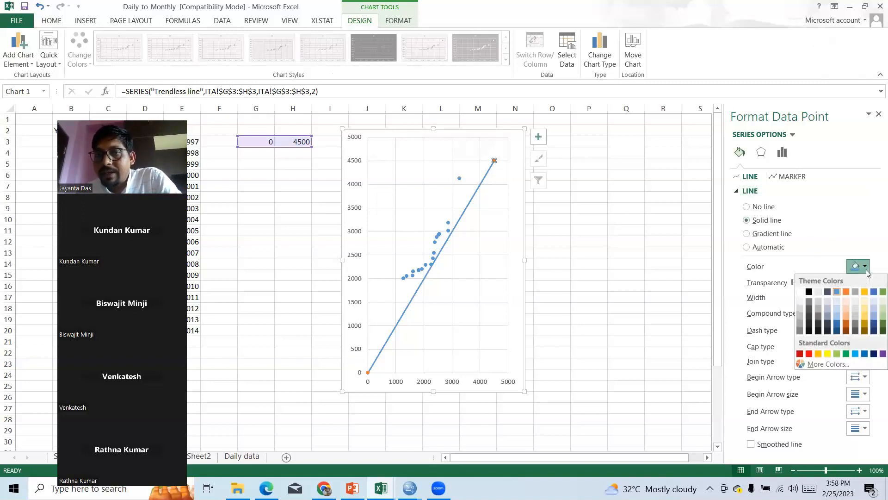
{"action": "left_click", "coordinate": [809, 354]}
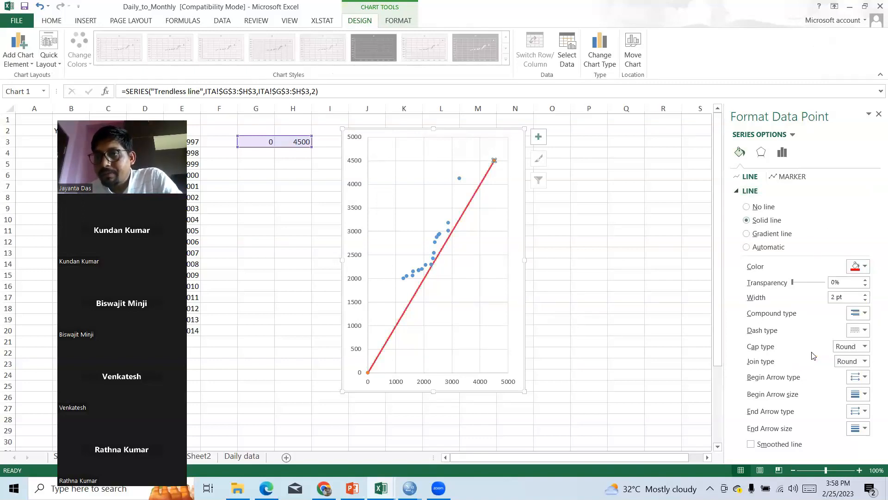
{"action": "left_click", "coordinate": [867, 331]}
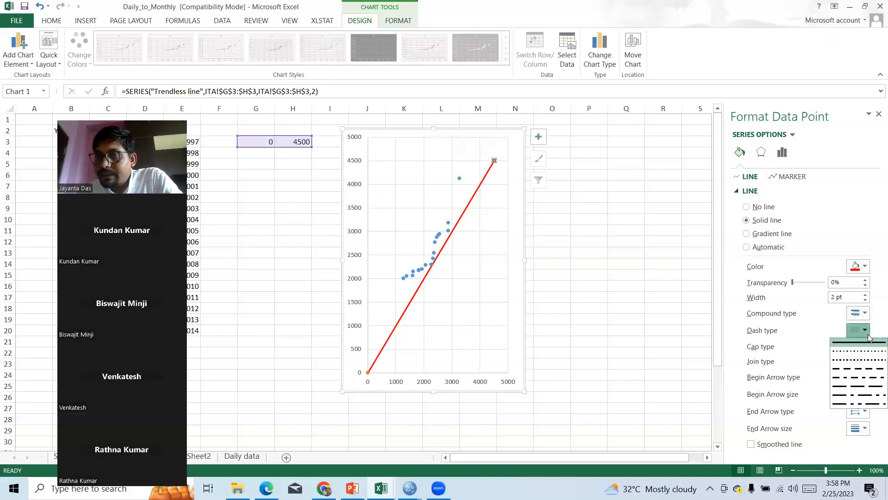
{"action": "left_click", "coordinate": [856, 360]}
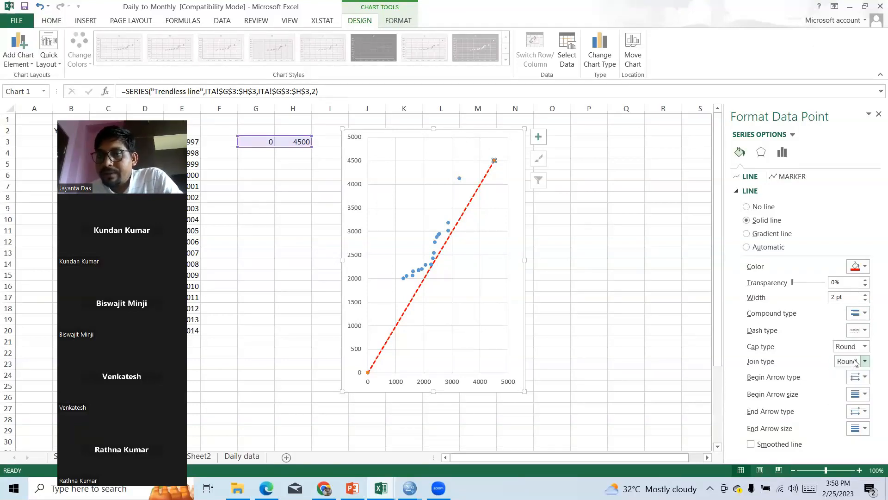
Set the marker of the Trendless line's 4500 data point to None.
{"action": "left_click", "coordinate": [795, 178]}
{"action": "left_click", "coordinate": [771, 190]}
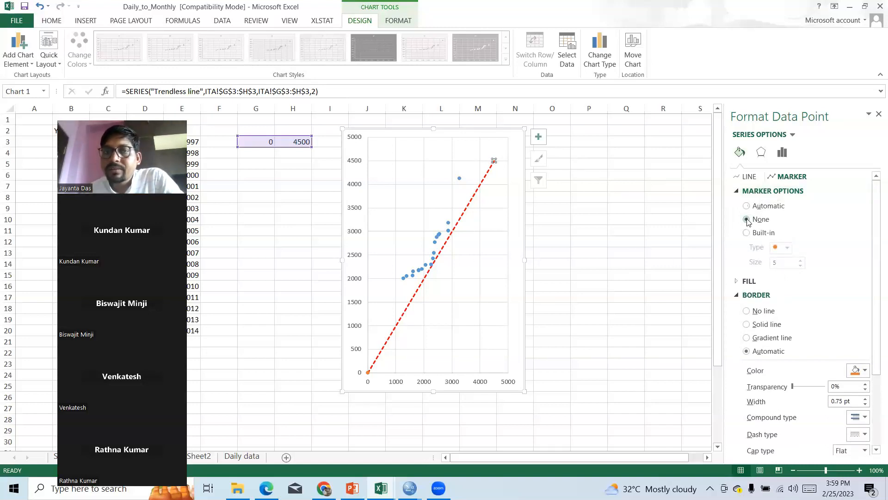
{"action": "left_click", "coordinate": [631, 219]}
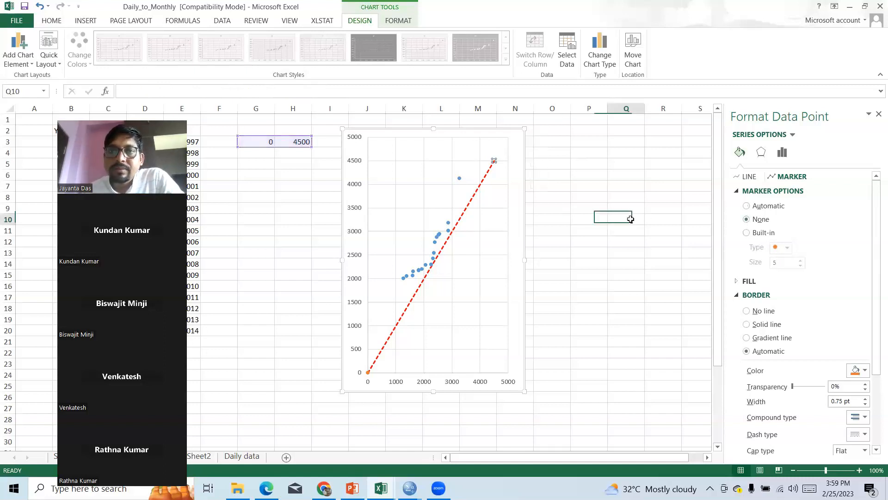
{"action": "left_click", "coordinate": [613, 203]}
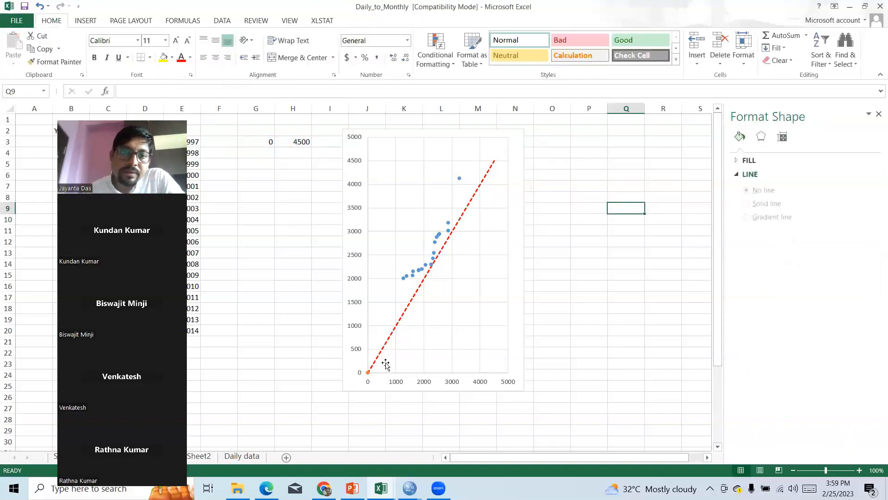
Set the marker option of the whole Trendless line series to None.
{"action": "left_click", "coordinate": [368, 373]}
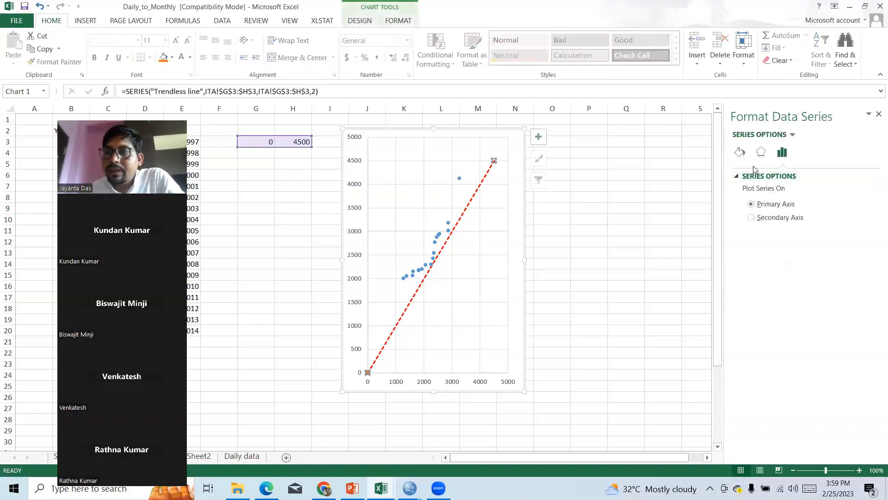
{"action": "left_click", "coordinate": [739, 152]}
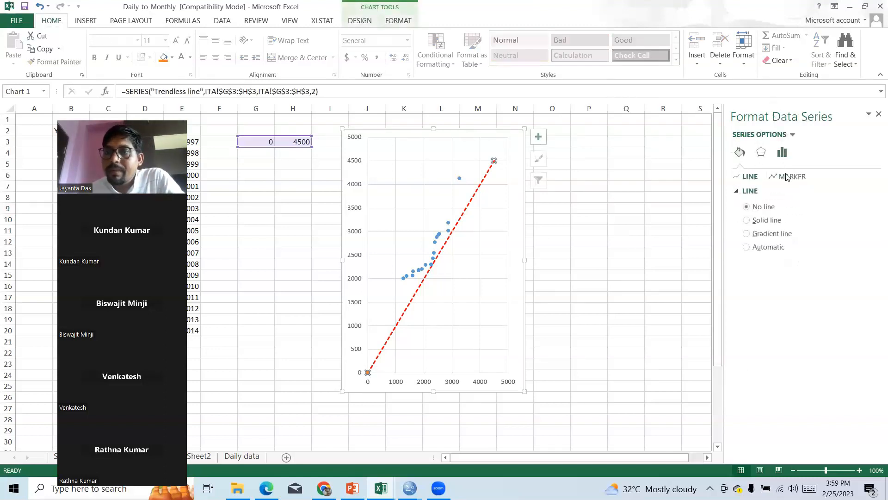
{"action": "left_click", "coordinate": [786, 177]}
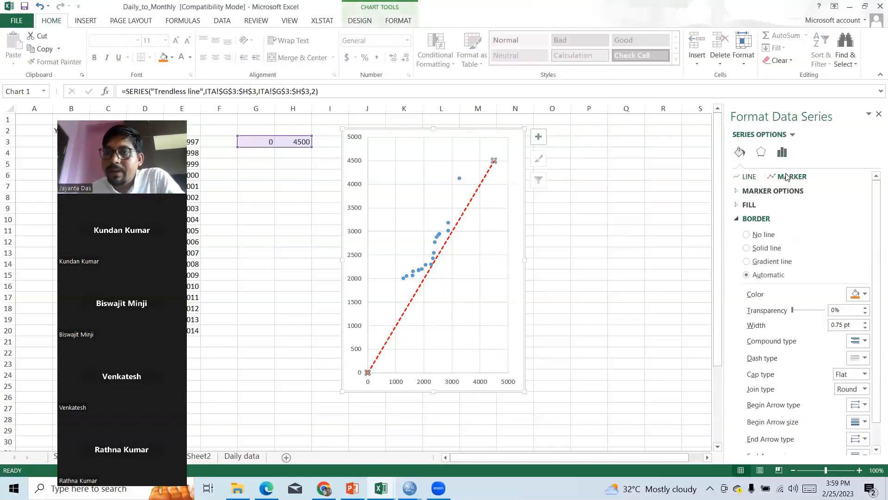
{"action": "left_click", "coordinate": [771, 191]}
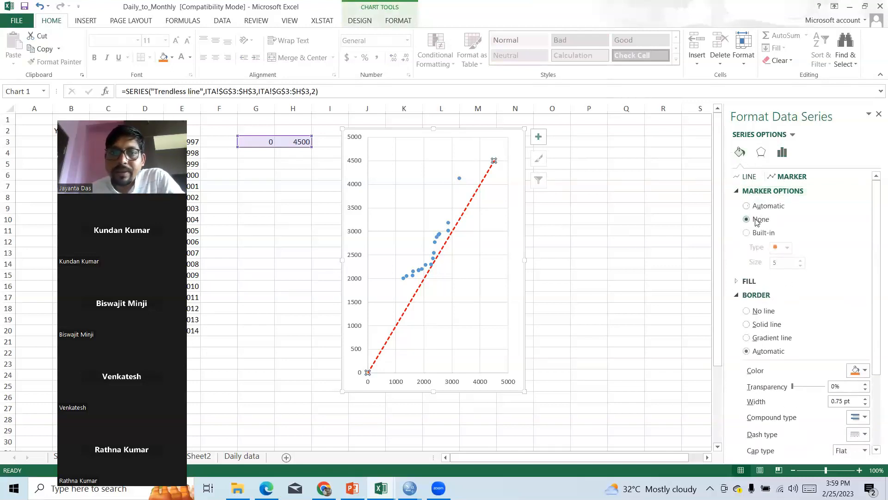
{"action": "left_click", "coordinate": [596, 250]}
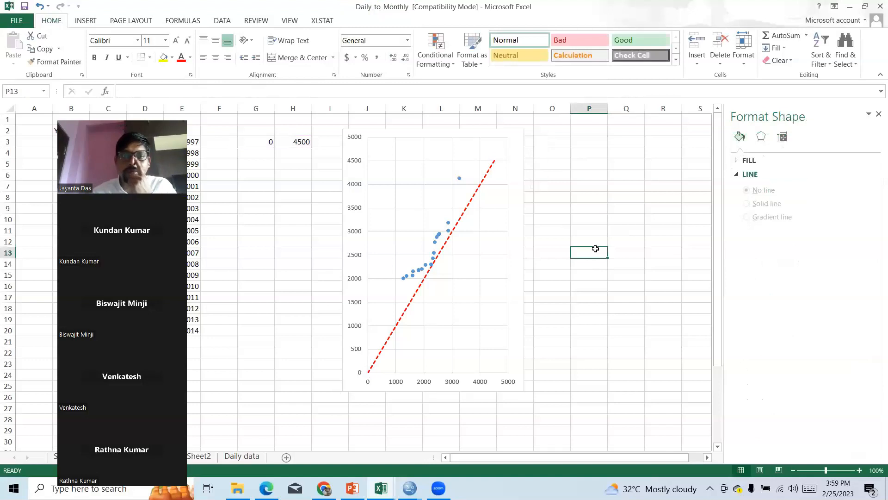
Set the maximum bound of the chart's vertical axis to 4500.
{"action": "left_click", "coordinate": [356, 165]}
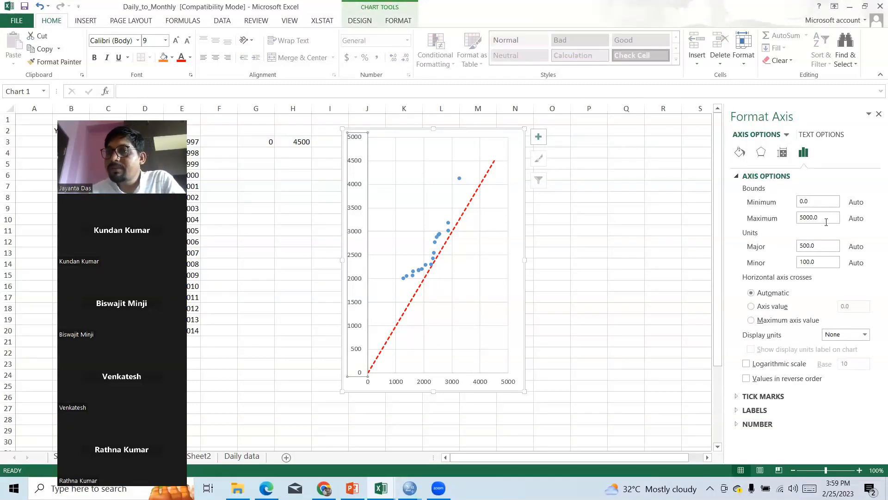
{"action": "left_click_drag", "start_coordinate": [825, 222], "coordinate": [798, 224]}
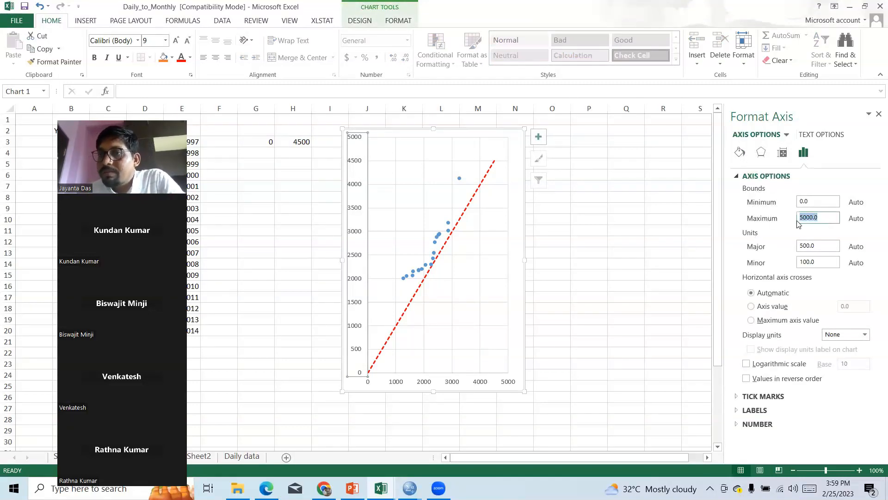
{"action": "type", "text": "4500"}
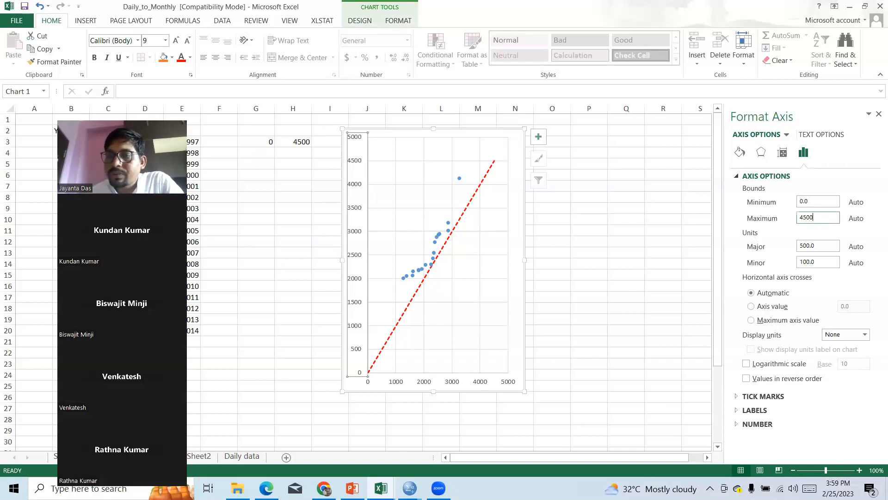
{"action": "left_click", "coordinate": [820, 250]}
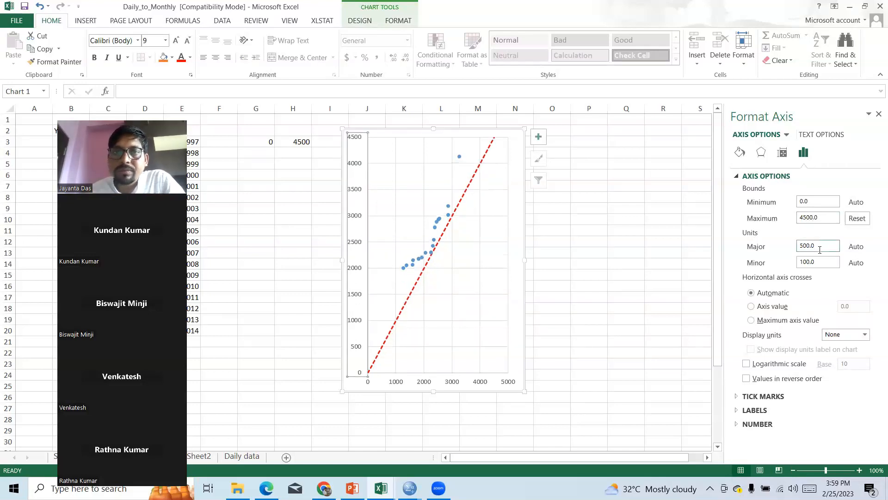
Set the chart's horizontal axis to a maximum bound of 4500 and a major unit of 500.
{"action": "left_click", "coordinate": [458, 383]}
{"action": "left_click_drag", "start_coordinate": [822, 218], "coordinate": [789, 223]}
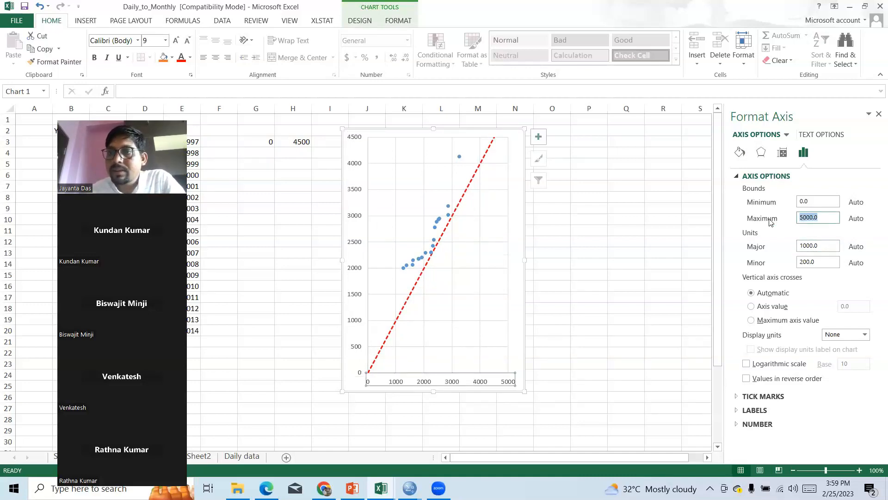
{"action": "type", "text": "4500"}
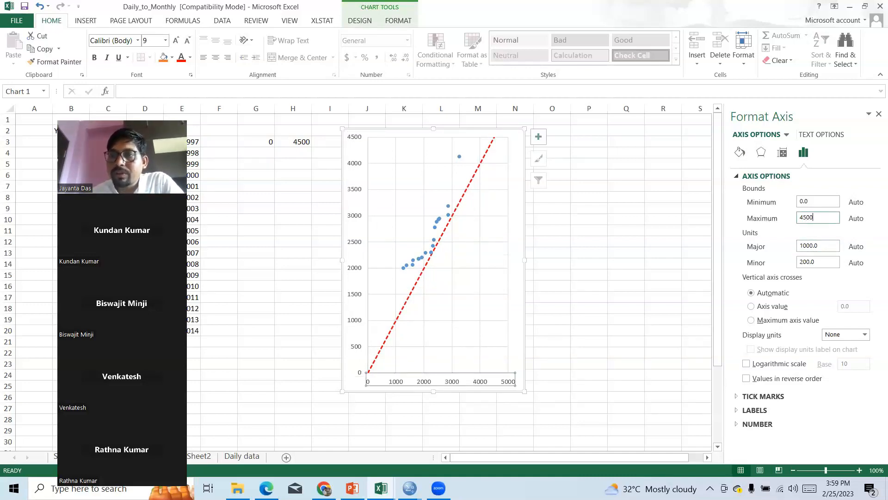
{"action": "key", "text": "Return"}
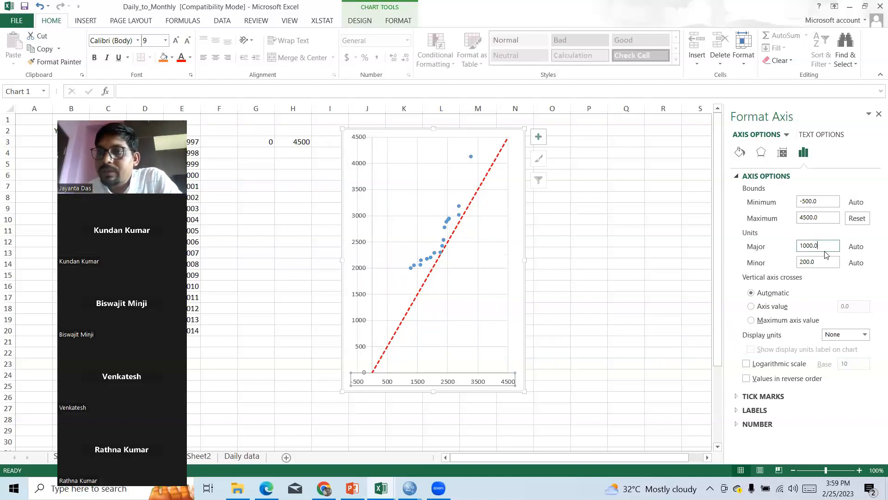
{"action": "double_click", "coordinate": [820, 247]}
{"action": "type", "text": "500"}
{"action": "key", "text": "Return"}
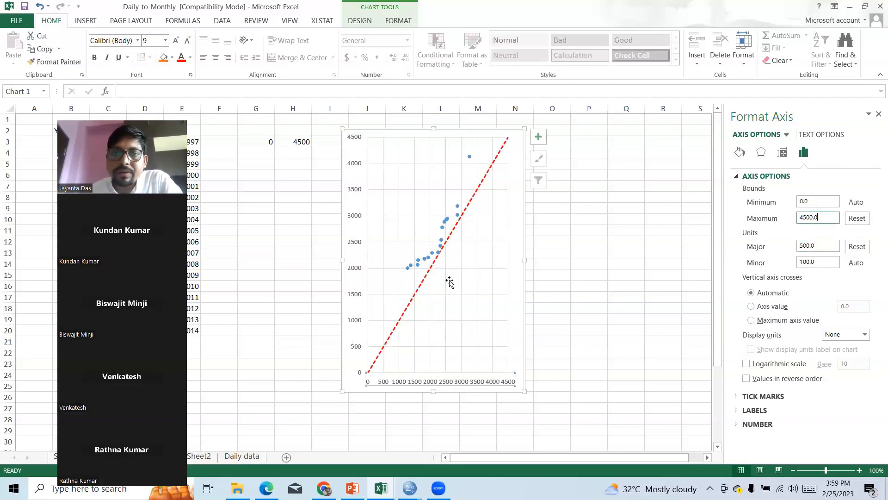
Fix the major unit of the chart's vertical axis at 500.
{"action": "left_click", "coordinate": [361, 271]}
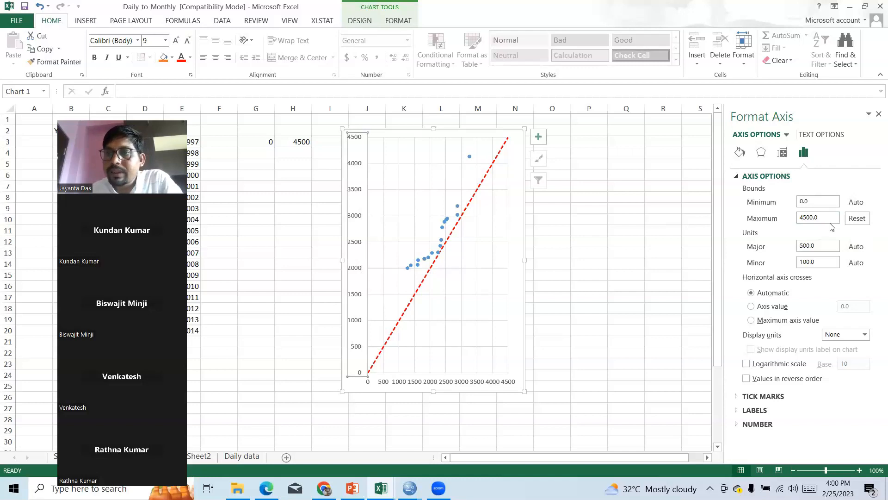
{"action": "double_click", "coordinate": [818, 246]}
{"action": "type", "text": "5"}
{"action": "left_click", "coordinate": [824, 263]}
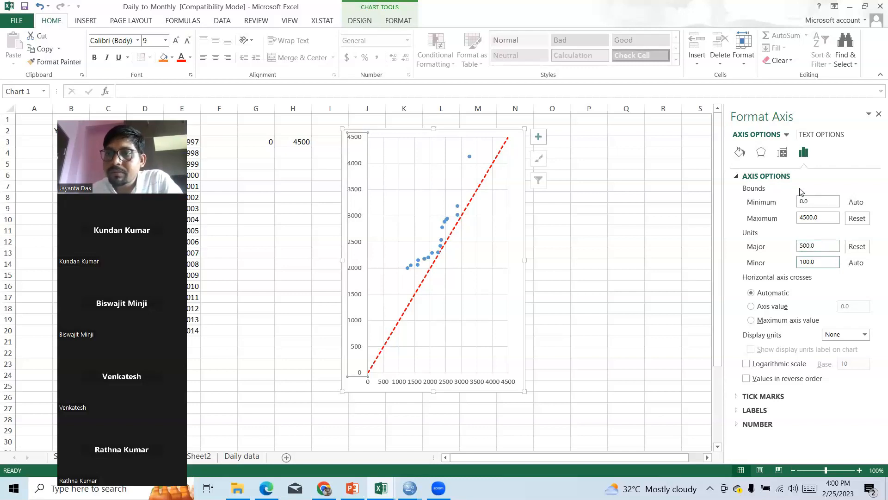
{"action": "left_click", "coordinate": [824, 216]}
{"action": "left_click", "coordinate": [606, 288]}
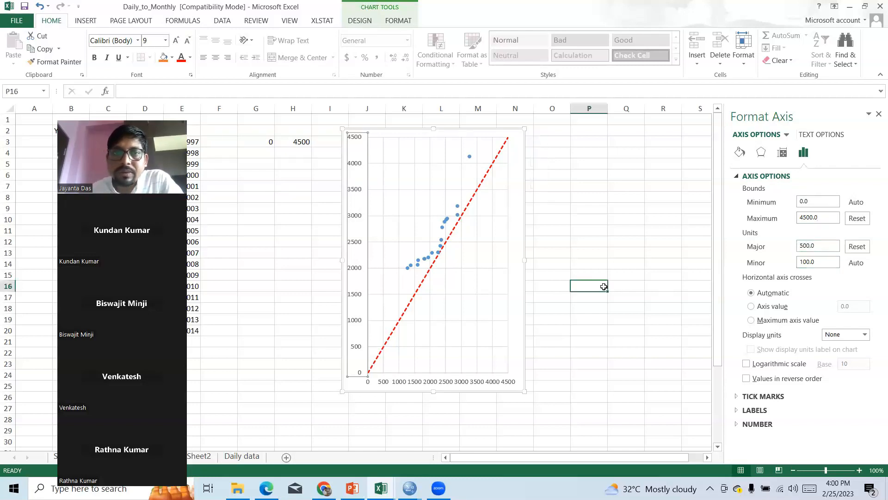
{"action": "left_click", "coordinate": [611, 207]}
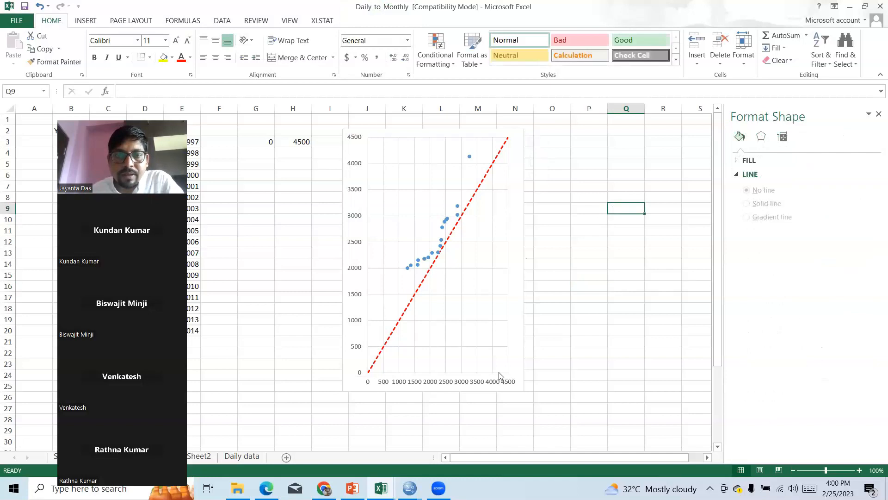
Make the chart slightly taller by extending its lower edge to about row 26.
{"action": "left_click", "coordinate": [477, 383]}
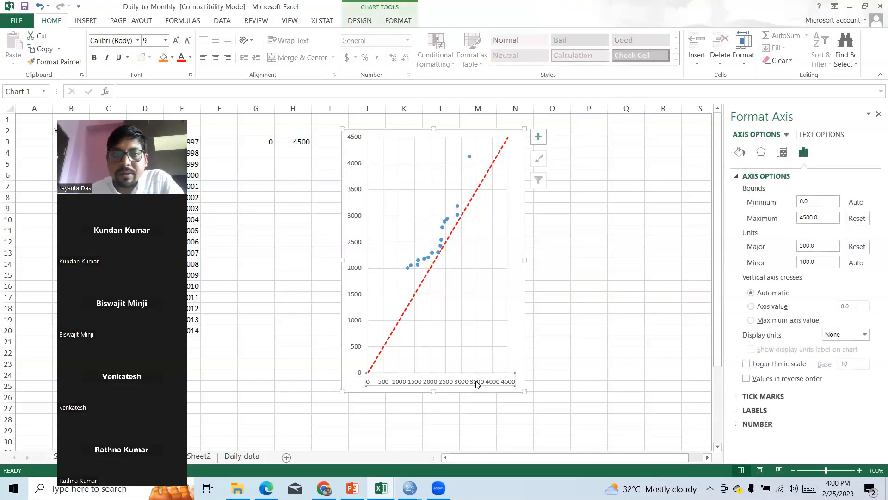
{"action": "right_click", "coordinate": [477, 384]}
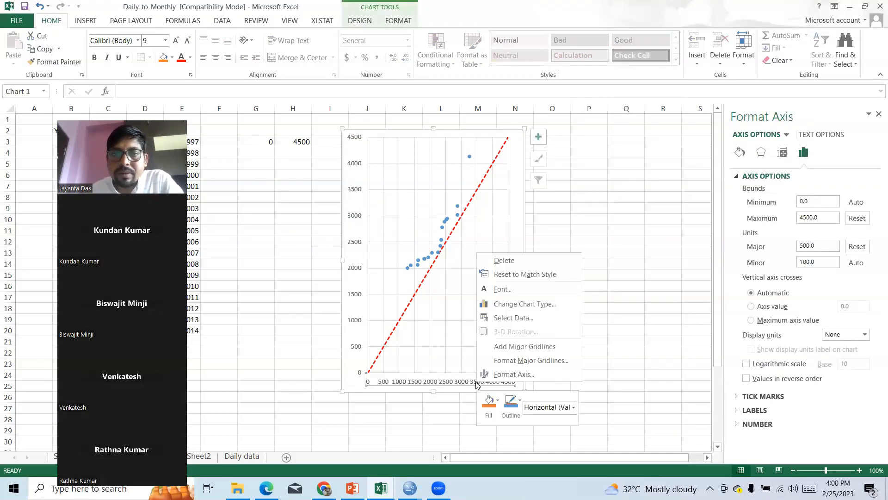
{"action": "key", "text": "Escape"}
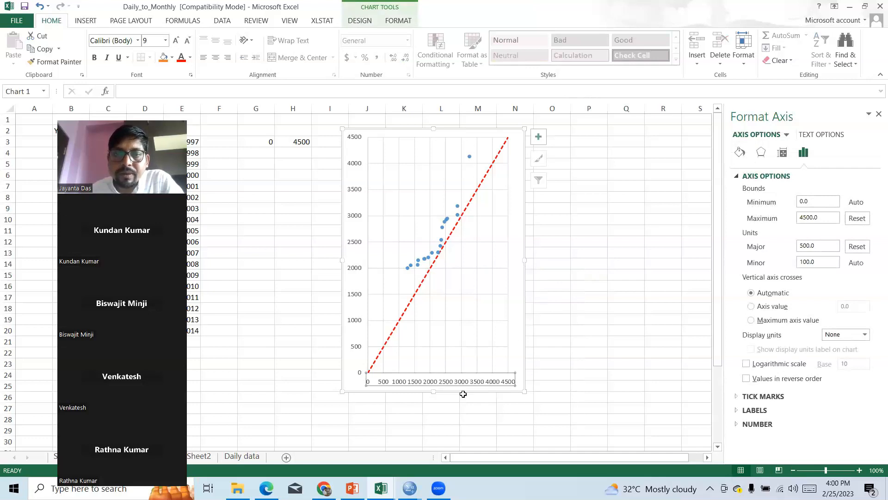
{"action": "left_click_drag", "start_coordinate": [432, 392], "coordinate": [432, 406]}
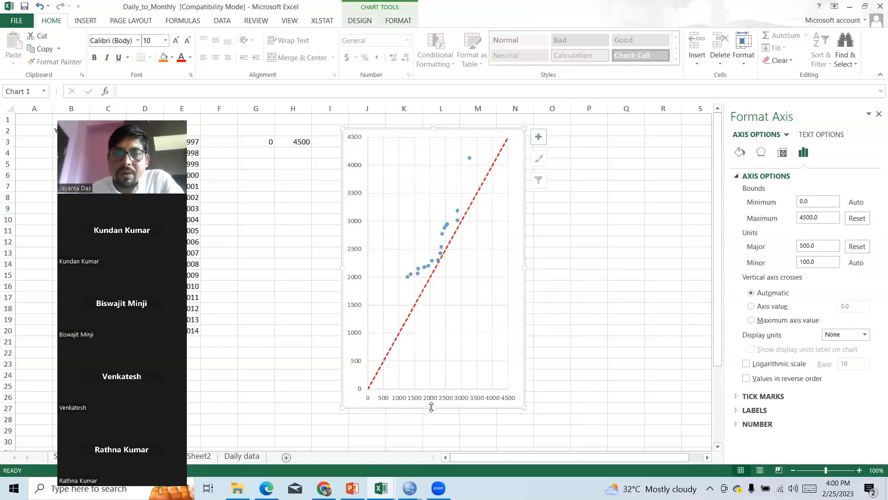
Set the chart's horizontal axis to a maximum bound of 5000 and a major unit of 1000.
{"action": "left_click", "coordinate": [434, 399]}
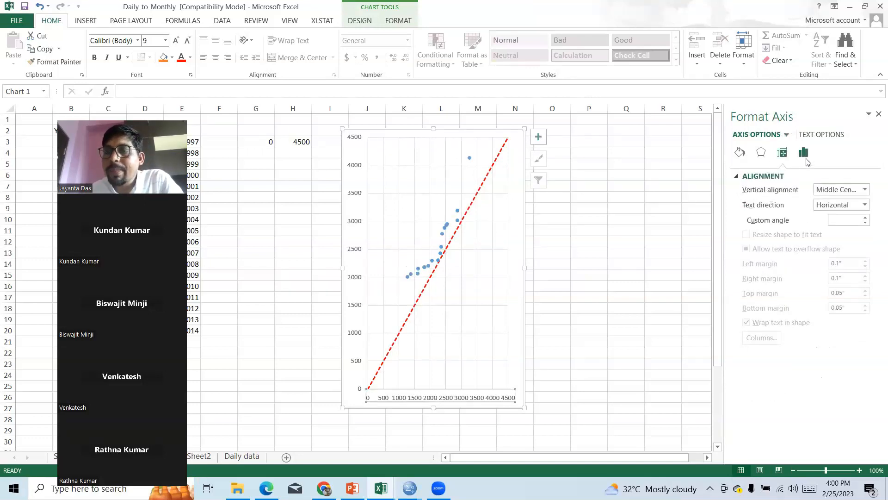
{"action": "left_click", "coordinate": [805, 156]}
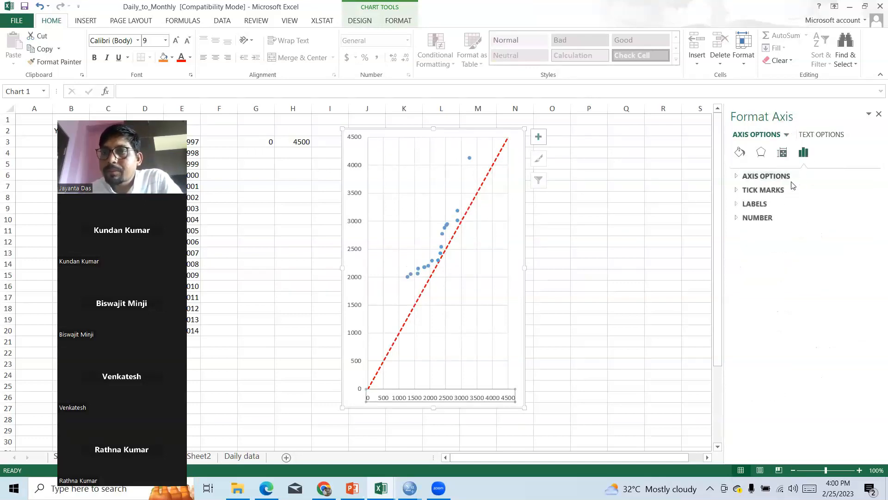
{"action": "left_click", "coordinate": [785, 178]}
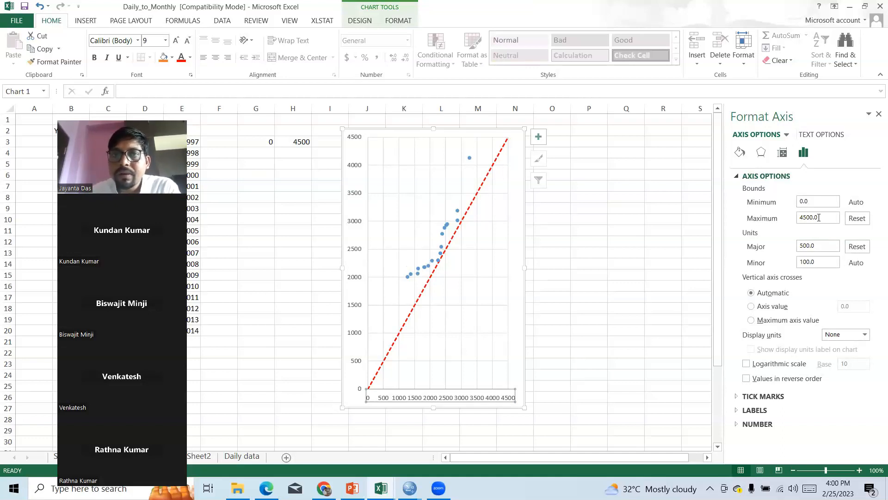
{"action": "left_click_drag", "start_coordinate": [819, 217], "coordinate": [800, 218]}
{"action": "type", "text": "5"}
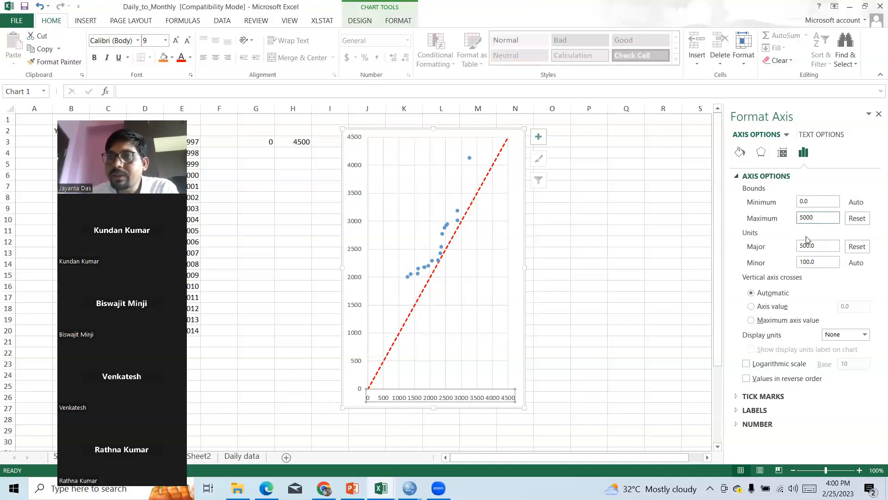
{"action": "left_click", "coordinate": [821, 247]}
{"action": "double_click", "coordinate": [822, 247]}
{"action": "type", "text": "1000"}
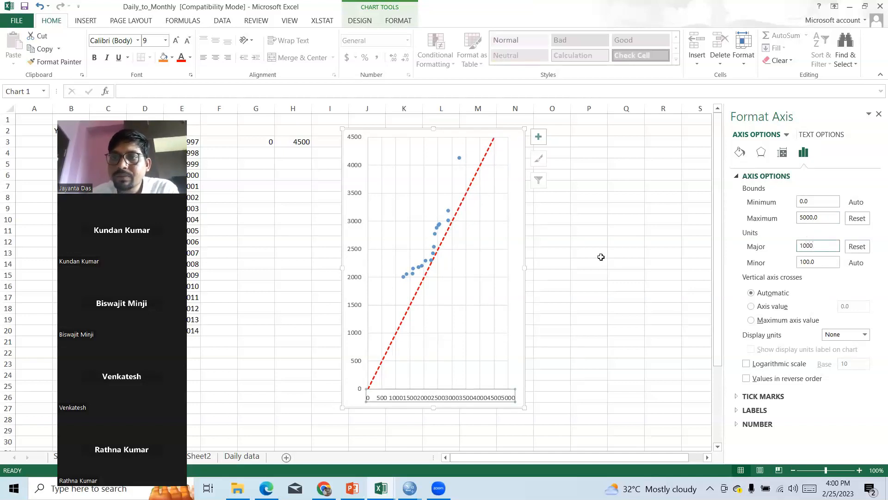
{"action": "left_click", "coordinate": [598, 256]}
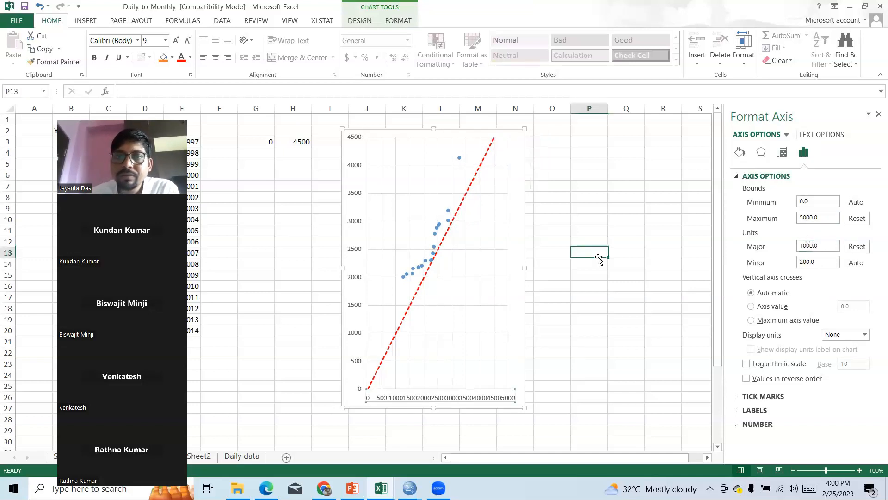
Set the chart's vertical axis to a maximum bound of 5000 and a major unit of 1000.
{"action": "left_click", "coordinate": [357, 252]}
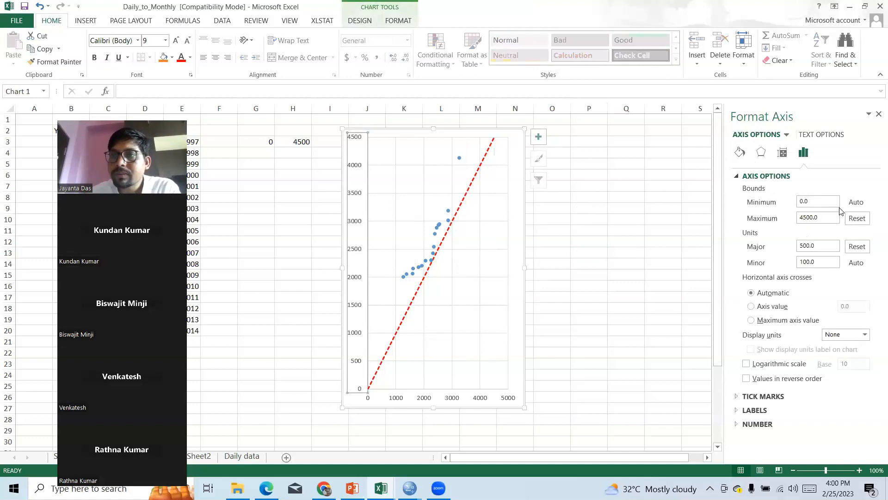
{"action": "double_click", "coordinate": [829, 217]}
{"action": "type", "text": "5000"}
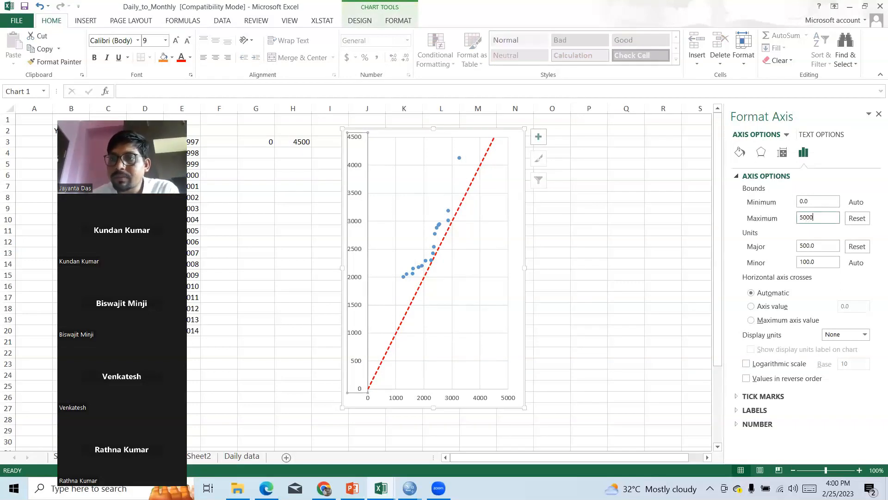
{"action": "left_click", "coordinate": [817, 246]}
{"action": "double_click", "coordinate": [817, 246]}
{"action": "type", "text": "100"}
{"action": "left_click", "coordinate": [604, 228]}
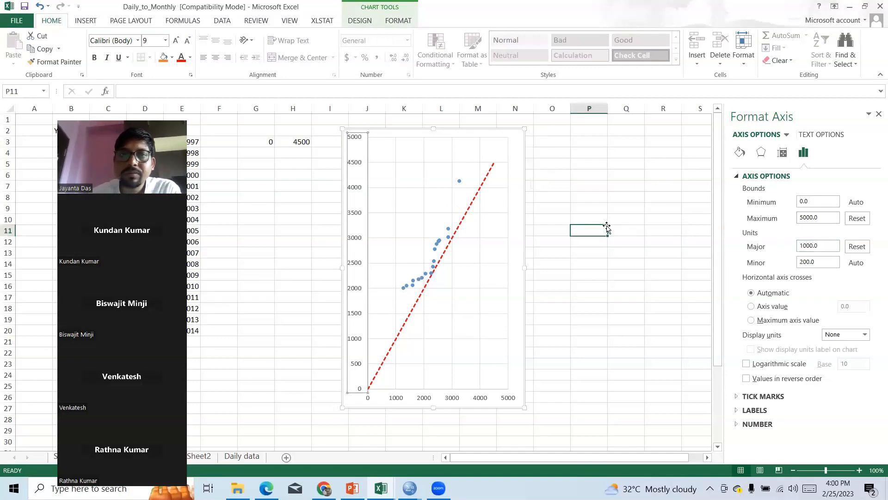
Move the chart over to columns K to P and change the Trendless line's end value in H3 to 6000.
{"action": "left_click_drag", "start_coordinate": [408, 133], "coordinate": [473, 153]}
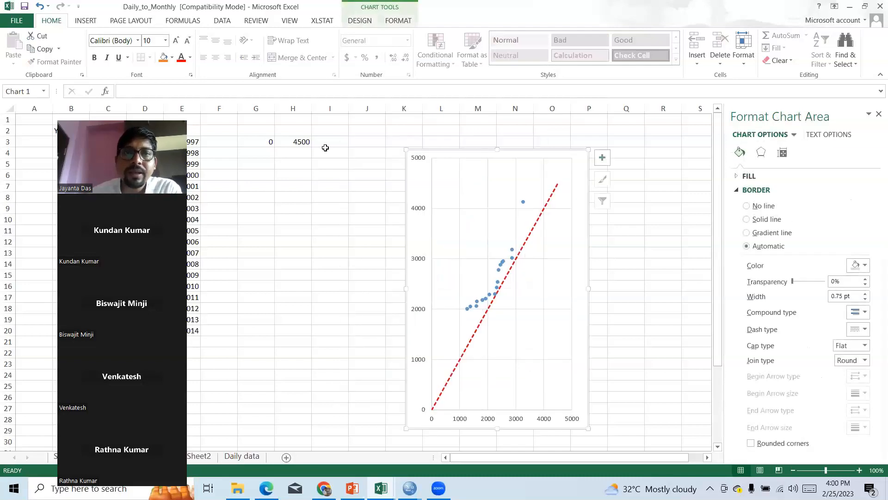
{"action": "left_click", "coordinate": [297, 144]}
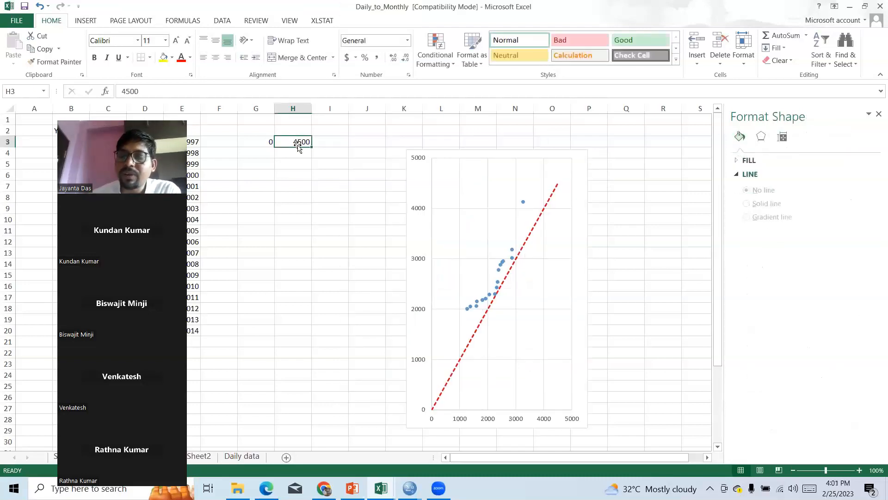
{"action": "type", "text": "6000"}
{"action": "left_click", "coordinate": [344, 197]}
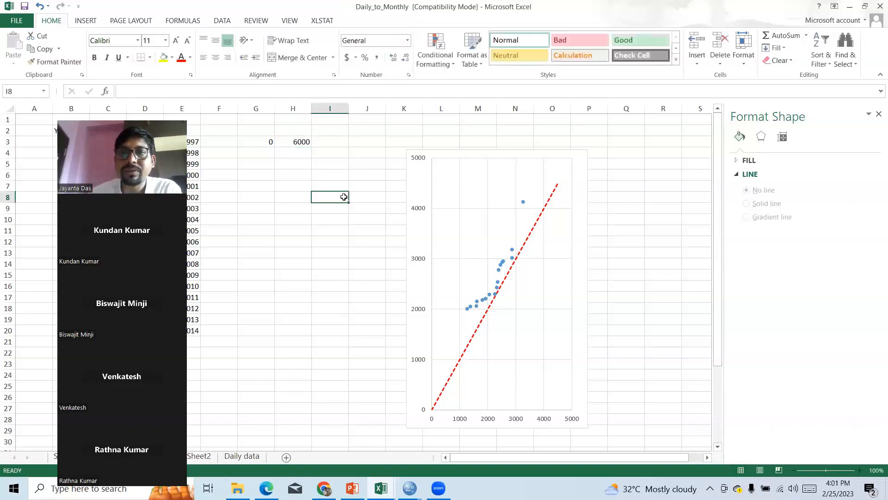
Move the chart closer to the data so that it spans columns J to O from about row 2.
{"action": "left_click", "coordinate": [637, 227]}
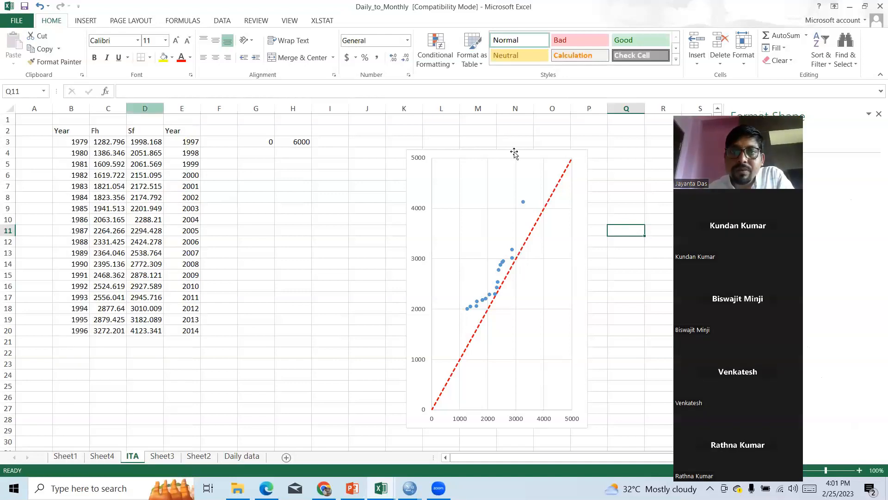
{"action": "left_click", "coordinate": [499, 144]}
{"action": "left_click_drag", "start_coordinate": [498, 145], "coordinate": [463, 125]}
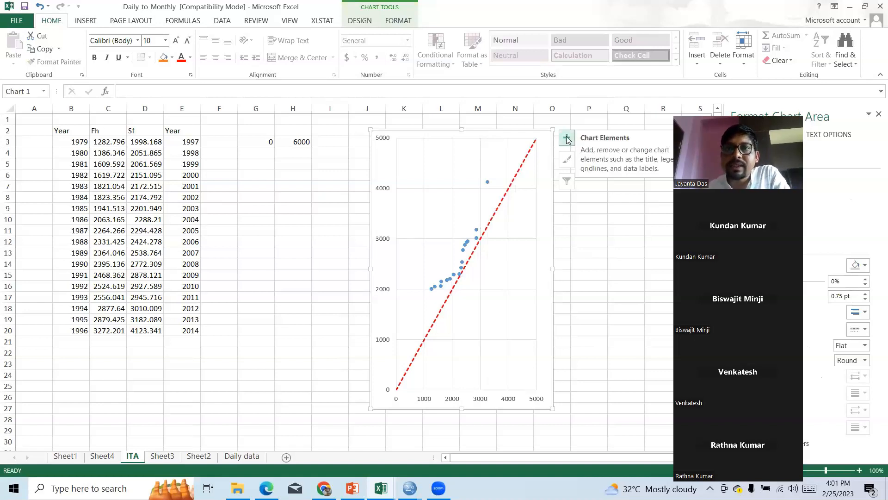
Add axis titles to the chart and set the horizontal one to "First half (1979-1996)".
{"action": "left_click", "coordinate": [567, 139]}
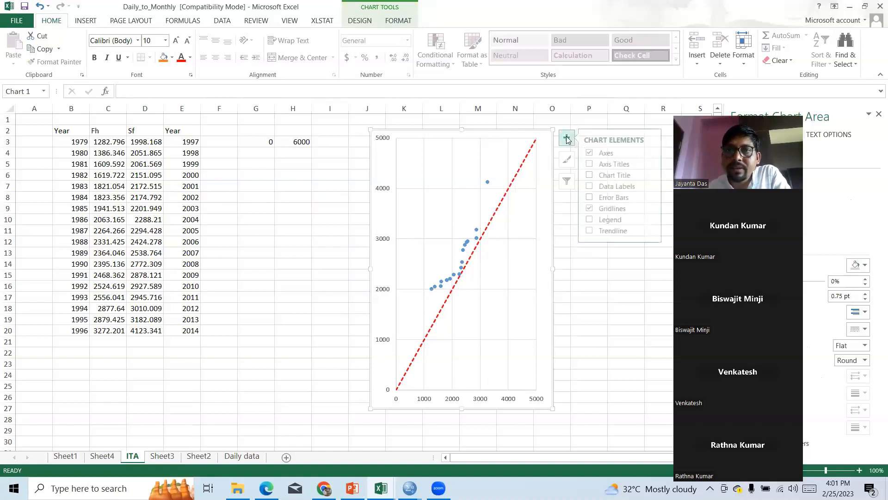
{"action": "left_click", "coordinate": [592, 164]}
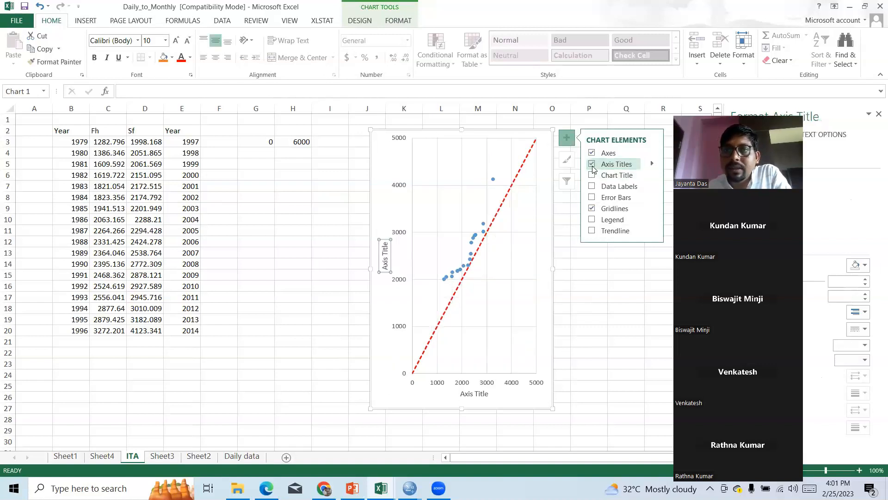
{"action": "left_click", "coordinate": [473, 394]}
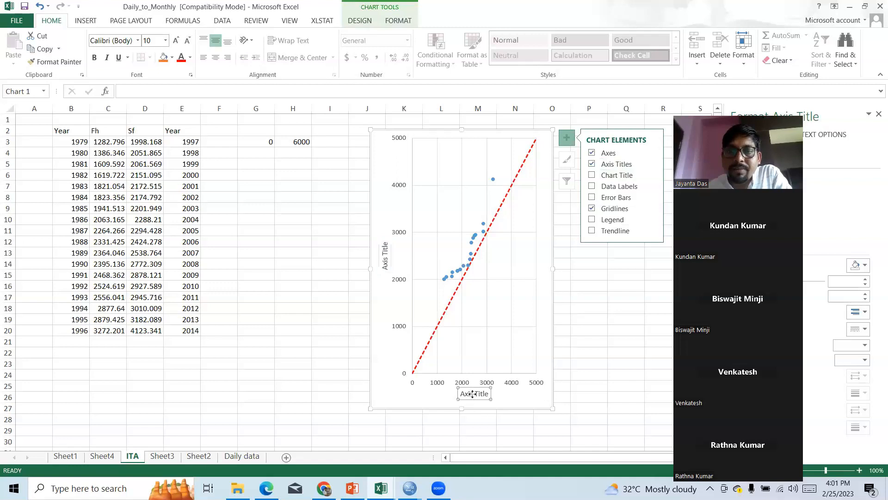
{"action": "left_click_drag", "start_coordinate": [462, 394], "coordinate": [486, 397]}
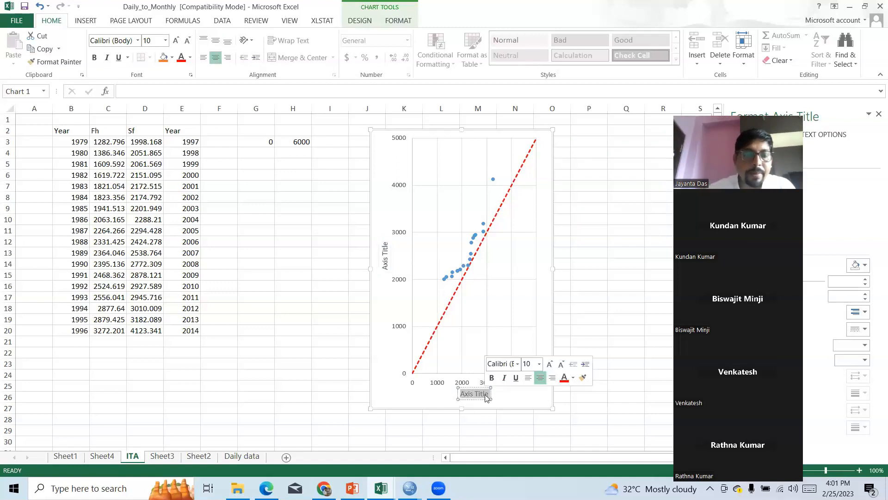
{"action": "type", "text": "First"}
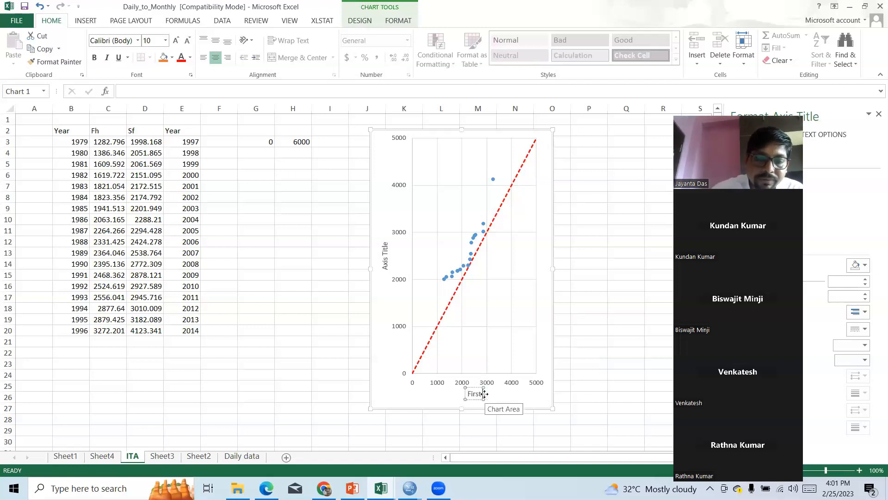
{"action": "type", "text": " hal"}
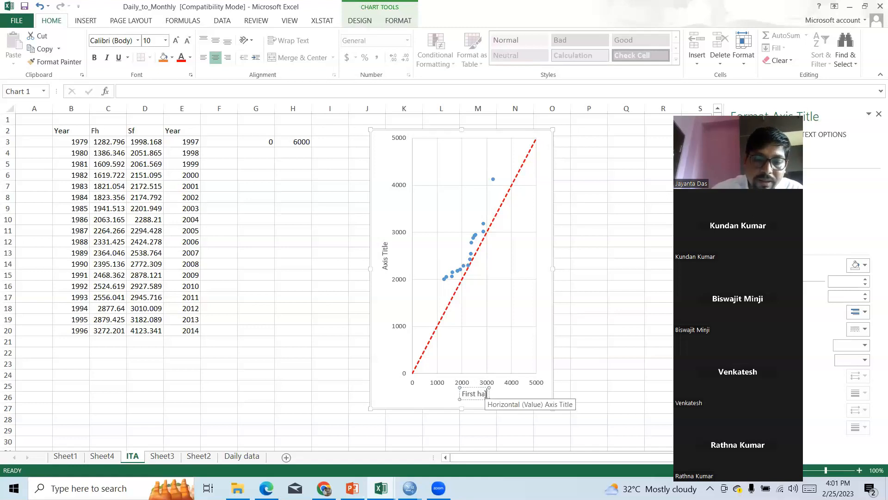
{"action": "type", "text": "f"}
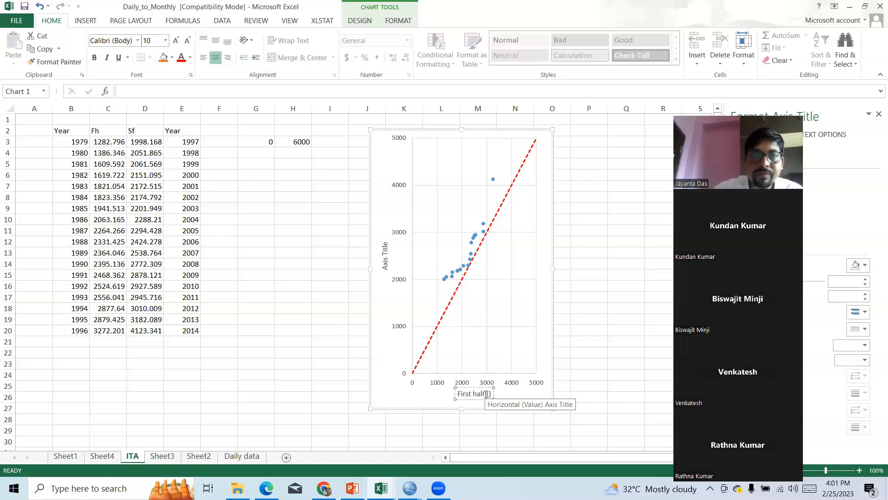
{"action": "type", "text": " (199"}
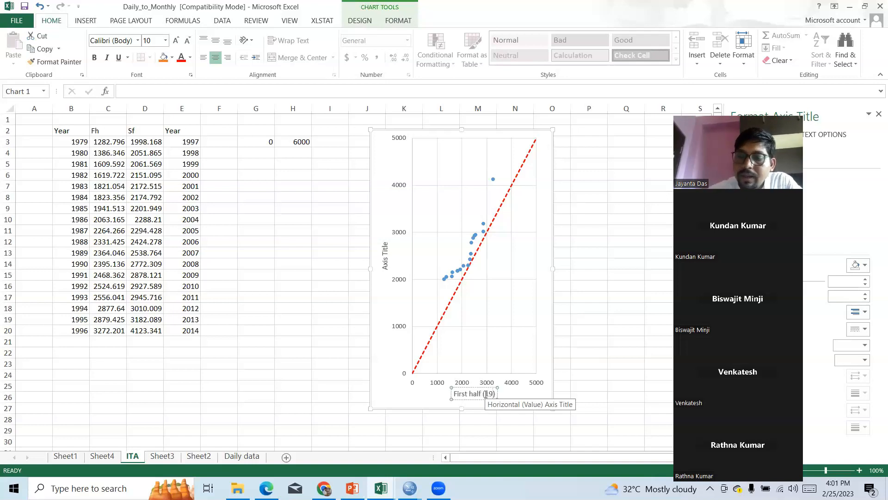
{"action": "key", "text": "BackSpace"}
{"action": "type", "text": "79-"}
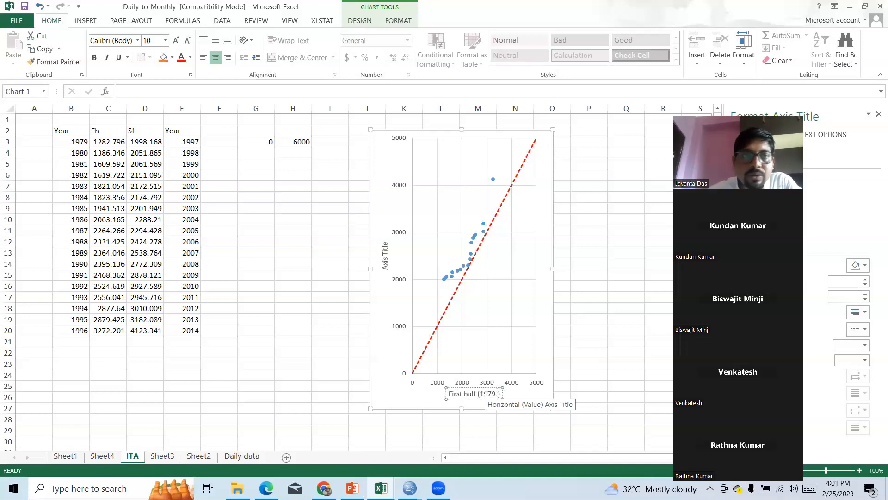
{"action": "type", "text": "1996"}
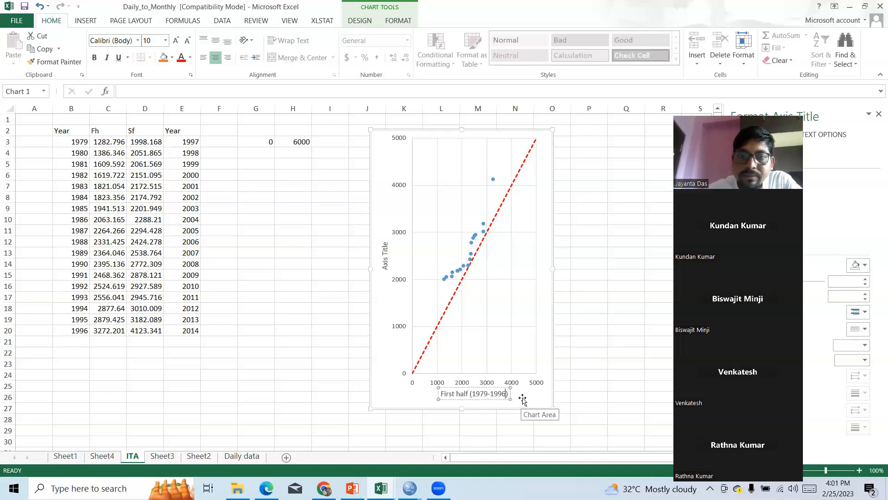
{"action": "left_click", "coordinate": [521, 402]}
Set the chart's vertical axis title to "Second Half (1997-2014)".
{"action": "left_click", "coordinate": [387, 261]}
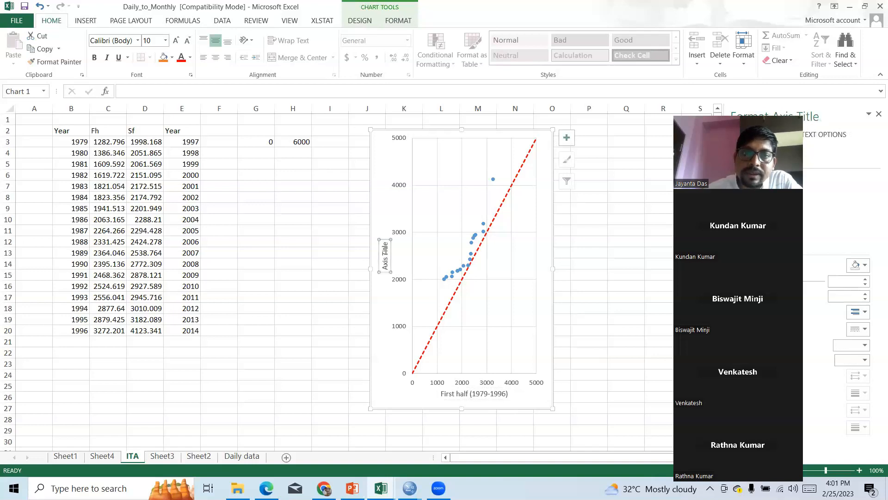
{"action": "left_click_drag", "start_coordinate": [385, 245], "coordinate": [387, 266]}
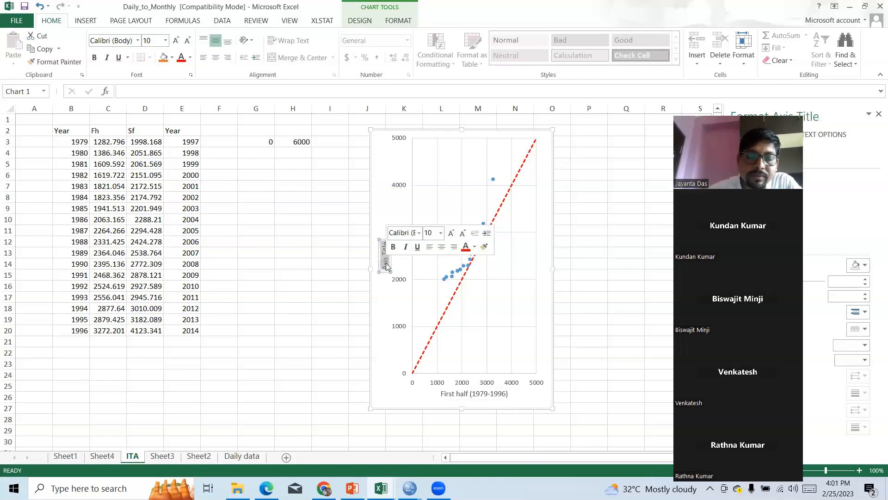
{"action": "type", "text": "Secon"}
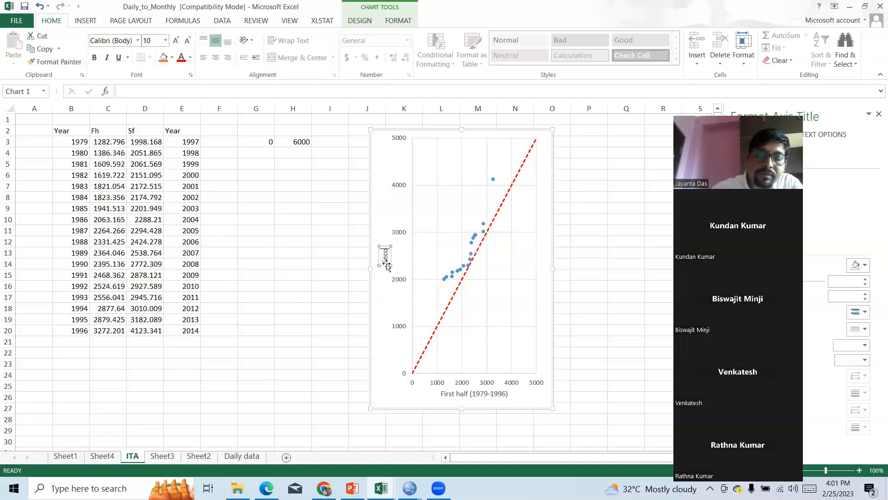
{"action": "type", "text": "d Half"}
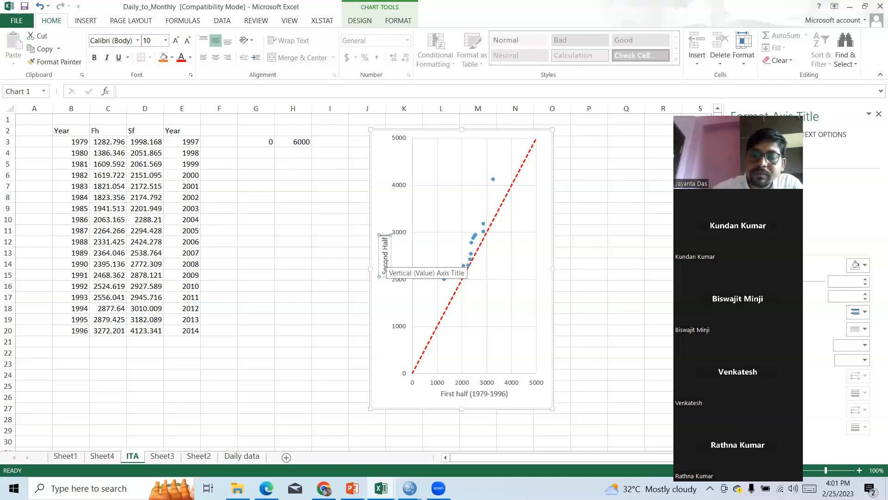
{"action": "type", "text": " ()"}
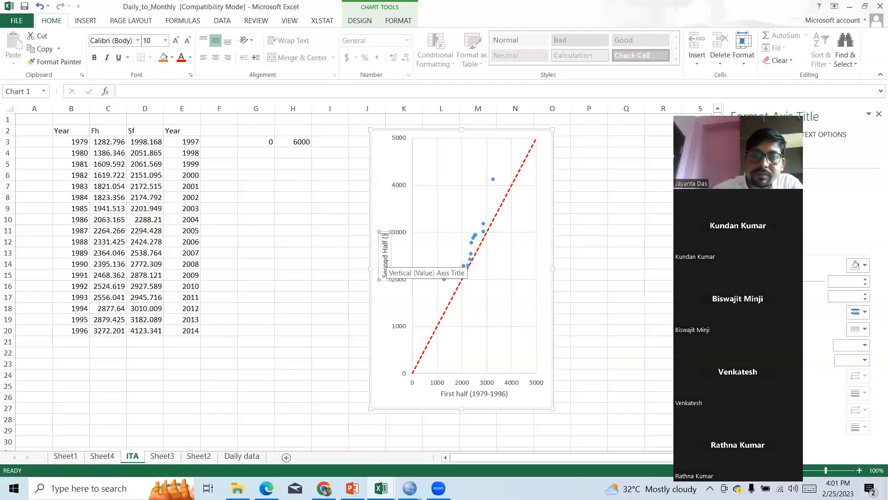
{"action": "type", "text": "1997"}
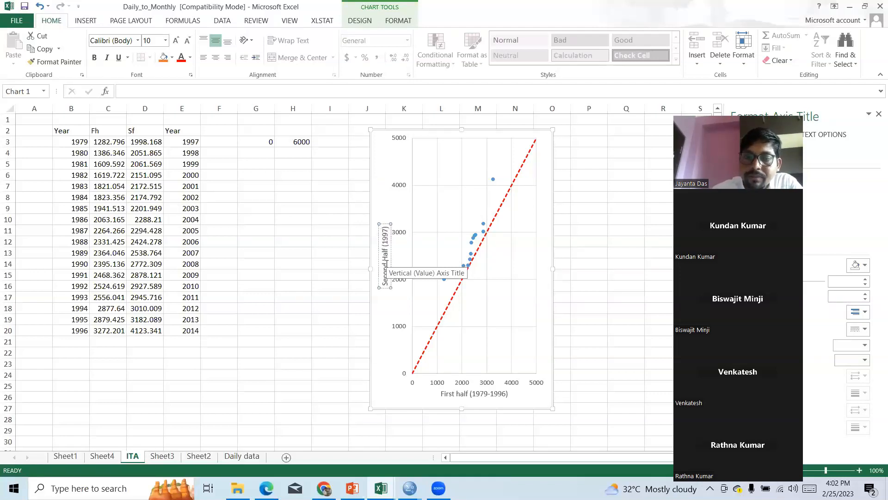
{"action": "type", "text": "-"}
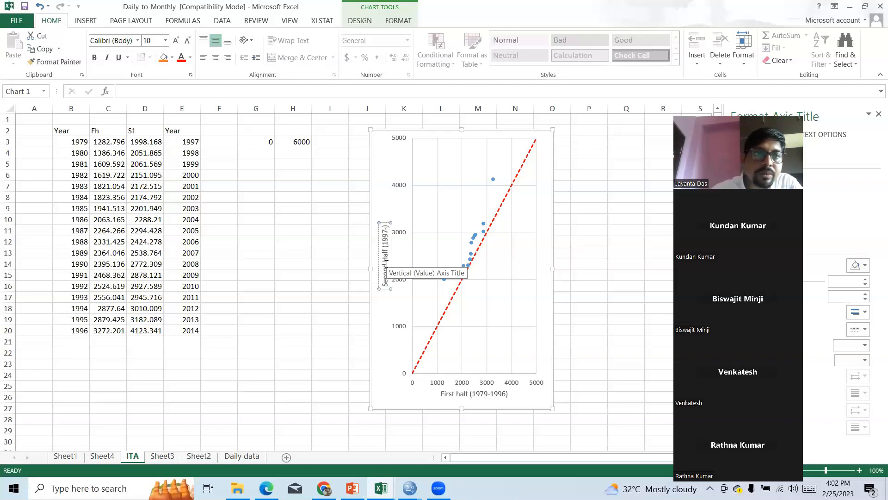
{"action": "type", "text": "2014"}
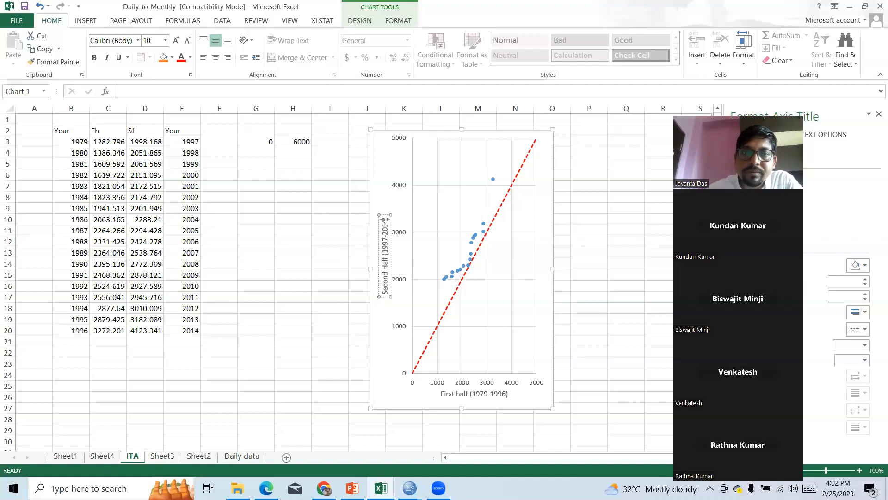
Move the vertical axis title slightly outward and extend the plot area's left edge slightly towards it.
{"action": "left_click_drag", "start_coordinate": [380, 213], "coordinate": [378, 212]}
{"action": "left_click", "coordinate": [419, 240]}
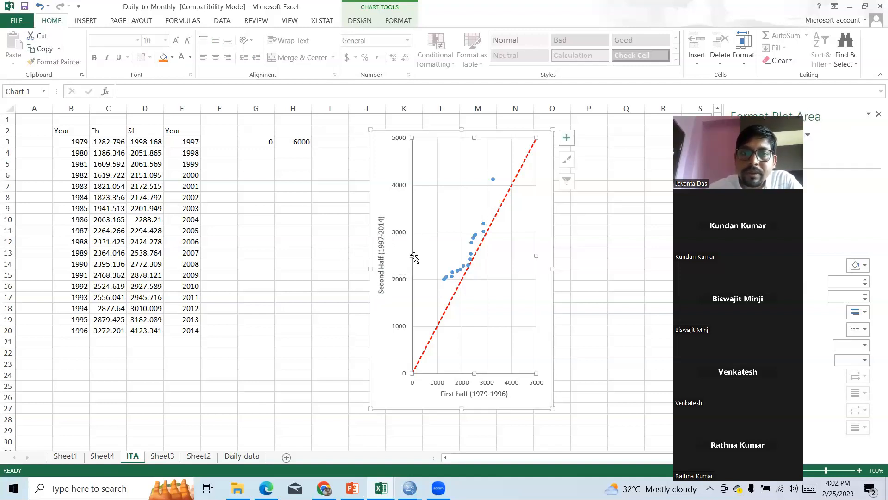
{"action": "left_click_drag", "start_coordinate": [410, 256], "coordinate": [409, 255]}
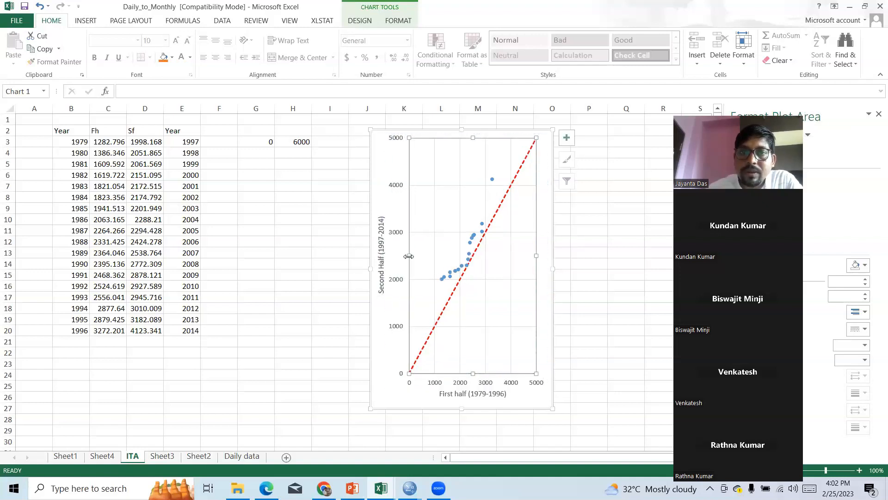
Examine the vertical axis's bounds, tick mark, label and number format options.
{"action": "left_click", "coordinate": [397, 185]}
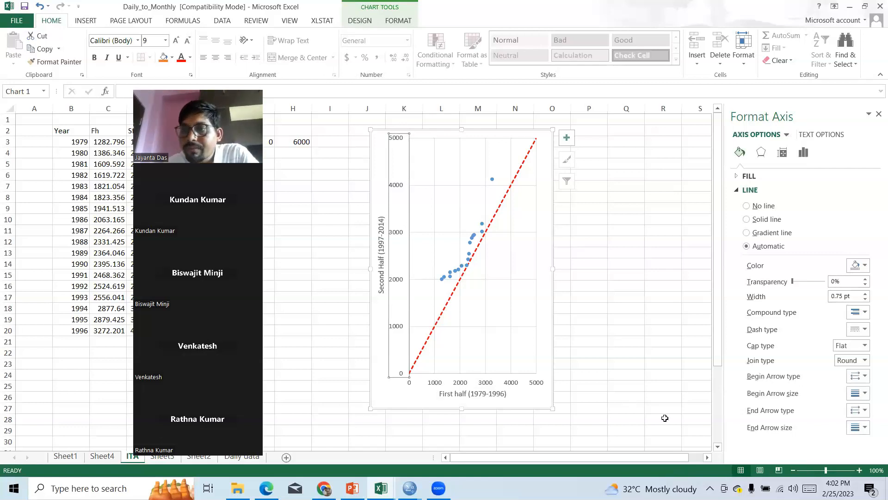
{"action": "left_click", "coordinate": [804, 154]}
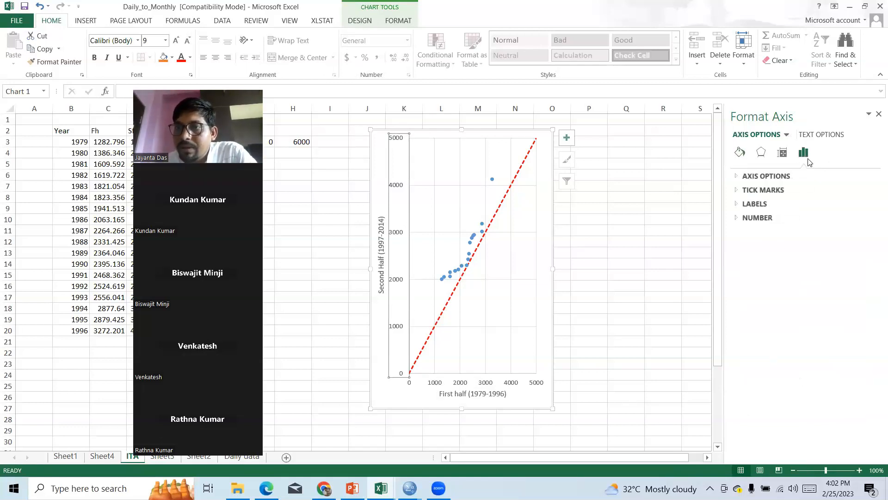
{"action": "left_click", "coordinate": [771, 207]}
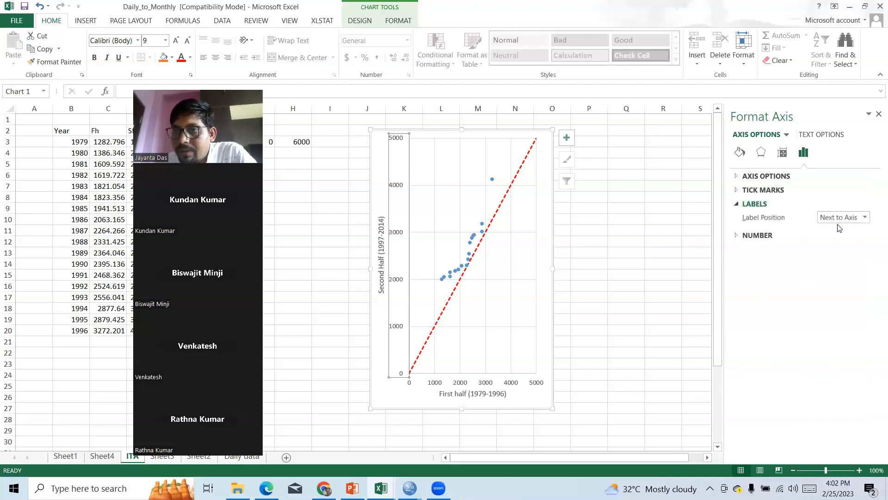
{"action": "left_click", "coordinate": [836, 218]}
{"action": "left_click", "coordinate": [837, 219]}
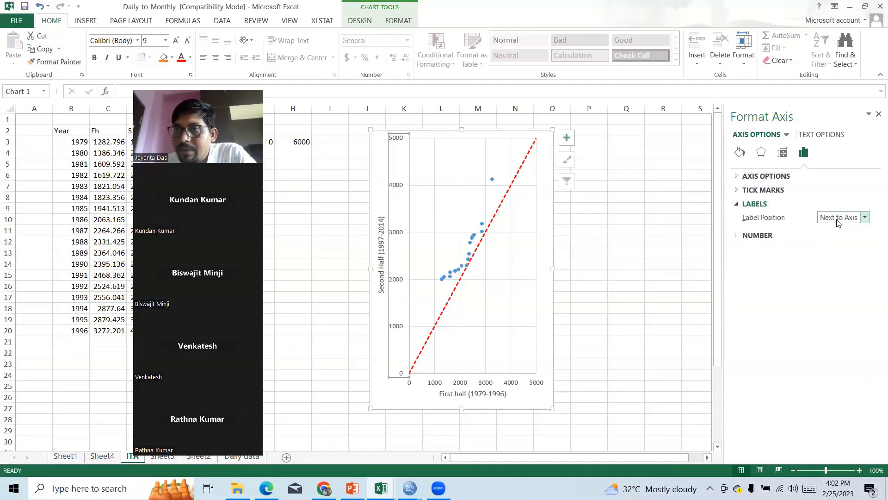
{"action": "left_click", "coordinate": [786, 176]}
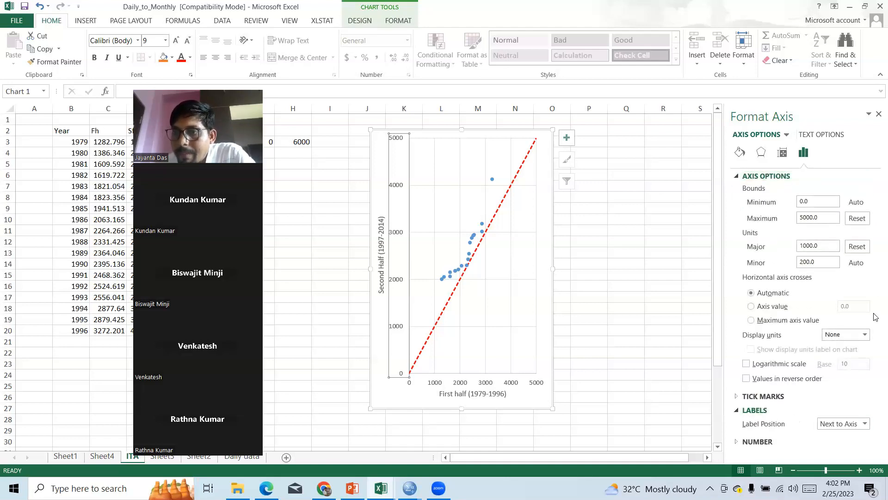
{"action": "left_click", "coordinate": [766, 442]}
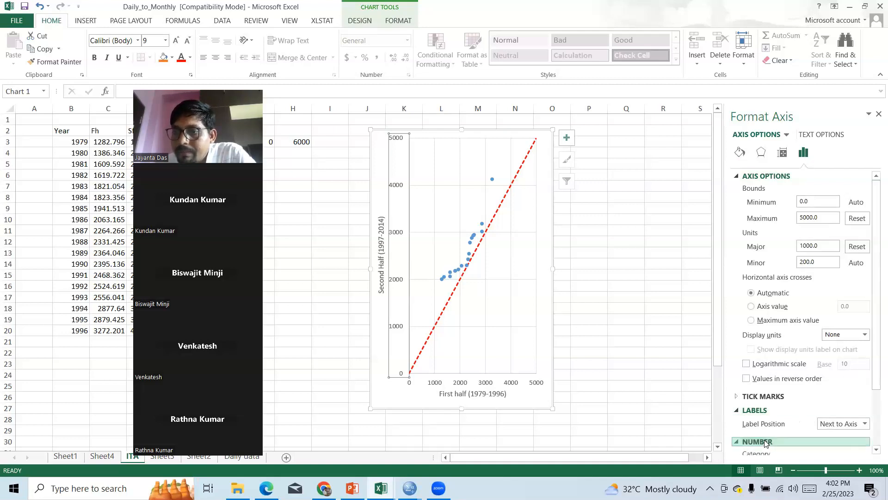
{"action": "left_click_drag", "start_coordinate": [875, 364], "coordinate": [875, 329]}
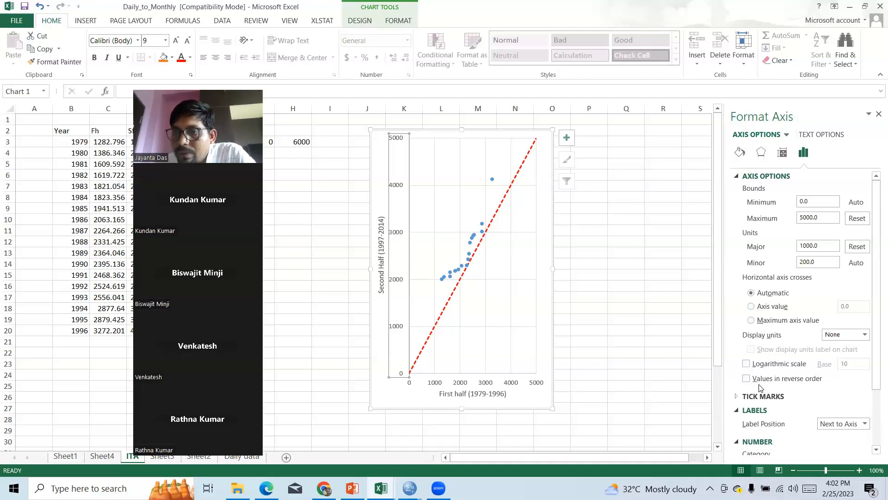
{"action": "left_click", "coordinate": [750, 397]}
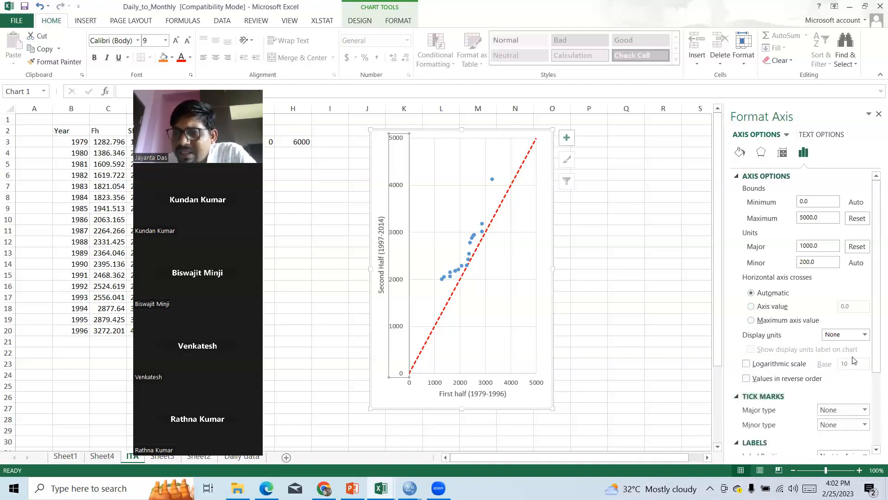
{"action": "left_click_drag", "start_coordinate": [873, 345], "coordinate": [875, 422]}
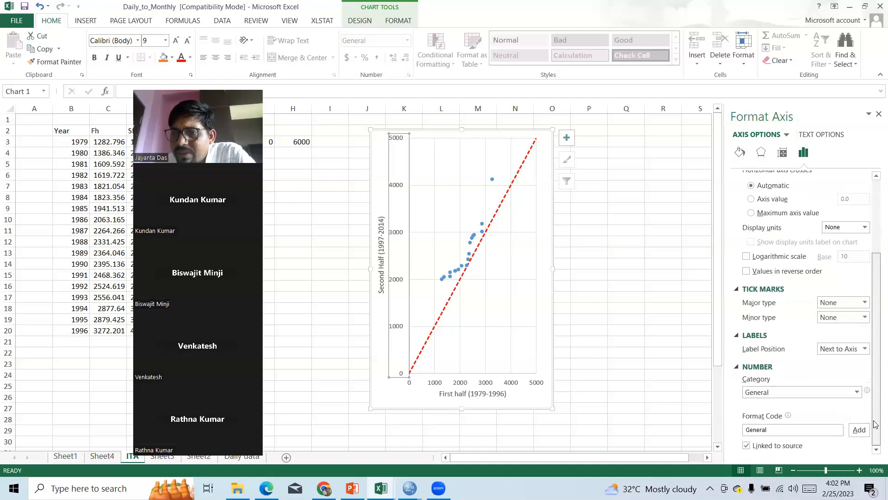
Try the High label position on the vertical axis, and return it to Next to Axis.
{"action": "left_click", "coordinate": [853, 350]}
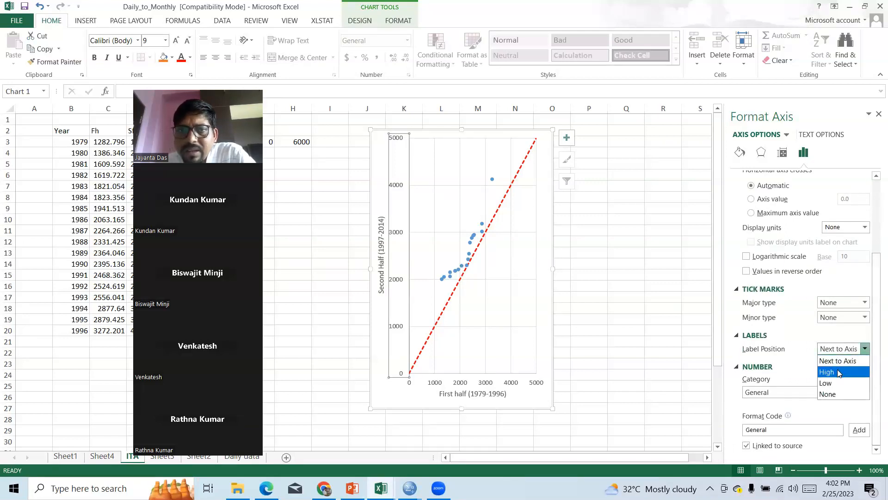
{"action": "left_click", "coordinate": [839, 372]}
{"action": "left_click", "coordinate": [840, 350]}
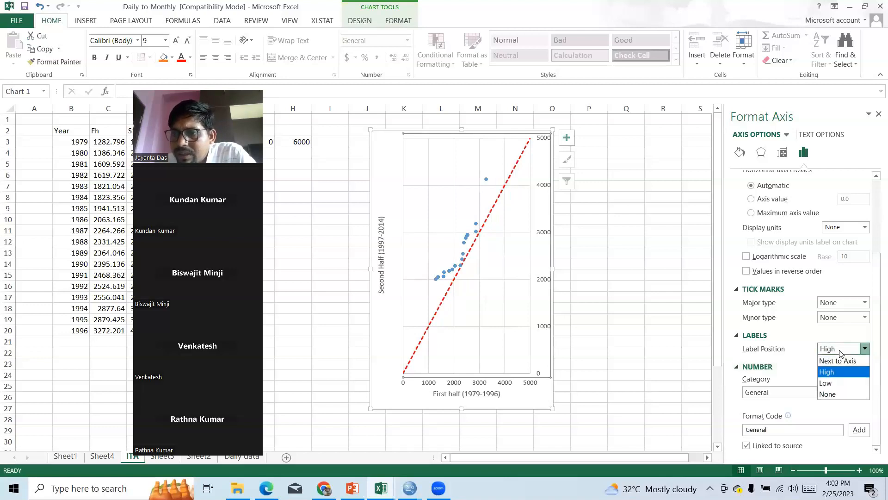
{"action": "left_click", "coordinate": [840, 365]}
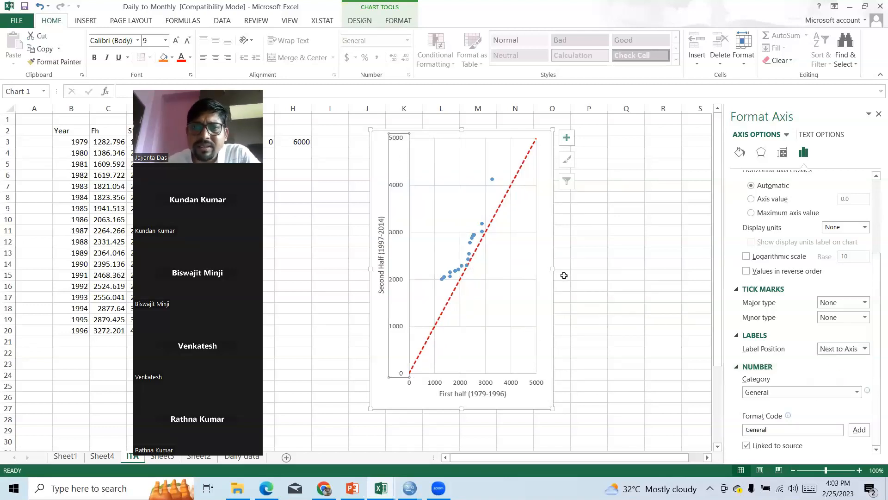
Widen the chart by extending its right edge, and stretch the plot area slightly wider to the right.
{"action": "left_click_drag", "start_coordinate": [553, 269], "coordinate": [573, 269]}
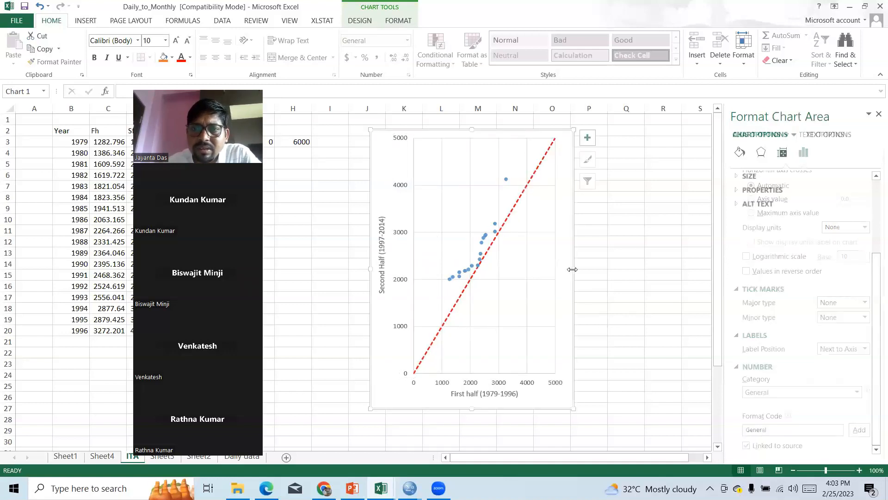
{"action": "left_click", "coordinate": [552, 255]}
{"action": "left_click_drag", "start_coordinate": [557, 257], "coordinate": [563, 256]}
{"action": "left_click", "coordinate": [556, 262]}
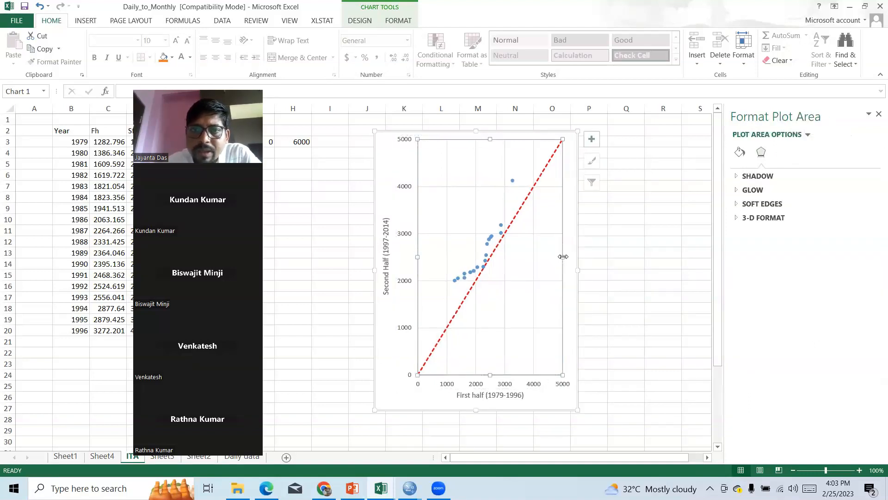
Set the font size of all text in the chart to 14.
{"action": "left_click", "coordinate": [486, 393]}
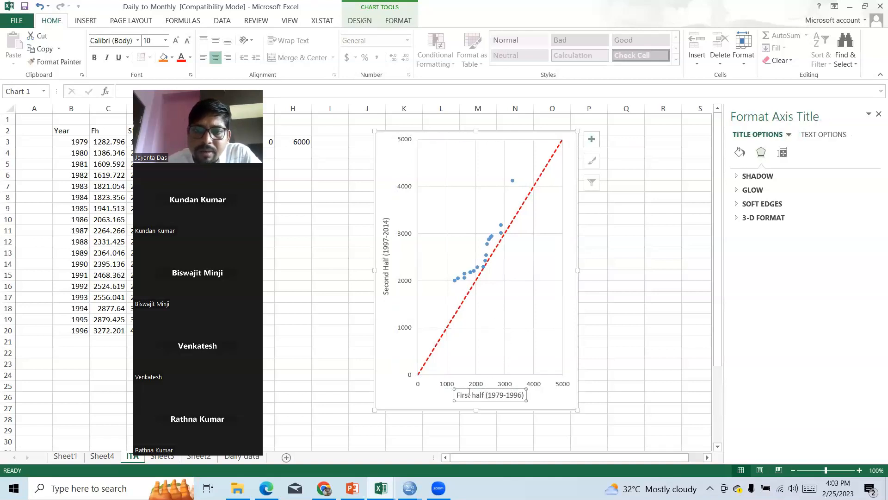
{"action": "left_click", "coordinate": [390, 378]}
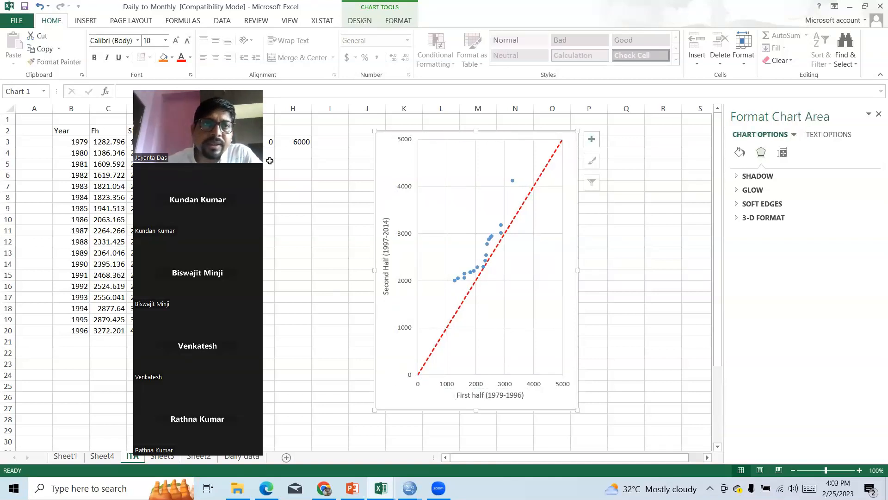
{"action": "left_click_drag", "start_coordinate": [269, 160], "coordinate": [325, 164]}
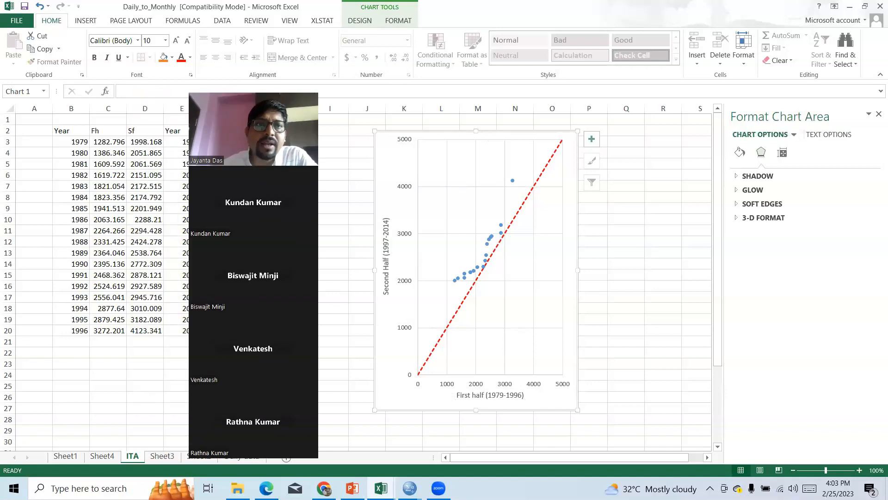
{"action": "left_click", "coordinate": [153, 38]}
{"action": "type", "text": "14"}
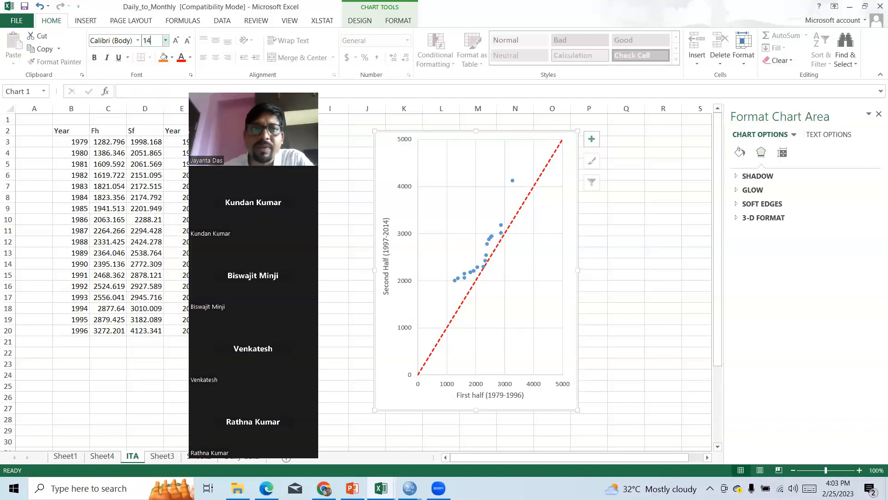
{"action": "key", "text": "Return"}
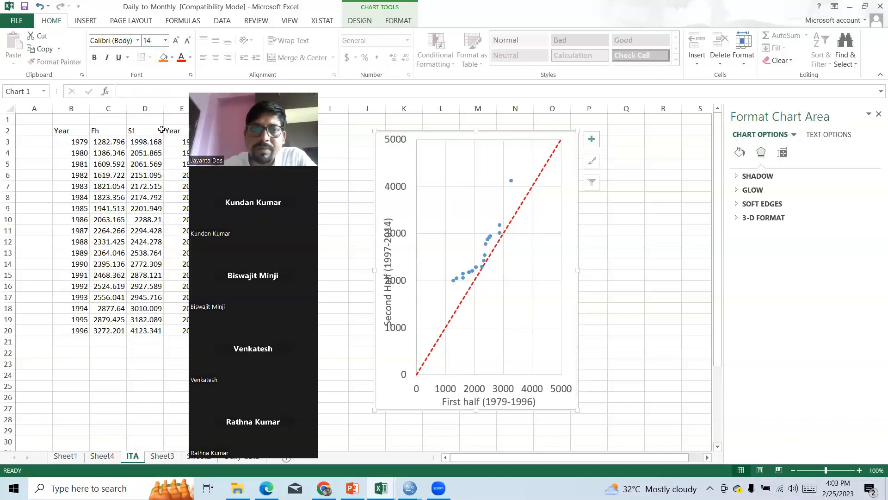
Enlarge the chart by extending its right edge outward and its bottom edge downward, giving the larger labels more room.
{"action": "left_click", "coordinate": [422, 276]}
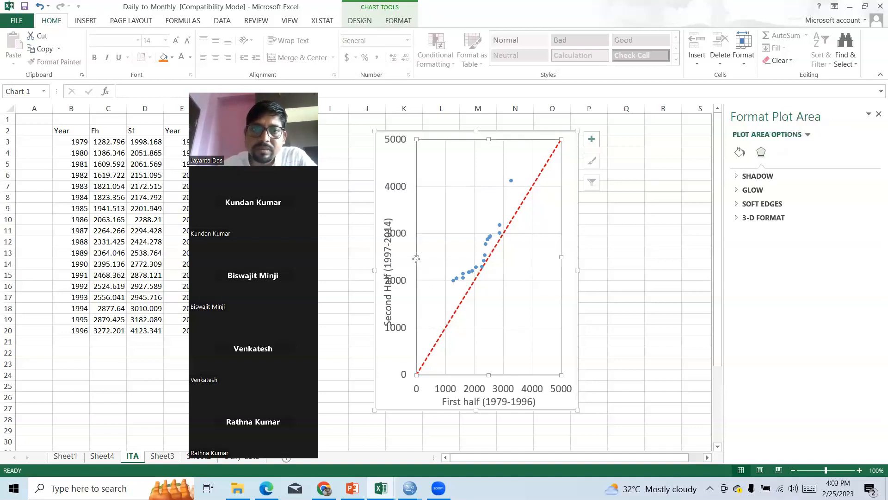
{"action": "left_click_drag", "start_coordinate": [577, 271], "coordinate": [603, 276]}
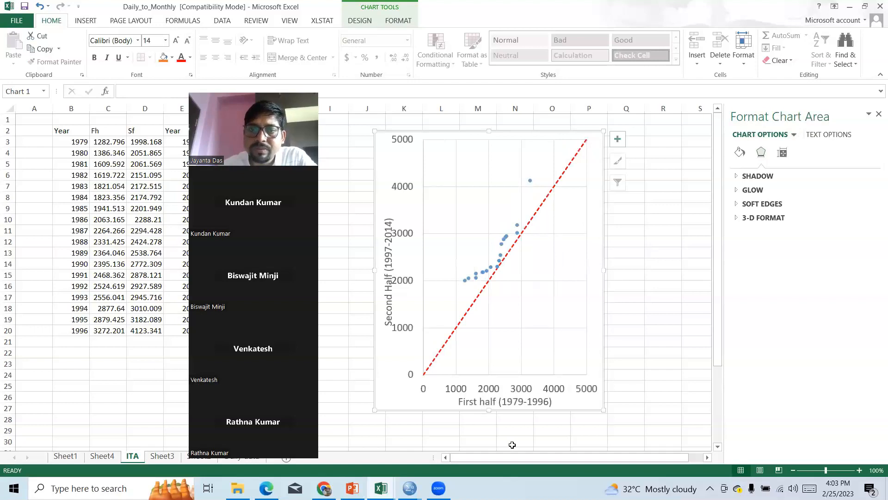
{"action": "left_click_drag", "start_coordinate": [488, 410], "coordinate": [488, 428]}
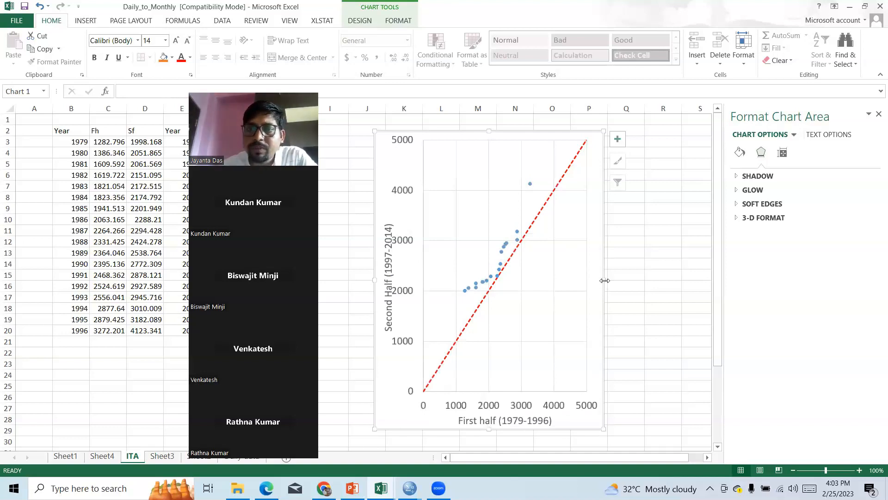
{"action": "left_click_drag", "start_coordinate": [604, 280], "coordinate": [623, 279]}
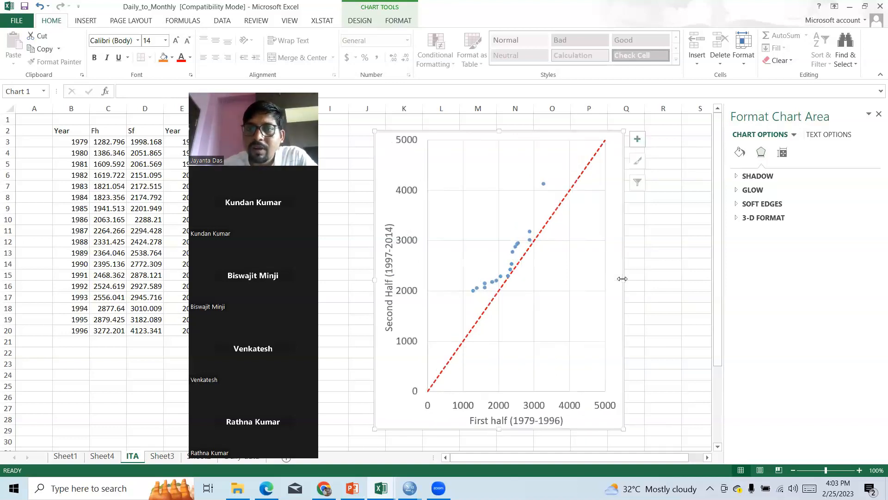
Move the plot area's left edge slightly inward and narrow the chart slightly from its right edge.
{"action": "left_click", "coordinate": [597, 287]}
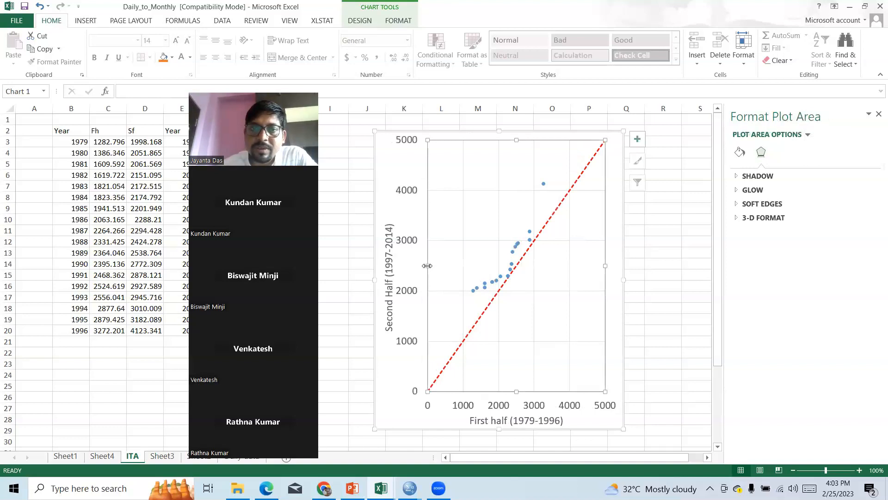
{"action": "left_click_drag", "start_coordinate": [428, 266], "coordinate": [431, 266]}
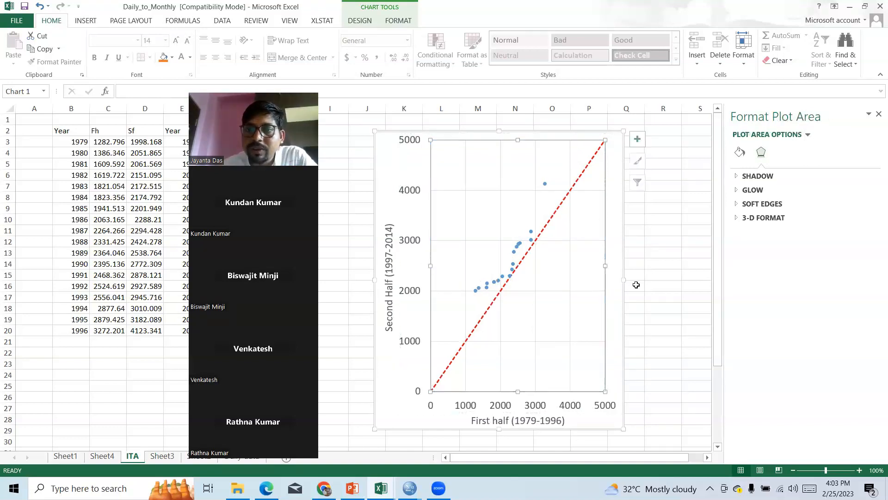
{"action": "left_click_drag", "start_coordinate": [623, 280], "coordinate": [620, 281]}
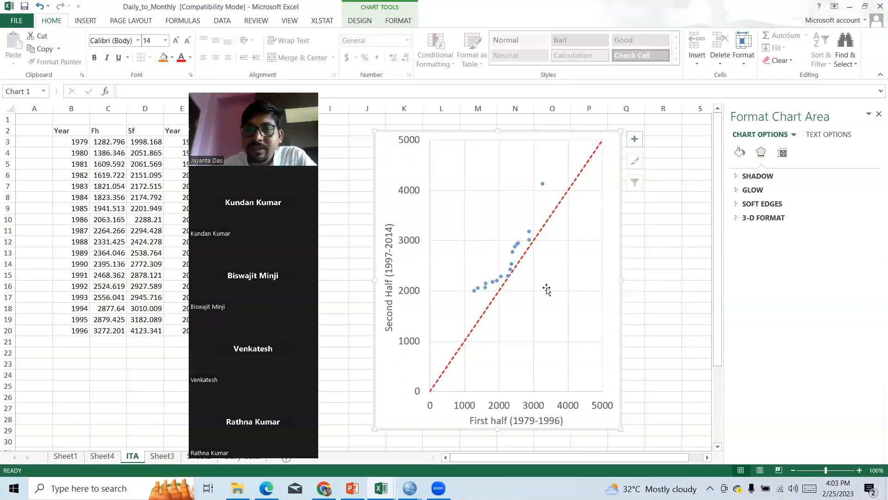
Give the plot area a solid black border.
{"action": "left_click", "coordinate": [453, 167]}
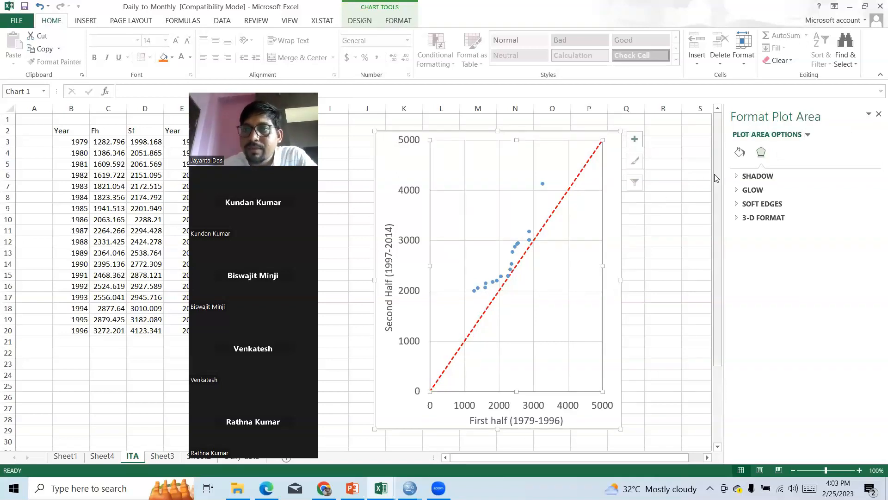
{"action": "left_click", "coordinate": [740, 151]}
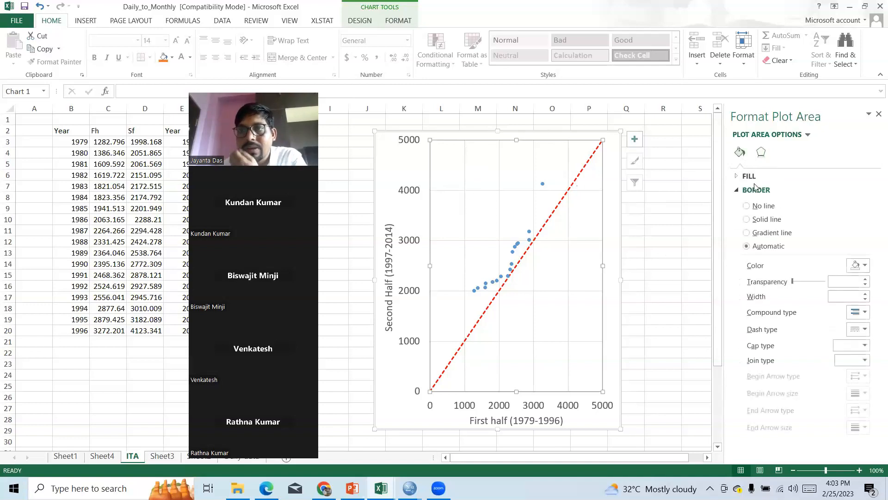
{"action": "left_click", "coordinate": [746, 219]}
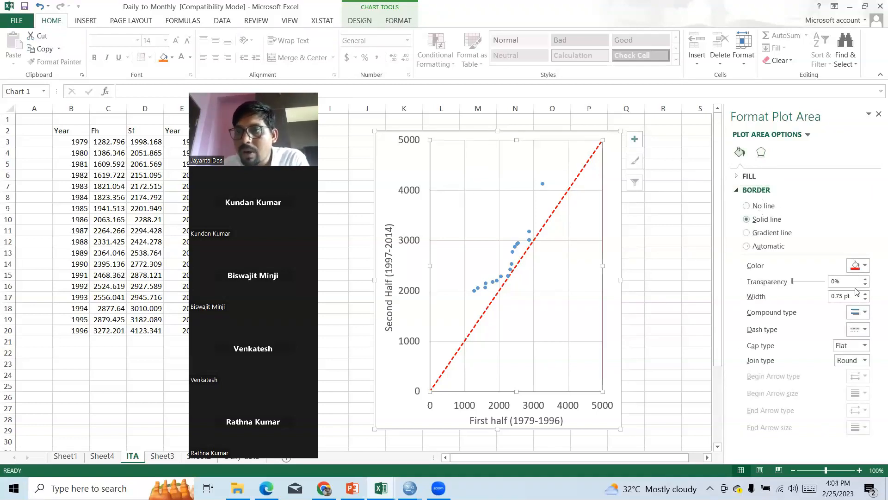
{"action": "left_click", "coordinate": [865, 266]}
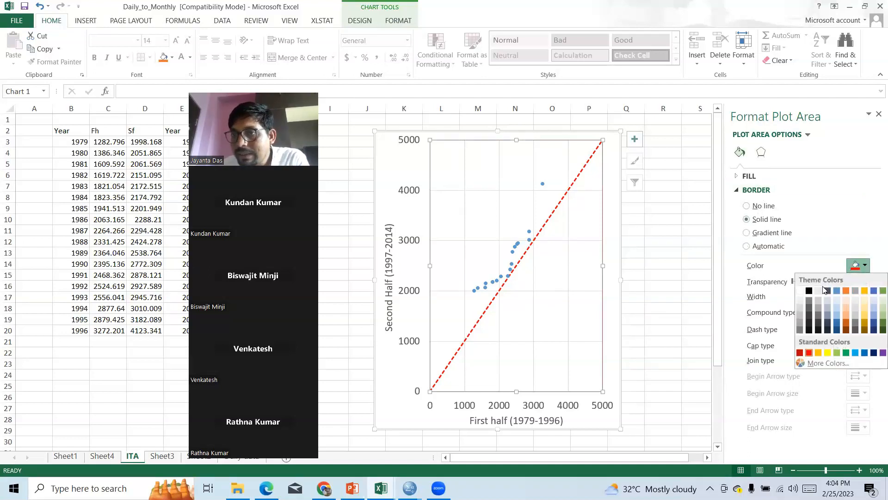
{"action": "left_click", "coordinate": [809, 291]}
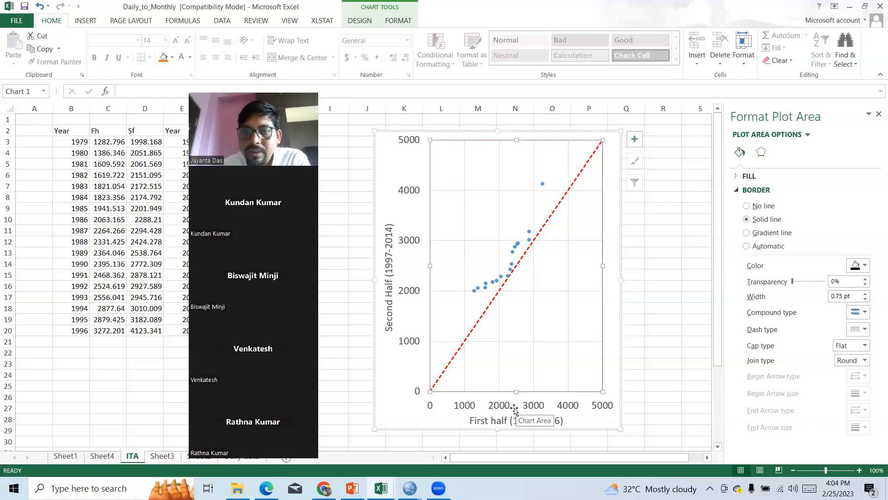
Format the vertical and horizontal axis lines as solid black lines.
{"action": "left_click", "coordinate": [516, 407]}
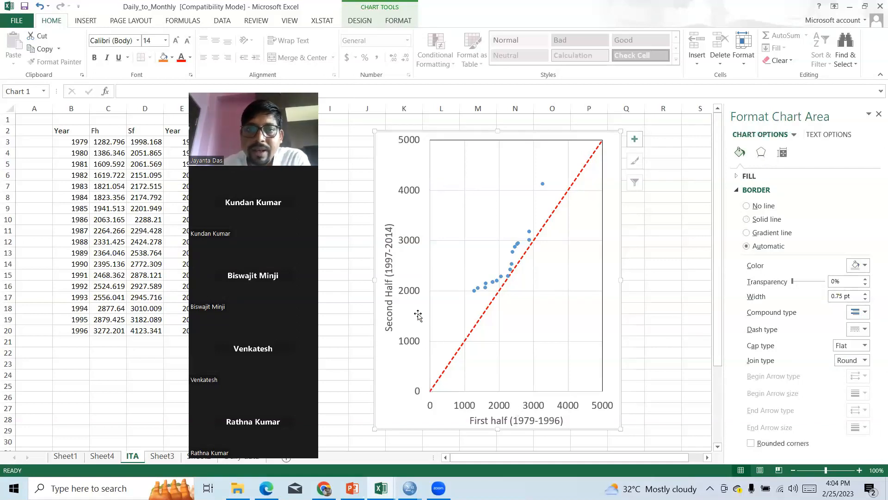
{"action": "left_click", "coordinate": [419, 296]}
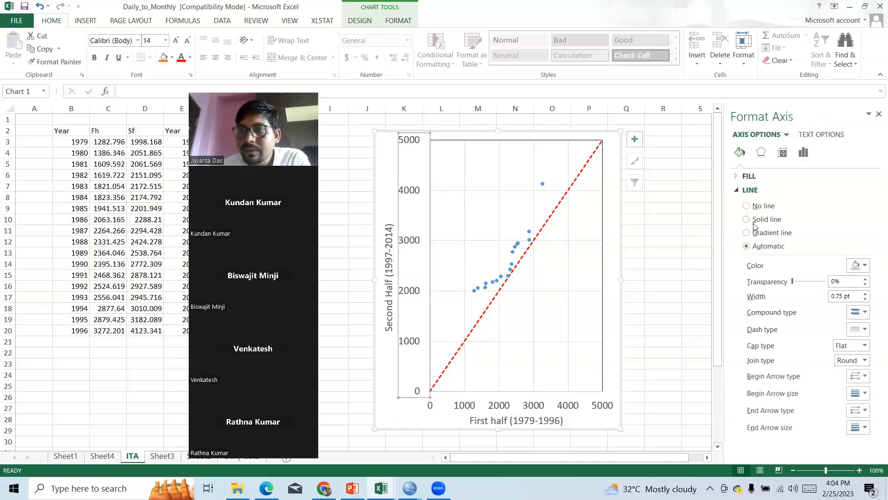
{"action": "left_click", "coordinate": [509, 405]}
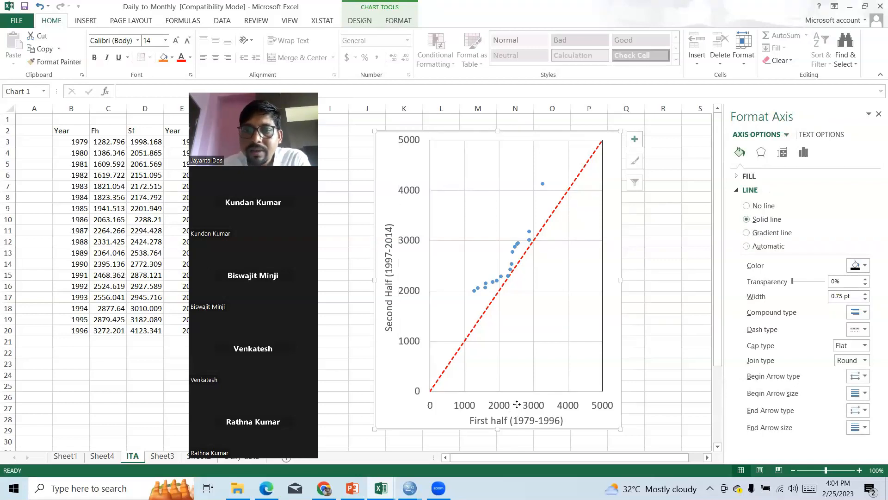
{"action": "left_click", "coordinate": [509, 406]}
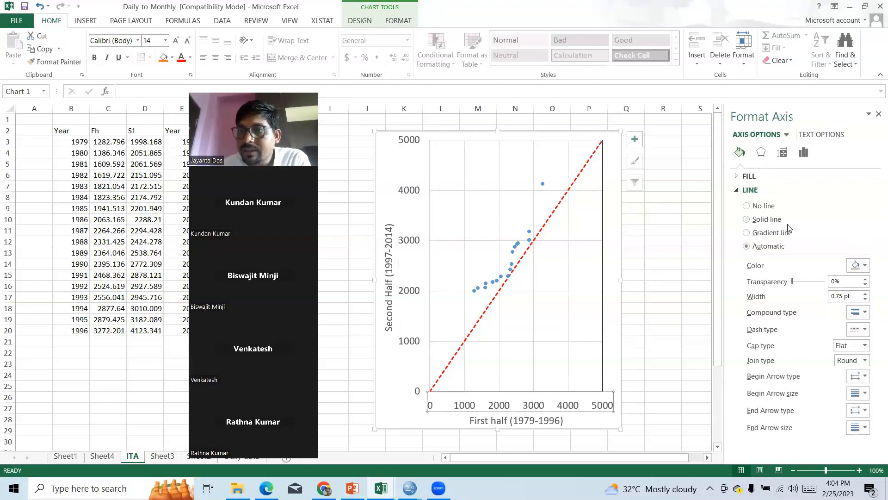
{"action": "left_click", "coordinate": [760, 221]}
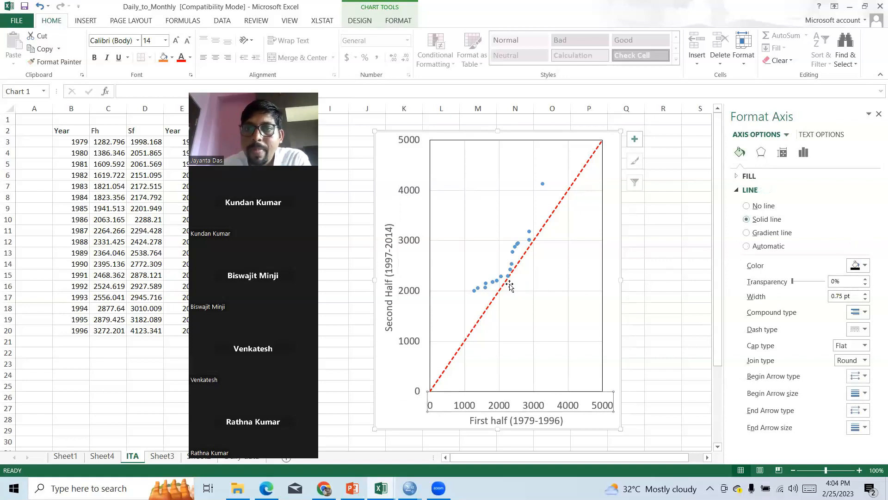
Fill the plot area with a solid light orange theme color.
{"action": "left_click", "coordinate": [512, 153]}
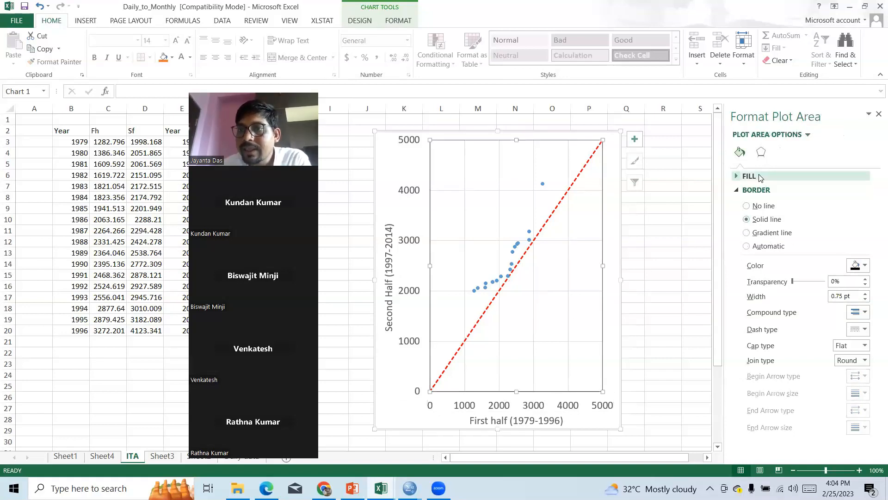
{"action": "left_click", "coordinate": [758, 176]}
{"action": "left_click", "coordinate": [762, 207]}
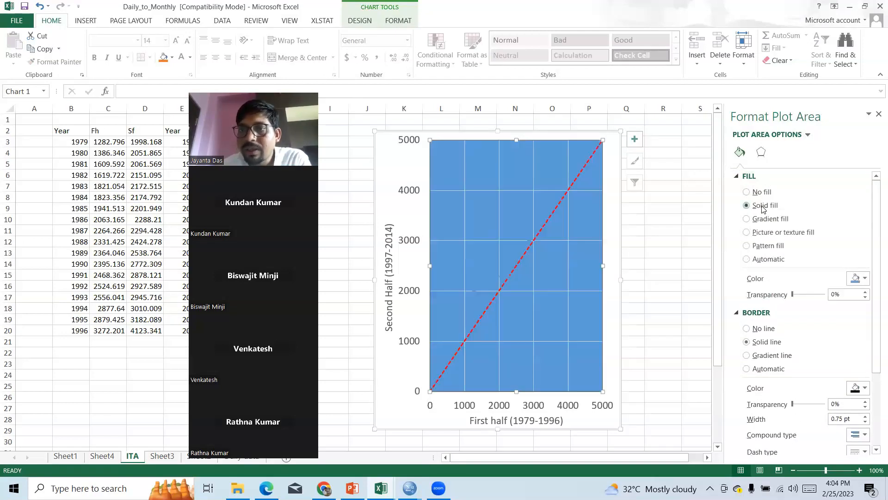
{"action": "left_click", "coordinate": [864, 279]}
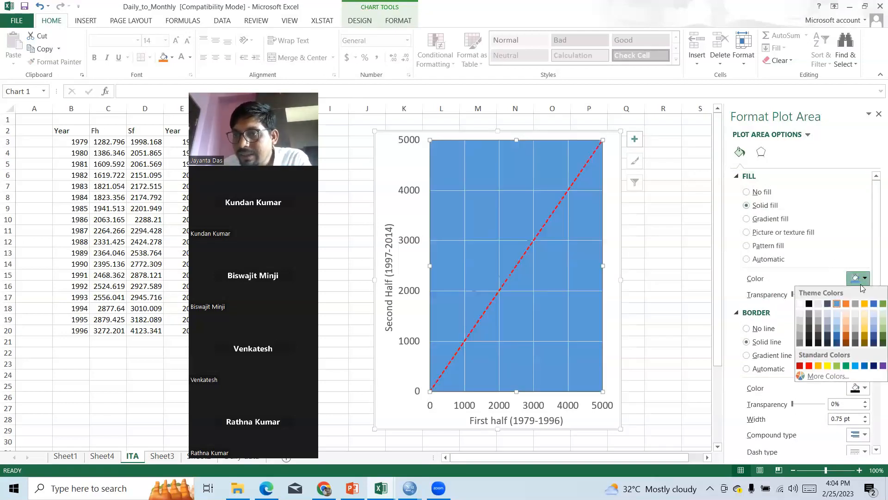
{"action": "left_click", "coordinate": [848, 315]}
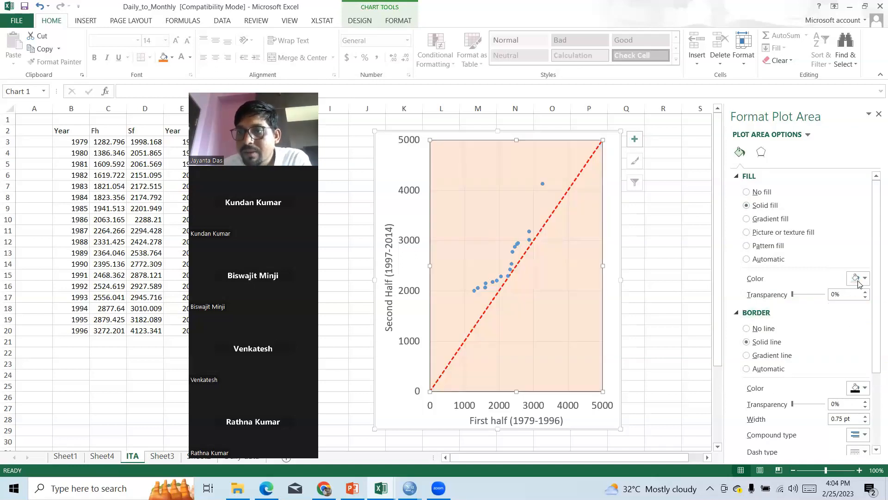
Format the chart's vertical major gridlines as solid lines in a medium grey shade.
{"action": "left_click", "coordinate": [568, 273]}
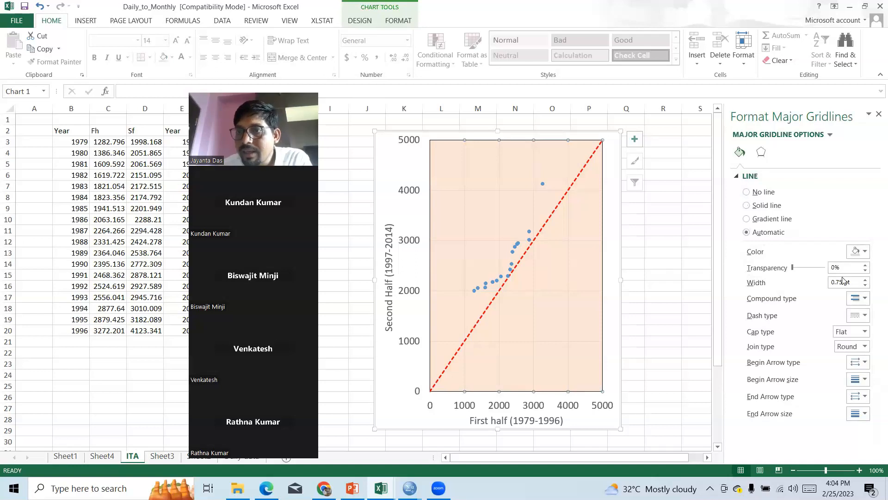
{"action": "left_click", "coordinate": [757, 209]}
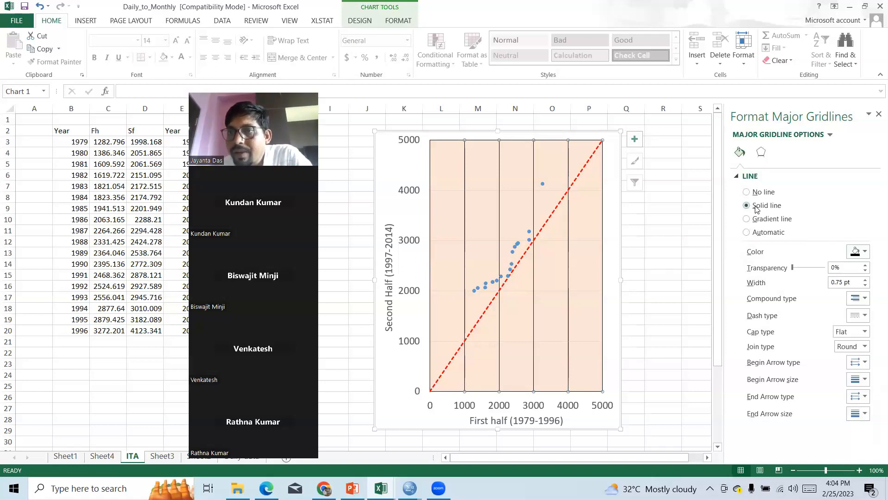
{"action": "left_click", "coordinate": [865, 252]}
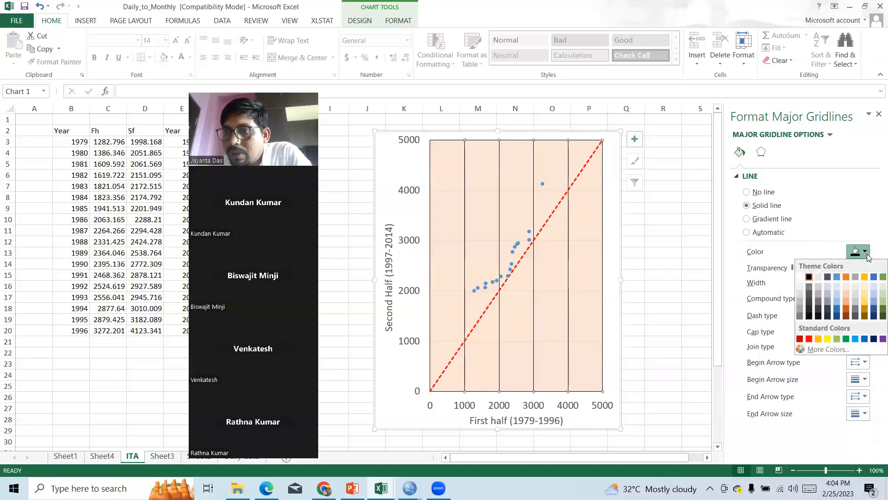
{"action": "left_click", "coordinate": [799, 299]}
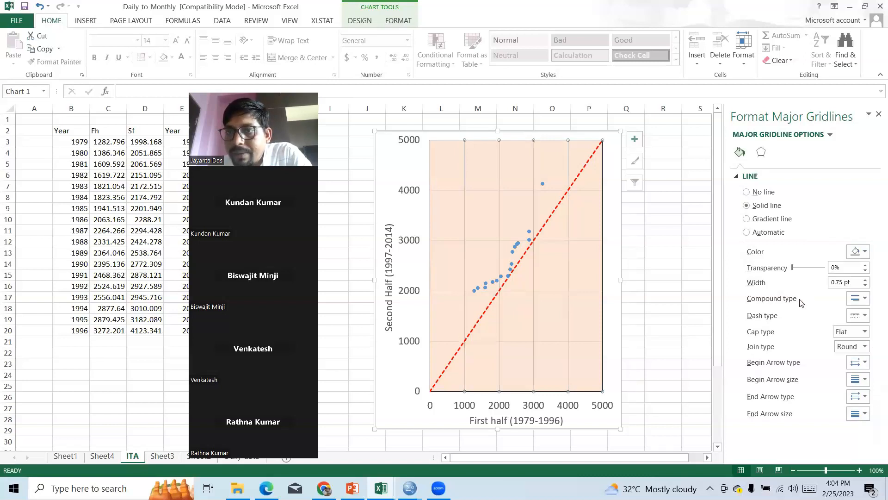
{"action": "left_click", "coordinate": [861, 251]}
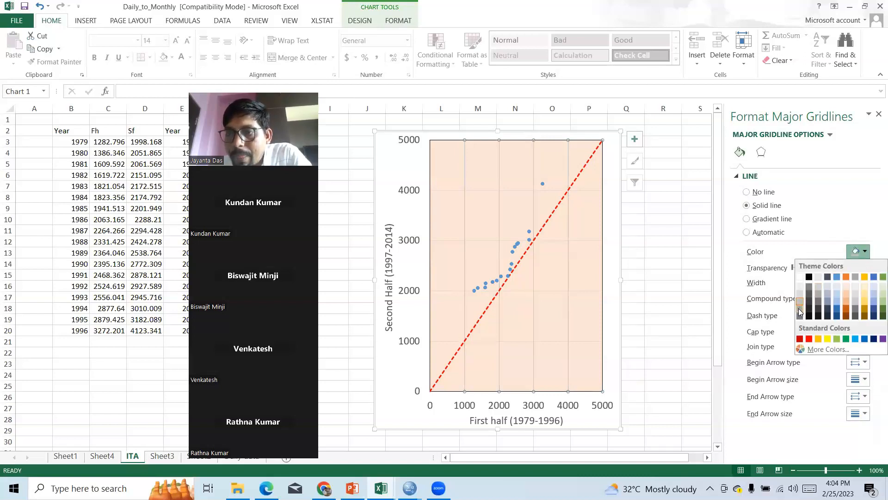
{"action": "left_click", "coordinate": [800, 309]}
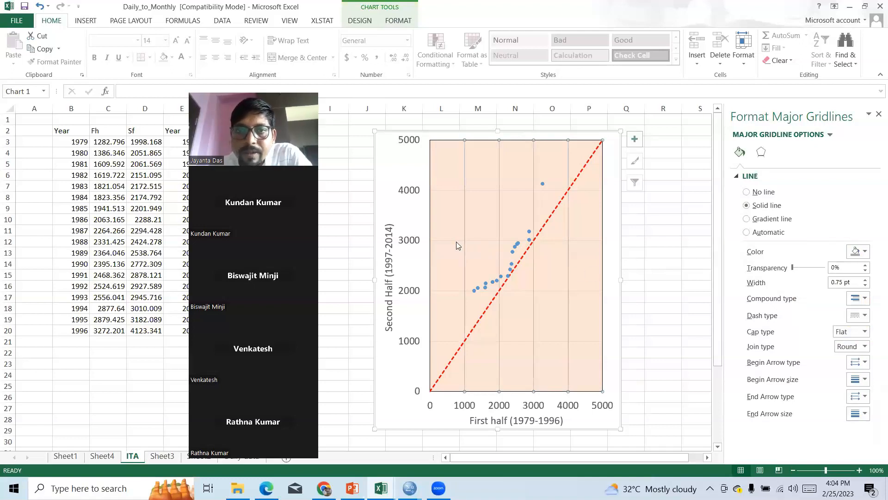
Format the horizontal major gridlines as solid lines in the same medium grey, and deselect the chart.
{"action": "left_click", "coordinate": [863, 259]}
{"action": "left_click", "coordinate": [800, 310]}
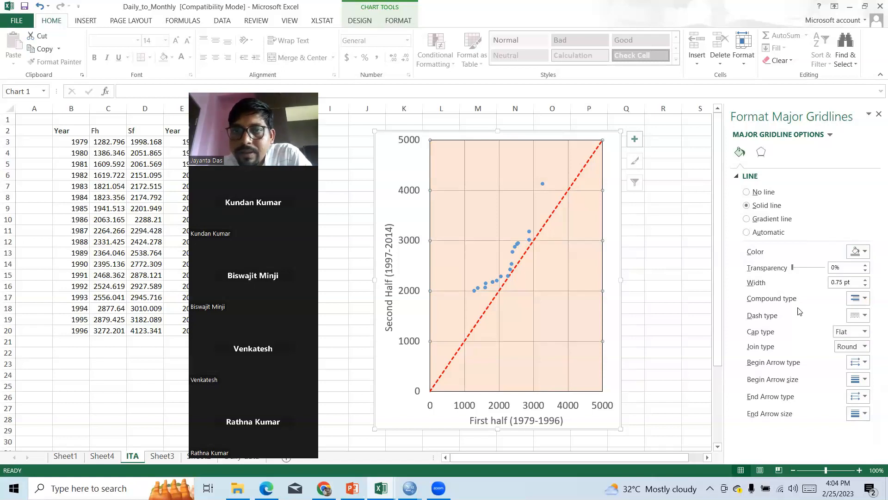
{"action": "left_click", "coordinate": [666, 270]}
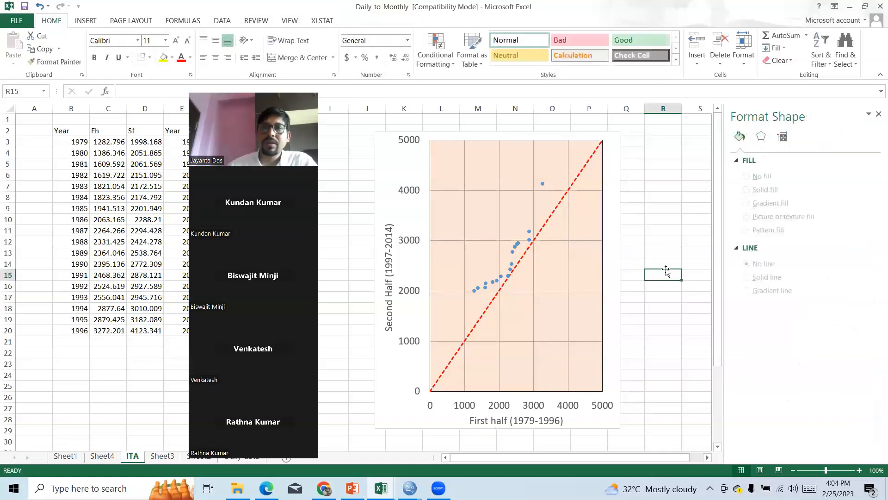
Set the scatter series' data points to the built-in circle marker at size 9.
{"action": "left_click", "coordinate": [513, 247]}
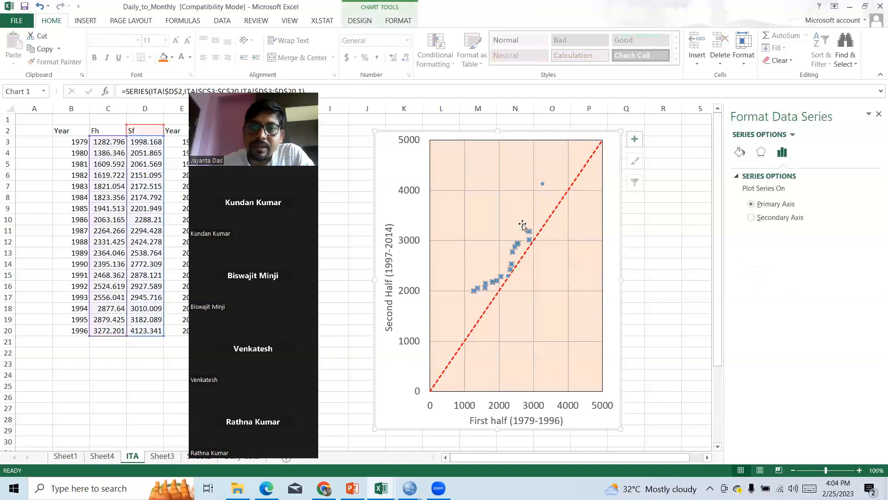
{"action": "left_click", "coordinate": [743, 155]}
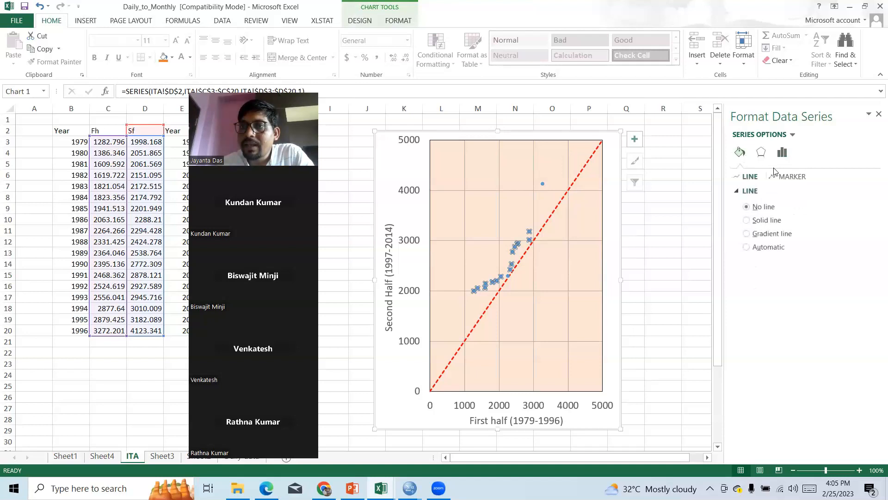
{"action": "left_click", "coordinate": [790, 178]}
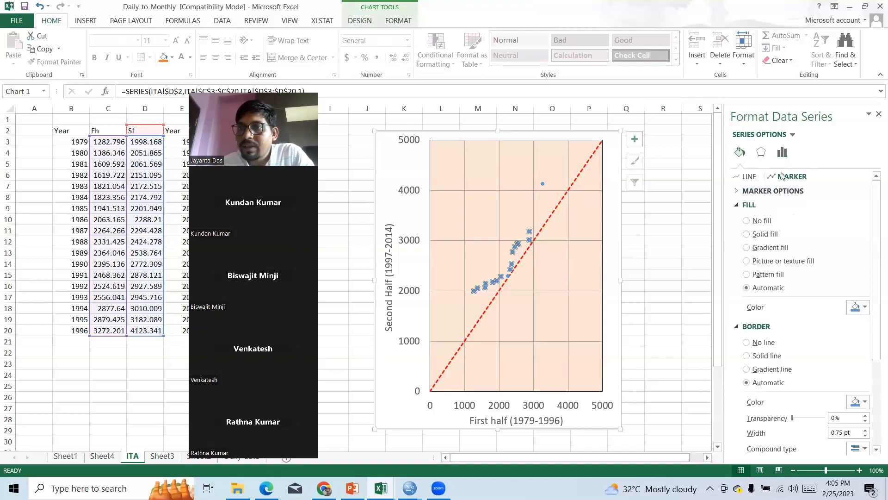
{"action": "left_click", "coordinate": [769, 190]}
{"action": "left_click", "coordinate": [749, 234]}
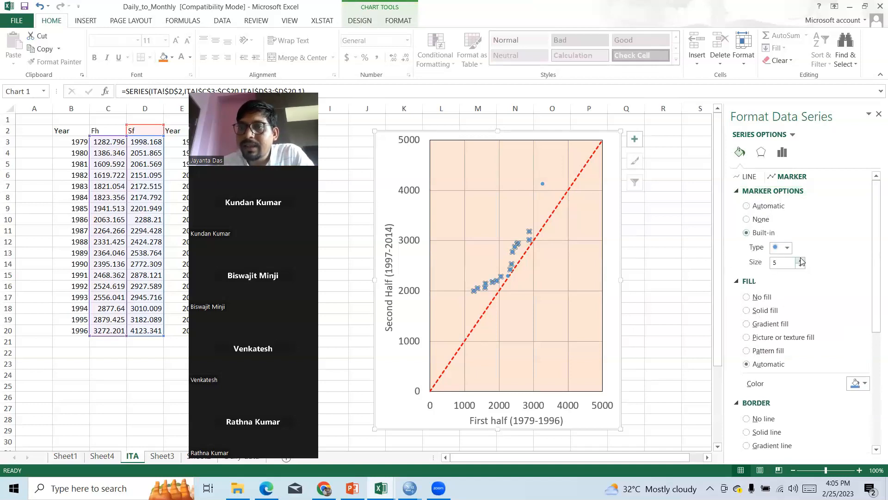
{"action": "left_click", "coordinate": [800, 260]}
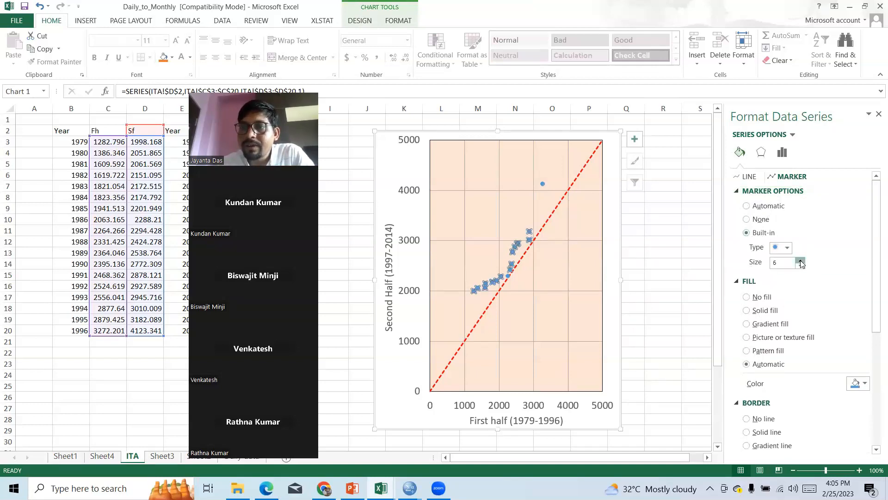
{"action": "left_click", "coordinate": [800, 260]}
{"action": "left_click", "coordinate": [800, 260]}
{"action": "left_click", "coordinate": [800, 260]}
{"action": "left_click", "coordinate": [800, 260]}
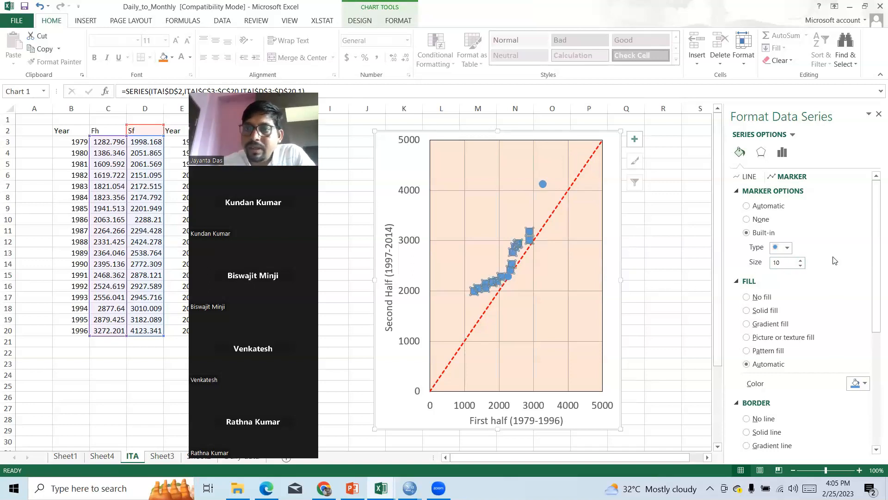
{"action": "left_click", "coordinate": [800, 266]}
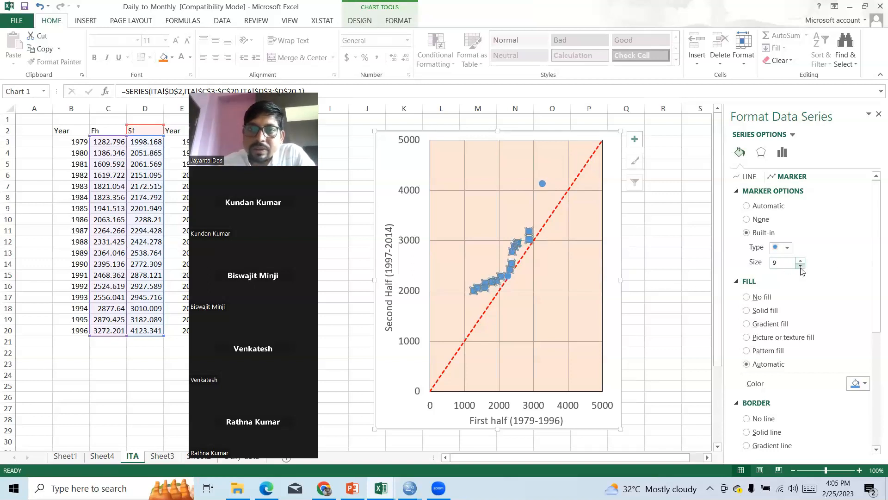
{"action": "left_click", "coordinate": [632, 252]}
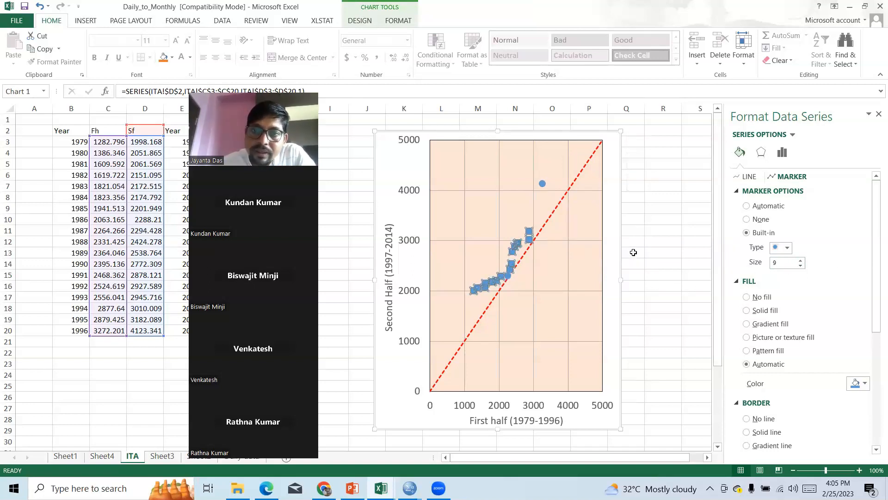
{"action": "left_click", "coordinate": [618, 191]}
Reduce the scatter series' marker size to 8 and deselect the chart.
{"action": "left_click", "coordinate": [522, 248]}
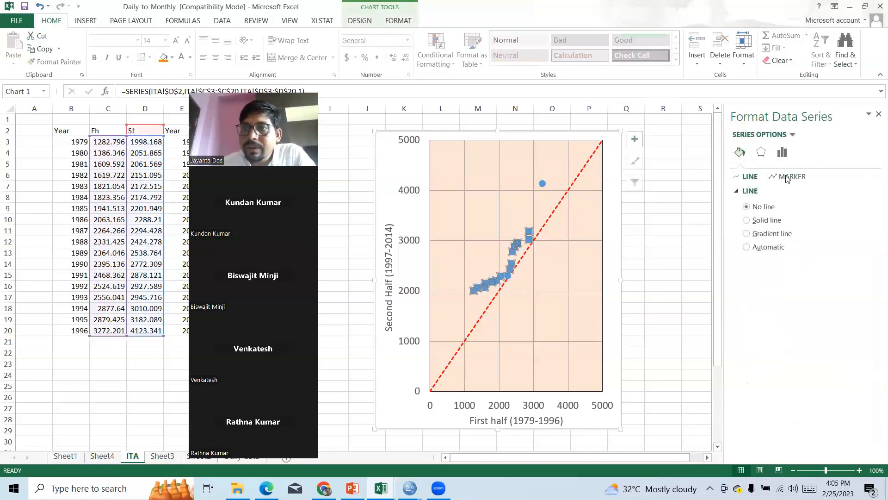
{"action": "left_click", "coordinate": [787, 177]}
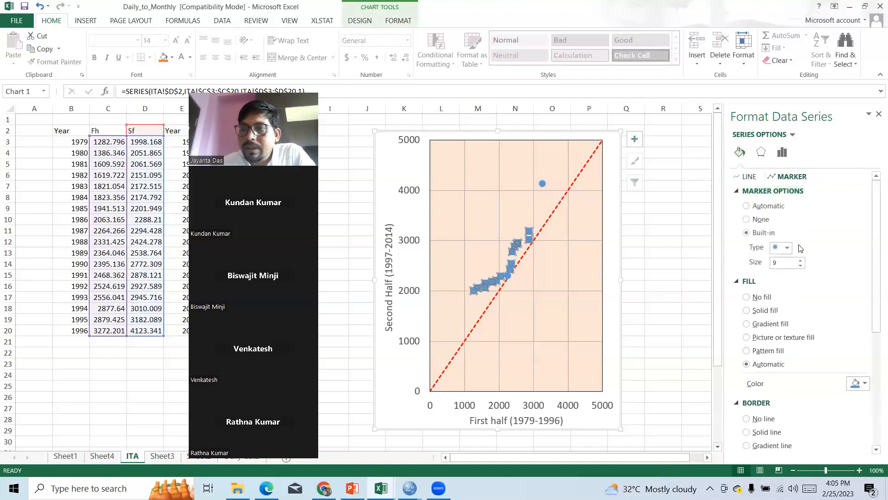
{"action": "left_click", "coordinate": [801, 266]}
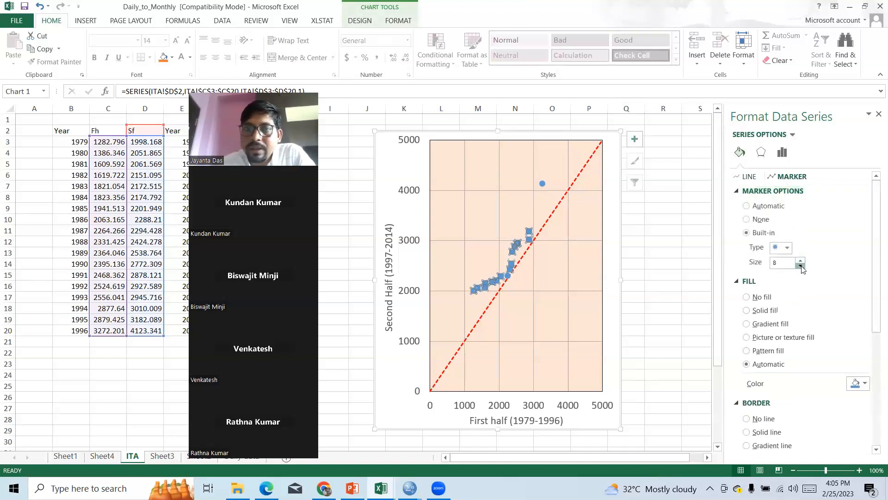
{"action": "left_click", "coordinate": [648, 242]}
{"action": "left_click", "coordinate": [639, 207]}
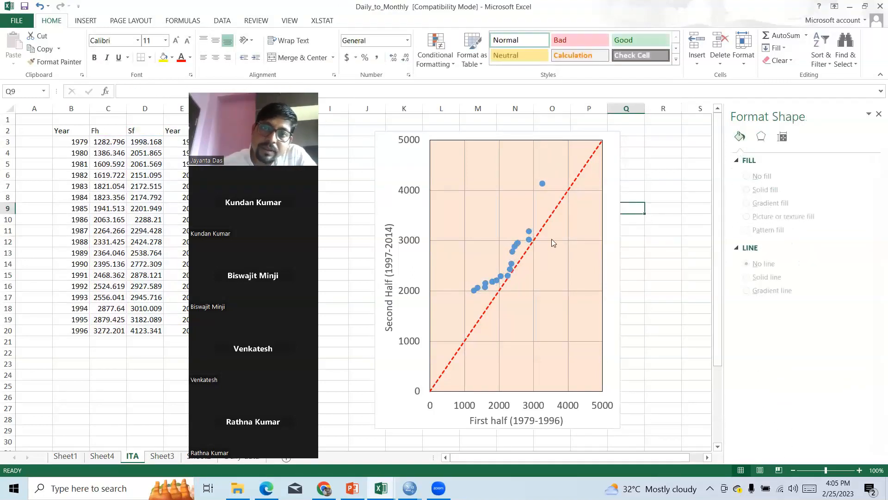
Give the scatter series' markers a solid fill in the standard blue color.
{"action": "left_click", "coordinate": [511, 247]}
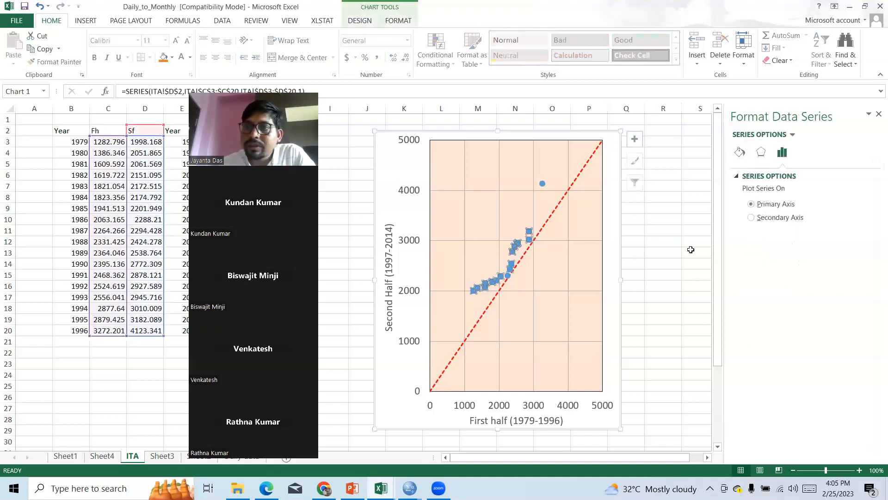
{"action": "left_click", "coordinate": [739, 155]}
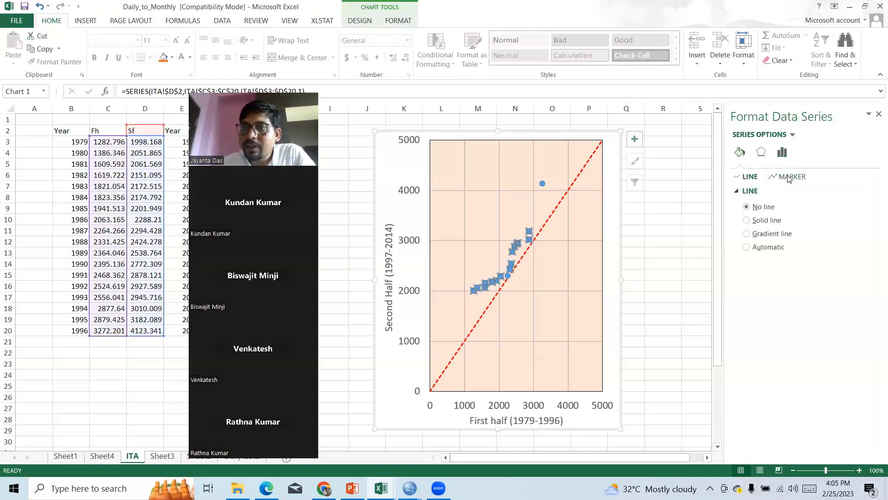
{"action": "left_click", "coordinate": [789, 179]}
{"action": "left_click", "coordinate": [773, 192]}
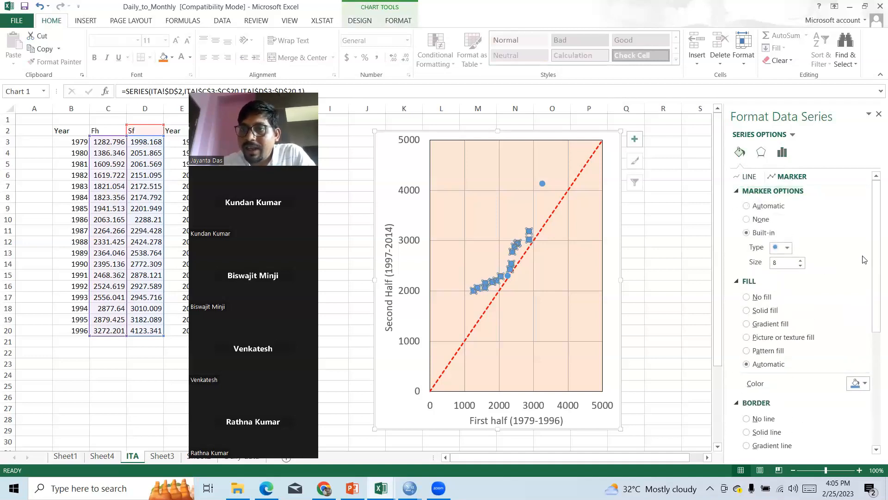
{"action": "left_click_drag", "start_coordinate": [873, 253], "coordinate": [872, 299]}
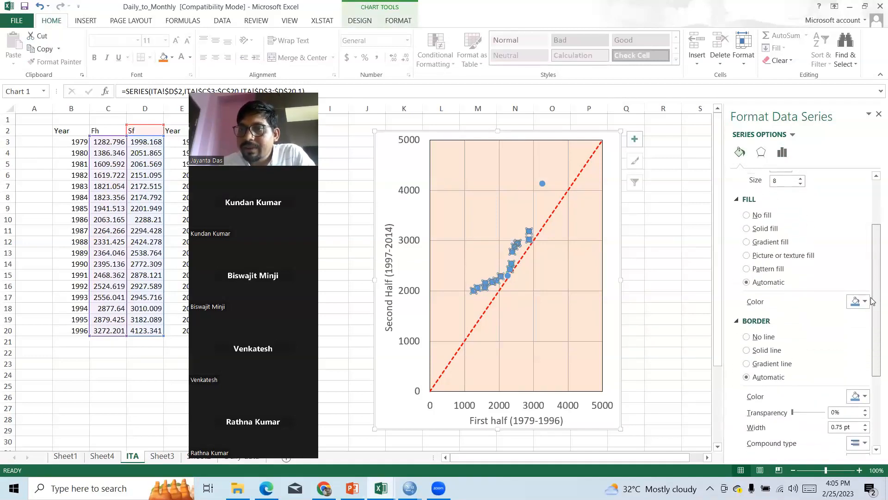
{"action": "left_click", "coordinate": [753, 233]}
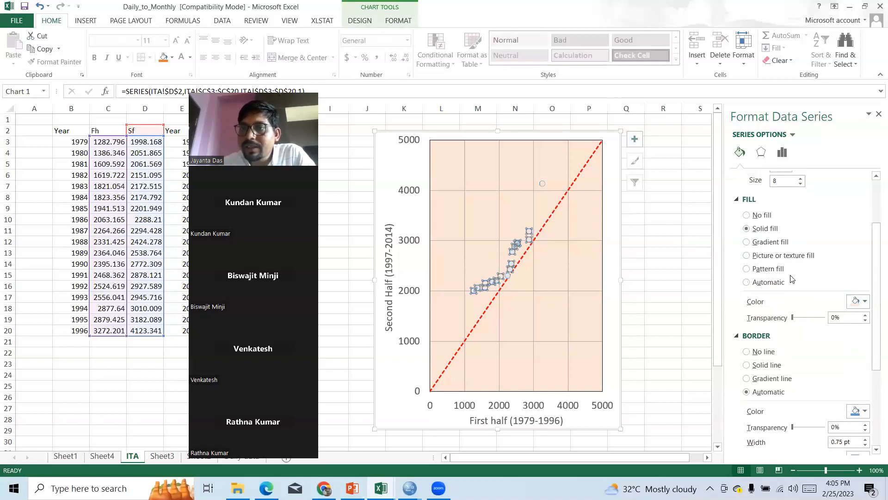
{"action": "left_click", "coordinate": [865, 301]}
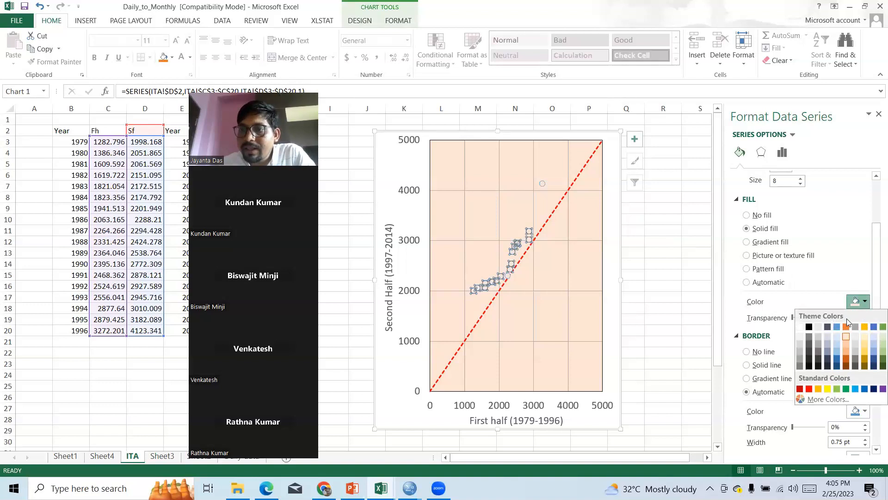
{"action": "left_click", "coordinate": [865, 389]}
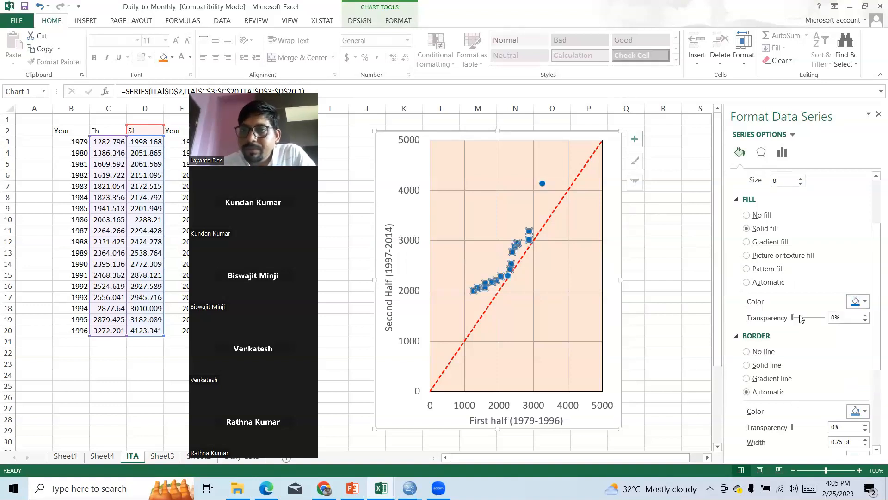
Outline the scatter markers with a solid black border line, and deselect the chart.
{"action": "left_click", "coordinate": [750, 365]}
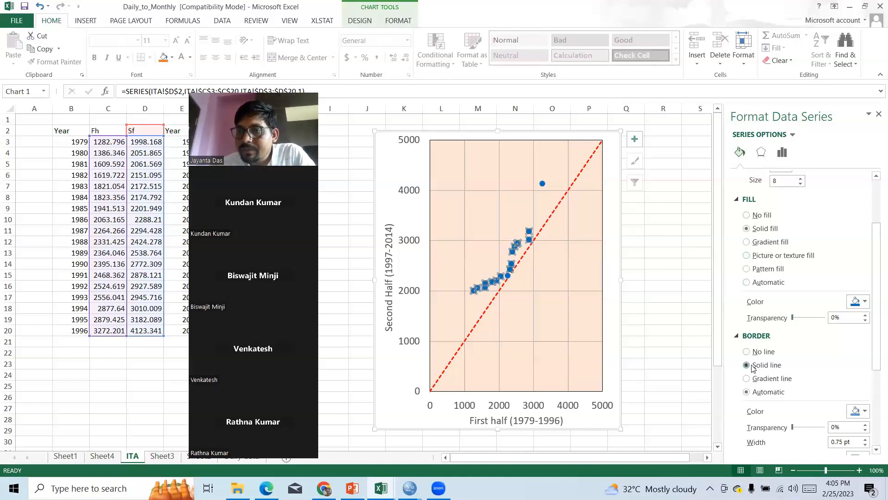
{"action": "left_click", "coordinate": [862, 412]}
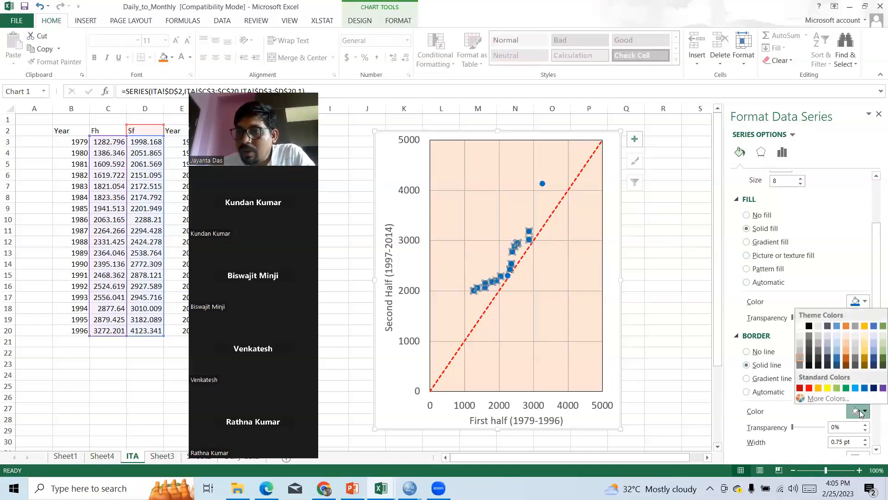
{"action": "left_click", "coordinate": [810, 327]}
{"action": "left_click", "coordinate": [660, 262]}
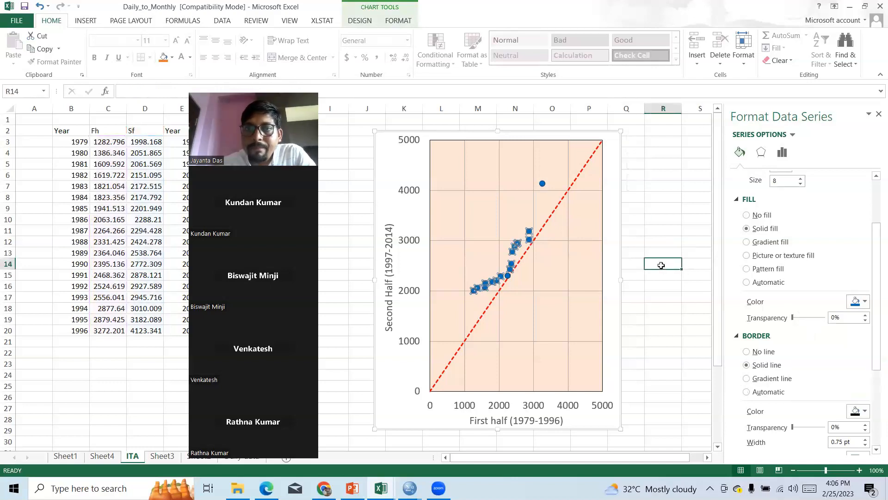
{"action": "left_click", "coordinate": [651, 209]}
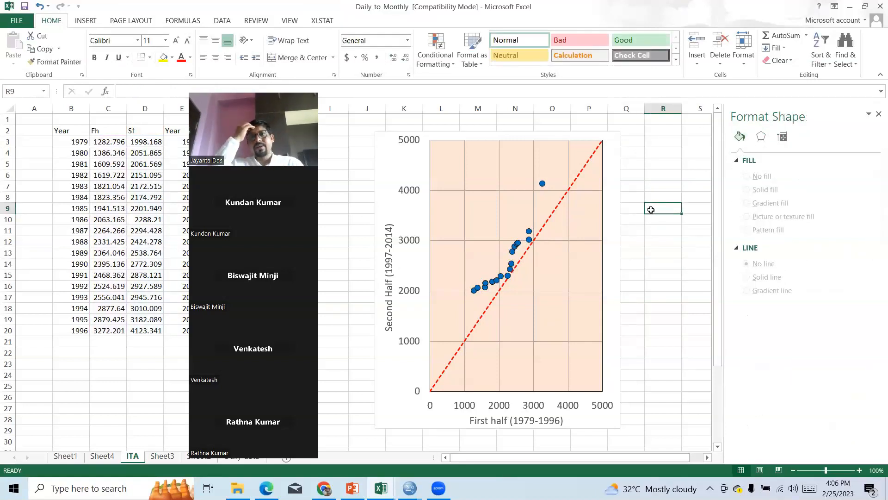
{"action": "left_click", "coordinate": [453, 137]}
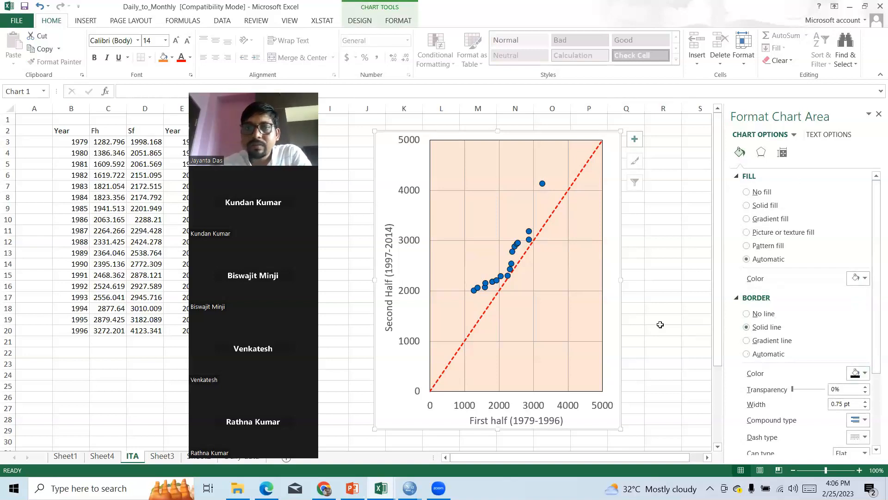
{"action": "left_click", "coordinate": [673, 305]}
{"action": "left_click", "coordinate": [677, 227]}
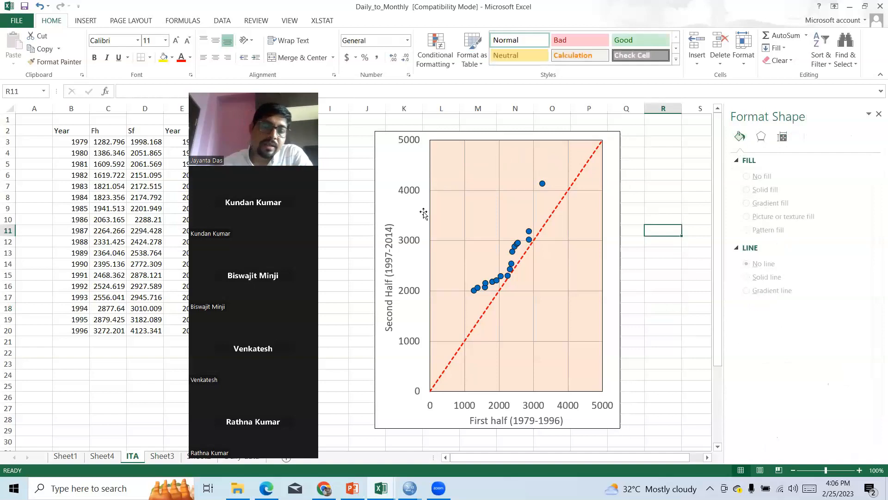
Set the font color of all the chart's text to automatic black, and deselect the chart.
{"action": "left_click", "coordinate": [410, 222]}
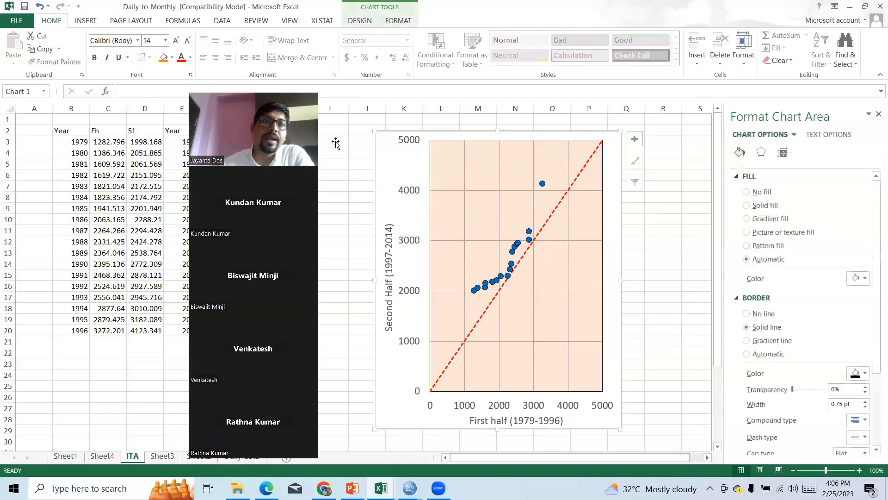
{"action": "left_click", "coordinate": [189, 57]}
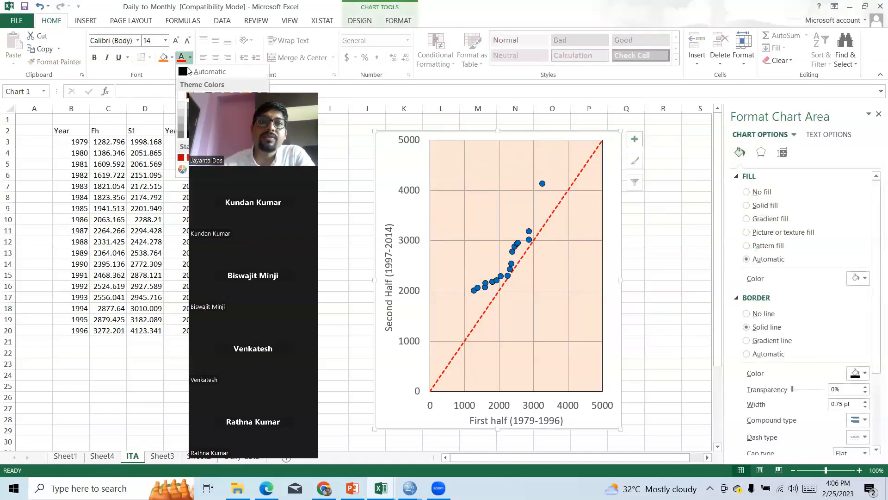
{"action": "left_click", "coordinate": [184, 73]}
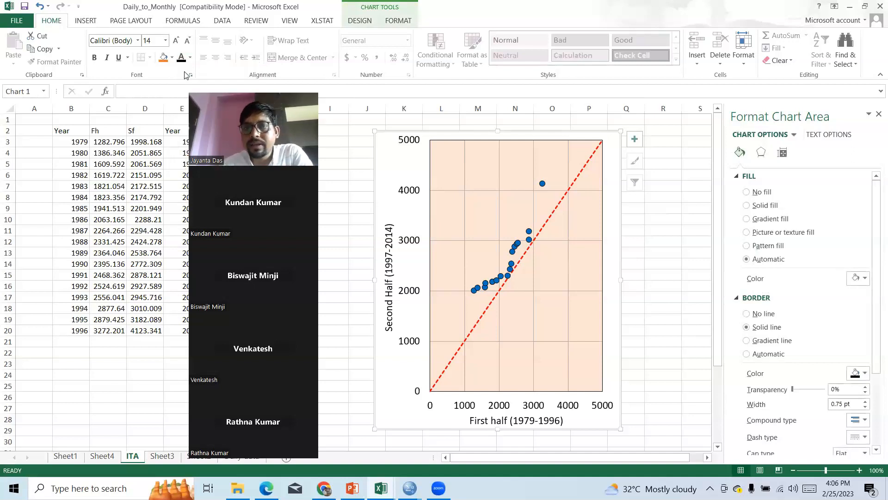
{"action": "left_click", "coordinate": [652, 253]}
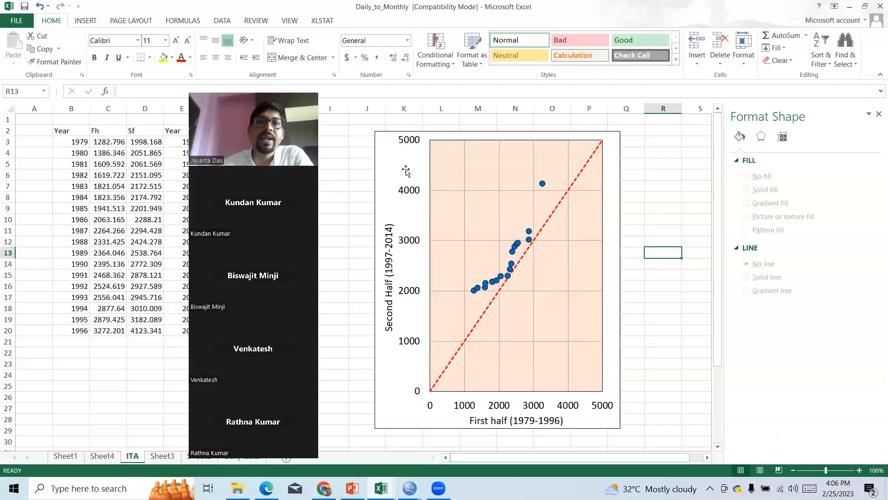
Insert a text box reading "(a)" on the chart, beside the vertical axis between the 4000 and 5000 labels.
{"action": "left_click_drag", "start_coordinate": [270, 88], "coordinate": [800, 103]}
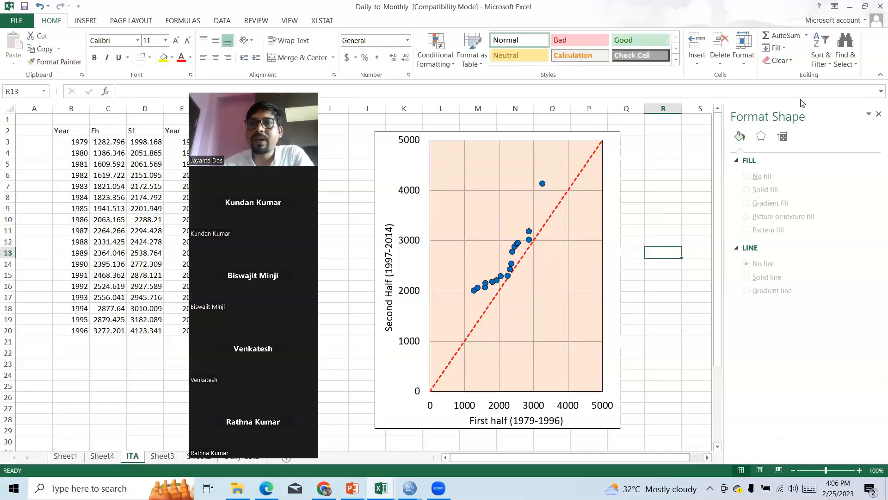
{"action": "left_click", "coordinate": [85, 20]}
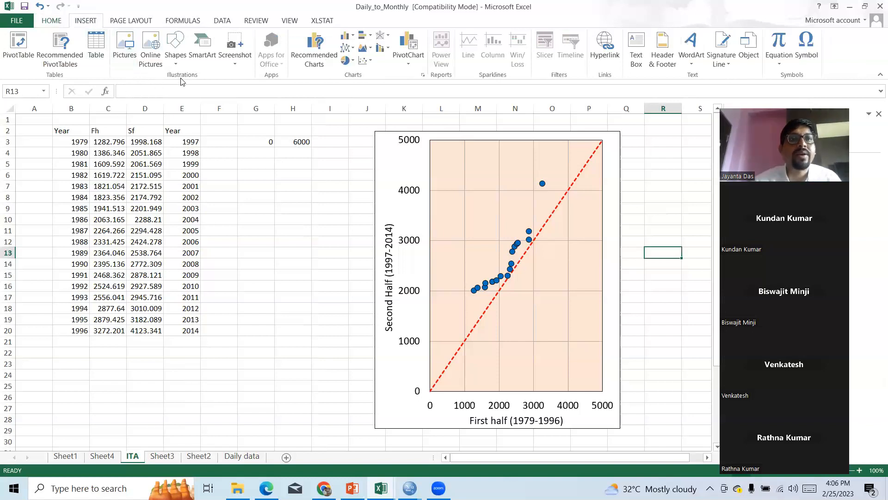
{"action": "left_click", "coordinate": [176, 49]}
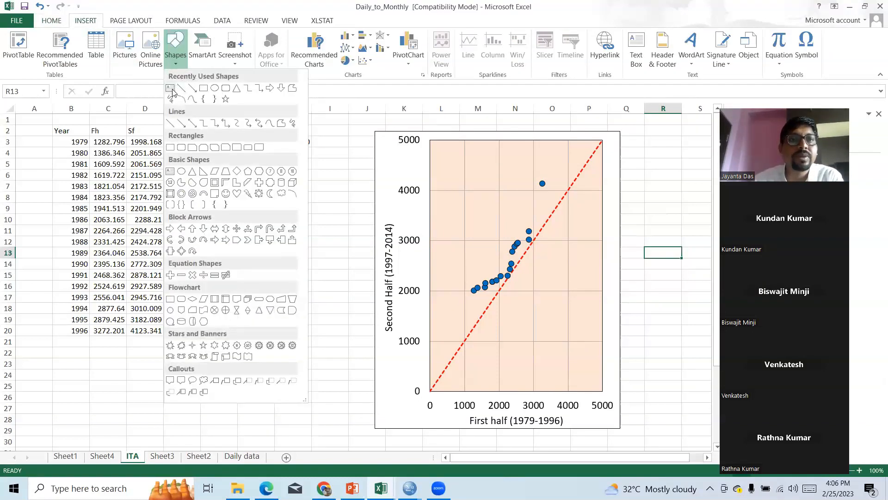
{"action": "left_click", "coordinate": [170, 88]}
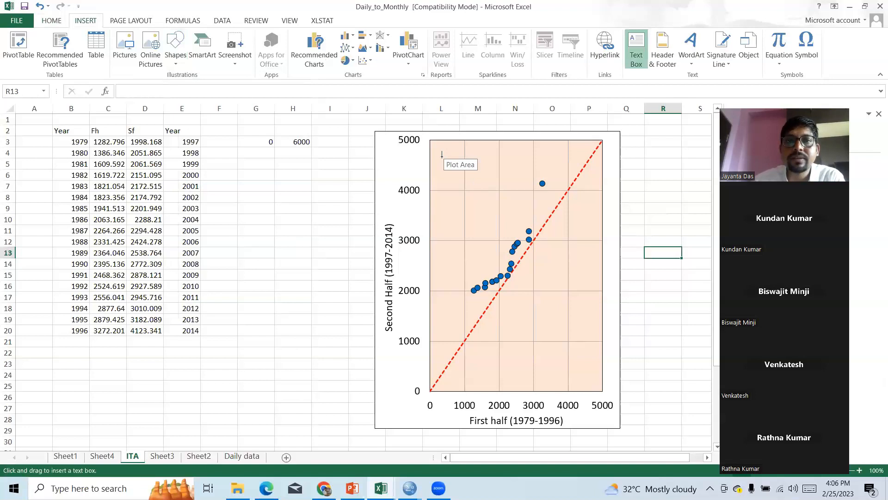
{"action": "left_click", "coordinate": [384, 160]}
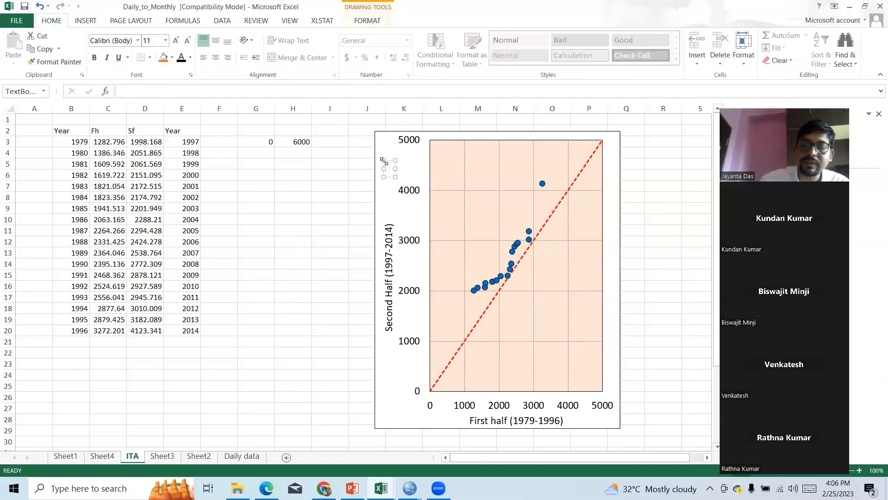
{"action": "type", "text": "()"}
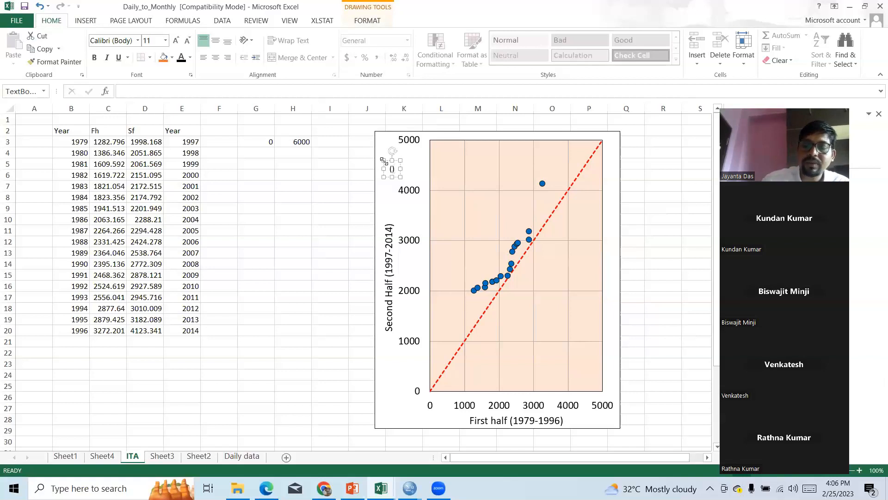
{"action": "key", "text": "Left"}
{"action": "type", "text": "a"}
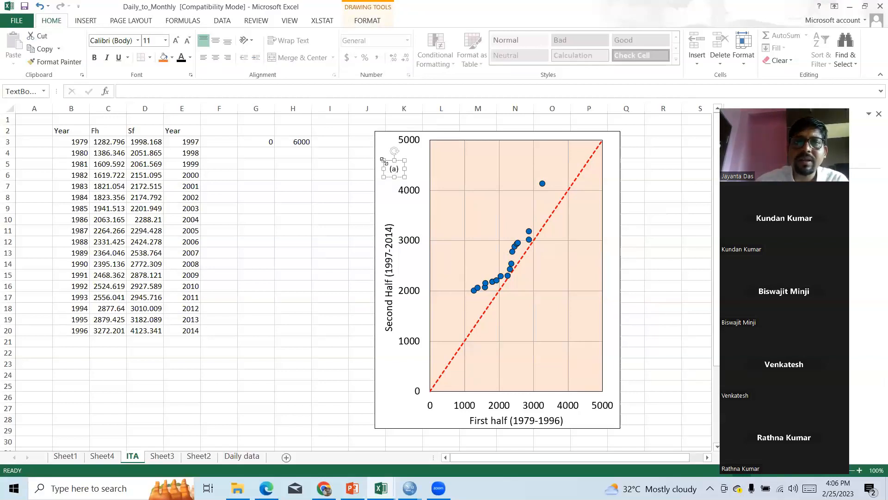
Enlarge the "(a)" text box's font to 18 and move the box slightly up toward the chart's upper-left corner.
{"action": "left_click", "coordinate": [176, 41]}
{"action": "left_click", "coordinate": [176, 41]}
{"action": "left_click", "coordinate": [176, 41]}
{"action": "left_click", "coordinate": [177, 41]}
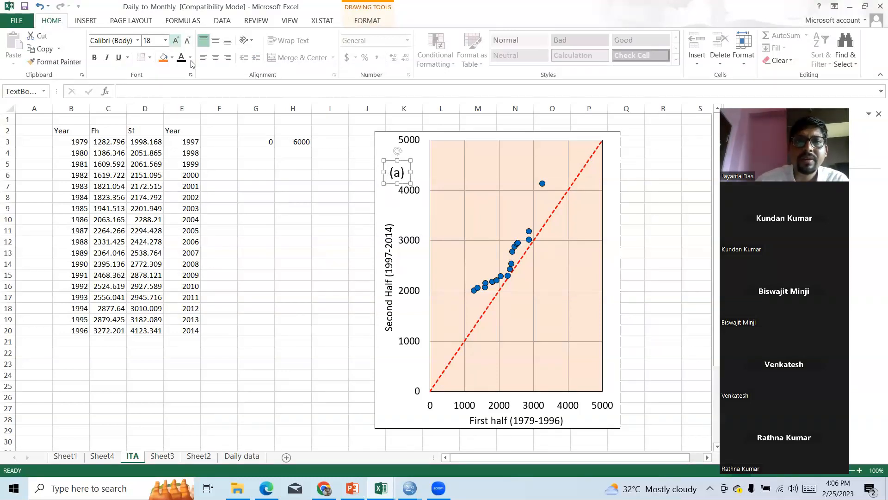
{"action": "left_click_drag", "start_coordinate": [389, 161], "coordinate": [382, 154]}
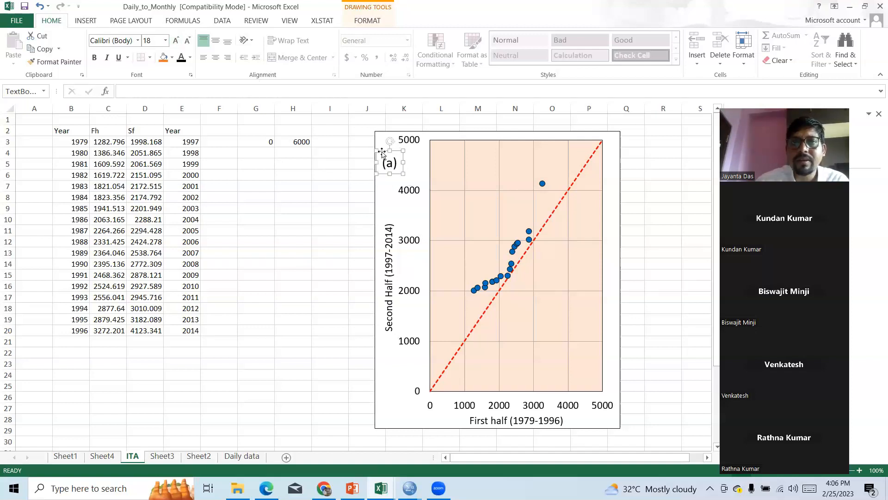
{"action": "left_click", "coordinate": [532, 239]}
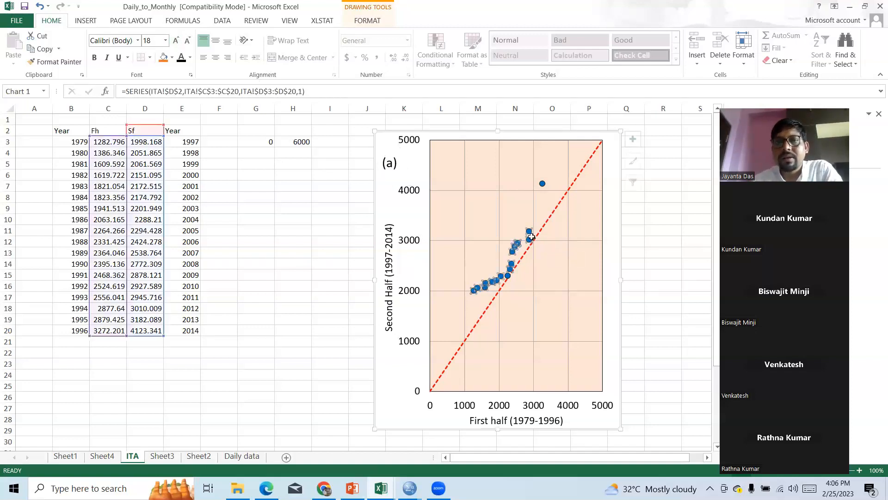
{"action": "right_click", "coordinate": [532, 239]}
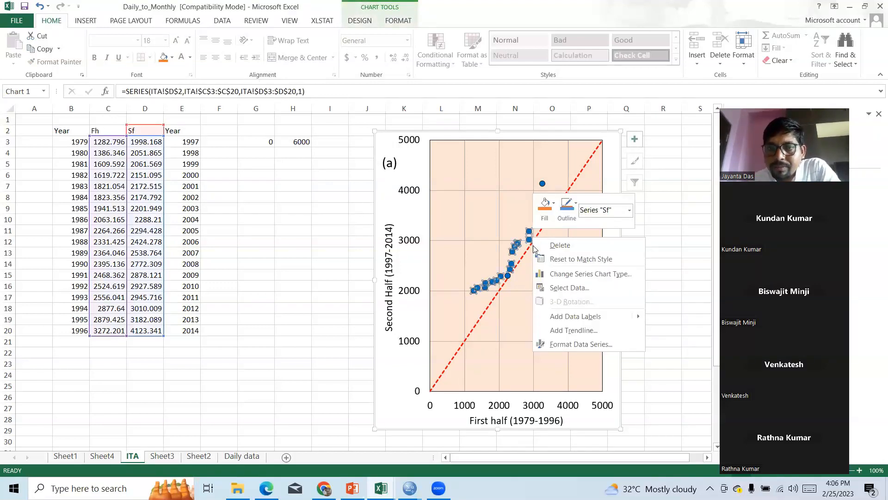
{"action": "left_click", "coordinate": [560, 159]}
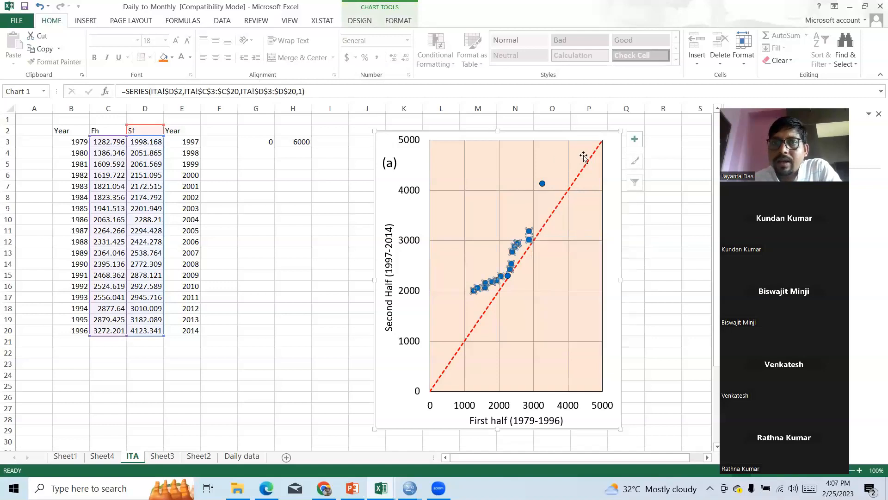
Add a legend to the chart and move it inside the plot area, around the 1000 gridline below the dashed diagonal.
{"action": "left_click", "coordinate": [634, 139]}
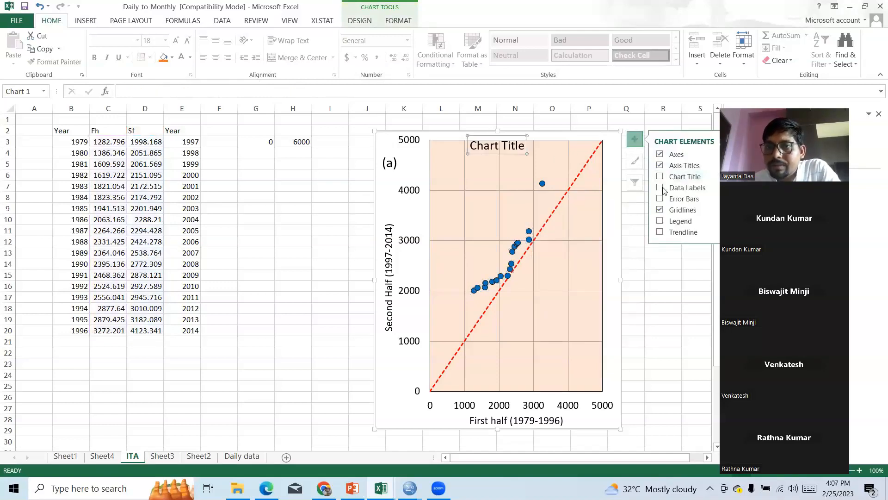
{"action": "left_click", "coordinate": [660, 221]}
{"action": "left_click", "coordinate": [562, 280]}
{"action": "left_click_drag", "start_coordinate": [562, 279], "coordinate": [523, 340]}
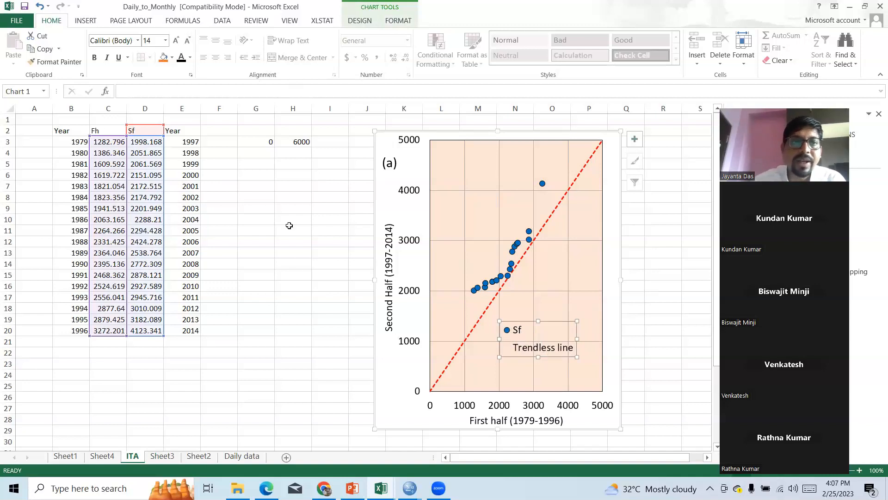
Rename the scatter series in the legend by changing its header in cell D2 to "Data Point".
{"action": "left_click", "coordinate": [145, 131]}
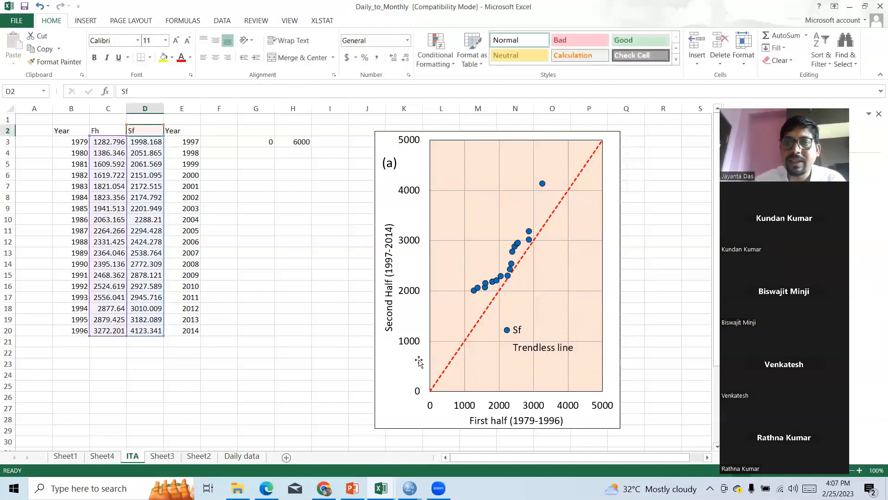
{"action": "left_click", "coordinate": [523, 334]}
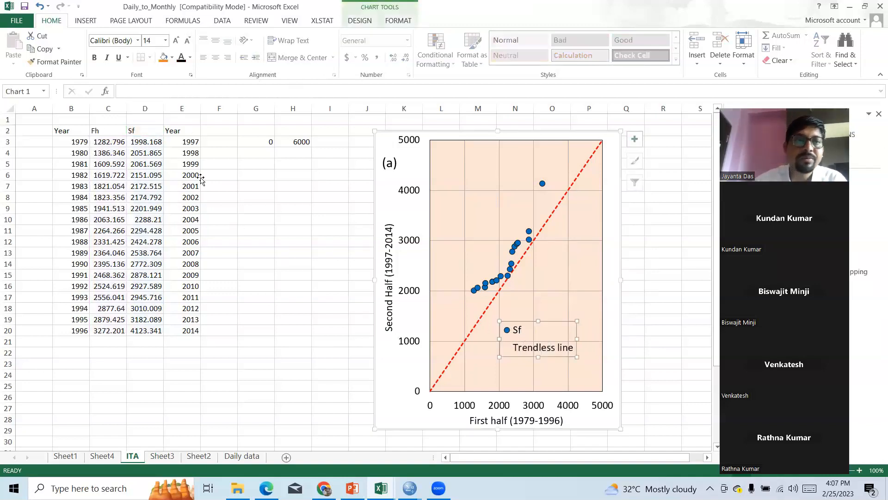
{"action": "left_click", "coordinate": [145, 130]}
{"action": "type", "text": "Data"}
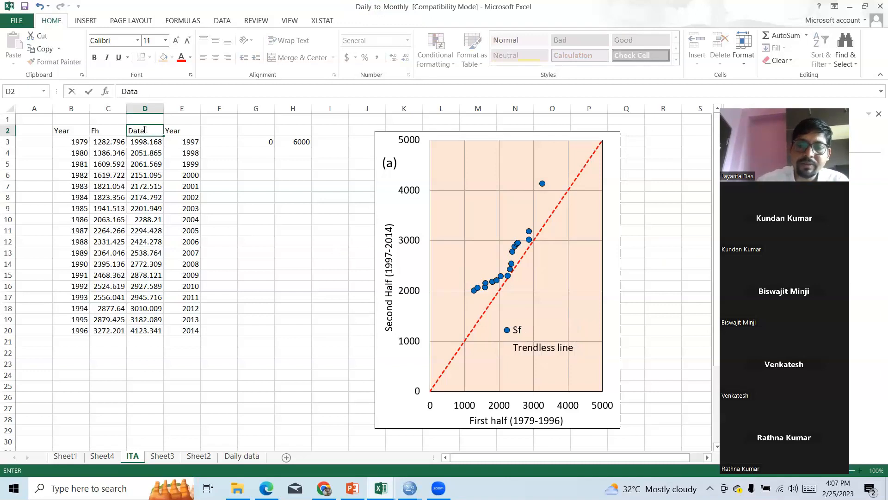
{"action": "type", "text": " Point"}
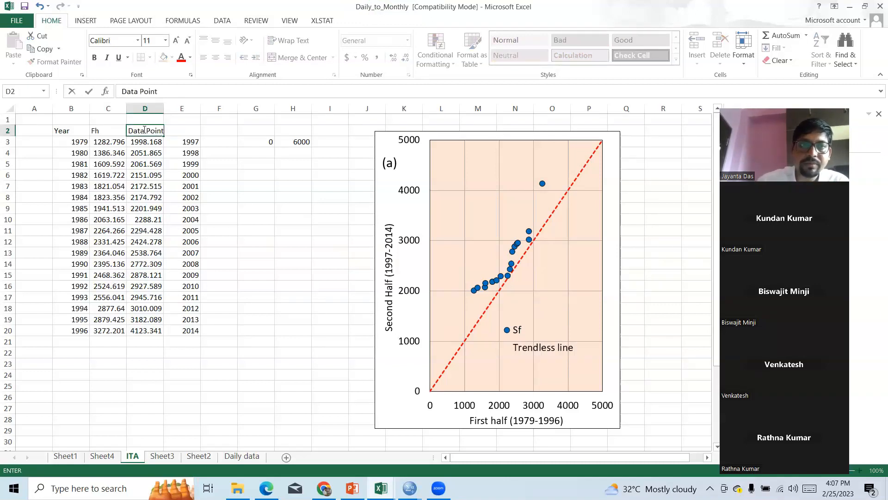
{"action": "left_click", "coordinate": [256, 252]}
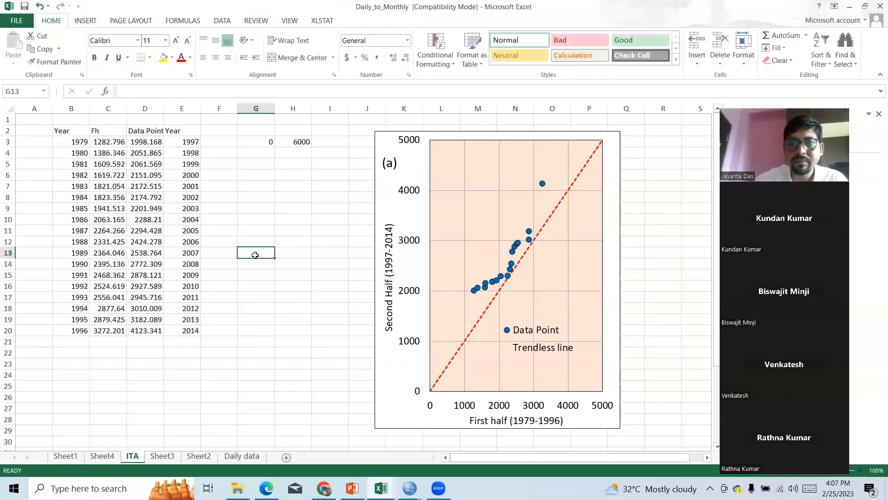
{"action": "left_click", "coordinate": [539, 353]}
{"action": "left_click", "coordinate": [539, 353]}
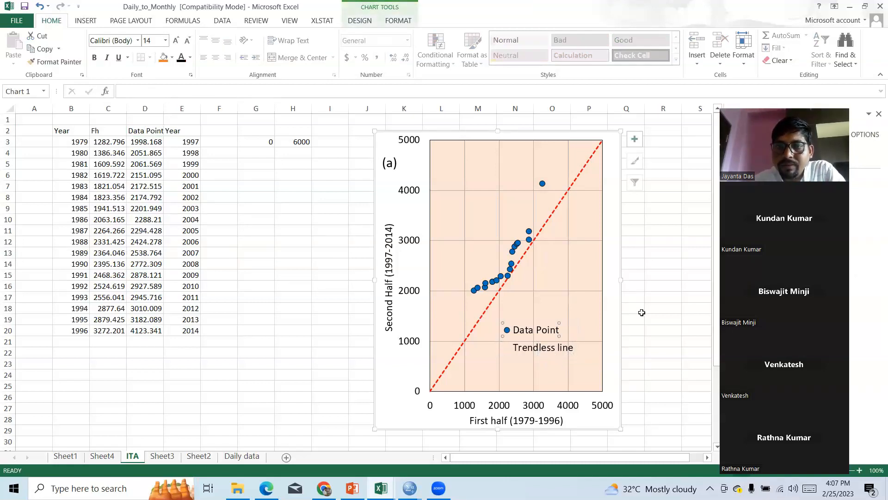
{"action": "left_click", "coordinate": [631, 310]}
{"action": "left_click", "coordinate": [548, 333]}
{"action": "left_click", "coordinate": [552, 332]}
{"action": "left_click", "coordinate": [635, 319]}
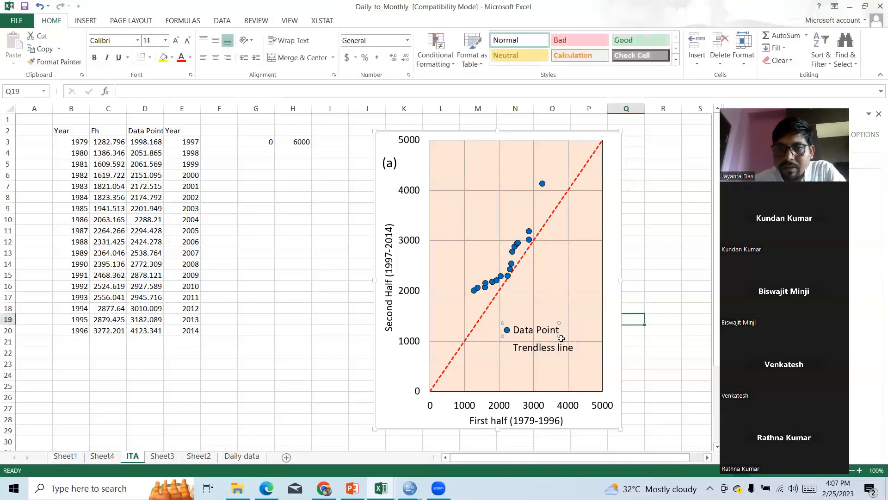
{"action": "left_click", "coordinate": [676, 321]}
{"action": "left_click", "coordinate": [555, 345]}
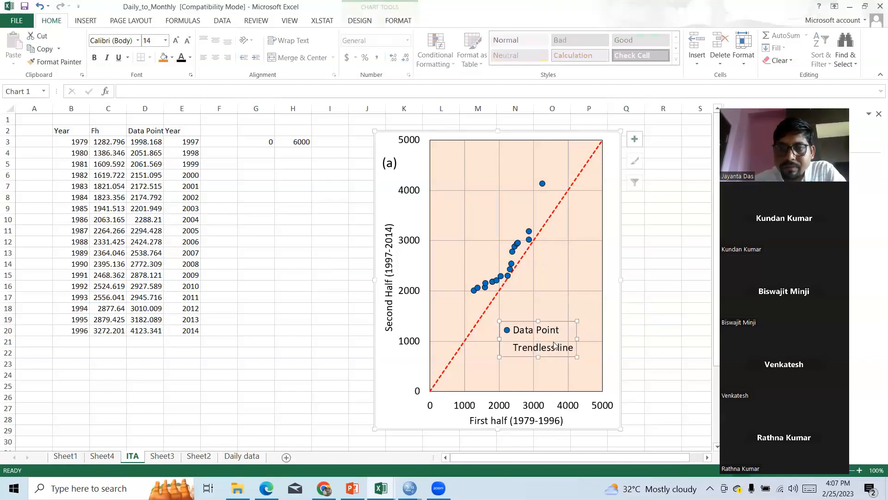
{"action": "left_click", "coordinate": [529, 321]}
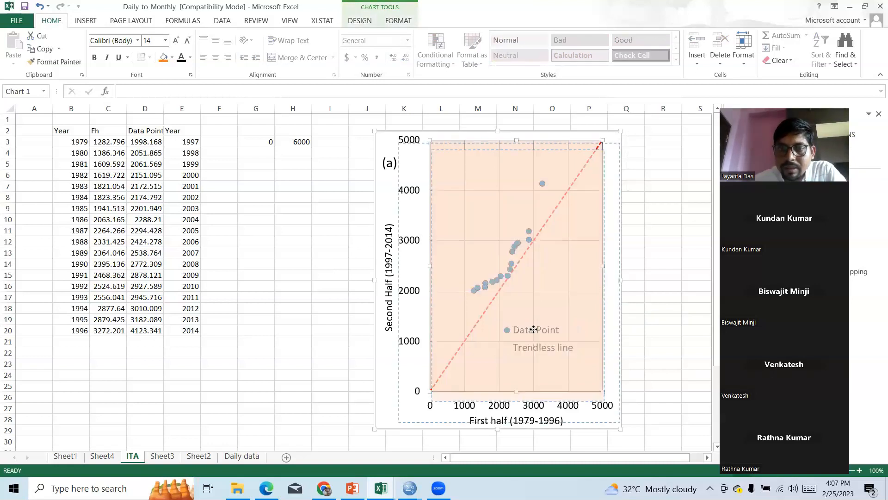
{"action": "left_click", "coordinate": [649, 319]}
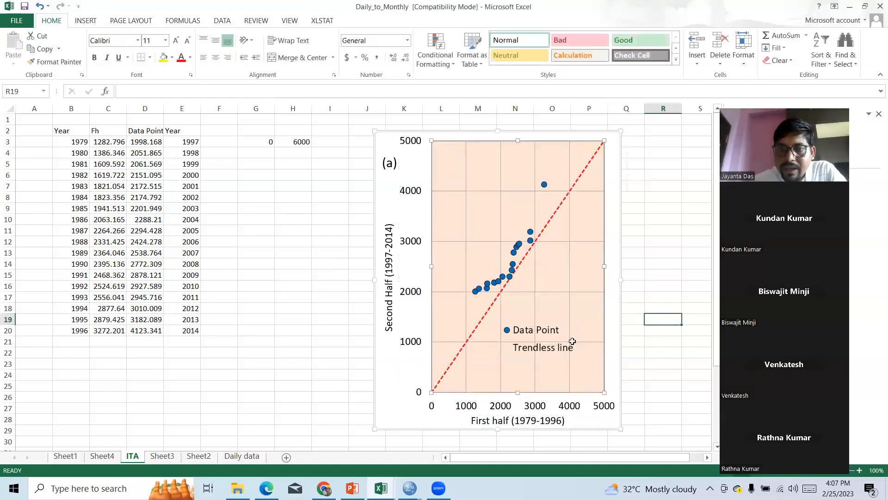
Move the whole legend up to the 2000 gridline, just below the dashed diagonal, and deselect the chart.
{"action": "left_click", "coordinate": [550, 351]}
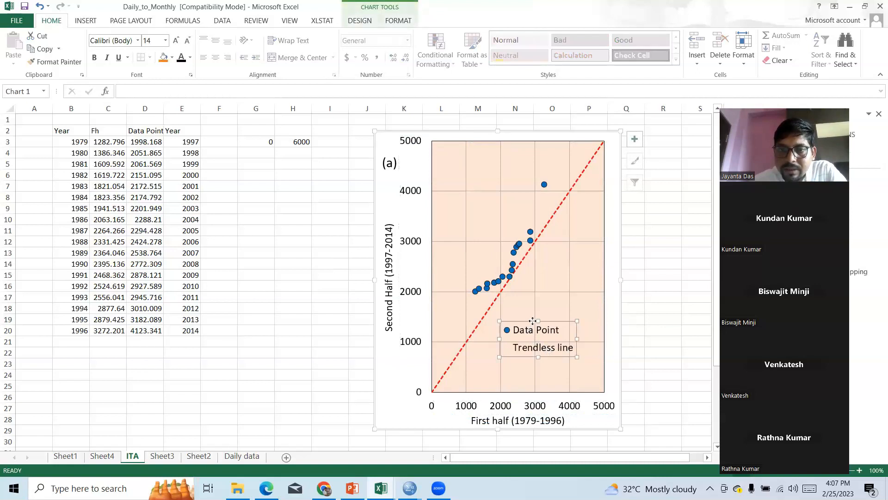
{"action": "left_click_drag", "start_coordinate": [533, 321], "coordinate": [550, 281]}
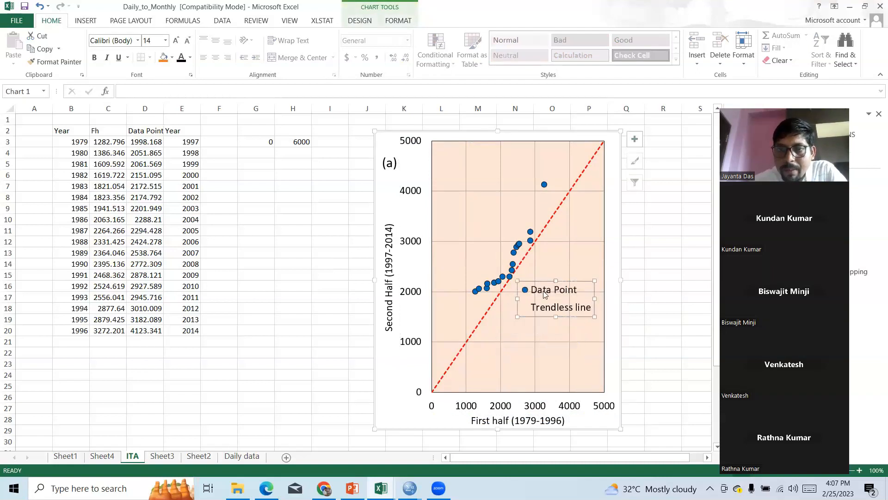
{"action": "left_click", "coordinate": [637, 308]}
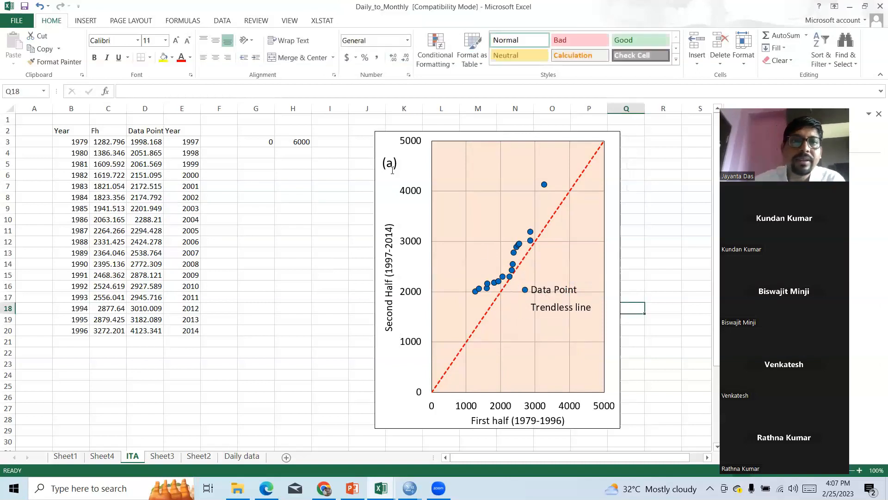
Draw a horizontal straight line about 0.33" long in front of the legend's "Trendless line" text.
{"action": "left_click", "coordinate": [89, 27]}
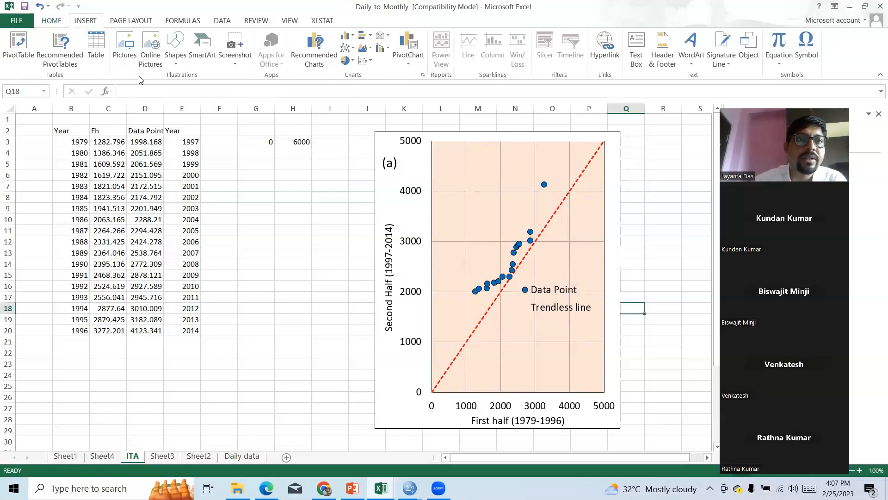
{"action": "left_click", "coordinate": [176, 64]}
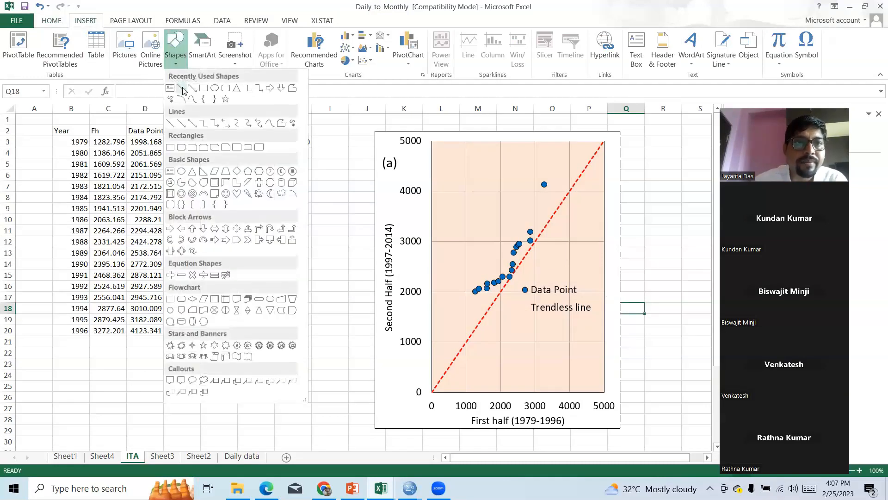
{"action": "left_click", "coordinate": [191, 100]}
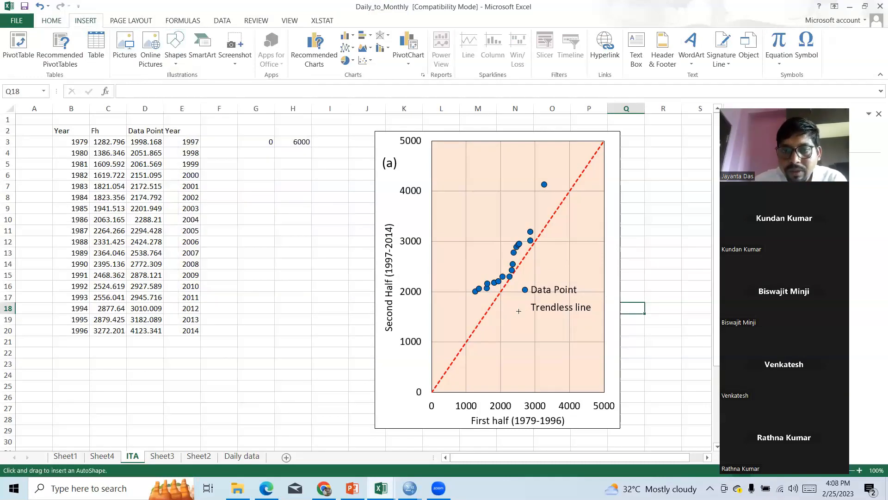
{"action": "left_click_drag", "start_coordinate": [508, 308], "coordinate": [526, 308]}
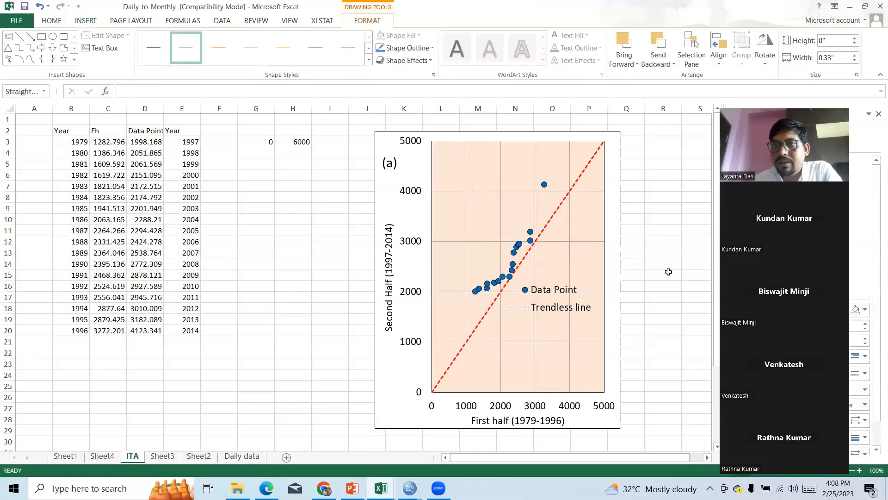
Color the short line beside "Trendless line" standard red and set its width to 2 pt.
{"action": "left_click_drag", "start_coordinate": [799, 98], "coordinate": [210, 103]}
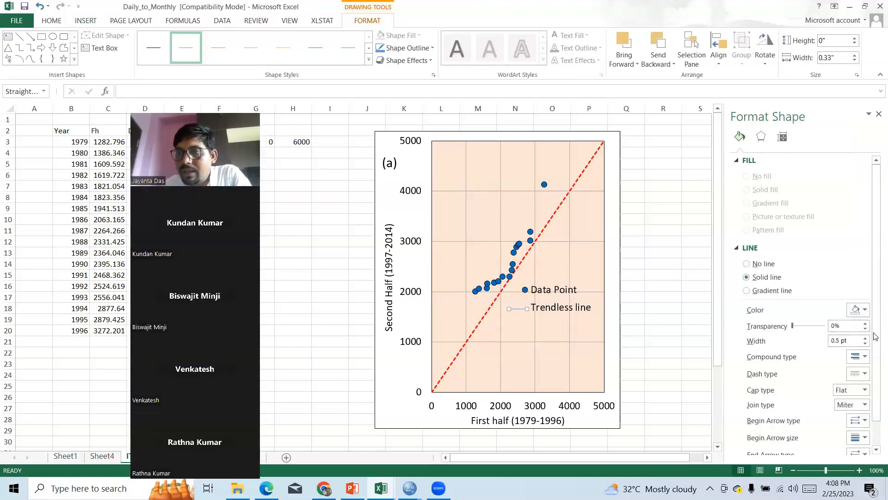
{"action": "left_click", "coordinate": [866, 311]}
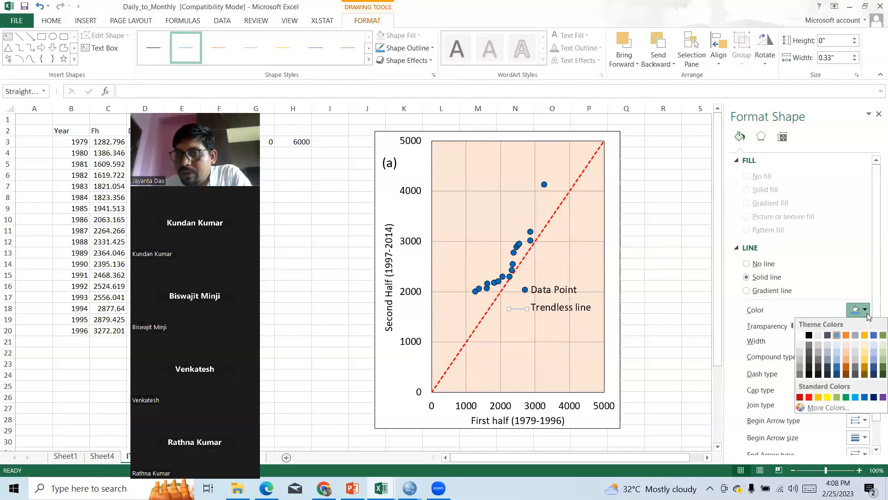
{"action": "left_click", "coordinate": [810, 398]}
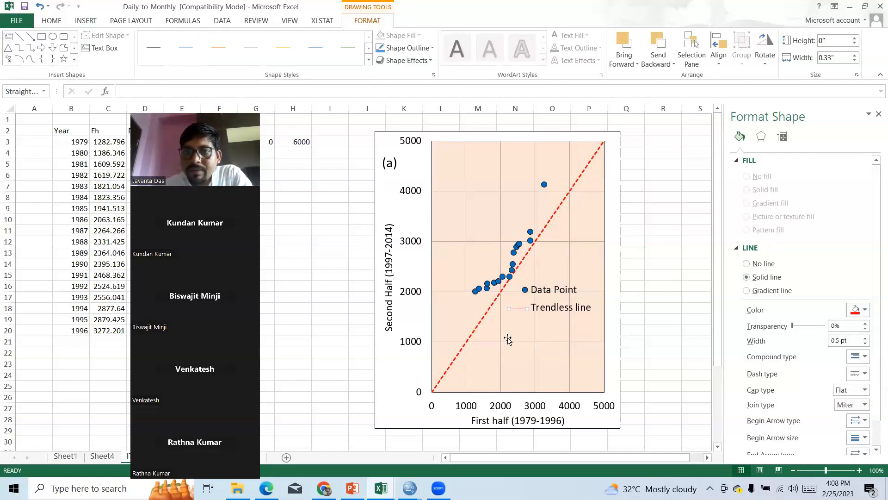
{"action": "left_click", "coordinate": [868, 340]}
{"action": "left_click", "coordinate": [867, 340]}
{"action": "left_click", "coordinate": [867, 340]}
{"action": "left_click", "coordinate": [868, 340]}
{"action": "left_click", "coordinate": [868, 341]}
{"action": "left_click", "coordinate": [868, 340]}
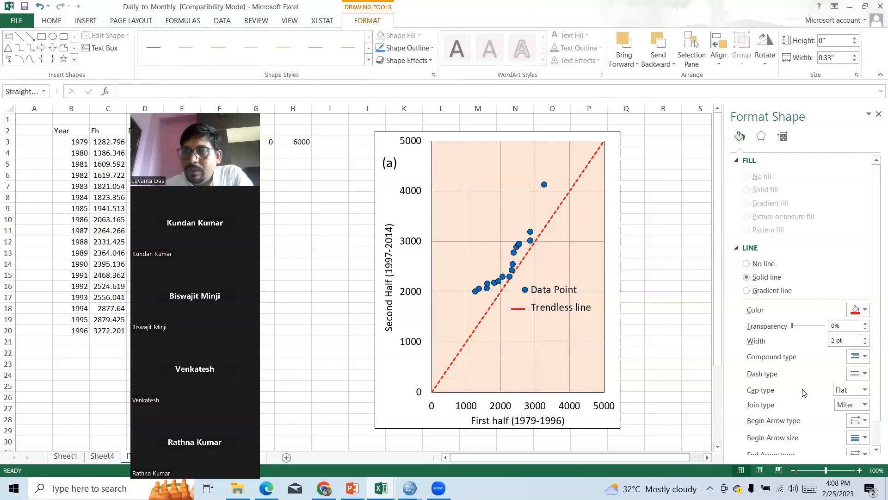
Make the short red line beside the legend's "Trendless line" text dashed like the diagonal, and deselect it.
{"action": "left_click", "coordinate": [862, 374]}
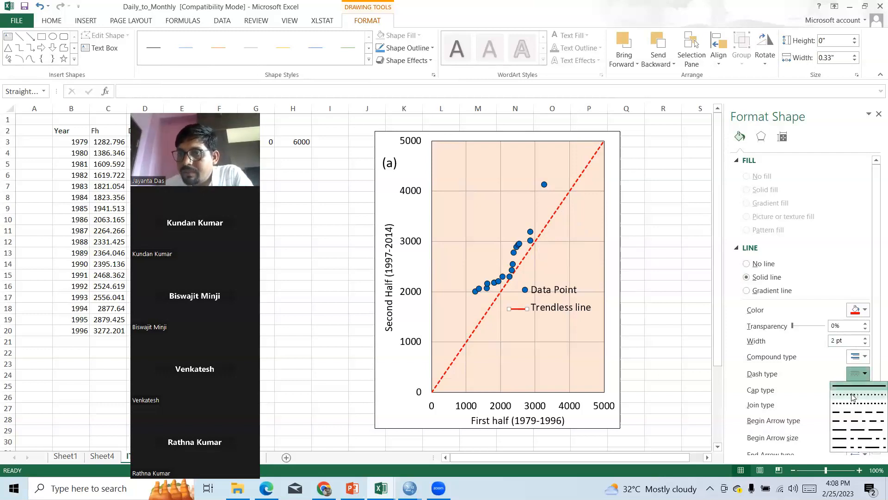
{"action": "left_click", "coordinate": [855, 409]}
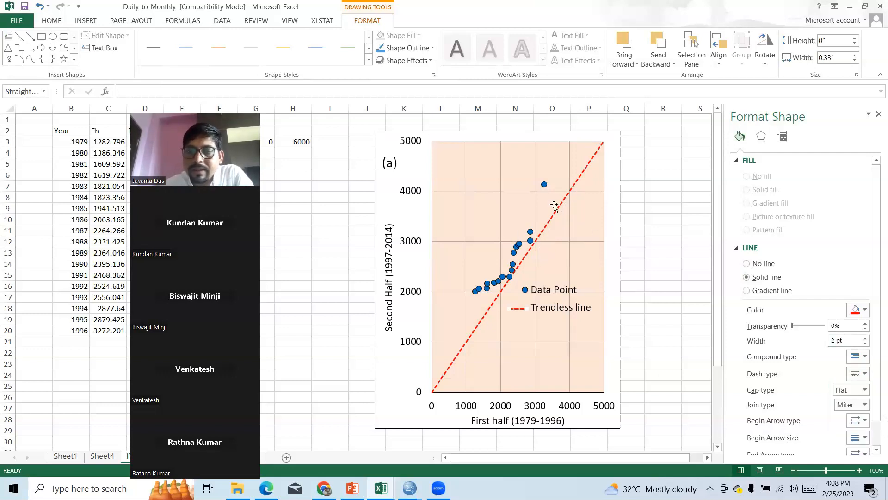
{"action": "left_click", "coordinate": [635, 287]}
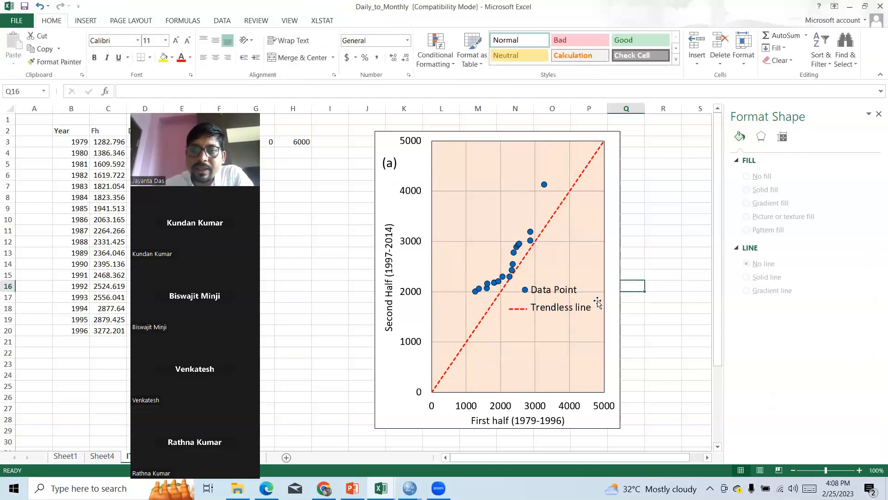
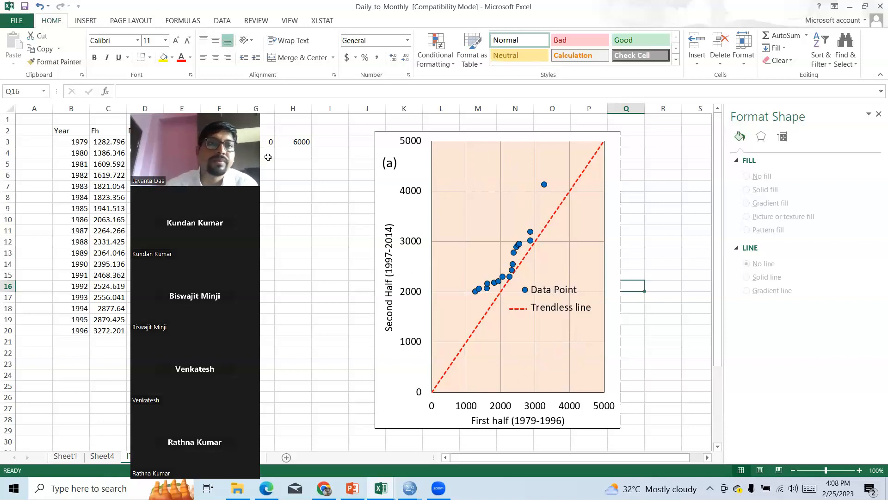
Add a text box reading "Increasing Triangle" in the plot area above the diagonal, just over the 4000 gridline.
{"action": "left_click", "coordinate": [82, 21]}
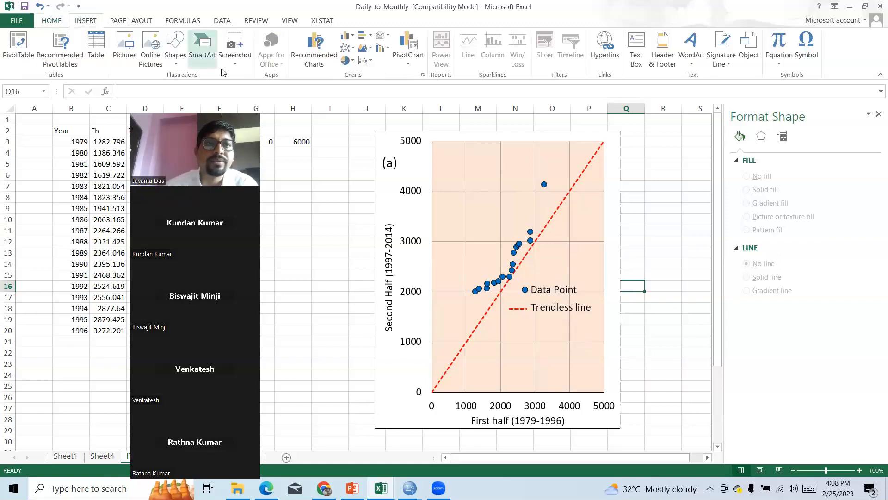
{"action": "left_click", "coordinate": [176, 48]}
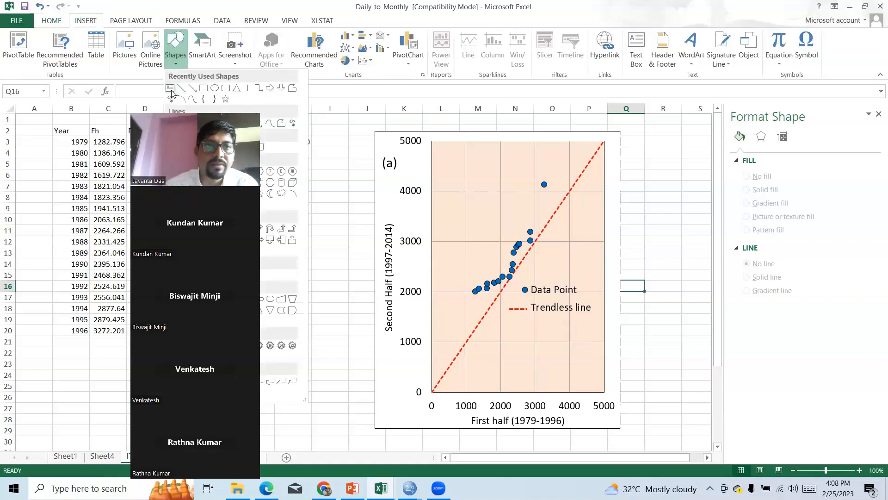
{"action": "left_click", "coordinate": [171, 88]}
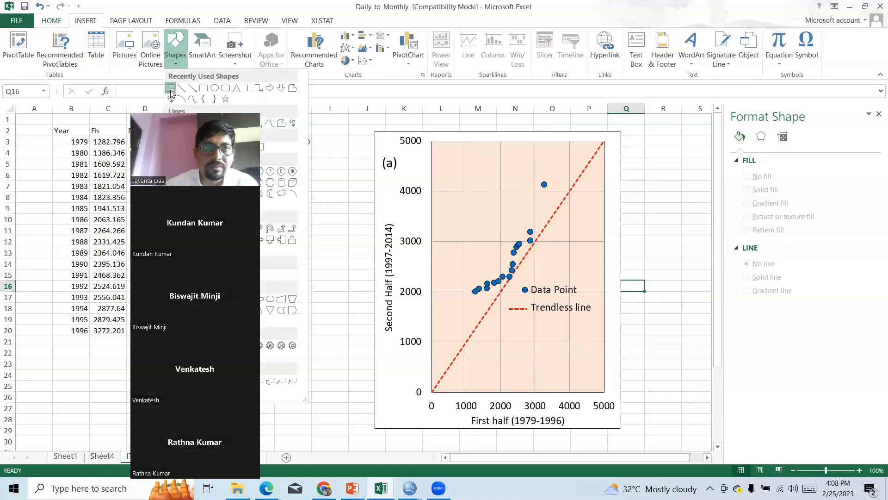
{"action": "left_click", "coordinate": [447, 168]}
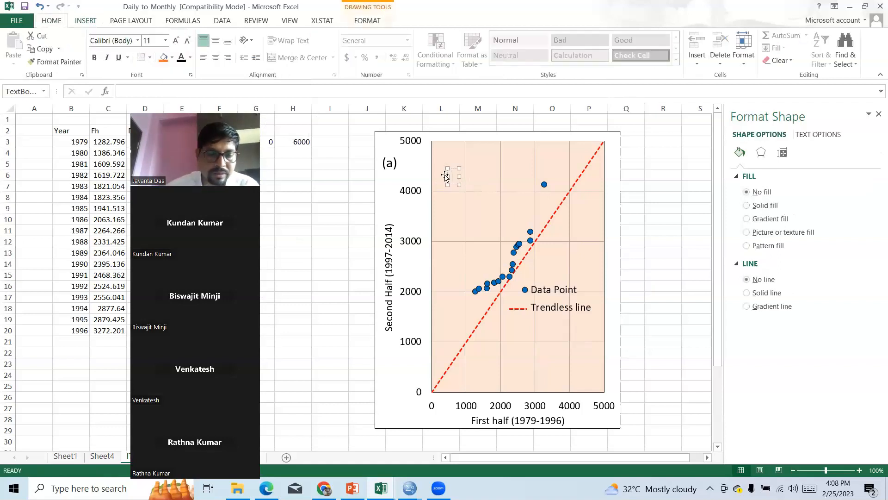
{"action": "type", "text": "Increasing Triangle"}
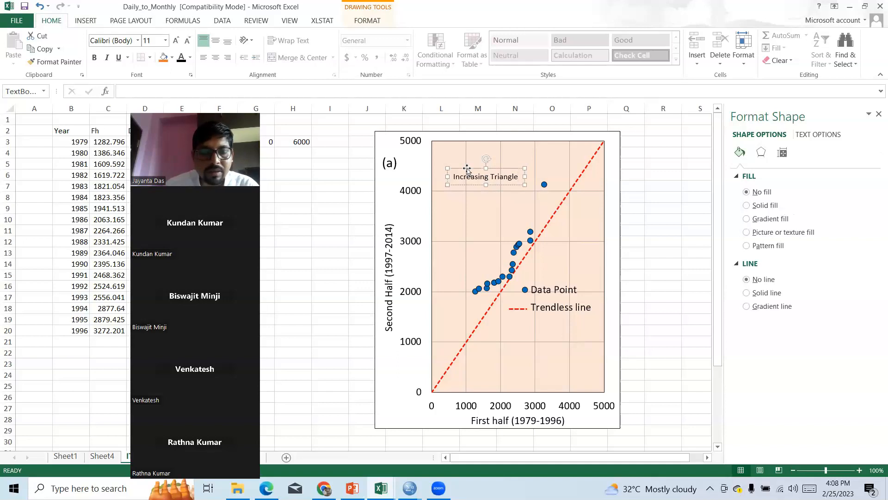
Duplicate the "Increasing Triangle" text box, place the copy below the diagonal under the 1000 gridline, and reword it to "Decreasing Triangle".
{"action": "left_click", "coordinate": [462, 241]}
{"action": "key", "text": "ctrl+v"}
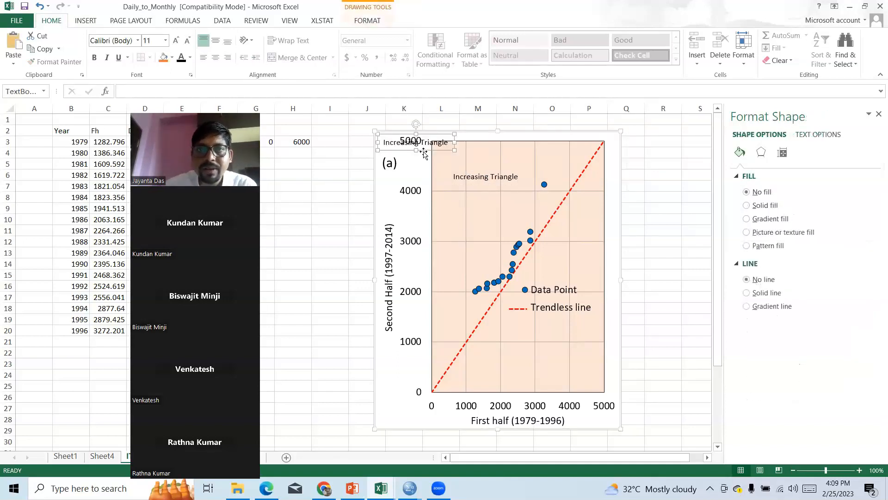
{"action": "left_click_drag", "start_coordinate": [423, 150], "coordinate": [547, 366]}
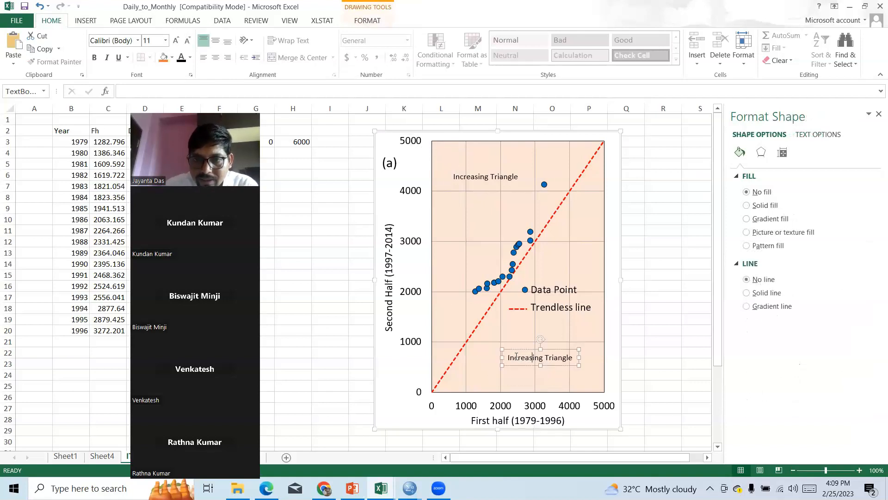
{"action": "key", "text": "BackSpace"}
{"action": "key", "text": "BackSpace"}
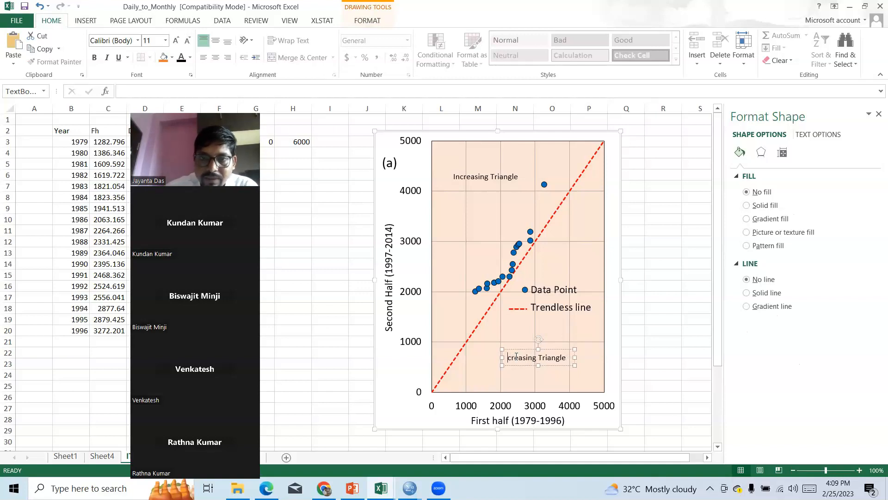
{"action": "type", "text": "De"}
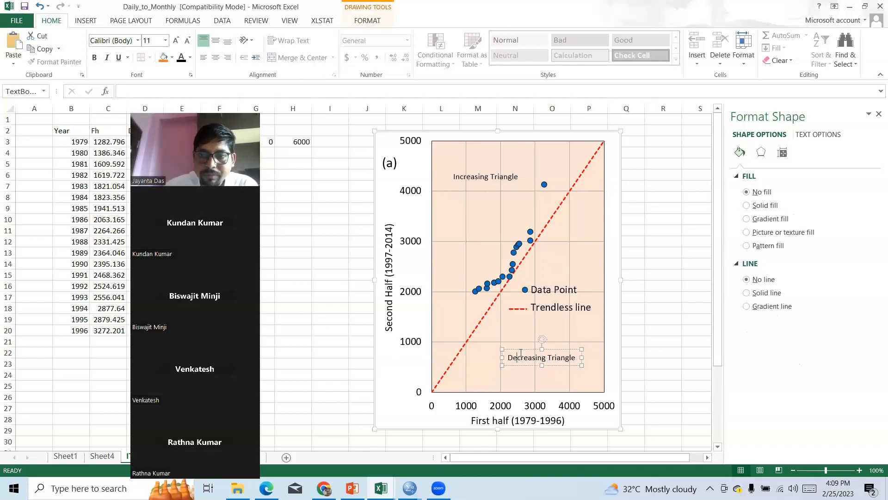
Set the "Decreasing Triangle" label in the chart to font size 14.
{"action": "left_click", "coordinate": [518, 350]}
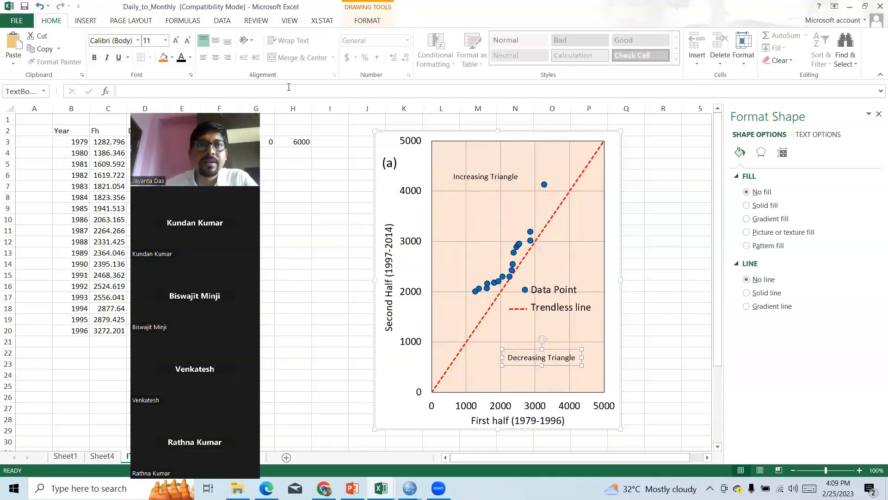
{"action": "left_click", "coordinate": [175, 41]}
{"action": "left_click", "coordinate": [176, 41]}
{"action": "left_click", "coordinate": [175, 42]}
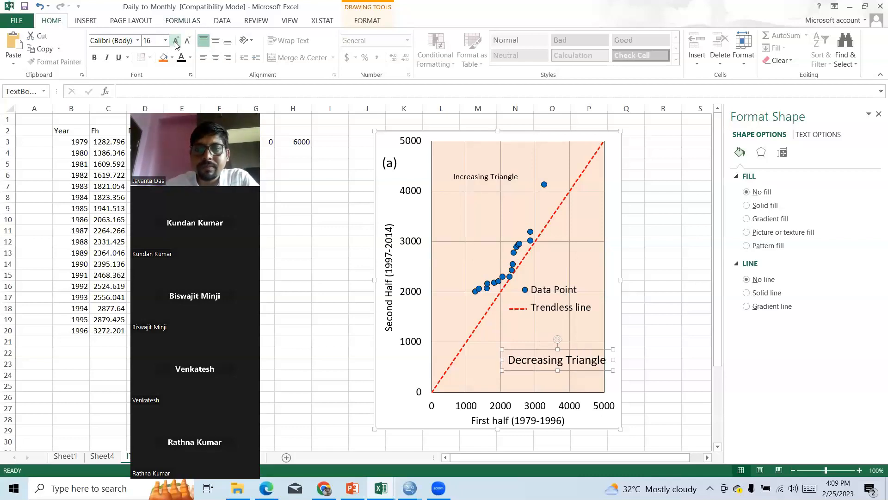
{"action": "left_click", "coordinate": [185, 43]}
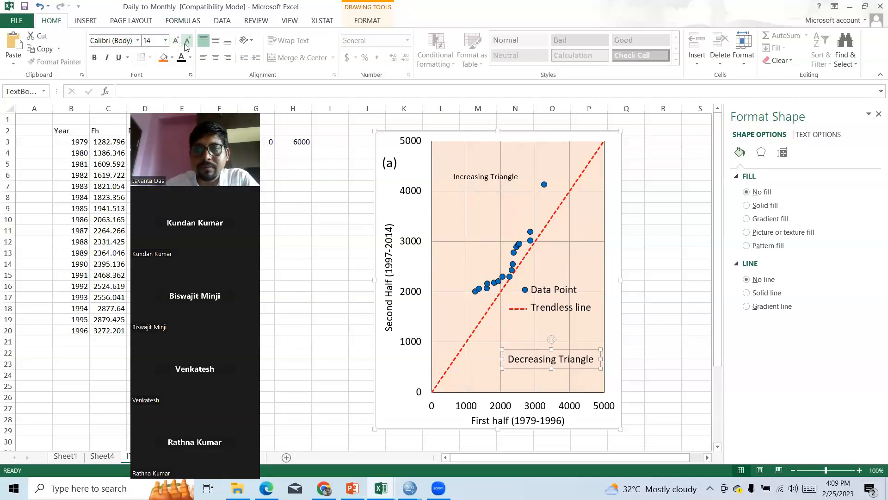
Set the "Increasing Triangle" label in the chart to font size 14.
{"action": "left_click", "coordinate": [461, 177]}
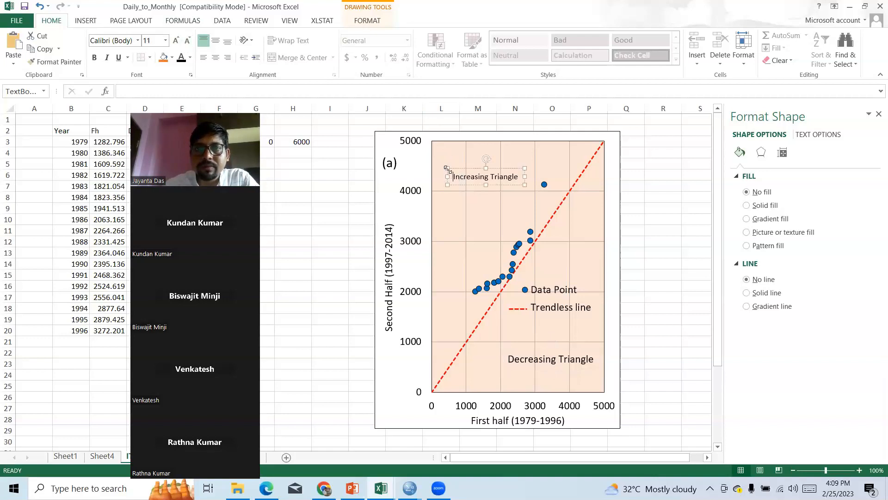
{"action": "left_click", "coordinate": [176, 41]}
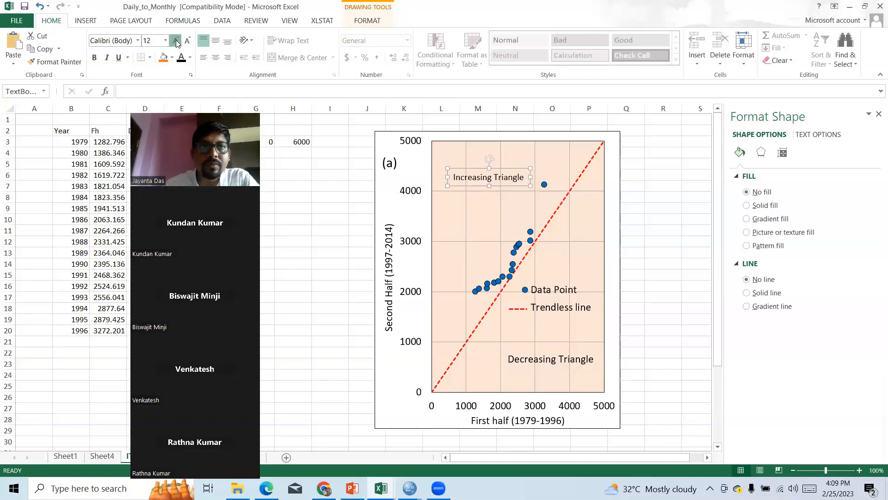
{"action": "left_click", "coordinate": [177, 41]}
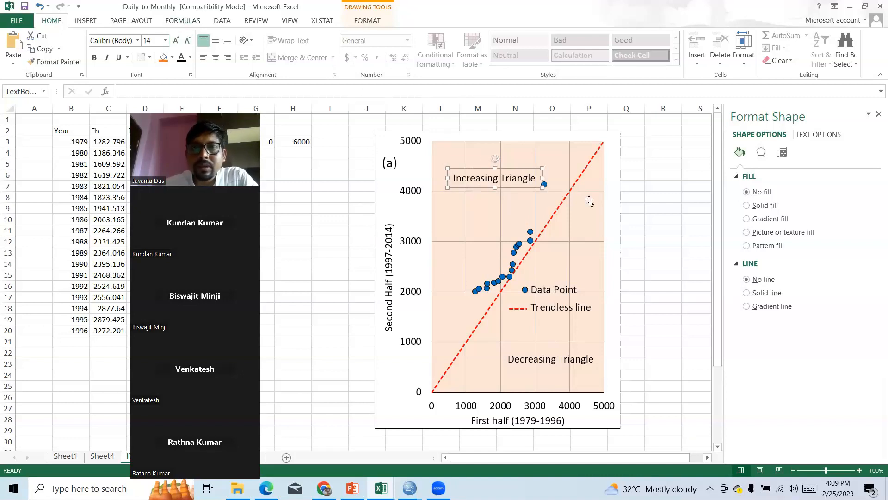
Give the "Increasing Triangle" label a white shape fill.
{"action": "scroll", "coordinate": [402, 59], "scroll_direction": "down", "scroll_amount": 8}
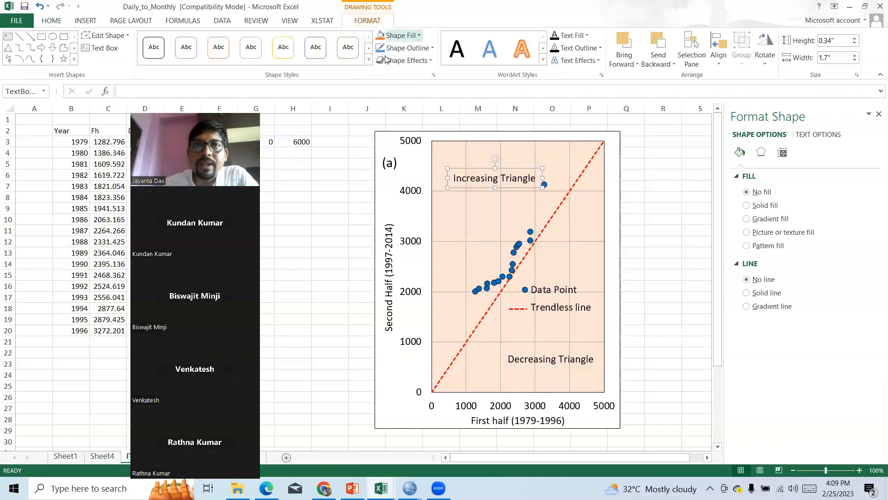
{"action": "left_click", "coordinate": [399, 36]}
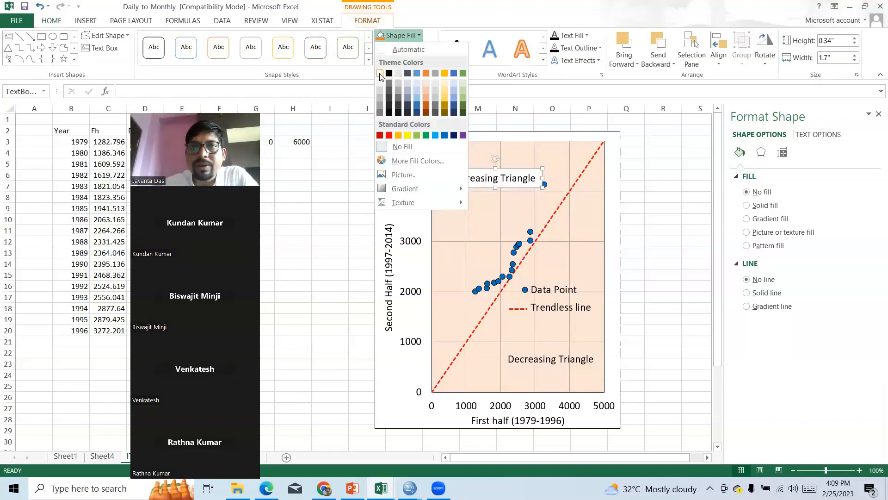
{"action": "left_click", "coordinate": [380, 74]}
Move the "Decreasing Triangle" label slightly lower in the plot area and give it a white fill.
{"action": "left_click", "coordinate": [539, 360]}
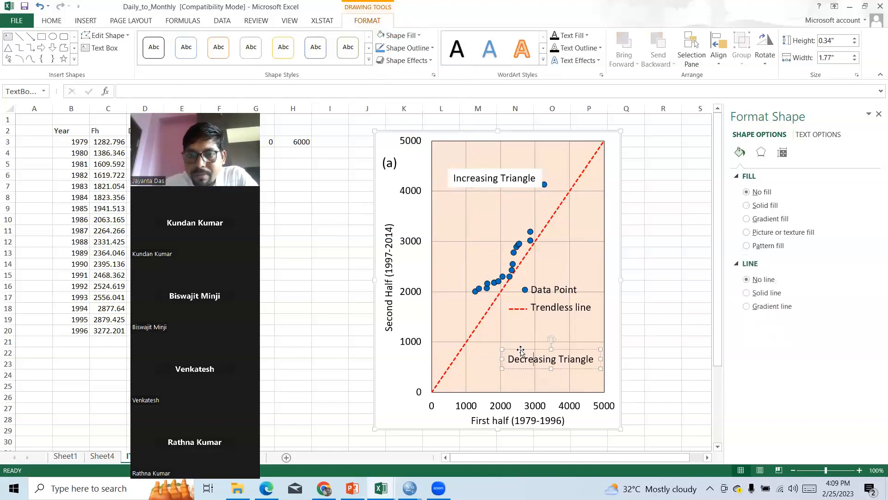
{"action": "left_click_drag", "start_coordinate": [519, 350], "coordinate": [511, 362]}
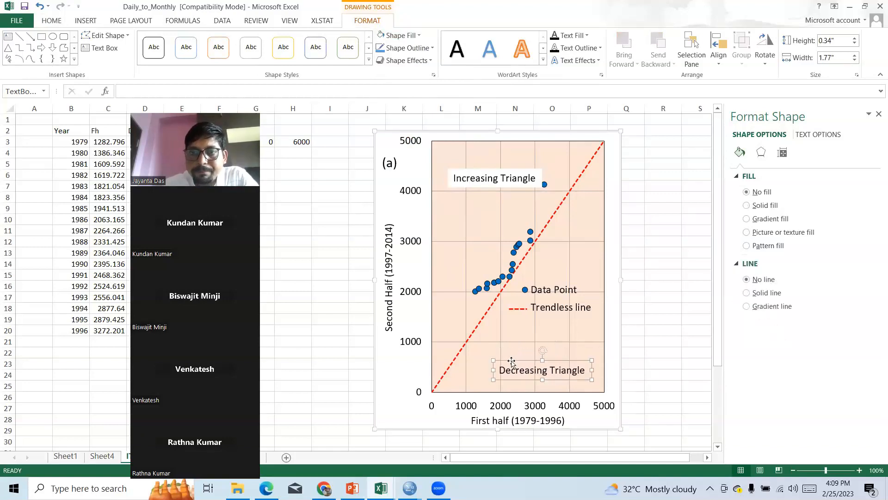
{"action": "left_click", "coordinate": [353, 59]}
{"action": "left_click", "coordinate": [631, 272]}
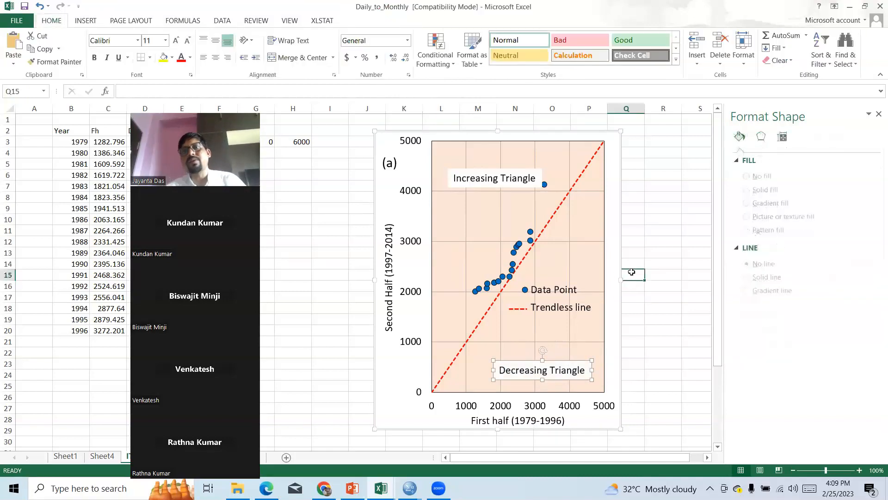
Move the "Increasing Triangle" label into the upper-left corner of the chart's plot area.
{"action": "left_click", "coordinate": [500, 188]}
{"action": "left_click", "coordinate": [500, 186]}
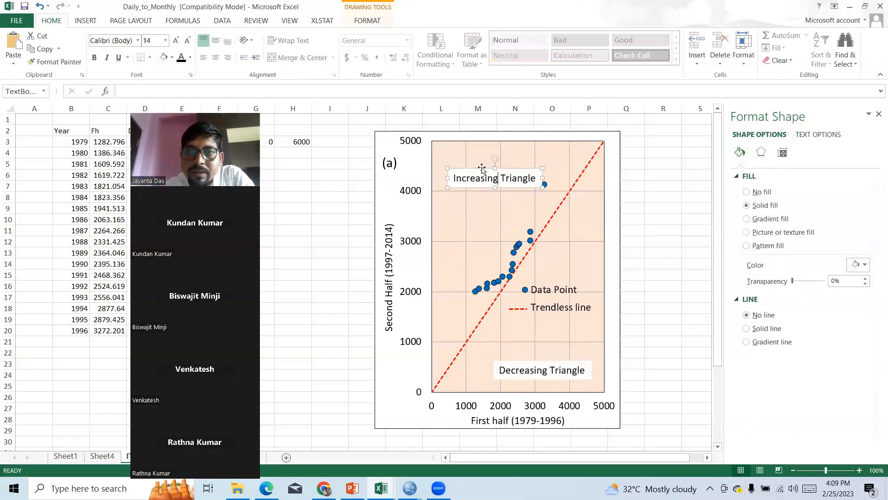
{"action": "left_click_drag", "start_coordinate": [480, 166], "coordinate": [477, 166]}
{"action": "left_click", "coordinate": [475, 171]}
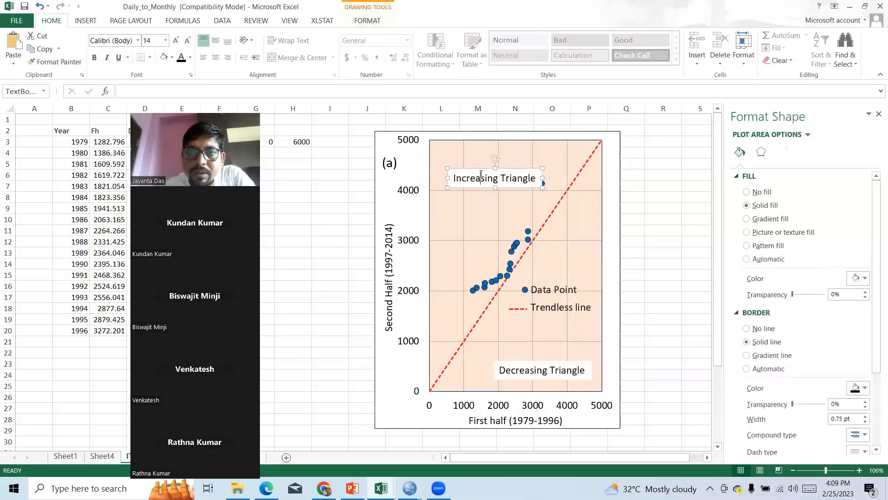
{"action": "left_click_drag", "start_coordinate": [471, 168], "coordinate": [457, 153]}
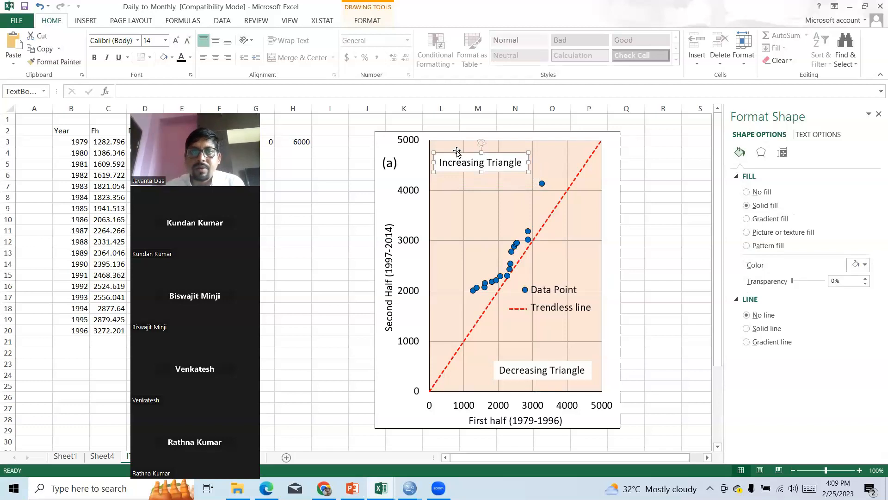
{"action": "left_click", "coordinate": [466, 203]}
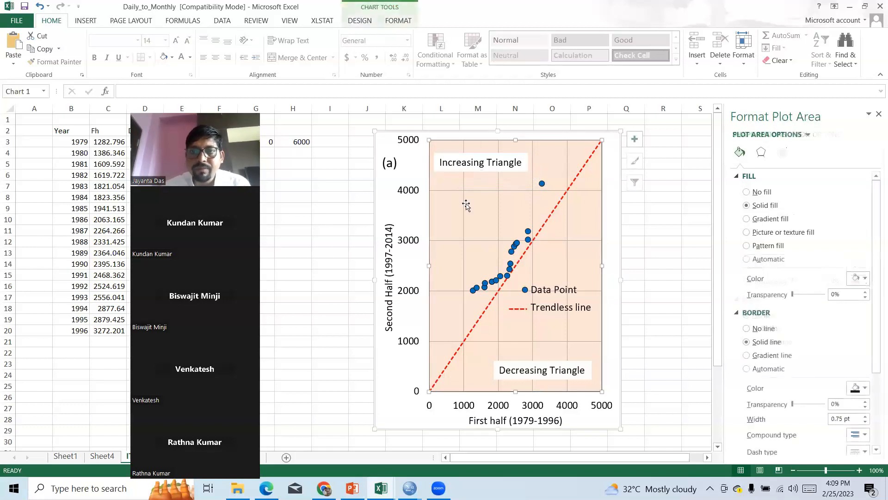
Group the chart with the "(a)" label, the "Increasing Triangle" label and the dashed trendless legend line.
{"action": "left_click", "coordinate": [389, 163]}
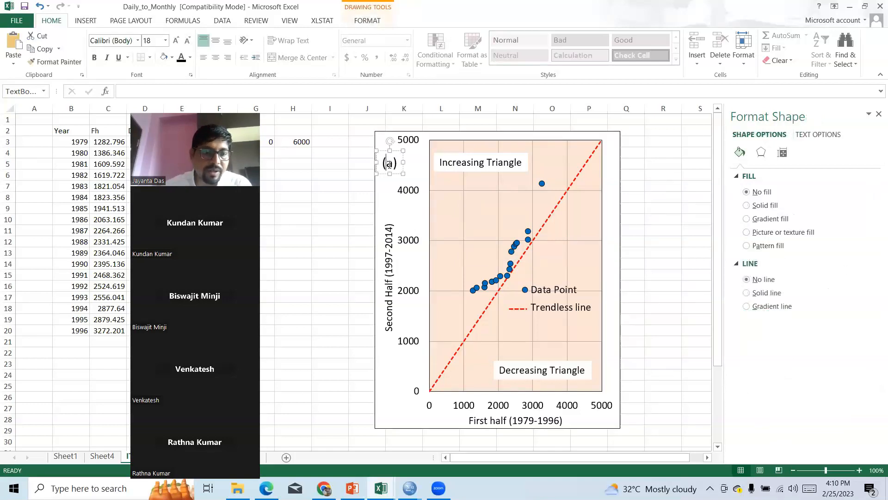
{"action": "left_click", "coordinate": [457, 162]}
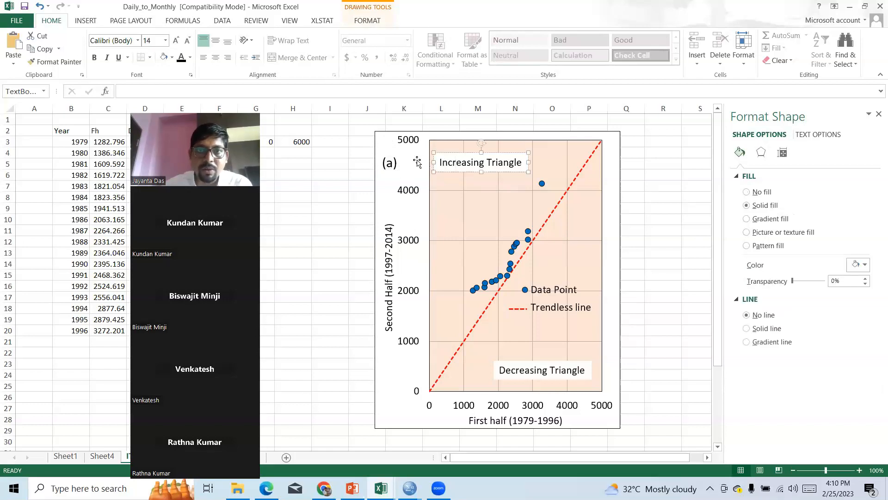
{"action": "left_click", "coordinate": [390, 162], "text": "shift"}
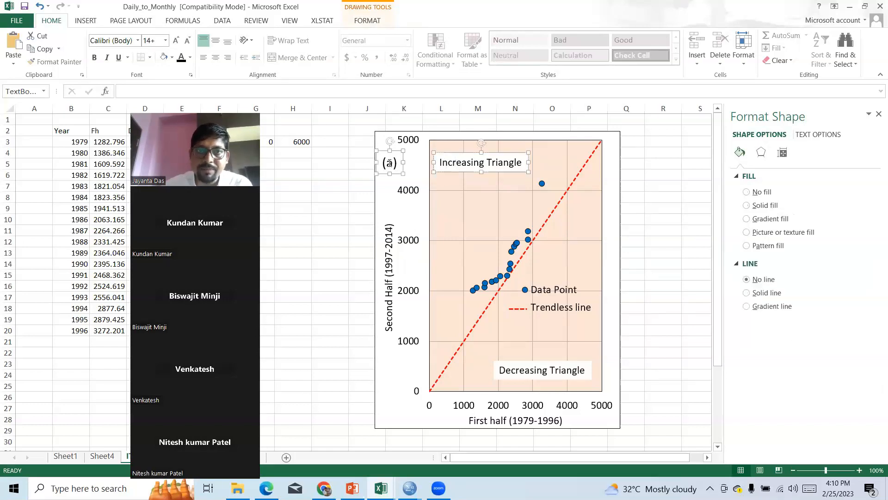
{"action": "left_click", "coordinate": [513, 368], "text": "shift"}
{"action": "left_click", "coordinate": [518, 371], "text": "shift"}
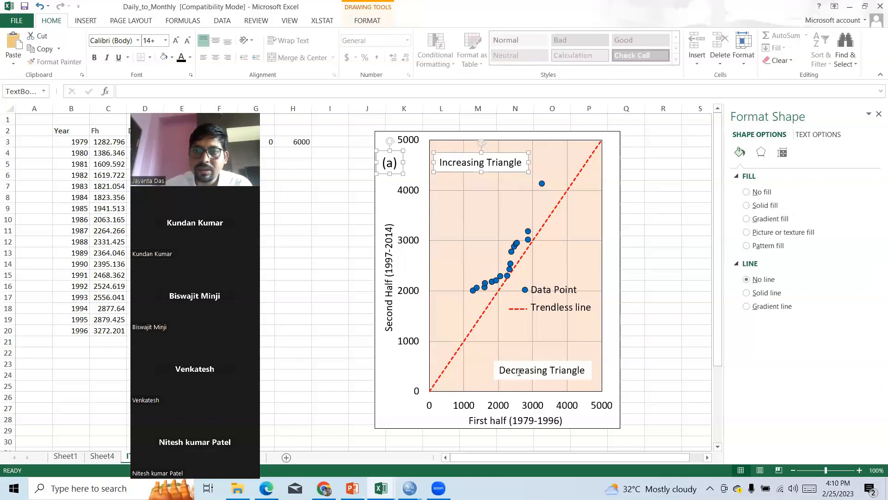
{"action": "left_click", "coordinate": [519, 378], "text": "shift"}
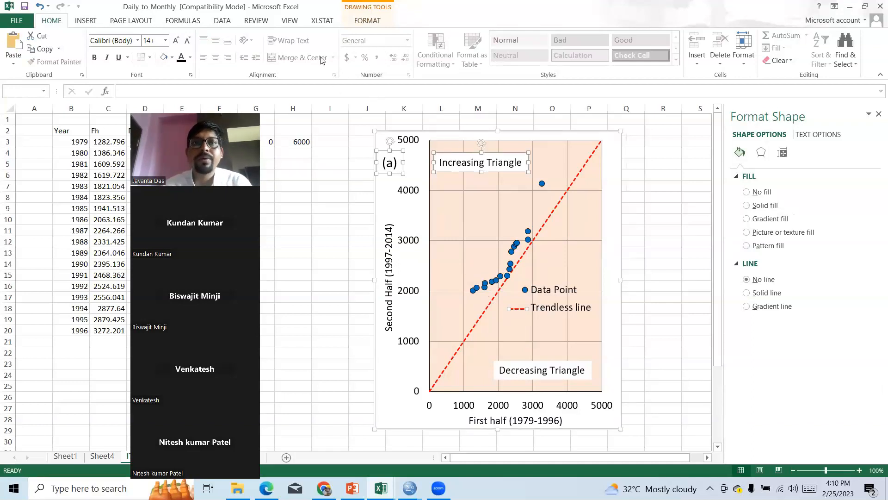
{"action": "scroll", "coordinate": [322, 60], "scroll_direction": "down", "scroll_amount": 8}
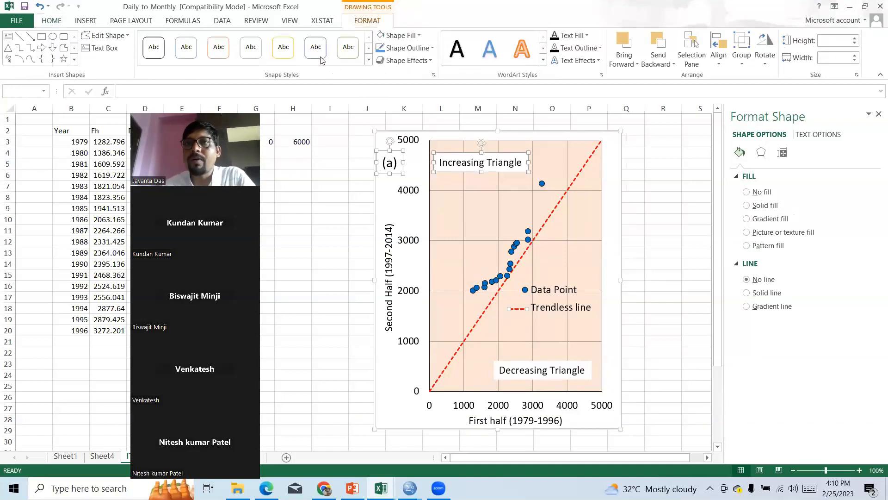
{"action": "left_click", "coordinate": [744, 61]}
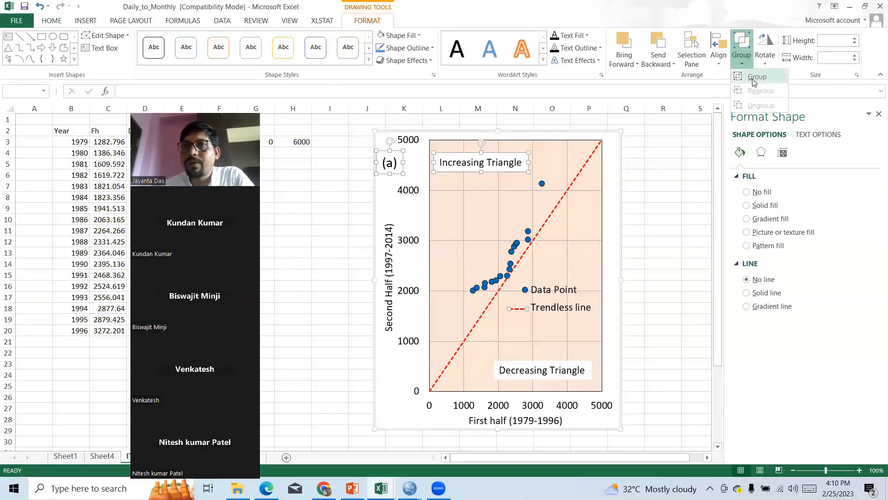
{"action": "left_click", "coordinate": [754, 82]}
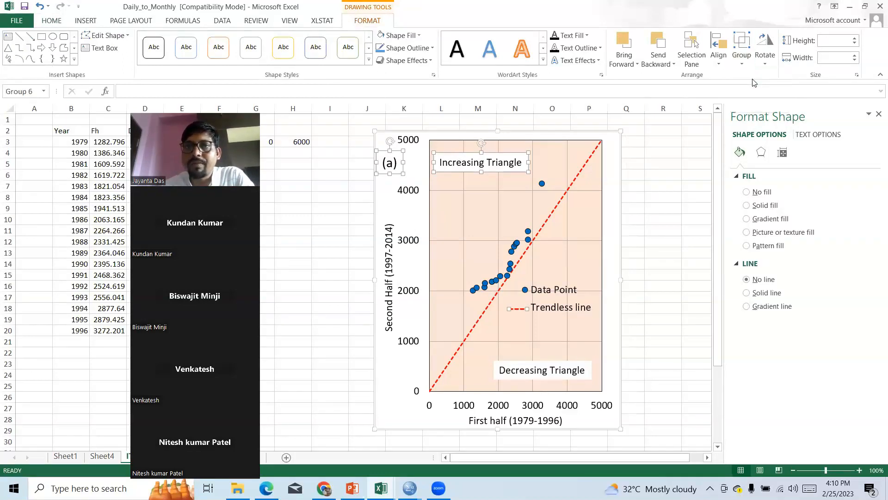
{"action": "left_click", "coordinate": [585, 133]}
{"action": "mouse_move", "coordinate": [586, 134]}
{"action": "left_mouse_down"}
{"action": "mouse_move", "coordinate": [621, 164]}
{"action": "mouse_move", "coordinate": [613, 144]}
{"action": "mouse_move", "coordinate": [585, 133]}
{"action": "left_mouse_up"}
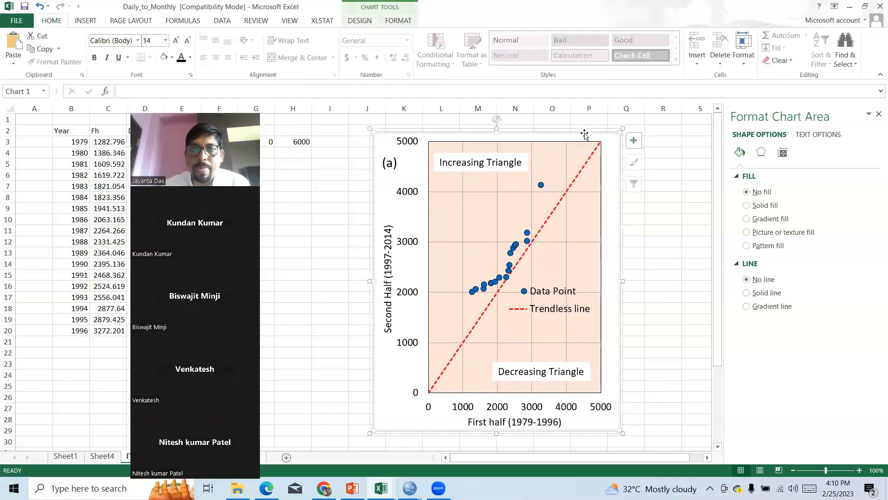
Ungroup the chart and its labels, and regroup them into one object.
{"action": "left_click", "coordinate": [395, 170]}
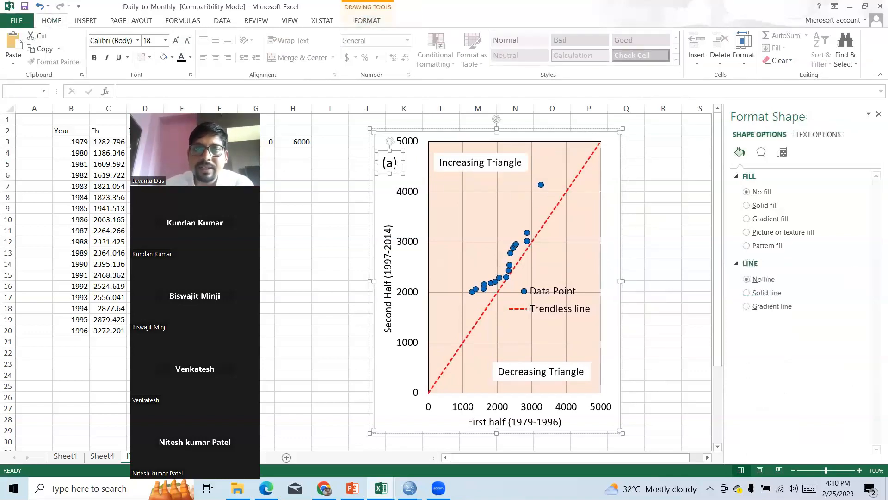
{"action": "left_click", "coordinate": [439, 168], "text": "ctrl"}
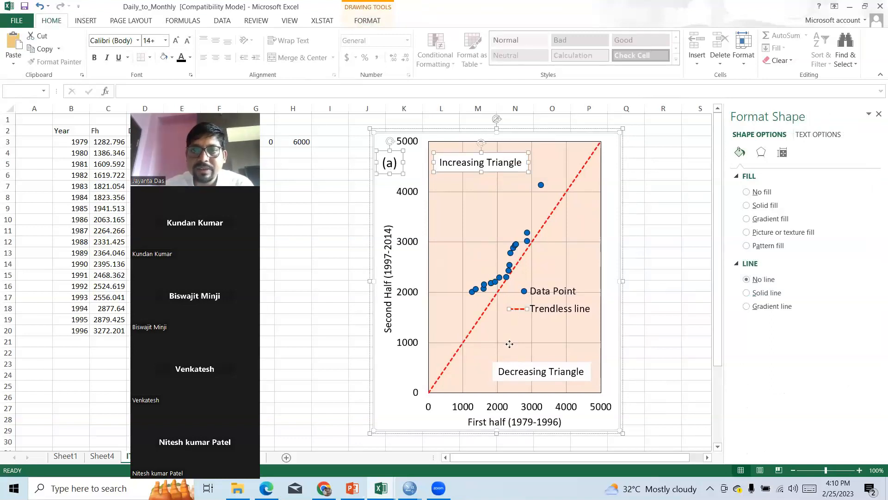
{"action": "left_click", "coordinate": [410, 406]}
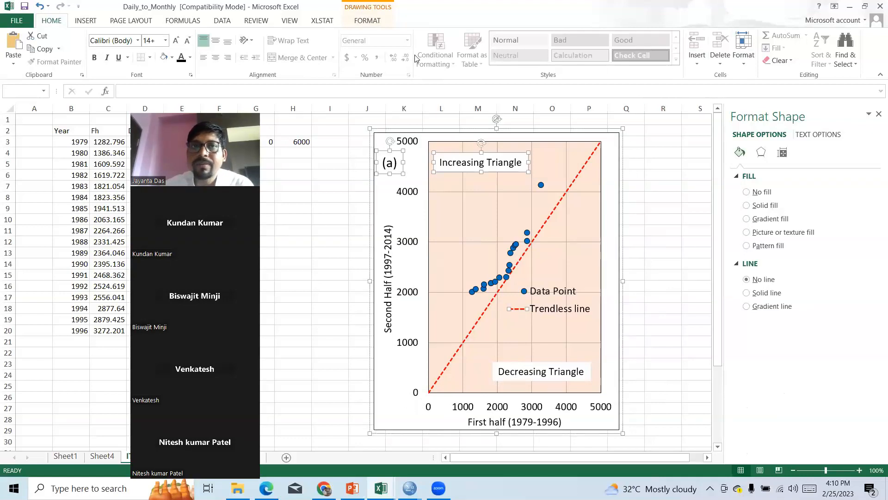
{"action": "left_click", "coordinate": [367, 21]}
{"action": "left_click", "coordinate": [742, 58]}
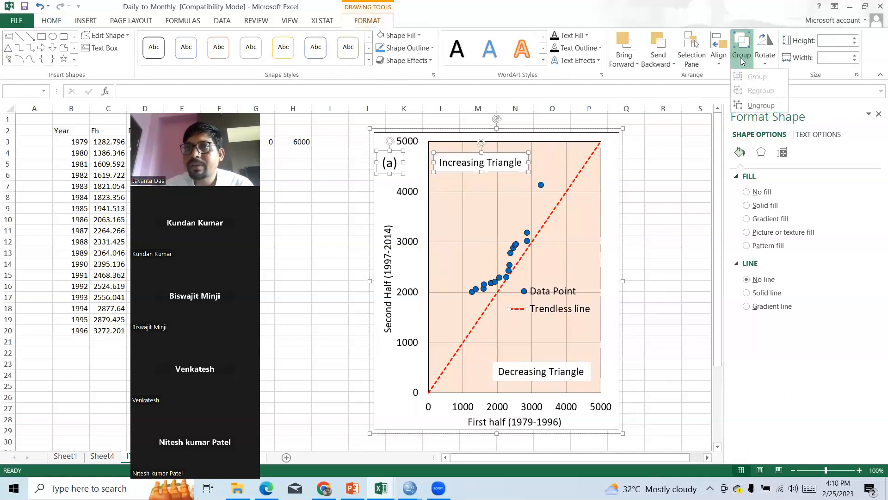
{"action": "left_click", "coordinate": [758, 104]}
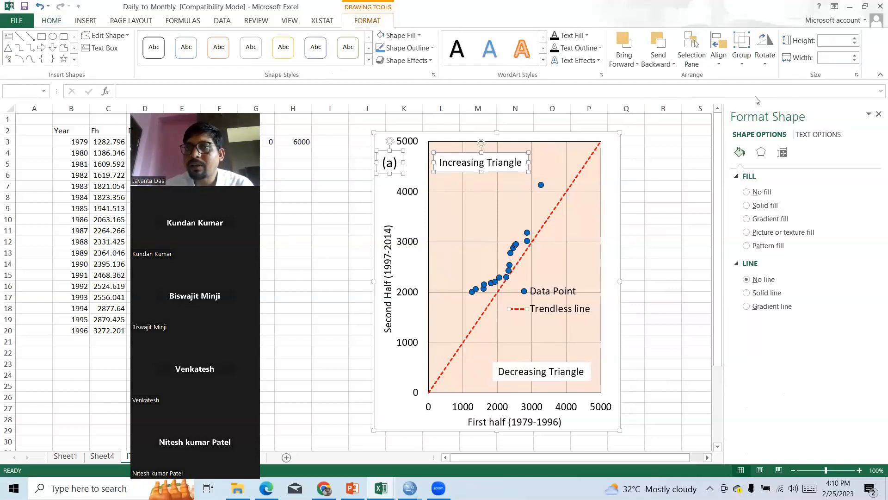
{"action": "left_click", "coordinate": [745, 69]}
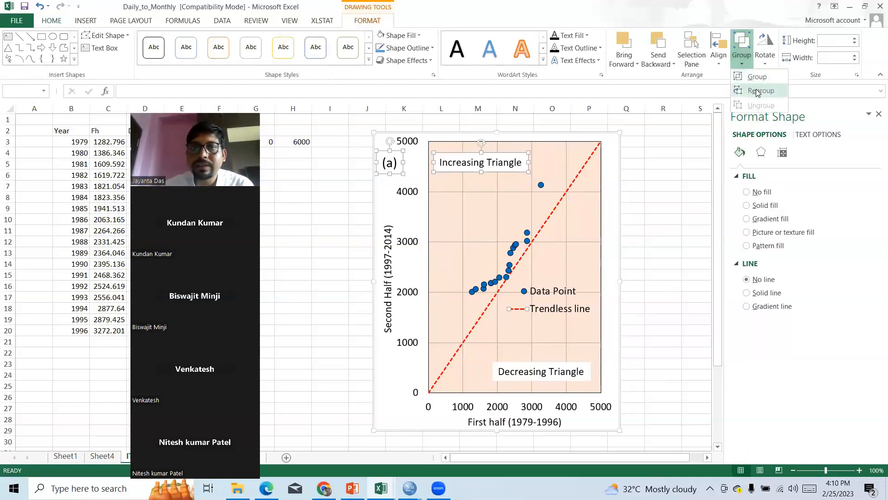
{"action": "left_click", "coordinate": [757, 93]}
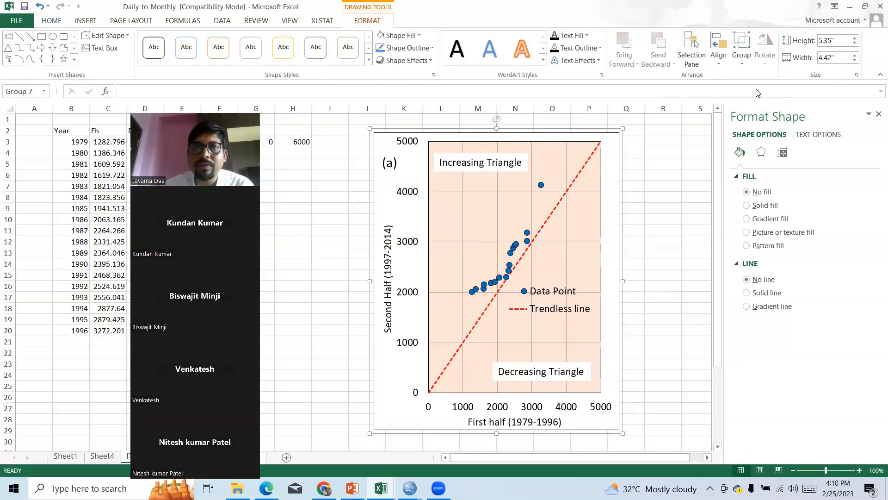
Copy the grouped chart and create a new blank presentation in PowerPoint.
{"action": "right_click", "coordinate": [582, 138]}
{"action": "left_click", "coordinate": [607, 158]}
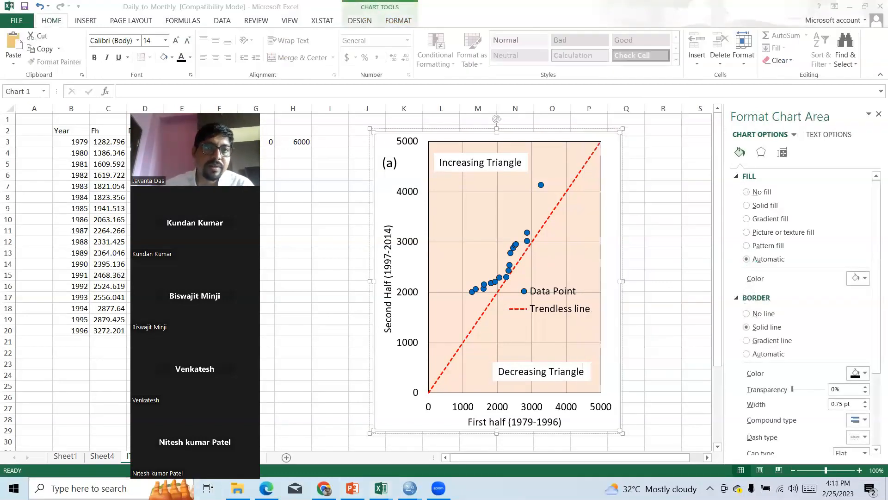
{"action": "left_click", "coordinate": [93, 487]}
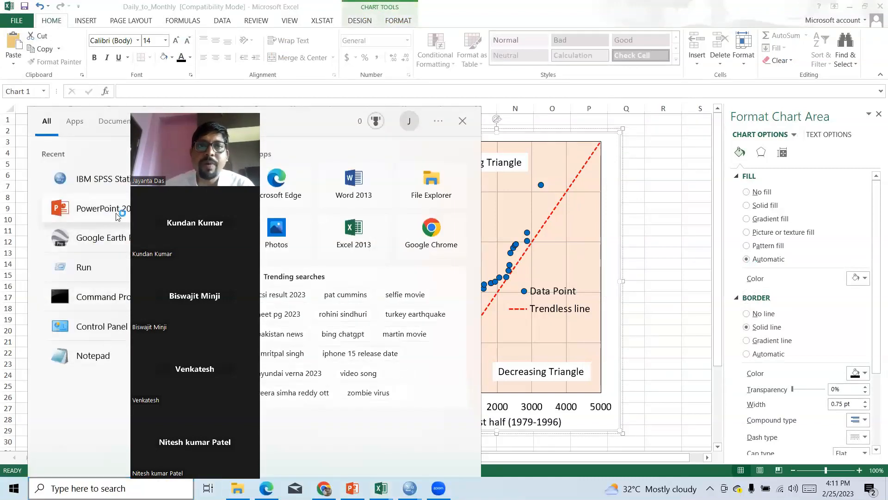
{"action": "left_click", "coordinate": [119, 211]}
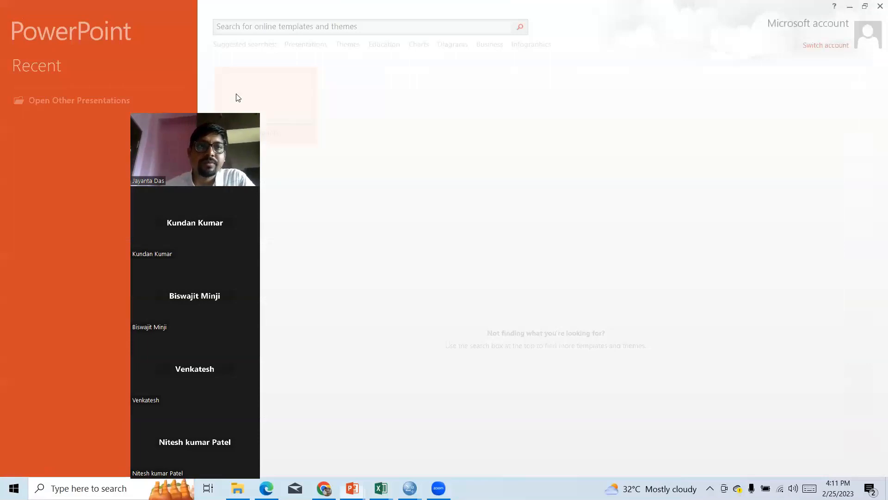
{"action": "left_click", "coordinate": [273, 109]}
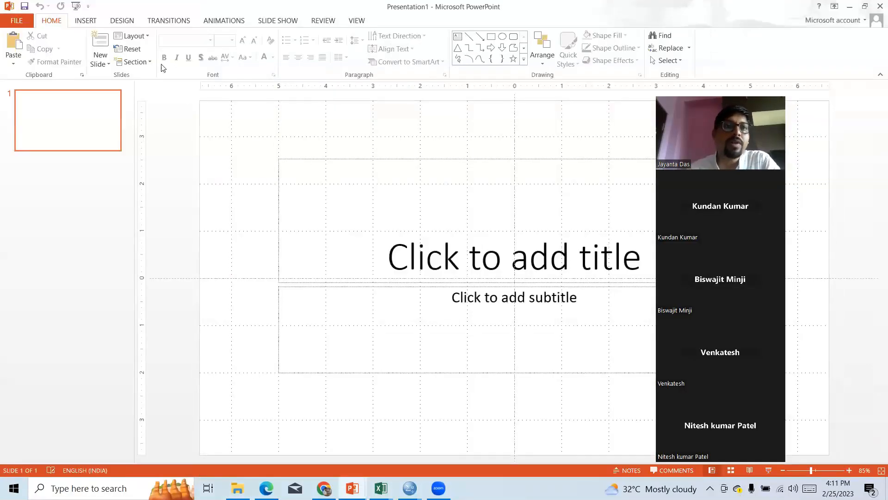
Add a blank slide after the title slide and bring up the paste options on it.
{"action": "left_click", "coordinate": [99, 62]}
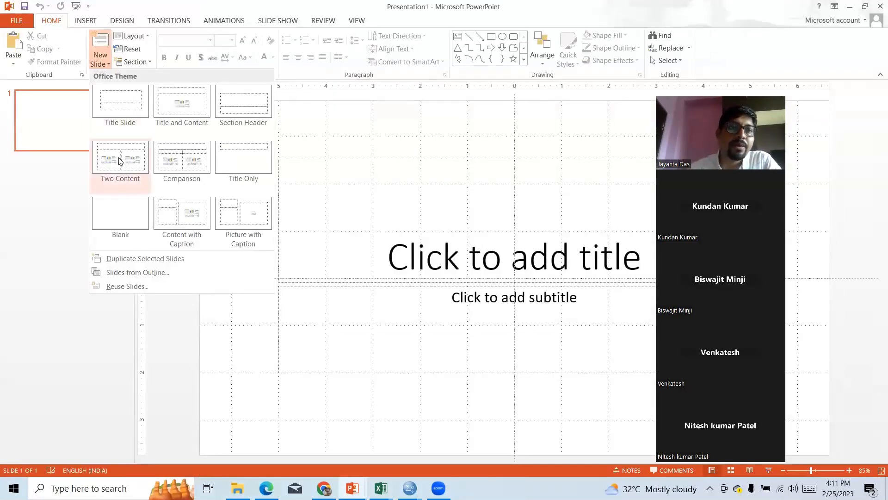
{"action": "left_click", "coordinate": [119, 212]}
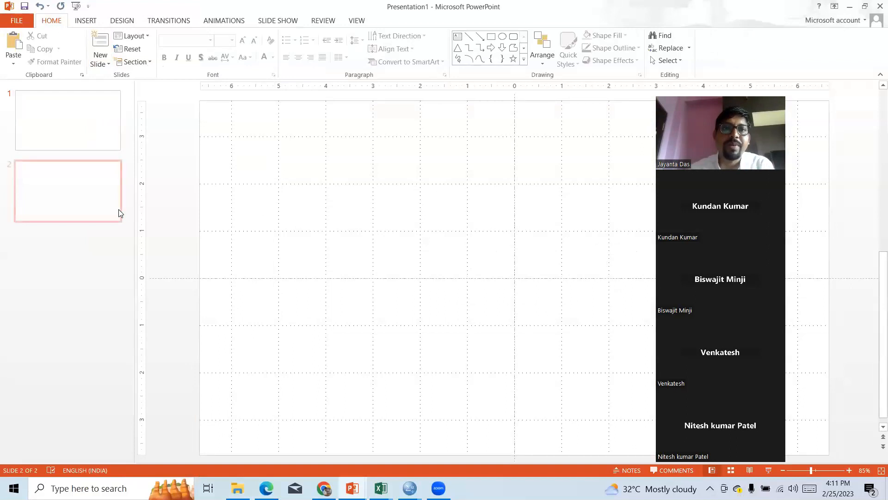
{"action": "right_click", "coordinate": [323, 161]}
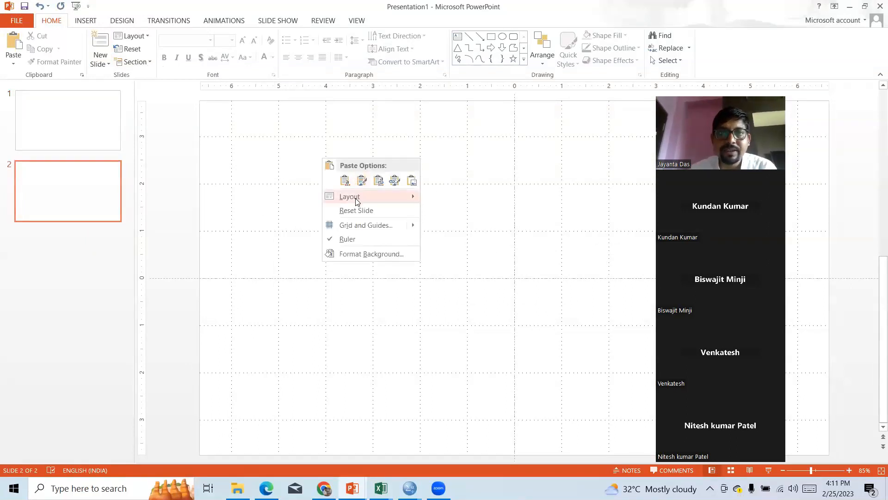
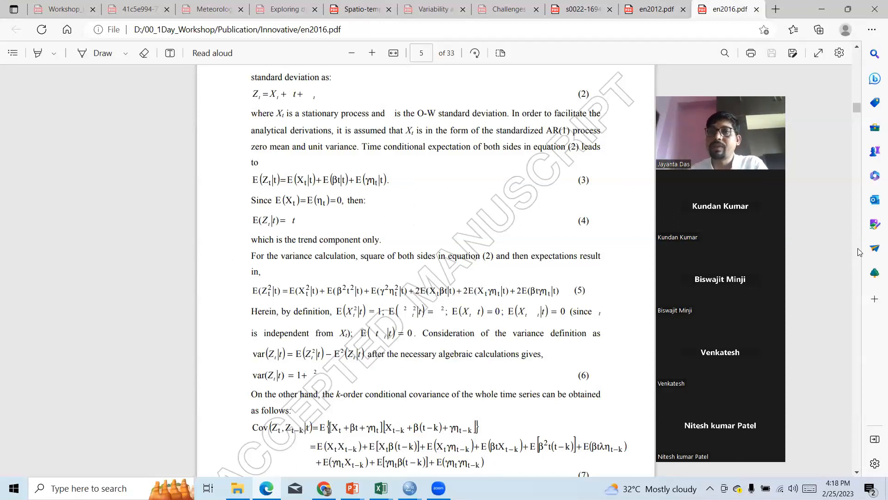
Locate the innovative trend slope equation (14) in en2016.pdf and examine the half-length wording above it.
{"action": "left_click_drag", "start_coordinate": [855, 108], "coordinate": [852, 67]}
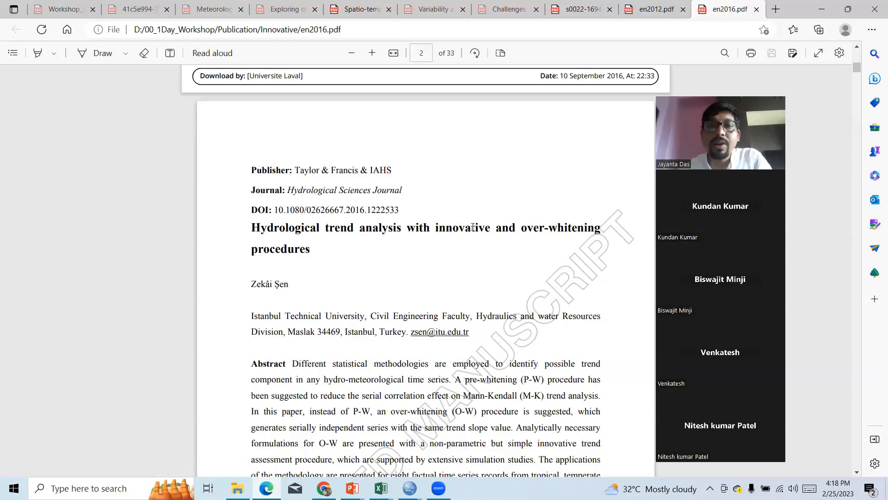
{"action": "left_click", "coordinate": [859, 473]}
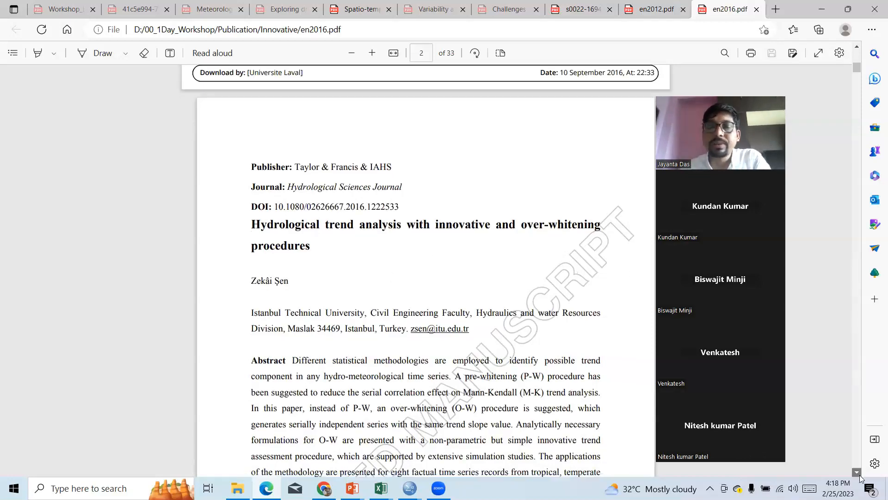
{"action": "left_click_drag", "start_coordinate": [859, 474], "coordinate": [859, 474]}
{"action": "left_click", "coordinate": [859, 475]}
{"action": "left_click", "coordinate": [859, 474]}
{"action": "left_click", "coordinate": [859, 475]}
{"action": "left_click", "coordinate": [860, 475]}
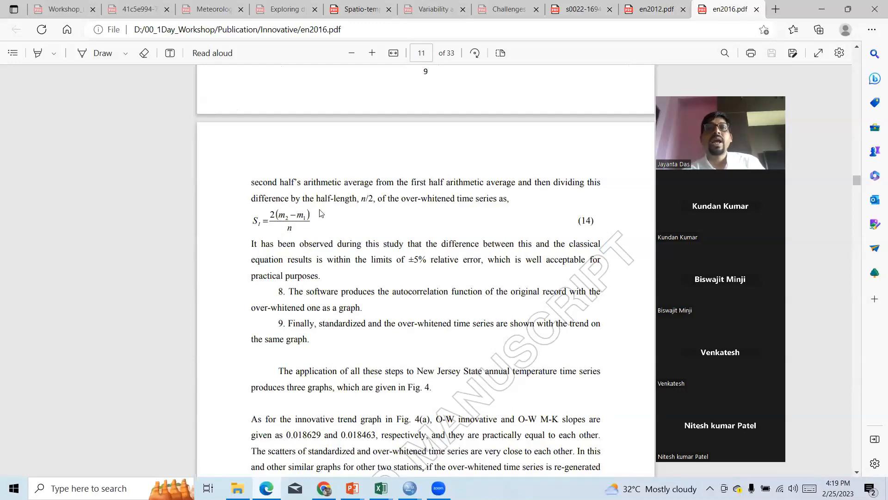
{"action": "left_click_drag", "start_coordinate": [304, 198], "coordinate": [358, 198]}
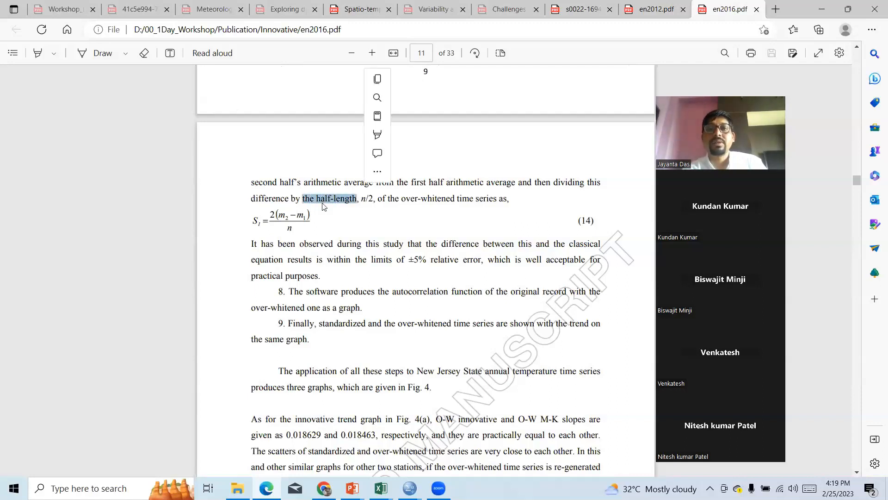
{"action": "left_click", "coordinate": [362, 201]}
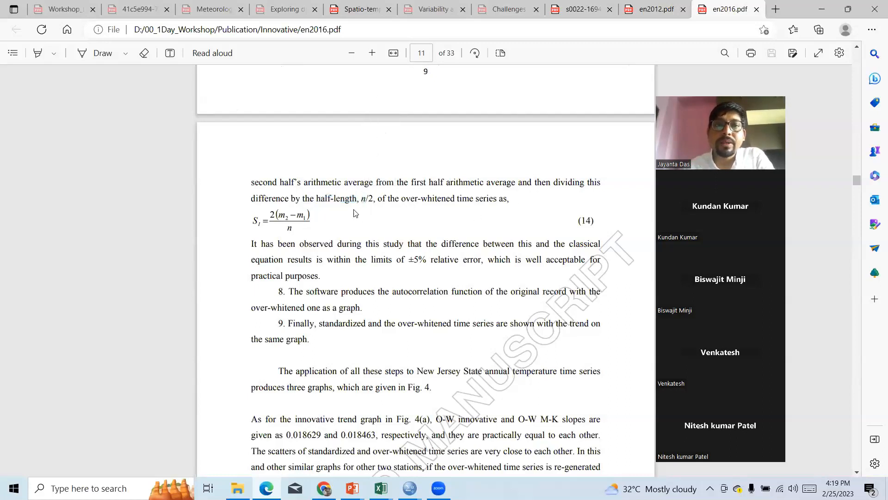
Read item 7 of the procedure across the page break, focusing on how the innovative trend slope is calculated.
{"action": "scroll", "coordinate": [352, 209], "scroll_direction": "up", "scroll_amount": 2}
{"action": "scroll", "coordinate": [352, 211], "scroll_direction": "up", "scroll_amount": 2}
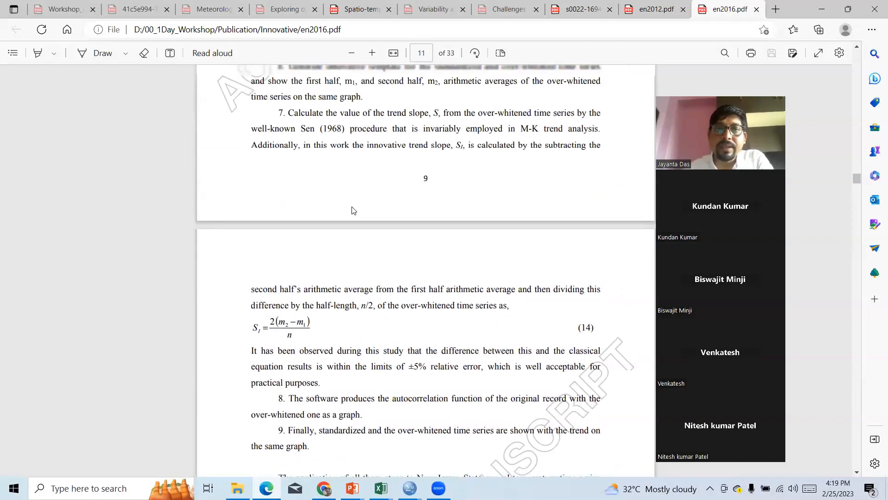
{"action": "scroll", "coordinate": [353, 210], "scroll_direction": "up", "scroll_amount": 2}
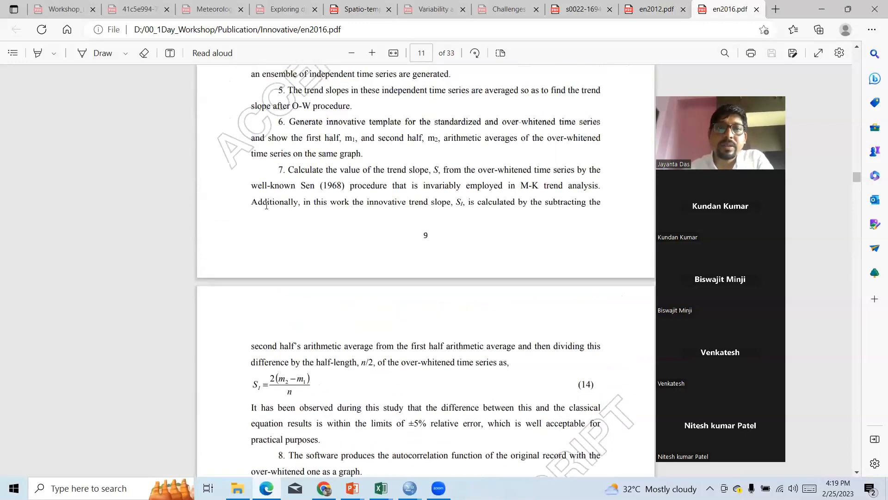
{"action": "left_click_drag", "start_coordinate": [314, 202], "coordinate": [449, 202]}
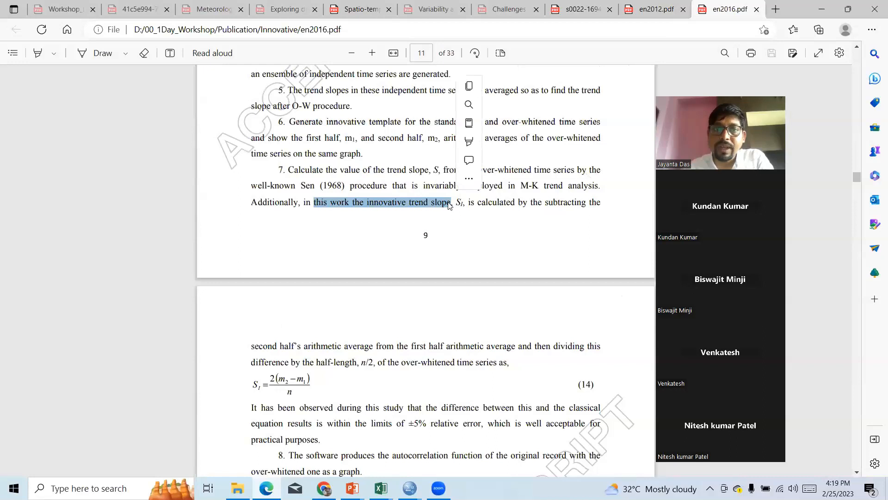
{"action": "left_click", "coordinate": [404, 209]}
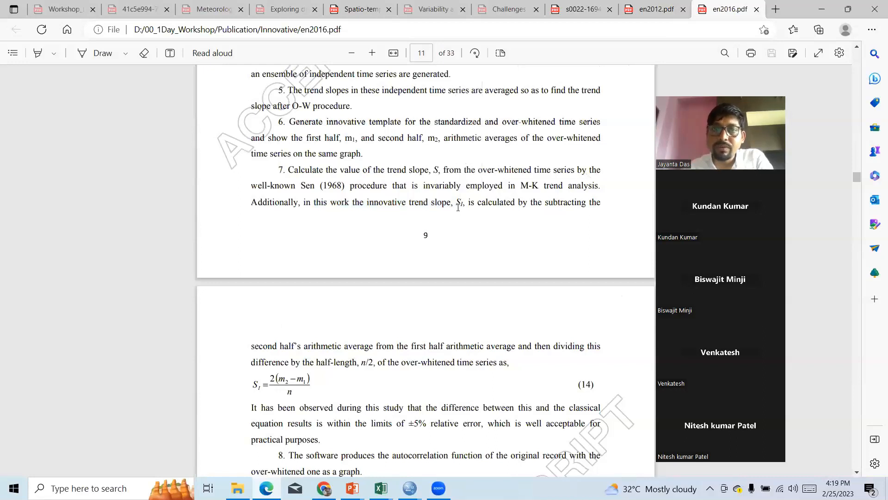
{"action": "left_click_drag", "start_coordinate": [458, 207], "coordinate": [503, 207]}
{"action": "left_click", "coordinate": [507, 206]}
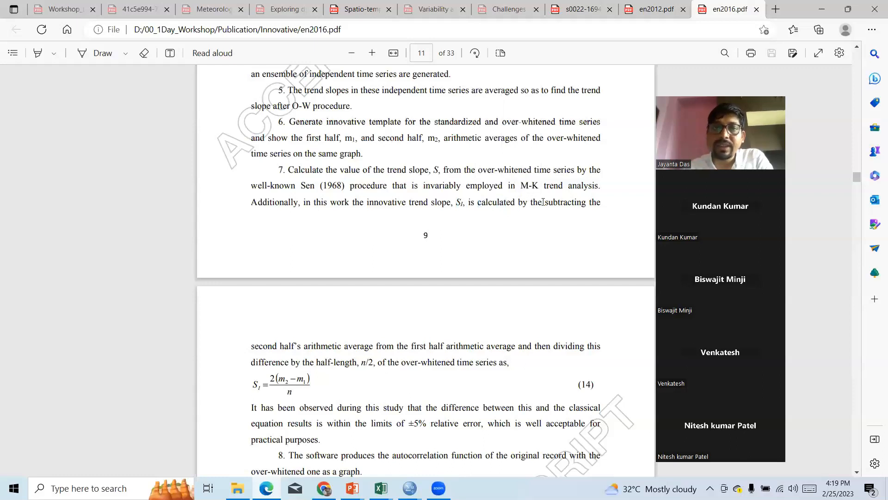
{"action": "left_click_drag", "start_coordinate": [422, 282], "coordinate": [359, 333]}
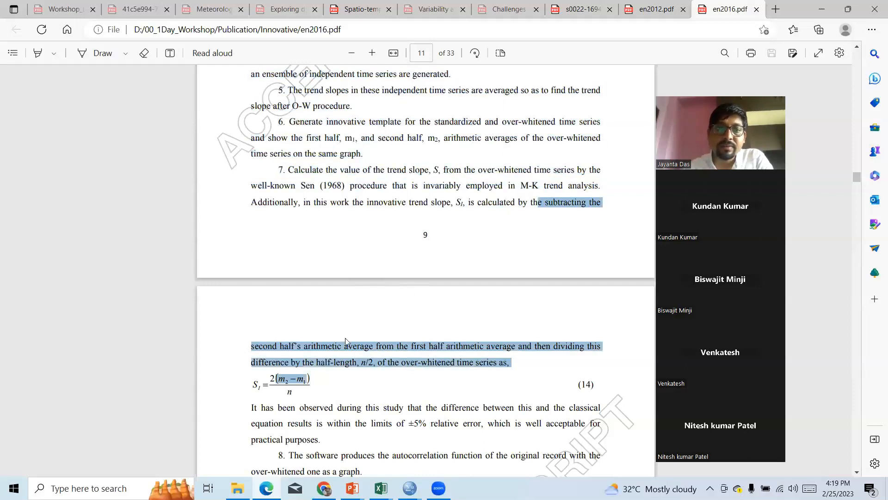
{"action": "left_click", "coordinate": [351, 346]}
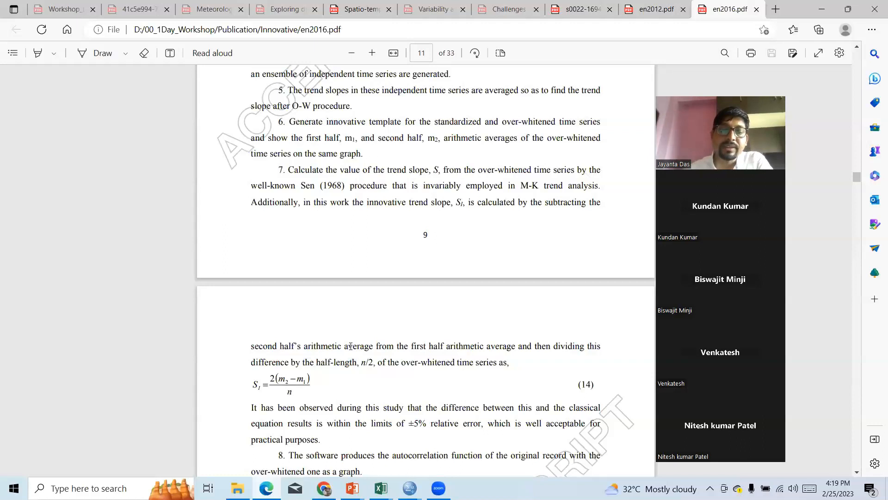
Examine the wording on the first-half arithmetic average and the division by the half-length above equation (14).
{"action": "scroll", "coordinate": [351, 346], "scroll_direction": "down", "scroll_amount": 1}
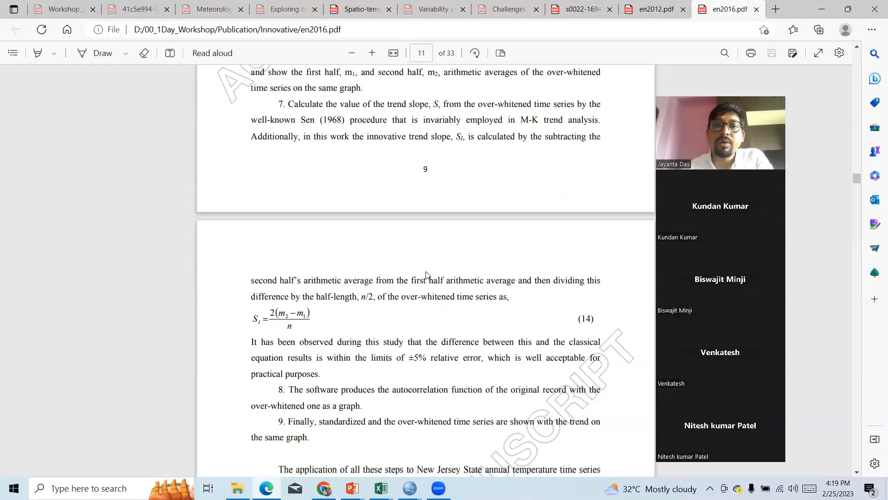
{"action": "left_click_drag", "start_coordinate": [414, 281], "coordinate": [503, 282]}
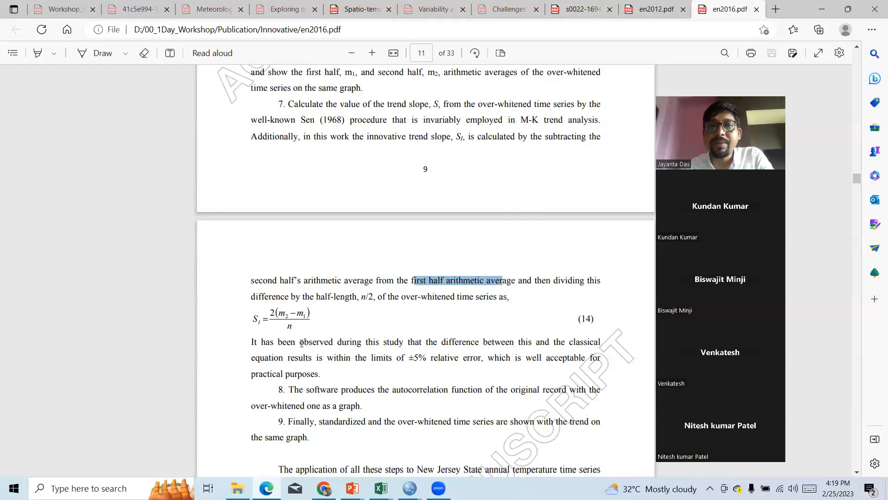
{"action": "left_click_drag", "start_coordinate": [528, 280], "coordinate": [355, 297]}
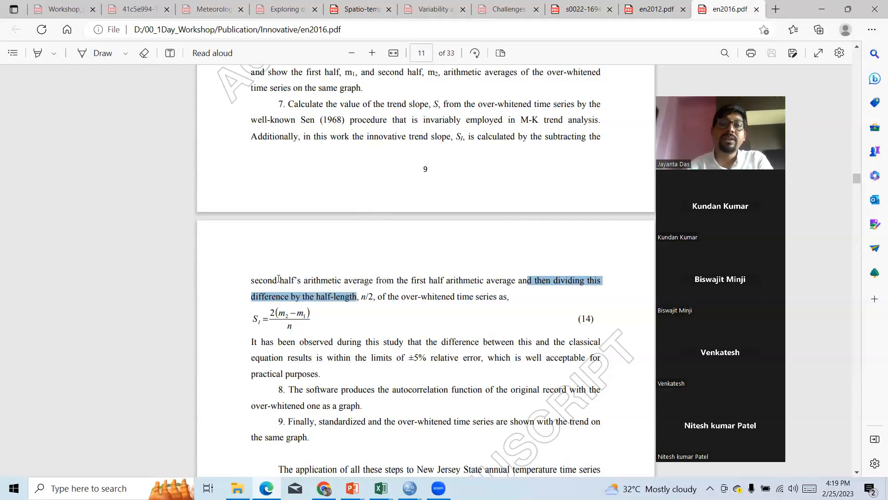
{"action": "left_click", "coordinate": [351, 318]}
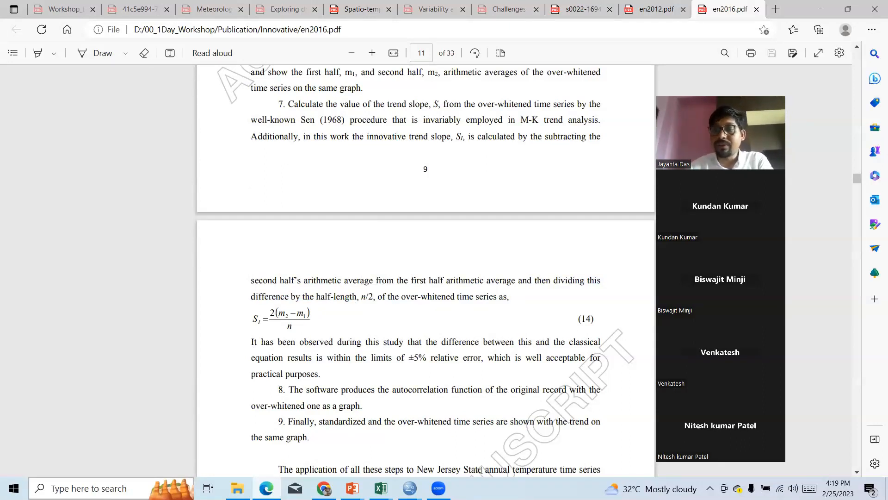
Capture equation (14) from the paper as a rectangular snip in Snip & Sketch and copy the image.
{"action": "left_click", "coordinate": [710, 488]}
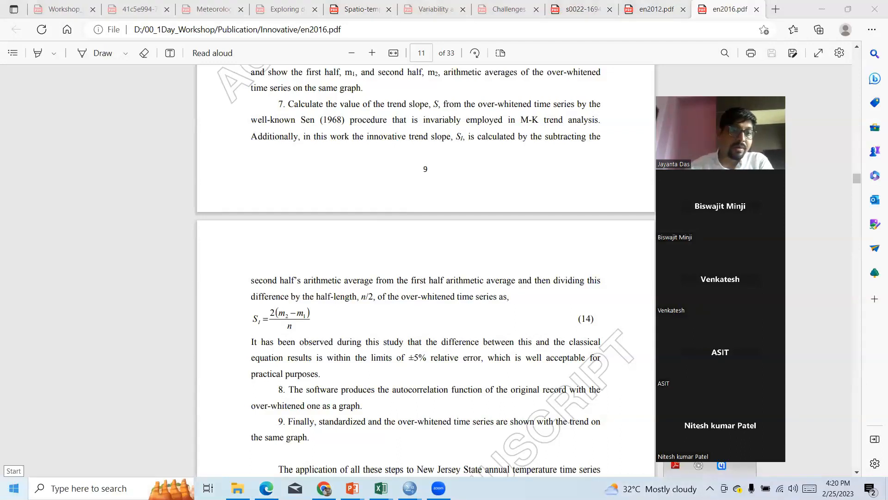
{"action": "left_click", "coordinate": [14, 488]}
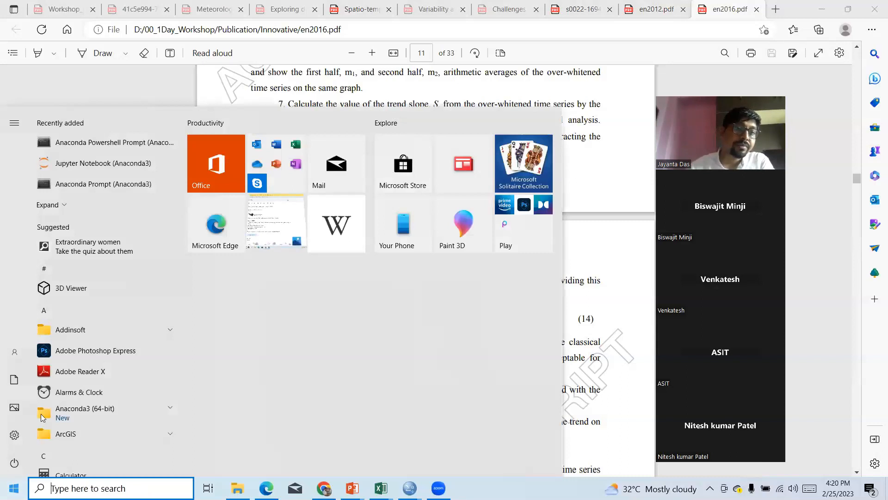
{"action": "mouse_move", "coordinate": [182, 157]}
{"action": "left_mouse_down"}
{"action": "mouse_move", "coordinate": [198, 332]}
{"action": "mouse_move", "coordinate": [180, 344]}
{"action": "mouse_move", "coordinate": [181, 371]}
{"action": "left_mouse_up"}
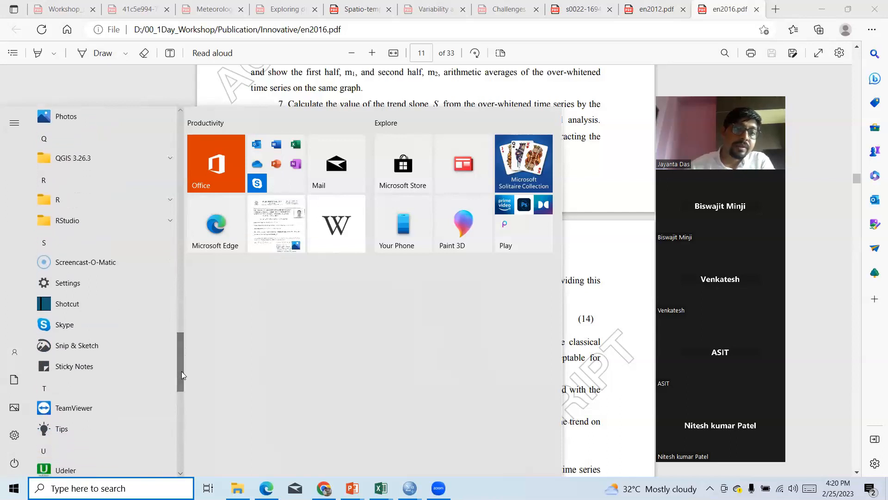
{"action": "left_click", "coordinate": [109, 345]}
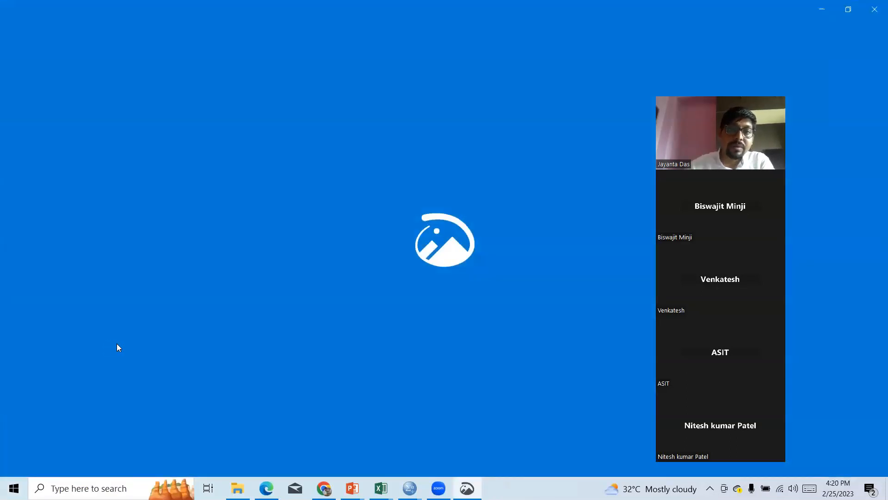
{"action": "left_click", "coordinate": [30, 35]}
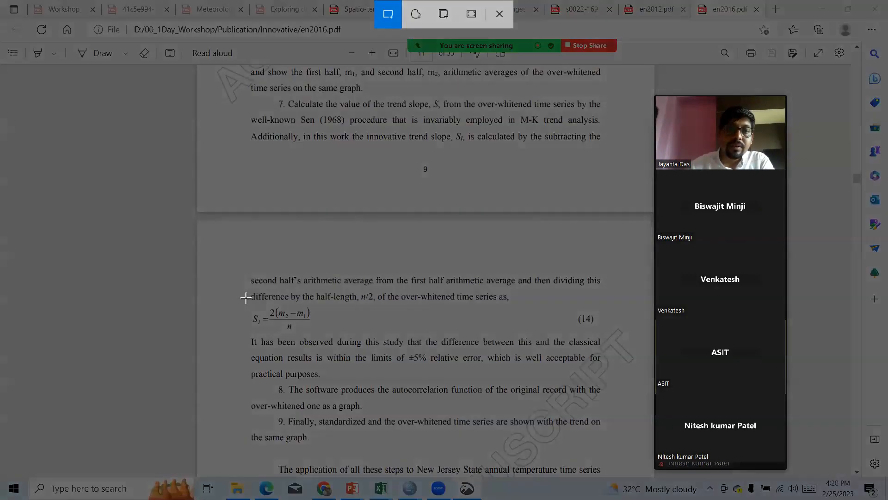
{"action": "left_click_drag", "start_coordinate": [235, 293], "coordinate": [334, 339]}
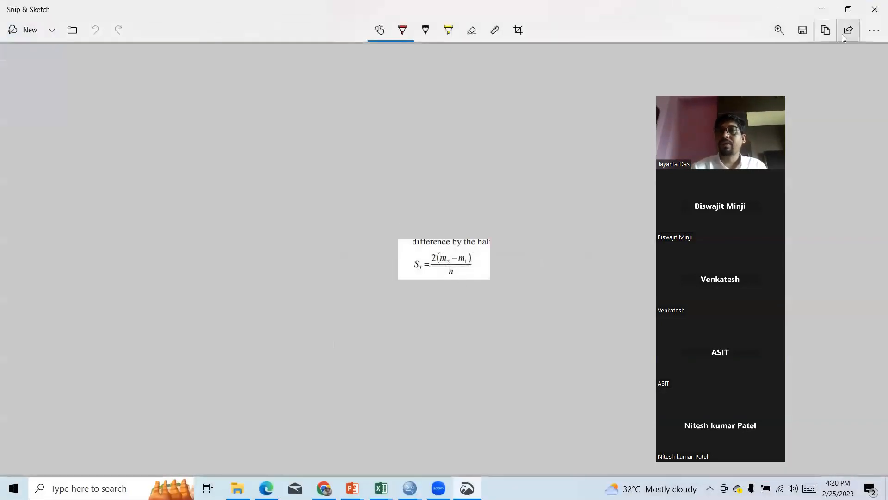
{"action": "left_click", "coordinate": [824, 33]}
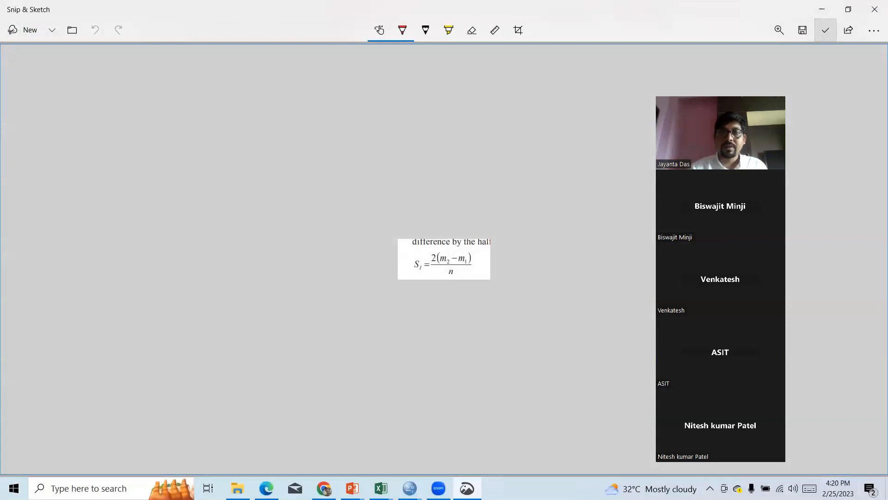
Switch to the Daily_to_Monthly workbook in Excel and paste the equation image at cell G6 of the ITA sheet.
{"action": "left_click", "coordinate": [381, 488]}
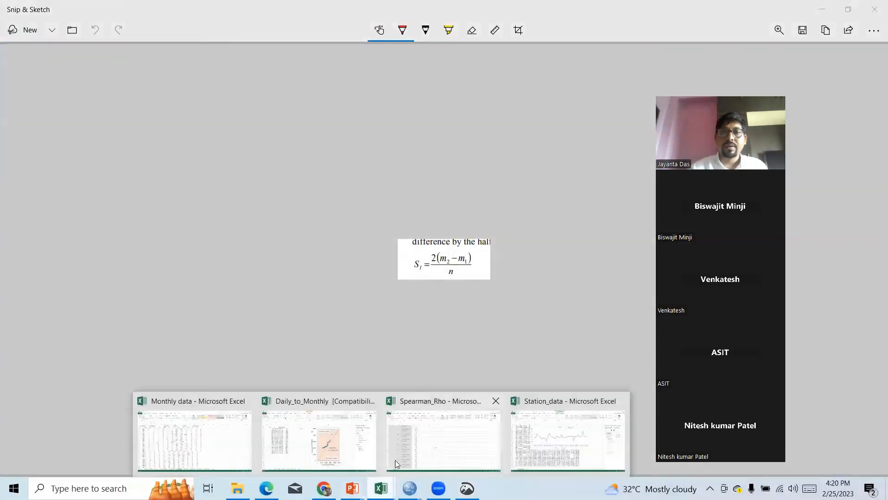
{"action": "left_click", "coordinate": [354, 451]}
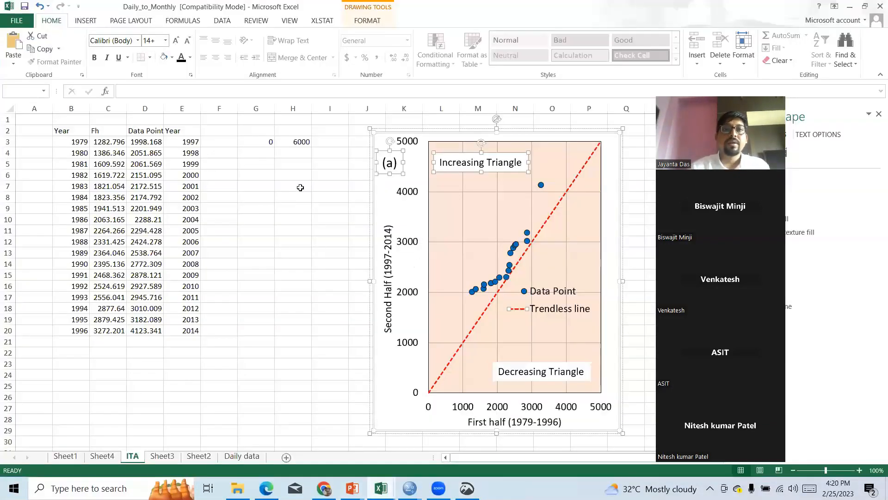
{"action": "left_click", "coordinate": [273, 174]}
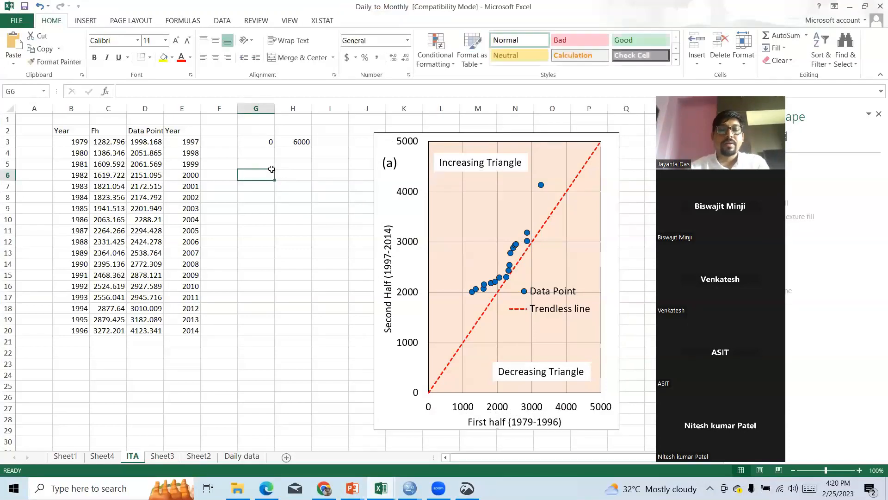
{"action": "key", "text": "ctrl+v"}
{"action": "left_click", "coordinate": [281, 242]}
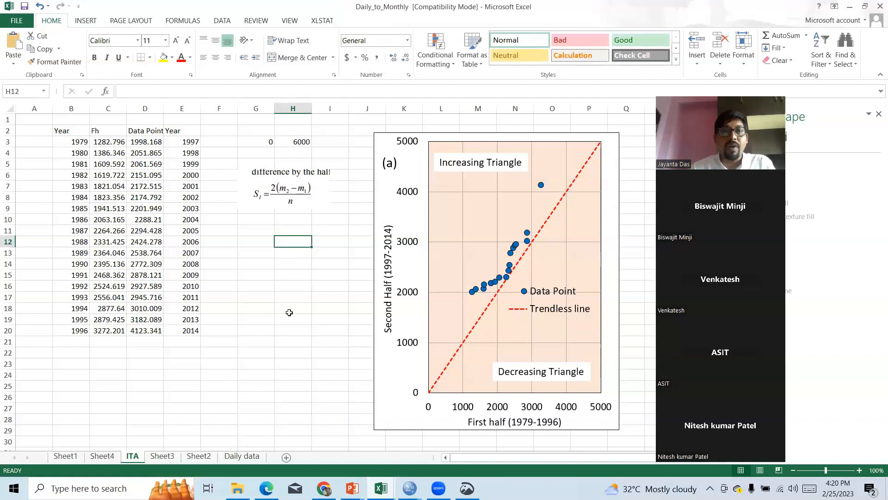
{"action": "left_click", "coordinate": [241, 319]}
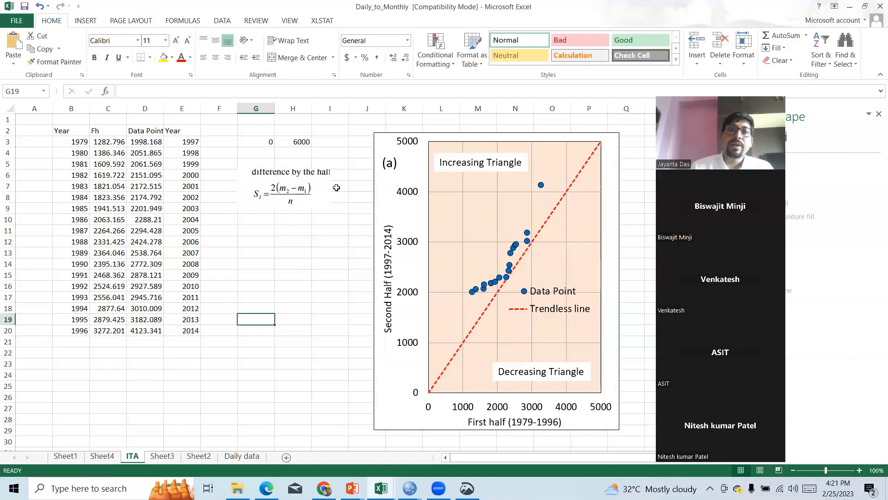
Label the two half-series columns M1 in cell C1 and M2 in cell D1.
{"action": "left_click", "coordinate": [275, 189]}
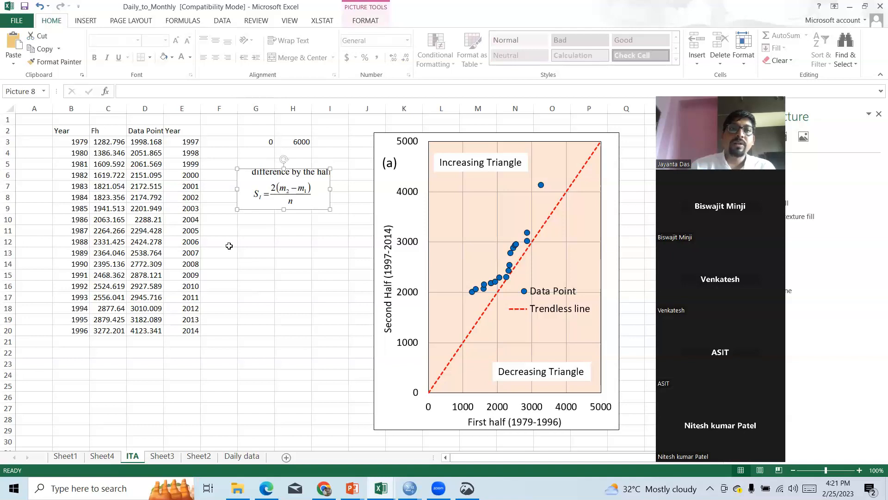
{"action": "left_click", "coordinate": [105, 343]}
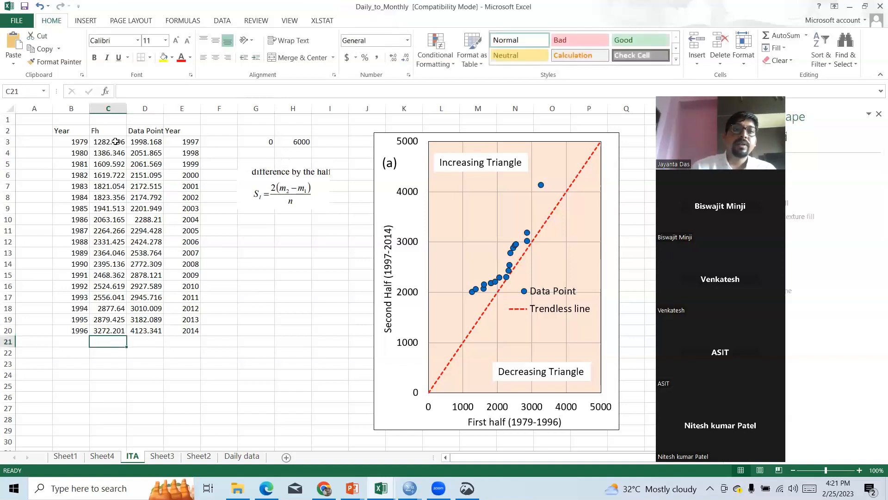
{"action": "left_click", "coordinate": [105, 122]}
{"action": "type", "text": "M"}
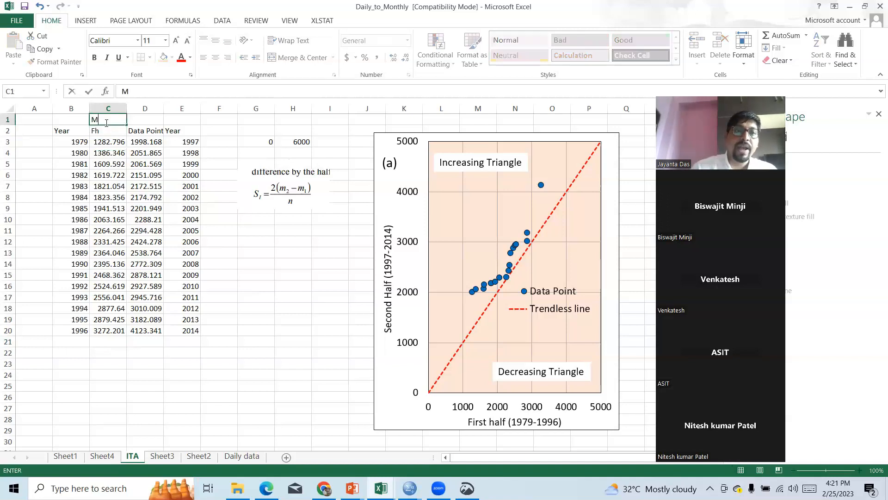
{"action": "type", "text": "1"}
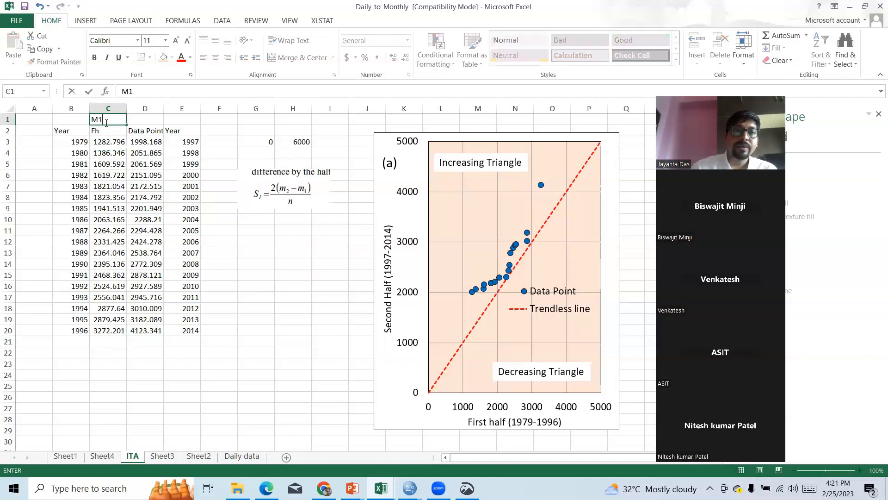
{"action": "left_click", "coordinate": [153, 123]}
{"action": "type", "text": "M2"}
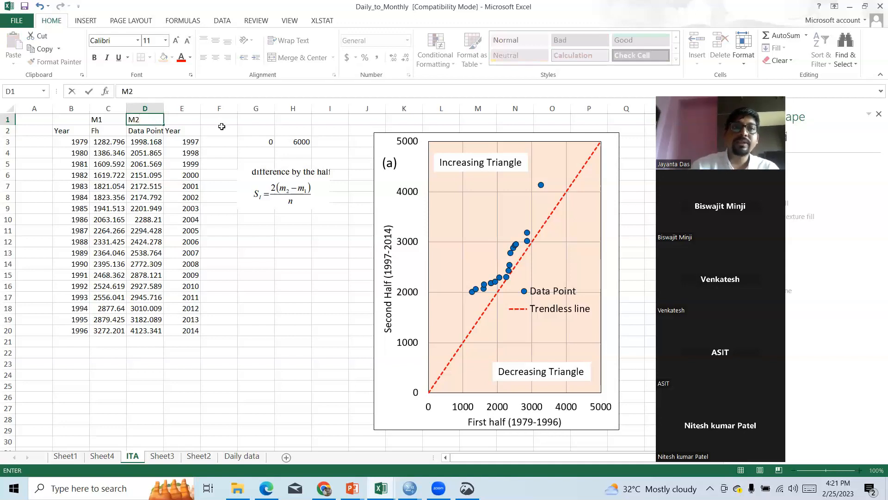
{"action": "left_click", "coordinate": [221, 129]}
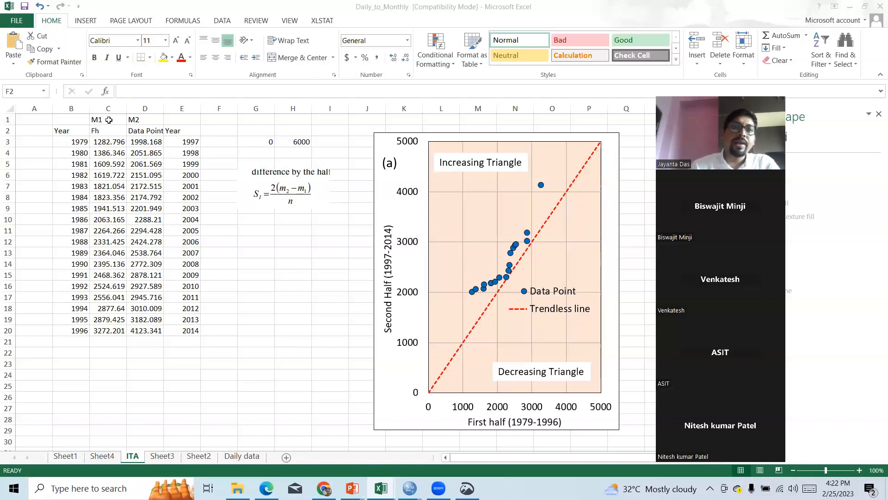
Enter the label AM in cell B22 for the arithmetic mean row below the data.
{"action": "left_click", "coordinate": [134, 122]}
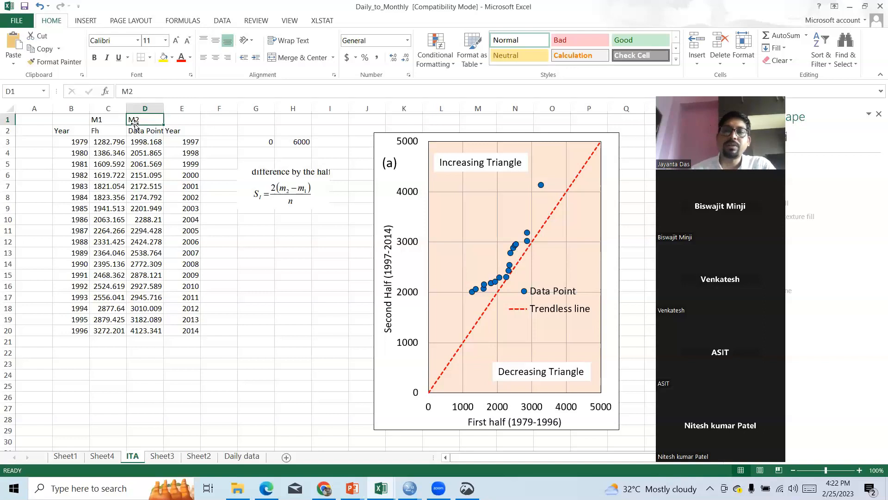
{"action": "left_click", "coordinate": [103, 337]}
{"action": "left_click", "coordinate": [151, 129]}
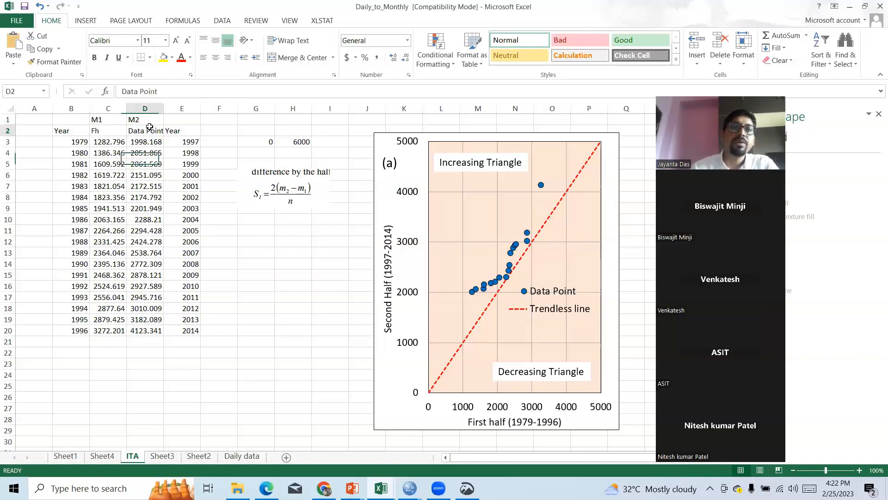
{"action": "left_click", "coordinate": [81, 350]}
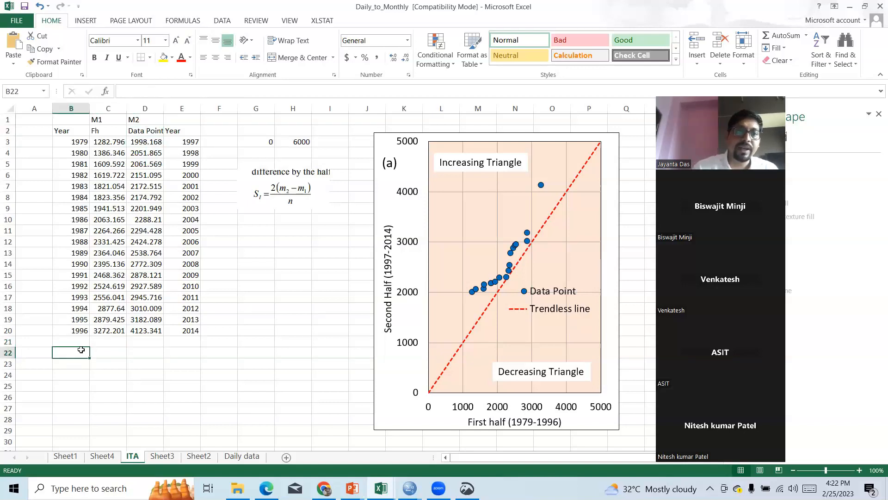
{"action": "type", "text": "A"}
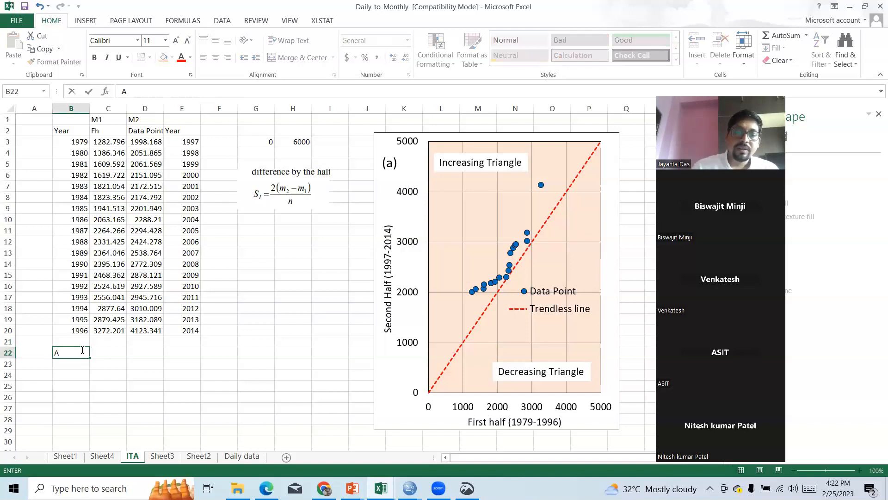
{"action": "type", "text": "M"}
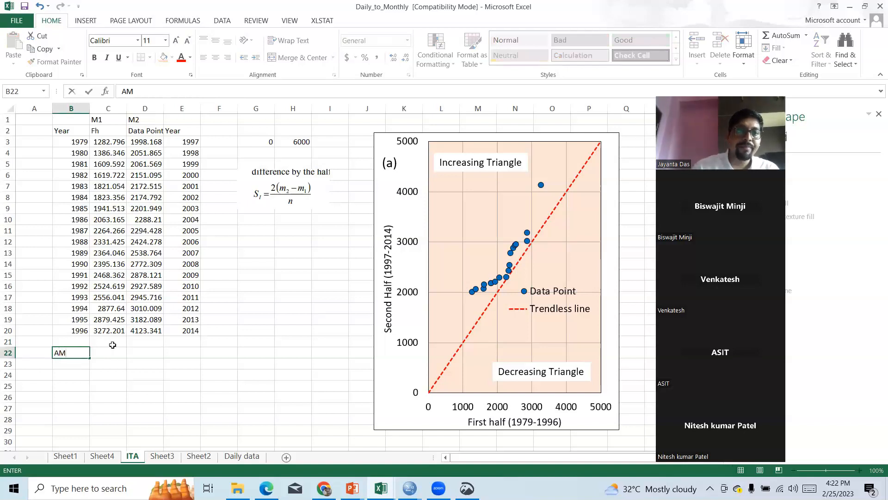
{"action": "left_click", "coordinate": [106, 361]}
Calculate the first-half mean in cell C22 with =AVERAGE(C3:C20).
{"action": "left_click", "coordinate": [105, 353]}
{"action": "type", "text": "="}
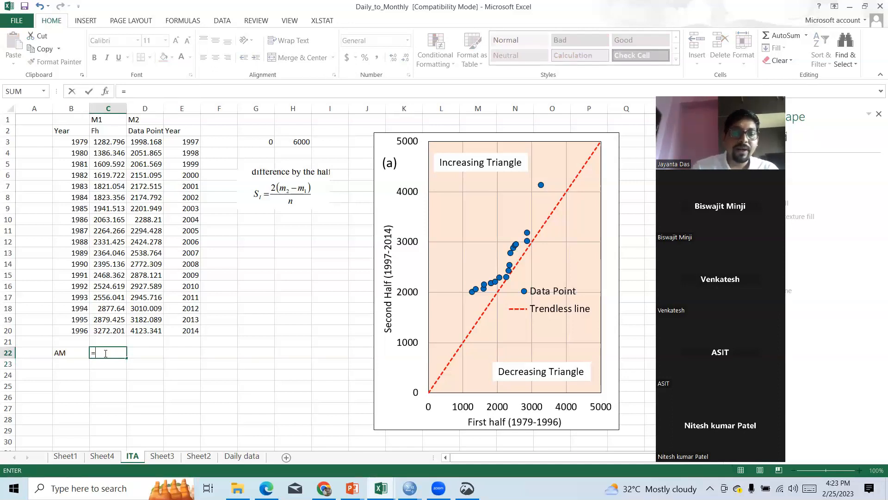
{"action": "type", "text": "ave"}
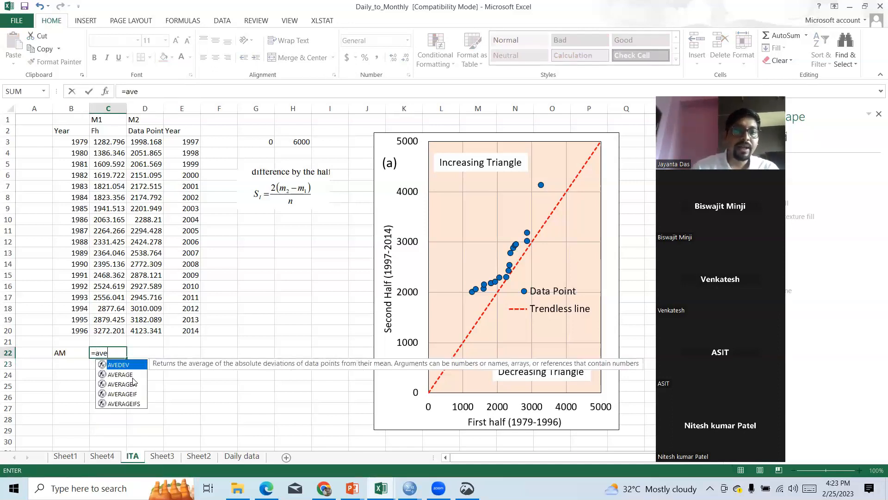
{"action": "double_click", "coordinate": [131, 375]}
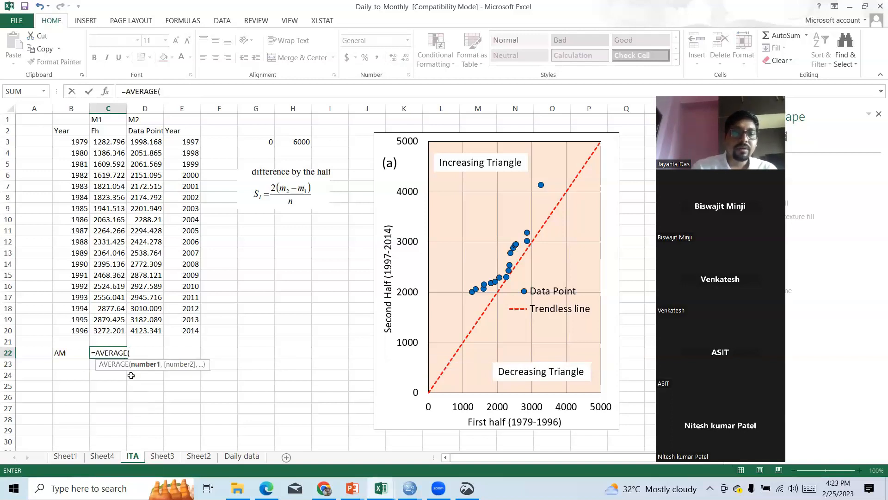
{"action": "left_click_drag", "start_coordinate": [103, 142], "coordinate": [103, 330]}
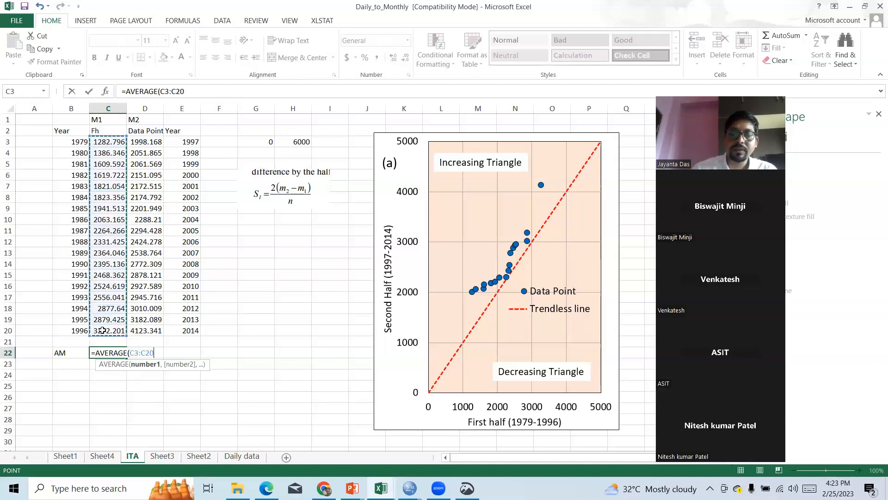
{"action": "key", "text": "Return"}
Fill the average formula from C22 across to D22 for the second-half series.
{"action": "left_click", "coordinate": [115, 354]}
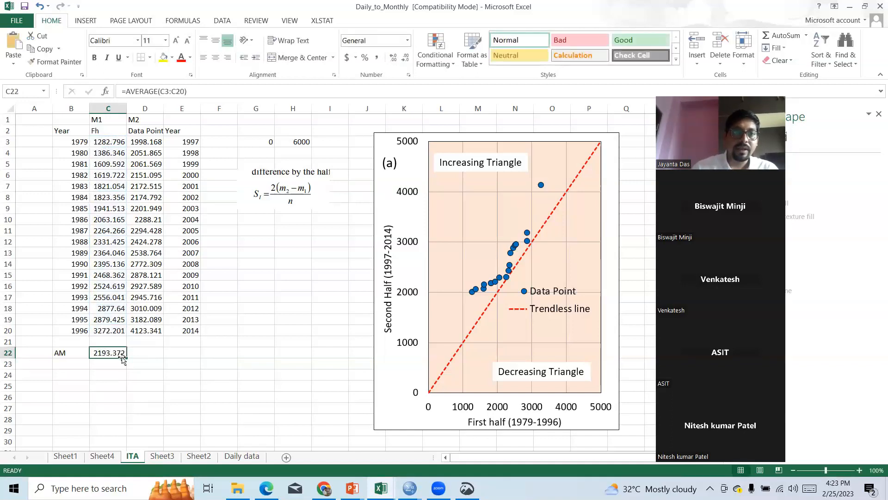
{"action": "left_click_drag", "start_coordinate": [125, 358], "coordinate": [158, 356]}
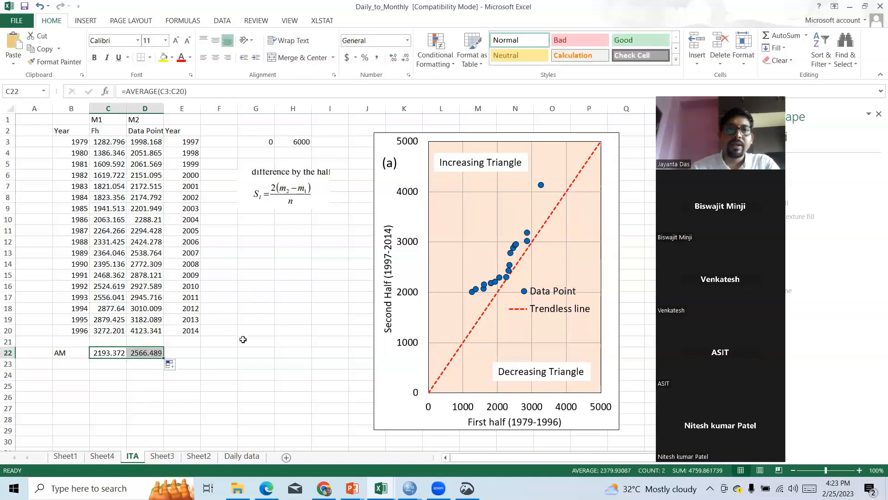
{"action": "left_click", "coordinate": [243, 341]}
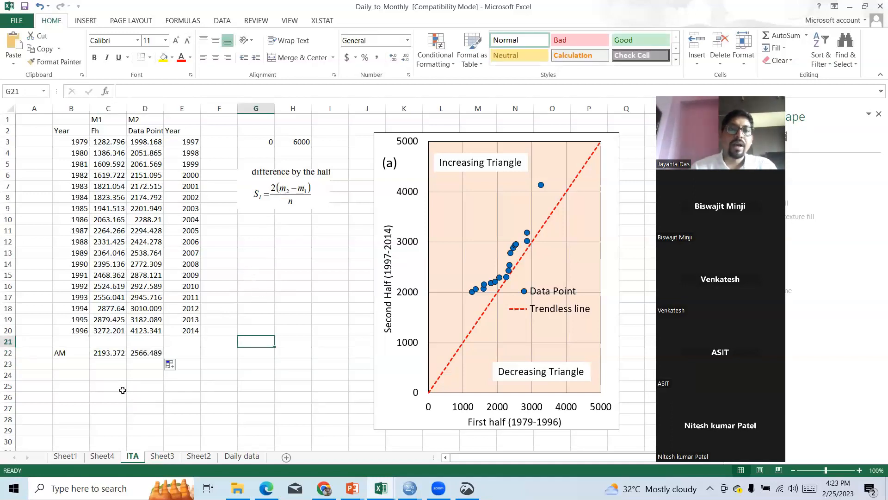
Enter the label S1 in cell B25 for the trend slope.
{"action": "left_click", "coordinate": [75, 386]}
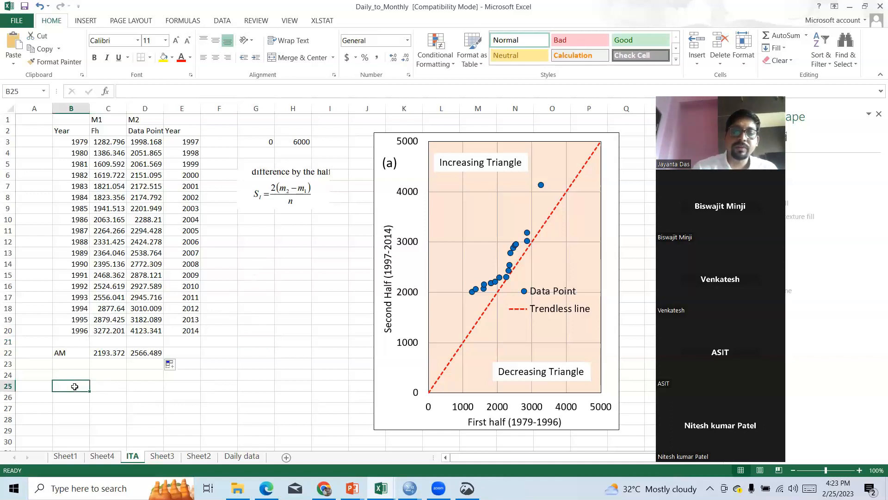
{"action": "type", "text": "S"}
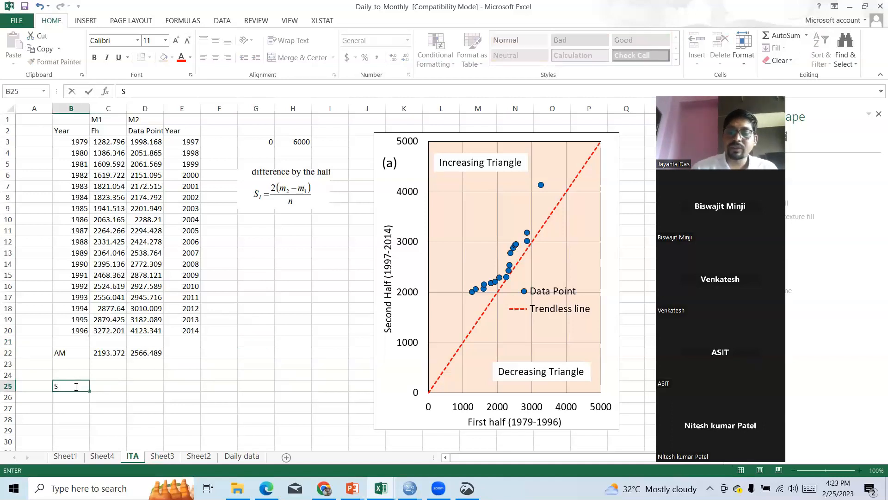
{"action": "key", "text": "BackSpace"}
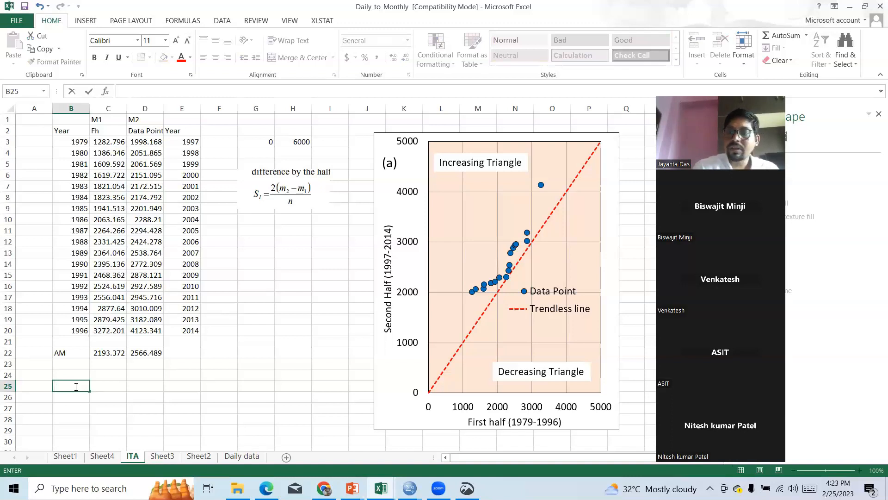
{"action": "type", "text": "S1"}
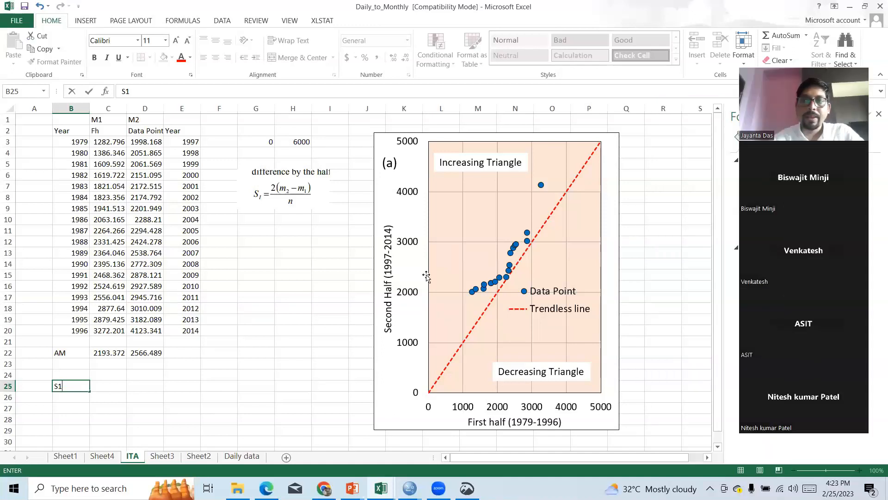
Calculate the trend slope in cell C25 with the formula =2*(D22-C22)/18.
{"action": "left_click", "coordinate": [112, 385]}
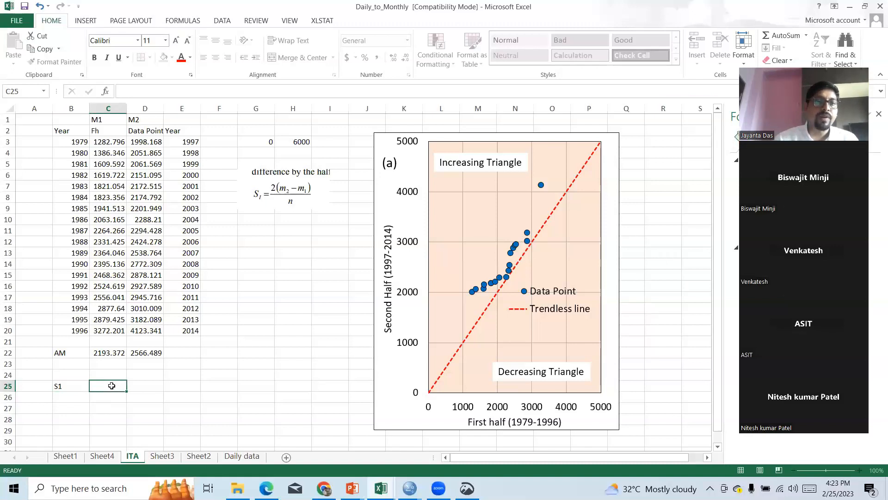
{"action": "type", "text": "="}
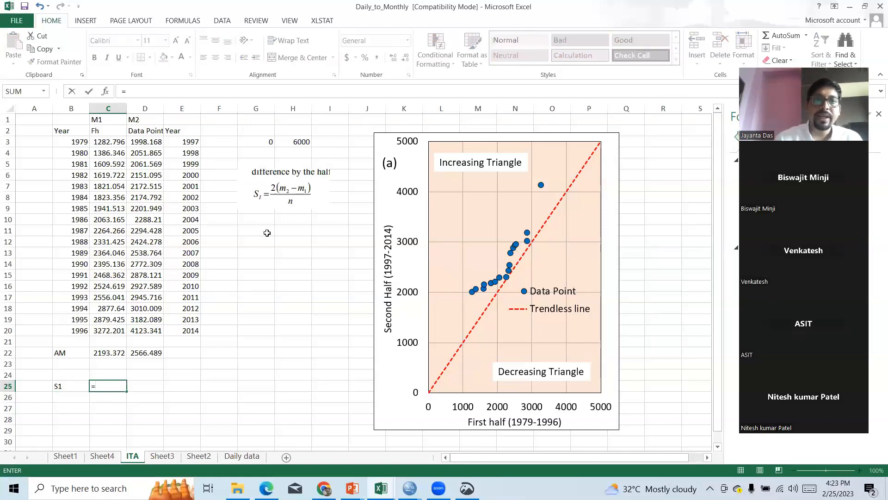
{"action": "type", "text": "2"}
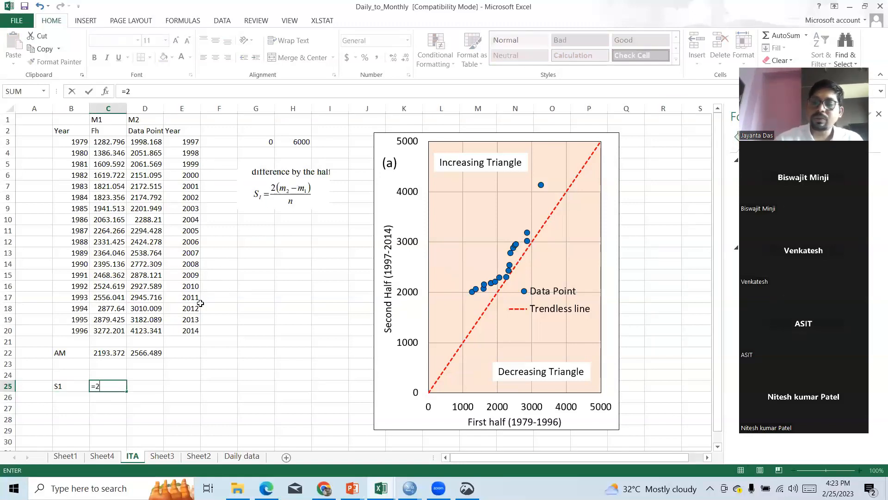
{"action": "type", "text": "*"}
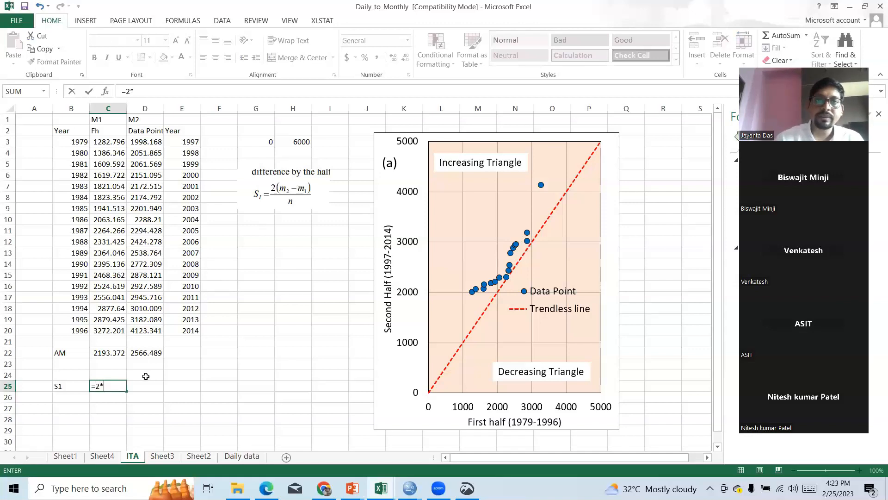
{"action": "type", "text": "("}
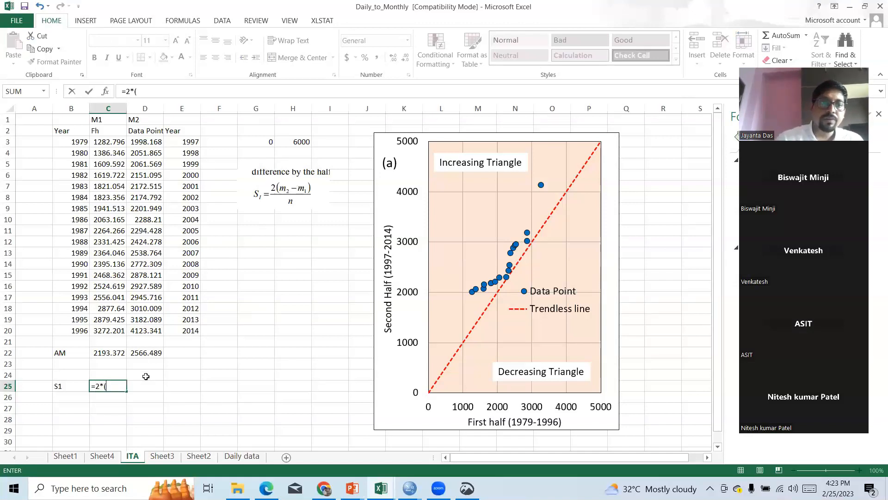
{"action": "left_click", "coordinate": [147, 352]}
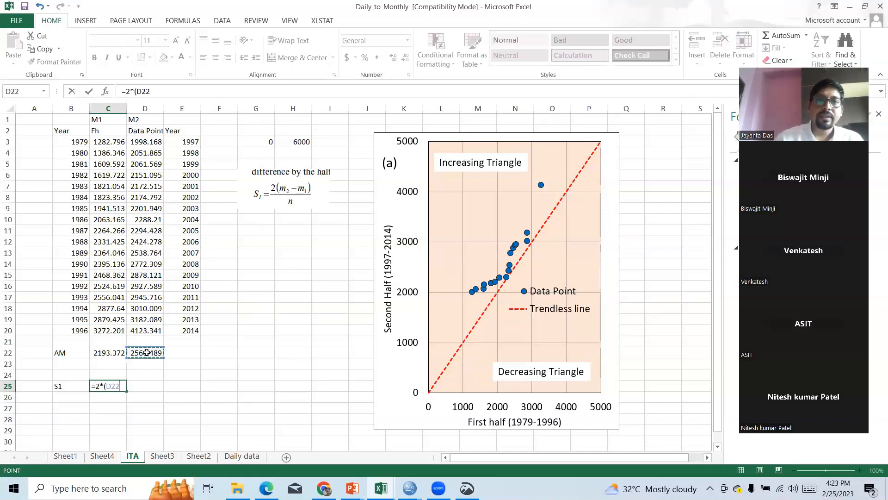
{"action": "type", "text": "-"}
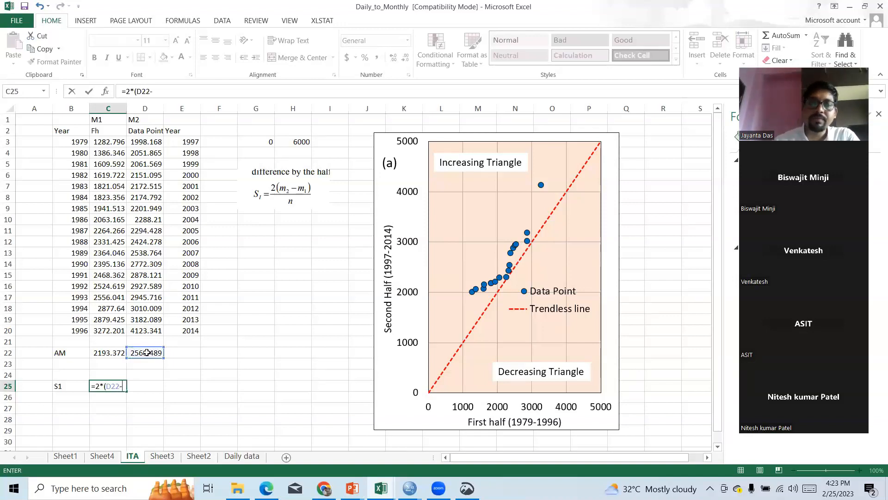
{"action": "left_click", "coordinate": [106, 352]}
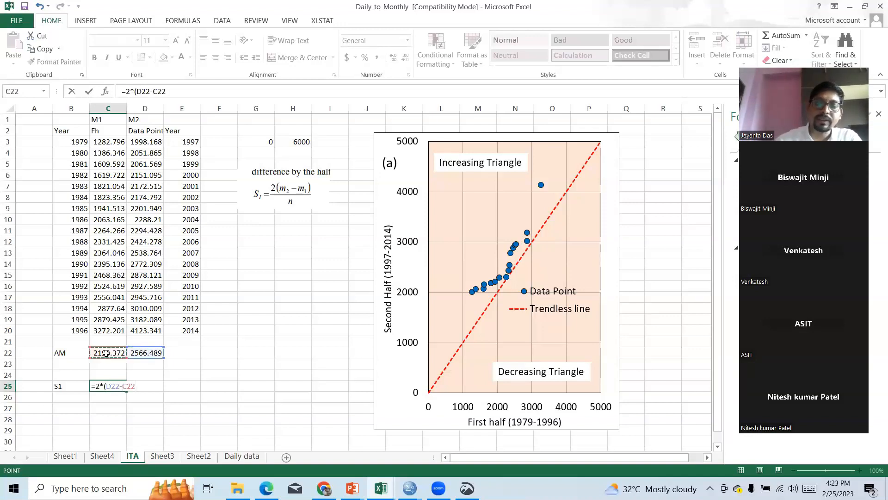
{"action": "type", "text": ")"}
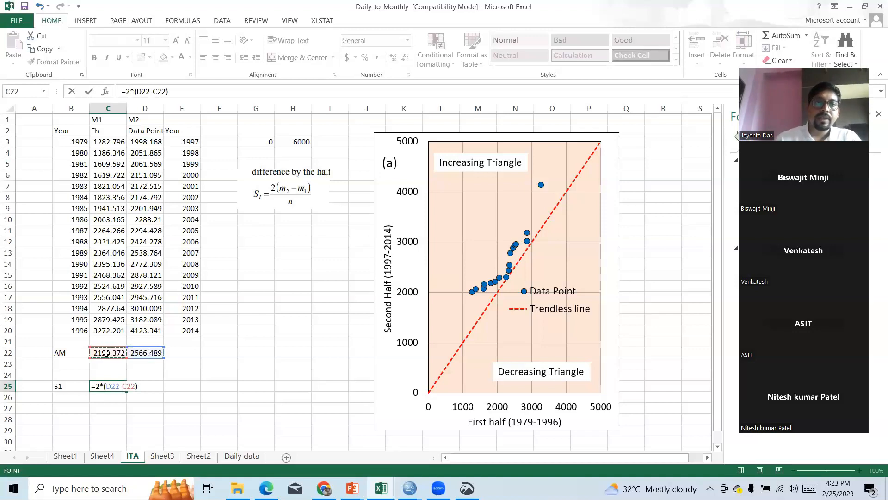
{"action": "type", "text": "/"}
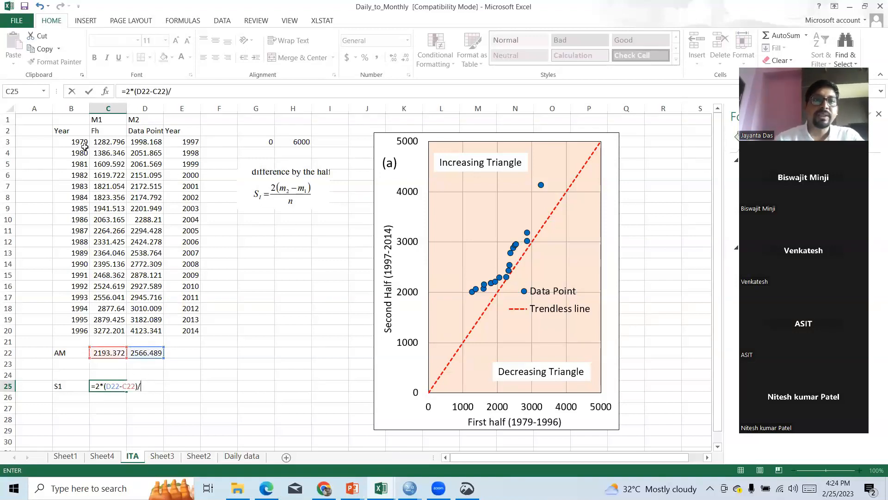
{"action": "type", "text": "18"}
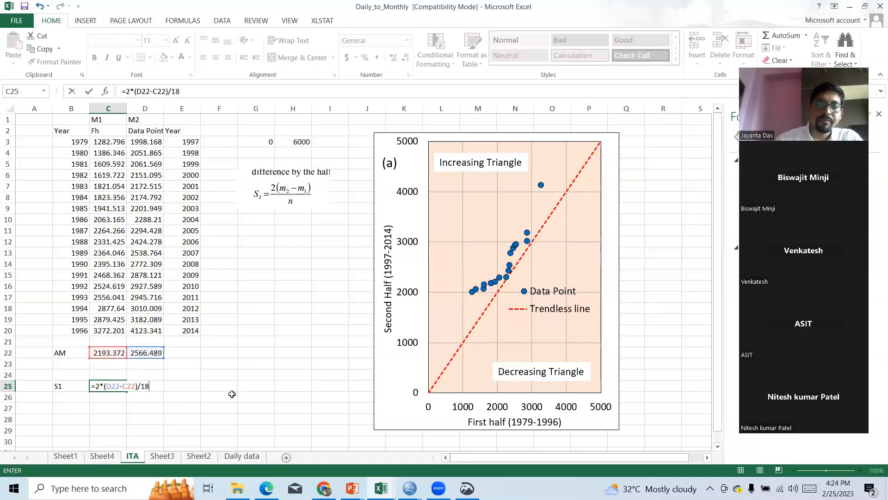
{"action": "key", "text": "Return"}
Add outer parentheses around the numerator of the slope formula in cell C25, making it =(2*(D22-C22))/18.
{"action": "double_click", "coordinate": [111, 385]}
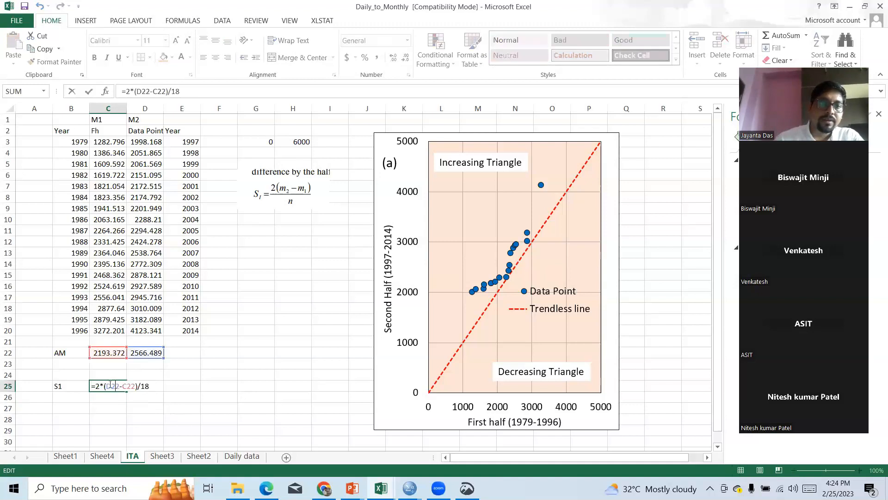
{"action": "left_click", "coordinate": [96, 386]}
{"action": "type", "text": "("}
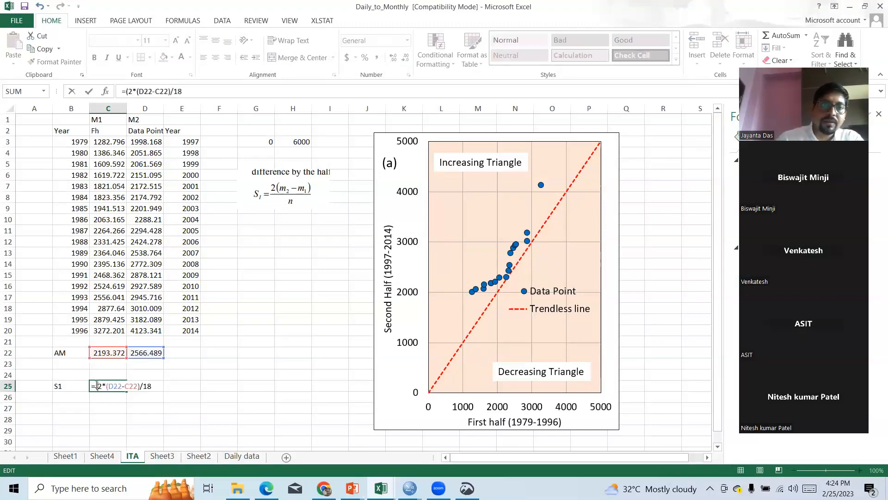
{"action": "left_click", "coordinate": [141, 386]}
{"action": "type", "text": ")"}
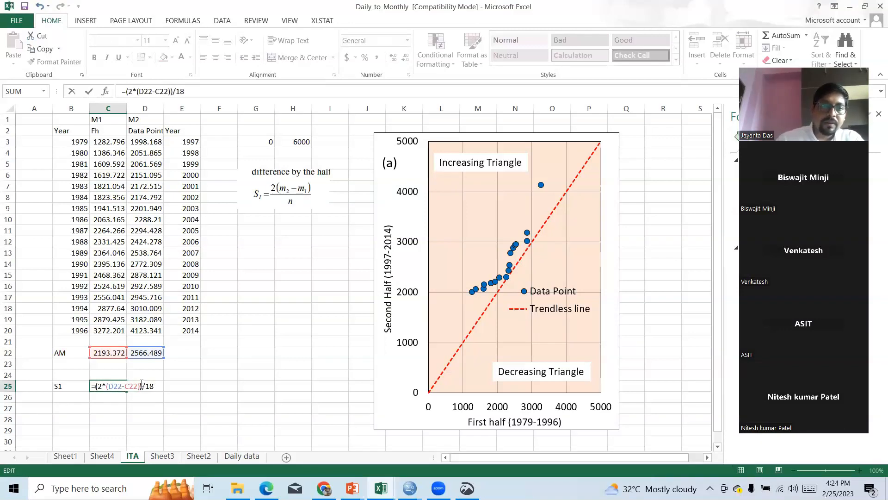
{"action": "key", "text": "Return"}
{"action": "double_click", "coordinate": [114, 386]}
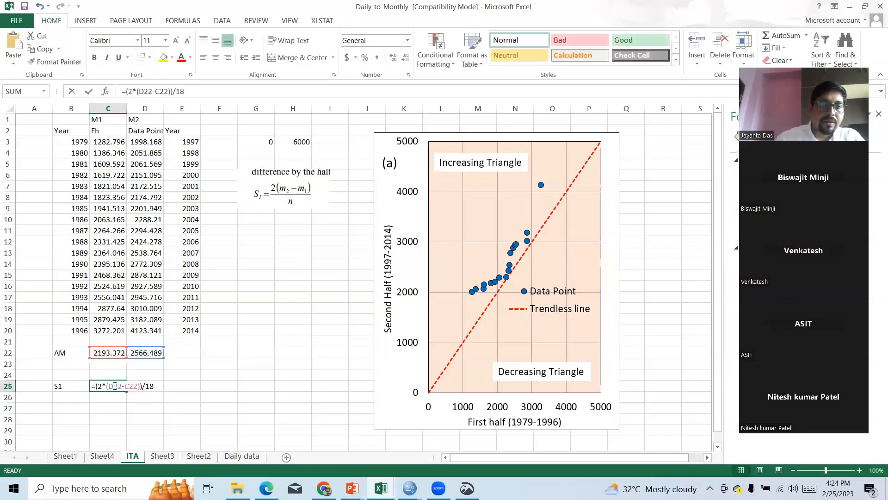
{"action": "key", "text": "Return"}
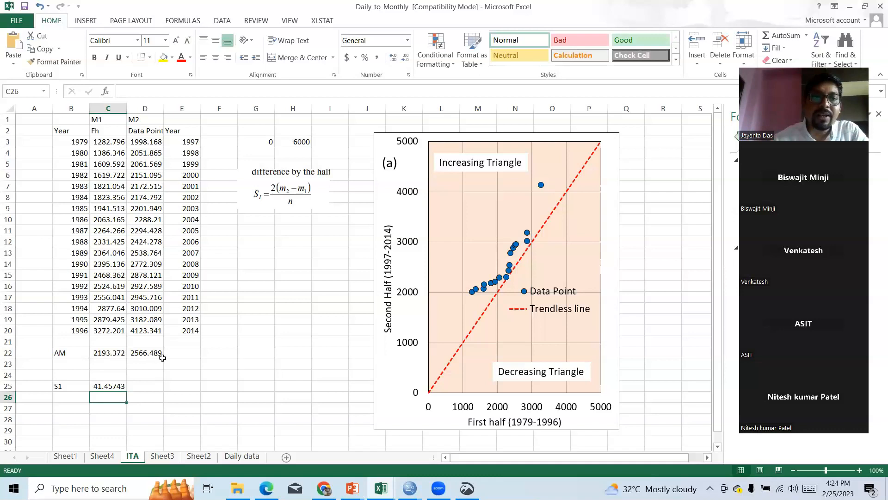
{"action": "left_click", "coordinate": [108, 386]}
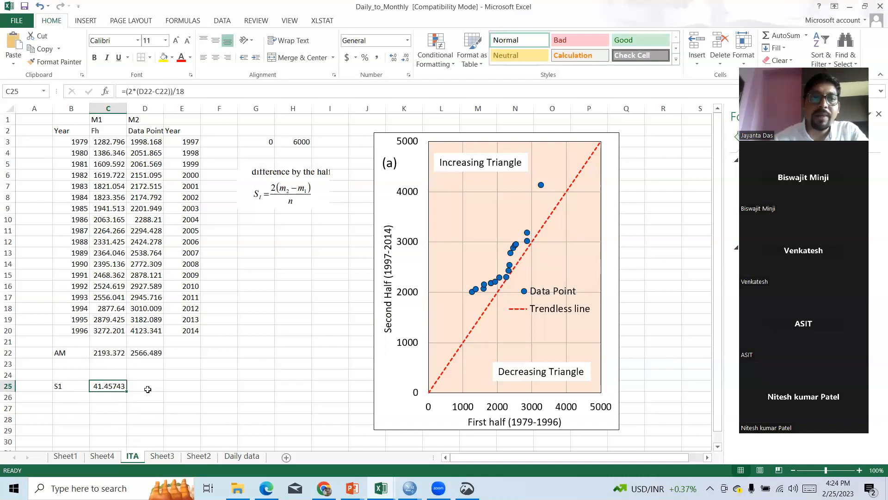
Enter the note "44 mm/year" in cell F24 and widen column F to fit it.
{"action": "left_click", "coordinate": [208, 372]}
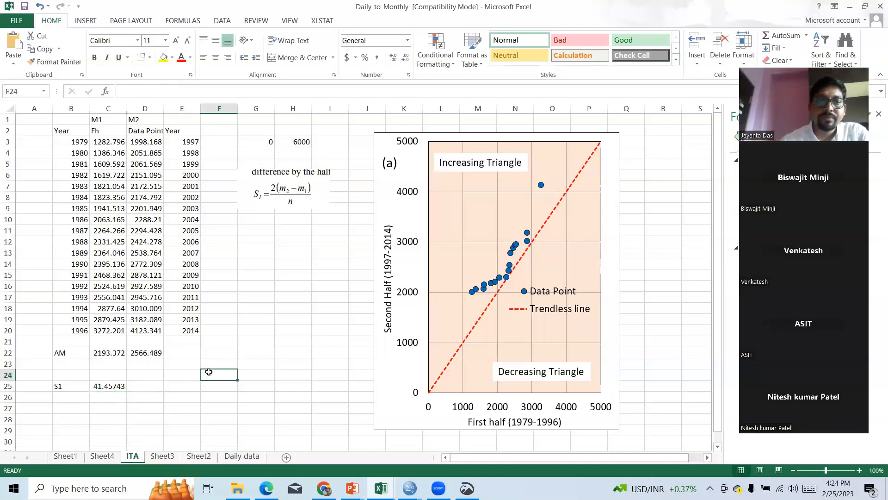
{"action": "type", "text": "44"}
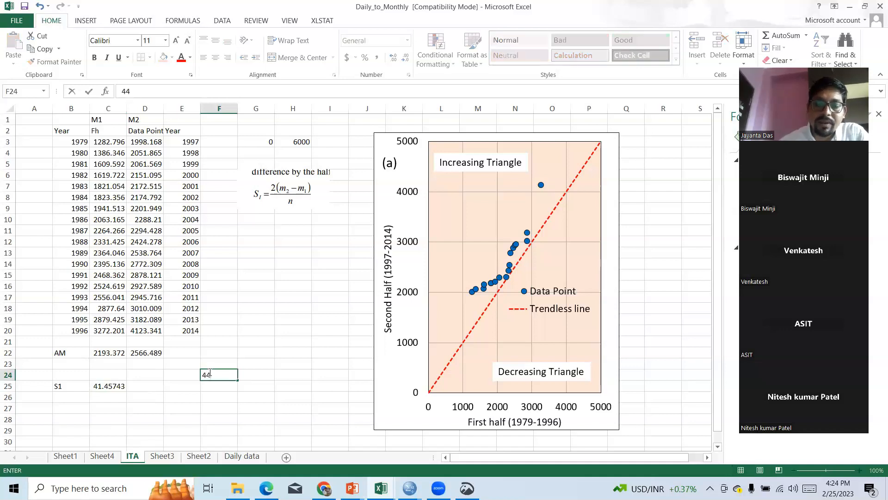
{"action": "type", "text": " MM"}
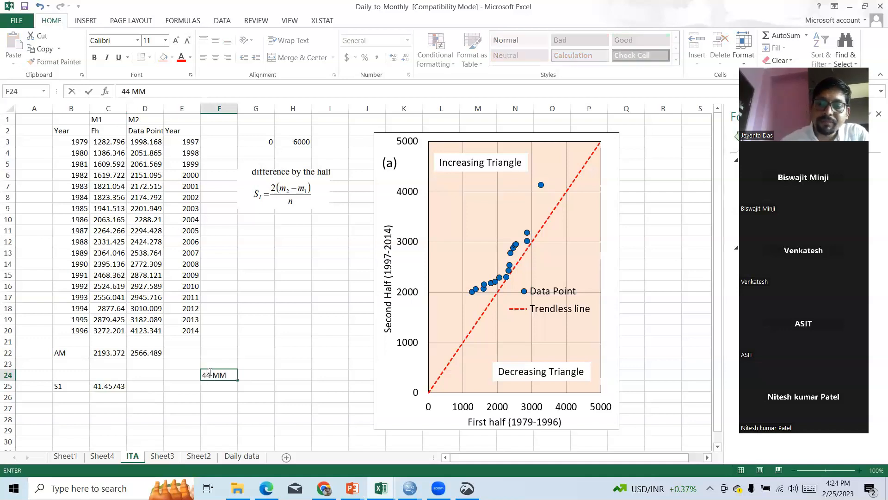
{"action": "key", "text": "BackSpace"}
{"action": "key", "text": "BackSpace"}
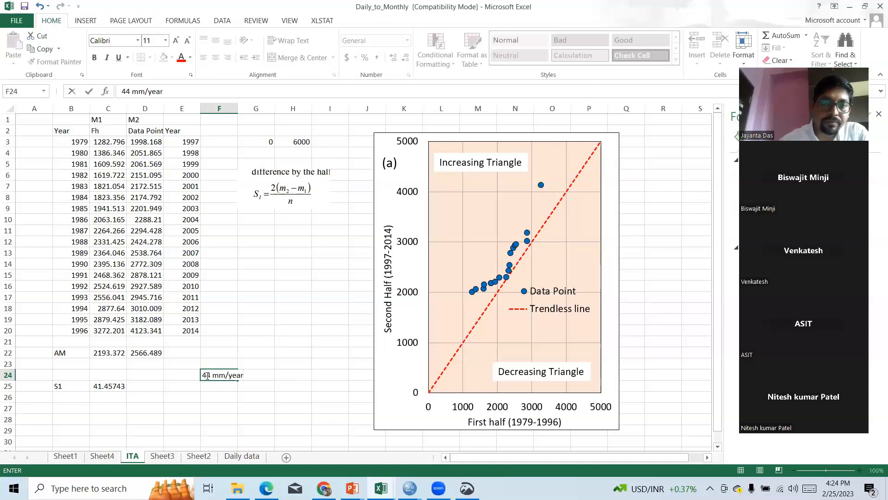
{"action": "key", "text": "Return"}
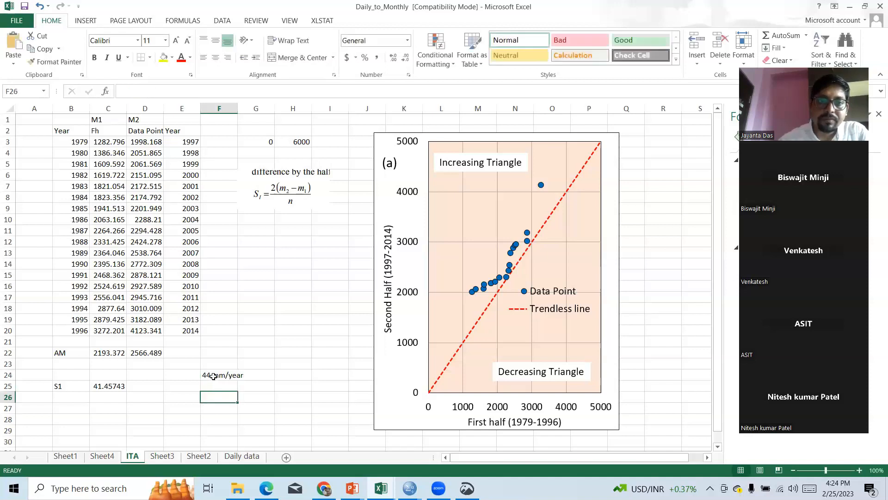
{"action": "left_click", "coordinate": [213, 375]}
{"action": "left_click_drag", "start_coordinate": [236, 110], "coordinate": [251, 111]}
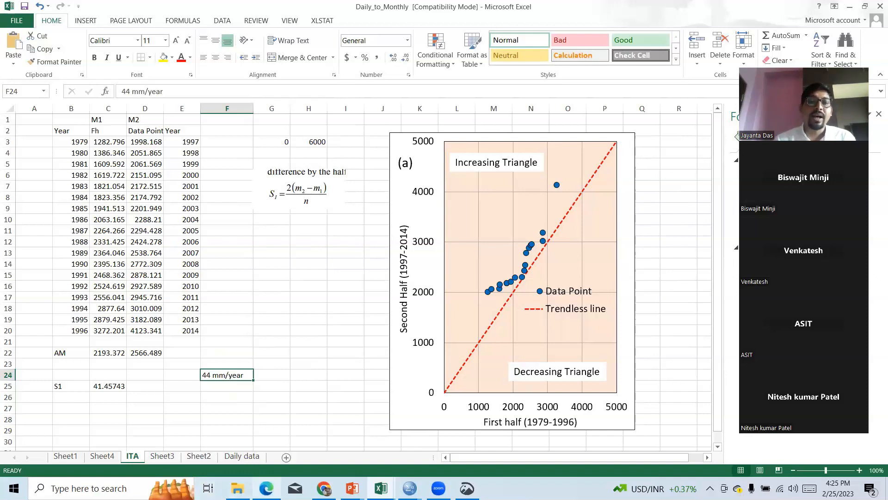
Switch to File Explorer and open the Publication folder inside 00_1Day_Workshop.
{"action": "left_click", "coordinate": [237, 488]}
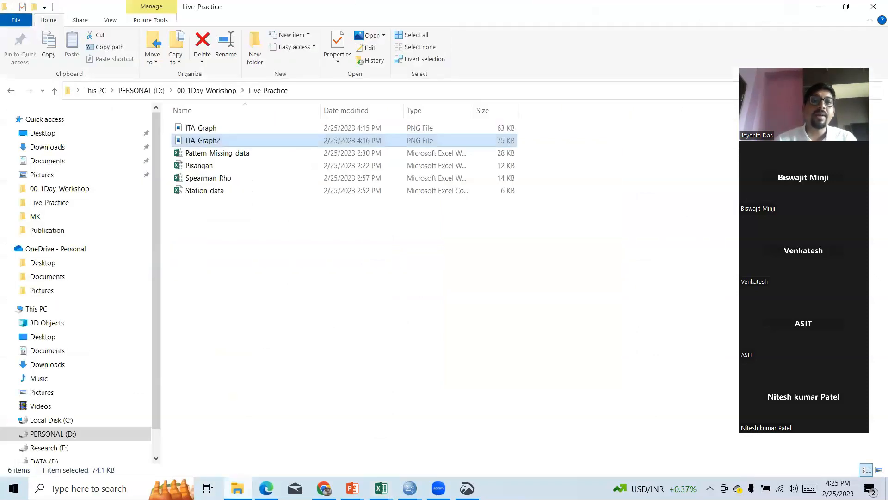
{"action": "left_click", "coordinate": [55, 92]}
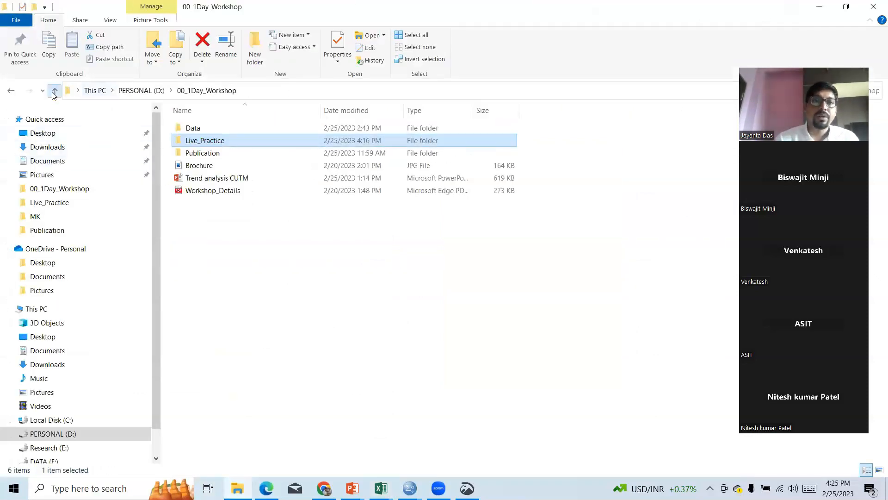
{"action": "double_click", "coordinate": [208, 152]}
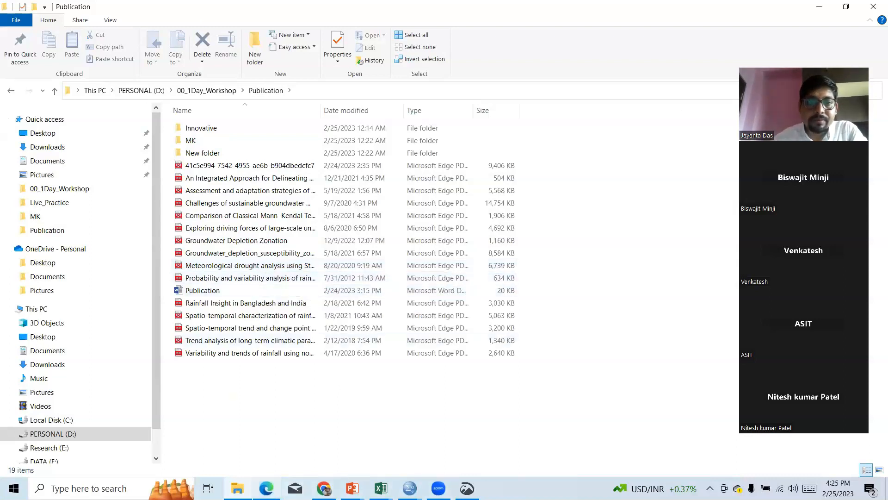
Switch to Edge, find ITA slope equation (5) on page 5 of the Spatio-temporal rainfall paper, and enlarge the page.
{"action": "left_click", "coordinate": [266, 488]}
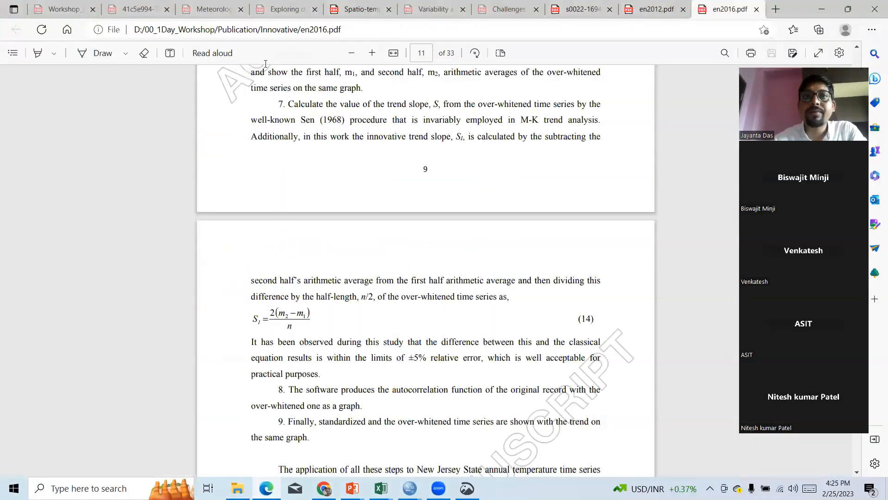
{"action": "left_click", "coordinate": [361, 10]}
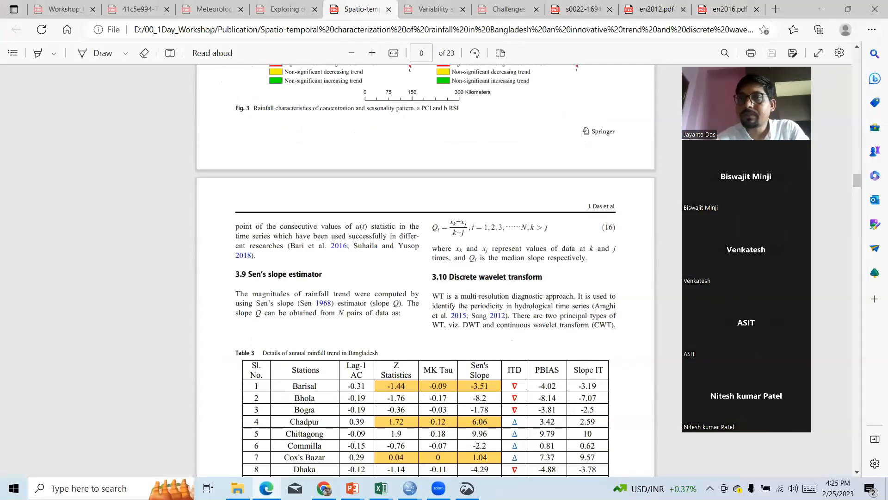
{"action": "scroll", "coordinate": [854, 174], "scroll_direction": "up", "scroll_amount": 3}
{"action": "left_click_drag", "start_coordinate": [855, 171], "coordinate": [840, 128]}
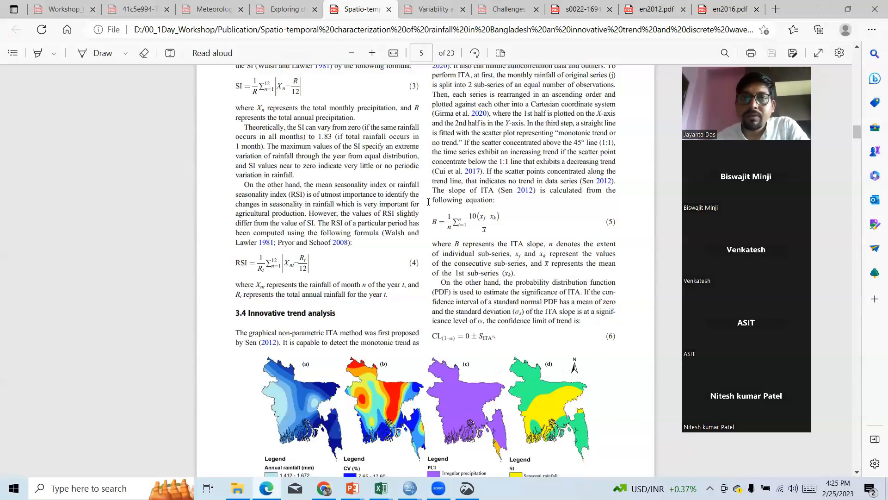
{"action": "left_click_drag", "start_coordinate": [432, 200], "coordinate": [489, 206]}
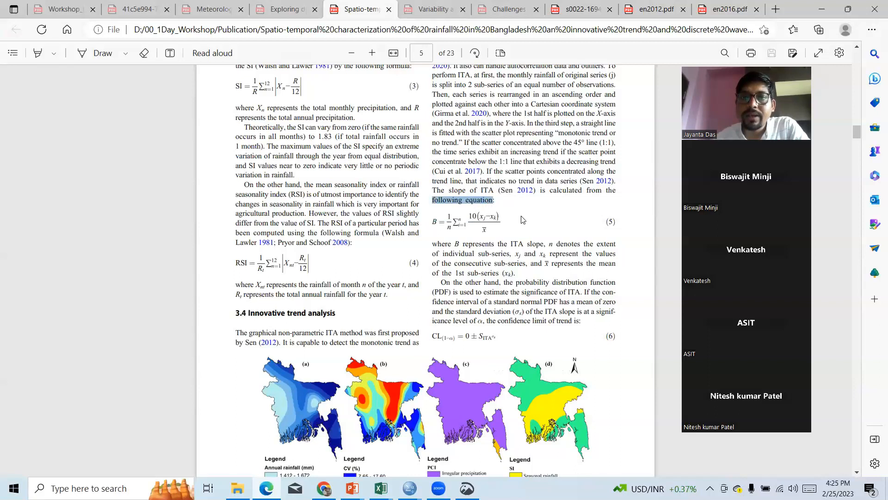
{"action": "left_click", "coordinate": [524, 220]}
{"action": "left_click", "coordinate": [372, 53]}
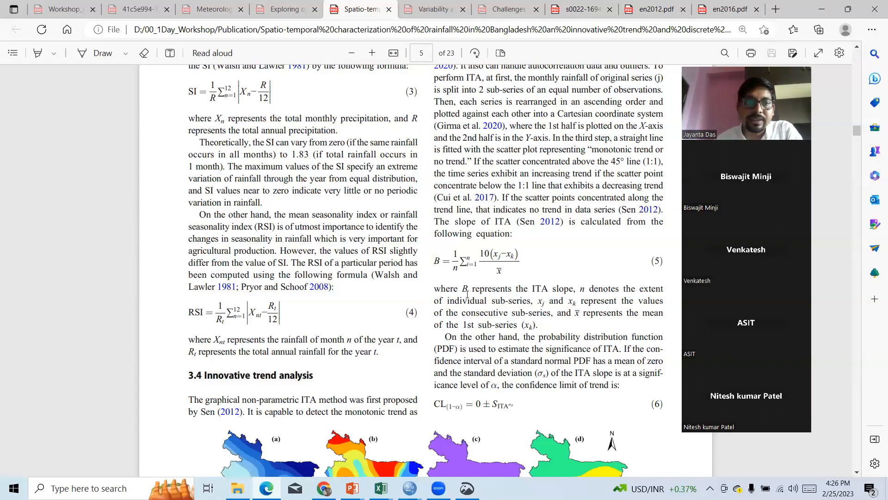
Check the contents of the MK folder inside Publication in File Explorer, and return to the rainfall paper in Edge.
{"action": "mouse_move", "coordinate": [238, 488]}
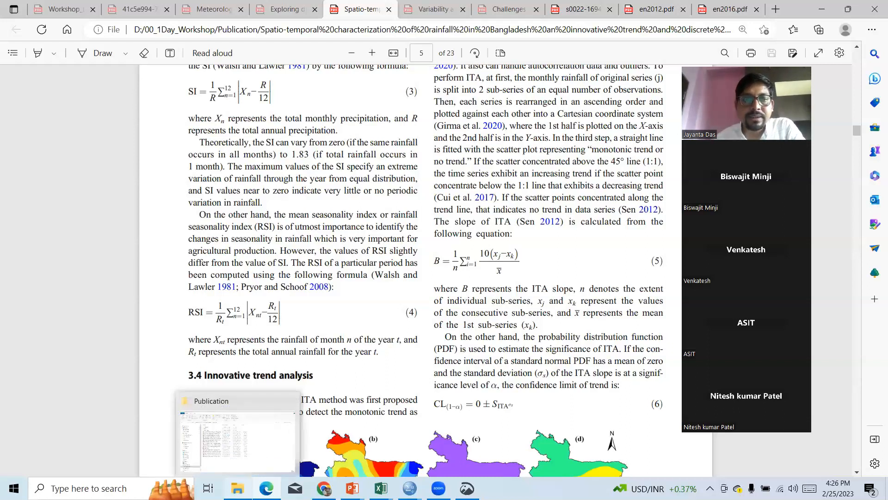
{"action": "left_click", "coordinate": [269, 447]}
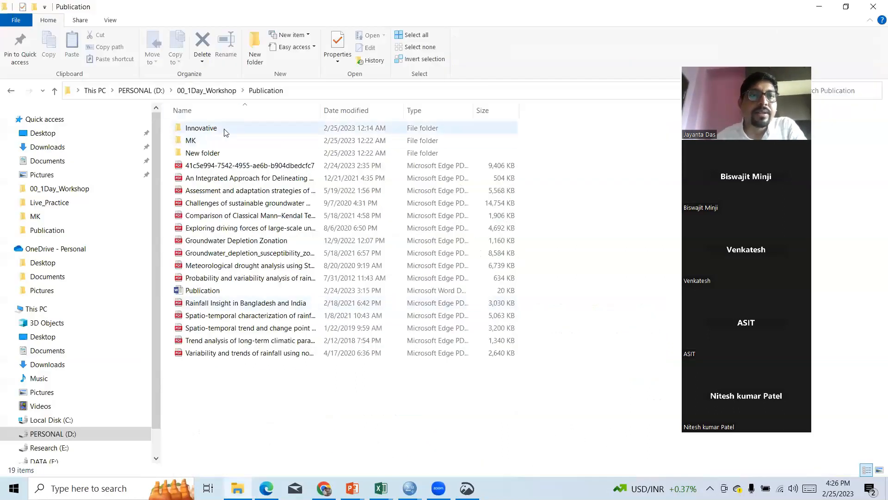
{"action": "double_click", "coordinate": [219, 141]}
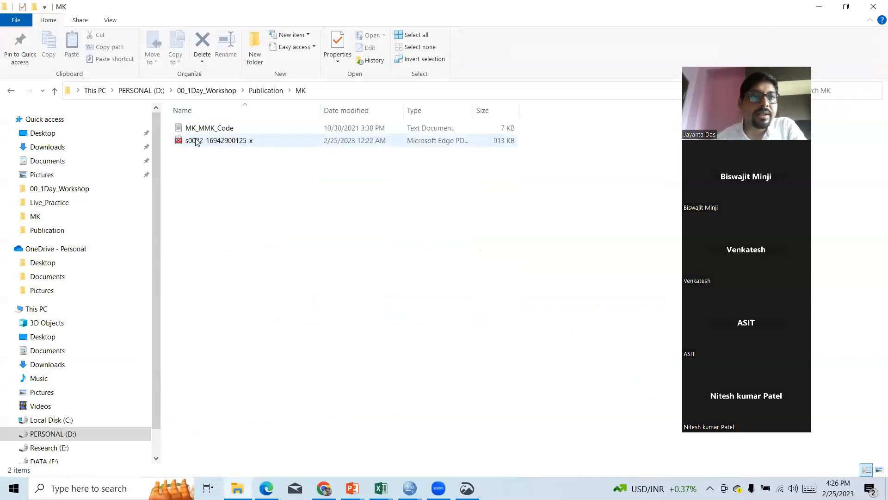
{"action": "left_click", "coordinate": [54, 90]}
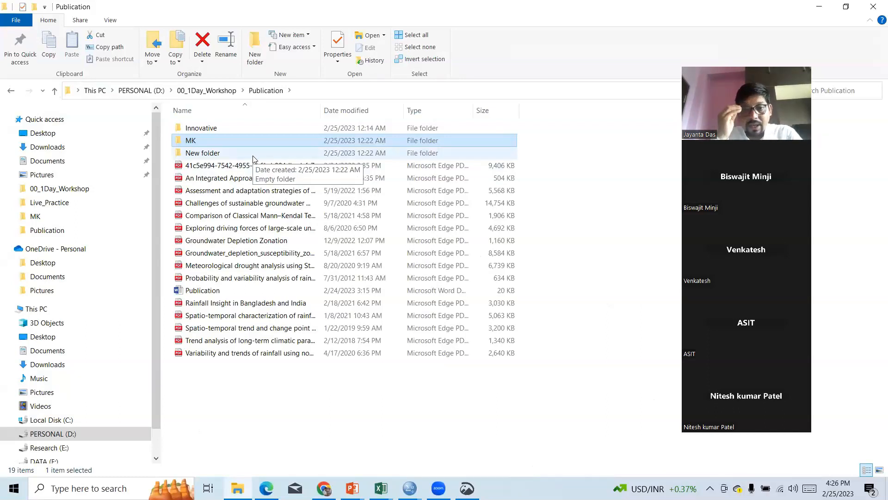
{"action": "left_click", "coordinate": [381, 488]}
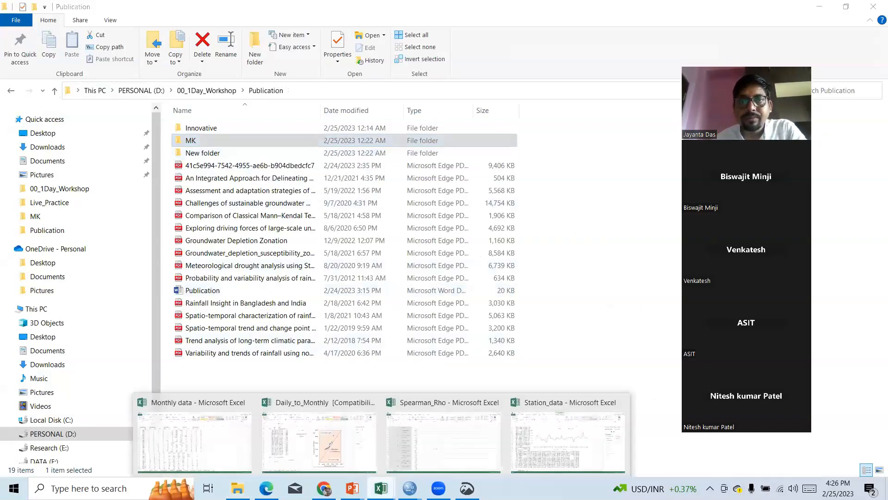
{"action": "left_click", "coordinate": [266, 488]}
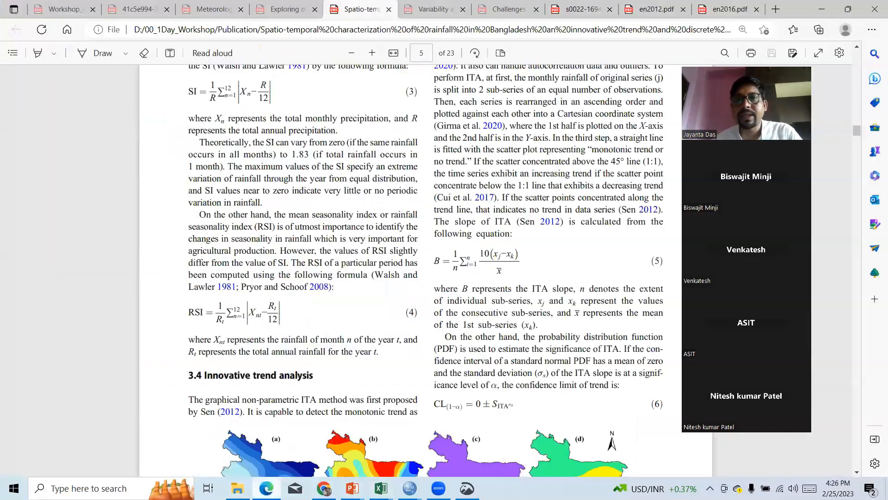
Capture ITA slope equation (5) from the rainfall paper with Snip & Sketch and copy the snip.
{"action": "key", "text": "super"}
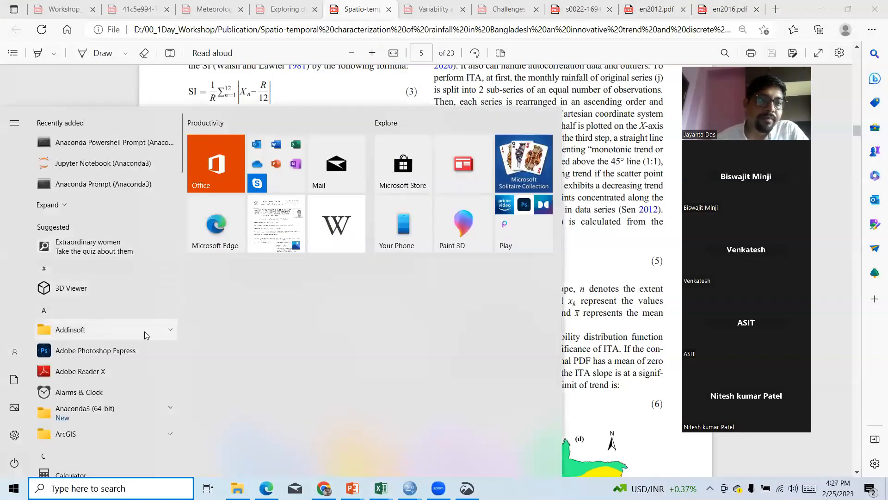
{"action": "left_click_drag", "start_coordinate": [179, 152], "coordinate": [185, 386]}
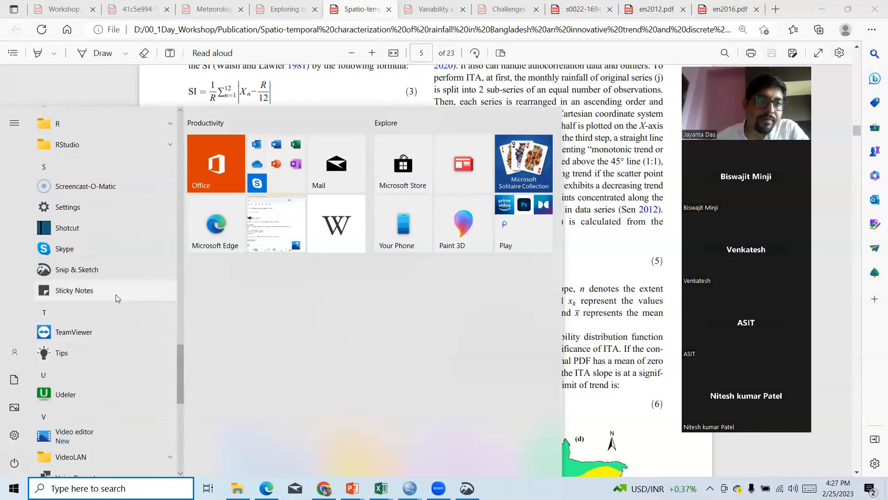
{"action": "left_click", "coordinate": [88, 269]}
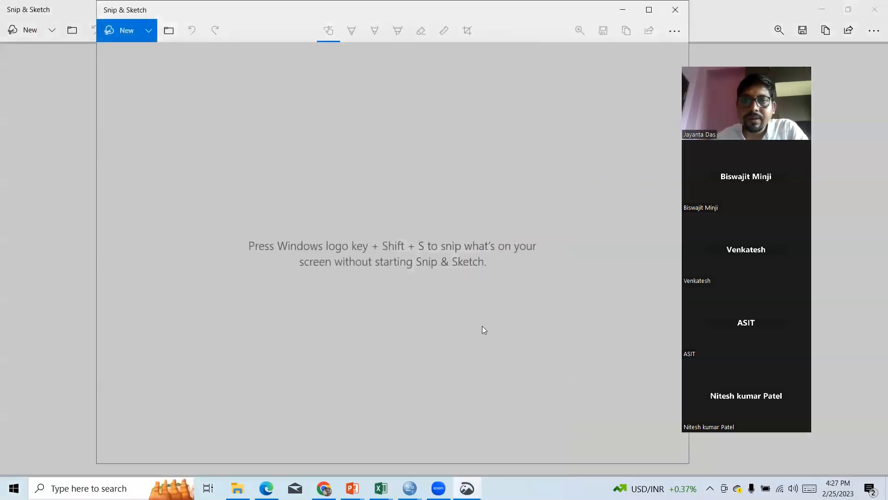
{"action": "left_click", "coordinate": [133, 30]}
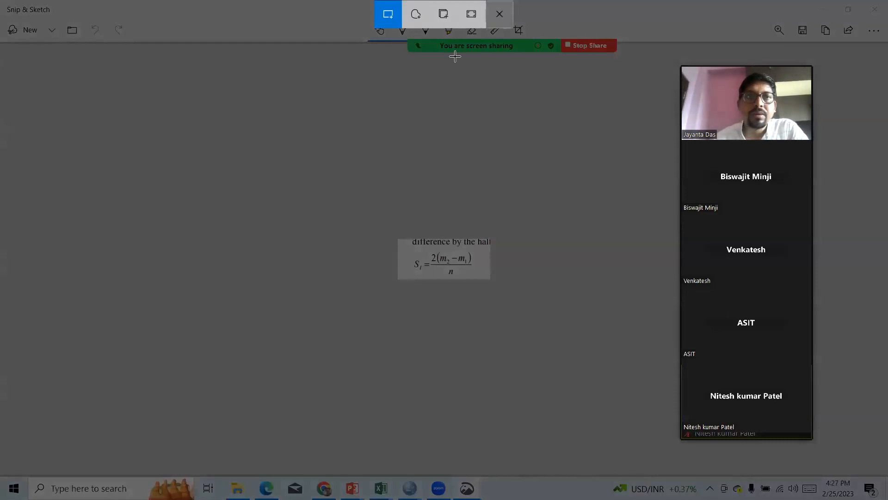
{"action": "key", "text": "Escape"}
{"action": "left_click", "coordinate": [17, 29]}
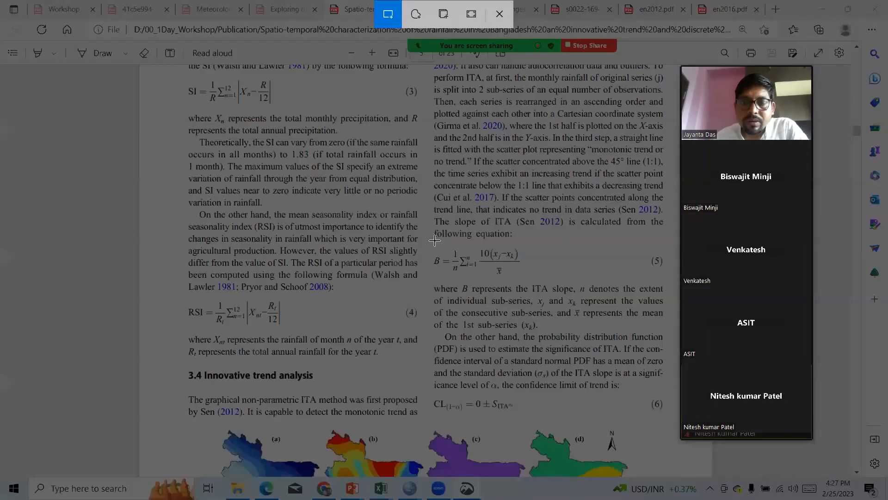
{"action": "left_click_drag", "start_coordinate": [434, 241], "coordinate": [535, 283]}
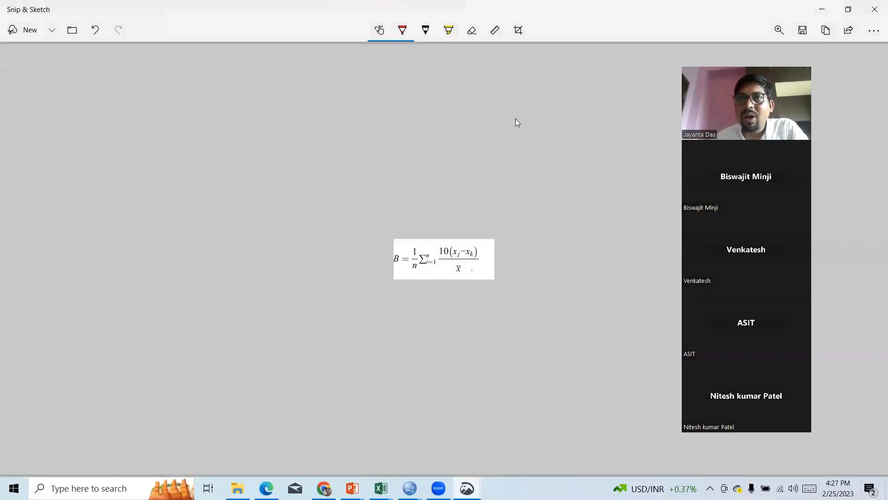
{"action": "left_click", "coordinate": [825, 30]}
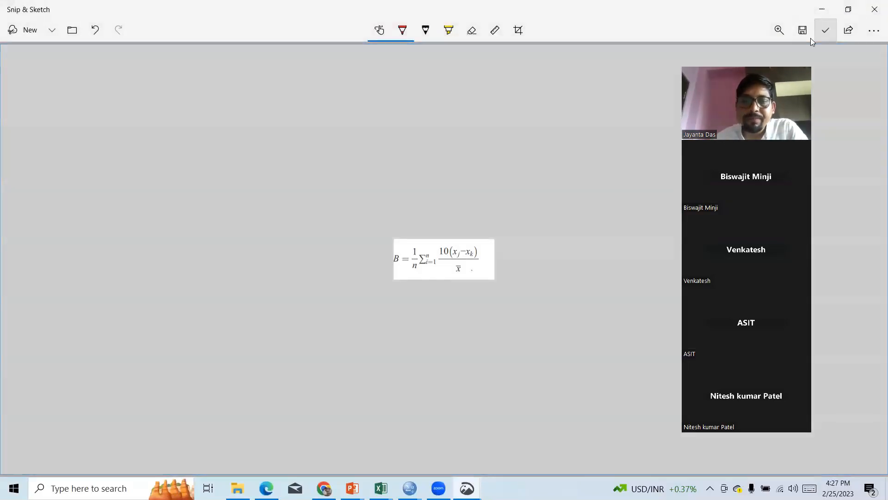
Switch to the Daily_to_Monthly workbook in Excel, paste the snipped equation B, and place it below the S1 slope formula picture.
{"action": "left_click", "coordinate": [381, 487]}
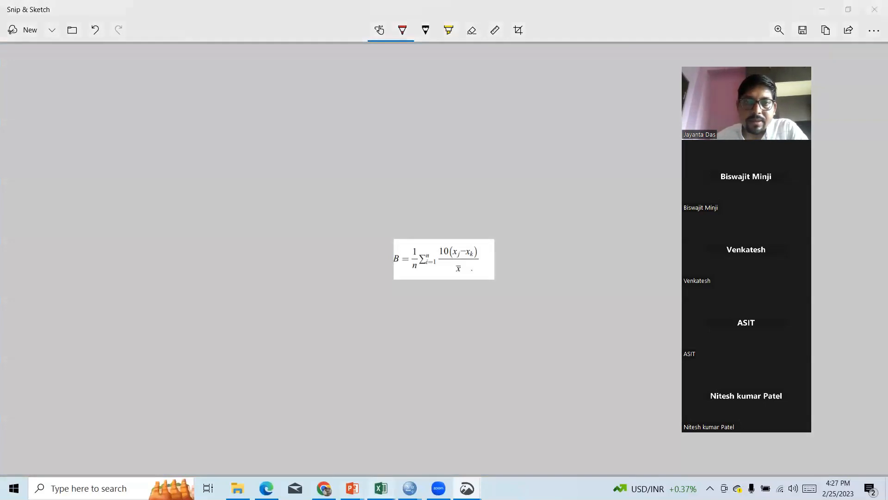
{"action": "left_click", "coordinate": [344, 458]}
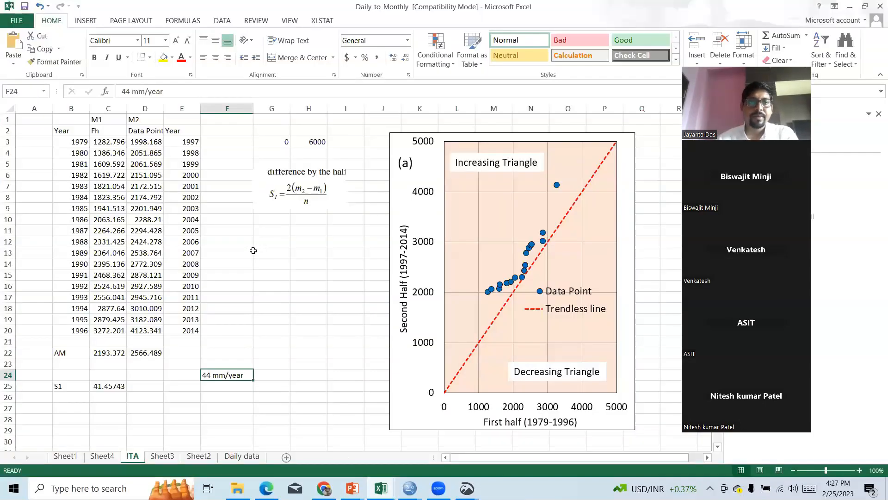
{"action": "key", "text": "ctrl+v"}
{"action": "left_click_drag", "start_coordinate": [233, 367], "coordinate": [304, 240]}
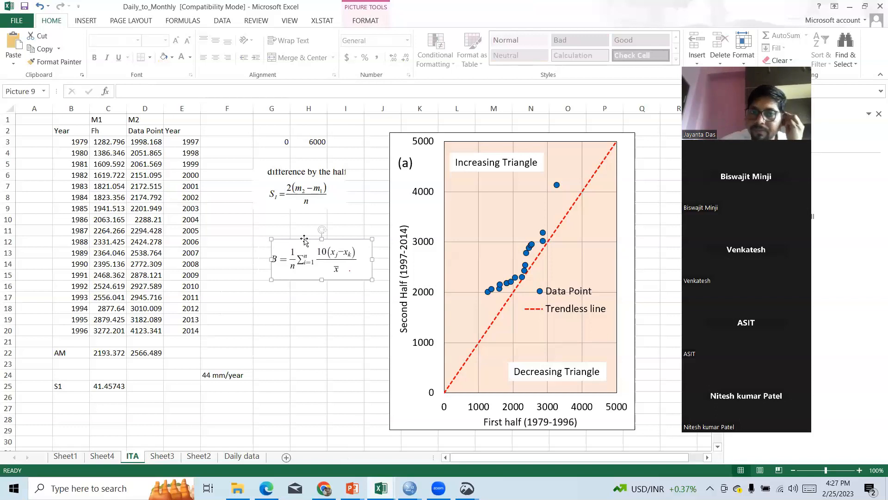
Clear the contents of column E, which holds the second-half years.
{"action": "left_click", "coordinate": [182, 108]}
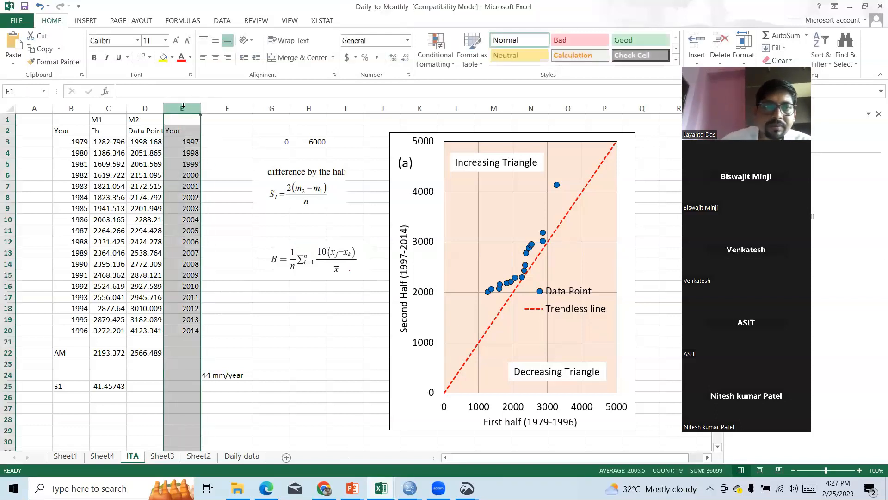
{"action": "key", "text": "Delete"}
{"action": "left_click", "coordinate": [183, 126]}
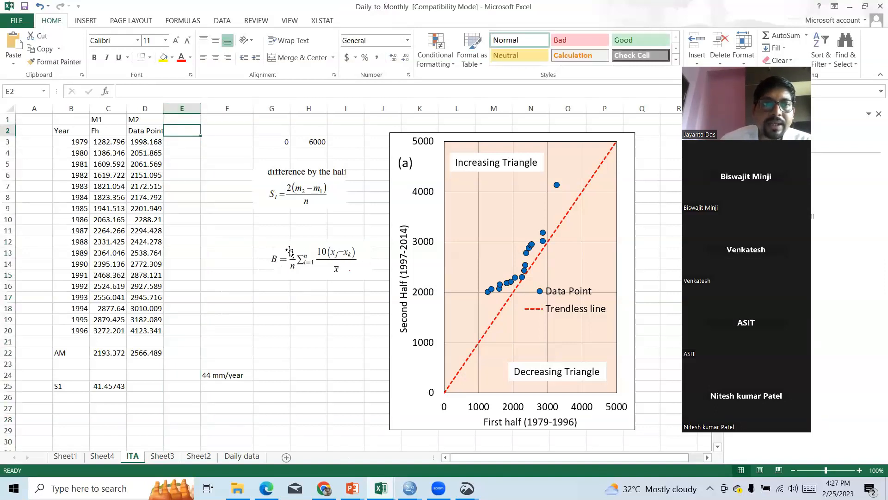
Relabel the two half-series columns as xk in C1 and xj in D1.
{"action": "left_click", "coordinate": [99, 121]}
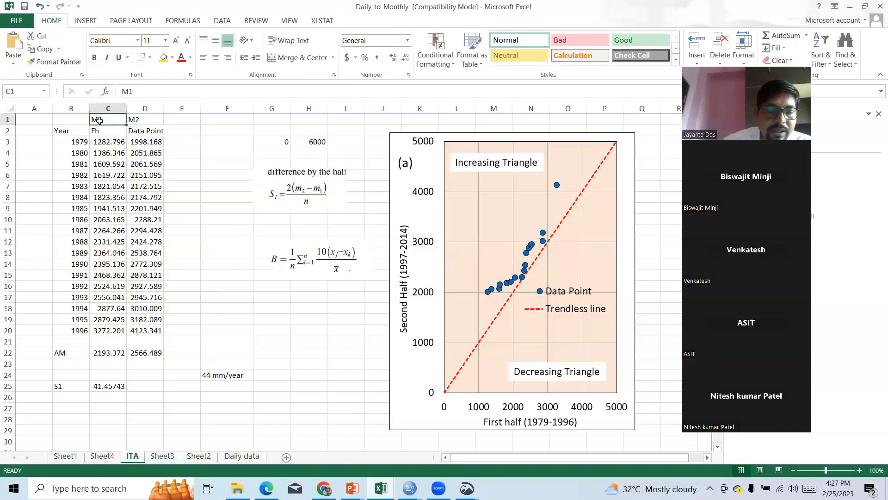
{"action": "type", "text": "x"}
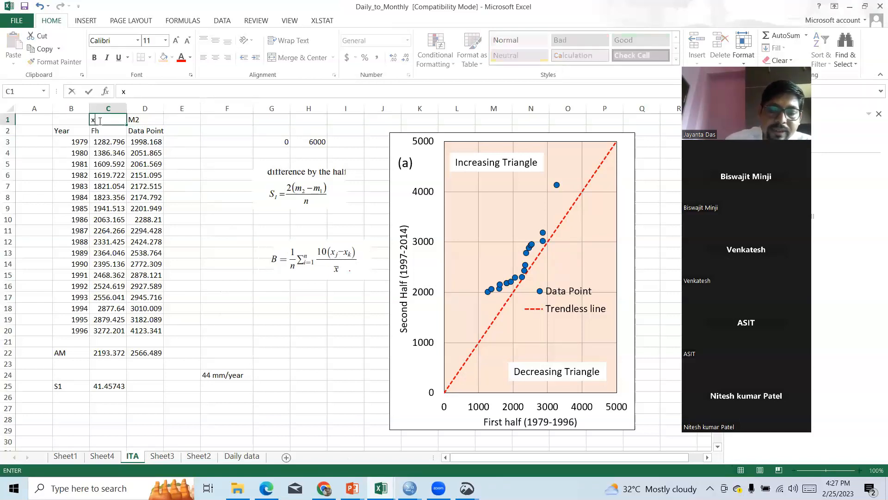
{"action": "type", "text": "k"}
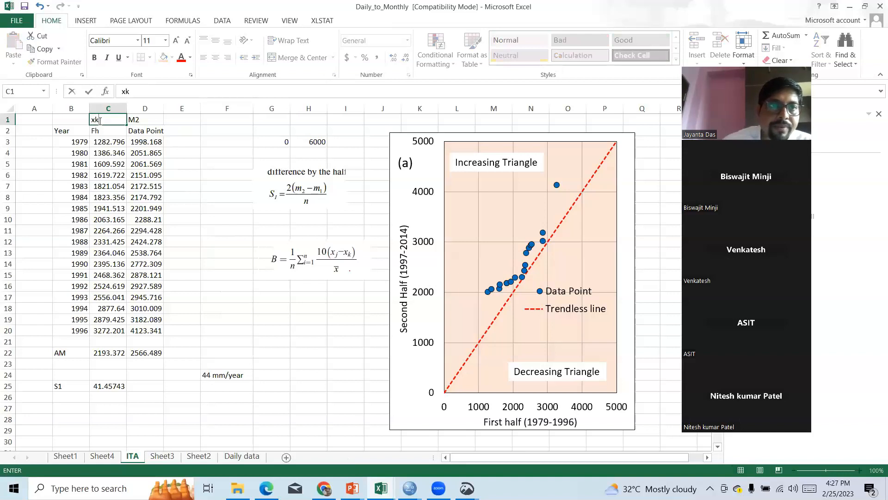
{"action": "left_click", "coordinate": [146, 118]}
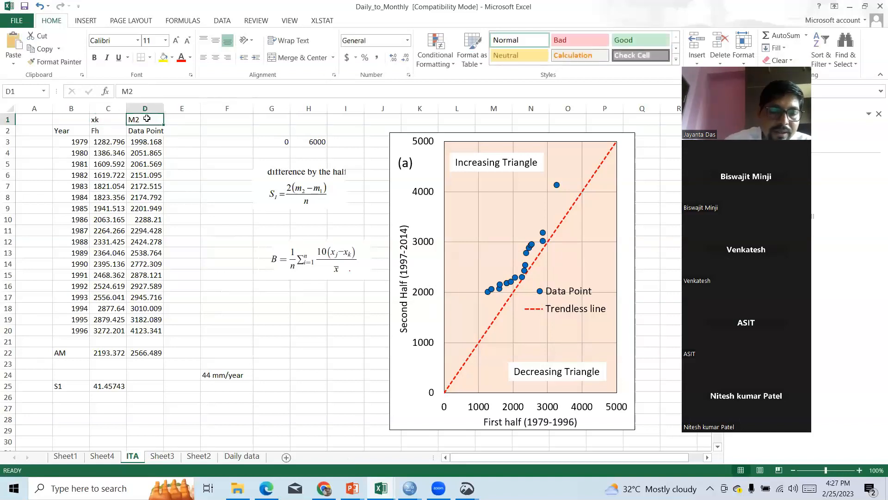
{"action": "type", "text": "xj"}
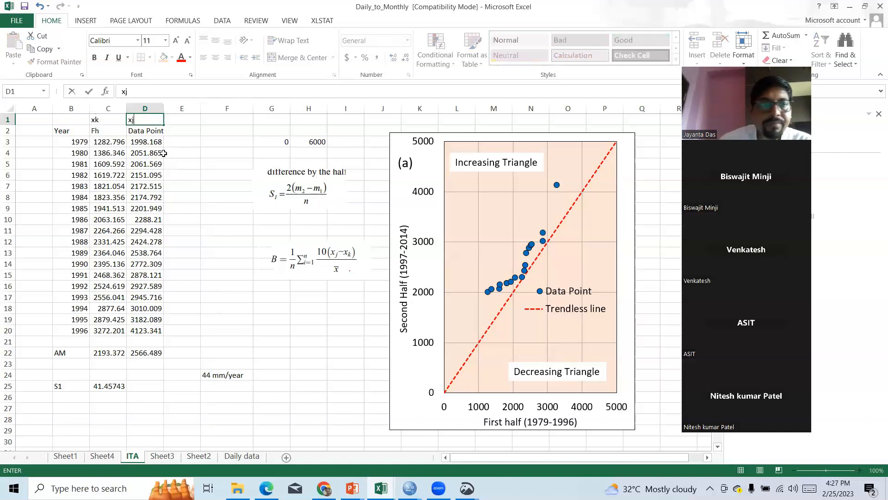
{"action": "left_click", "coordinate": [162, 153]}
Enter the formula =10*(D3-C3)/C22 in E3 to compute the first year's term of equation B.
{"action": "left_click", "coordinate": [177, 142]}
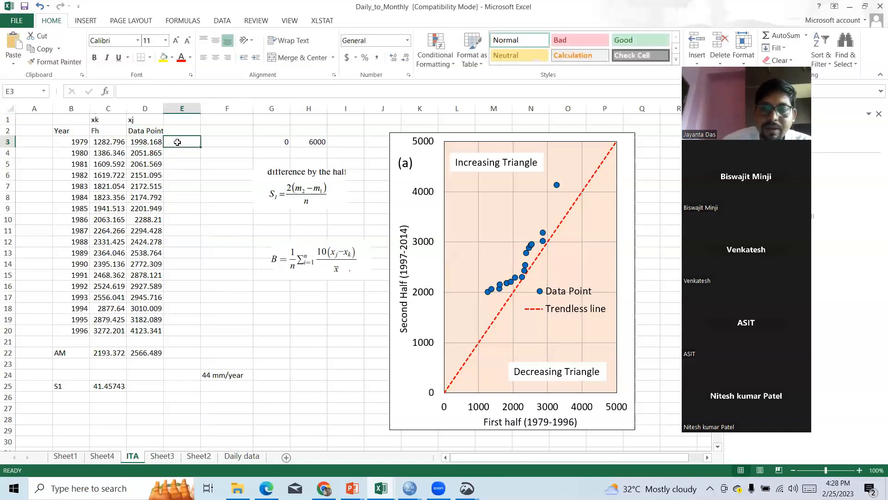
{"action": "type", "text": "="}
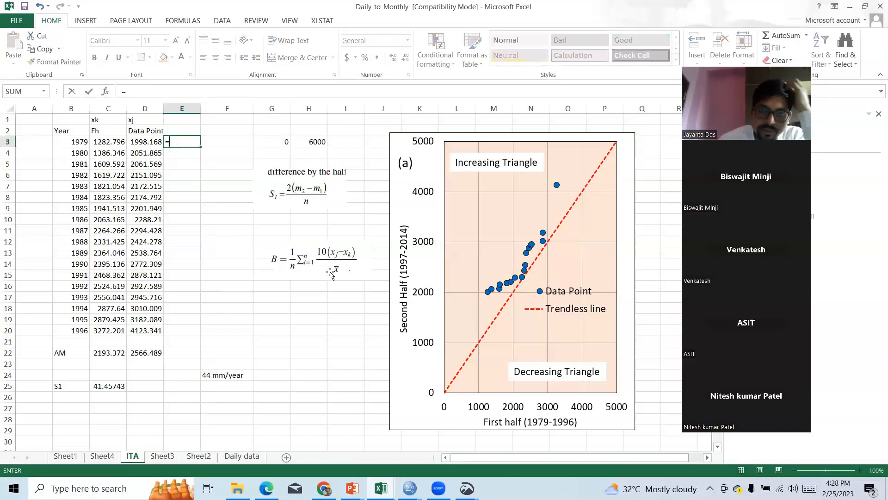
{"action": "left_click", "coordinate": [144, 141]}
{"action": "type", "text": "-"}
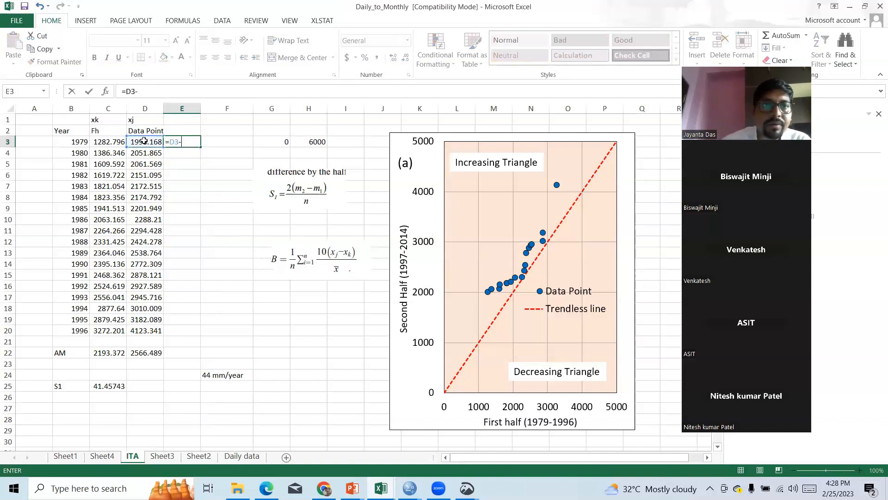
{"action": "left_click", "coordinate": [106, 143]}
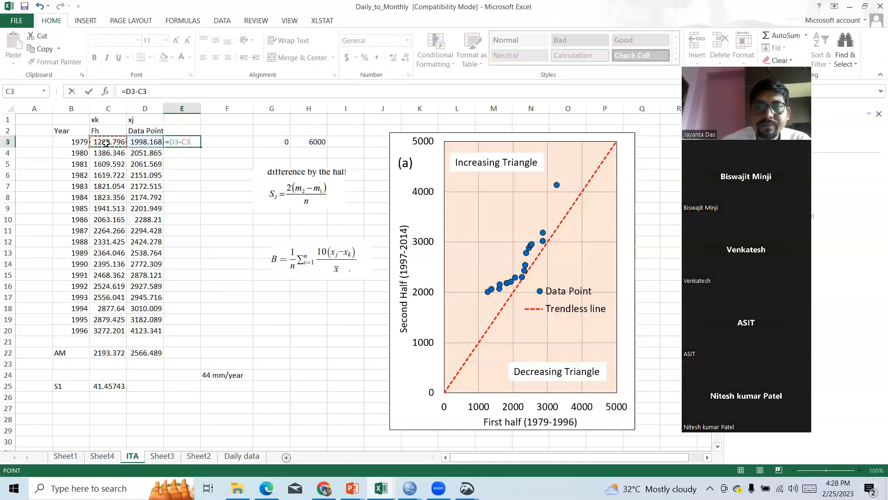
{"action": "left_click", "coordinate": [169, 141]}
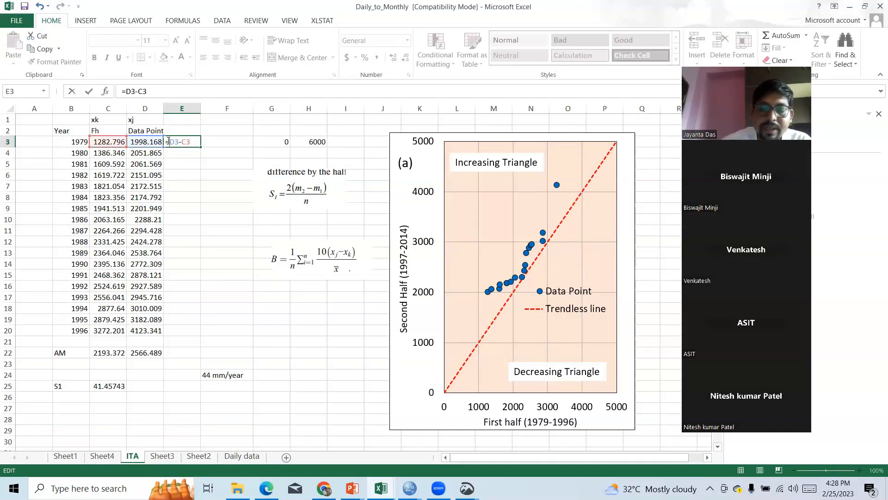
{"action": "type", "text": "10"}
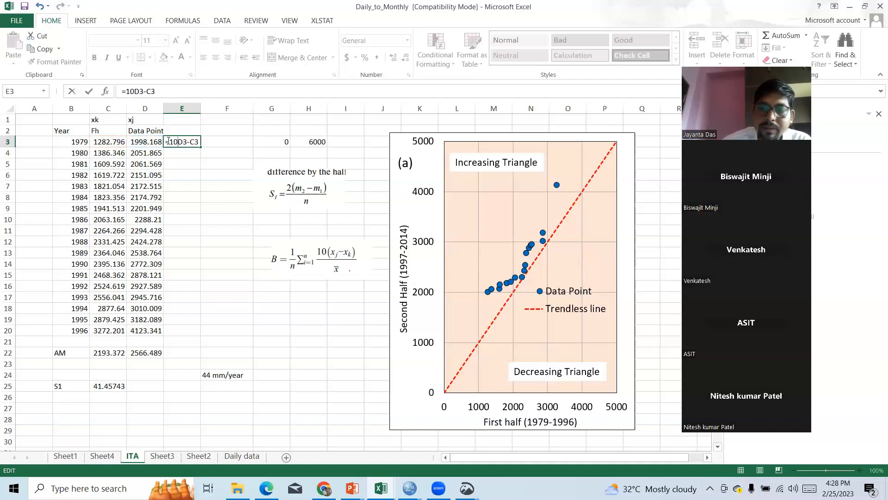
{"action": "type", "text": "*"}
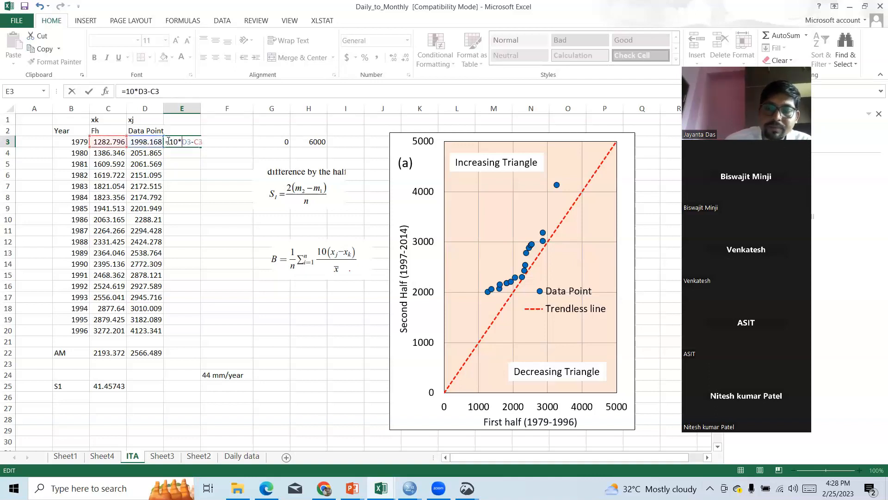
{"action": "type", "text": "(D3-C3"}
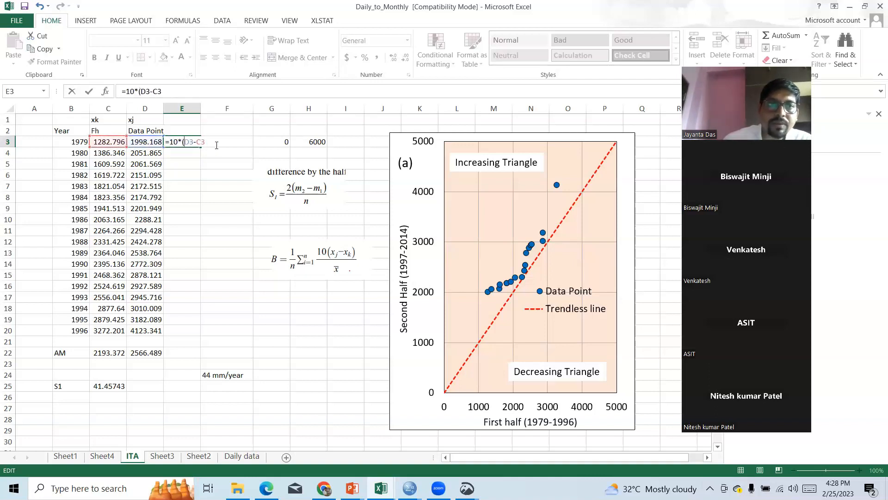
{"action": "type", "text": ")/"}
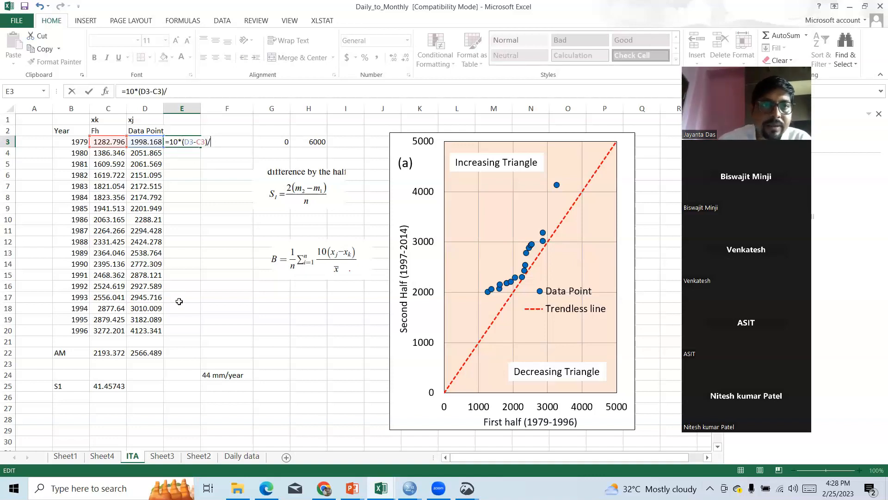
{"action": "left_click", "coordinate": [106, 357]}
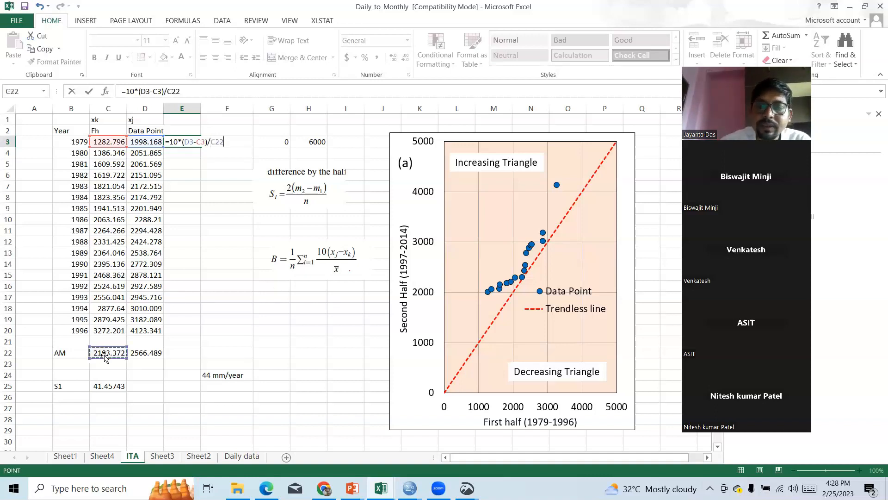
{"action": "key", "text": "Return"}
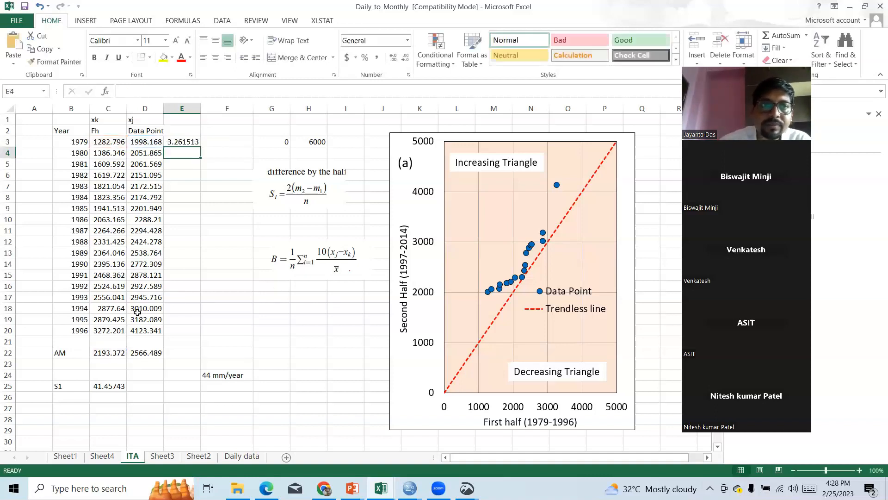
Try to fill the E3 formula down to E20 with the relative reference to the mean in C22.
{"action": "left_click", "coordinate": [176, 141]}
{"action": "left_click_drag", "start_coordinate": [200, 145], "coordinate": [196, 339]}
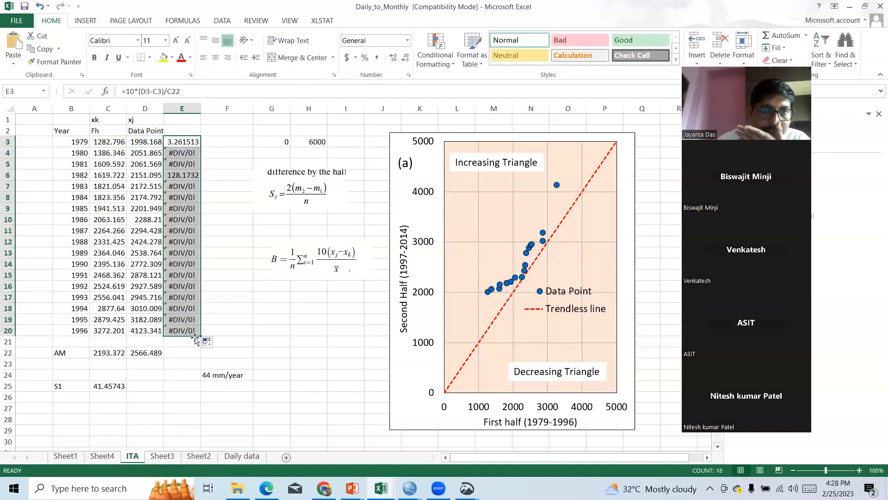
{"action": "left_click", "coordinate": [184, 145]}
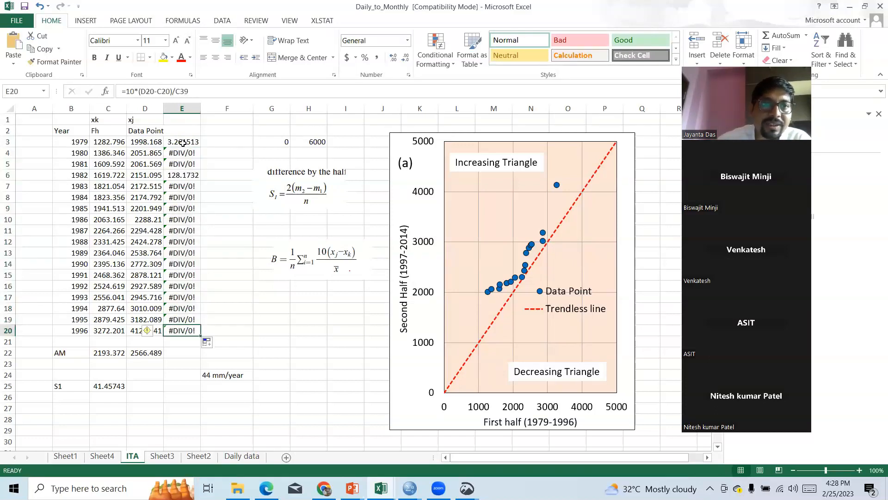
Make the mean reference in E3 absolute as $C$22 and fill the formula down to E20.
{"action": "double_click", "coordinate": [181, 141]}
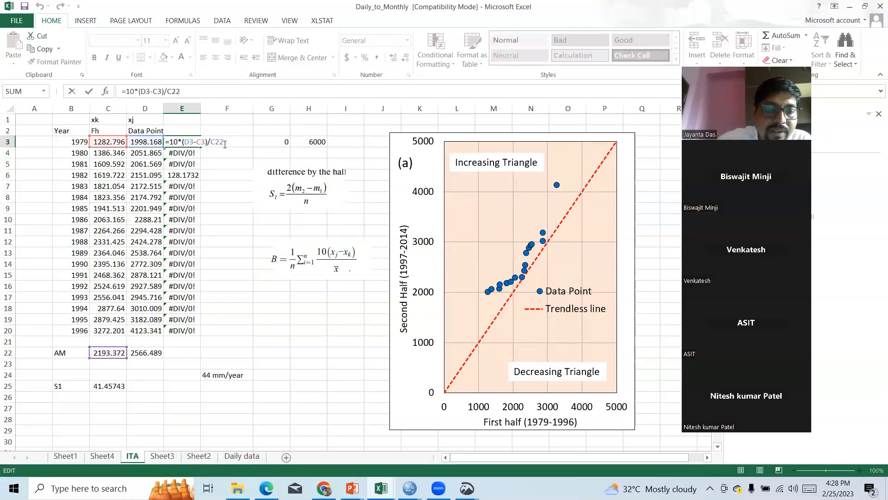
{"action": "key", "text": "F4"}
{"action": "key", "text": "Return"}
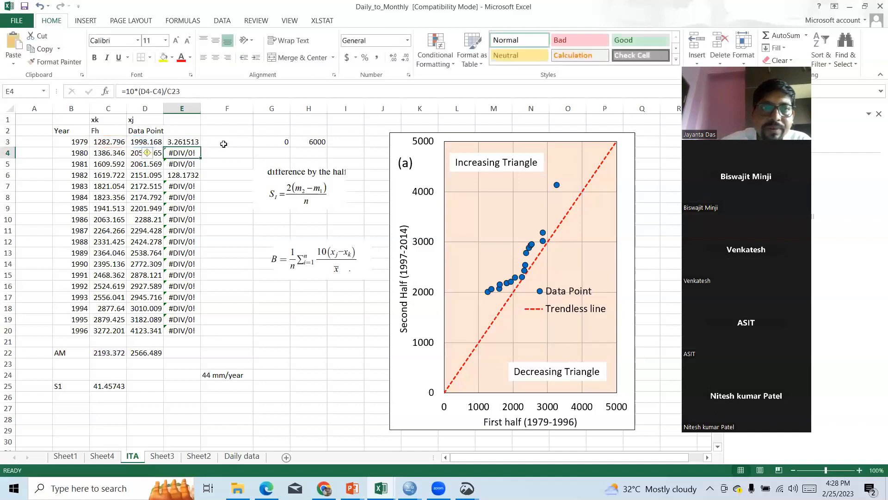
{"action": "left_click", "coordinate": [194, 145]}
{"action": "left_click_drag", "start_coordinate": [196, 147], "coordinate": [194, 332]}
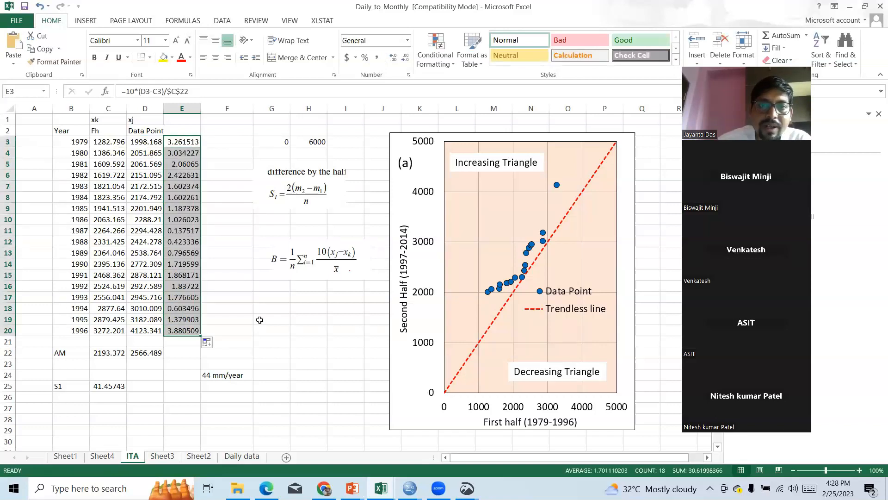
Total the yearly terms in E22 with =SUM(E3:E20).
{"action": "left_click", "coordinate": [178, 342]}
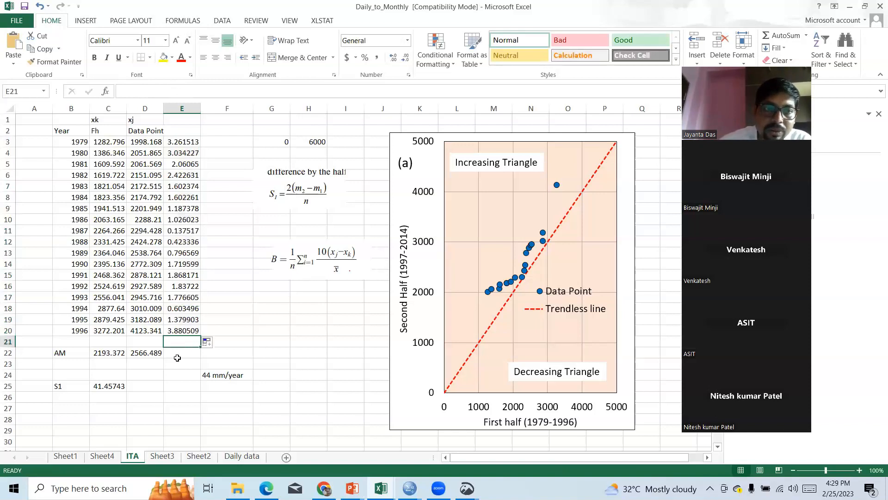
{"action": "left_click", "coordinate": [178, 354]}
{"action": "type", "text": "=su"}
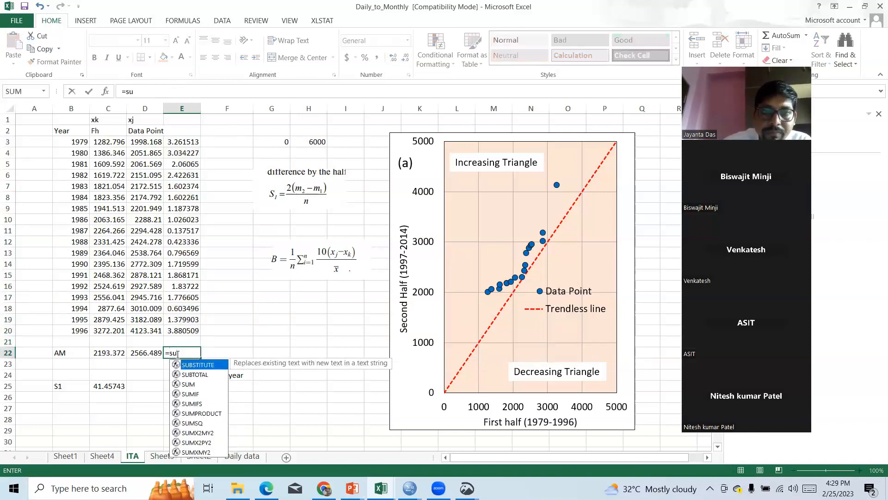
{"action": "type", "text": "m"}
{"action": "double_click", "coordinate": [192, 366]}
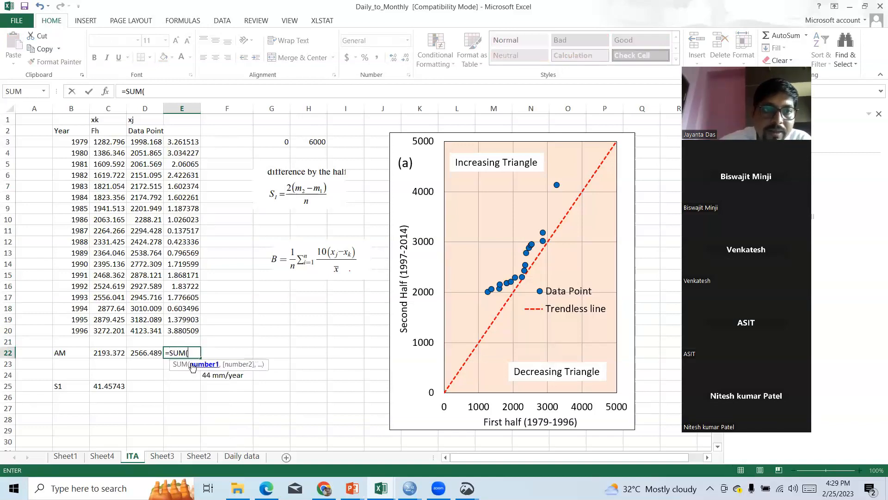
{"action": "left_click_drag", "start_coordinate": [176, 144], "coordinate": [182, 328]}
{"action": "key", "text": "Return"}
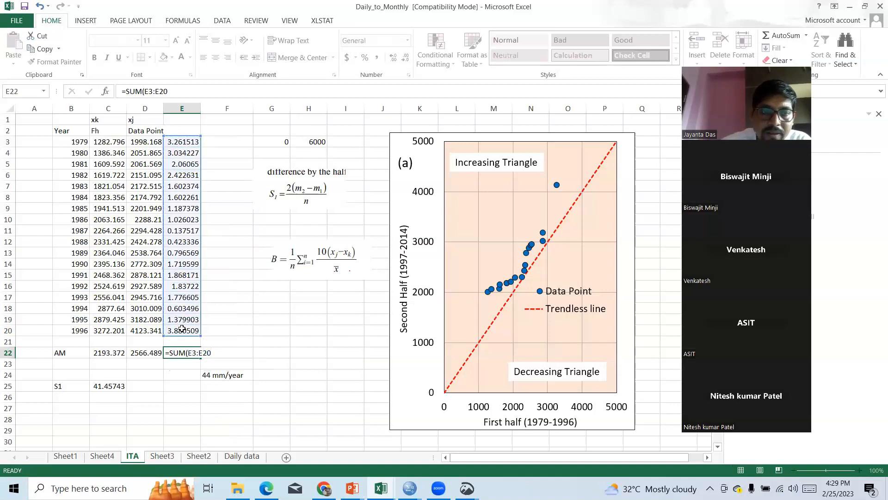
Calculate slope B in E25 by dividing the summed terms by 36 with =E22/36.
{"action": "left_click", "coordinate": [183, 352]}
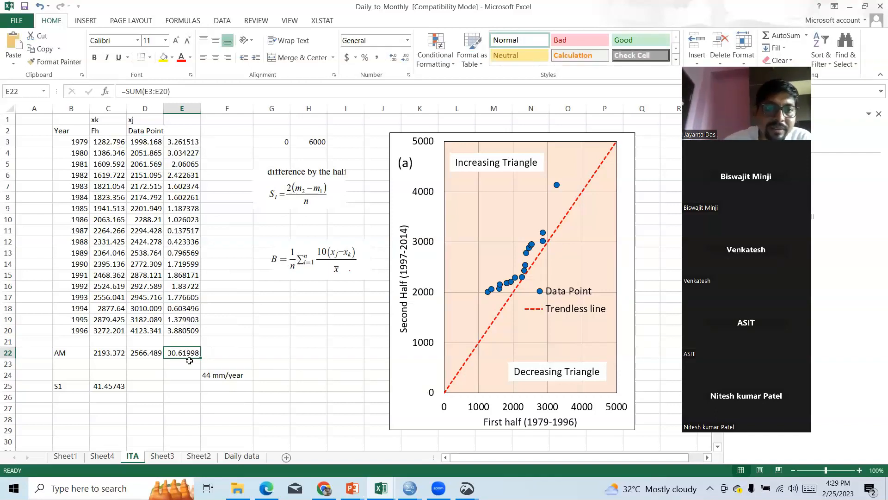
{"action": "left_click", "coordinate": [175, 387]}
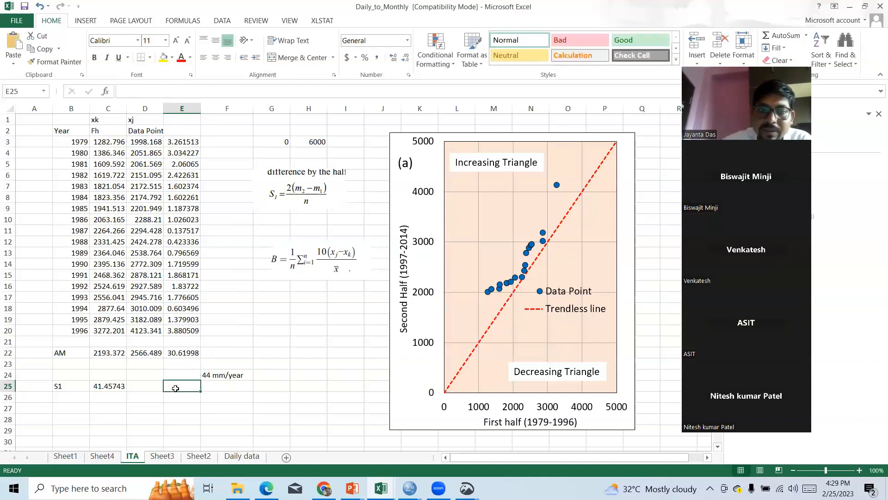
{"action": "type", "text": "="}
{"action": "left_click", "coordinate": [176, 352]}
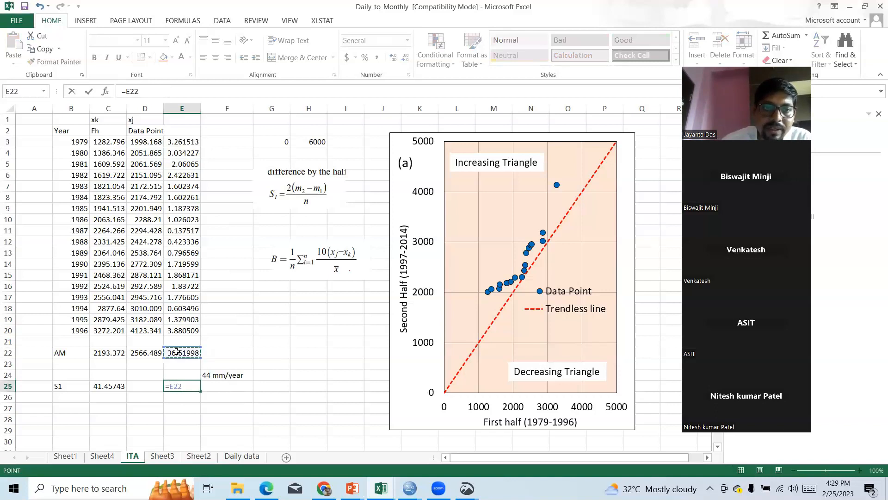
{"action": "type", "text": "/36"}
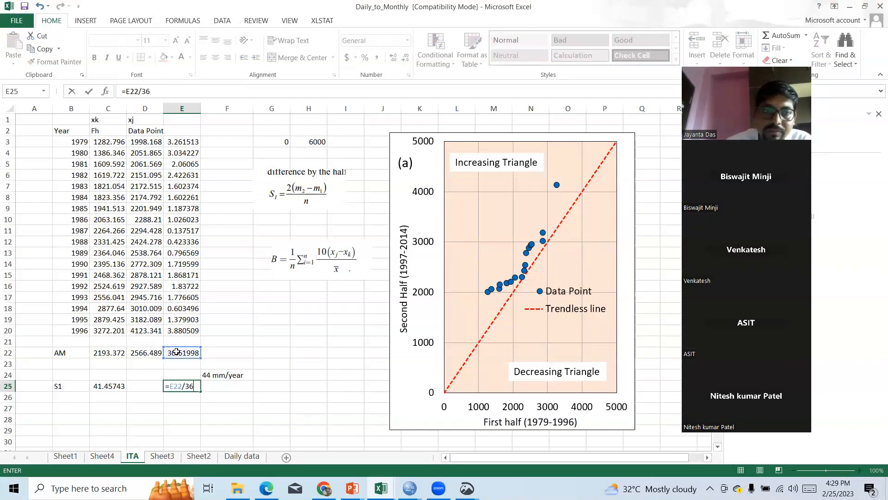
{"action": "key", "text": "Return"}
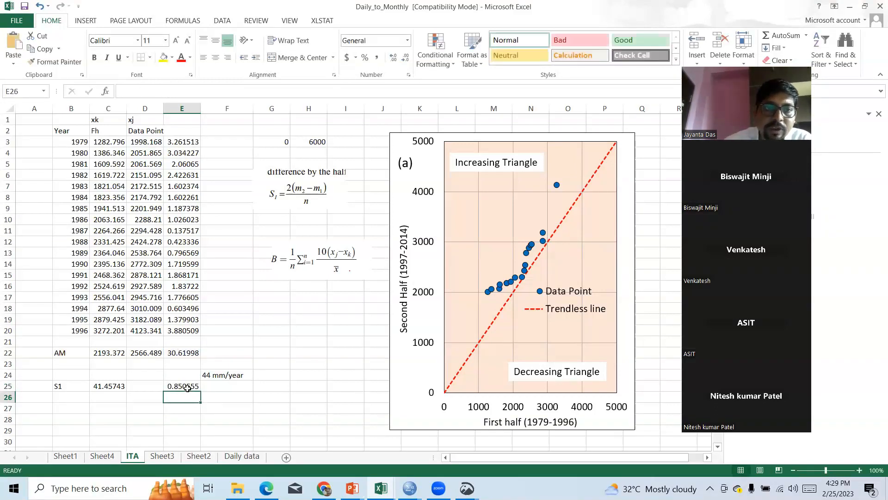
Enter the slope B result with its unit as 0.85 mm/year in F25.
{"action": "left_click", "coordinate": [183, 385]}
{"action": "left_click", "coordinate": [226, 389]}
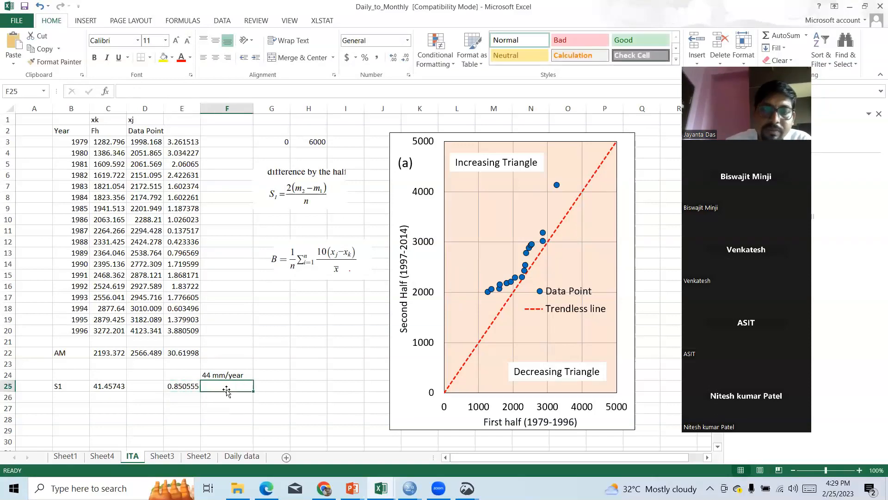
{"action": "type", "text": "0.85"}
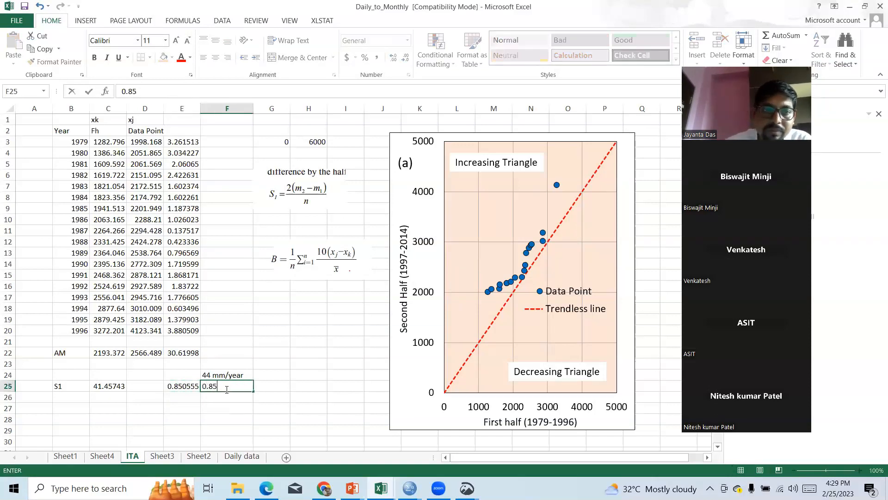
{"action": "type", "text": " mm"}
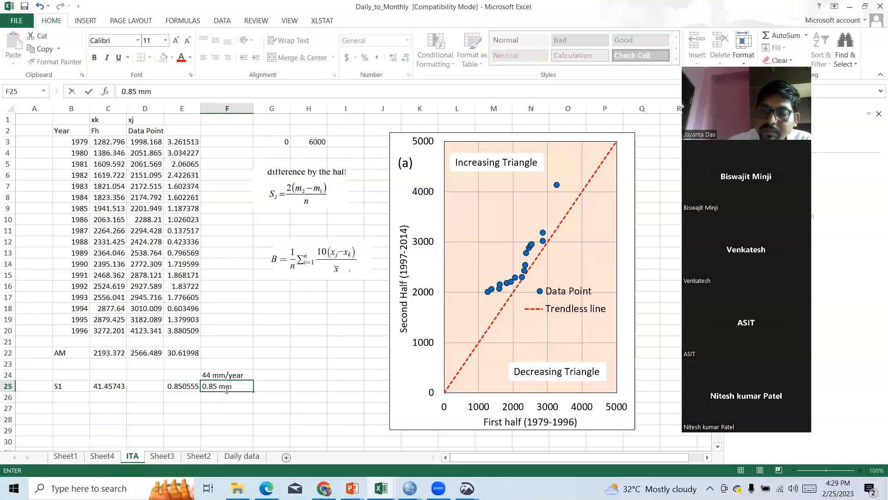
{"action": "type", "text": "/year"}
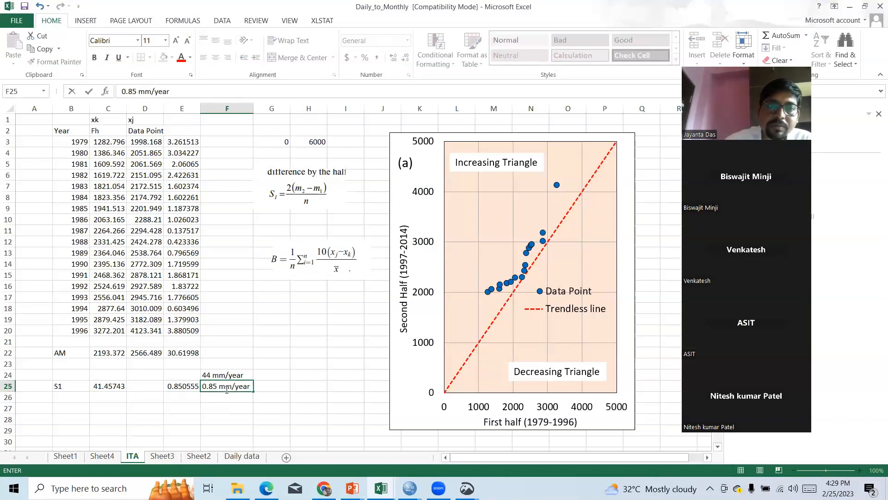
{"action": "left_click", "coordinate": [286, 416]}
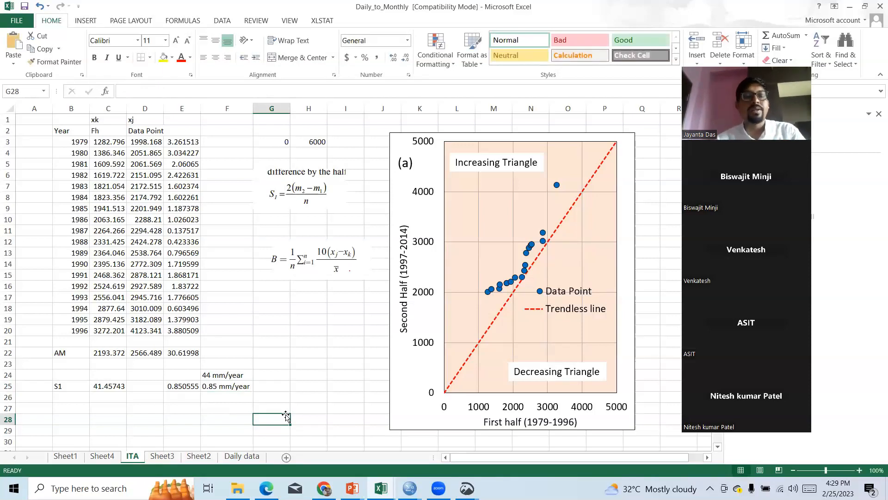
Shift the slope B equation picture slightly left on the ITA sheet and save the workbook in its current format.
{"action": "left_click", "coordinate": [319, 266]}
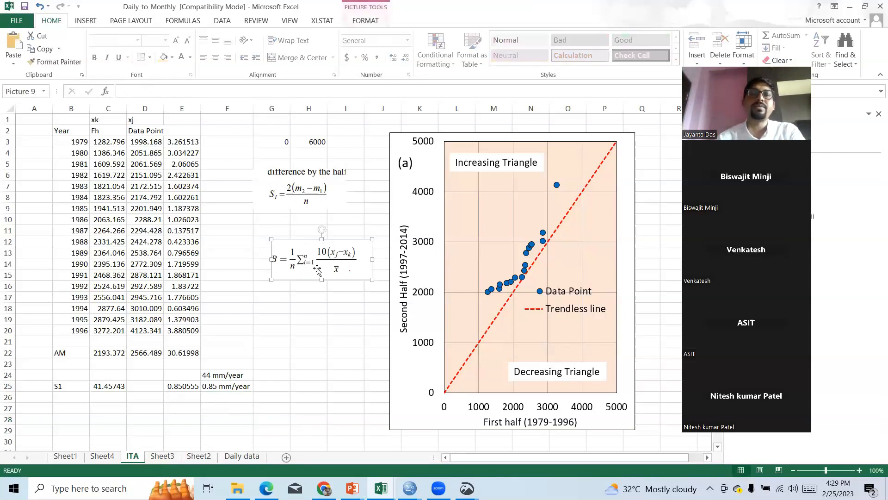
{"action": "left_click_drag", "start_coordinate": [304, 245], "coordinate": [273, 245]}
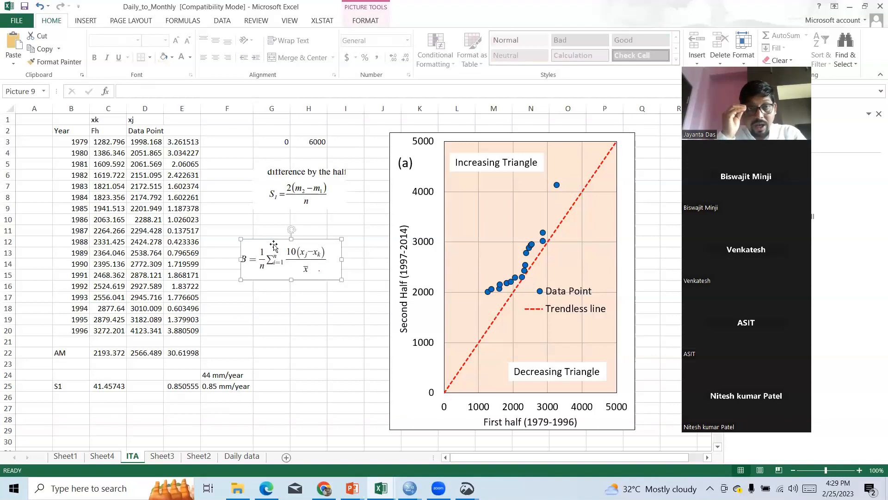
{"action": "left_click", "coordinate": [187, 388]}
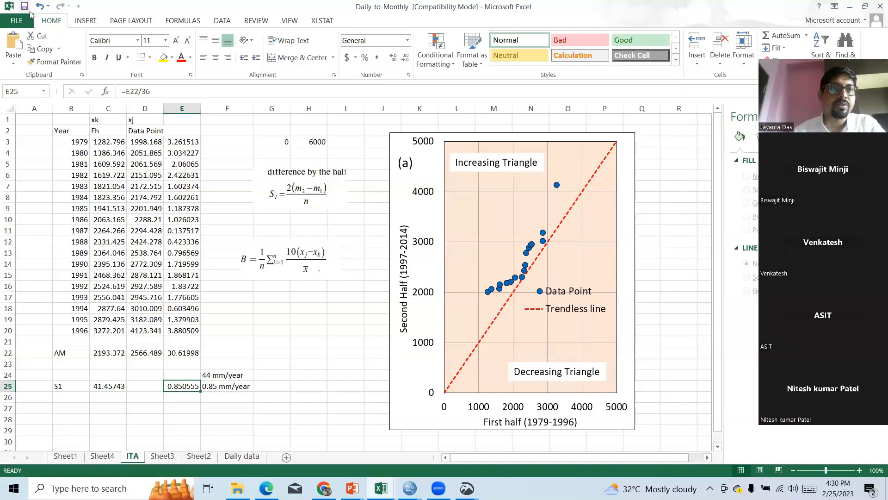
{"action": "left_click", "coordinate": [24, 7]}
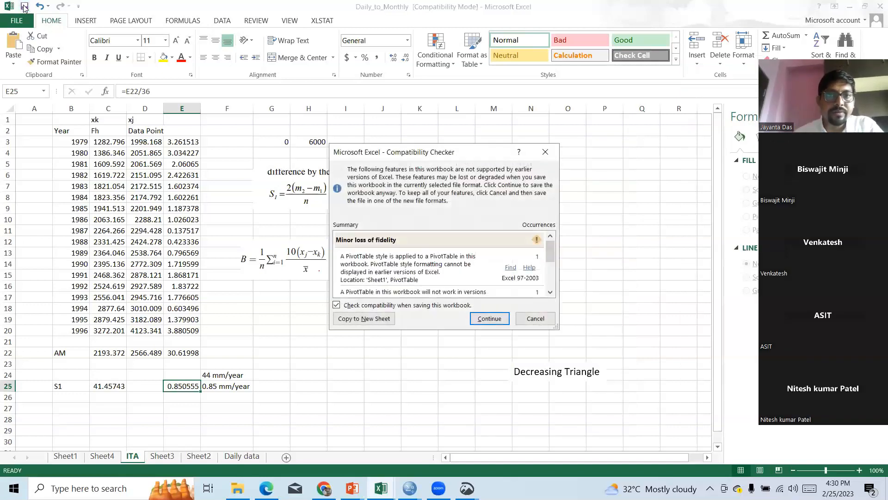
{"action": "left_click", "coordinate": [486, 319]}
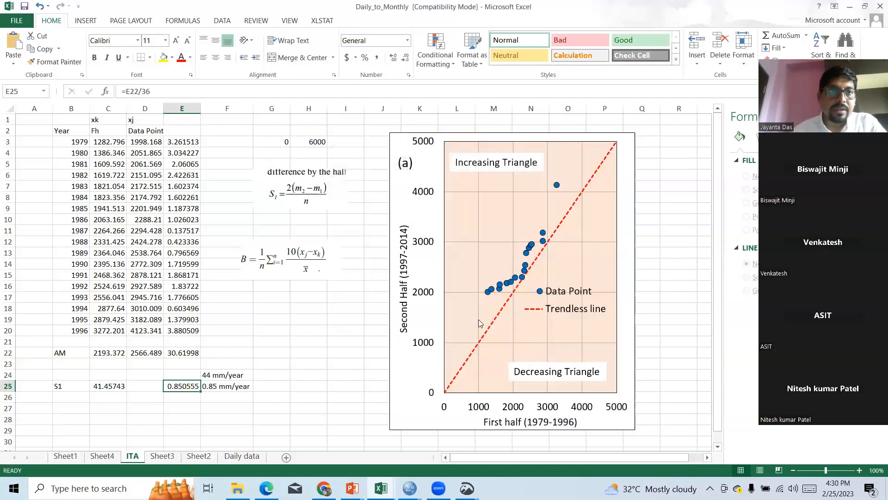
Copy the yearly Grand Total values for 1979 to 2014 in O3:O38 of Sheet4.
{"action": "left_click", "coordinate": [102, 456]}
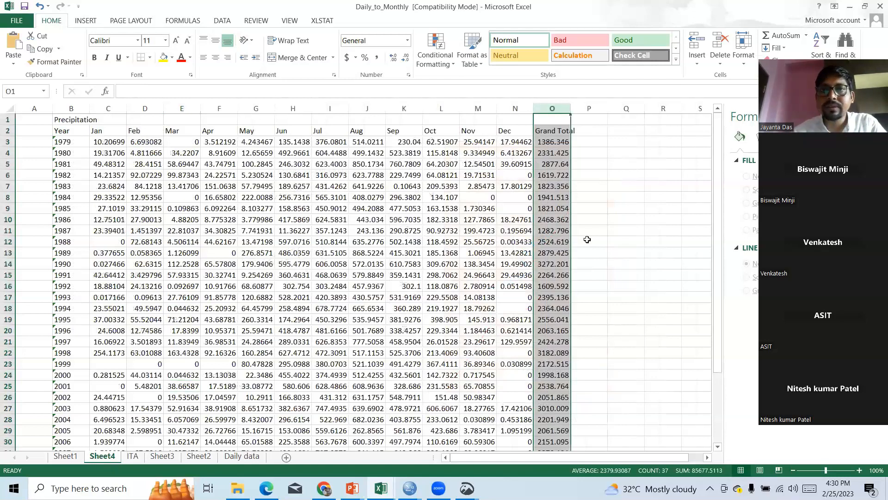
{"action": "left_click", "coordinate": [544, 143]}
{"action": "left_click", "coordinate": [592, 152]}
{"action": "left_click_drag", "start_coordinate": [548, 143], "coordinate": [554, 428]}
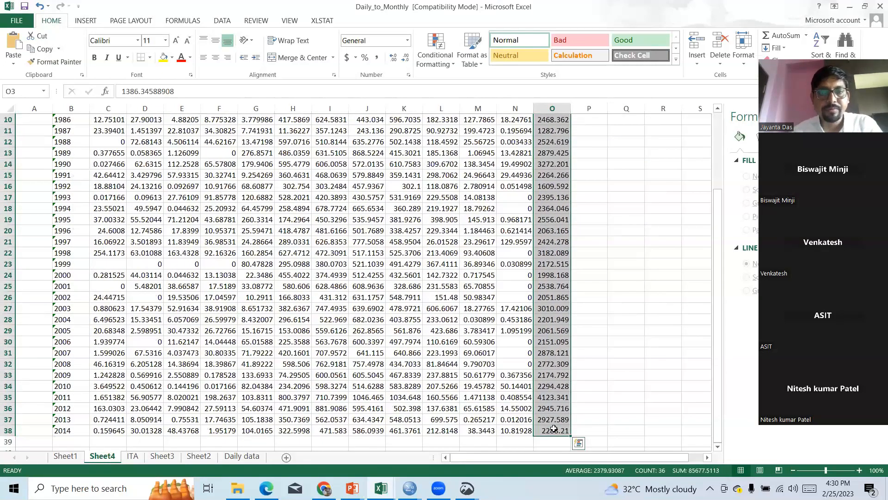
{"action": "key", "text": "ctrl+c"}
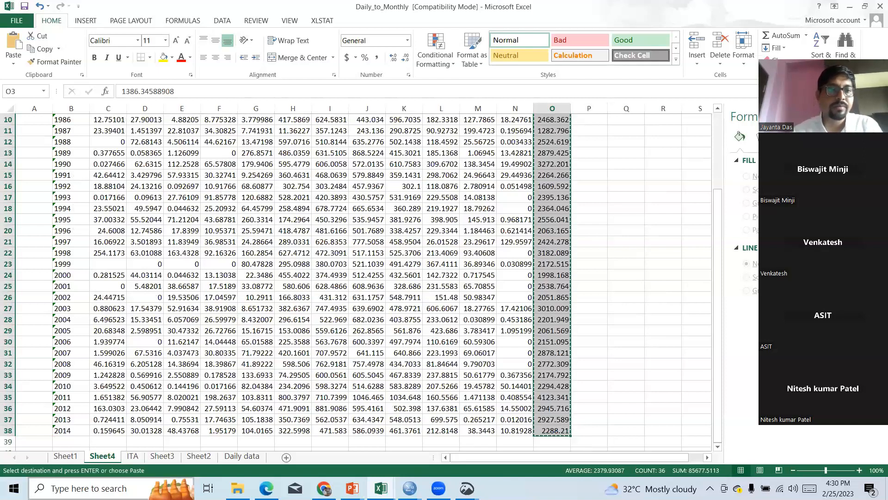
Paste the copied totals into a new blank Excel workbook from A2 down, with the header Station_1 in A1.
{"action": "key", "text": "super"}
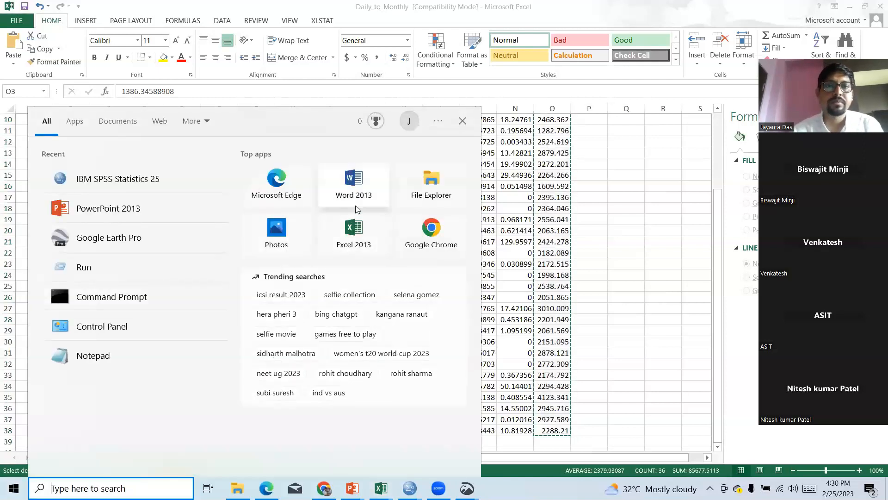
{"action": "left_click", "coordinate": [353, 231]}
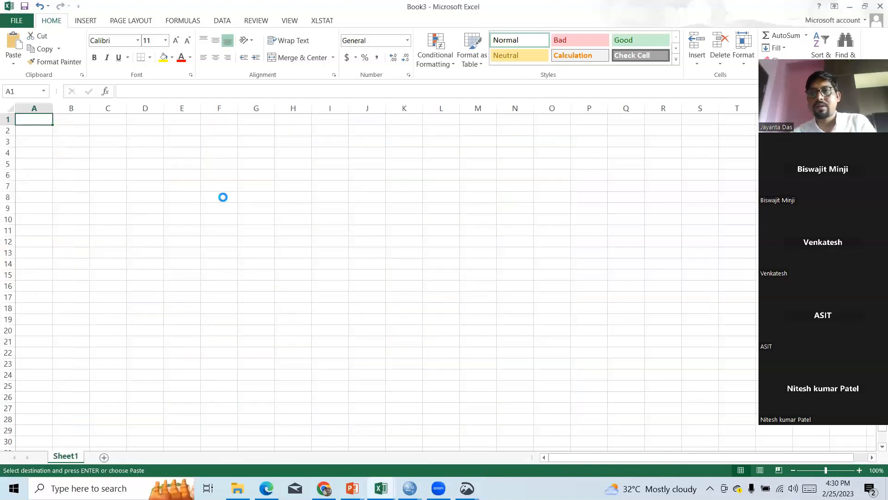
{"action": "key", "text": "ctrl+v"}
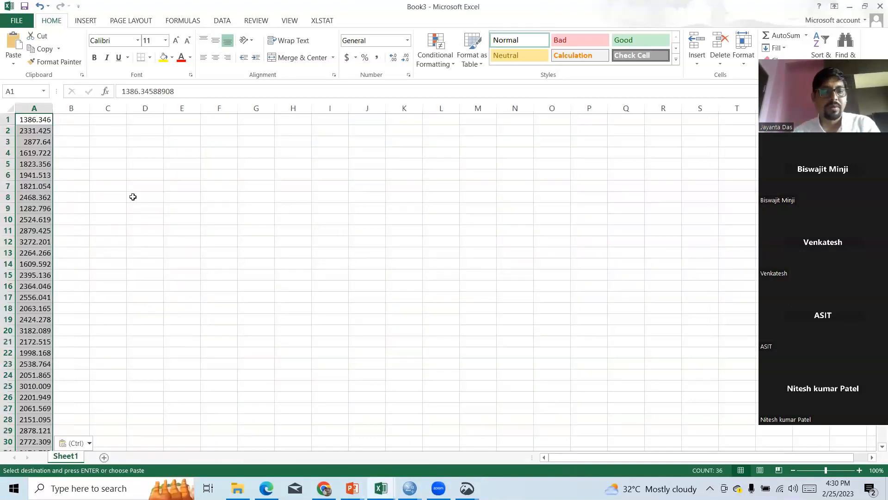
{"action": "key", "text": "ctrl+z"}
{"action": "left_click", "coordinate": [46, 133]}
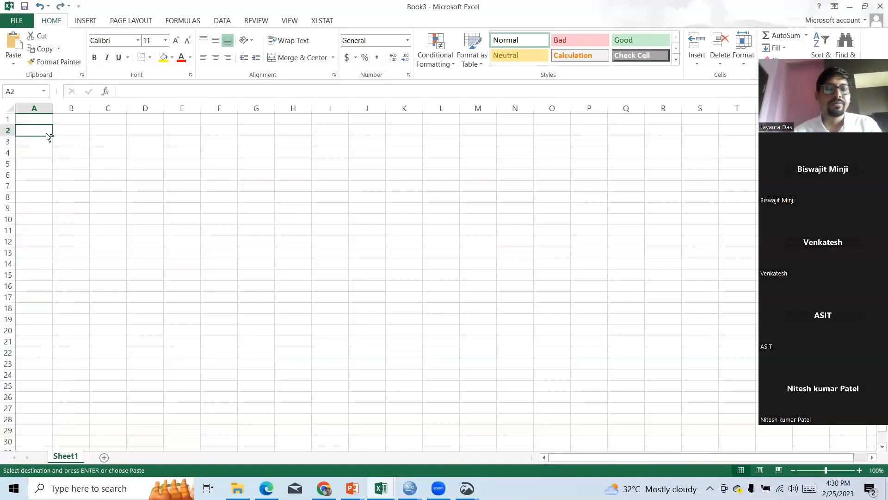
{"action": "key", "text": "ctrl+v"}
{"action": "left_click", "coordinate": [35, 120]}
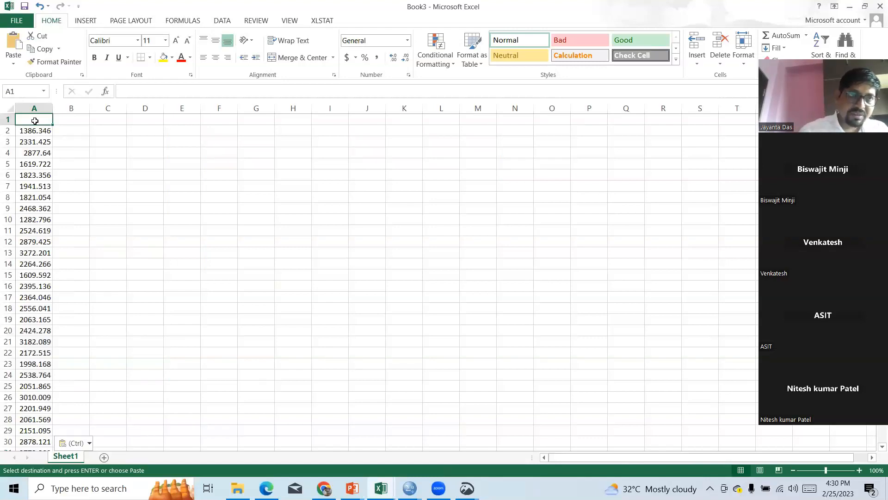
{"action": "type", "text": "Station_1"}
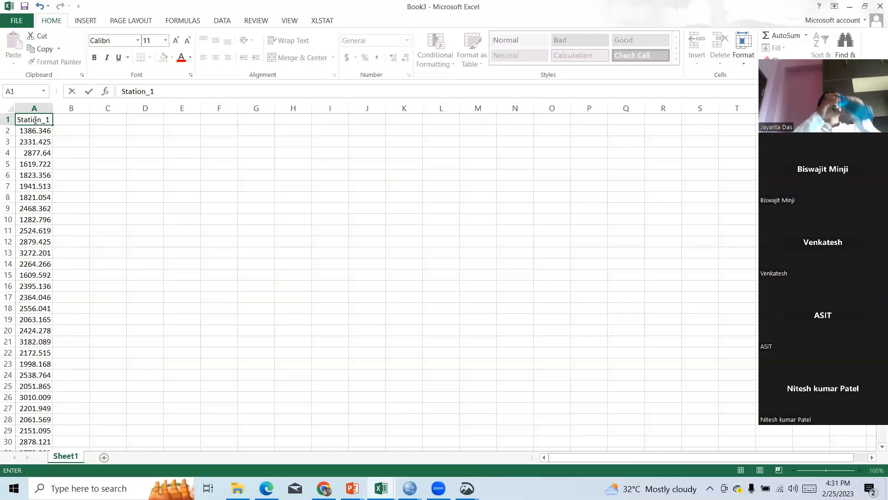
Save the new workbook as Data_for_MK in the Live_Practice folder, in Excel Workbook format.
{"action": "left_click", "coordinate": [12, 21]}
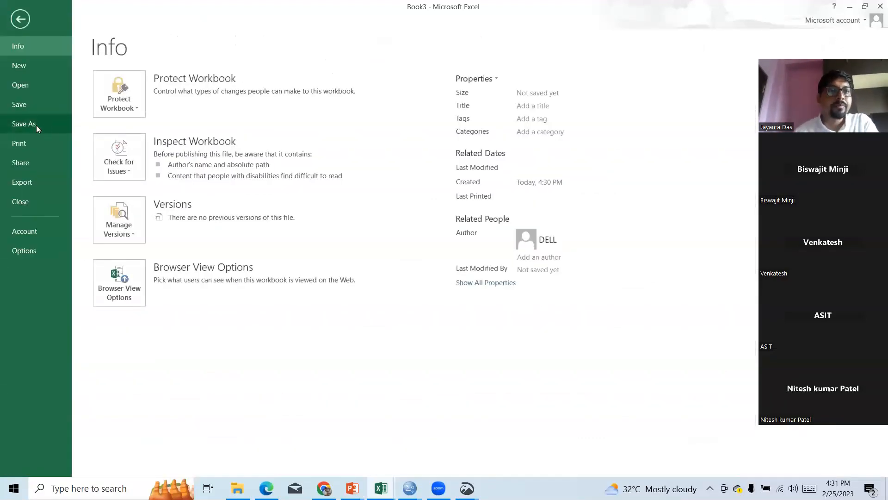
{"action": "left_click", "coordinate": [33, 125]}
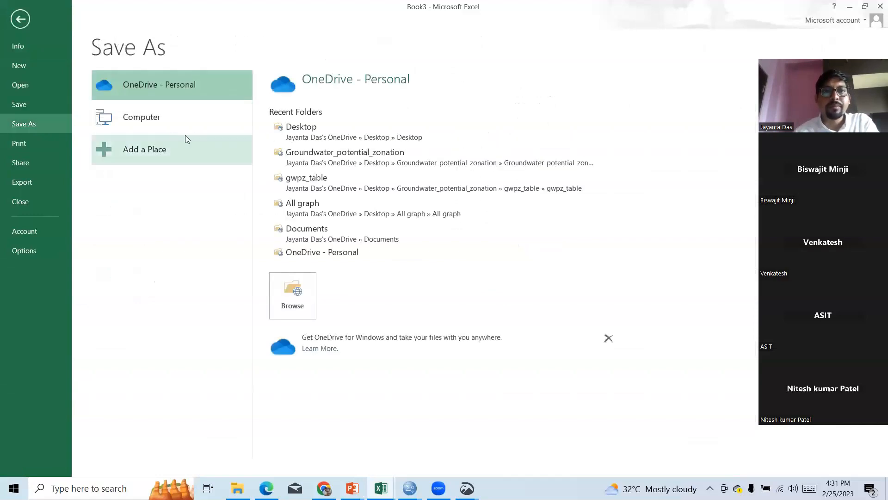
{"action": "left_click", "coordinate": [163, 129]}
{"action": "left_click", "coordinate": [302, 120]}
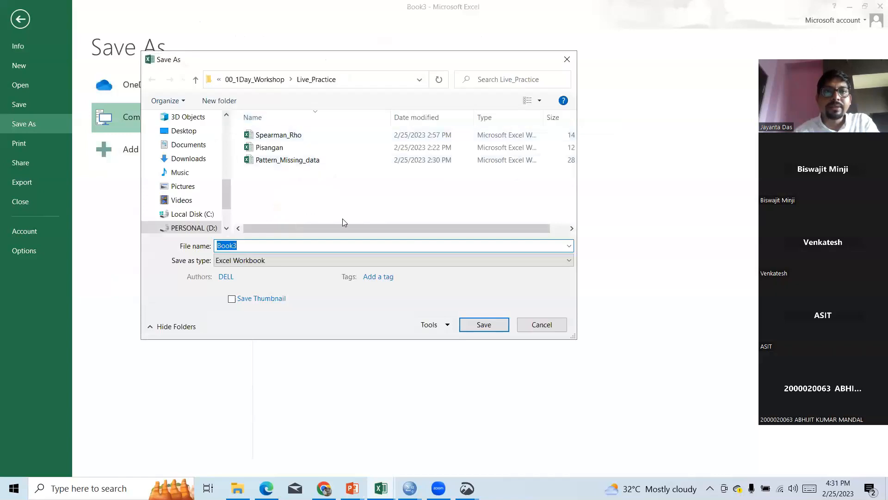
{"action": "type", "text": "Data_f"}
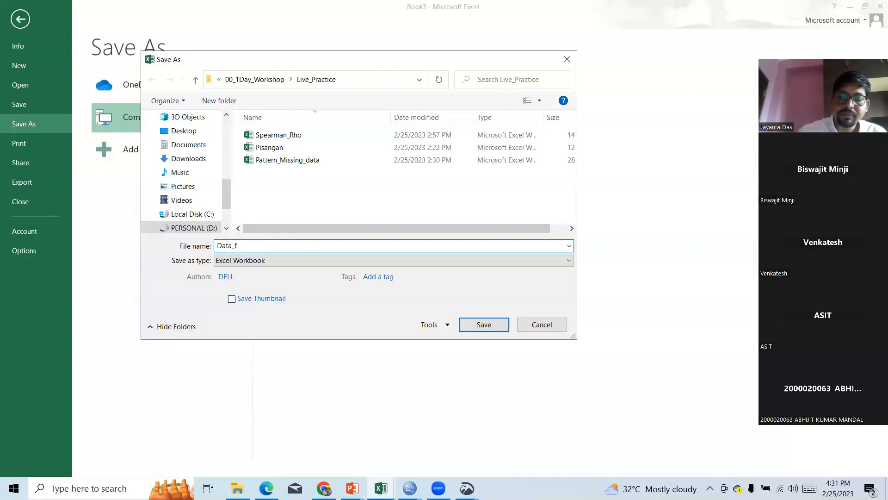
{"action": "type", "text": "or_MK"}
{"action": "left_click", "coordinate": [501, 325]}
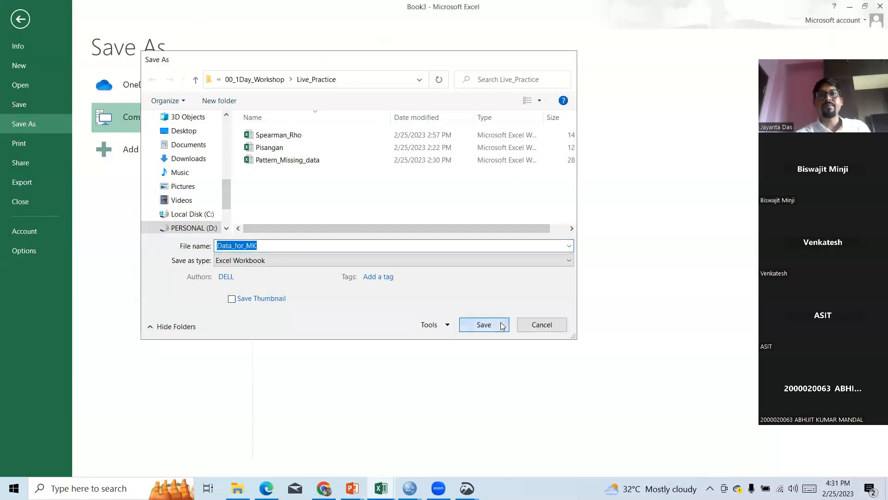
{"action": "left_click", "coordinate": [212, 237]}
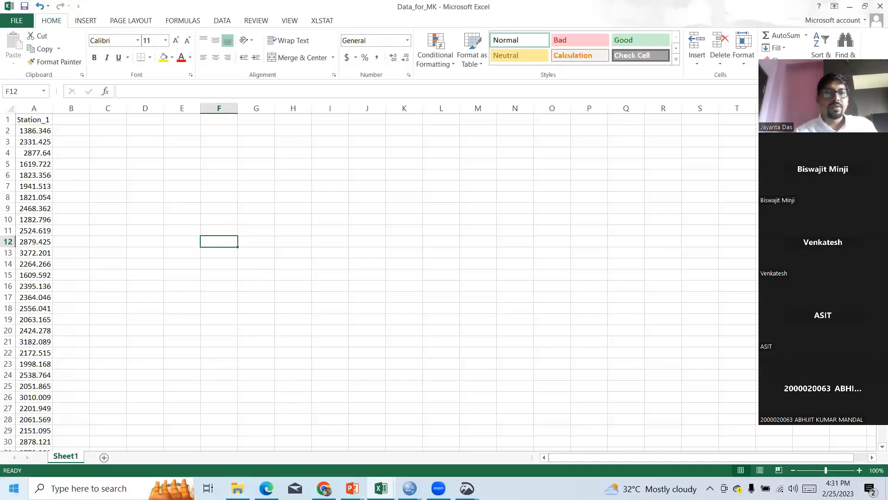
Switch to Chrome and search Google for "r cran" in a new tab.
{"action": "key", "text": "super"}
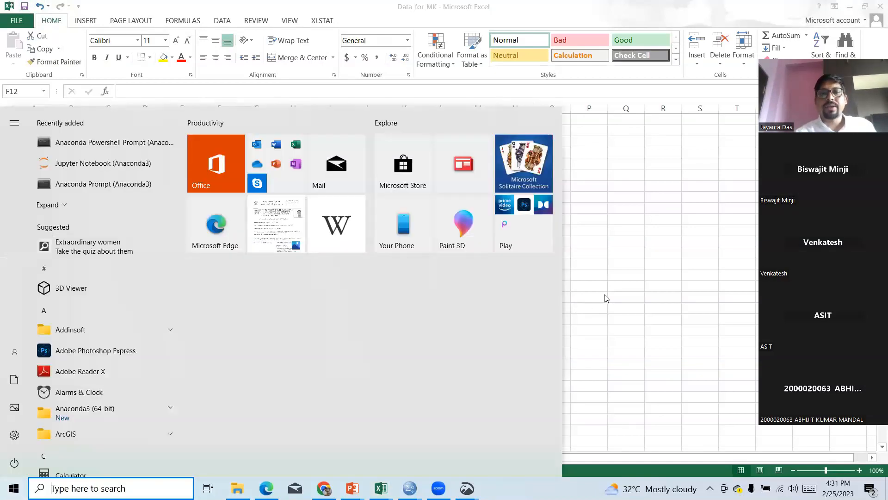
{"action": "left_click", "coordinate": [324, 488]}
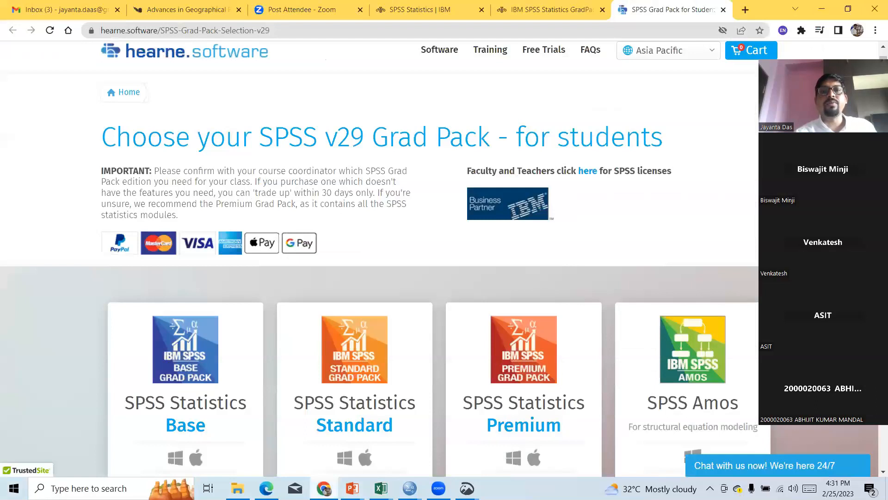
{"action": "left_click", "coordinate": [745, 9]}
{"action": "left_click", "coordinate": [348, 240]}
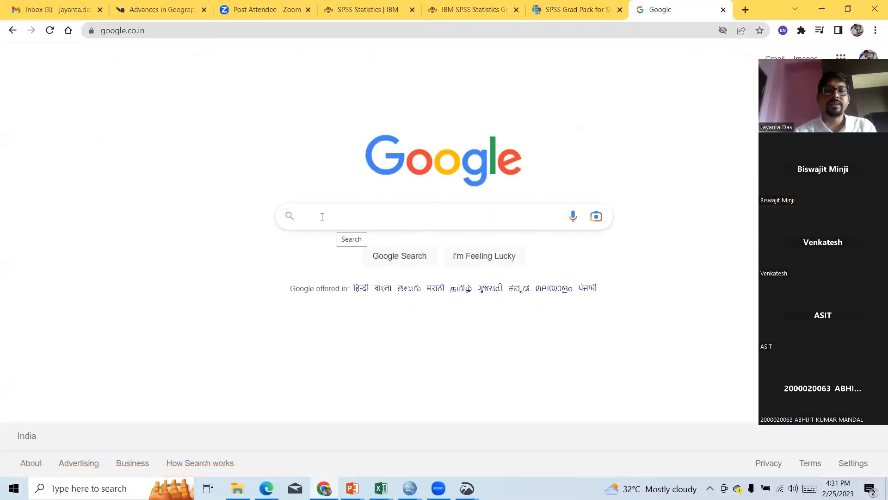
{"action": "type", "text": "R c"}
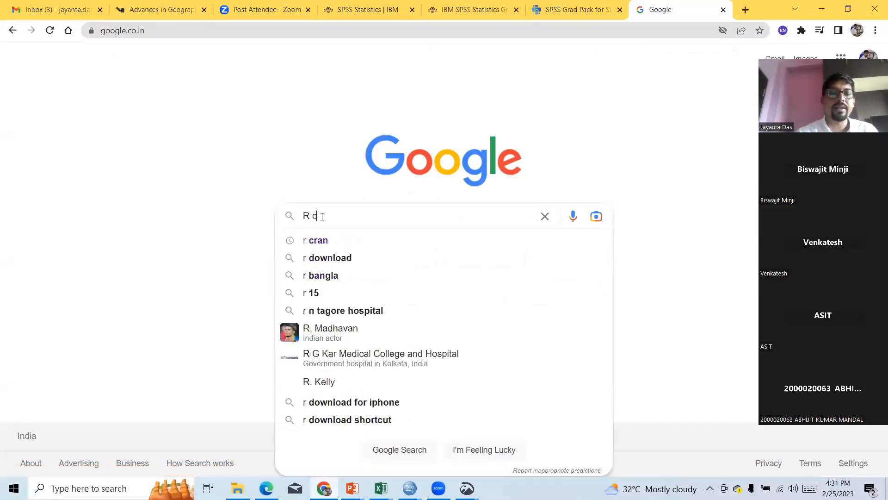
{"action": "type", "text": "ran"}
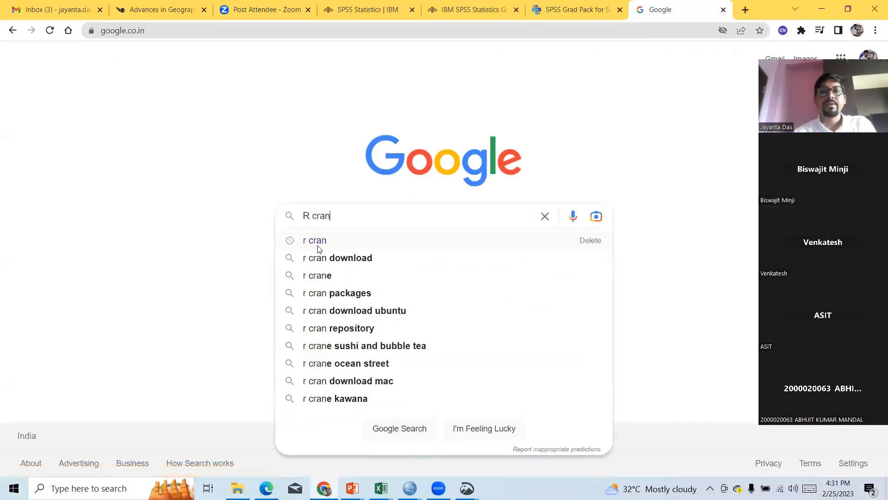
{"action": "left_click", "coordinate": [318, 245]}
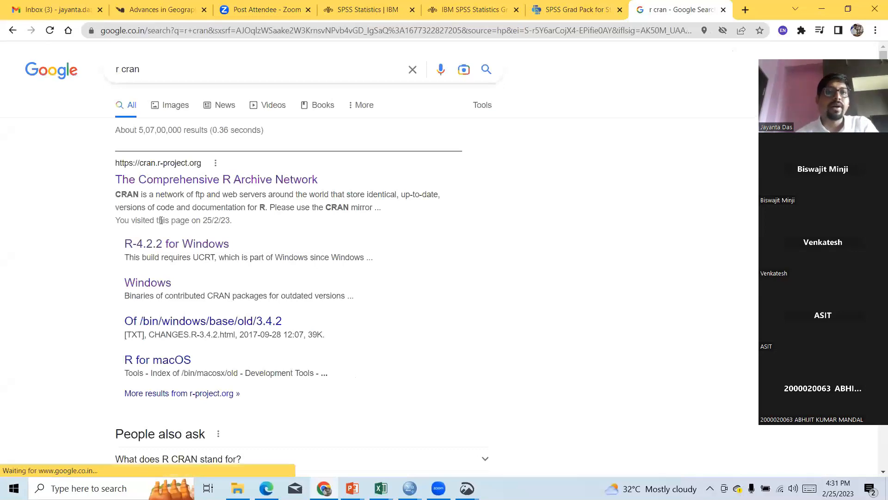
Download the R-4.2.2 base installer for Windows from the Comprehensive R Archive Network site.
{"action": "left_click", "coordinate": [184, 183]}
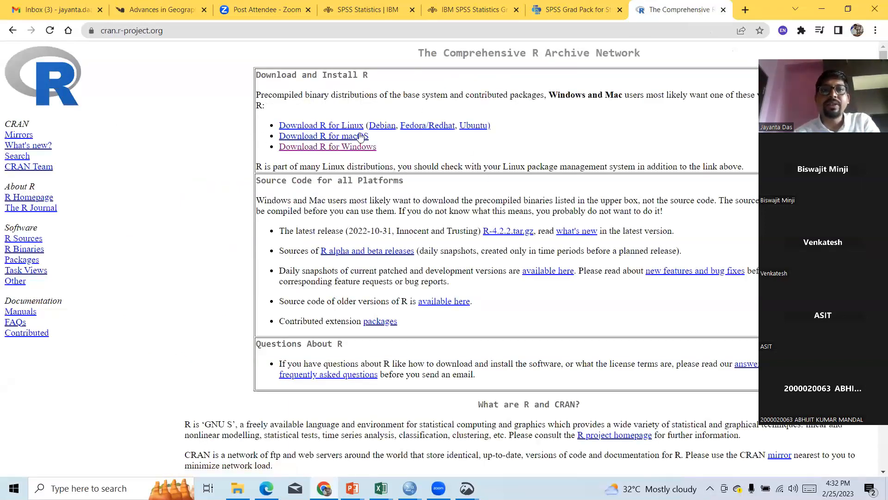
{"action": "left_click", "coordinate": [330, 147]}
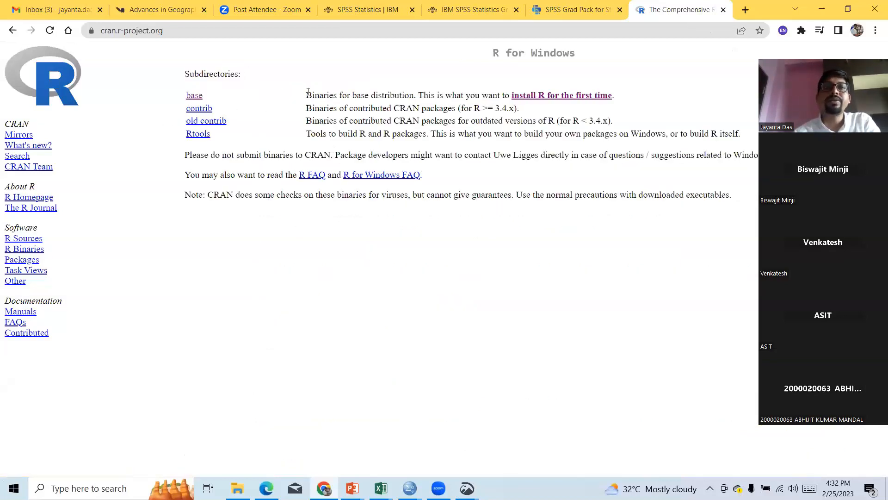
{"action": "left_click", "coordinate": [193, 98]}
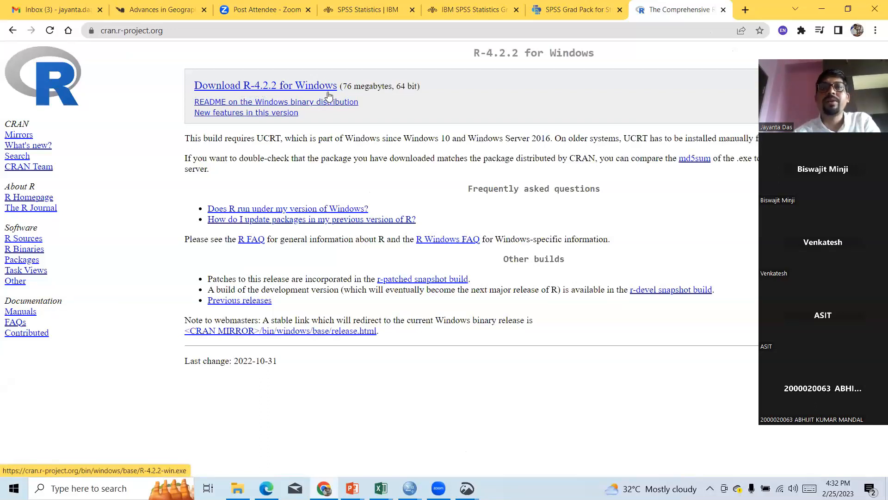
{"action": "left_click", "coordinate": [229, 86]}
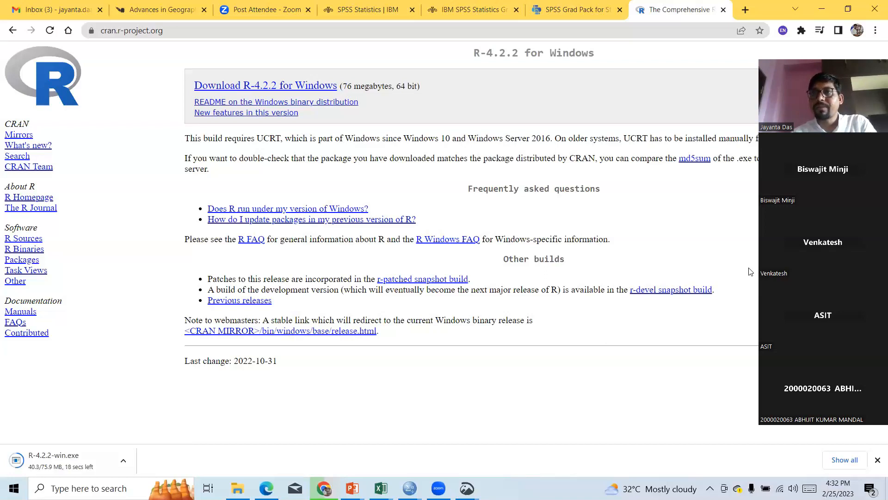
Show the downloaded R-4.2.2-win installer in the Downloads folder.
{"action": "left_click_drag", "start_coordinate": [768, 272], "coordinate": [708, 255]}
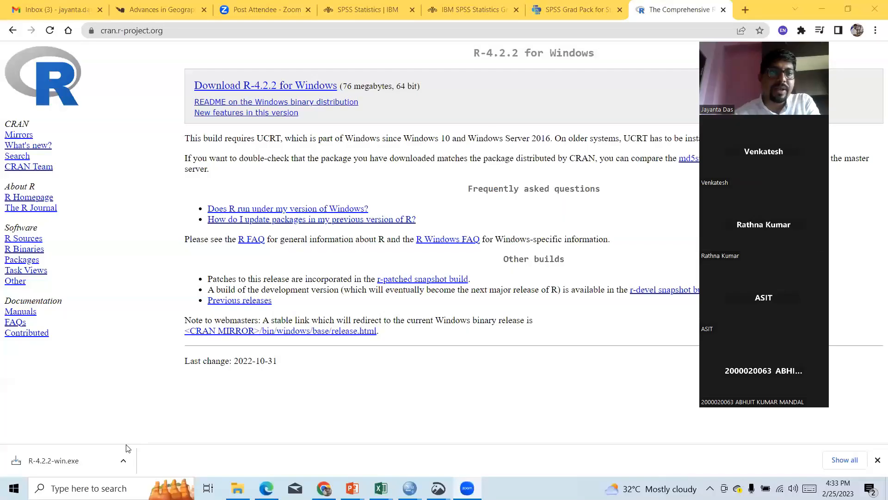
{"action": "left_click", "coordinate": [124, 462]}
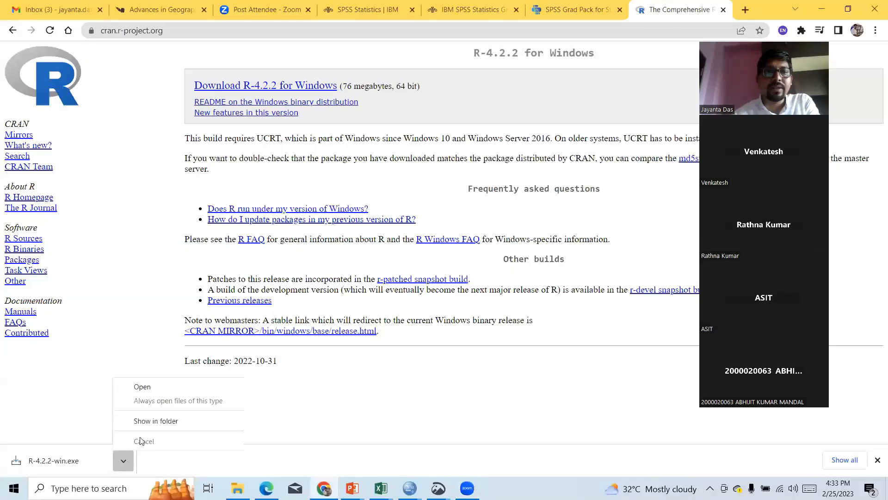
{"action": "left_click", "coordinate": [157, 423]}
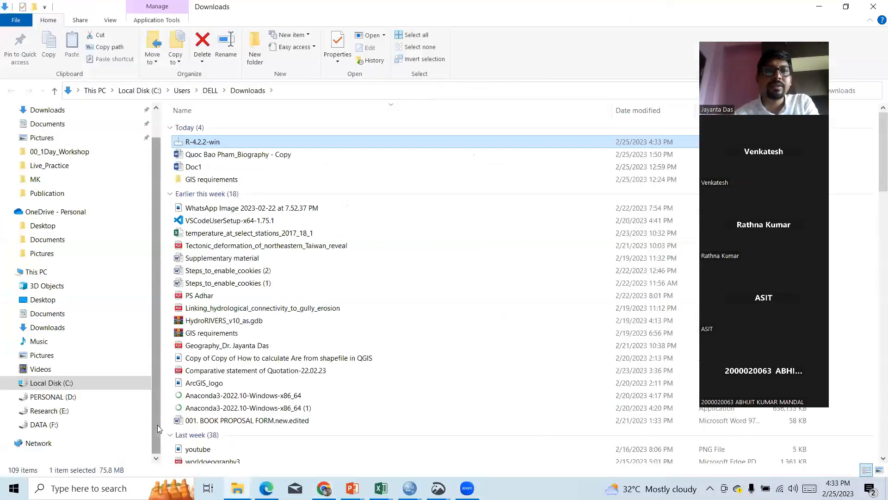
{"action": "right_click", "coordinate": [221, 145]}
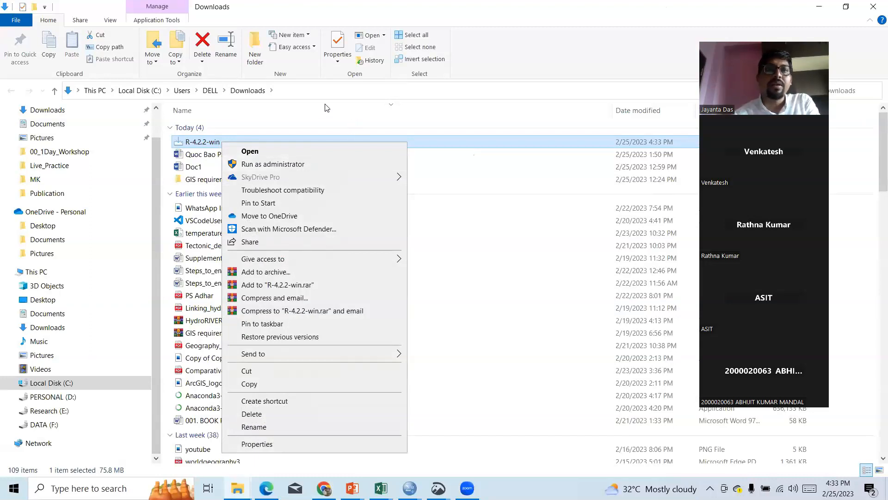
Start the installed R 4.2.1 with a cleared console and a new blank script.
{"action": "key", "text": "super"}
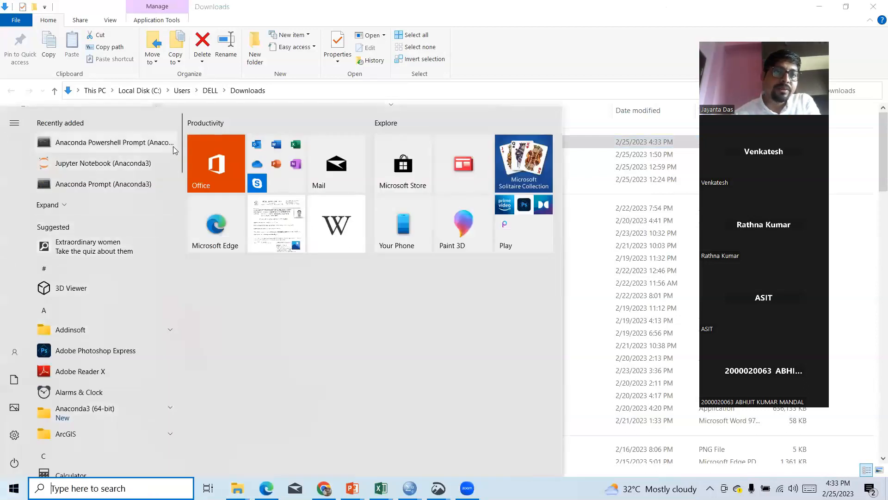
{"action": "scroll", "coordinate": [180, 167], "scroll_direction": "down", "scroll_amount": 6}
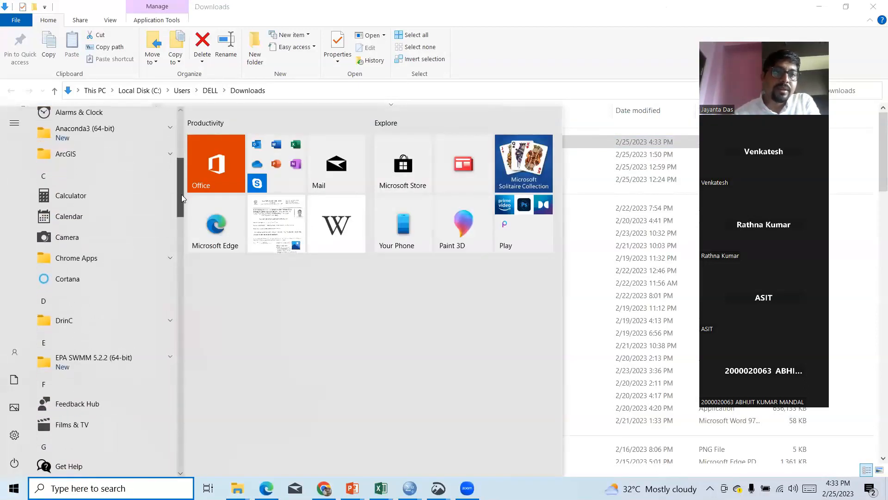
{"action": "left_click_drag", "start_coordinate": [183, 234], "coordinate": [189, 367]}
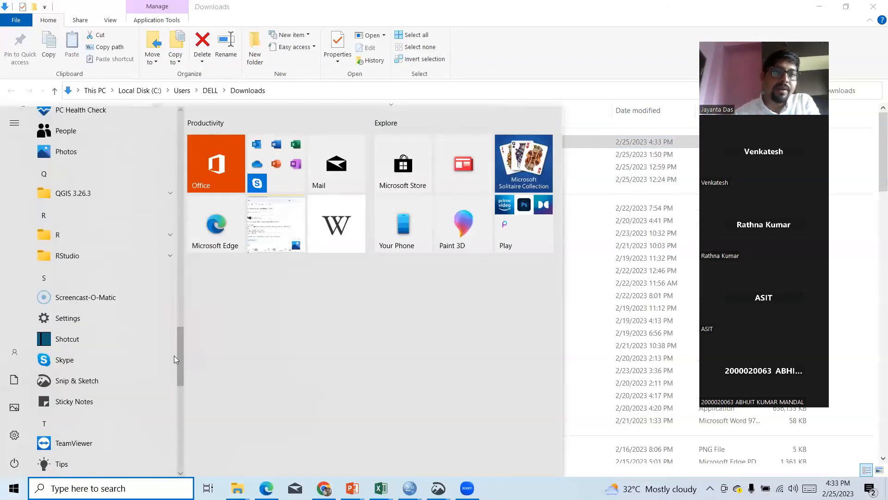
{"action": "left_click", "coordinate": [169, 238]}
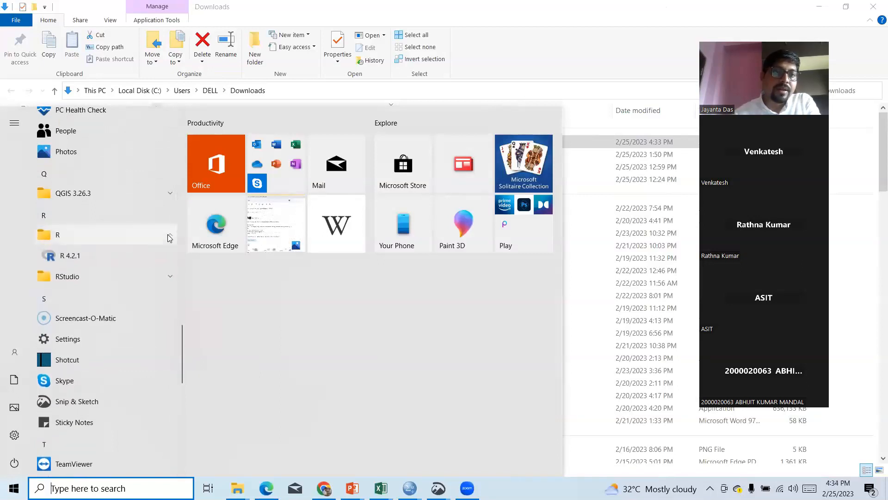
{"action": "left_click", "coordinate": [70, 255]}
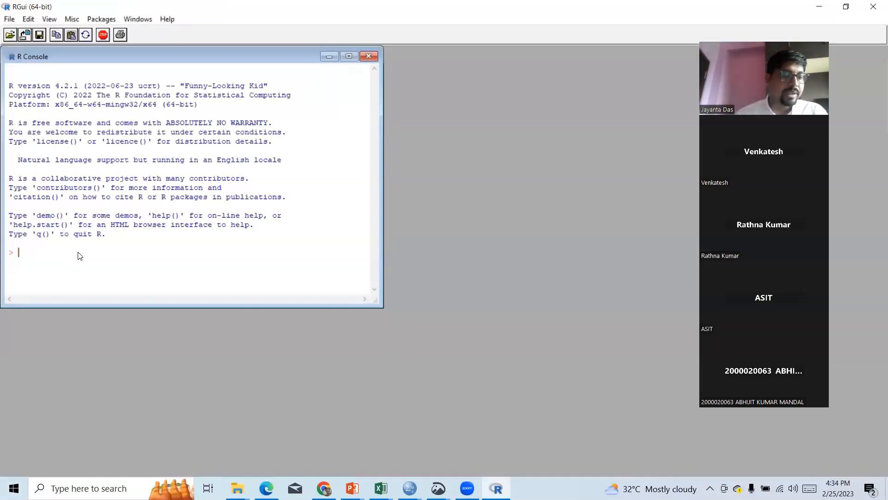
{"action": "key", "text": "ctrl+l"}
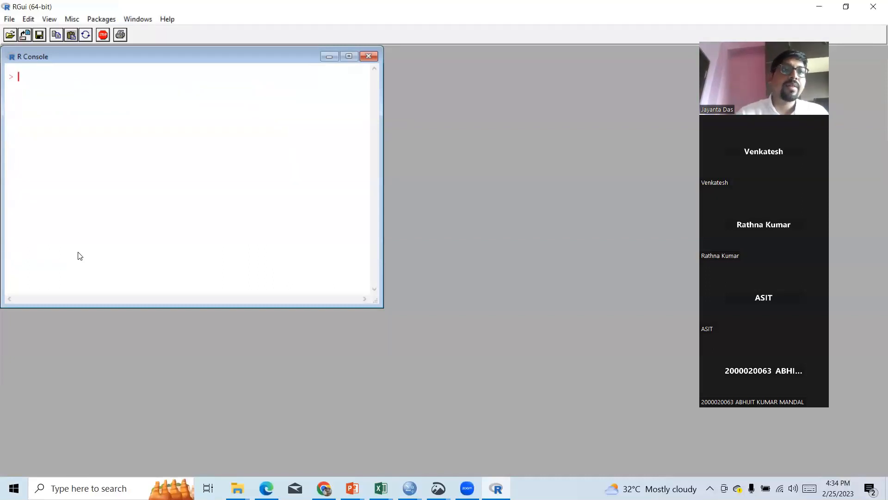
{"action": "left_click", "coordinate": [10, 20]}
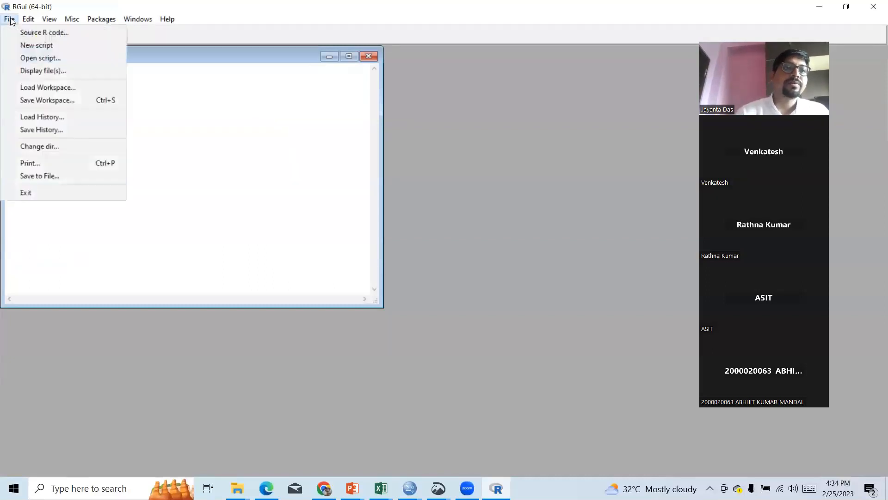
{"action": "left_click", "coordinate": [46, 46]}
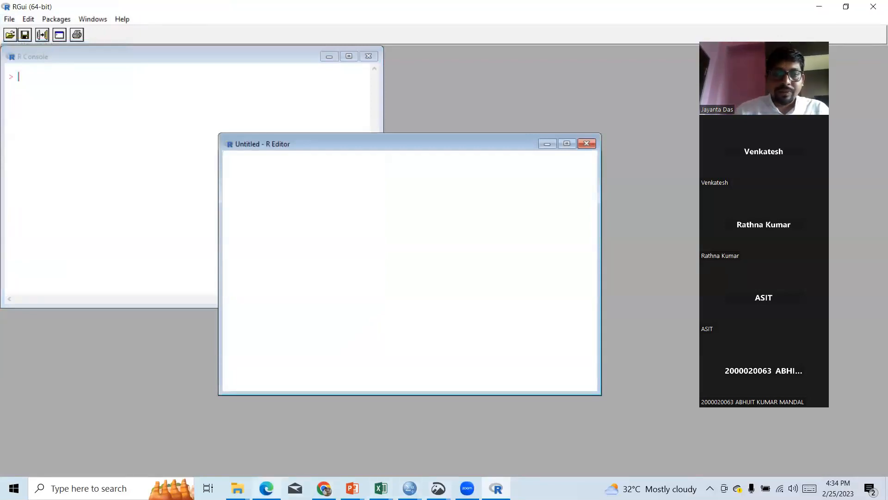
Open the MK_MMK_Code text file from the MK folder inside Publication and copy all of its code.
{"action": "left_click", "coordinate": [237, 488]}
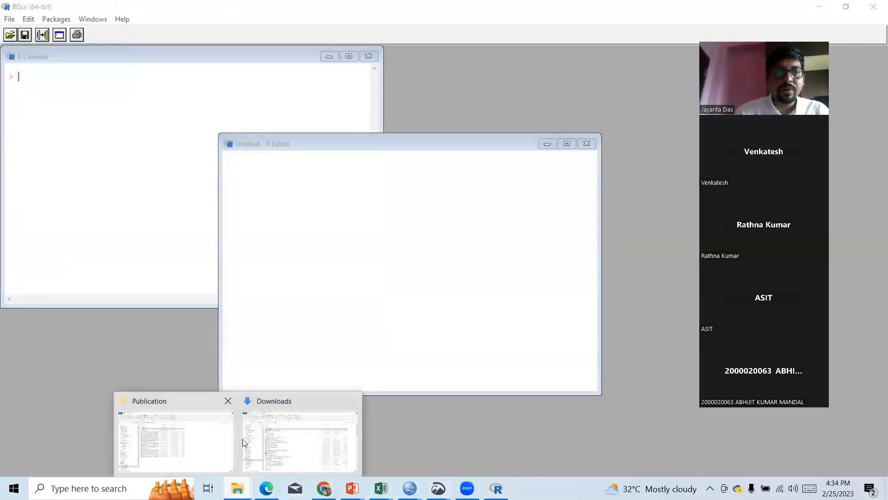
{"action": "left_click", "coordinate": [198, 445]}
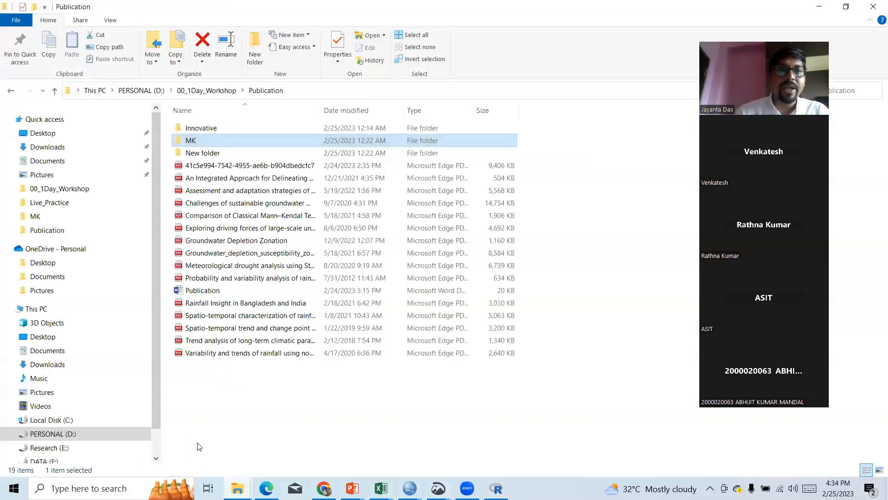
{"action": "double_click", "coordinate": [208, 144]}
{"action": "double_click", "coordinate": [205, 128]}
{"action": "left_click", "coordinate": [217, 182]}
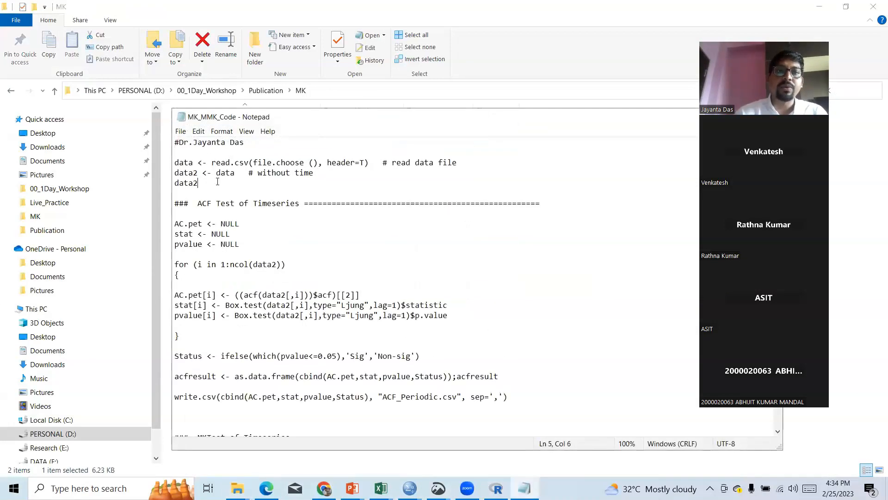
{"action": "key", "text": "ctrl+shift+End"}
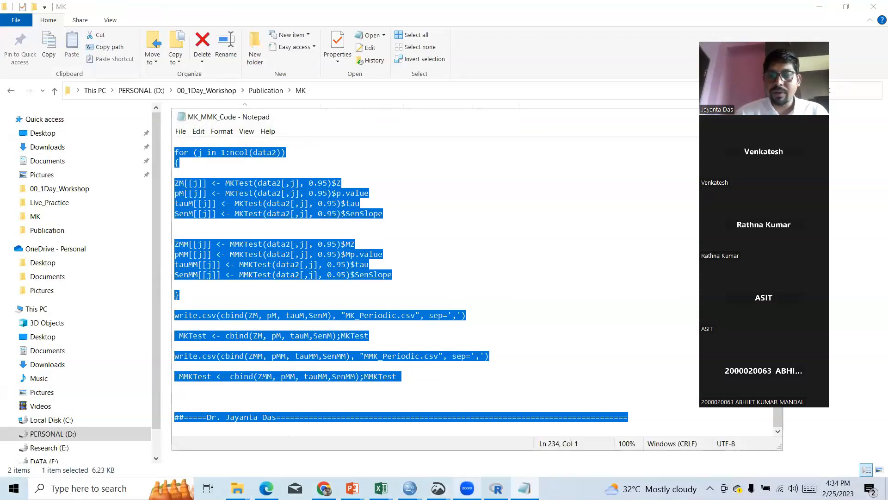
Switch back to R and paste the copied code into the blank script, then return to its first lines.
{"action": "left_click", "coordinate": [496, 488]}
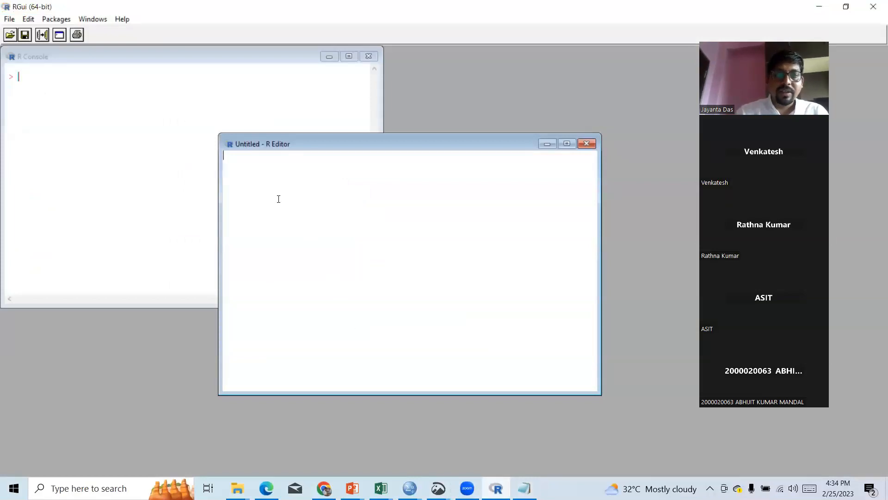
{"action": "key", "text": "ctrl+v"}
{"action": "left_click_drag", "start_coordinate": [590, 365], "coordinate": [586, 176]}
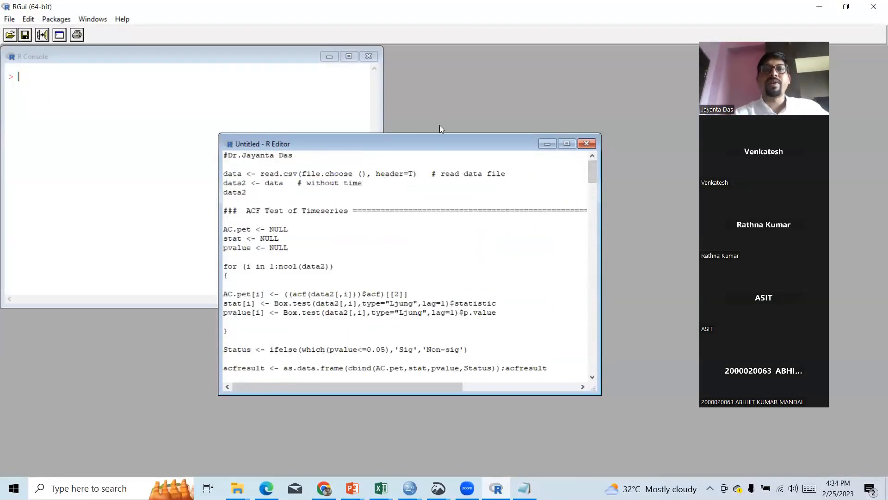
{"action": "left_click_drag", "start_coordinate": [408, 140], "coordinate": [412, 99]}
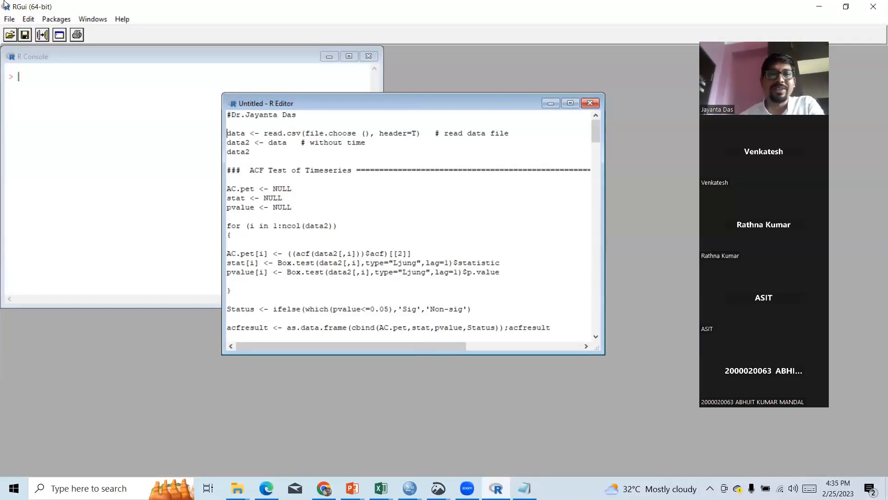
Run the read.csv line and try to load Data_for_MK from 00_1Day_Workshop\Live_Practice on the D: drive.
{"action": "right_click", "coordinate": [230, 132]}
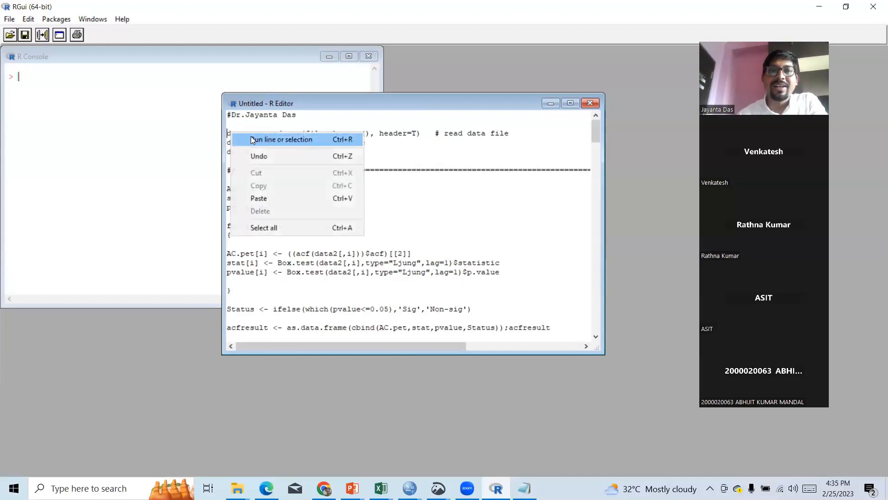
{"action": "left_click", "coordinate": [251, 136]}
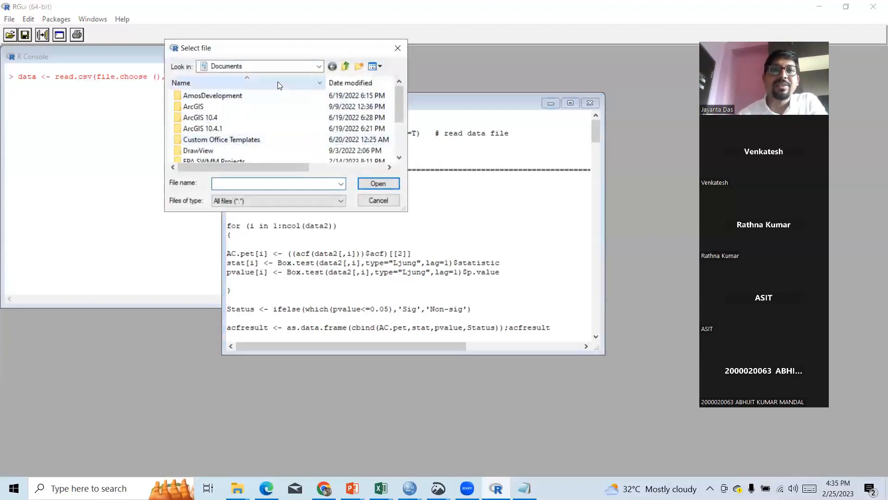
{"action": "left_click", "coordinate": [283, 67]}
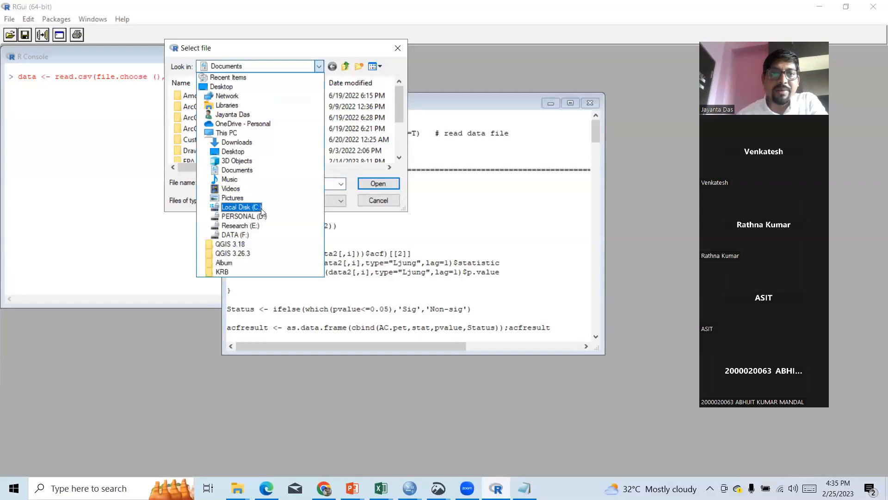
{"action": "left_click", "coordinate": [252, 216]}
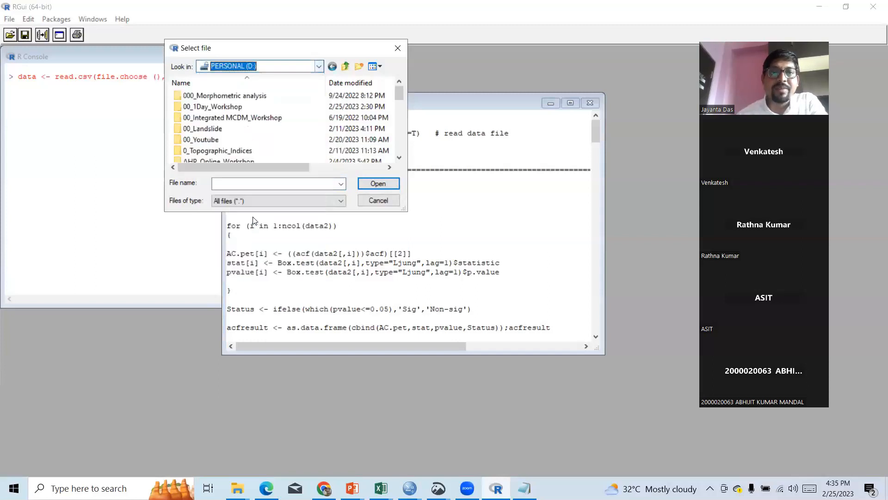
{"action": "double_click", "coordinate": [222, 106]}
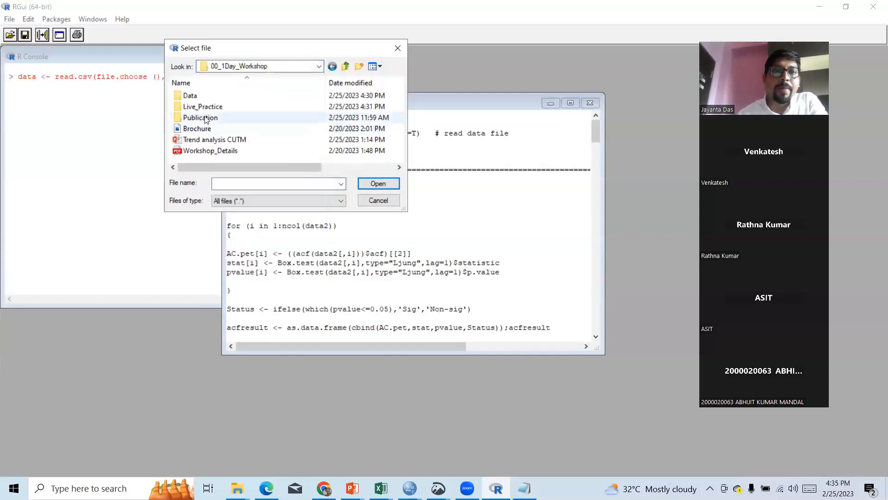
{"action": "double_click", "coordinate": [200, 107]}
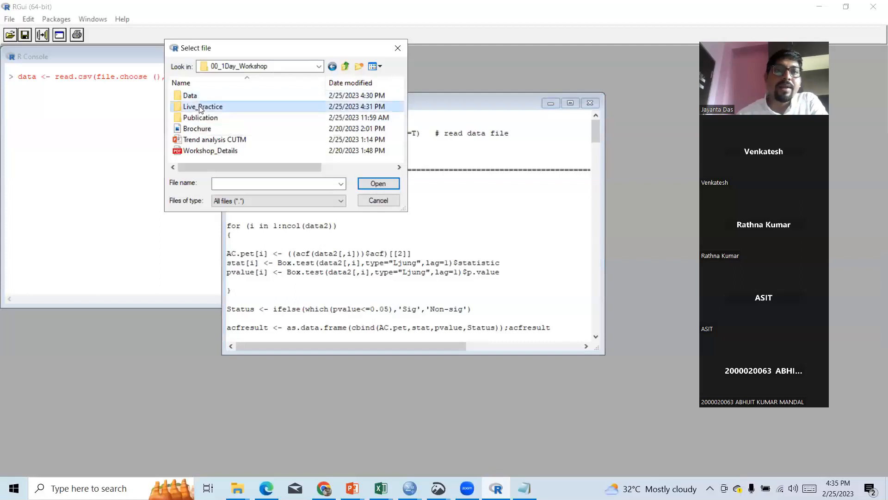
{"action": "left_click", "coordinate": [220, 95]}
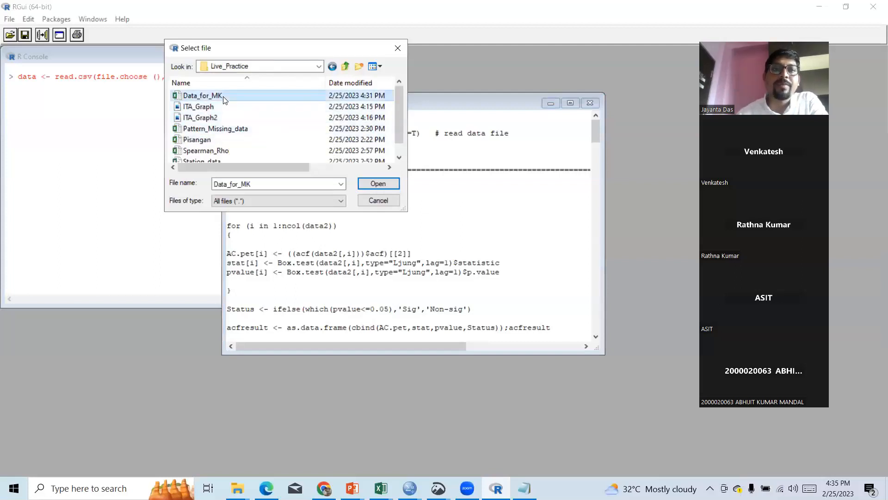
{"action": "left_click", "coordinate": [373, 184]}
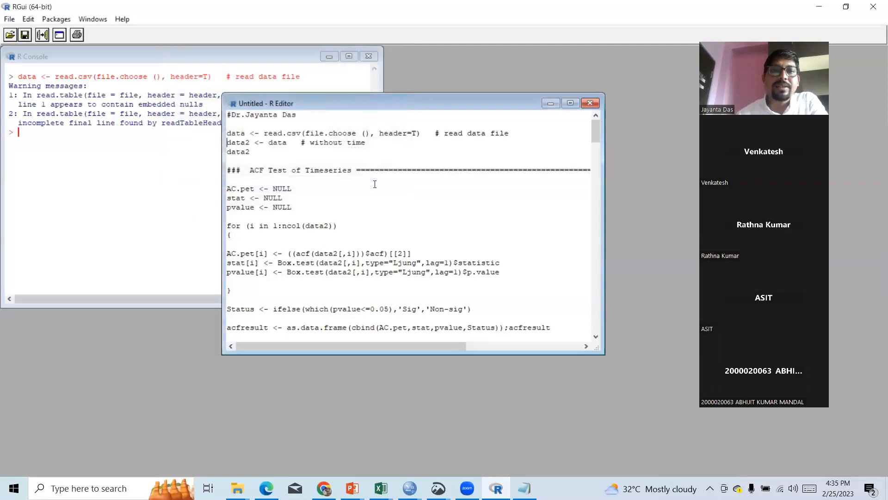
Run the script lines that assign data to data2 and print data2 in the console.
{"action": "right_click", "coordinate": [230, 143]}
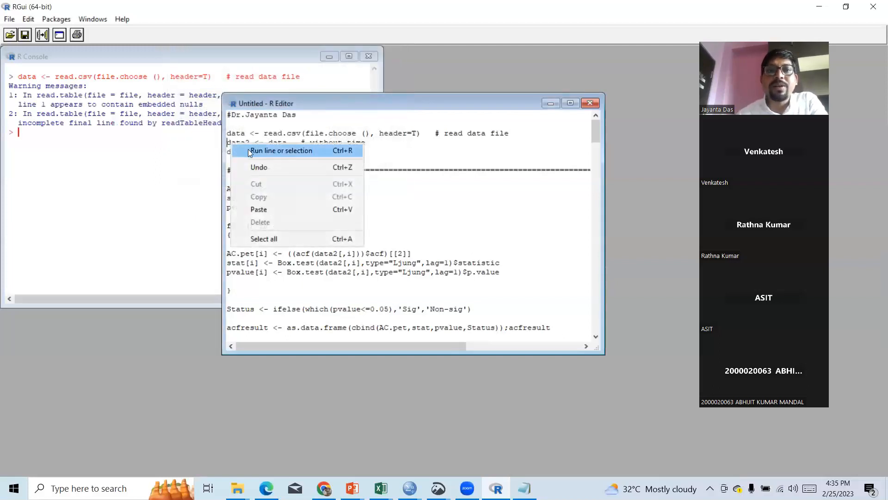
{"action": "left_click", "coordinate": [248, 149]}
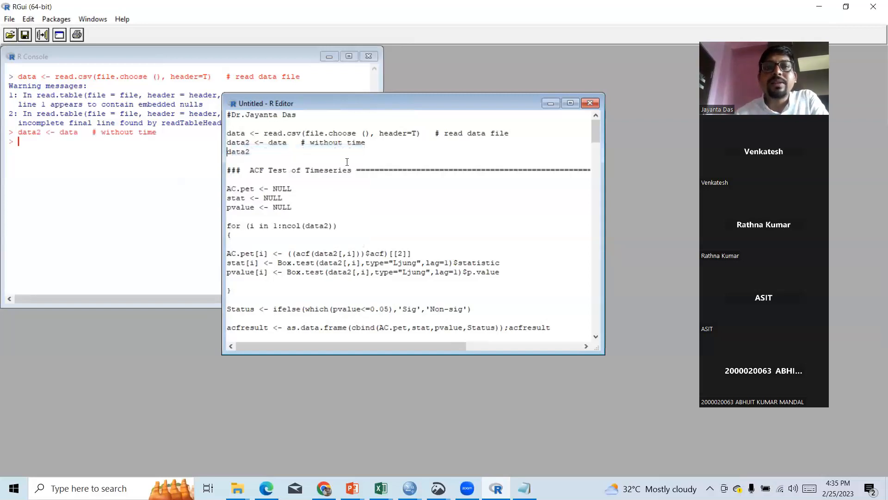
{"action": "right_click", "coordinate": [232, 155]}
{"action": "left_click", "coordinate": [257, 158]}
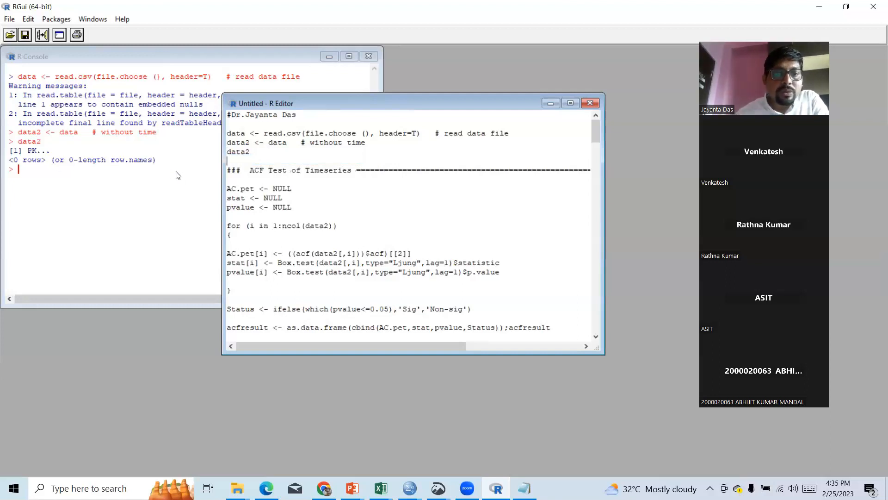
Switch to File Explorer and open Data_for_MK from the Live_Practice folder in Excel.
{"action": "left_click", "coordinate": [237, 487]}
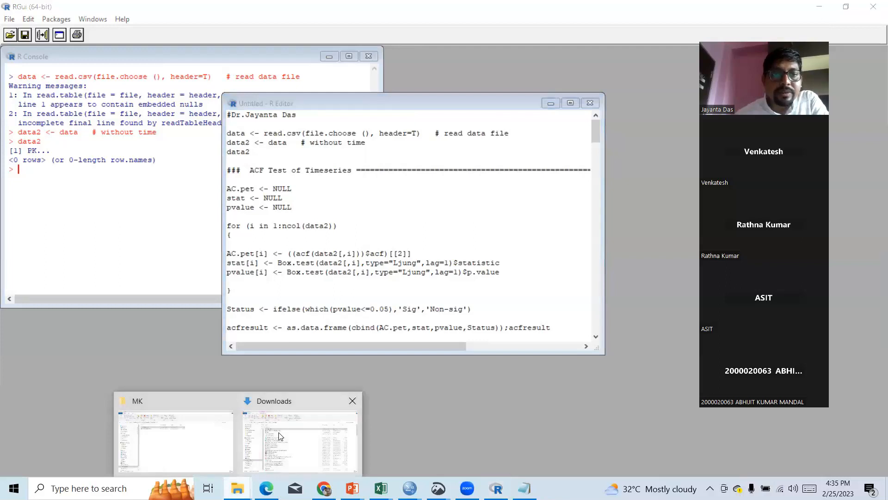
{"action": "left_click", "coordinate": [176, 439]}
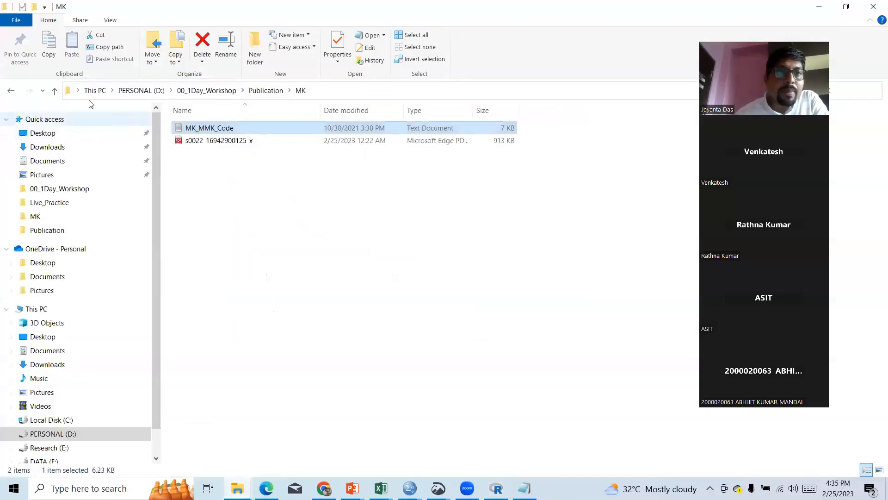
{"action": "left_click", "coordinate": [56, 91]}
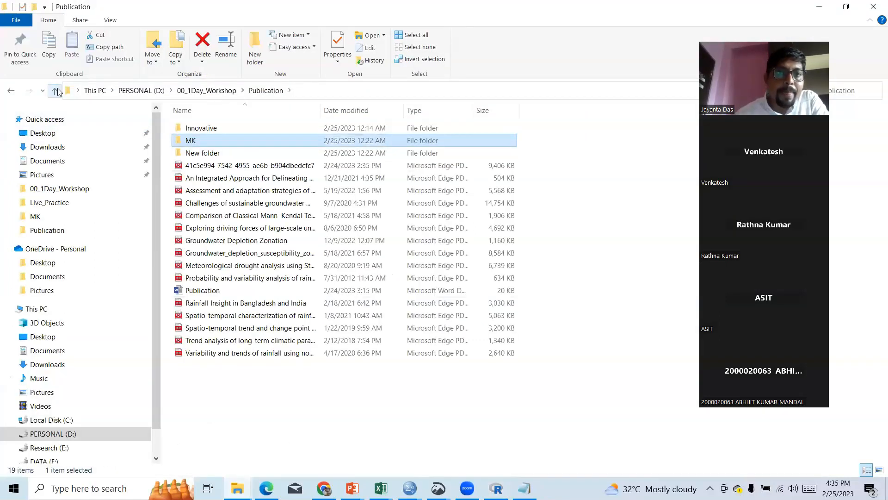
{"action": "left_click", "coordinate": [56, 90]}
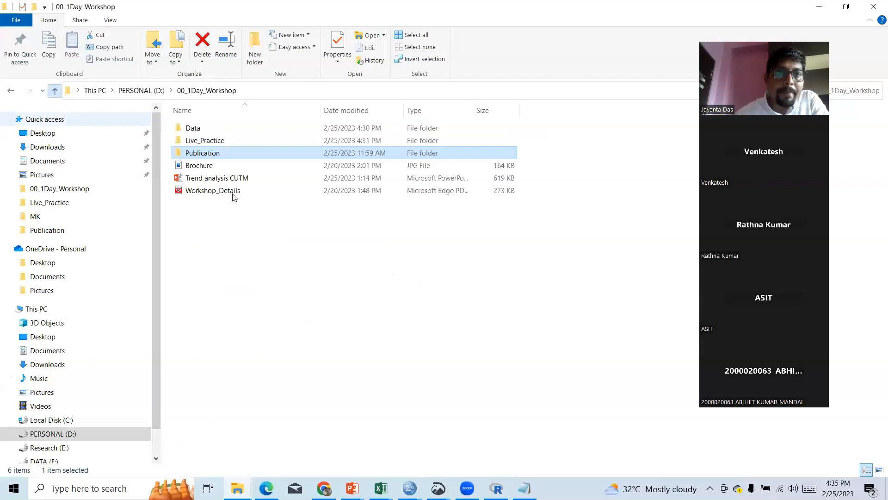
{"action": "double_click", "coordinate": [209, 140]}
{"action": "double_click", "coordinate": [213, 129]}
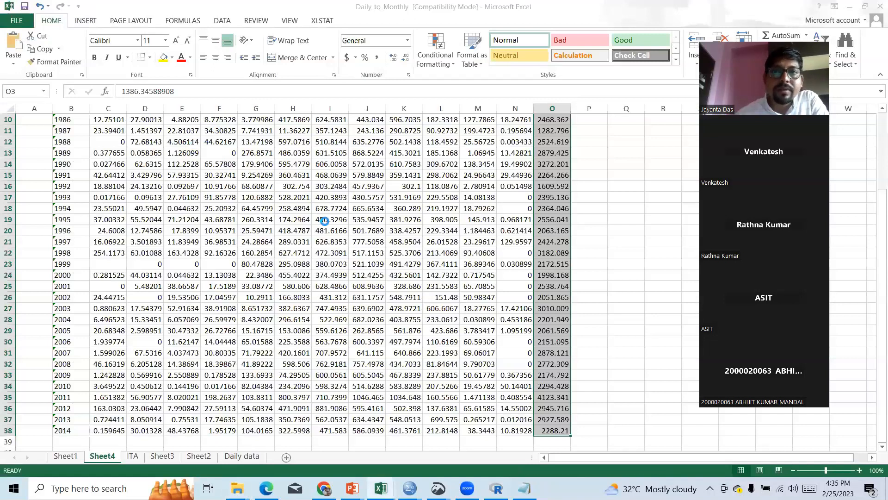
{"action": "left_click", "coordinate": [175, 175]}
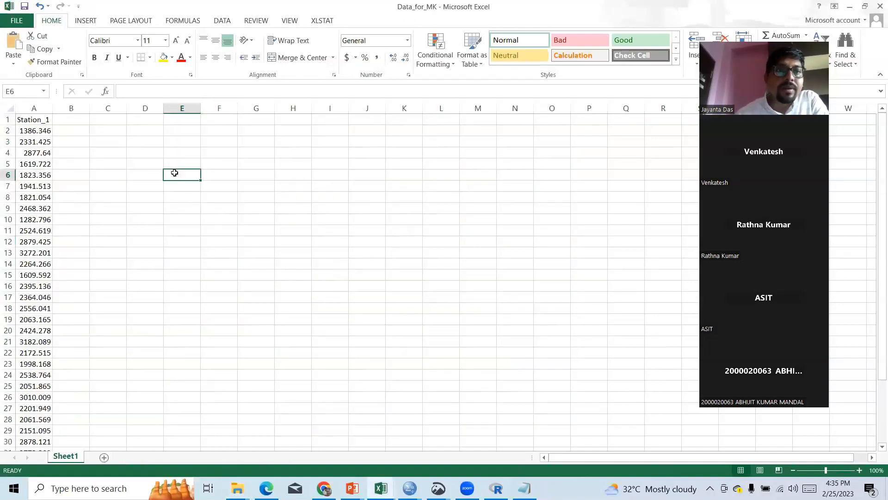
{"action": "left_click", "coordinate": [40, 122]}
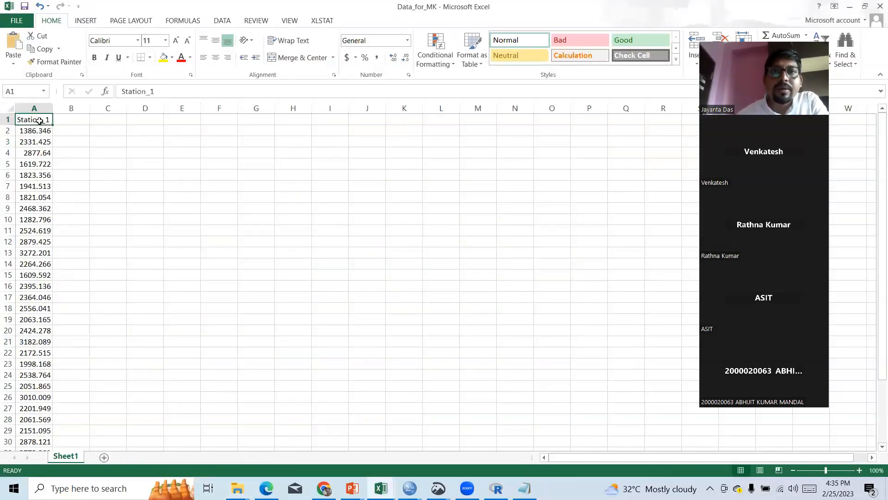
{"action": "key", "text": "Right"}
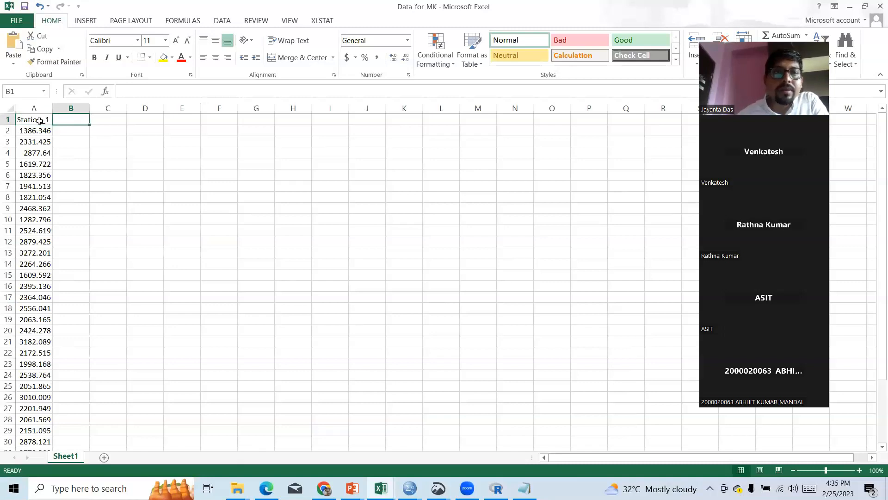
{"action": "key", "text": "Right"}
{"action": "key", "text": "Left"}
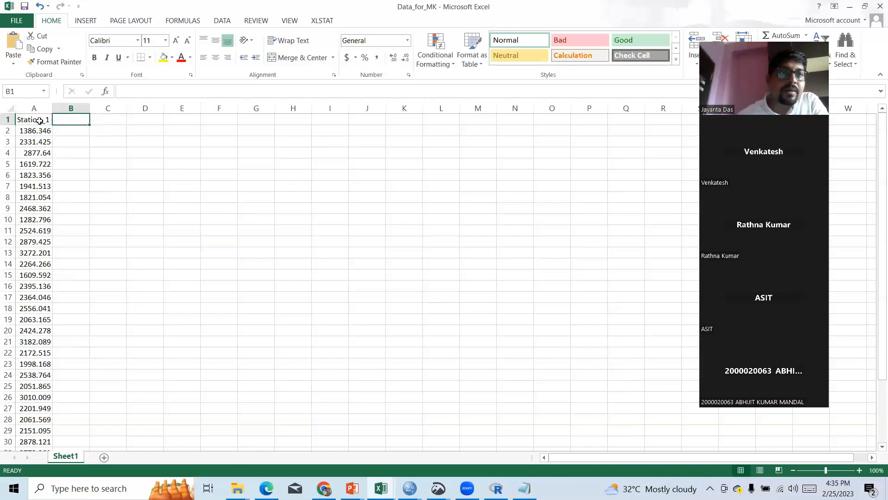
Save a copy in the Live_Practice folder as CSV (Comma delimited) named Data_for_MK_CSV, and close it without saving again.
{"action": "left_click", "coordinate": [15, 24]}
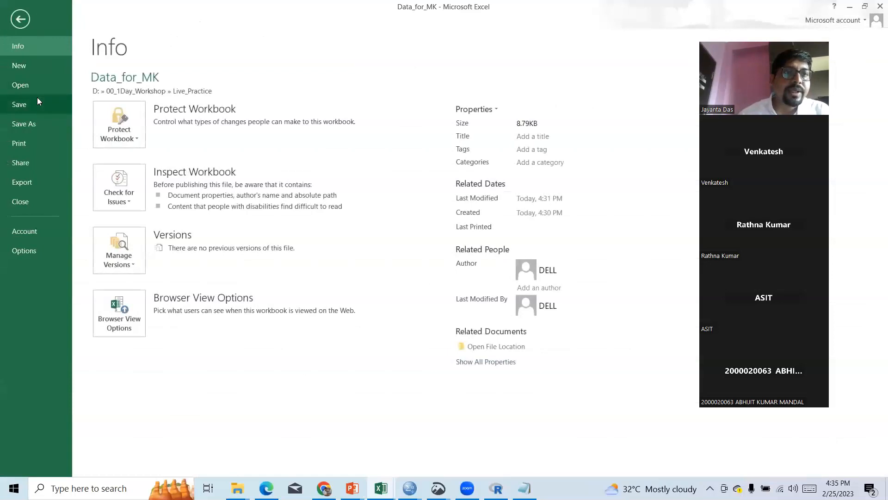
{"action": "left_click", "coordinate": [36, 123]}
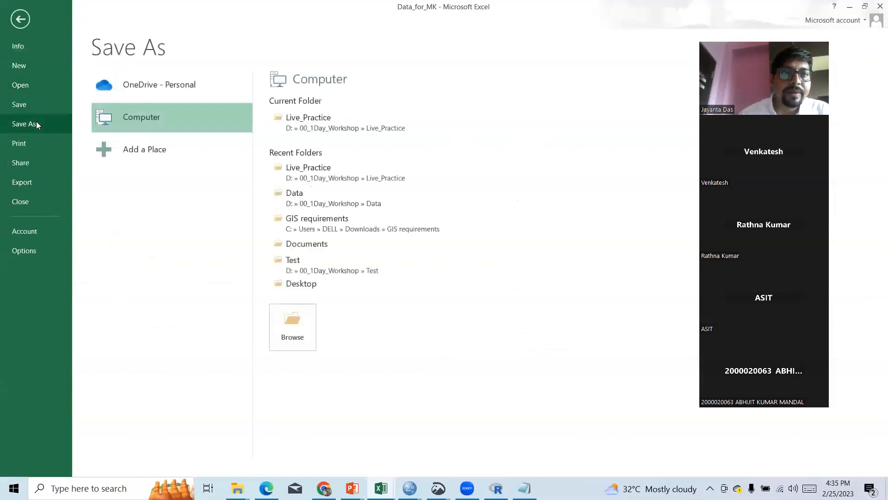
{"action": "left_click", "coordinate": [322, 133]}
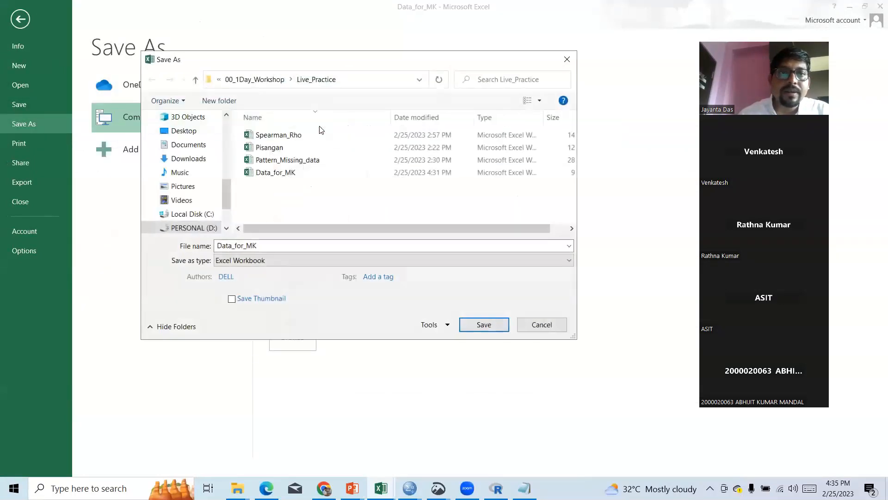
{"action": "left_click", "coordinate": [279, 260]}
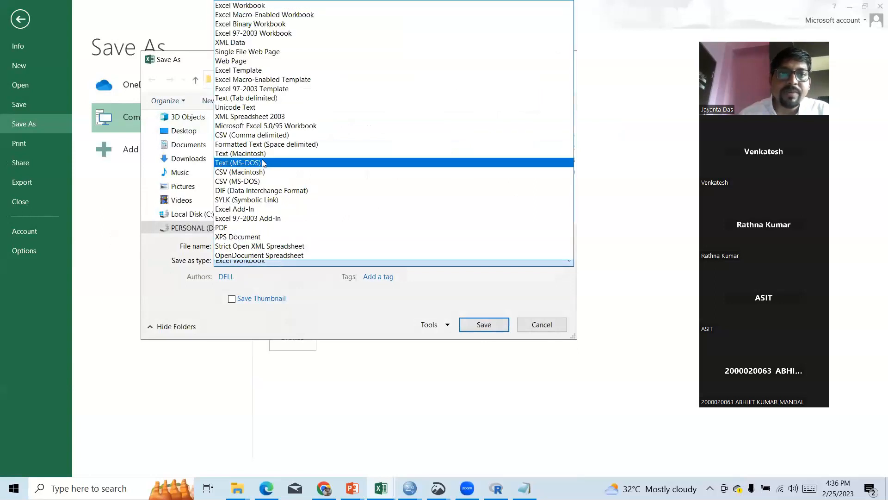
{"action": "left_click", "coordinate": [249, 136]}
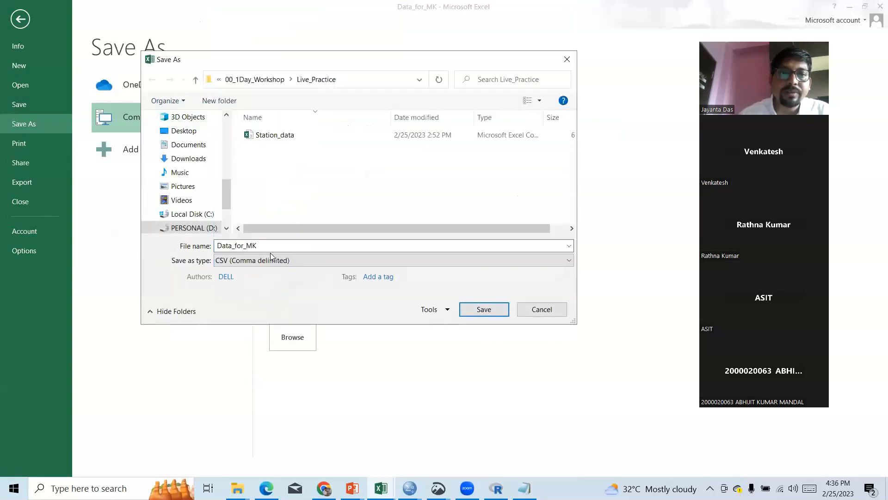
{"action": "left_click", "coordinate": [269, 247]}
{"action": "left_click", "coordinate": [266, 246]}
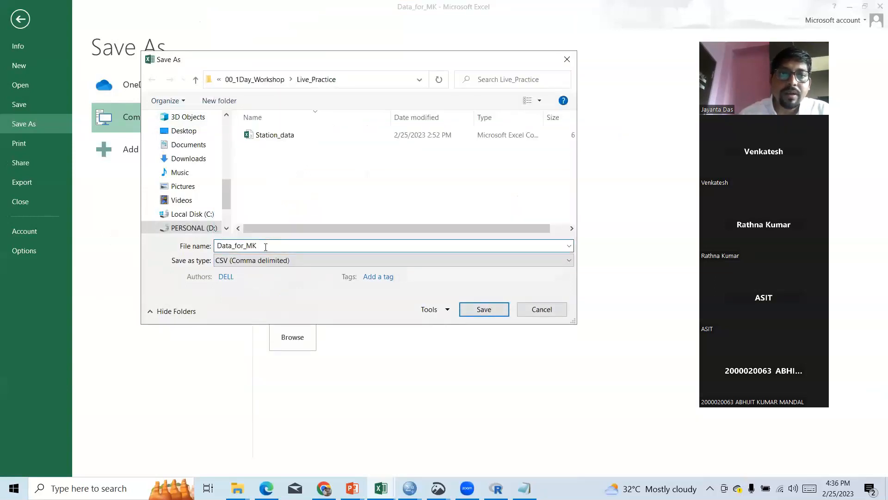
{"action": "type", "text": "_"}
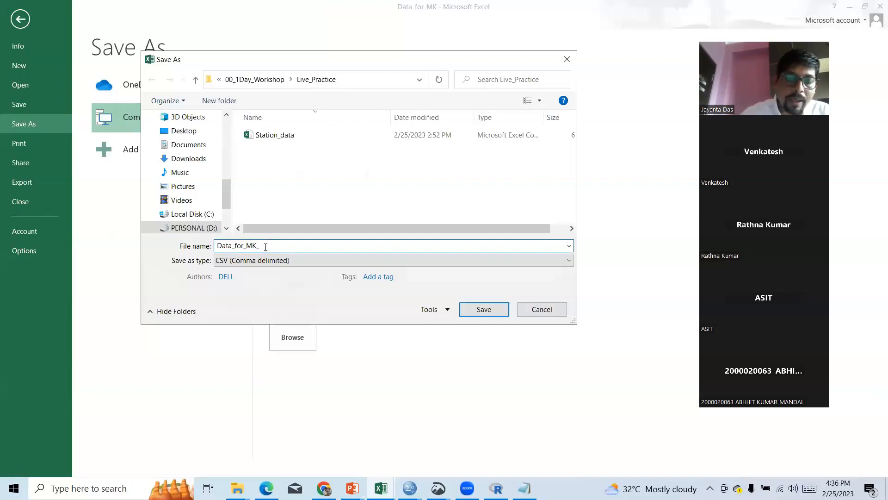
{"action": "type", "text": "CSV"}
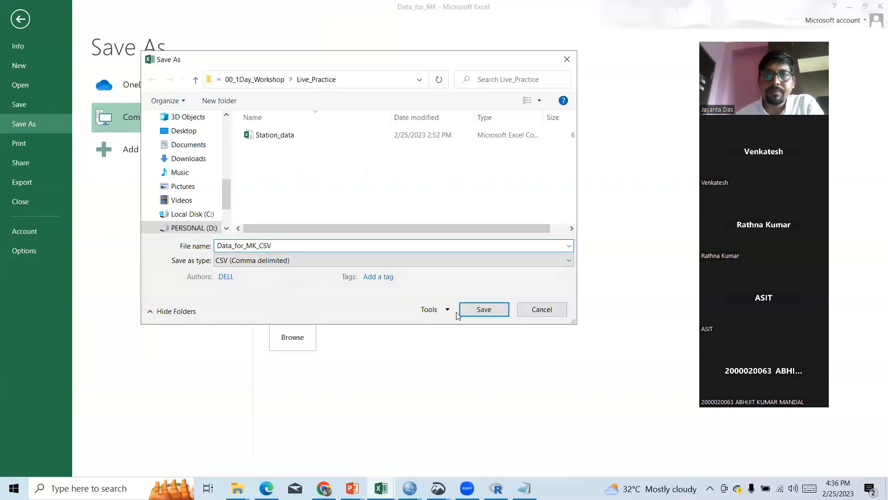
{"action": "left_click", "coordinate": [484, 309]}
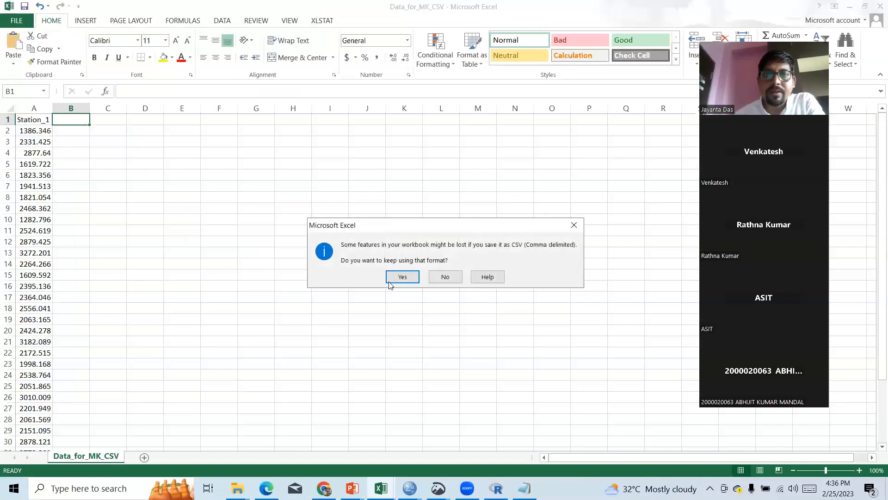
{"action": "left_click", "coordinate": [403, 274]}
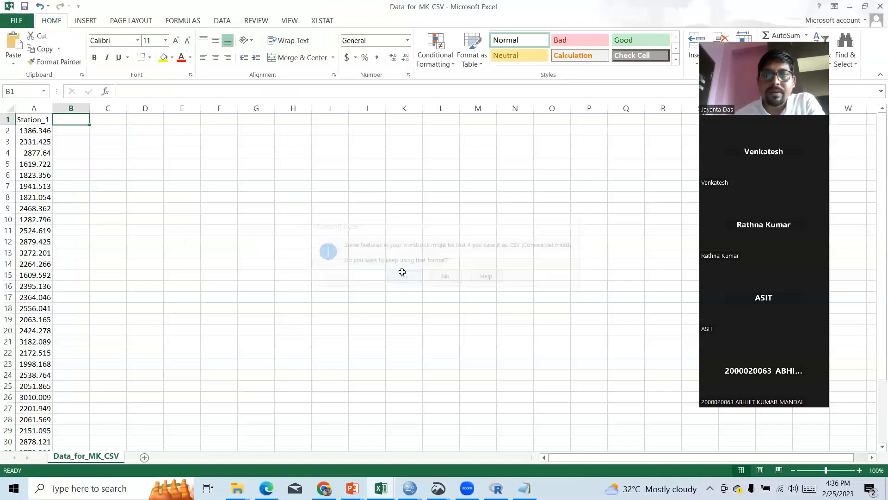
{"action": "left_click", "coordinate": [878, 7]}
{"action": "left_click", "coordinate": [443, 257]}
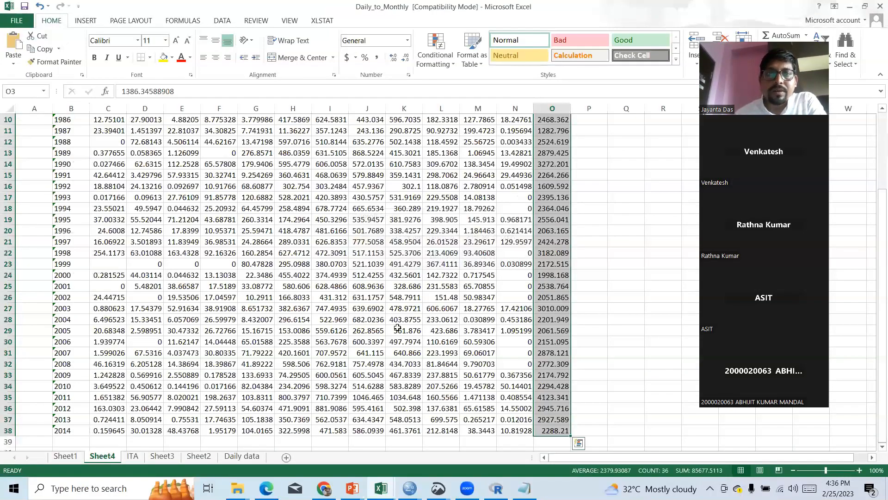
Switch to R, run the read.csv line and load Data_for_MK_CSV from the Live_Practice folder.
{"action": "left_click", "coordinate": [495, 488]}
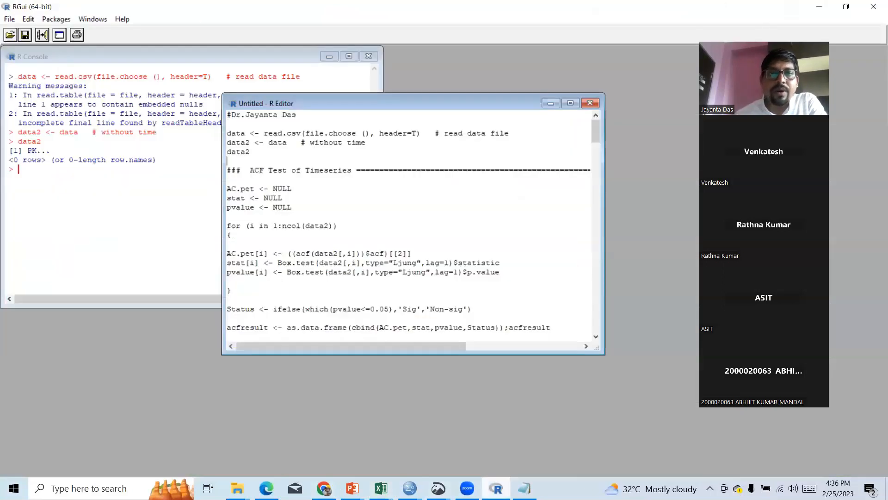
{"action": "right_click", "coordinate": [229, 134]}
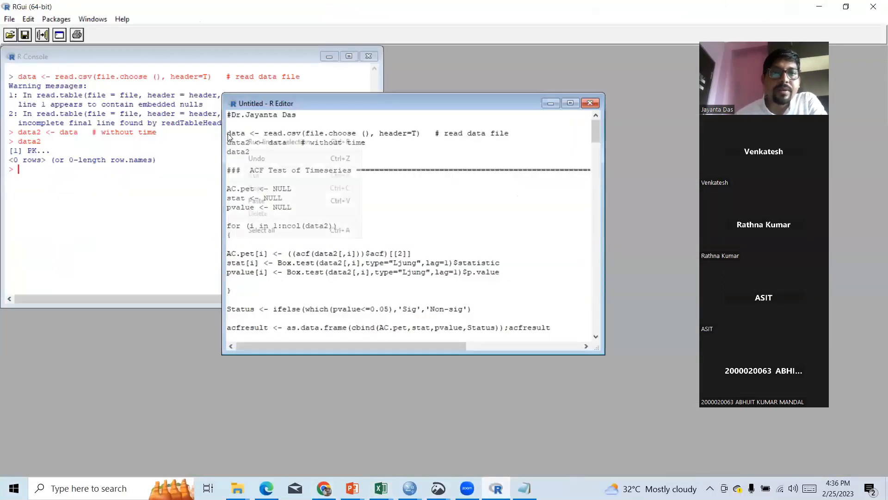
{"action": "left_click", "coordinate": [252, 140]}
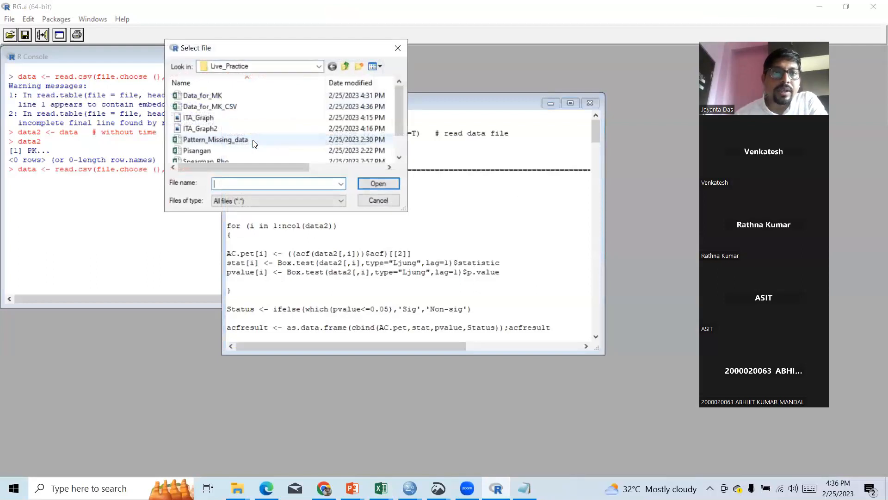
{"action": "left_click", "coordinate": [222, 106]}
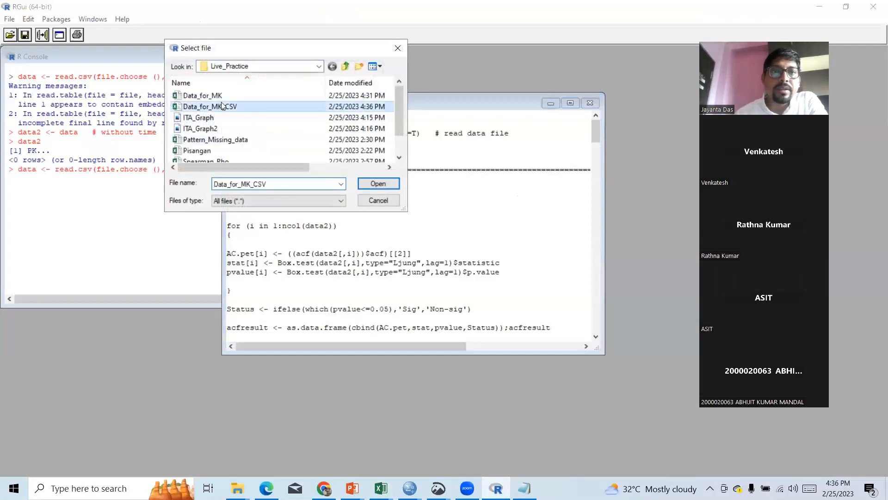
{"action": "left_click", "coordinate": [378, 182]}
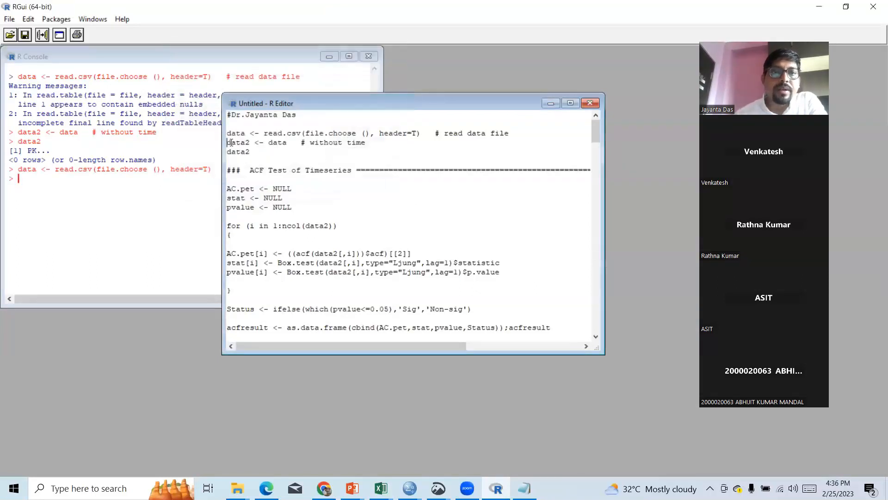
Rerun the script lines that assign data to data2 and print data2 in the console.
{"action": "right_click", "coordinate": [231, 142]}
{"action": "left_click", "coordinate": [250, 149]}
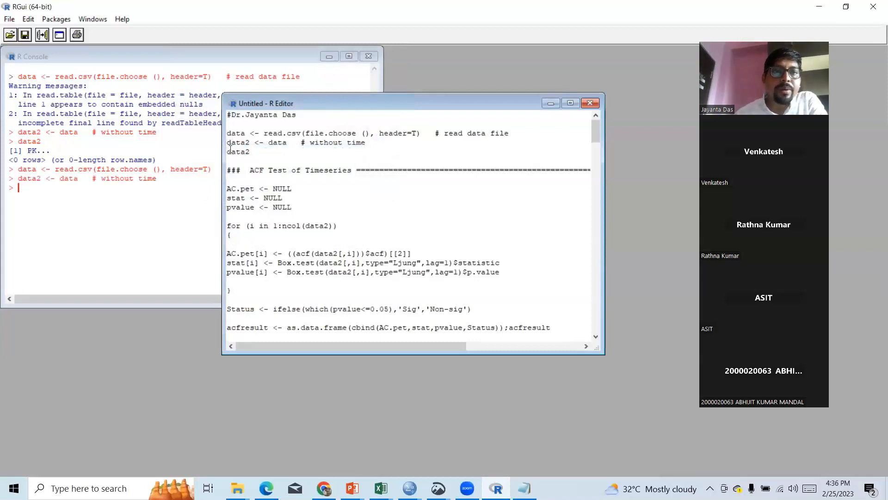
{"action": "right_click", "coordinate": [246, 159]}
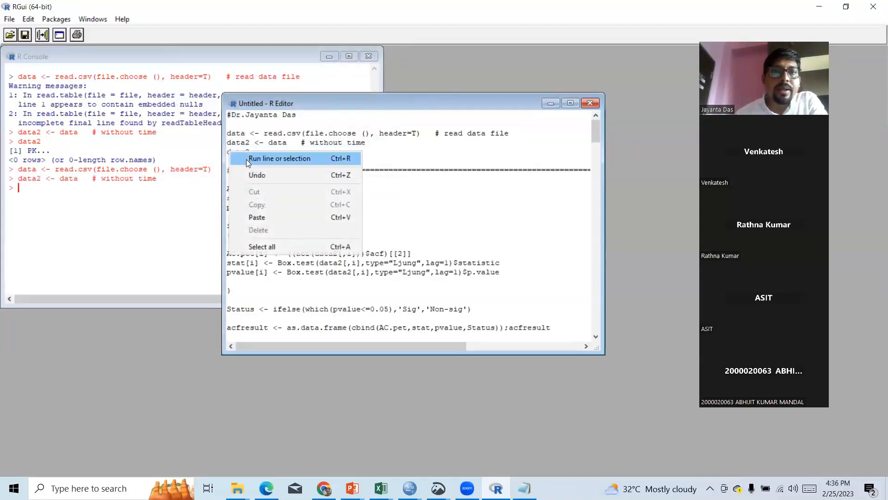
{"action": "left_click", "coordinate": [247, 159]}
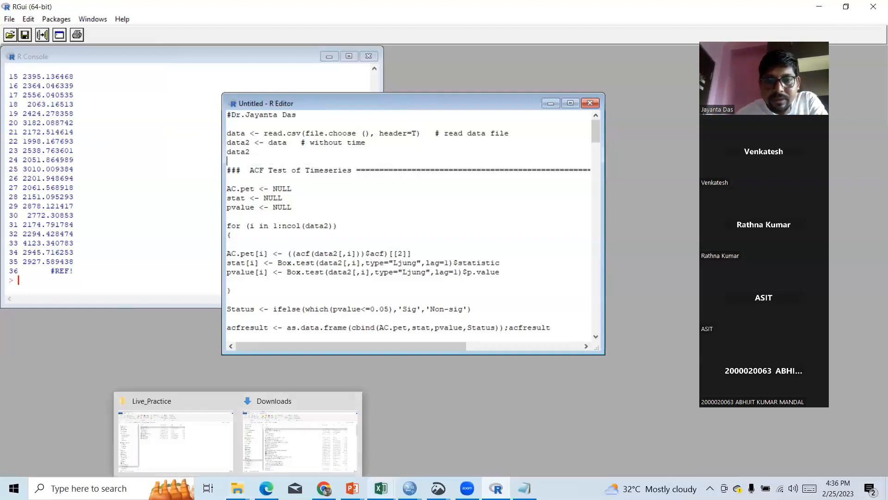
Switch to File Explorer and open Data_for_MK_CSV from the Live_Practice folder in Excel.
{"action": "mouse_move", "coordinate": [237, 487]}
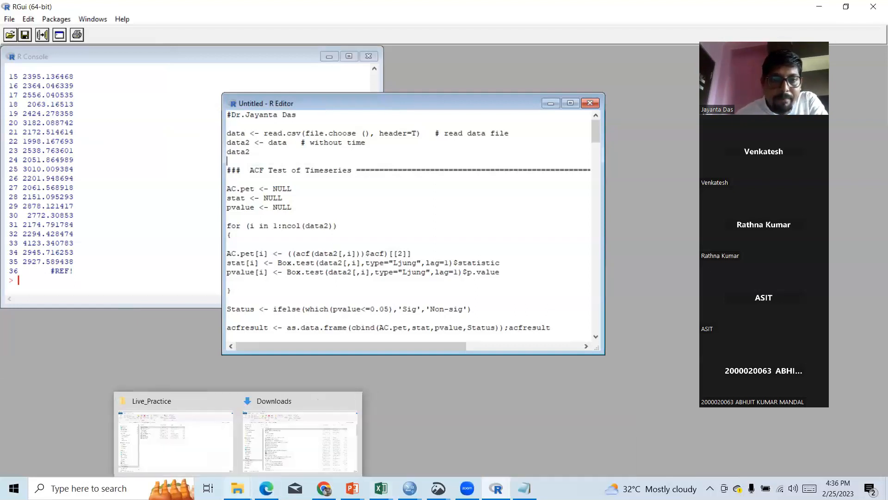
{"action": "left_click", "coordinate": [200, 457]}
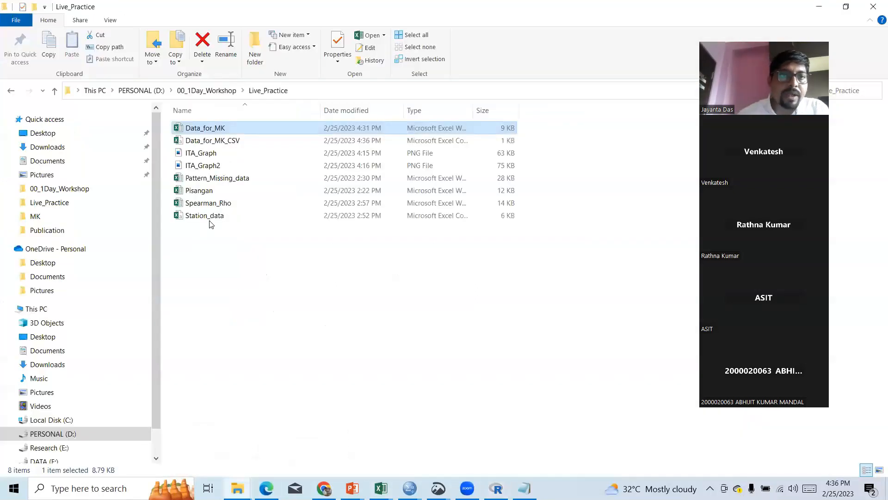
{"action": "double_click", "coordinate": [223, 141]}
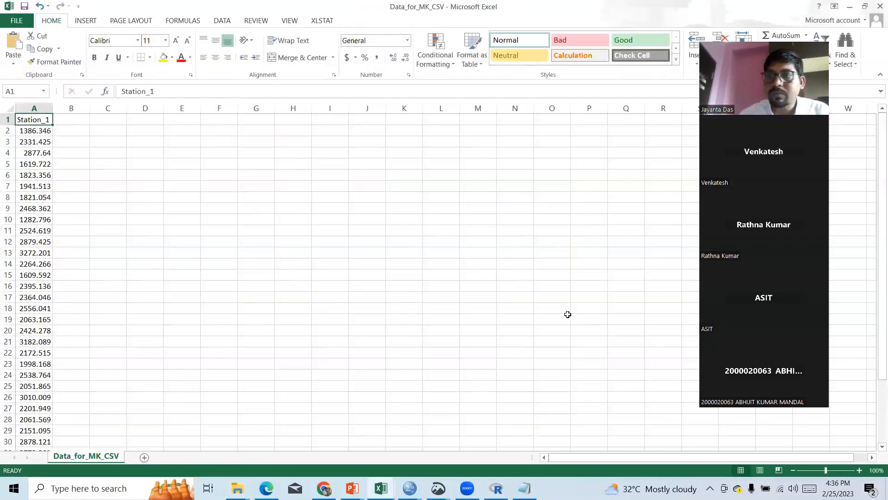
Clear the #REF! entry in cell A37, save the file keeping the CSV format, and close it.
{"action": "scroll", "coordinate": [875, 218], "scroll_direction": "down", "scroll_amount": 2}
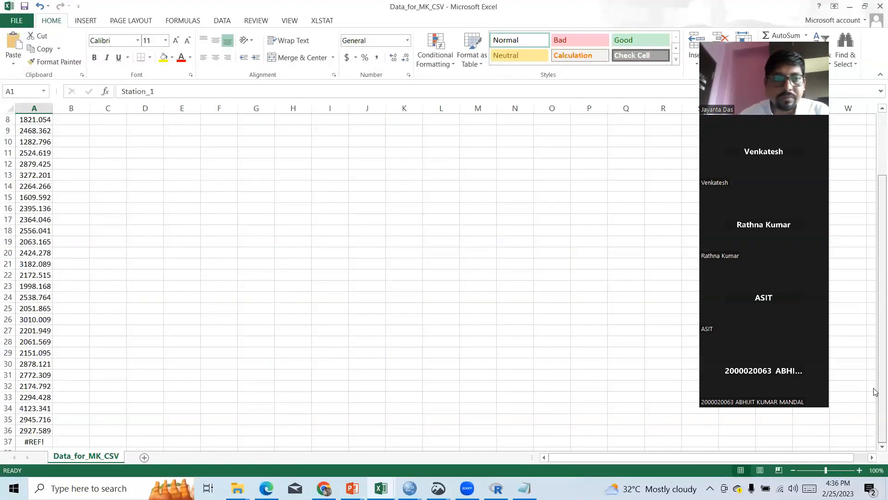
{"action": "left_click", "coordinate": [41, 443]}
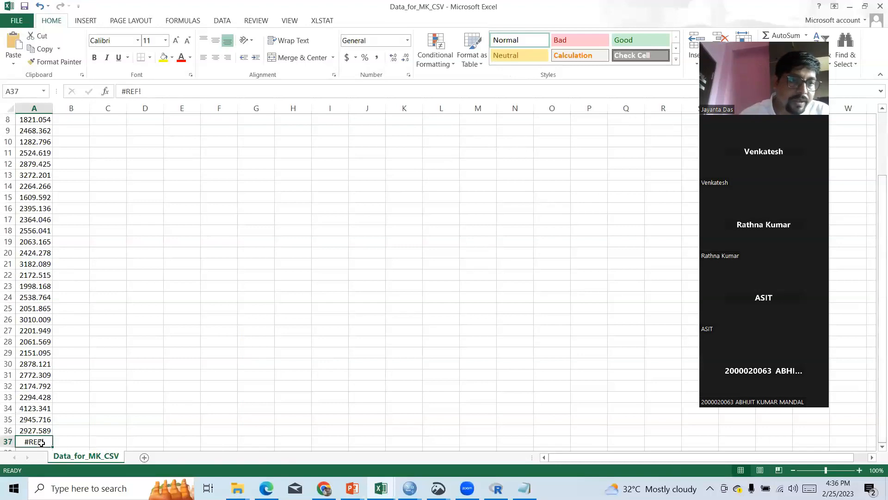
{"action": "key", "text": "Delete"}
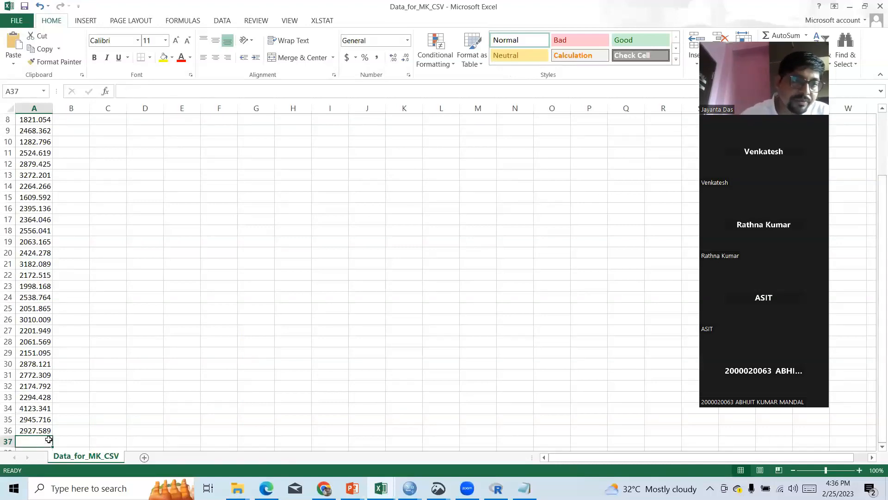
{"action": "left_click", "coordinate": [79, 421]}
{"action": "left_click", "coordinate": [24, 6]}
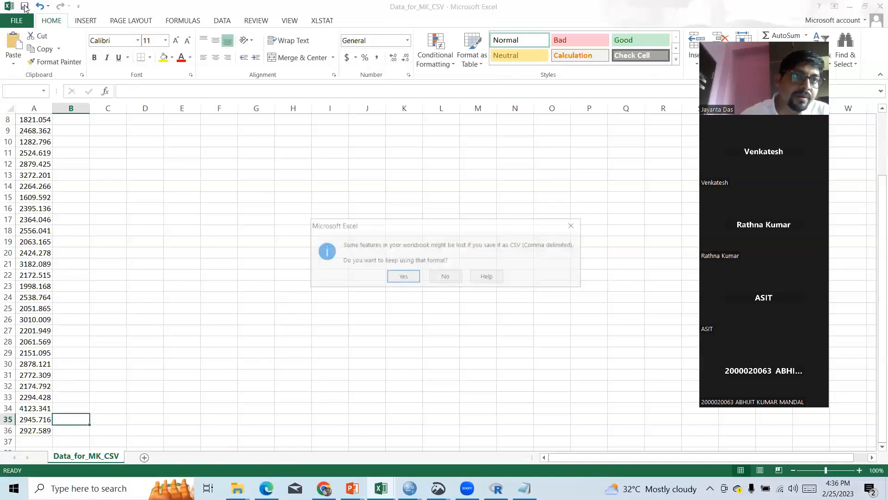
{"action": "left_click", "coordinate": [402, 277]}
{"action": "left_click", "coordinate": [880, 6]}
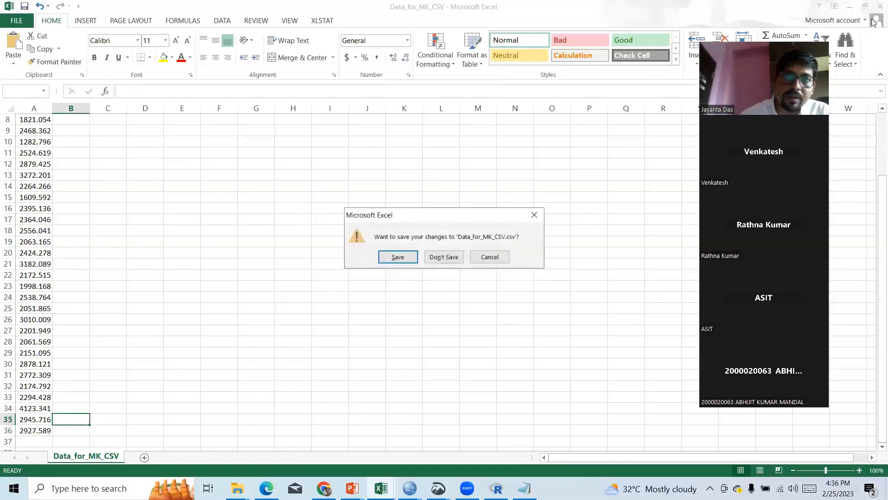
{"action": "left_click", "coordinate": [444, 258]}
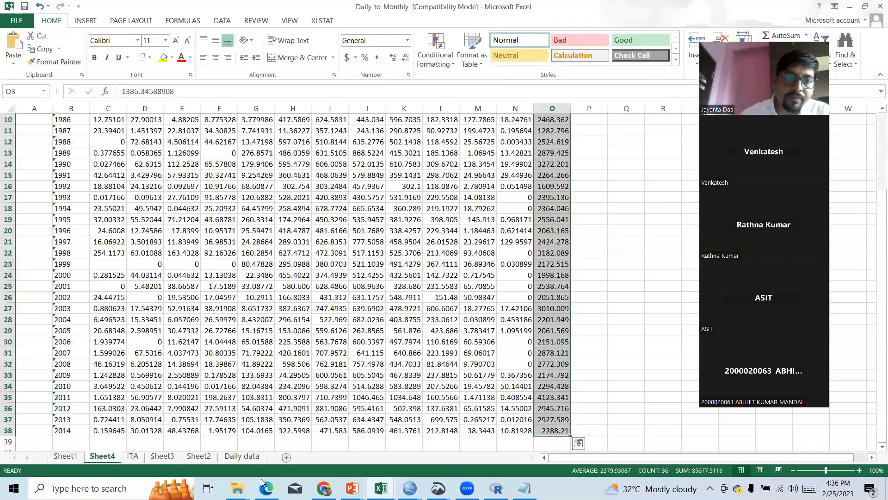
Return to the Live_Practice folder in File Explorer and reopen Data_for_MK_CSV in Excel to check it.
{"action": "mouse_move", "coordinate": [238, 488]}
{"action": "left_click", "coordinate": [274, 441]}
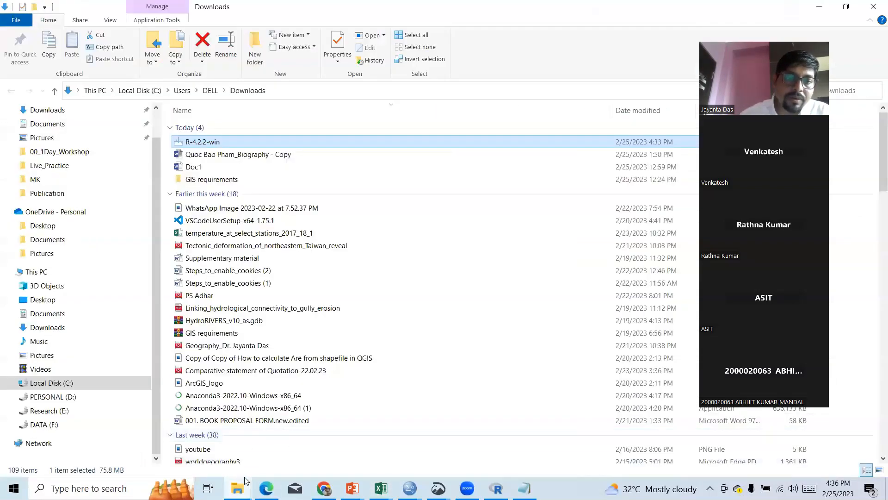
{"action": "left_click", "coordinate": [204, 446]}
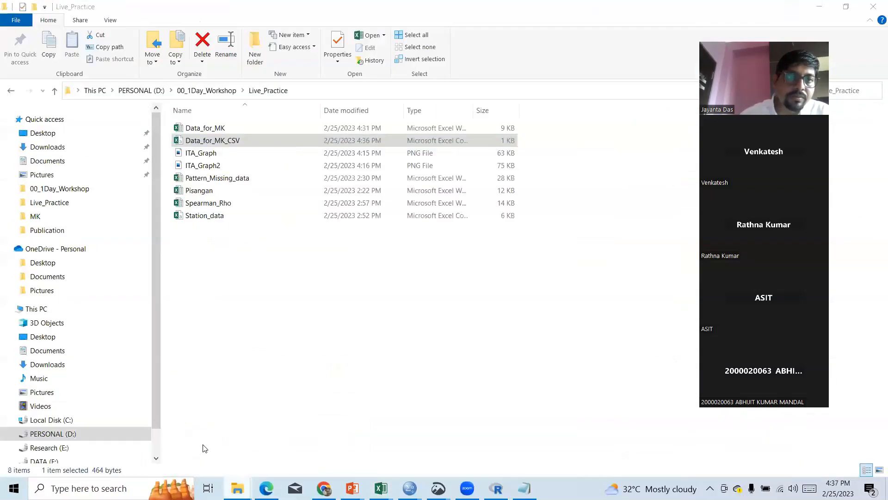
{"action": "double_click", "coordinate": [226, 141]}
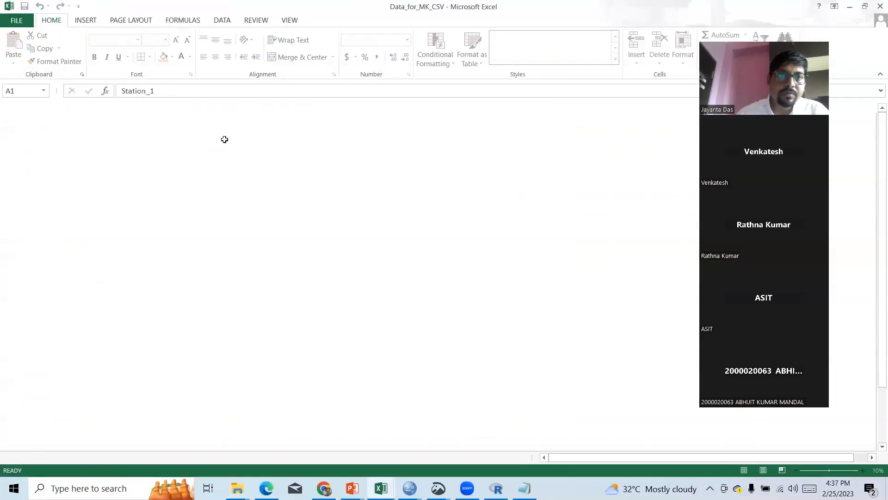
Close Data_for_MK_CSV in Excel and switch back to RGui.
{"action": "left_click_drag", "start_coordinate": [875, 242], "coordinate": [874, 188]}
{"action": "left_click", "coordinate": [879, 6]}
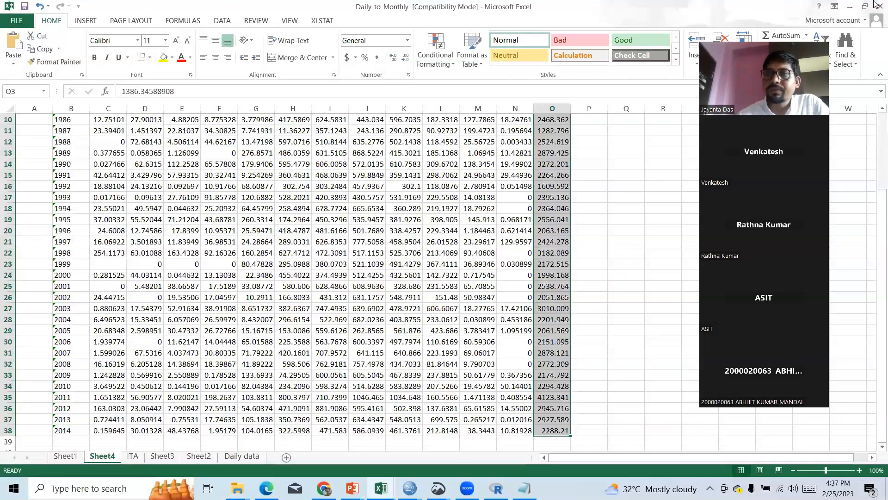
{"action": "left_click", "coordinate": [496, 488]}
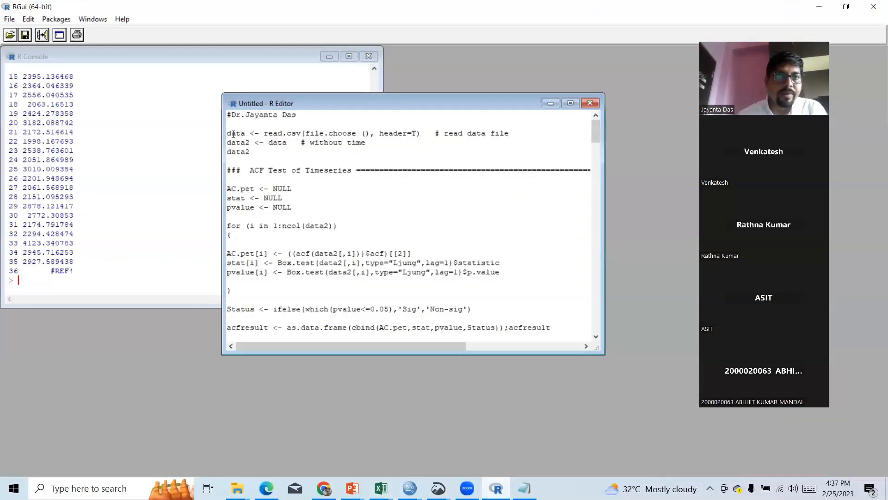
Run the read.csv line of the script and load Data_for_MK_CSV from the 00_1Day_Workshop\Live_Practice folder on drive D.
{"action": "right_click", "coordinate": [233, 134]}
{"action": "left_click", "coordinate": [246, 142]}
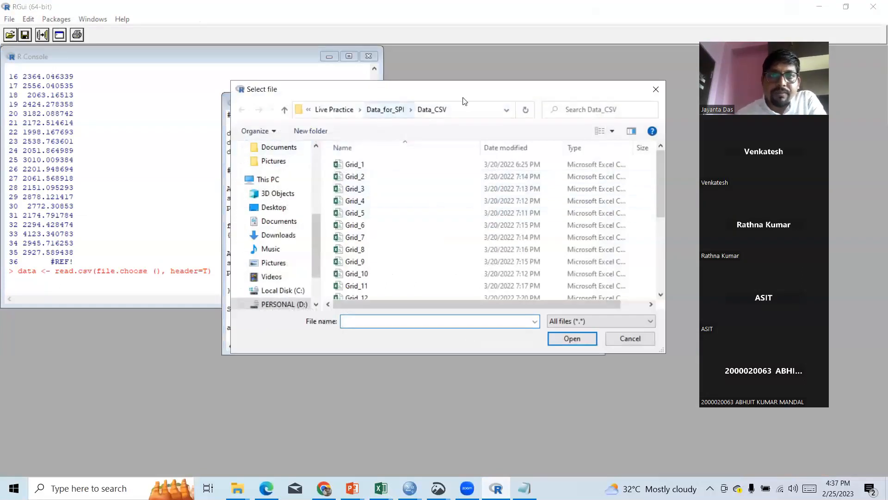
{"action": "left_click", "coordinate": [507, 109]}
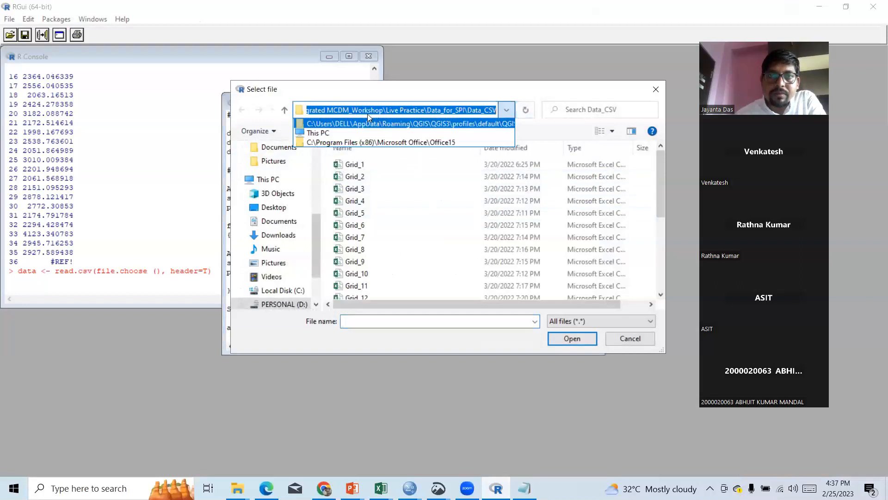
{"action": "left_click", "coordinate": [322, 131]}
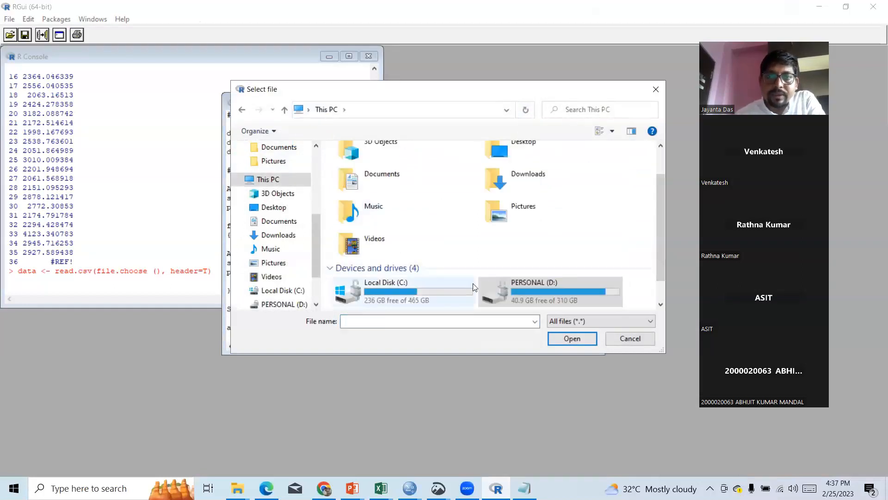
{"action": "double_click", "coordinate": [541, 295]}
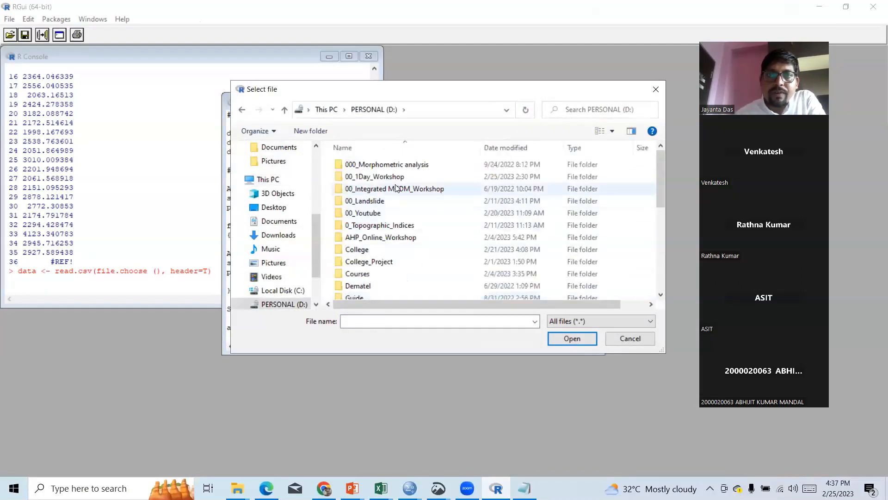
{"action": "double_click", "coordinate": [386, 176]}
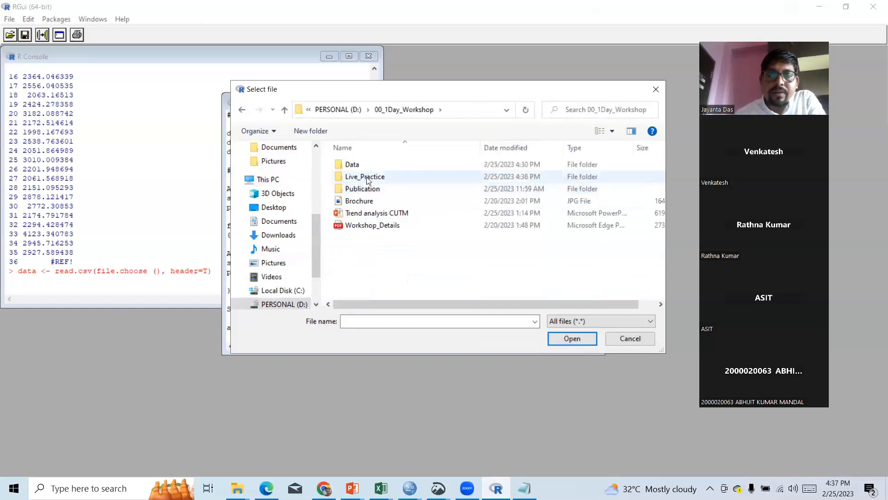
{"action": "double_click", "coordinate": [367, 179]}
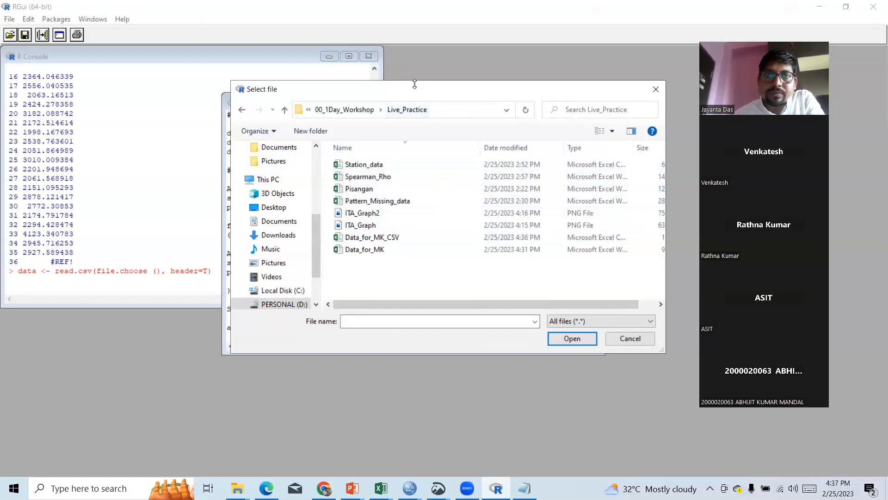
{"action": "left_click", "coordinate": [398, 238]}
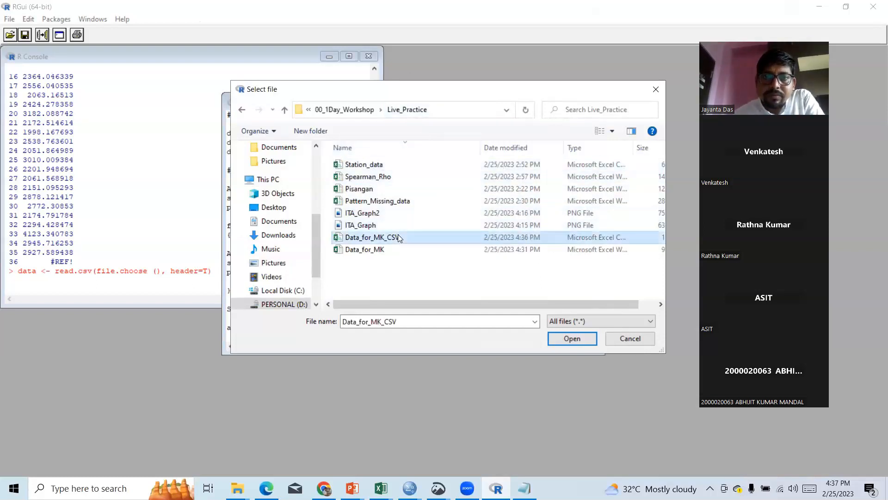
{"action": "left_click", "coordinate": [562, 339]}
Run the data2 assignment and the data2 print line on the newly loaded CSV data.
{"action": "left_click", "coordinate": [227, 144]}
{"action": "right_click", "coordinate": [229, 145]}
{"action": "left_click", "coordinate": [251, 148]}
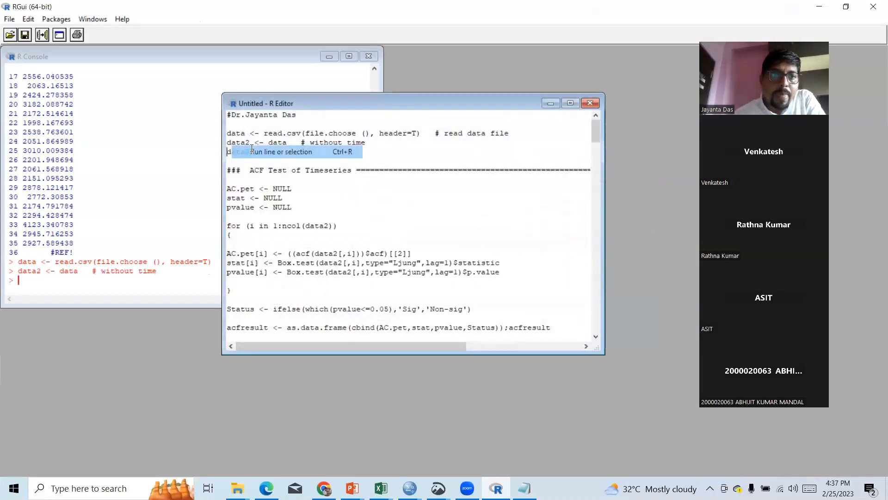
{"action": "right_click", "coordinate": [241, 152]}
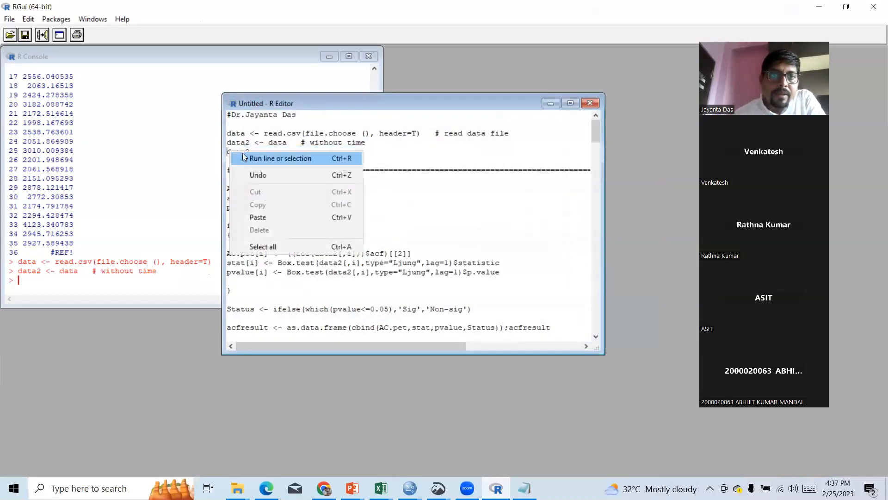
{"action": "left_click", "coordinate": [246, 156]}
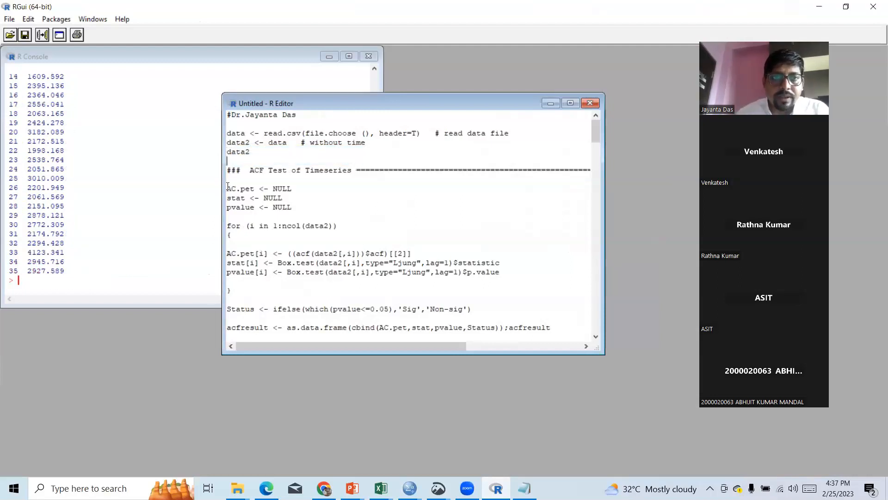
Run the whole ACF test block, from AC.pet through the ACF_Periodic.csv export, and reposition the resulting plot window.
{"action": "left_click_drag", "start_coordinate": [227, 188], "coordinate": [418, 274]}
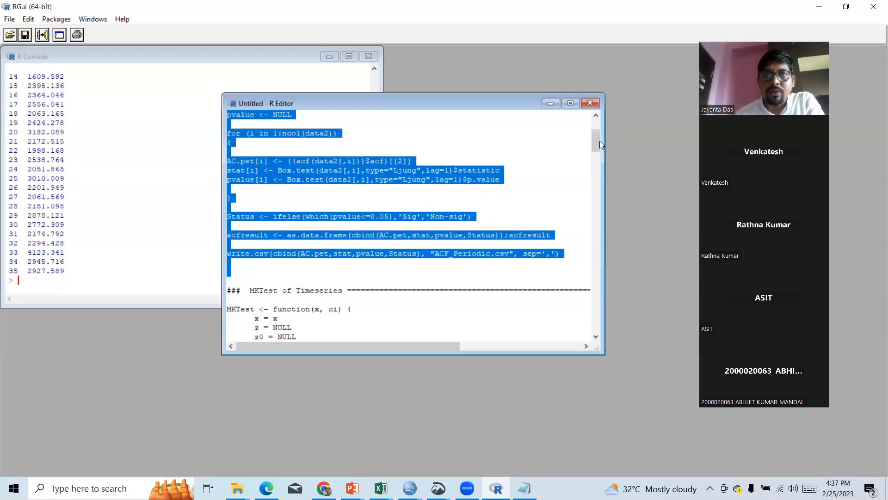
{"action": "left_click_drag", "start_coordinate": [599, 140], "coordinate": [597, 133]}
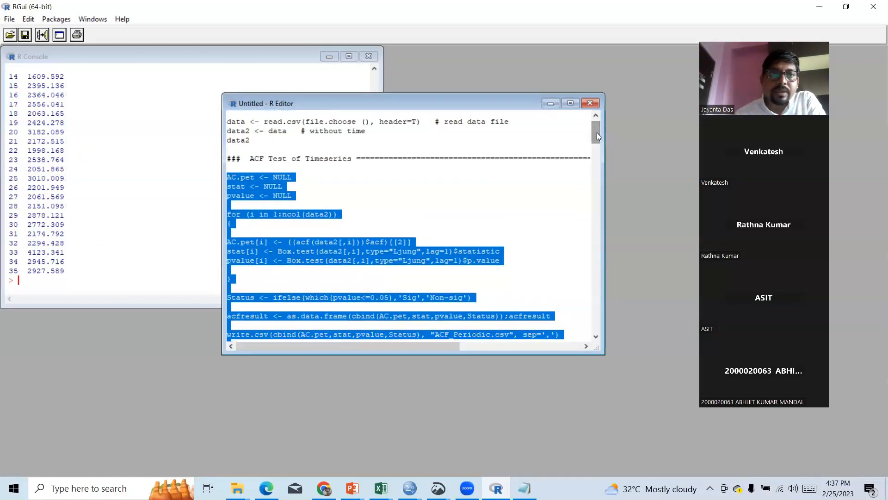
{"action": "right_click", "coordinate": [273, 253]}
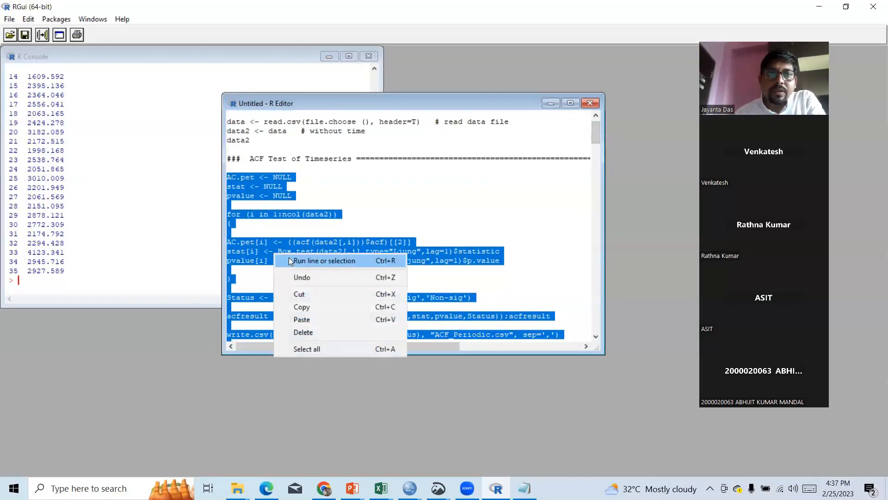
{"action": "left_click", "coordinate": [324, 261]}
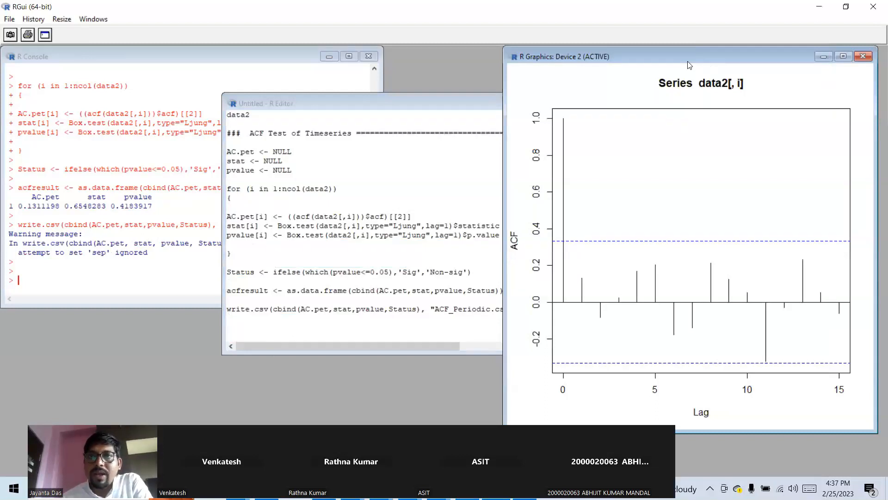
{"action": "left_click_drag", "start_coordinate": [688, 63], "coordinate": [641, 62]}
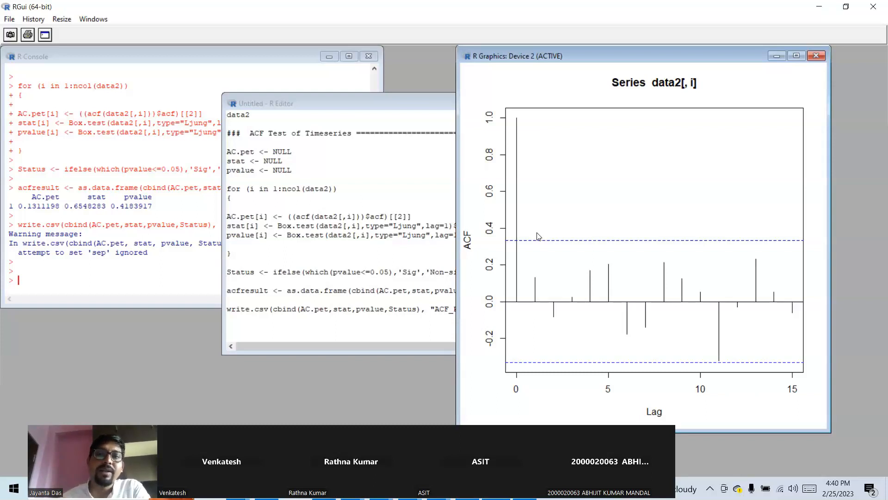
Move the plot and script windows apart and run all code from the MKTest function to the final MMKTest line.
{"action": "left_click_drag", "start_coordinate": [662, 61], "coordinate": [771, 69]}
{"action": "left_click_drag", "start_coordinate": [466, 106], "coordinate": [423, 86]}
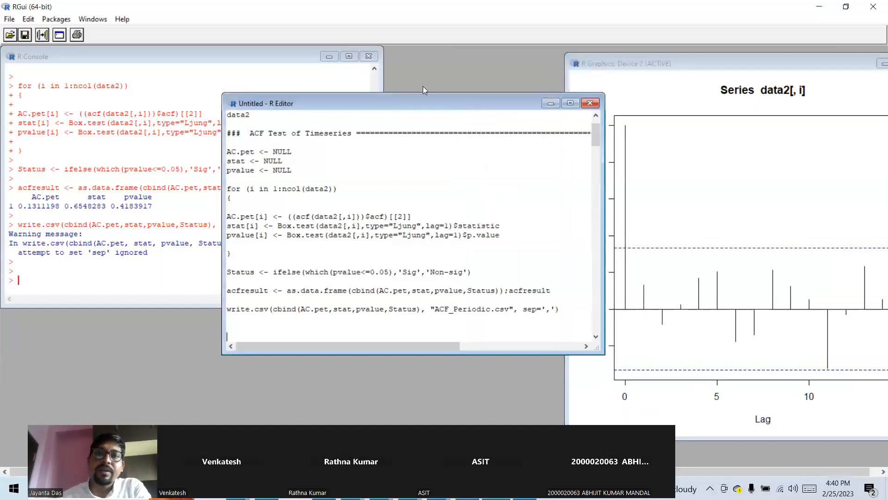
{"action": "left_click_drag", "start_coordinate": [549, 119], "coordinate": [548, 132]}
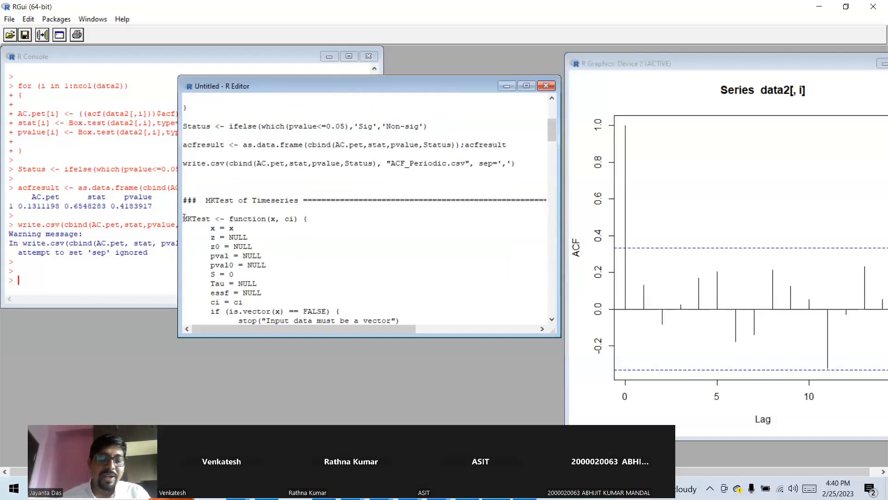
{"action": "left_click_drag", "start_coordinate": [183, 218], "coordinate": [442, 309]}
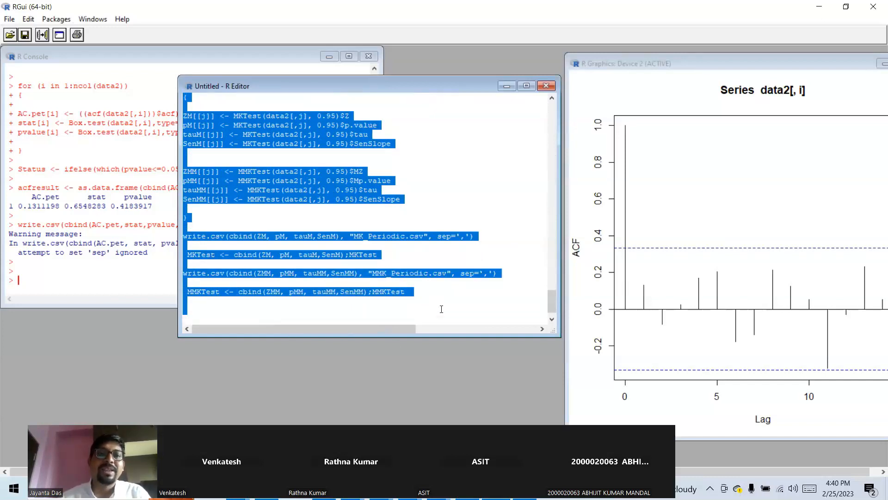
{"action": "right_click", "coordinate": [276, 190]}
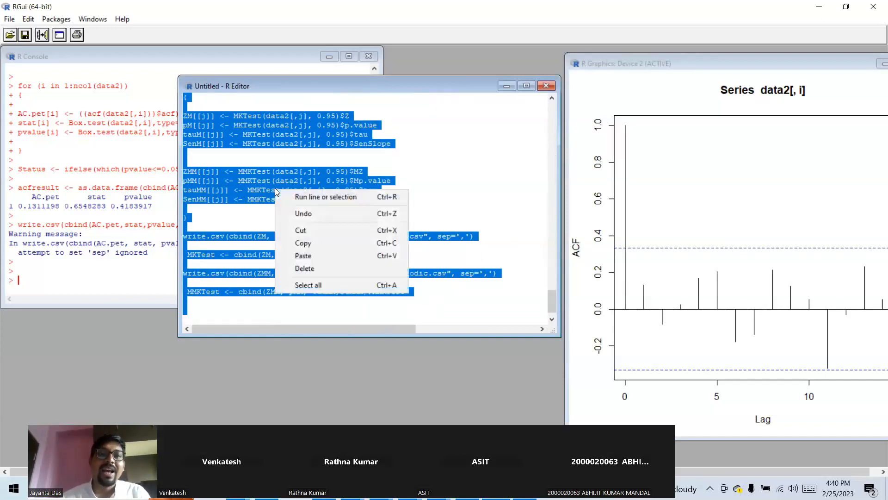
{"action": "left_click", "coordinate": [303, 197]}
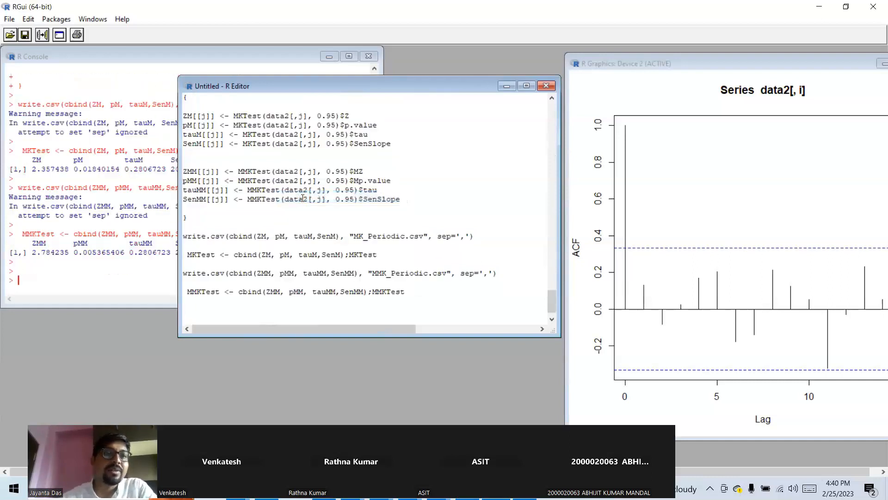
Rearrange the script and ACF plot windows to examine the MK and MMK results in the console.
{"action": "left_click_drag", "start_coordinate": [278, 86], "coordinate": [445, 62]}
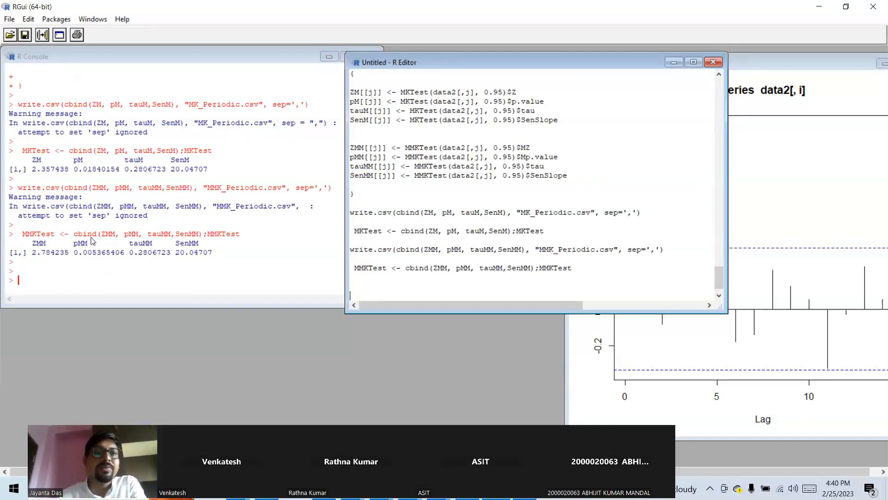
{"action": "left_click", "coordinate": [773, 70]}
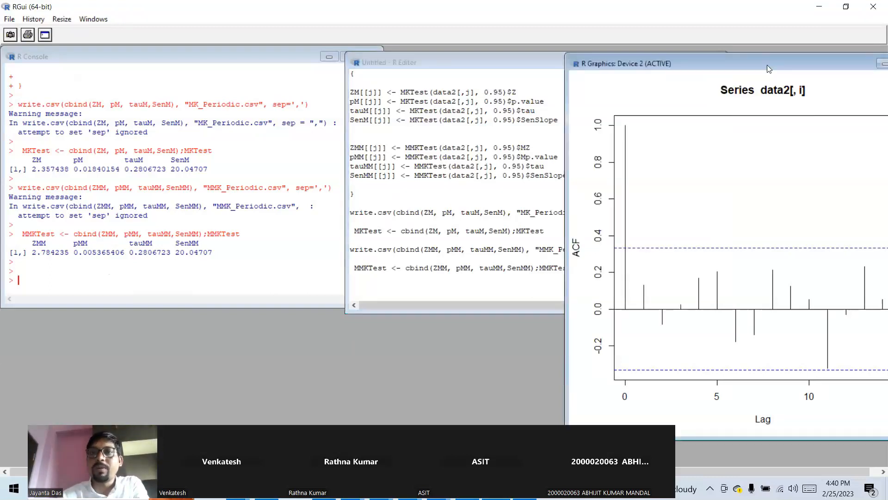
{"action": "left_click_drag", "start_coordinate": [767, 65], "coordinate": [696, 68]}
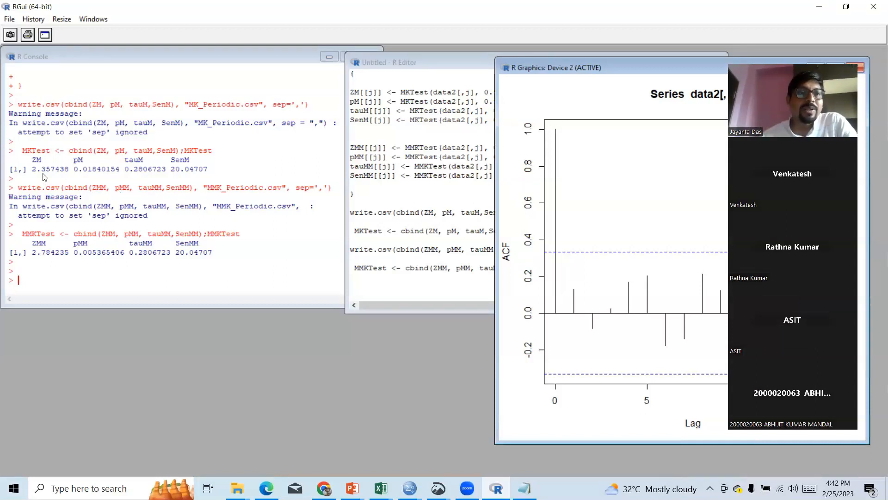
Bring up Station_data from the Live_Practice folder in Excel without reloading it, to view its August trend chart.
{"action": "left_click", "coordinate": [380, 488]}
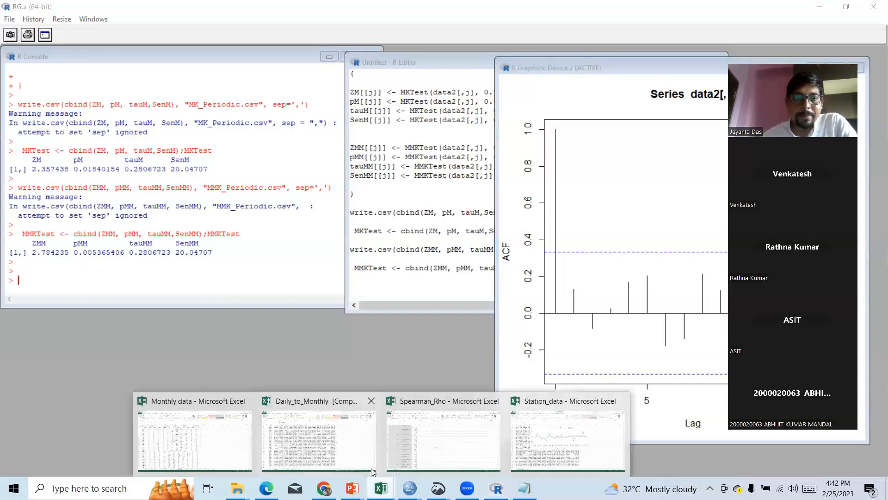
{"action": "left_click", "coordinate": [568, 441]}
{"action": "left_click", "coordinate": [237, 488]}
{"action": "left_click", "coordinate": [191, 447]}
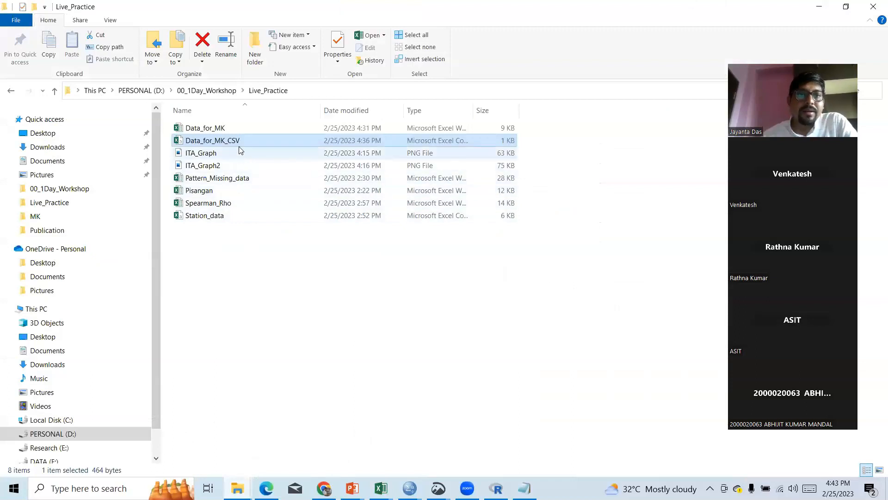
{"action": "double_click", "coordinate": [239, 215]}
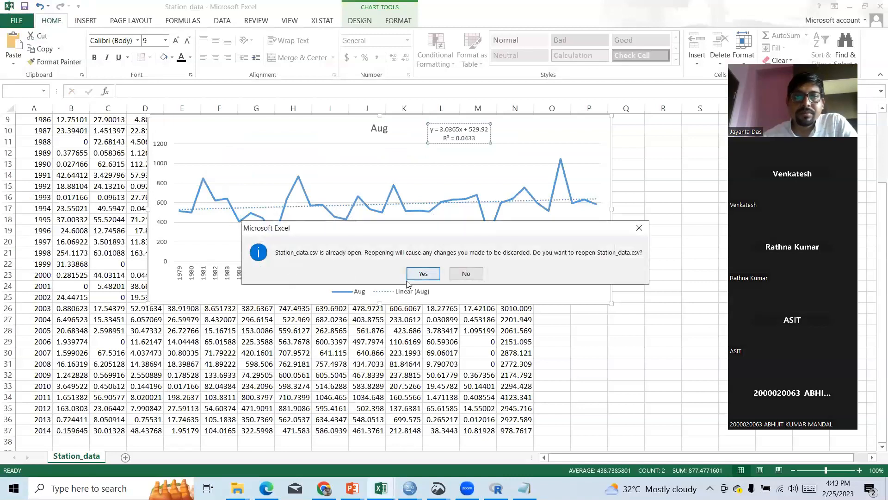
{"action": "left_click", "coordinate": [638, 228]}
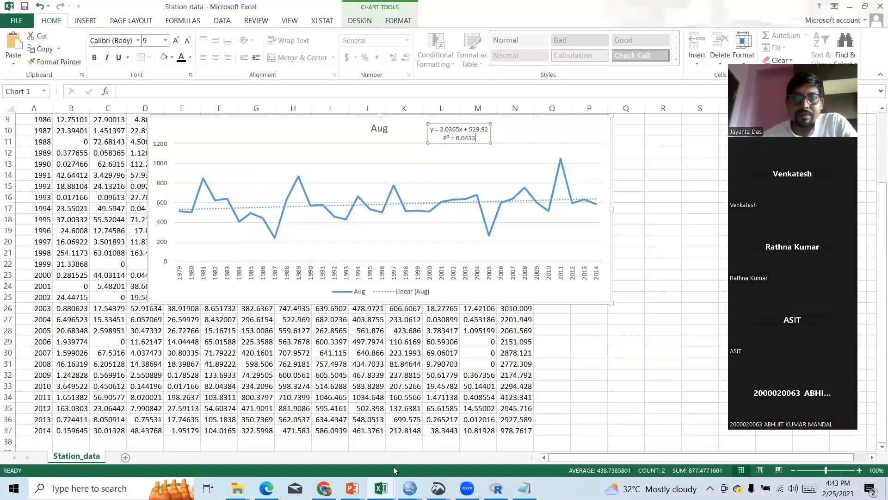
Switch to the Trend analysis CUTM presentation in PowerPoint and show the Mann-Kendall trend Test slide.
{"action": "left_click", "coordinate": [352, 488]}
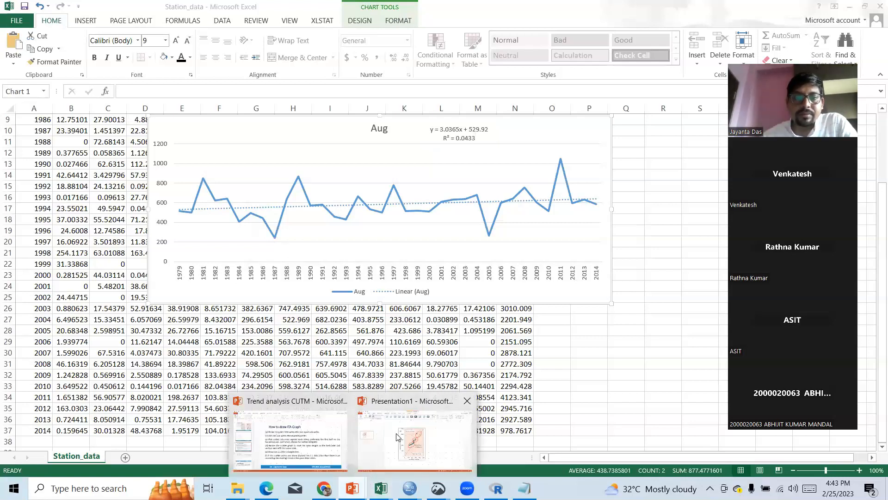
{"action": "left_click", "coordinate": [396, 437]}
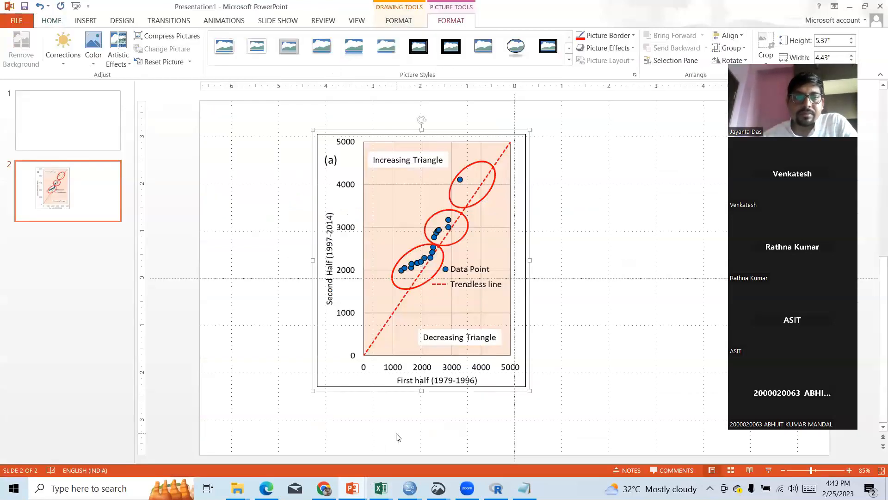
{"action": "left_click", "coordinate": [362, 485]}
{"action": "left_click", "coordinate": [298, 446]}
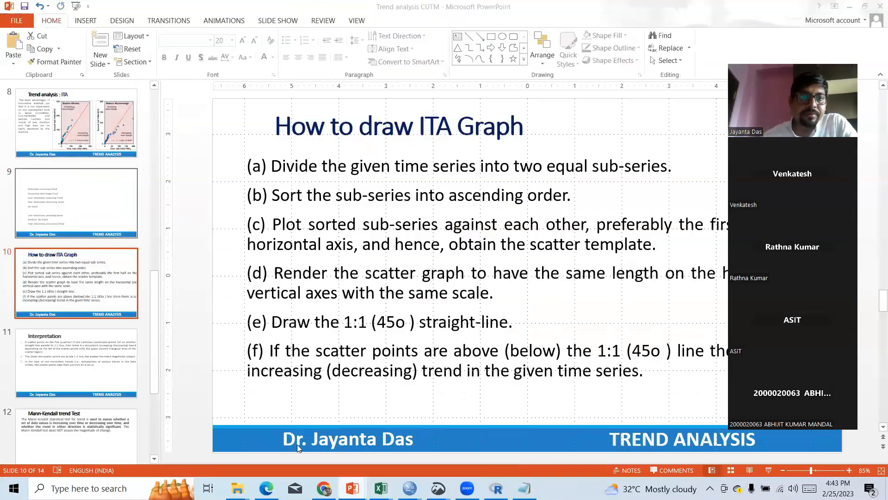
{"action": "left_click", "coordinate": [88, 433]}
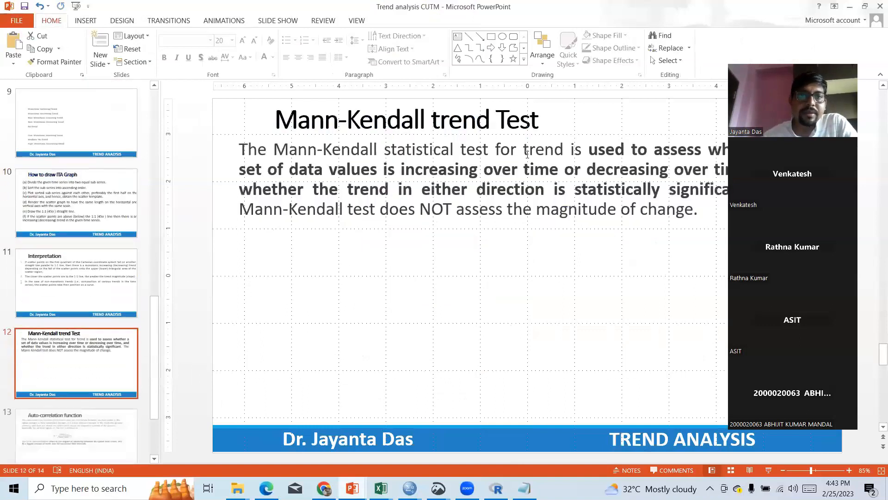
Leave a blank line below the Mann-Kendall description and start a new line with Z.
{"action": "left_click", "coordinate": [544, 149]}
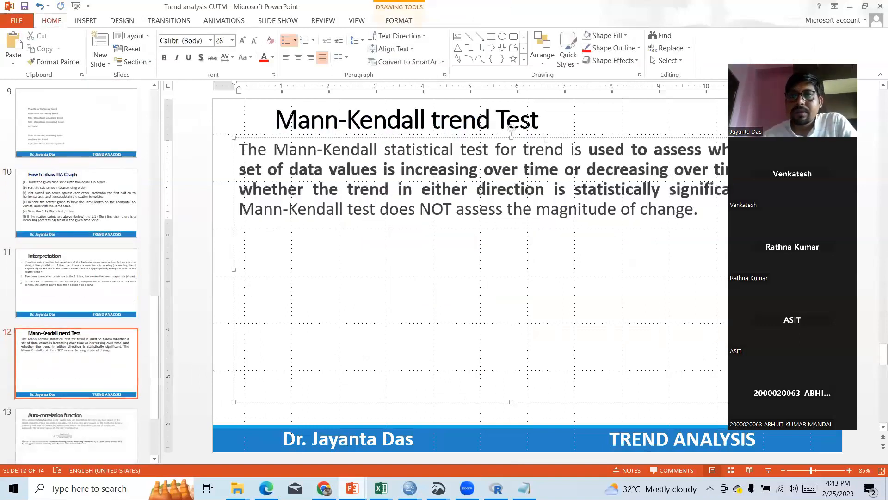
{"action": "left_click", "coordinate": [701, 214]}
{"action": "key", "text": "Return"}
{"action": "key", "text": "Return"}
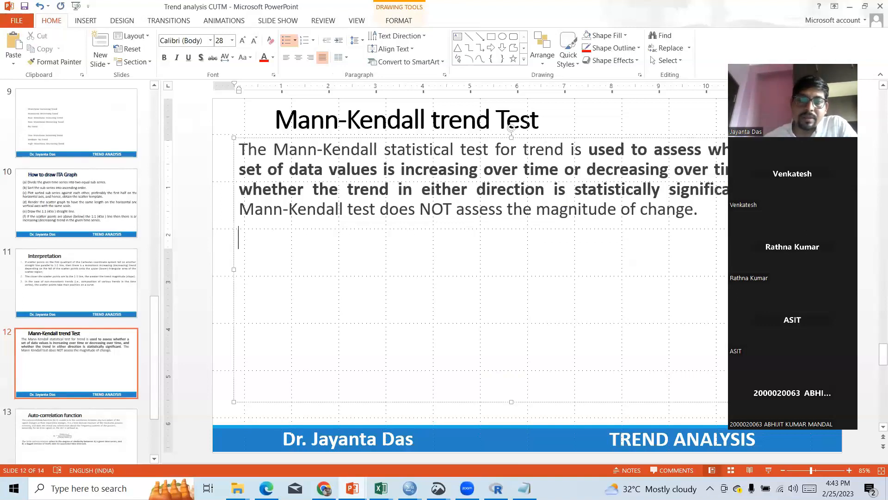
{"action": "type", "text": "Z S"}
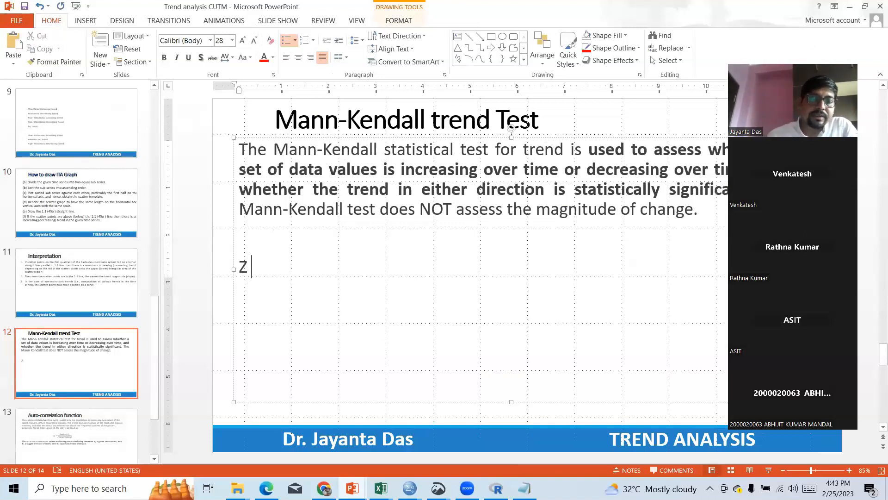